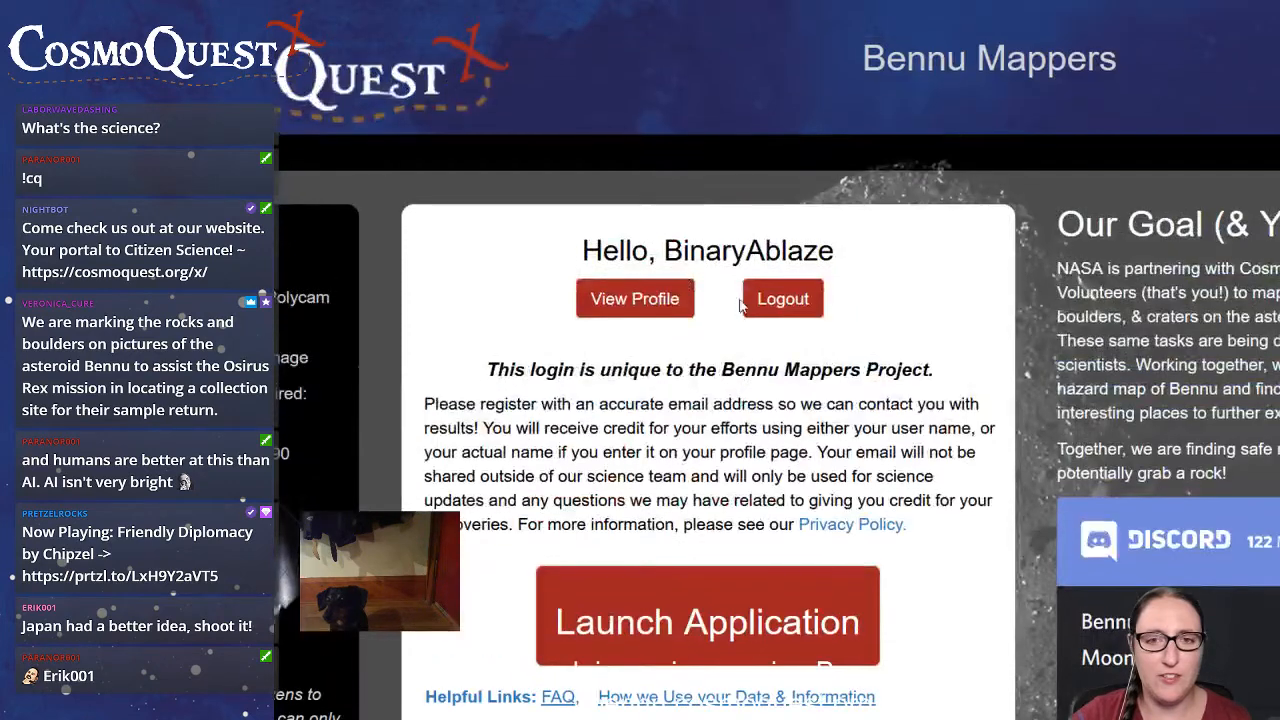
Launch the mapping application and draw boulder lines along the largest boulders in the image's upper right, lower left, lower centre and top edge.
{"action": "left_click", "coordinate": [800, 609]}
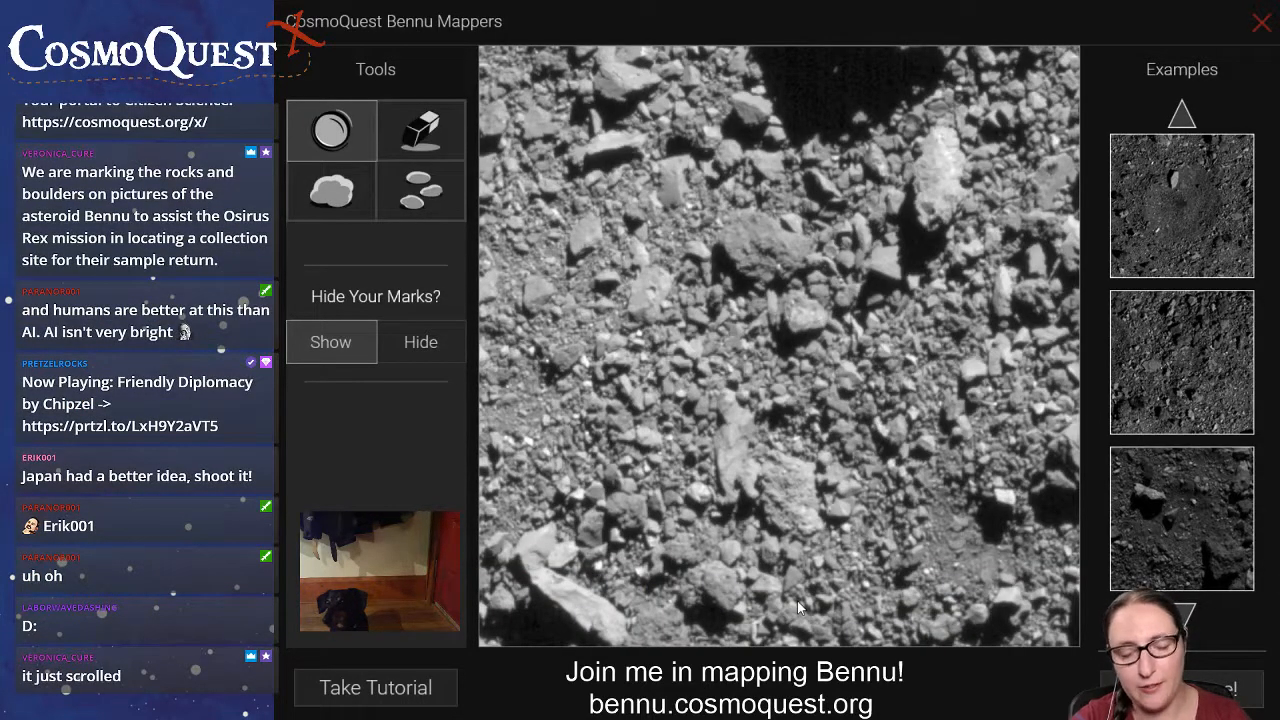
{"action": "left_click", "coordinate": [340, 187]}
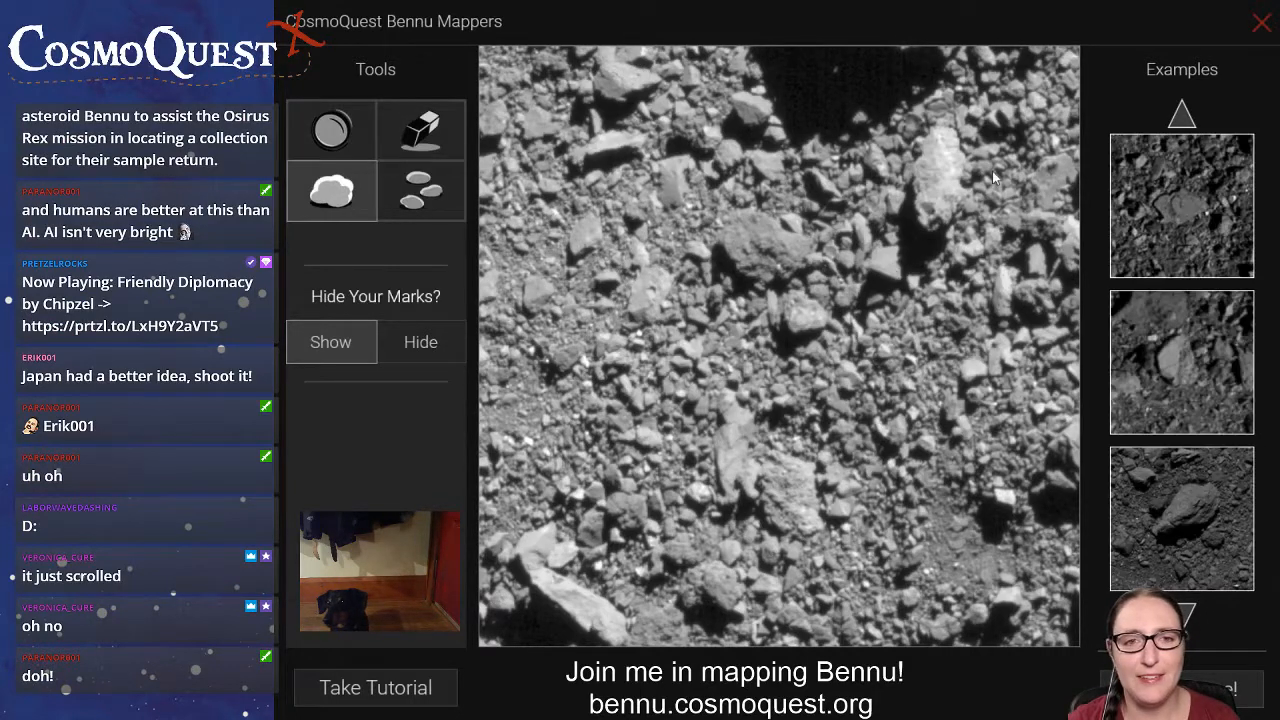
{"action": "left_click_drag", "start_coordinate": [930, 228], "coordinate": [944, 122]}
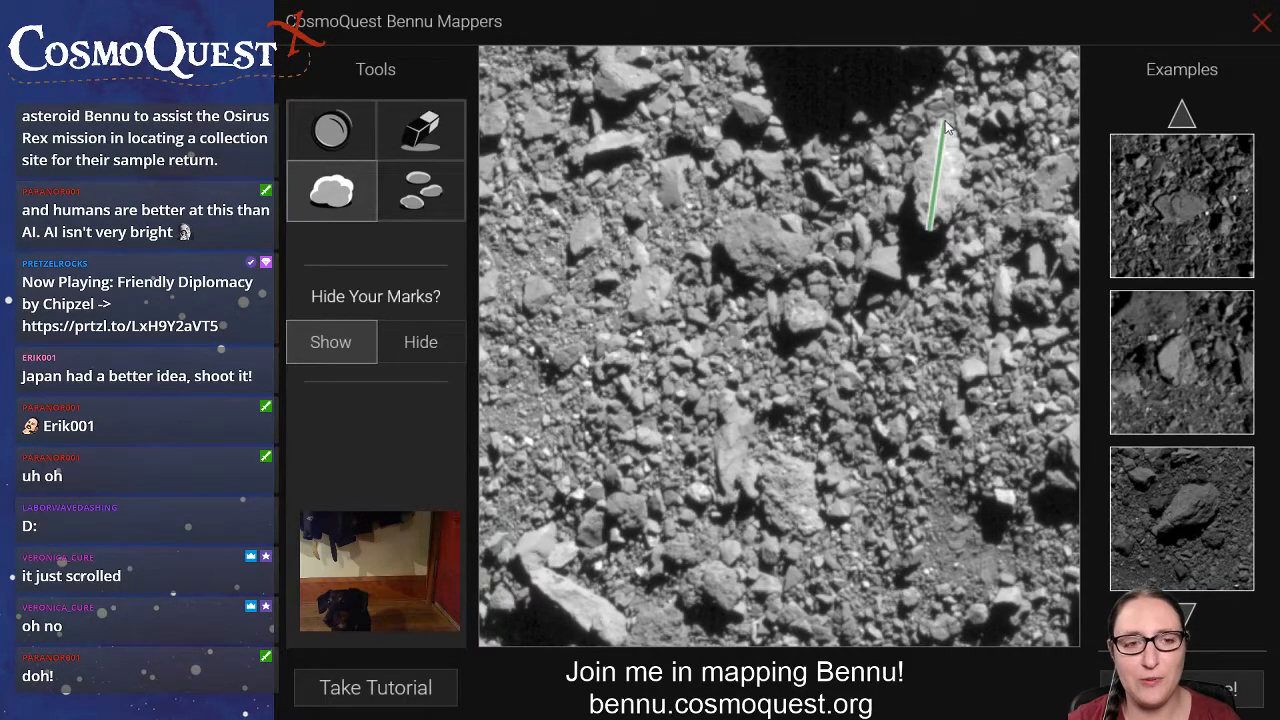
{"action": "left_click_drag", "start_coordinate": [518, 558], "coordinate": [626, 641]}
{"action": "left_click_drag", "start_coordinate": [737, 405], "coordinate": [729, 500]}
{"action": "left_click_drag", "start_coordinate": [811, 532], "coordinate": [768, 453]}
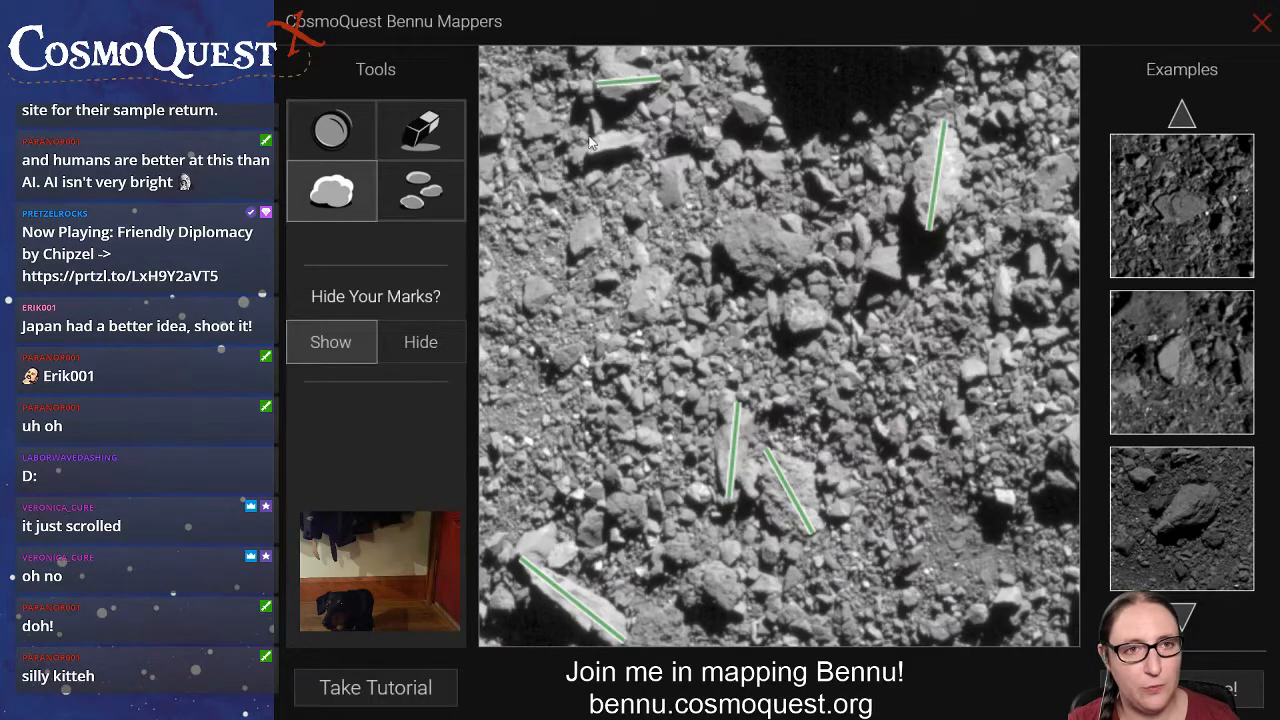
Draw boulder lines along the elongated boulder in the image's upper left and across the wide boulder above its centre.
{"action": "left_click_drag", "start_coordinate": [572, 158], "coordinate": [639, 138]}
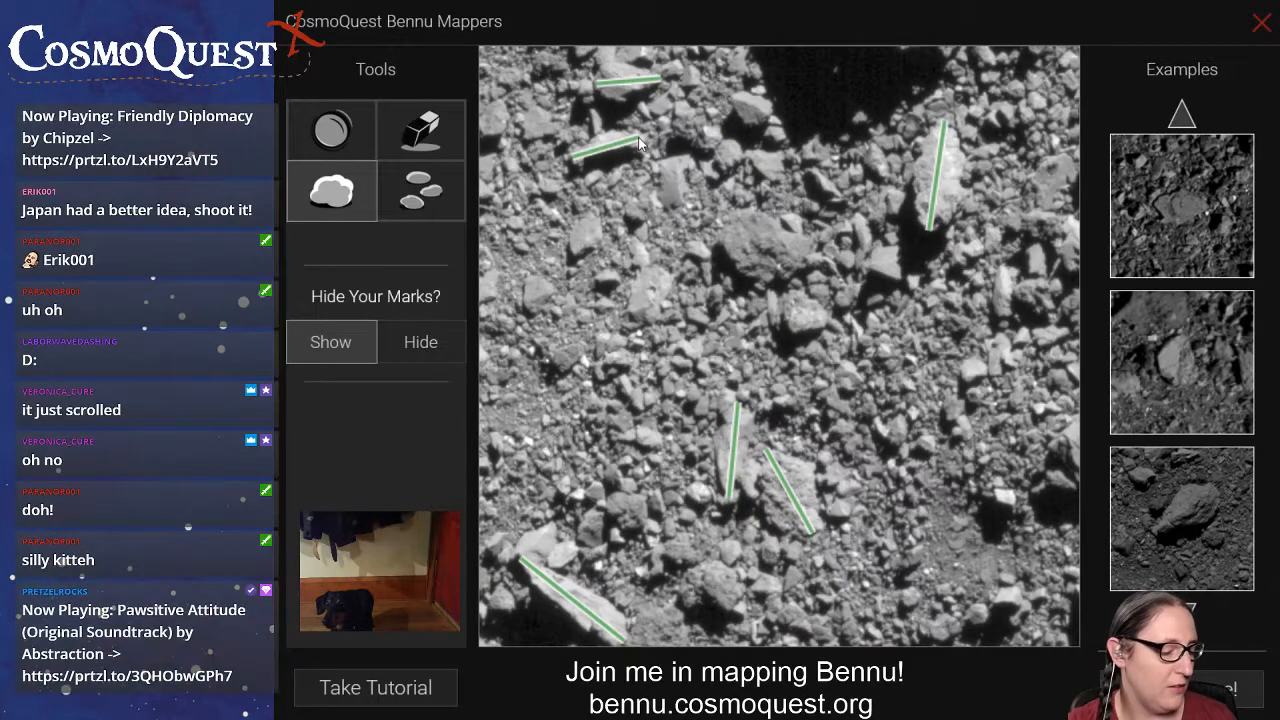
{"action": "left_click", "coordinate": [424, 194]}
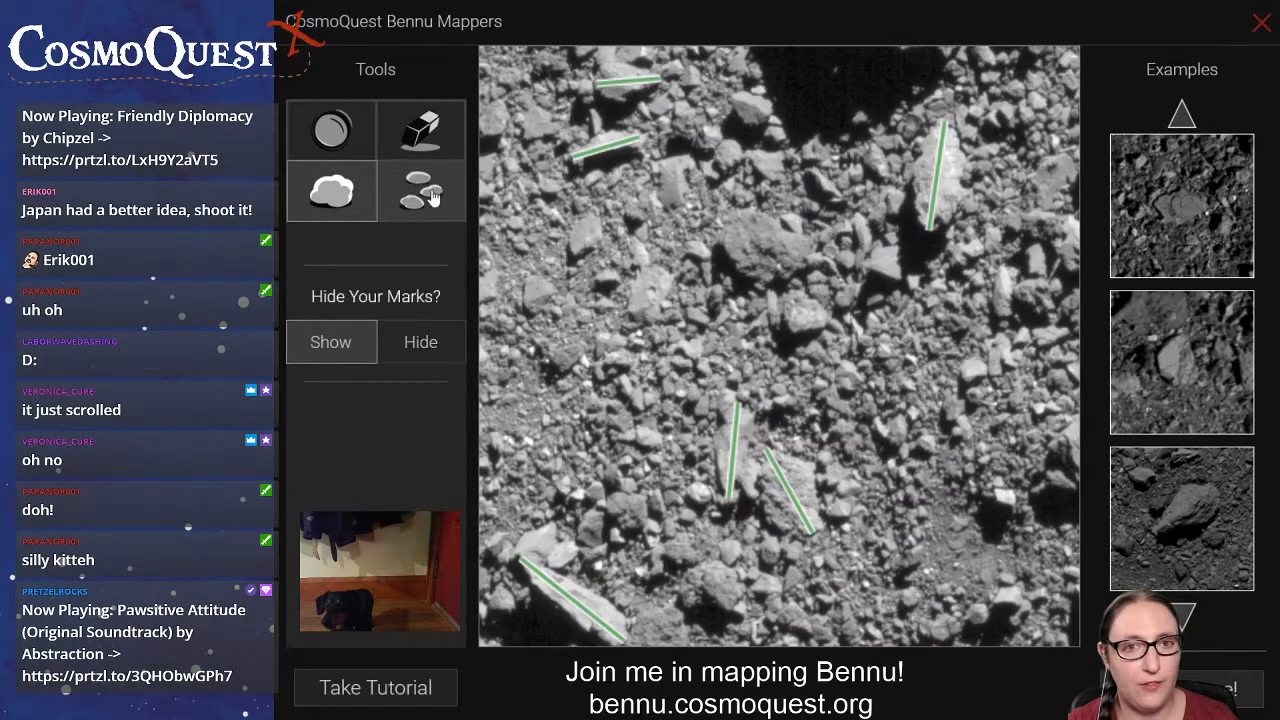
{"action": "left_click", "coordinate": [344, 200]}
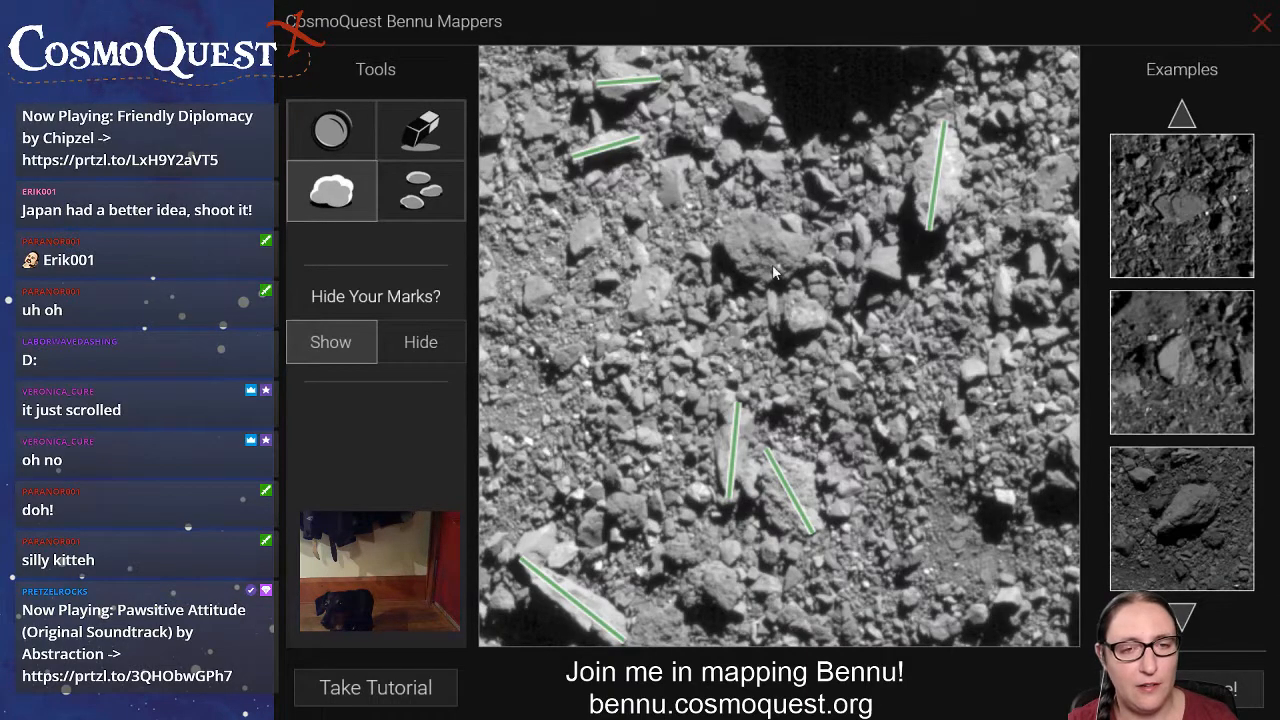
{"action": "left_click_drag", "start_coordinate": [810, 254], "coordinate": [728, 253]}
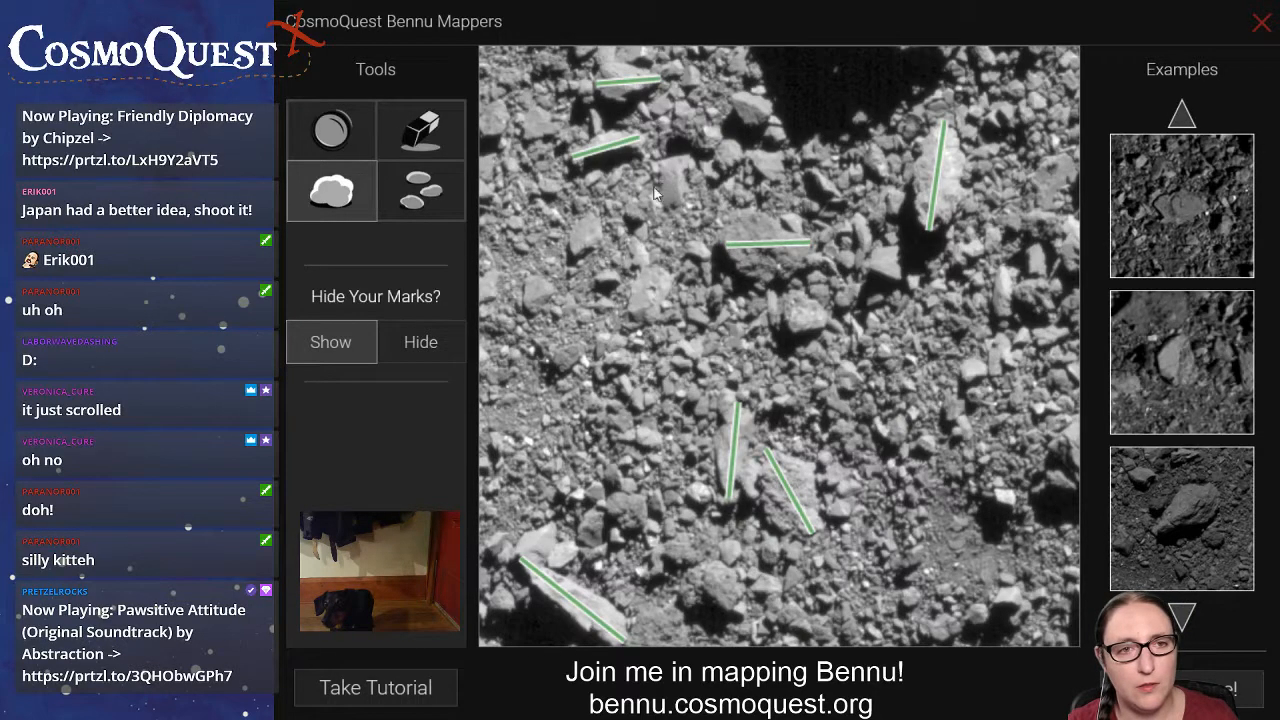
Place rock marks on three medium rocks in the left part of the asteroid image.
{"action": "left_click", "coordinate": [455, 190]}
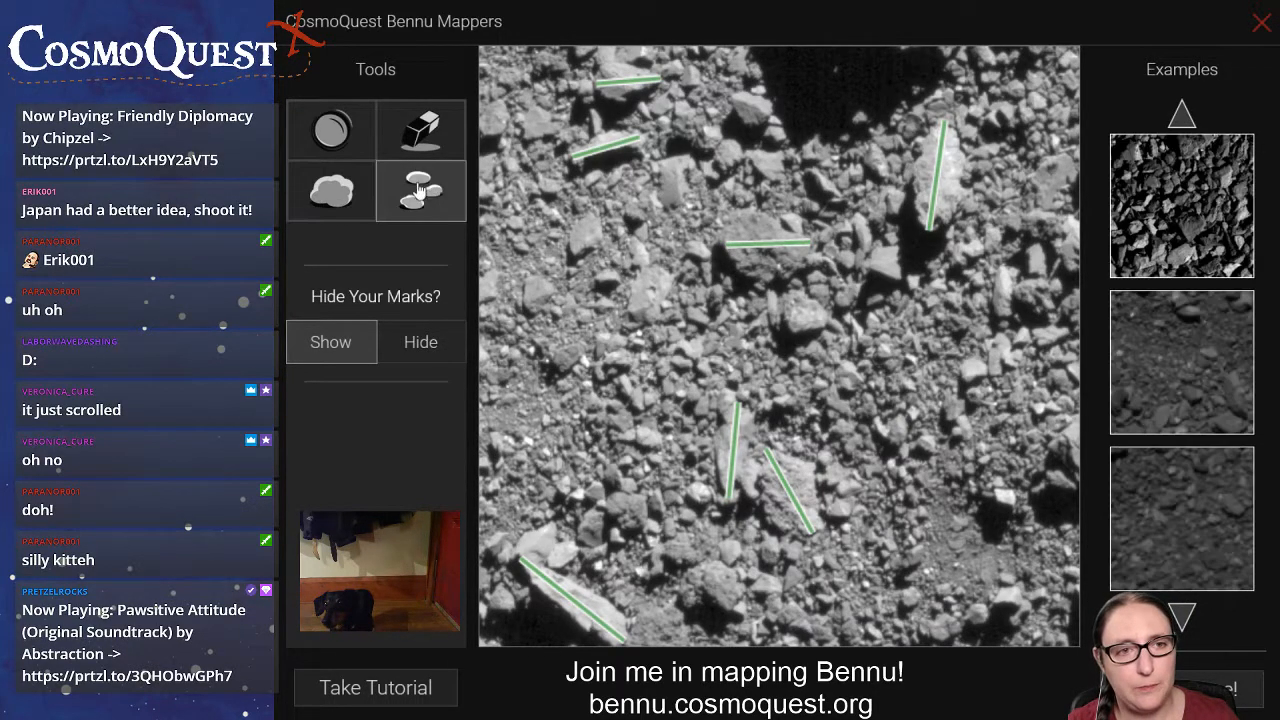
{"action": "left_click", "coordinate": [583, 238]}
{"action": "left_click", "coordinate": [566, 357]}
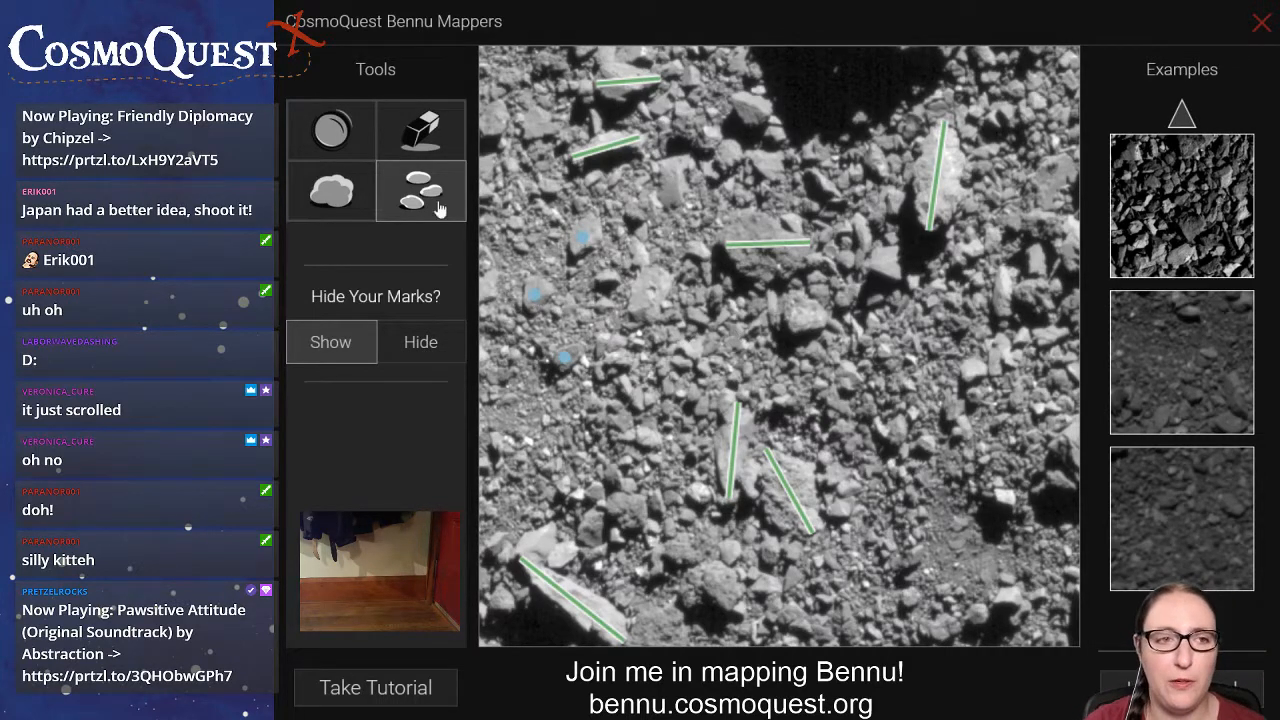
Draw boulder lines on two boulders between the left rocks and the central boulder, and place a rock mark beside the dark shadow.
{"action": "left_click", "coordinate": [316, 199]}
{"action": "left_click_drag", "start_coordinate": [632, 320], "coordinate": [660, 275]}
{"action": "left_click_drag", "start_coordinate": [677, 158], "coordinate": [670, 208]}
{"action": "left_click", "coordinate": [424, 188]}
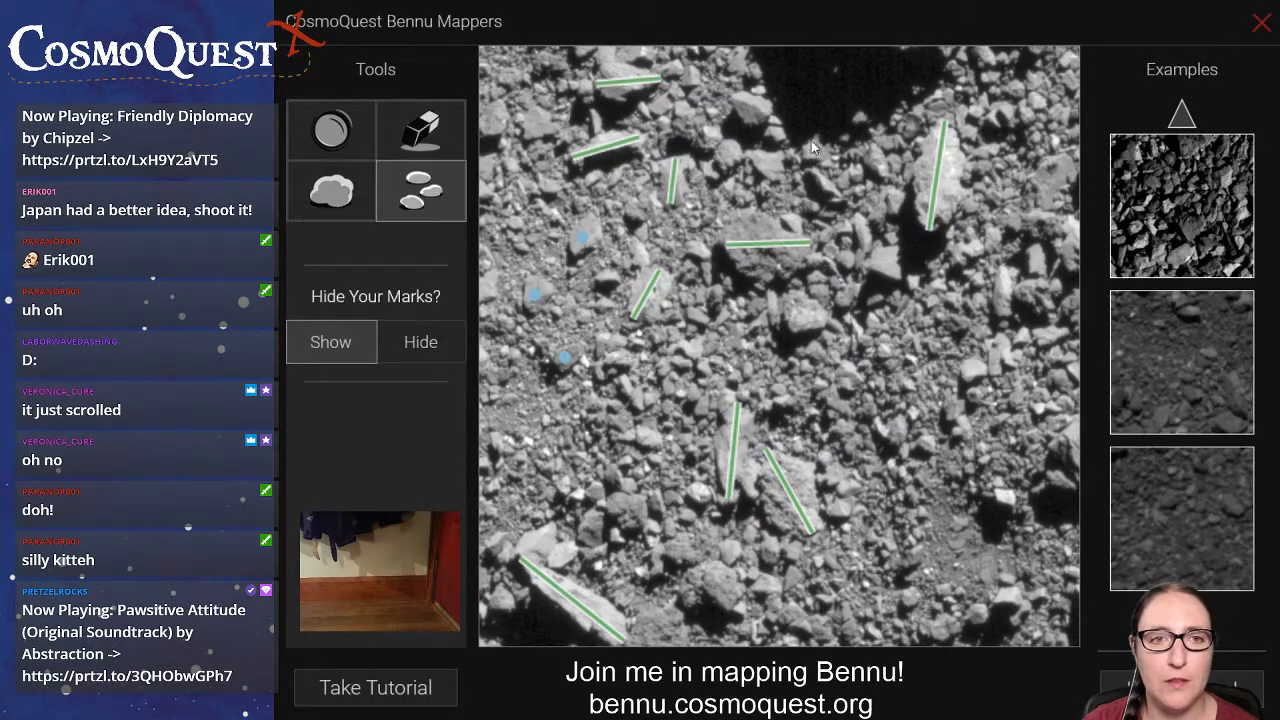
{"action": "left_click", "coordinate": [747, 106]}
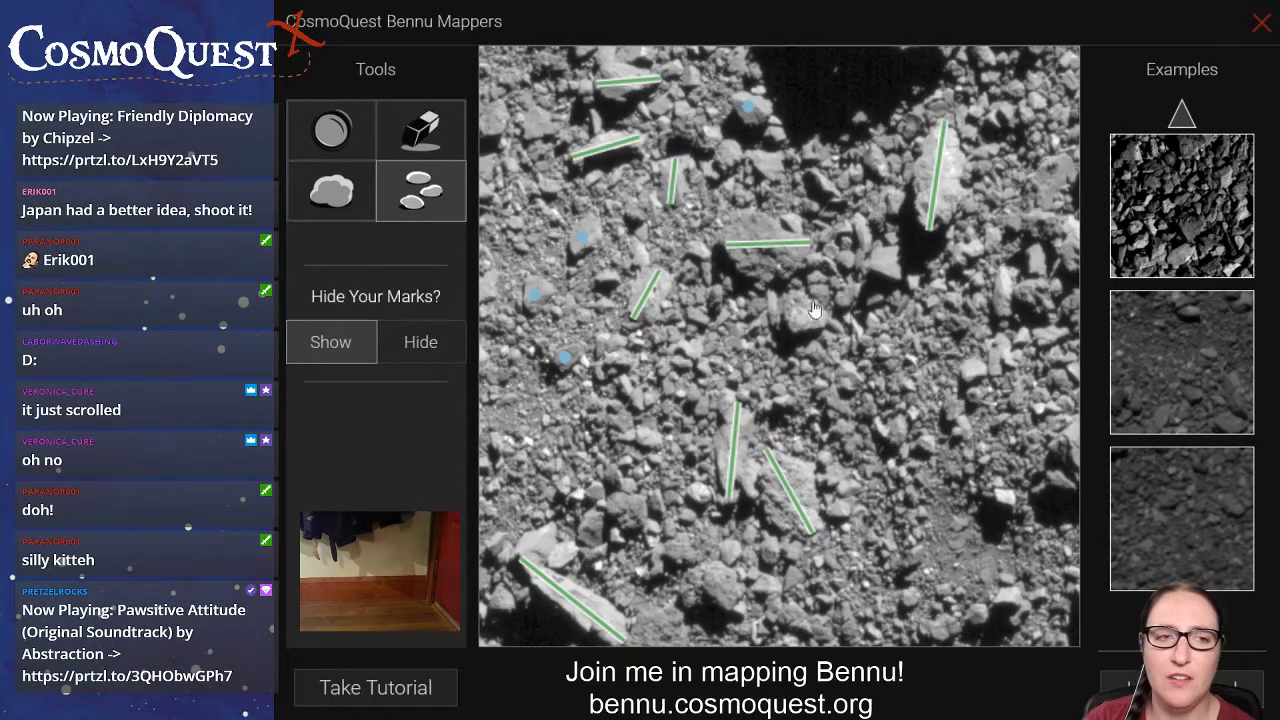
Draw boulder lines on the two adjoining boulders right of the wide central boulder and on the small one above it.
{"action": "left_click", "coordinate": [335, 200]}
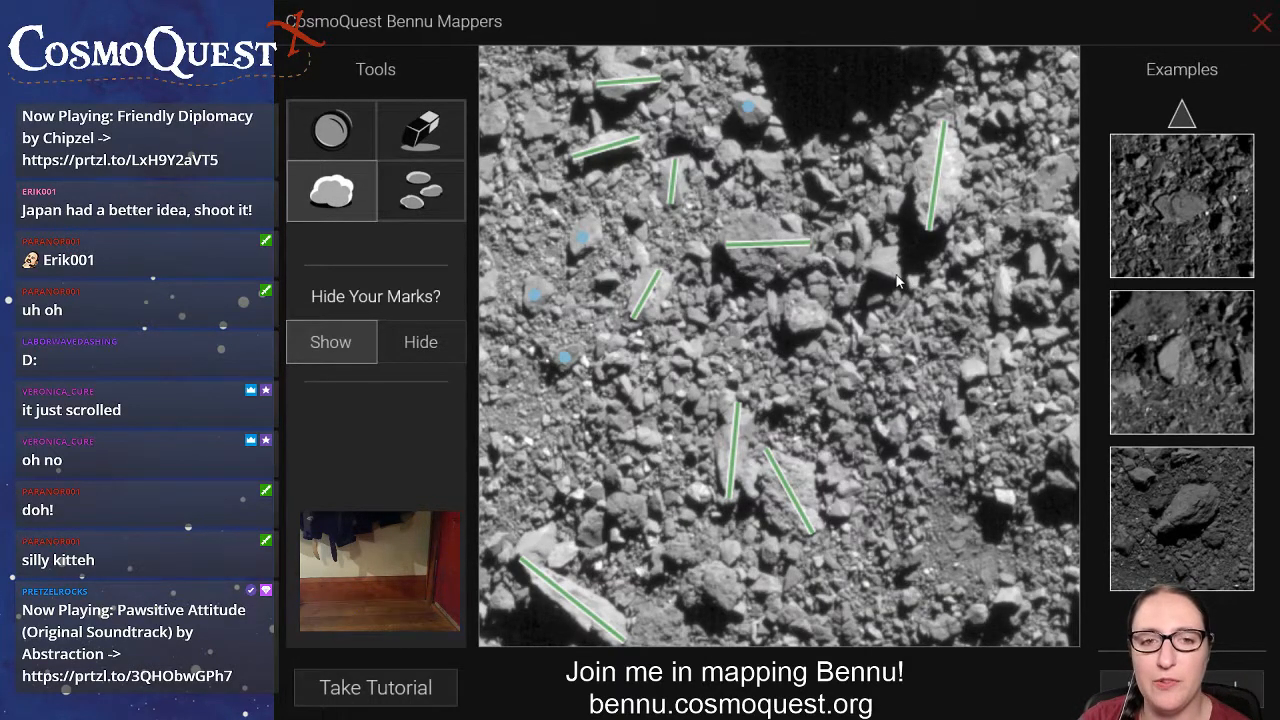
{"action": "left_click_drag", "start_coordinate": [901, 279], "coordinate": [857, 214]}
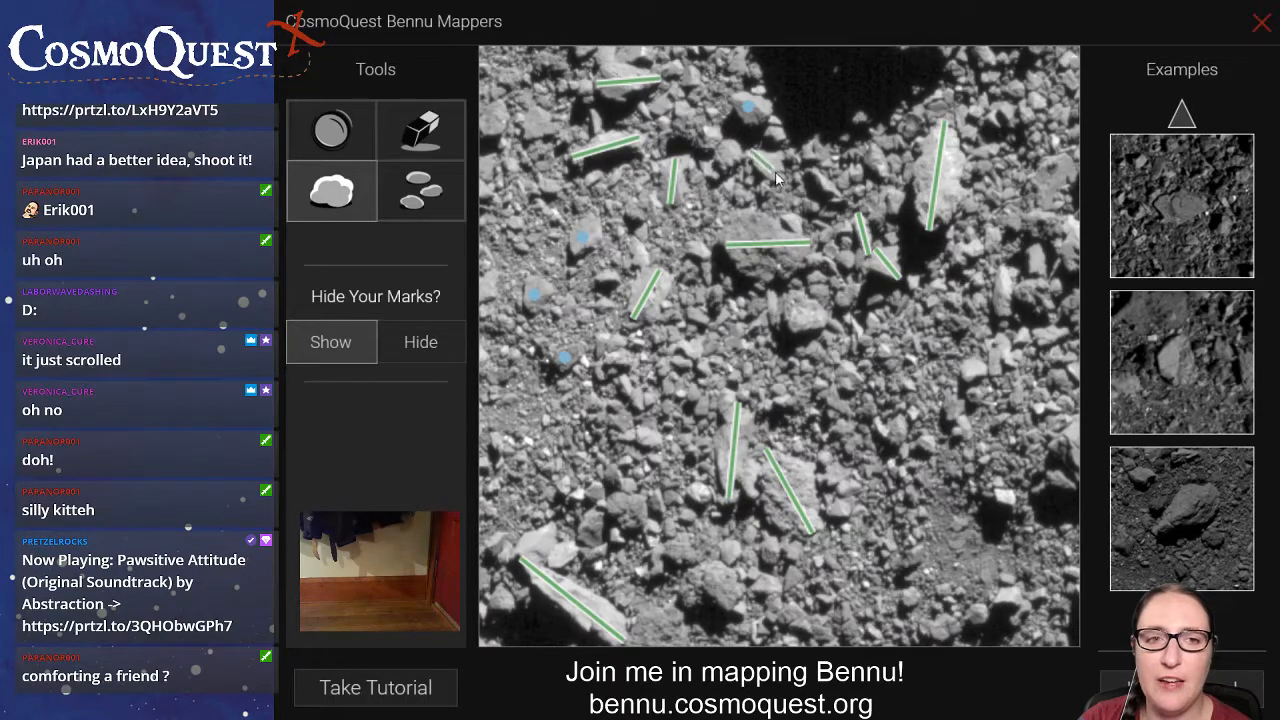
{"action": "left_click_drag", "start_coordinate": [750, 151], "coordinate": [783, 180]}
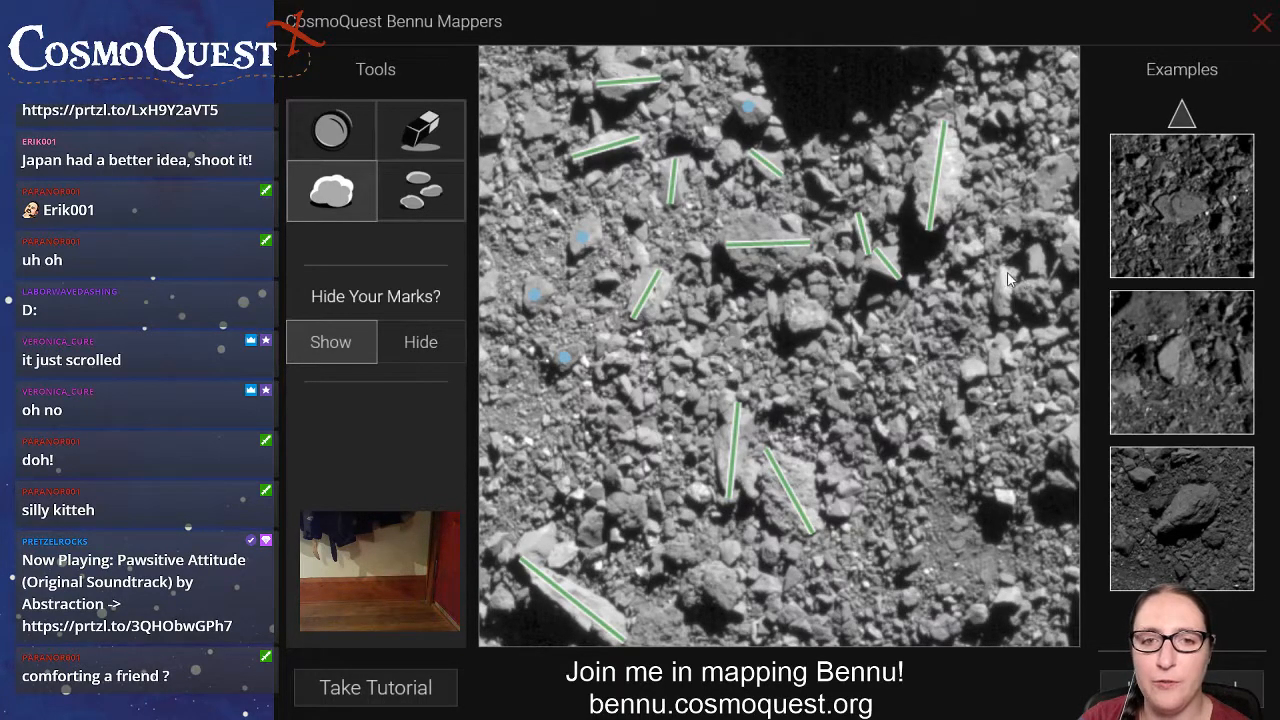
Draw boulder lines on the boulders along the image's right side and on one near the middle of its bottom edge.
{"action": "left_click_drag", "start_coordinate": [1007, 265], "coordinate": [1001, 317]}
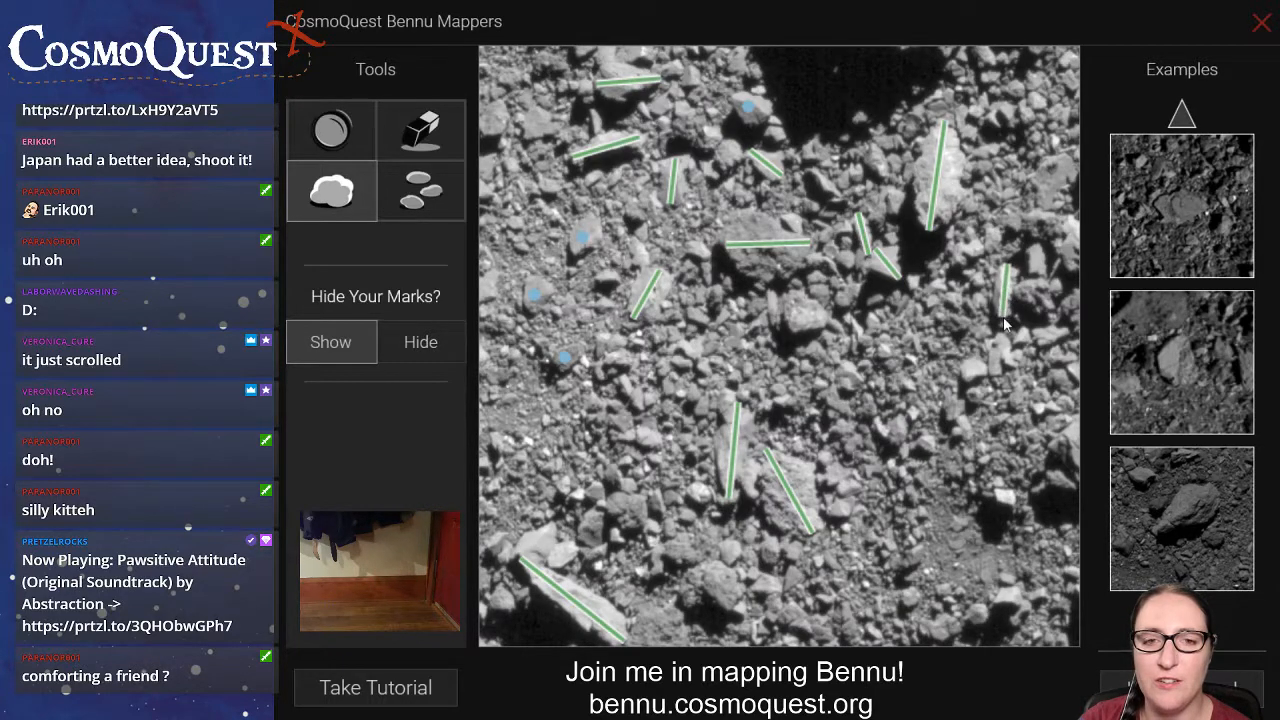
{"action": "left_click_drag", "start_coordinate": [1070, 268], "coordinate": [1078, 230]}
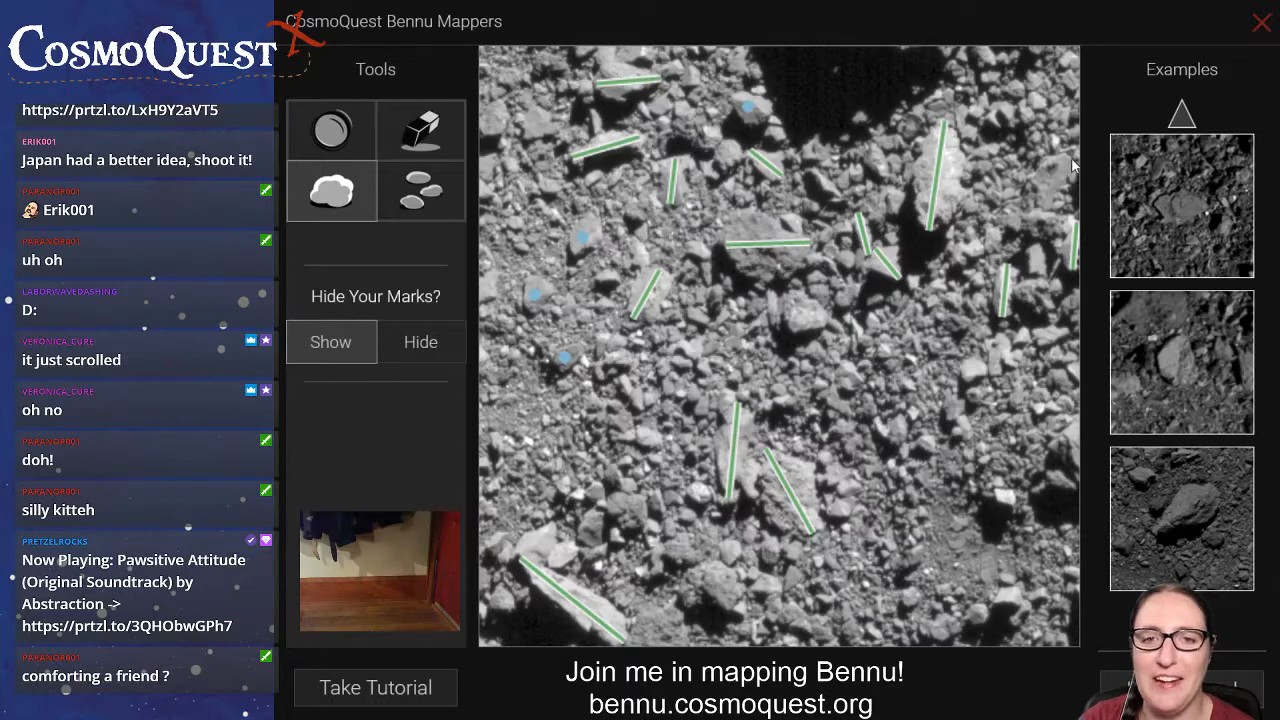
{"action": "left_click_drag", "start_coordinate": [1071, 162], "coordinate": [1048, 203]}
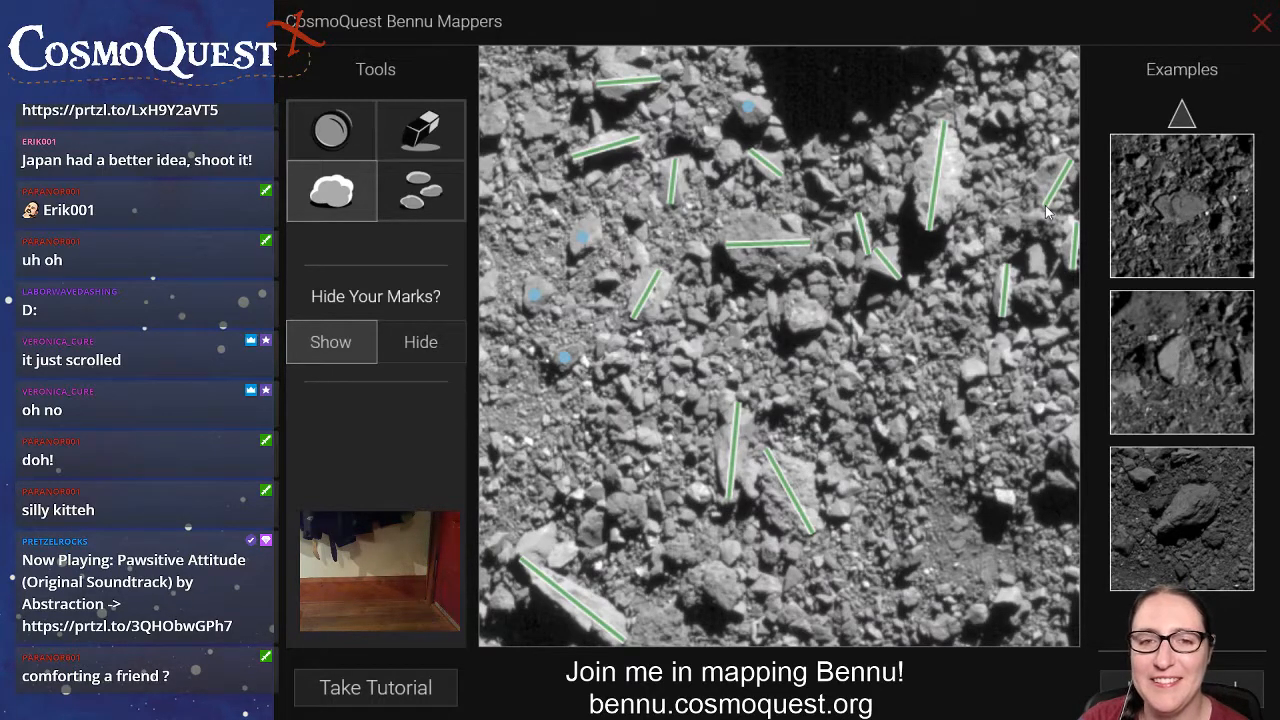
{"action": "left_click_drag", "start_coordinate": [994, 236], "coordinate": [1084, 236]}
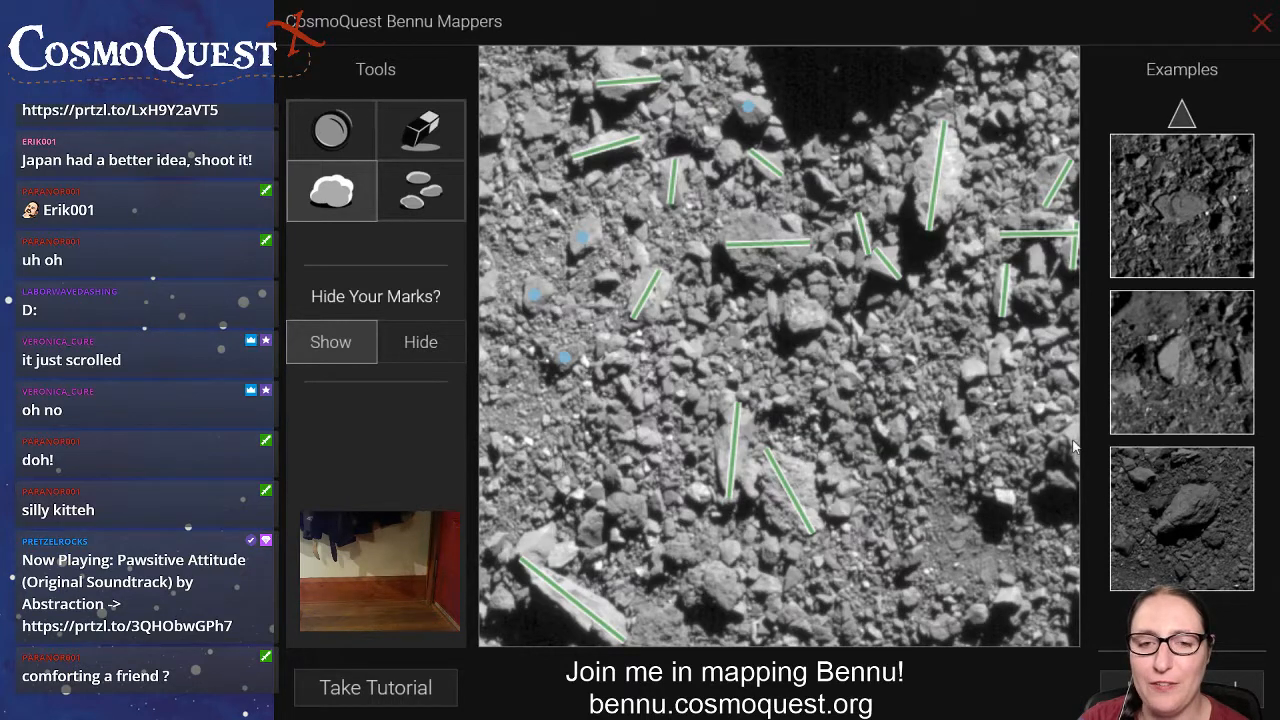
{"action": "left_click_drag", "start_coordinate": [1076, 430], "coordinate": [1078, 484]}
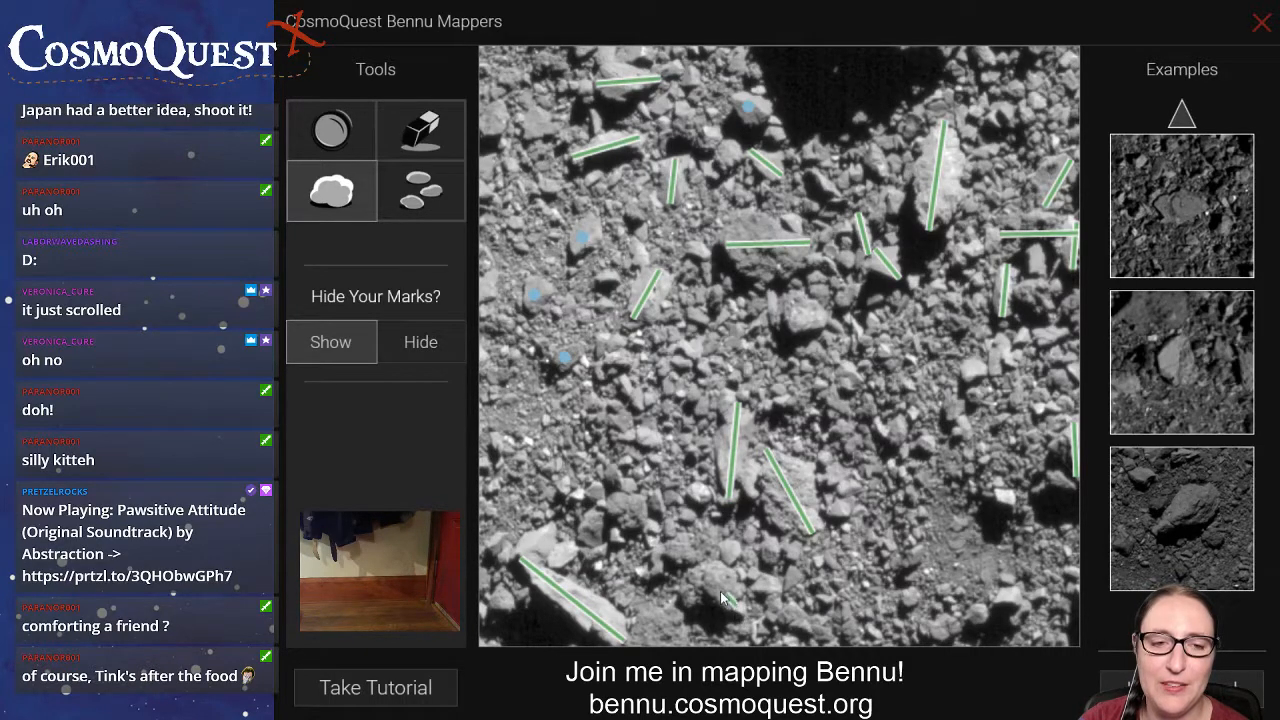
{"action": "left_click_drag", "start_coordinate": [720, 591], "coordinate": [704, 568]}
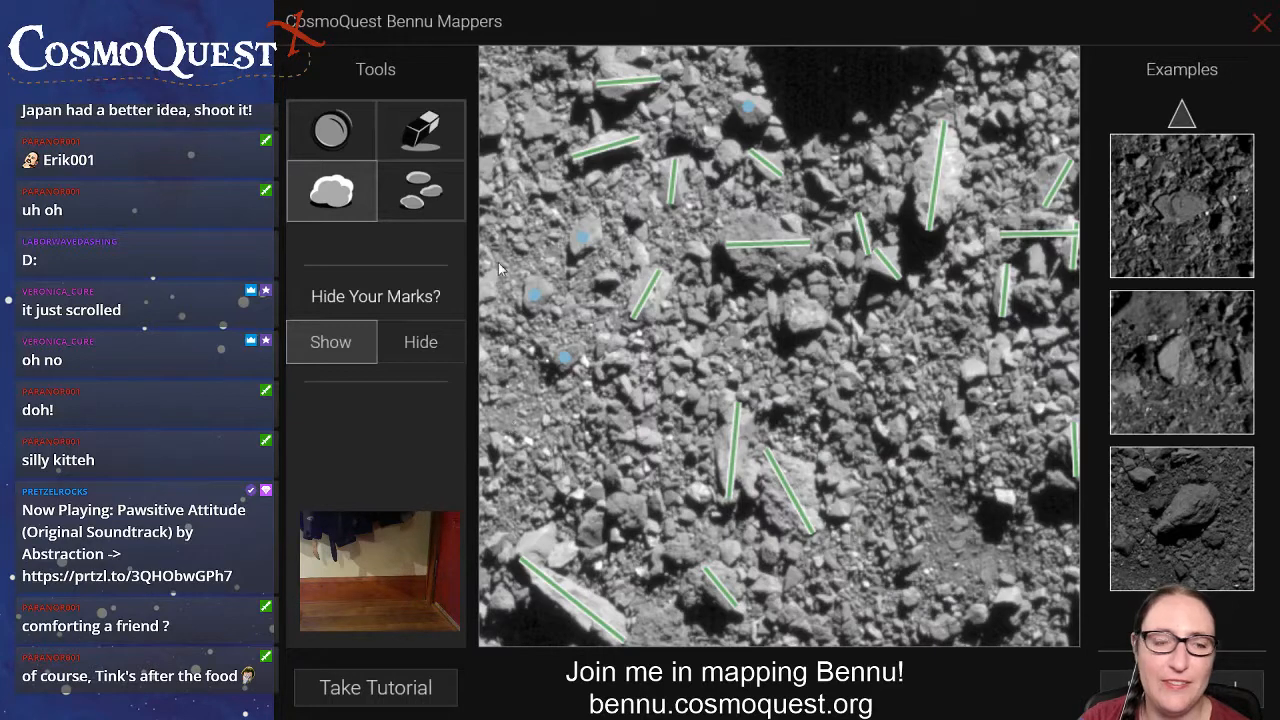
Place rock marks on the small rocks surrounding the already marked rocks in the left part of the image.
{"action": "left_click", "coordinate": [424, 195]}
{"action": "left_click", "coordinate": [609, 277]}
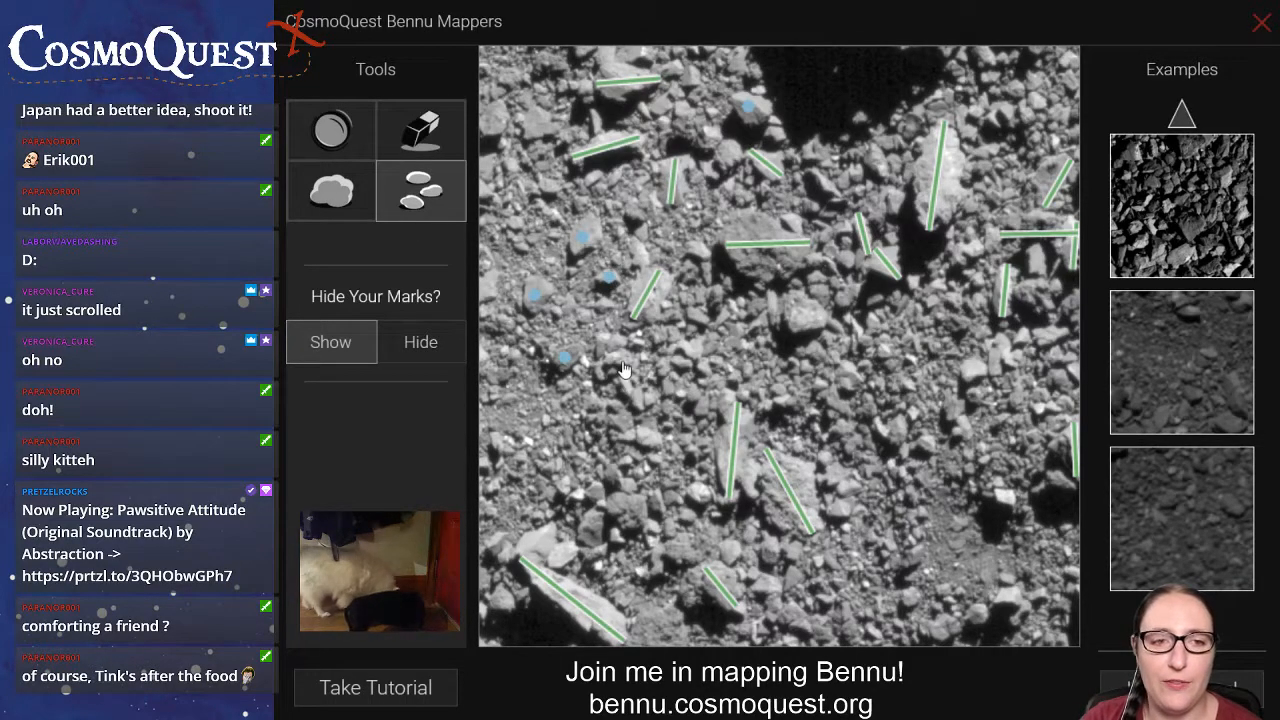
{"action": "left_click", "coordinate": [623, 357]}
{"action": "left_click", "coordinate": [609, 341]}
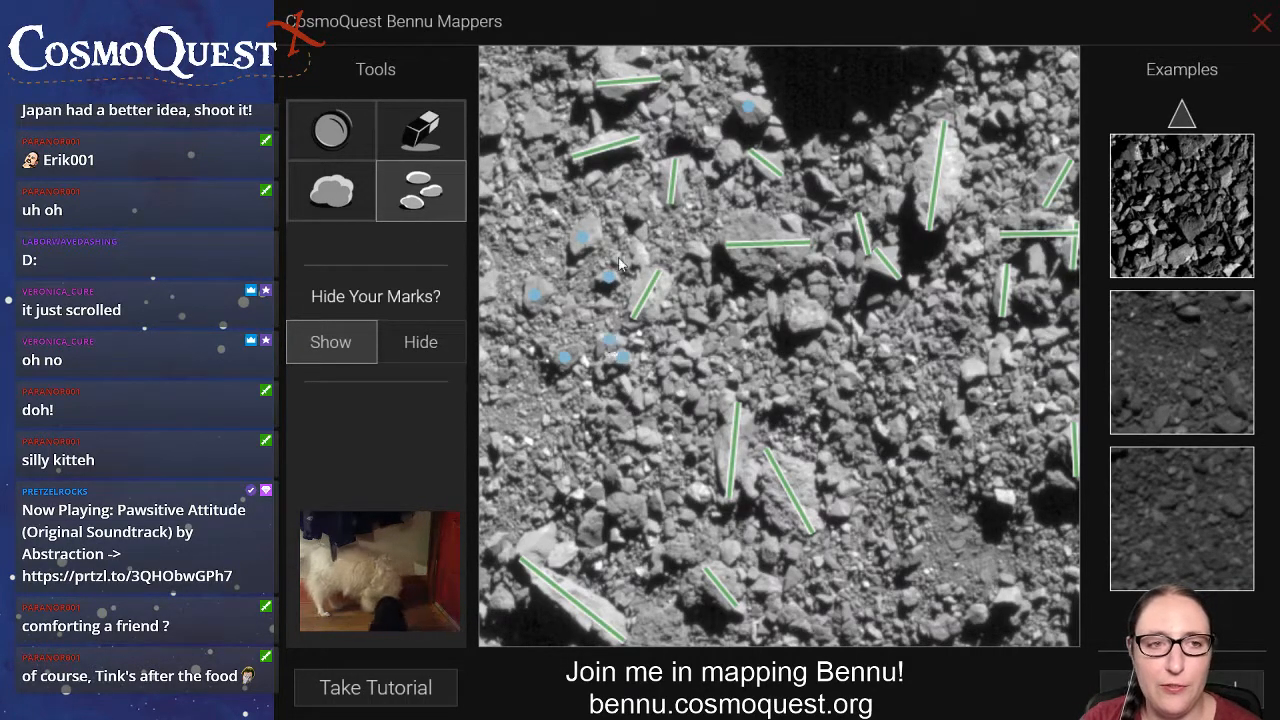
{"action": "left_click", "coordinate": [548, 185]}
{"action": "left_click", "coordinate": [632, 213]}
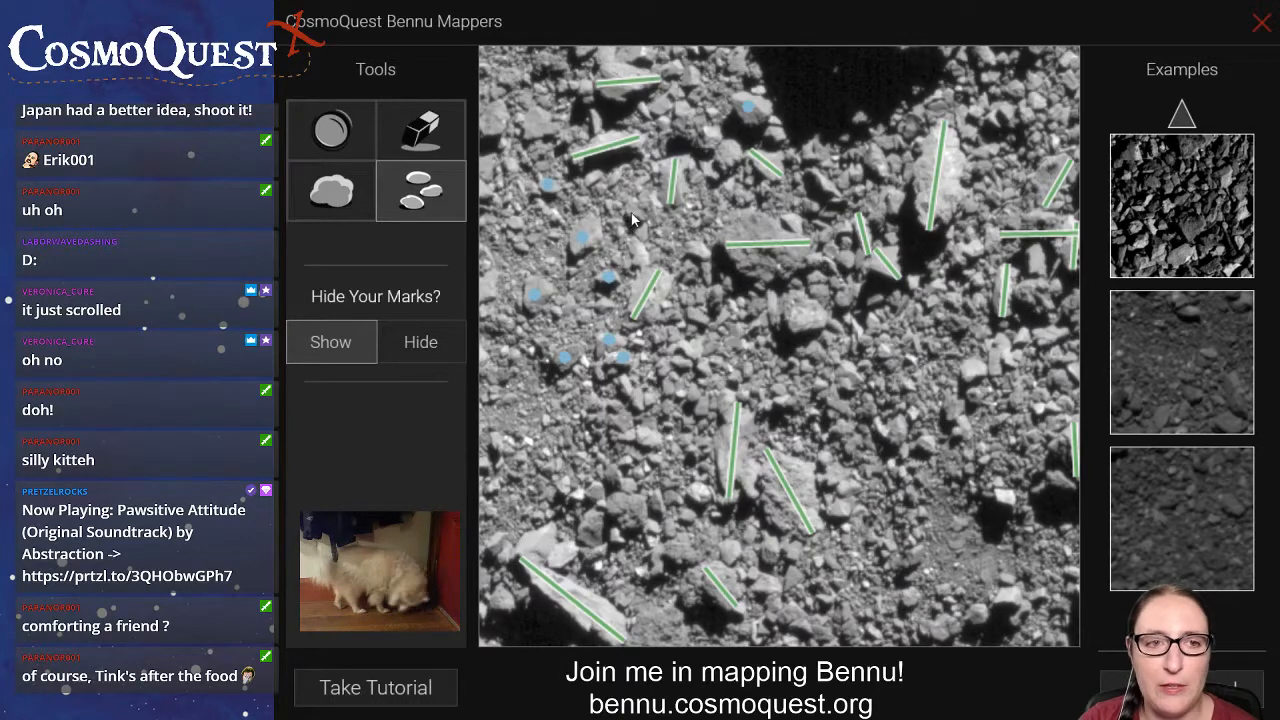
{"action": "left_click", "coordinate": [641, 229]}
{"action": "left_click", "coordinate": [640, 250]}
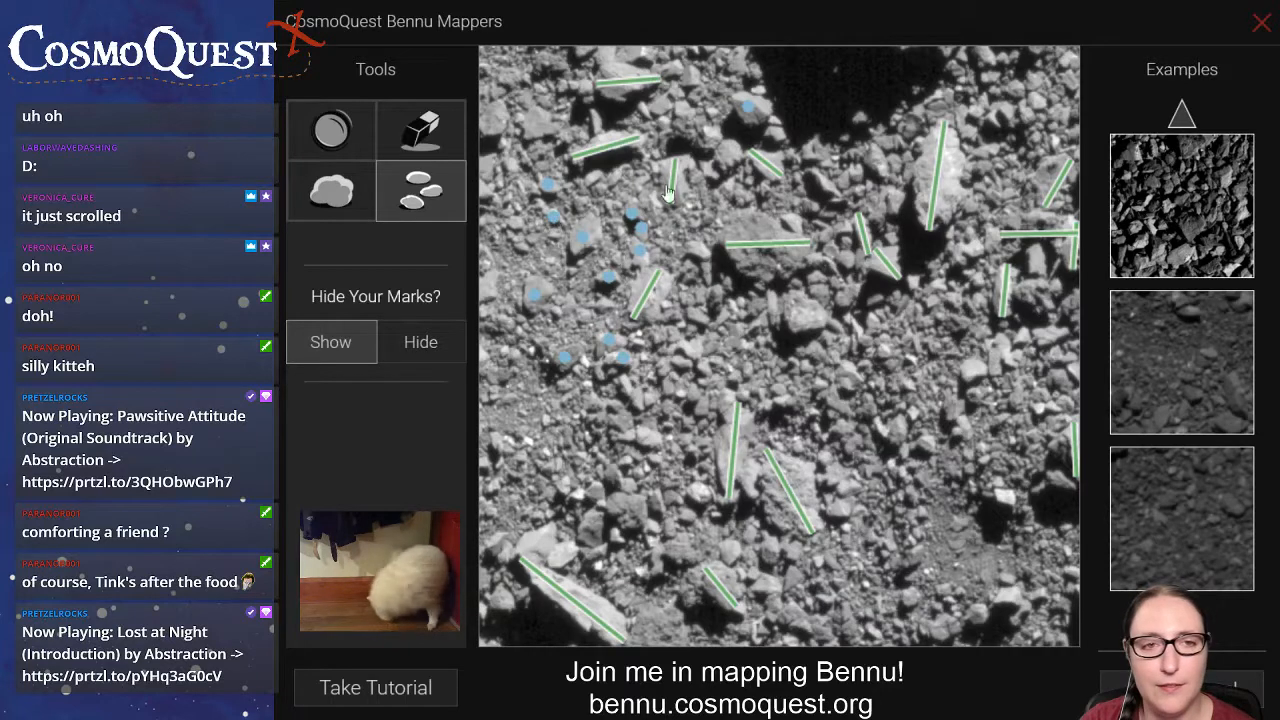
Place rock marks on the small rocks in the upper centre of the image, just below the dark shadow.
{"action": "left_click", "coordinate": [706, 135]}
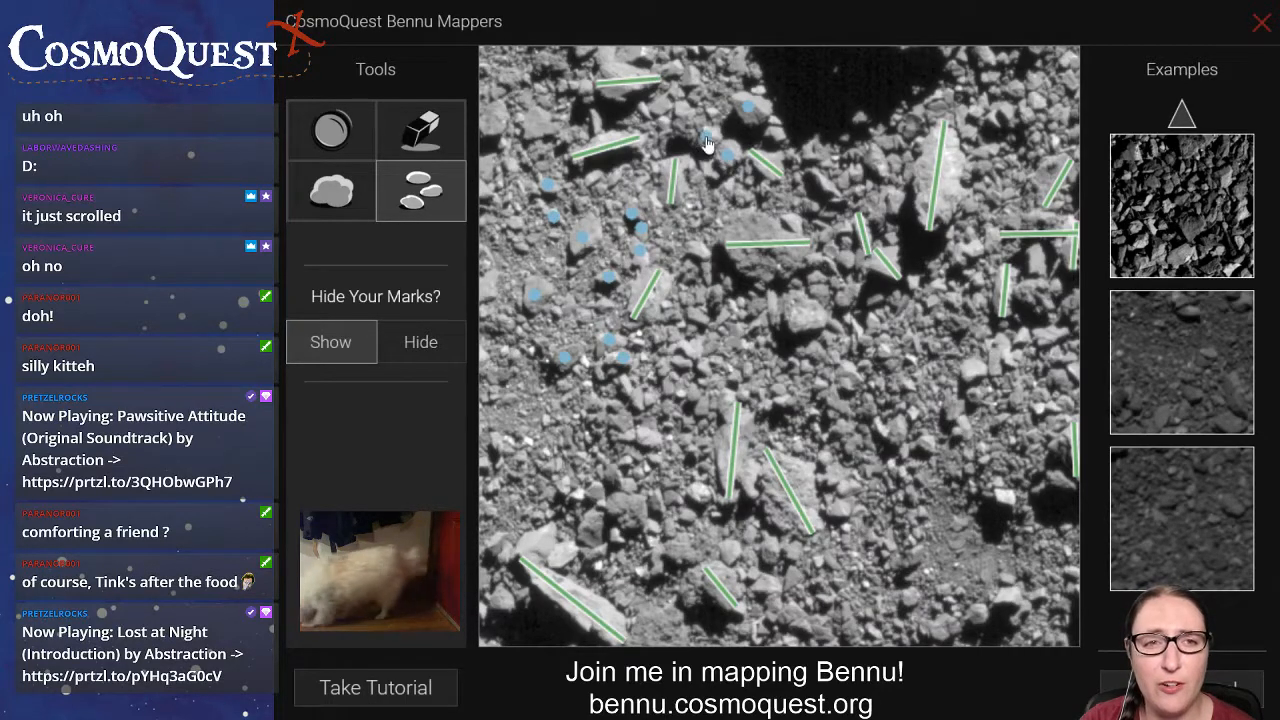
{"action": "left_click", "coordinate": [728, 155]}
{"action": "left_click", "coordinate": [742, 197]}
{"action": "left_click", "coordinate": [825, 184]}
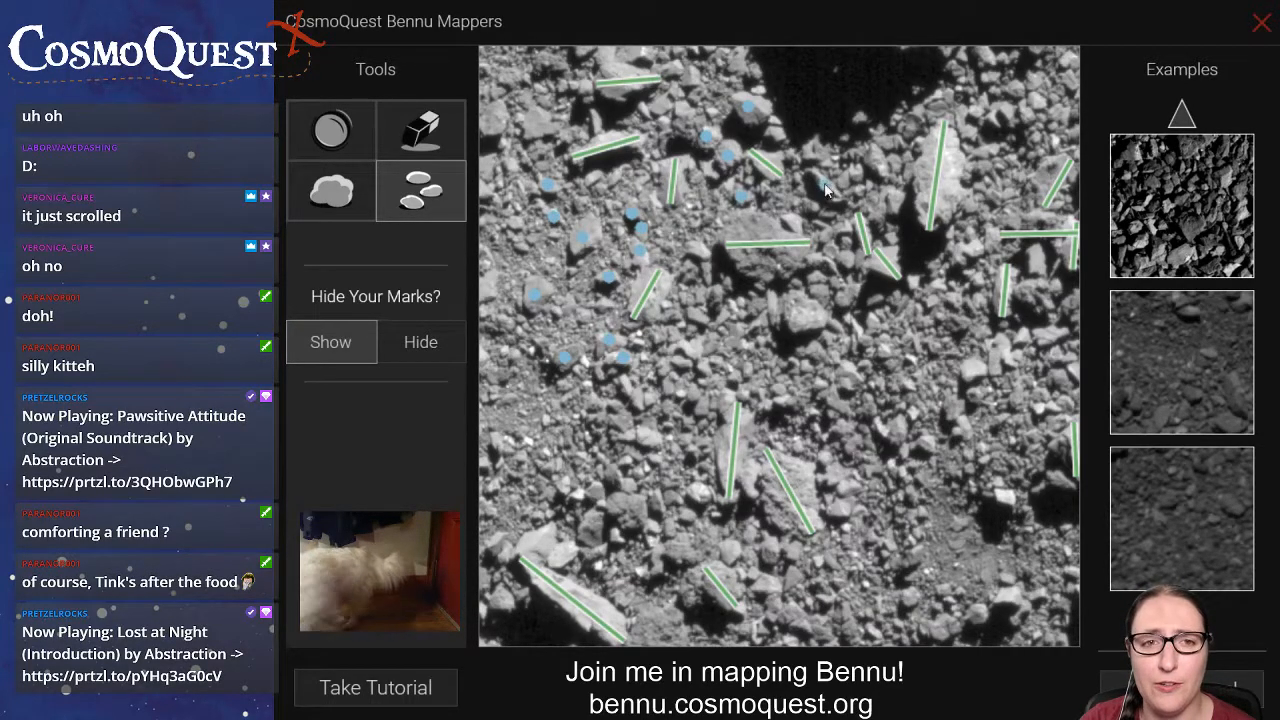
{"action": "left_click", "coordinate": [879, 163]}
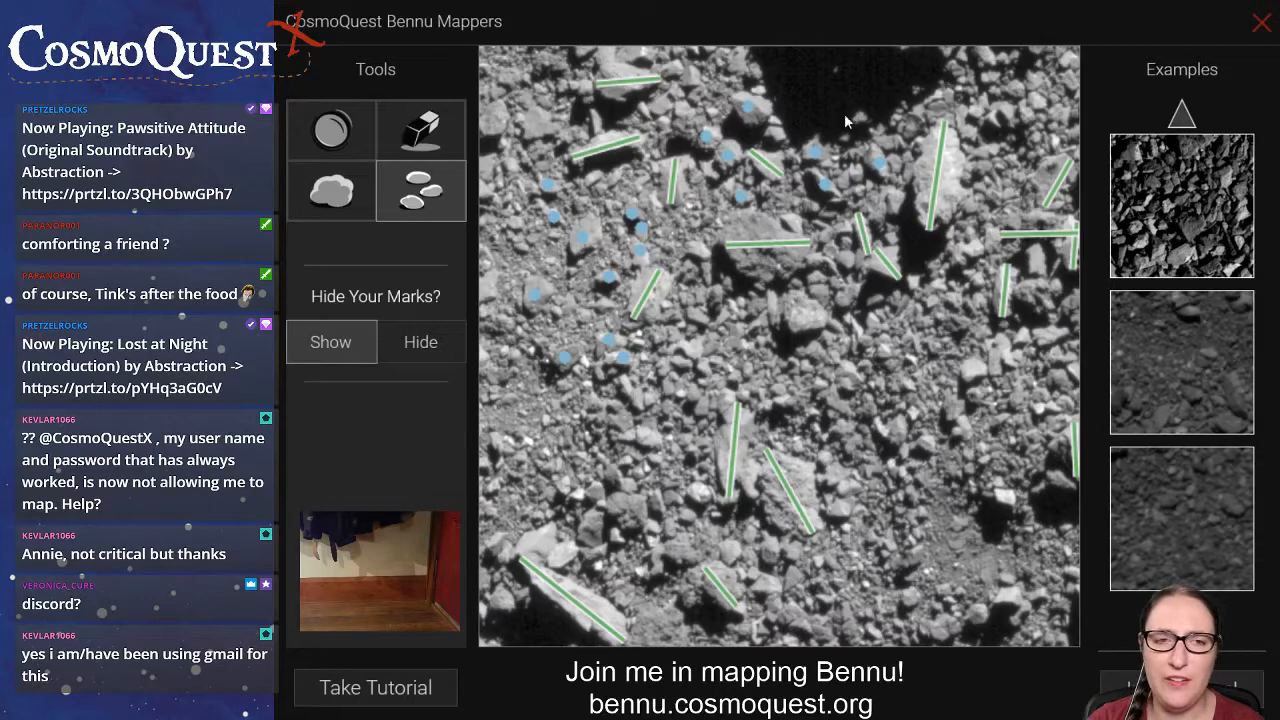
Place rock marks on the small rocks along the image's left edge and in its upper-left area.
{"action": "left_click", "coordinate": [489, 288]}
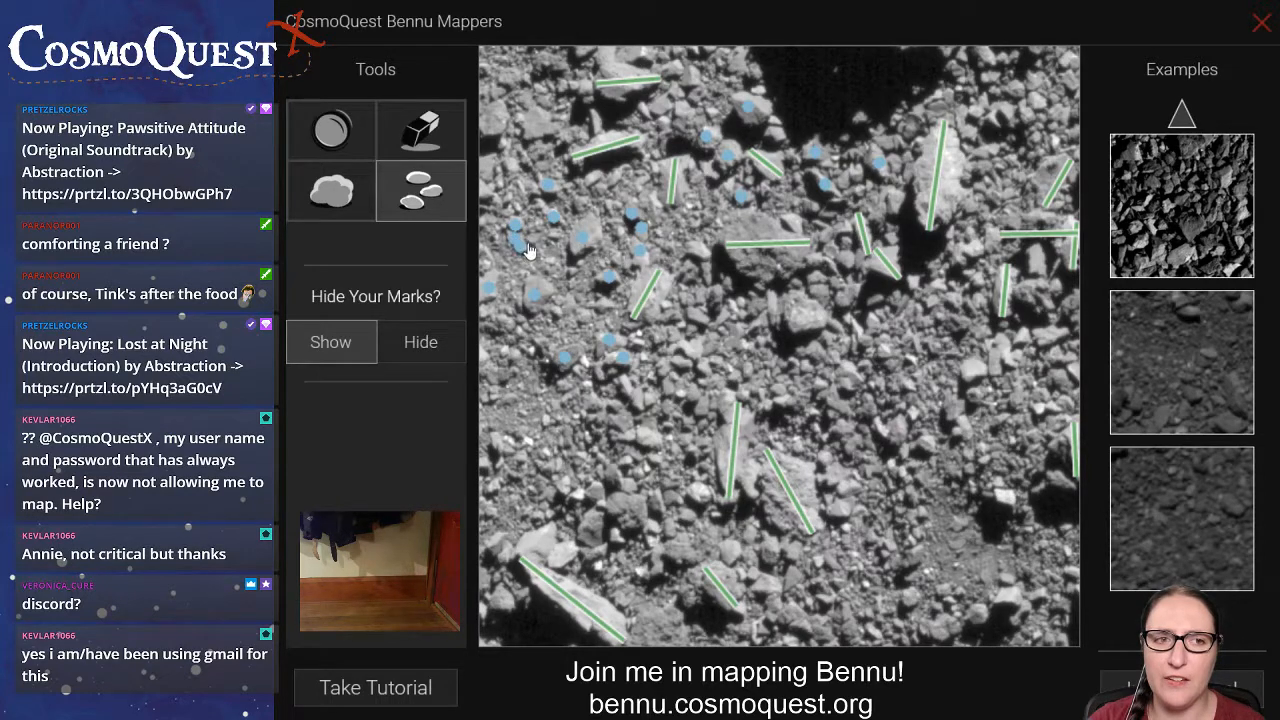
{"action": "left_click", "coordinate": [535, 244]}
{"action": "left_click", "coordinate": [554, 238]}
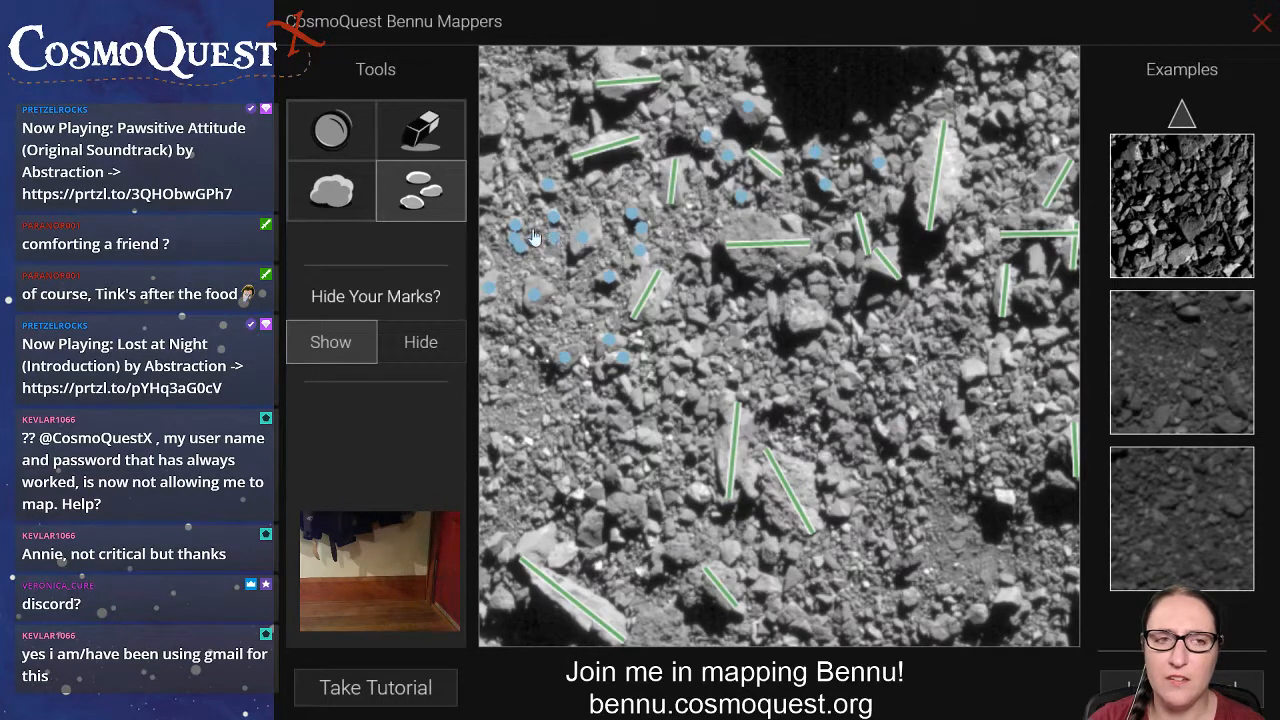
{"action": "left_click", "coordinate": [531, 187]}
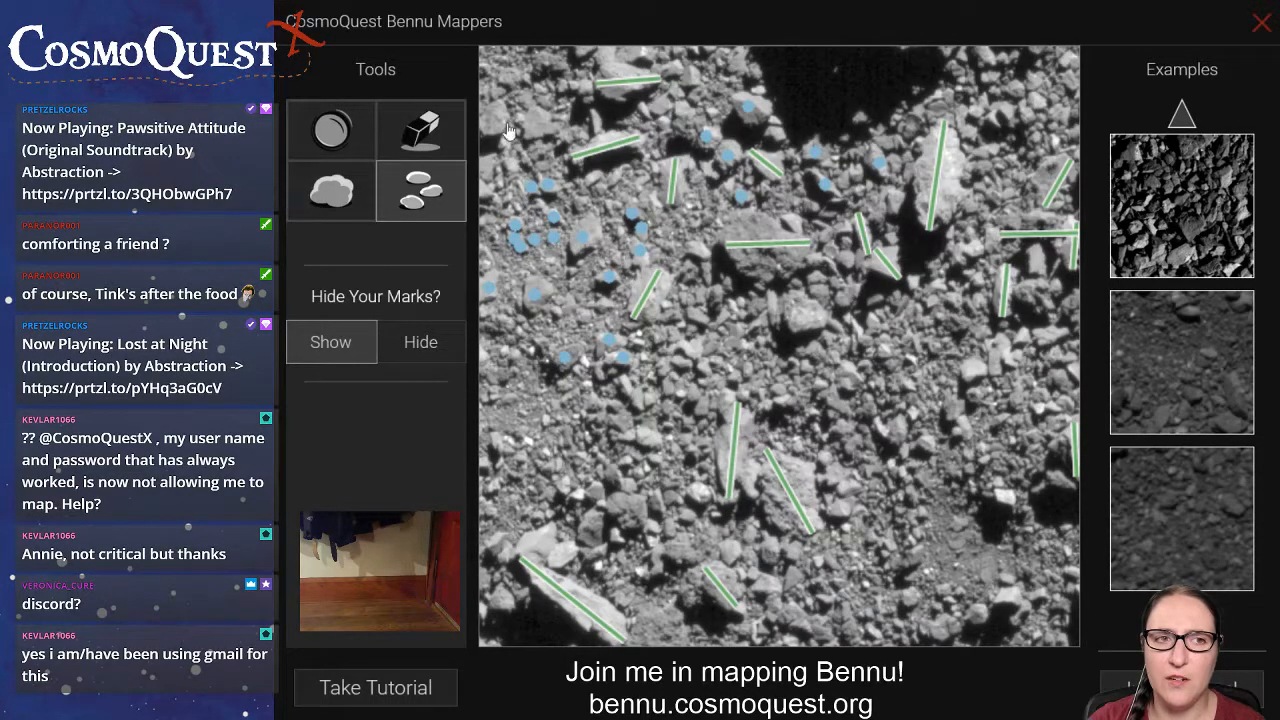
{"action": "left_click", "coordinate": [491, 121]}
Draw boulder lines on the three smaller boulders just above the long boulder in the image's lower-left corner.
{"action": "left_click", "coordinate": [321, 212]}
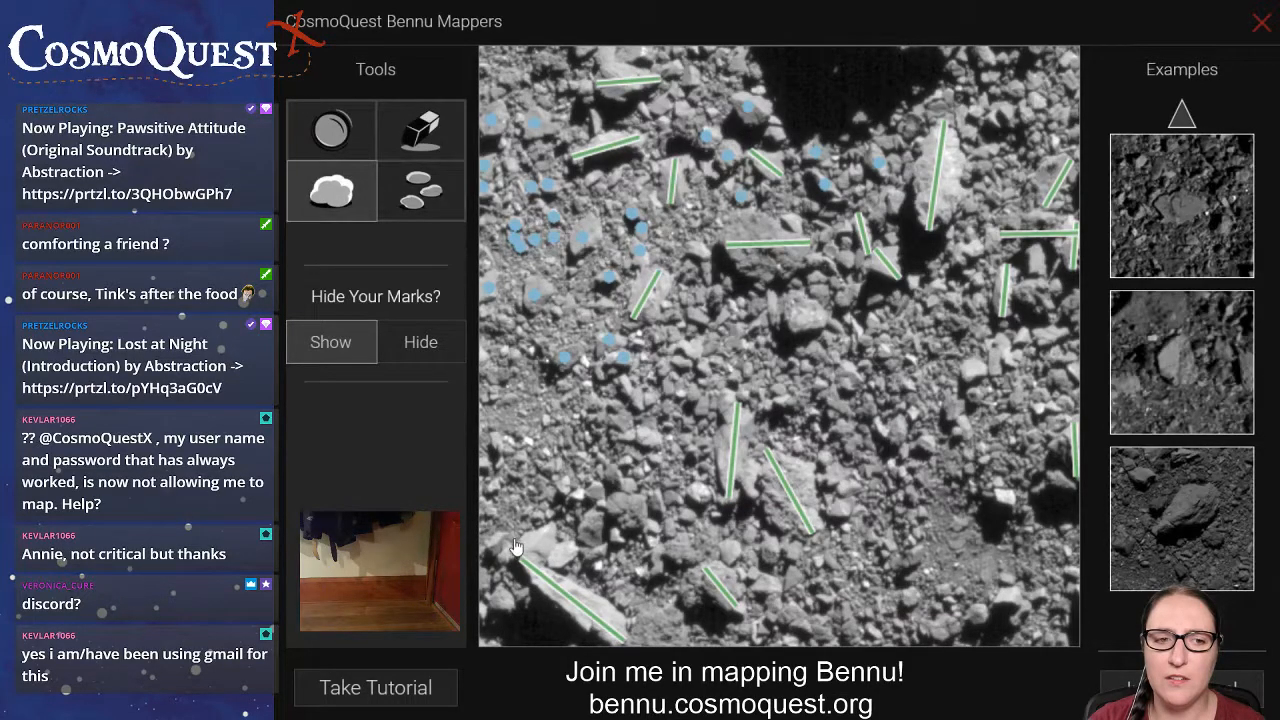
{"action": "mouse_move", "coordinate": [518, 543]}
{"action": "left_mouse_down"}
{"action": "mouse_move", "coordinate": [580, 553]}
{"action": "mouse_move", "coordinate": [595, 532]}
{"action": "mouse_move", "coordinate": [595, 547]}
{"action": "left_mouse_up"}
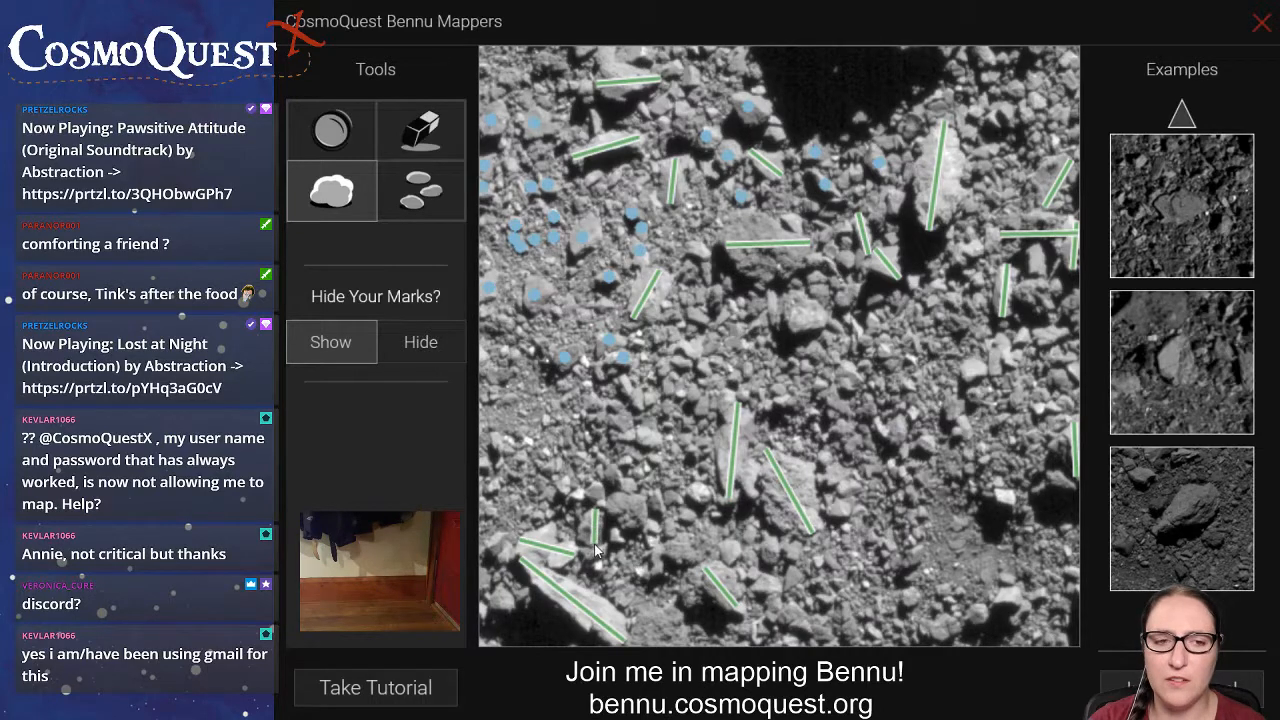
{"action": "left_click_drag", "start_coordinate": [607, 498], "coordinate": [639, 530]}
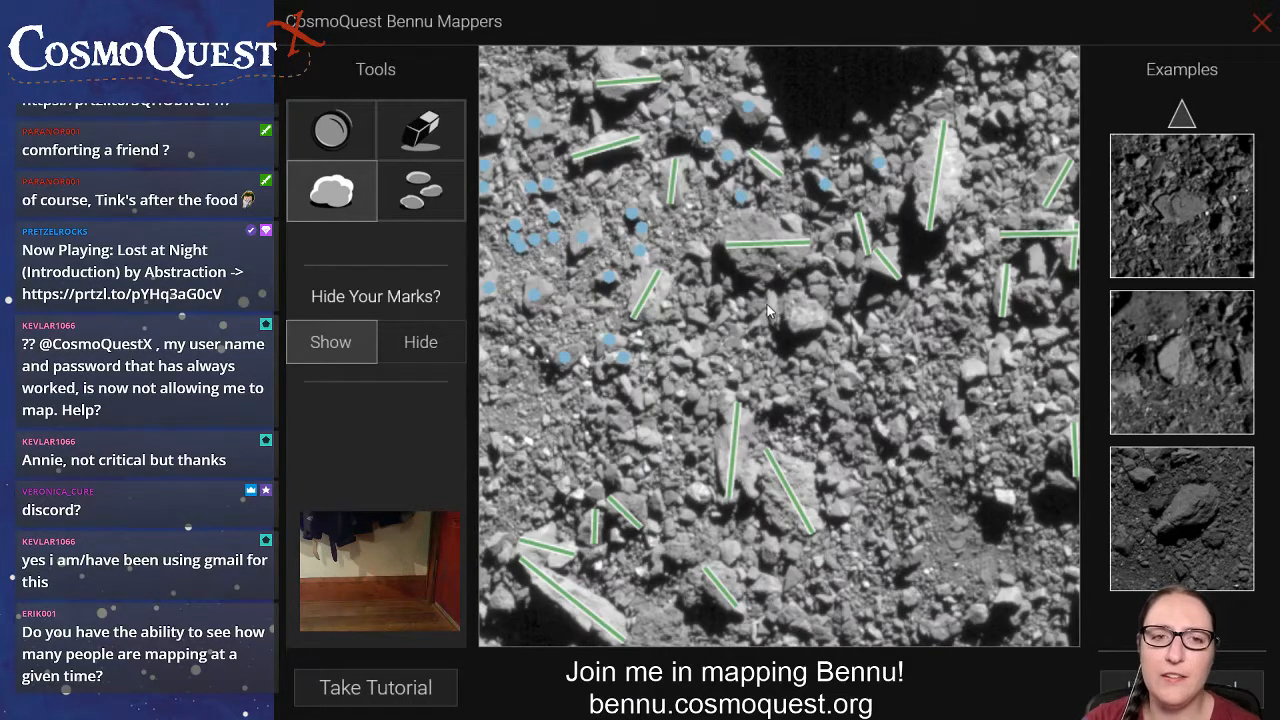
Place rock marks on the small rocks between the wide boulder in the upper centre and the dark shadow above it.
{"action": "left_click", "coordinate": [421, 205]}
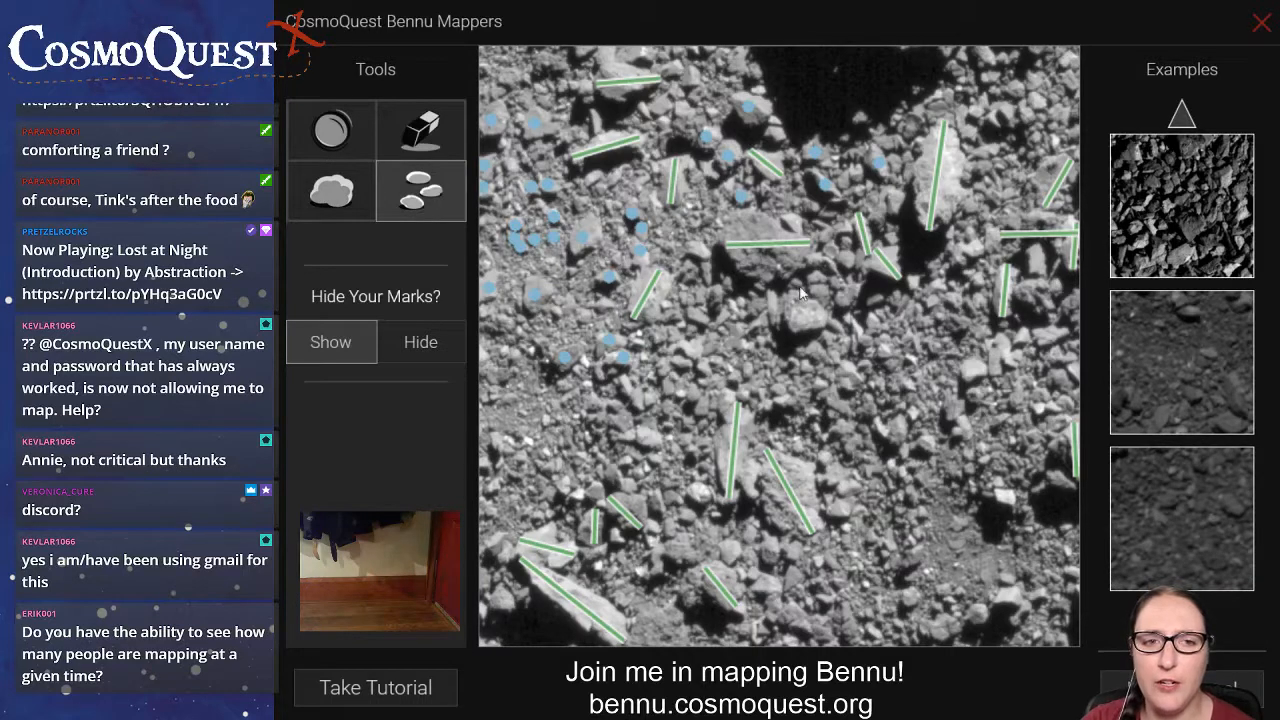
{"action": "left_click", "coordinate": [845, 242]}
{"action": "left_click", "coordinate": [831, 250]}
{"action": "left_click", "coordinate": [825, 234]}
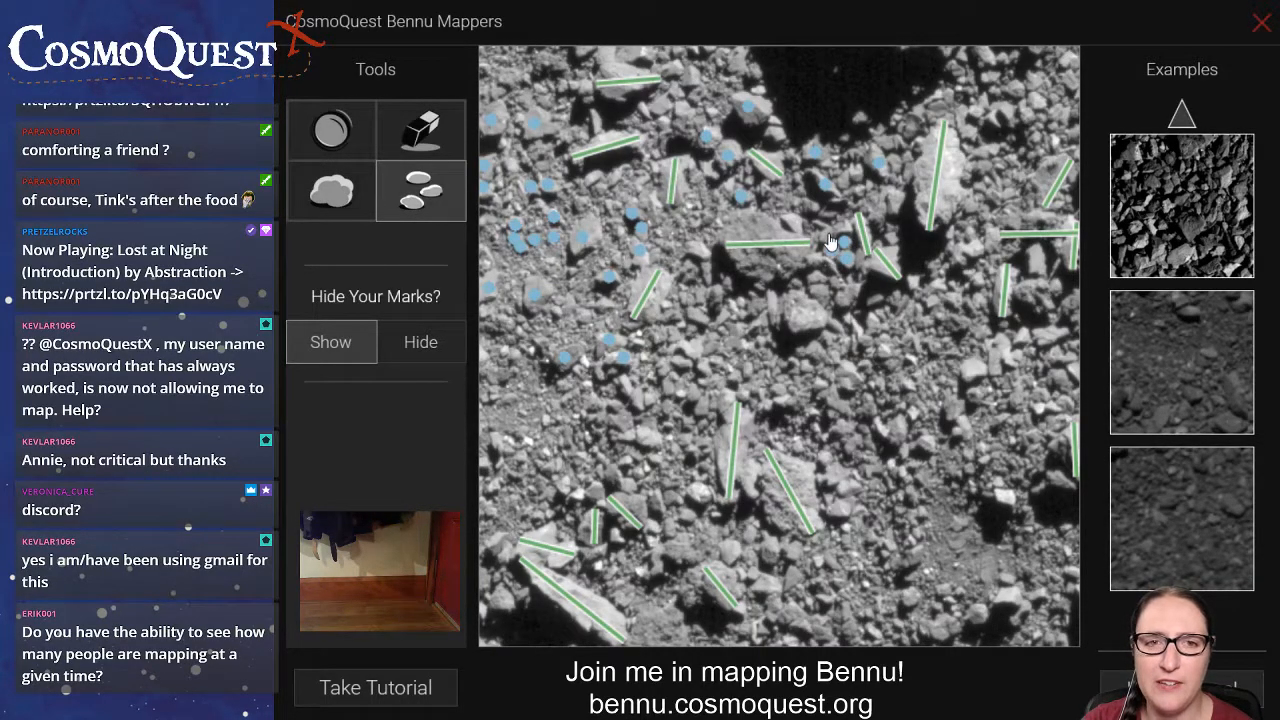
{"action": "left_click", "coordinate": [793, 221]}
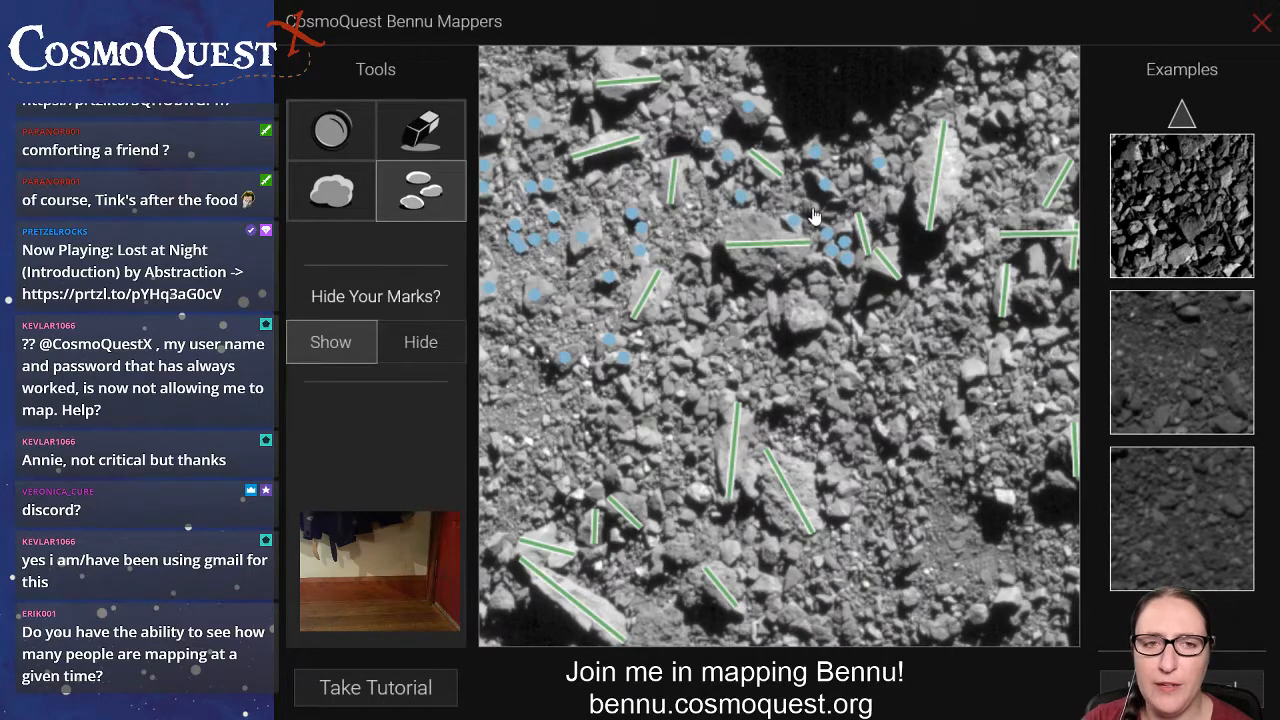
{"action": "left_click", "coordinate": [812, 208]}
{"action": "left_click", "coordinate": [856, 174]}
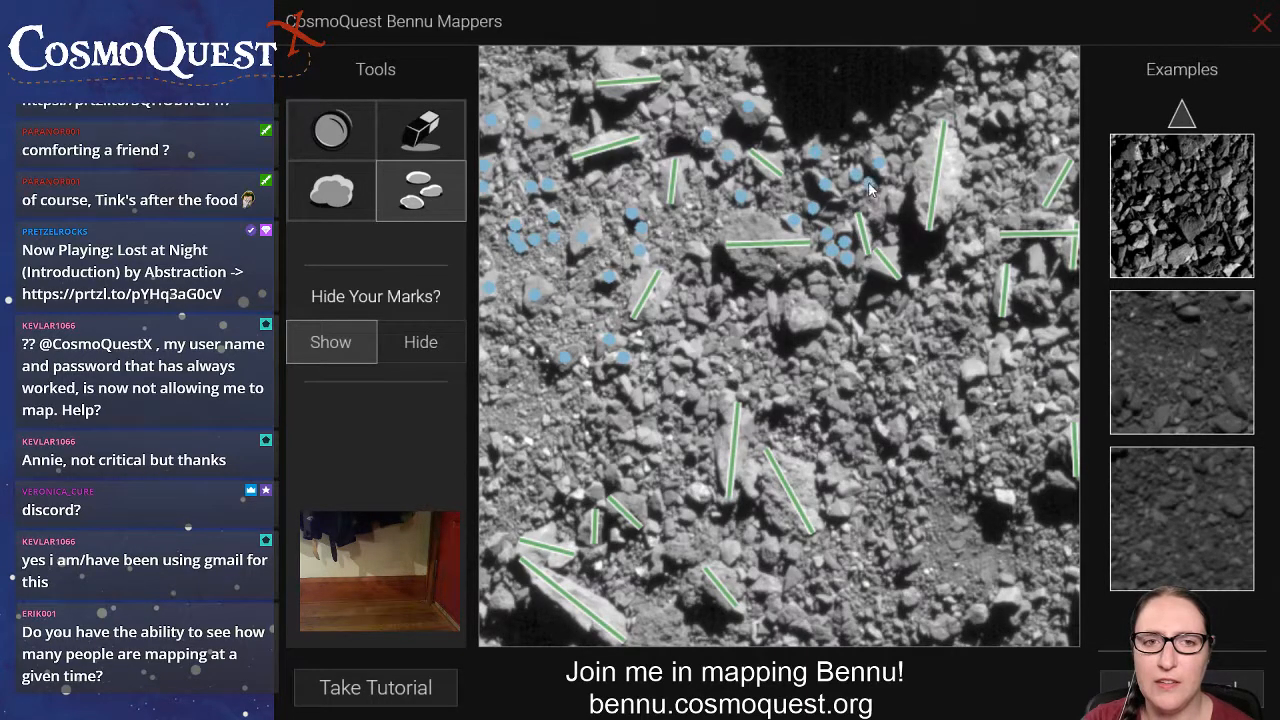
{"action": "left_click", "coordinate": [896, 202]}
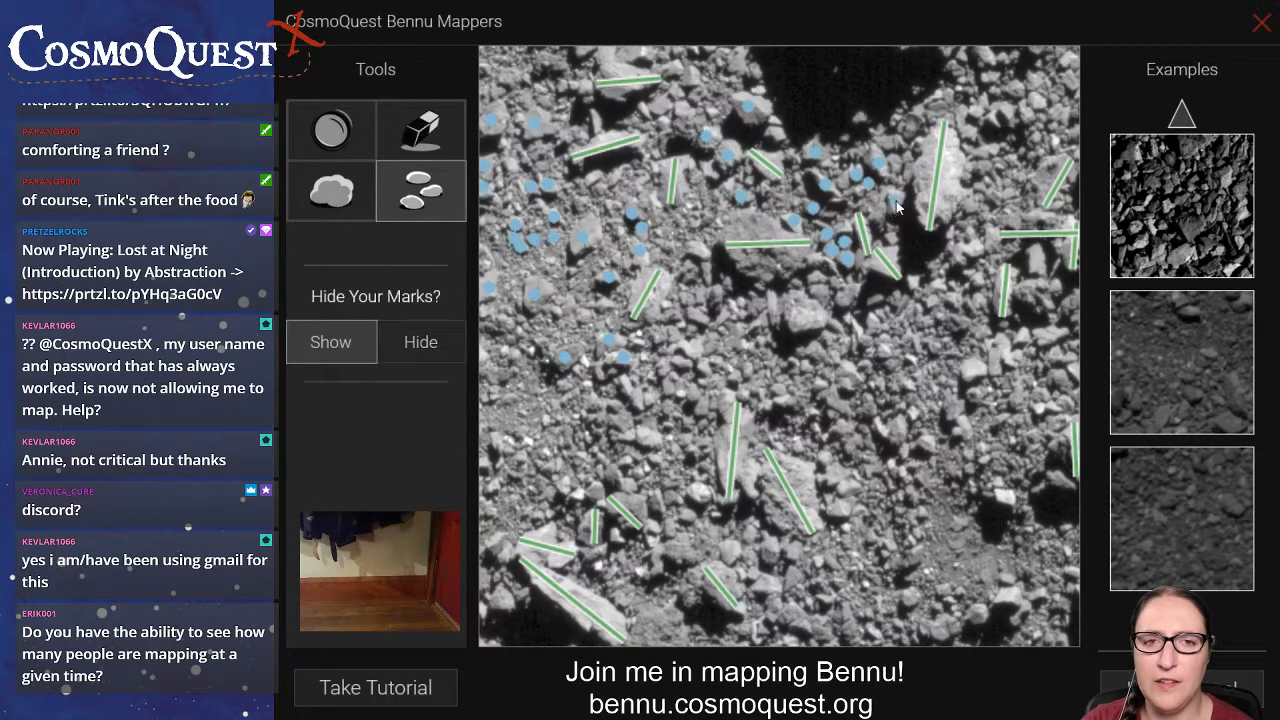
Place rock marks on the cluster of small rocks beside the top of the tall bright boulder in the image's upper-right area.
{"action": "left_click", "coordinate": [1007, 112]}
{"action": "left_click", "coordinate": [993, 119]}
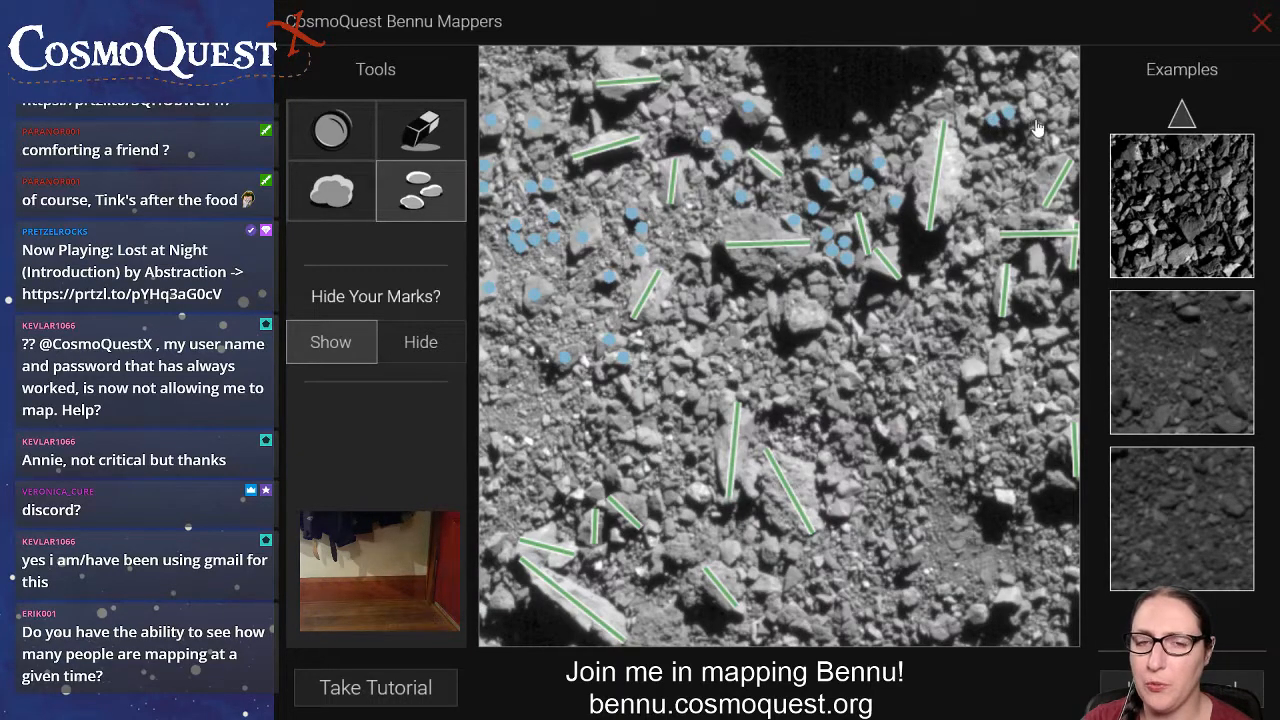
{"action": "left_click", "coordinate": [1022, 112]}
{"action": "left_click", "coordinate": [1037, 102]}
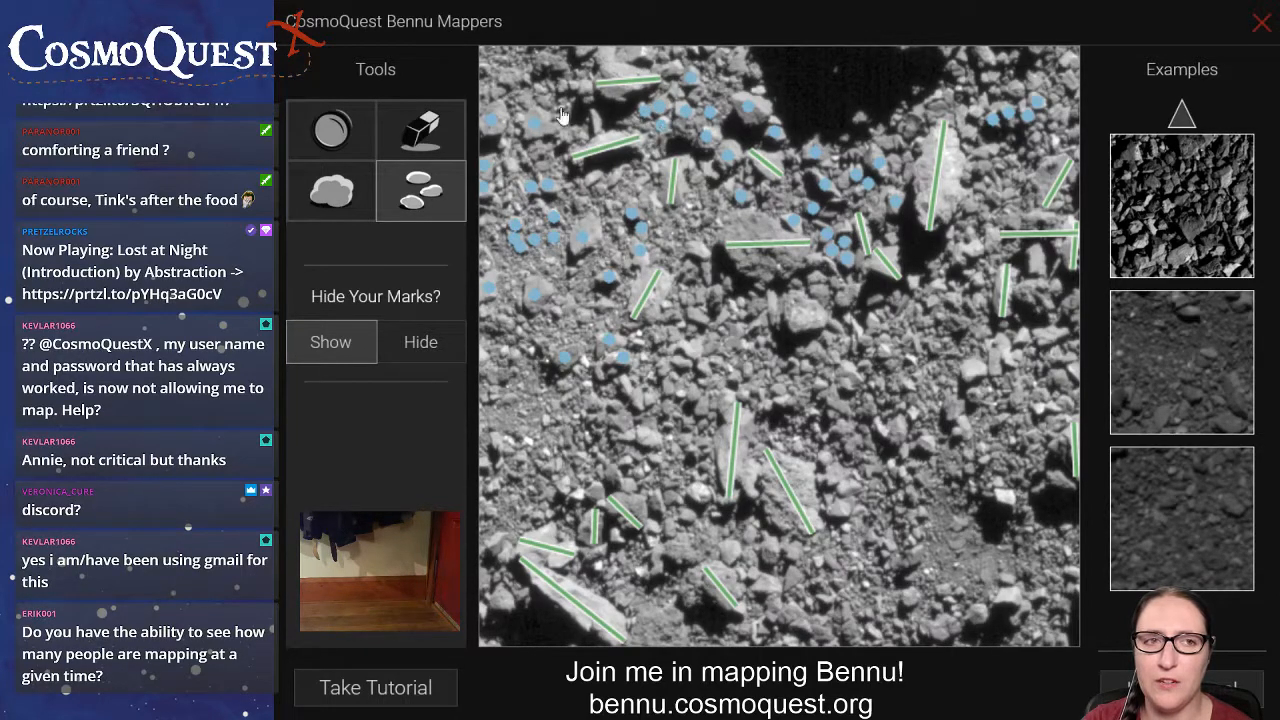
Place rock marks on the small rocks around the topmost marked boulder, along the image's upper-left edge.
{"action": "left_click", "coordinate": [585, 88]}
{"action": "left_click", "coordinate": [571, 87]}
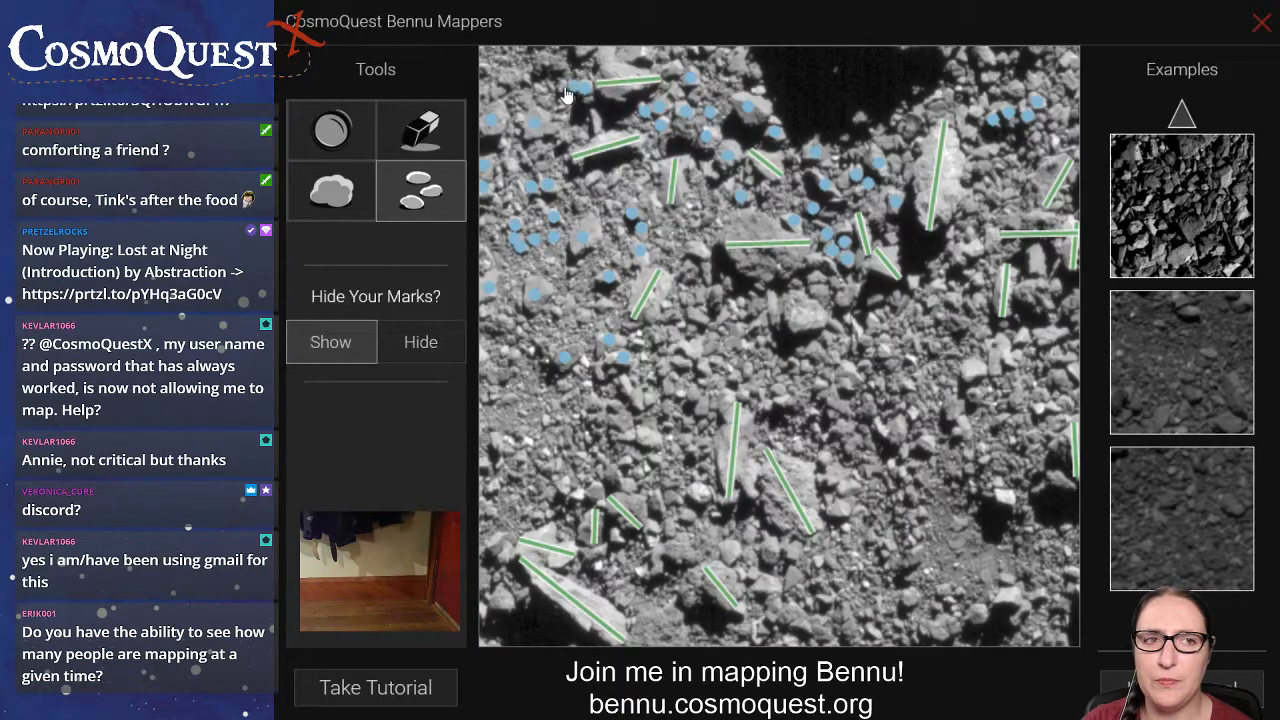
{"action": "left_click", "coordinate": [562, 87]}
{"action": "left_click", "coordinate": [546, 64]}
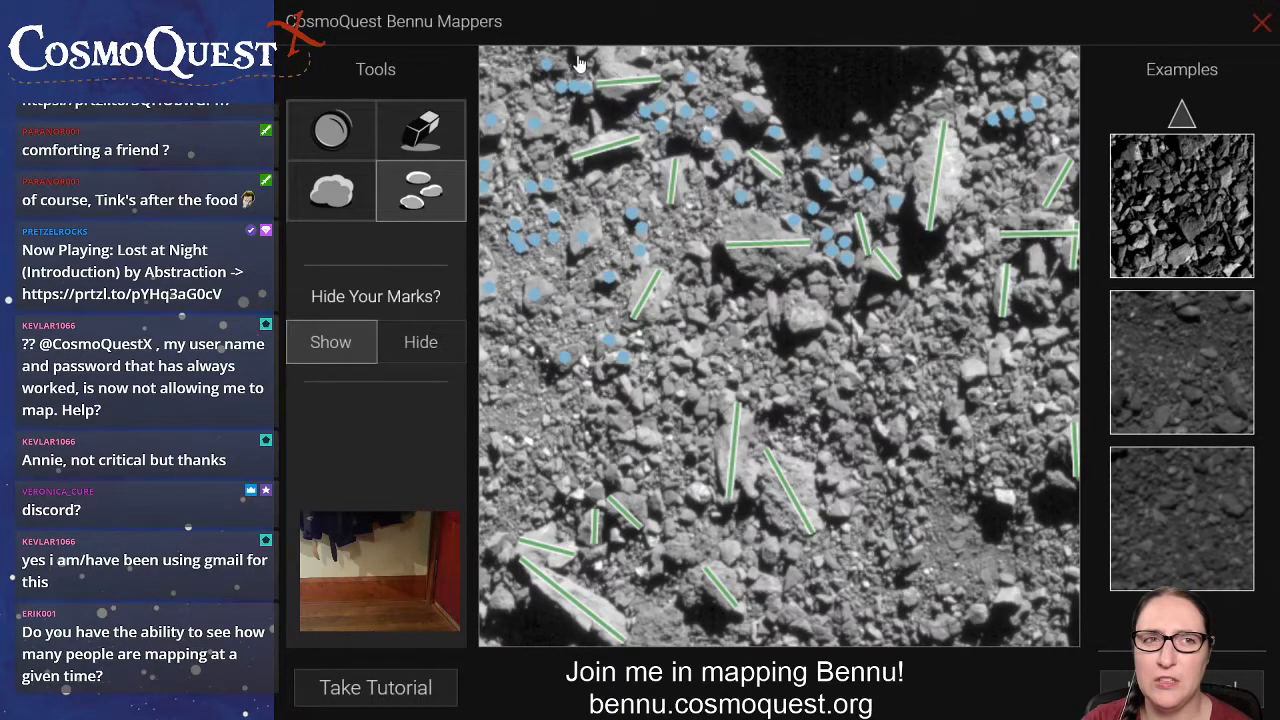
{"action": "left_click", "coordinate": [641, 55]}
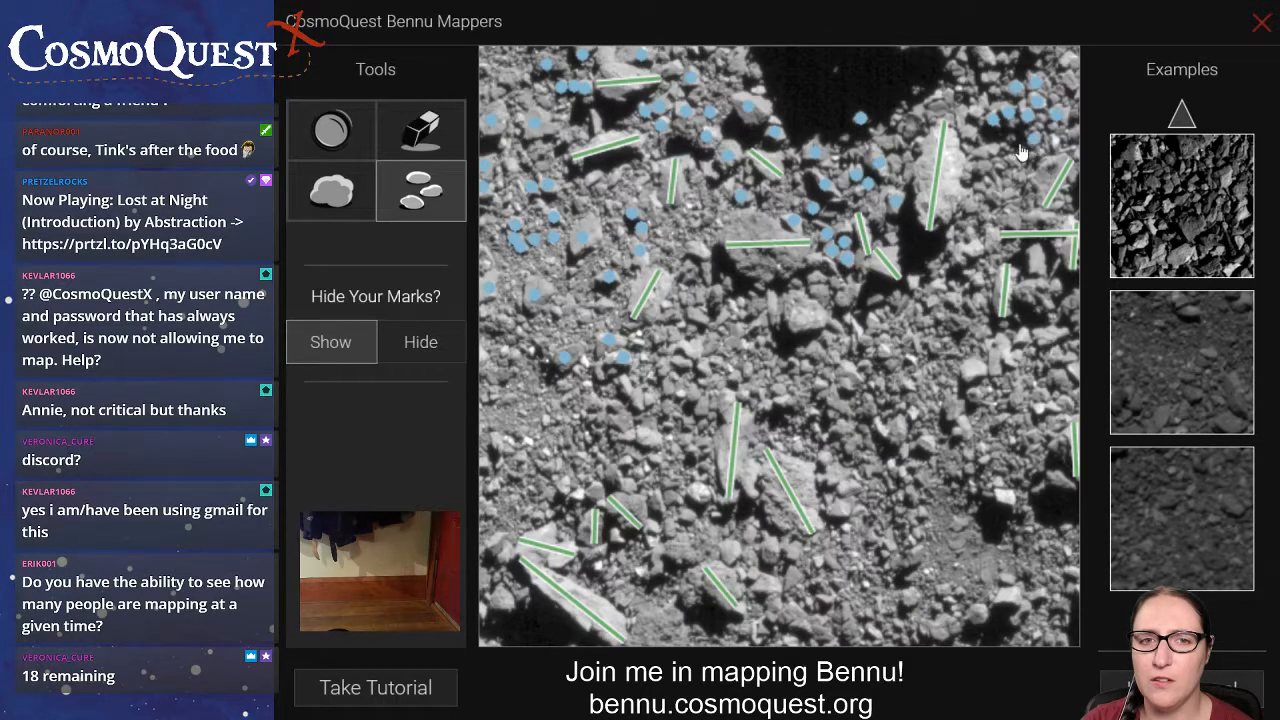
Place rock marks on the small rocks running down the right part of the image, from beside the tall bright boulder to mid-height.
{"action": "left_click", "coordinate": [988, 151]}
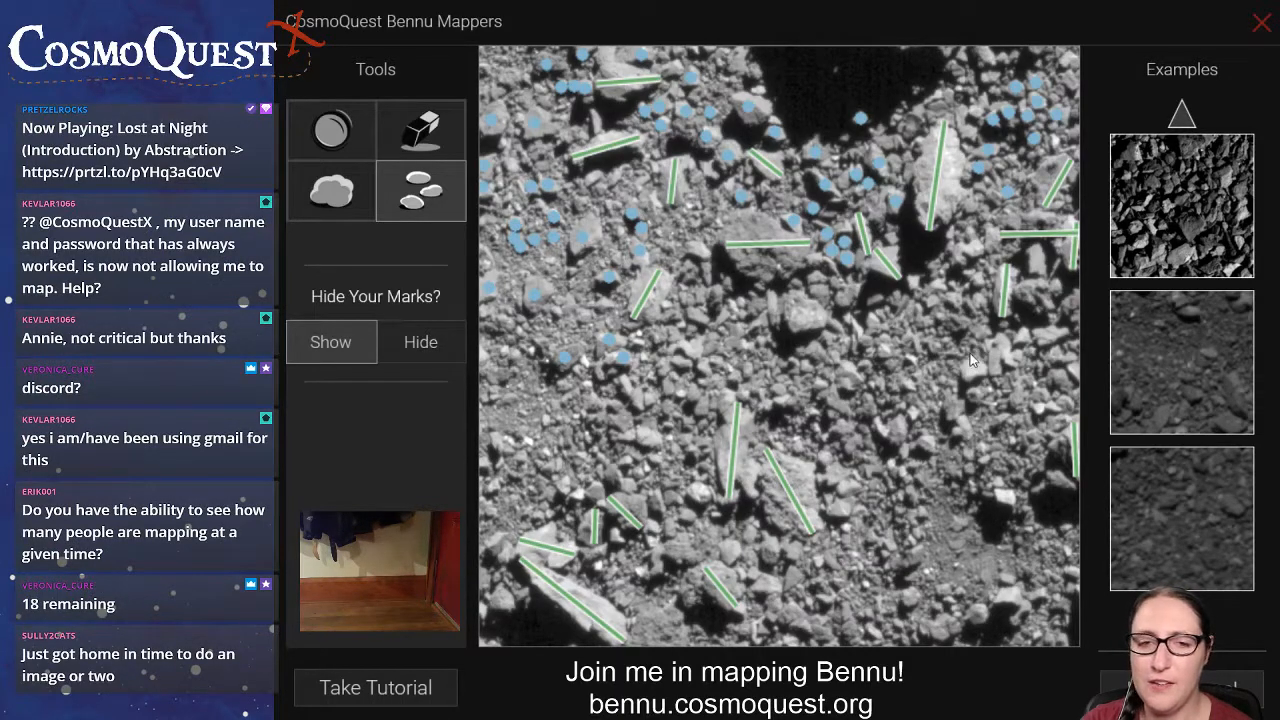
{"action": "left_click", "coordinate": [978, 330]}
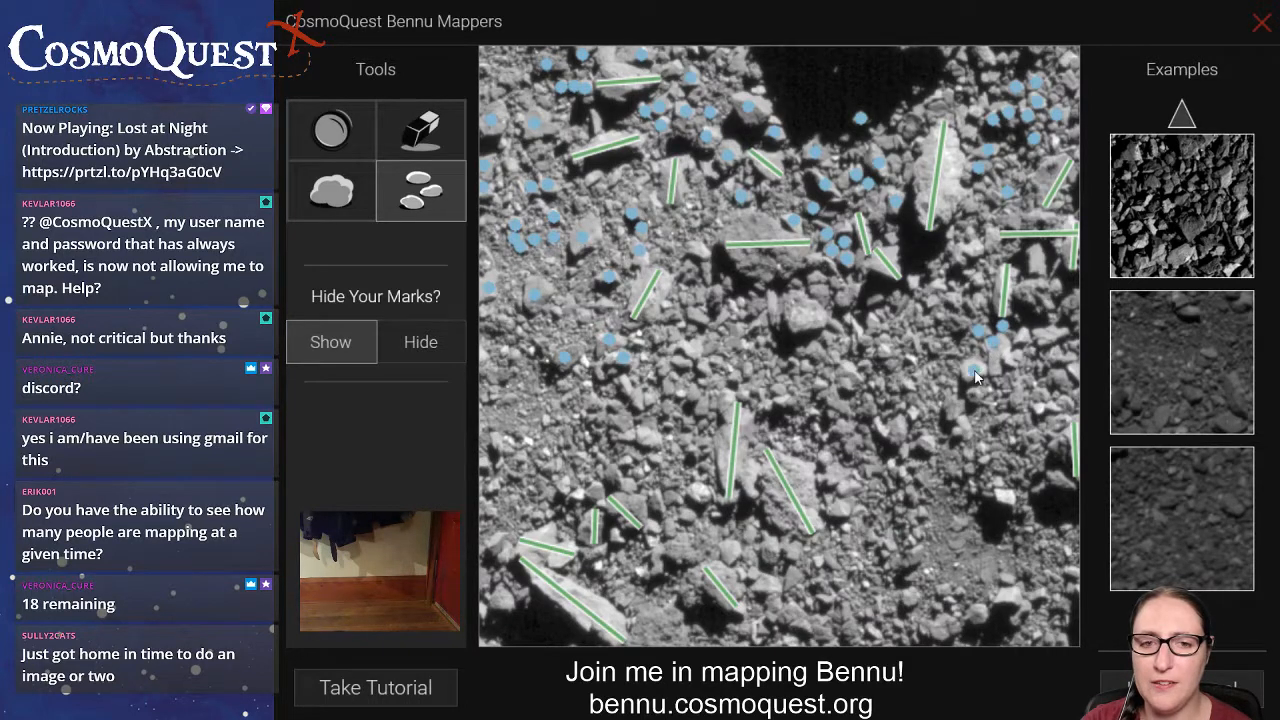
{"action": "left_click", "coordinate": [974, 394]}
{"action": "left_click", "coordinate": [952, 408]}
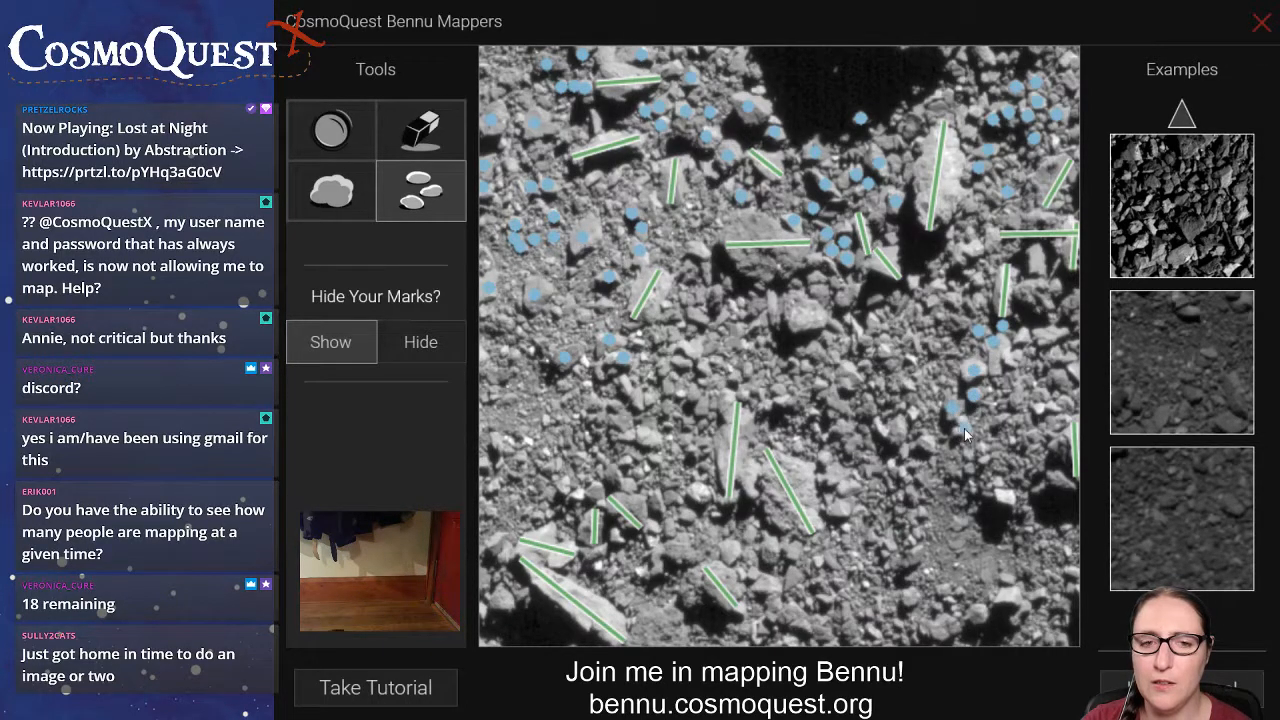
{"action": "left_click", "coordinate": [964, 429]}
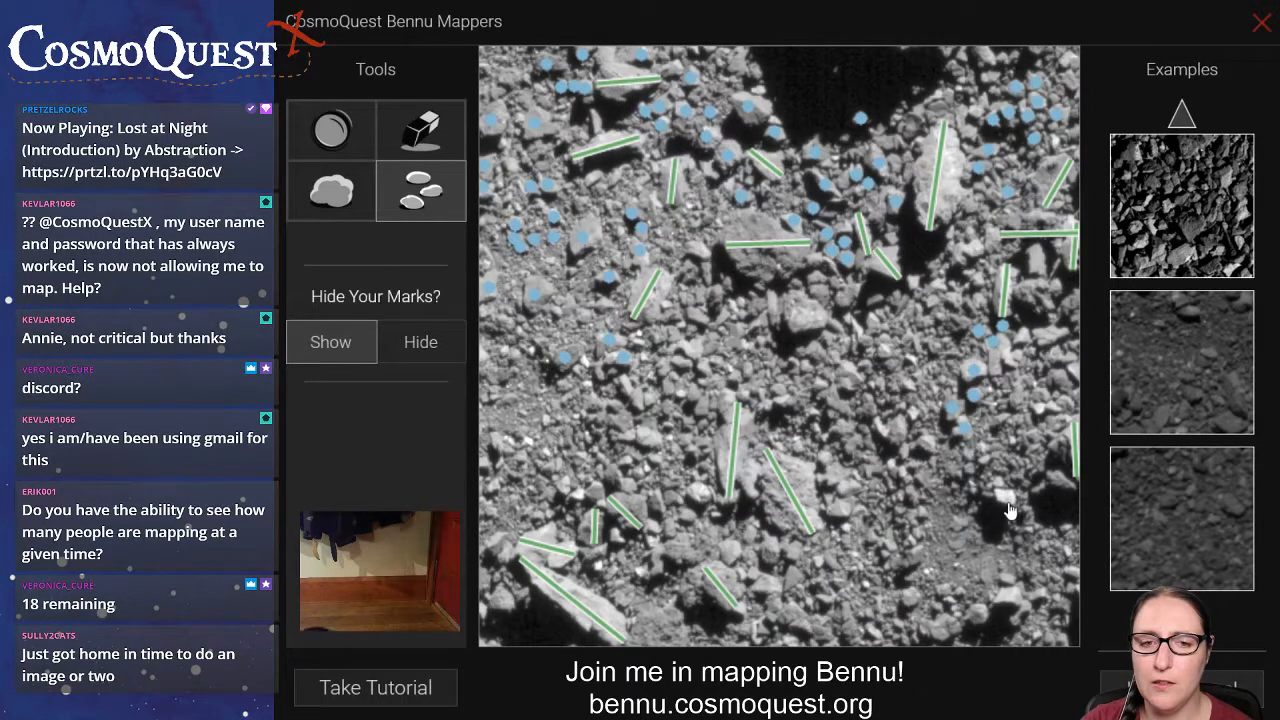
Place rock marks on the small rocks in the image's lower-right area, below and beside the small dark shadow.
{"action": "left_click", "coordinate": [1007, 594]}
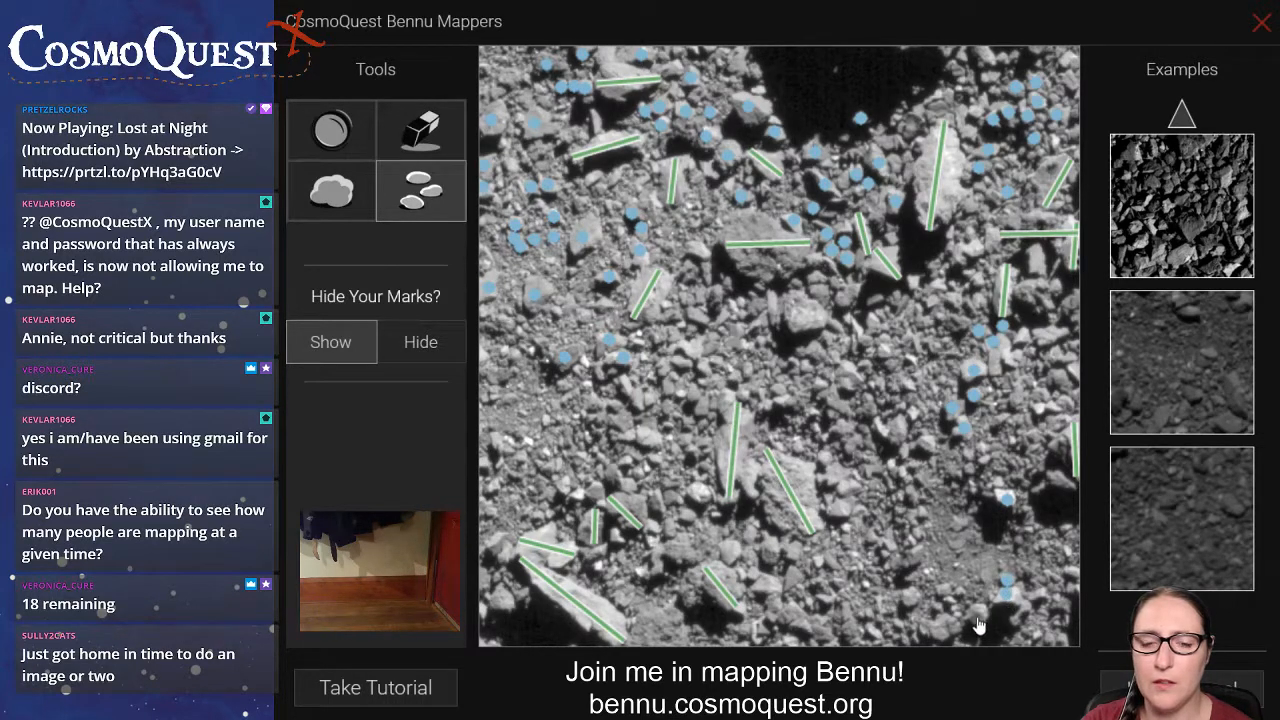
{"action": "left_click", "coordinate": [976, 617]}
{"action": "left_click", "coordinate": [944, 627]}
{"action": "left_click", "coordinate": [948, 602]}
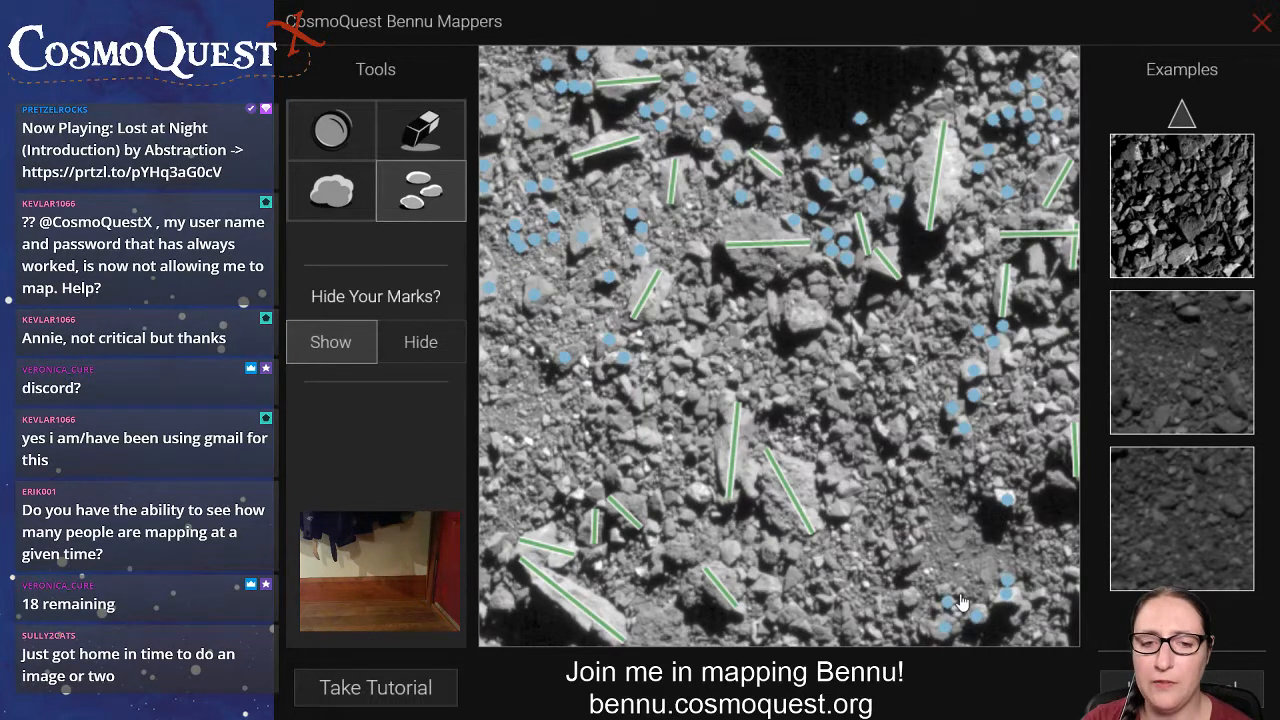
{"action": "left_click", "coordinate": [959, 591]}
{"action": "left_click", "coordinate": [942, 588]}
{"action": "left_click", "coordinate": [936, 606]}
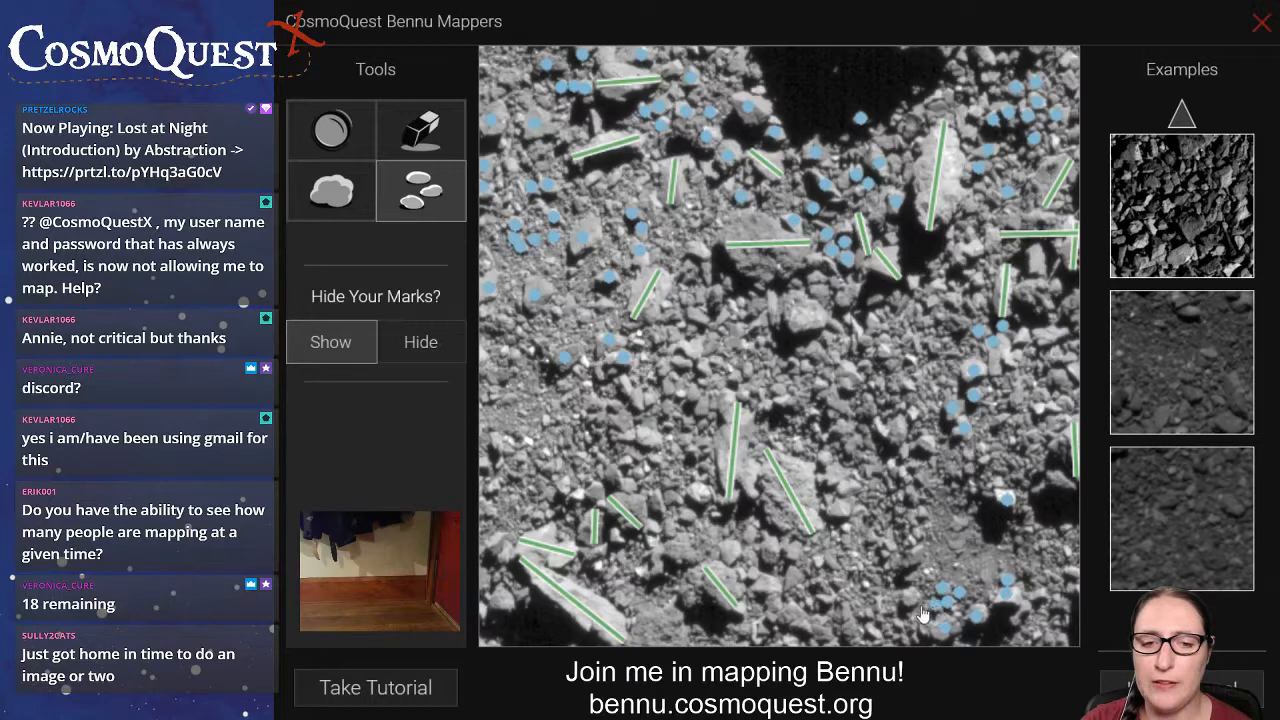
{"action": "left_click", "coordinate": [910, 597]}
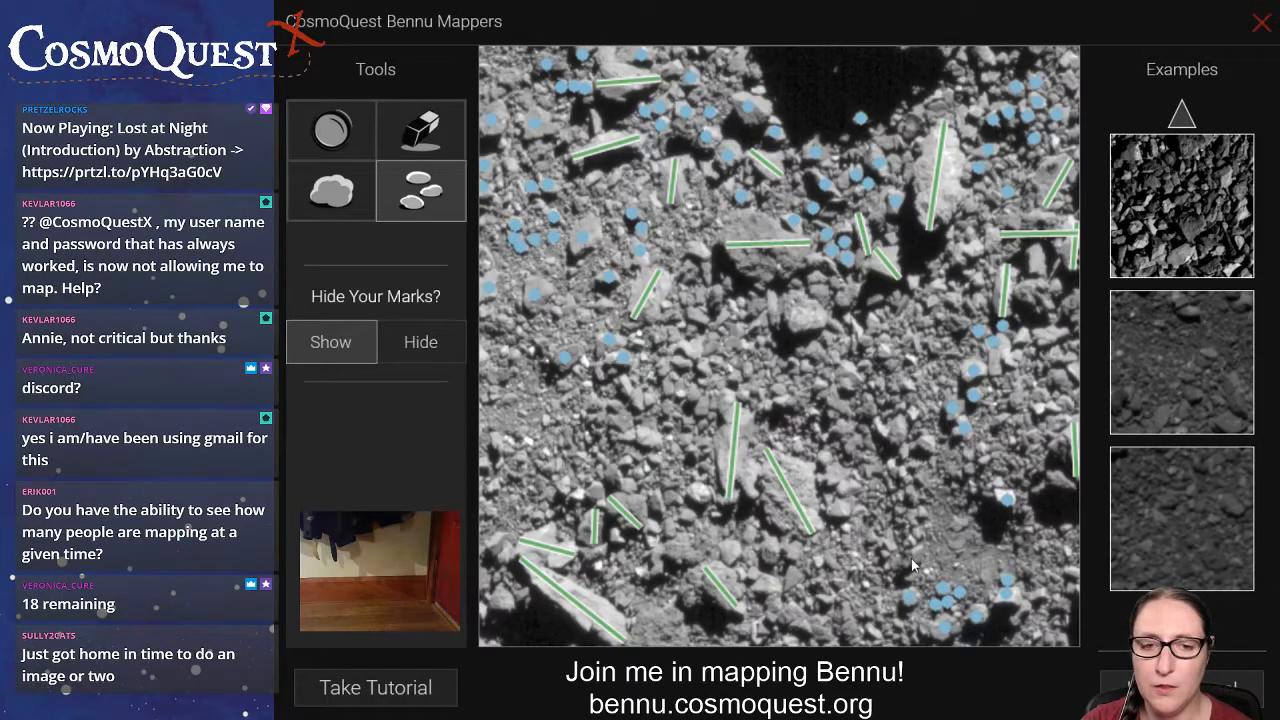
{"action": "left_click", "coordinate": [911, 558]}
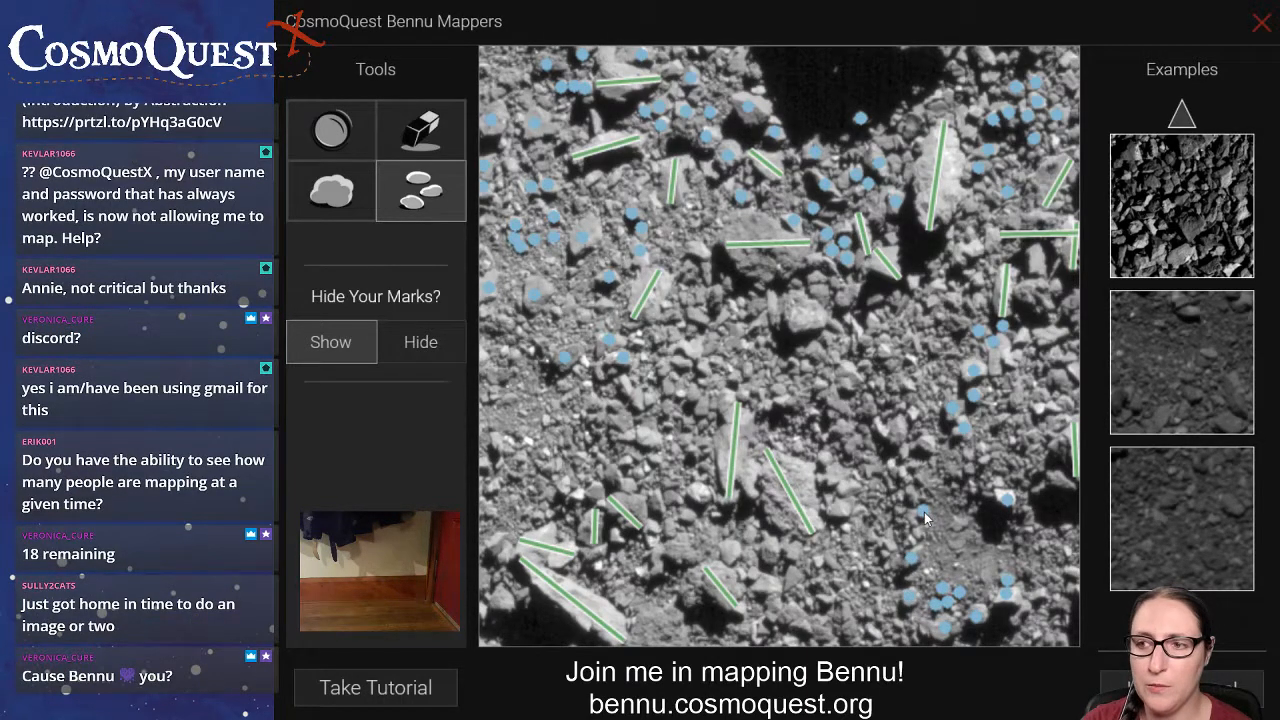
Place rock marks on the small rocks right of the image centre and just below the unmarked bright central boulder.
{"action": "left_click", "coordinate": [928, 446]}
{"action": "left_click", "coordinate": [897, 435]}
{"action": "left_click", "coordinate": [844, 386]}
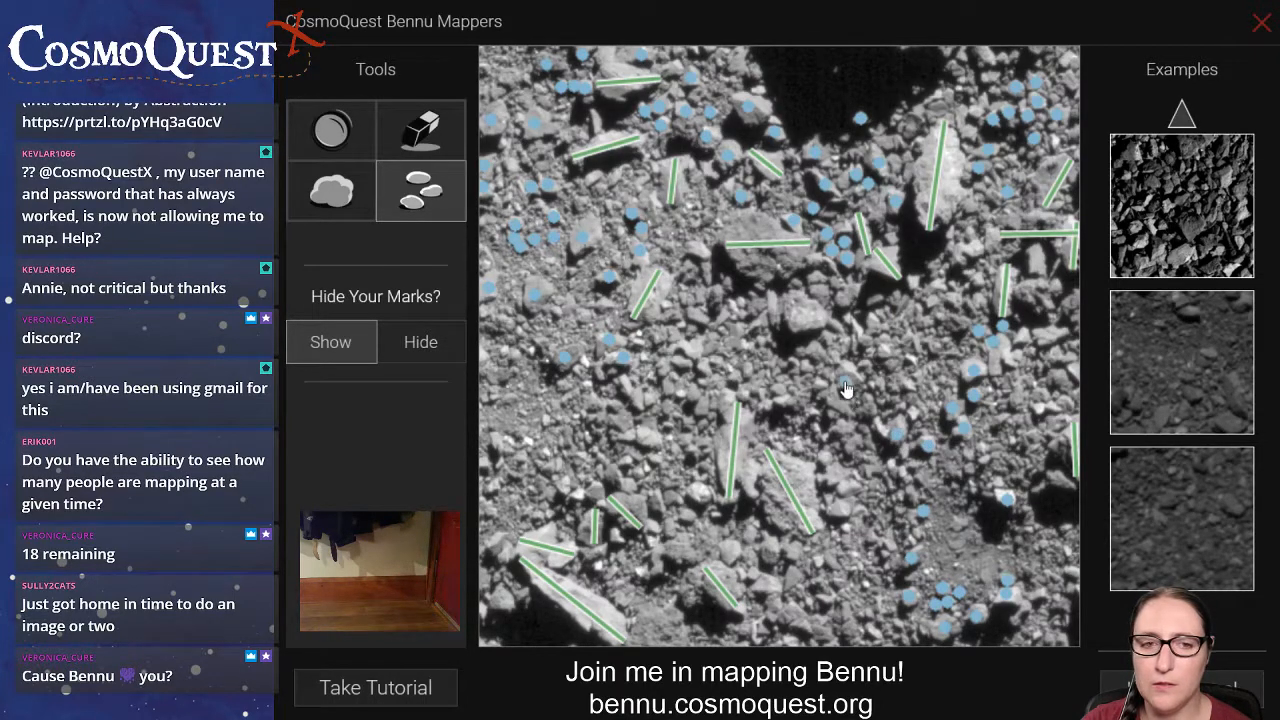
{"action": "left_click", "coordinate": [841, 370]}
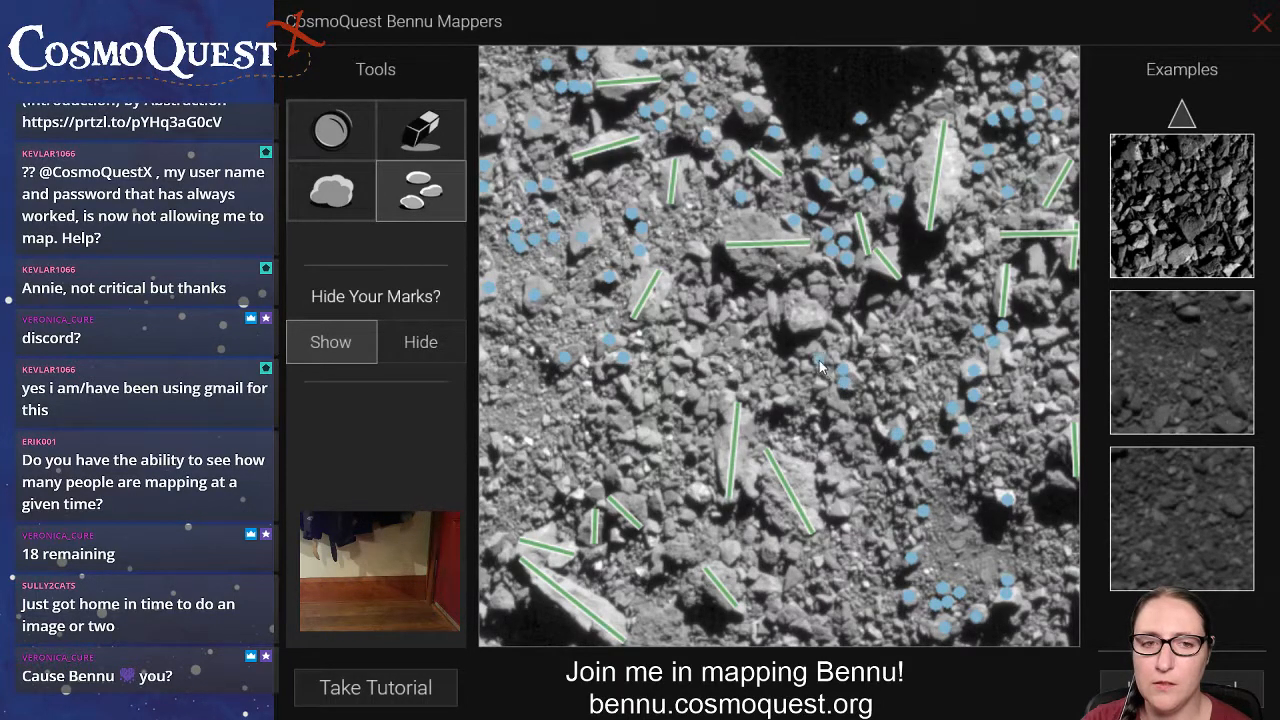
{"action": "left_click", "coordinate": [819, 360]}
{"action": "left_click", "coordinate": [804, 366]}
{"action": "left_click", "coordinate": [789, 362]}
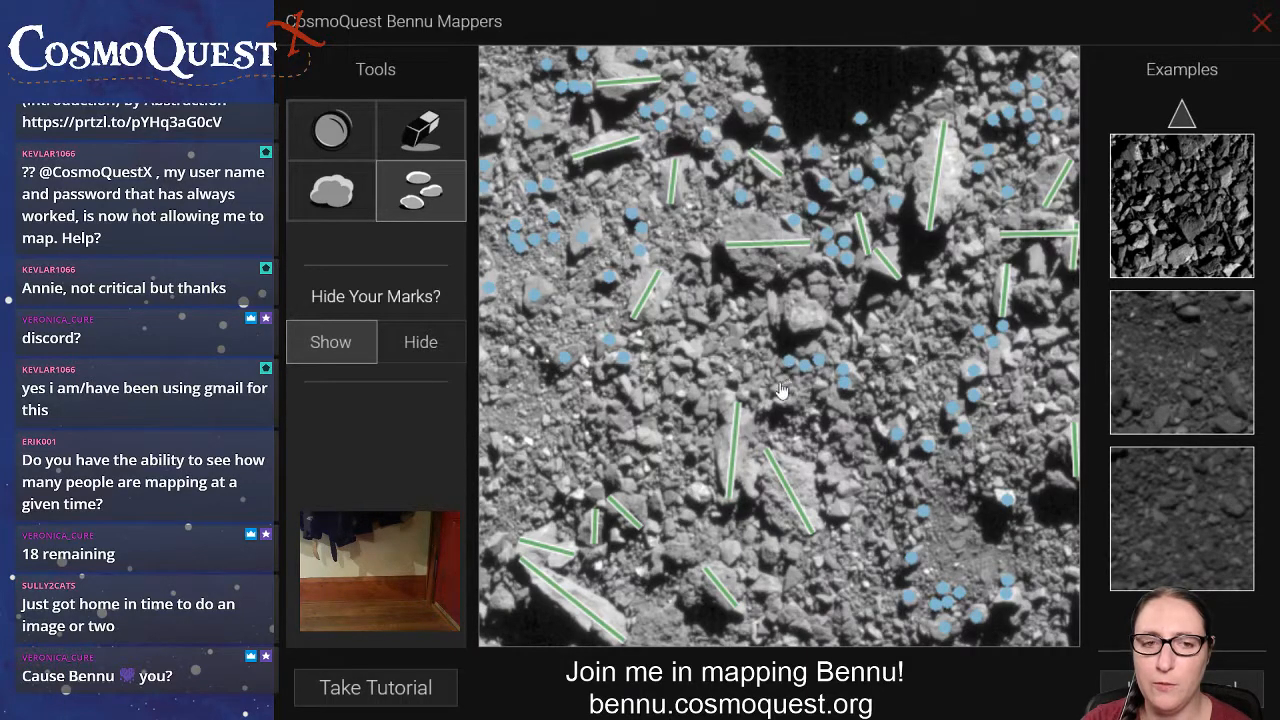
{"action": "left_click", "coordinate": [777, 385]}
{"action": "left_click", "coordinate": [780, 403]}
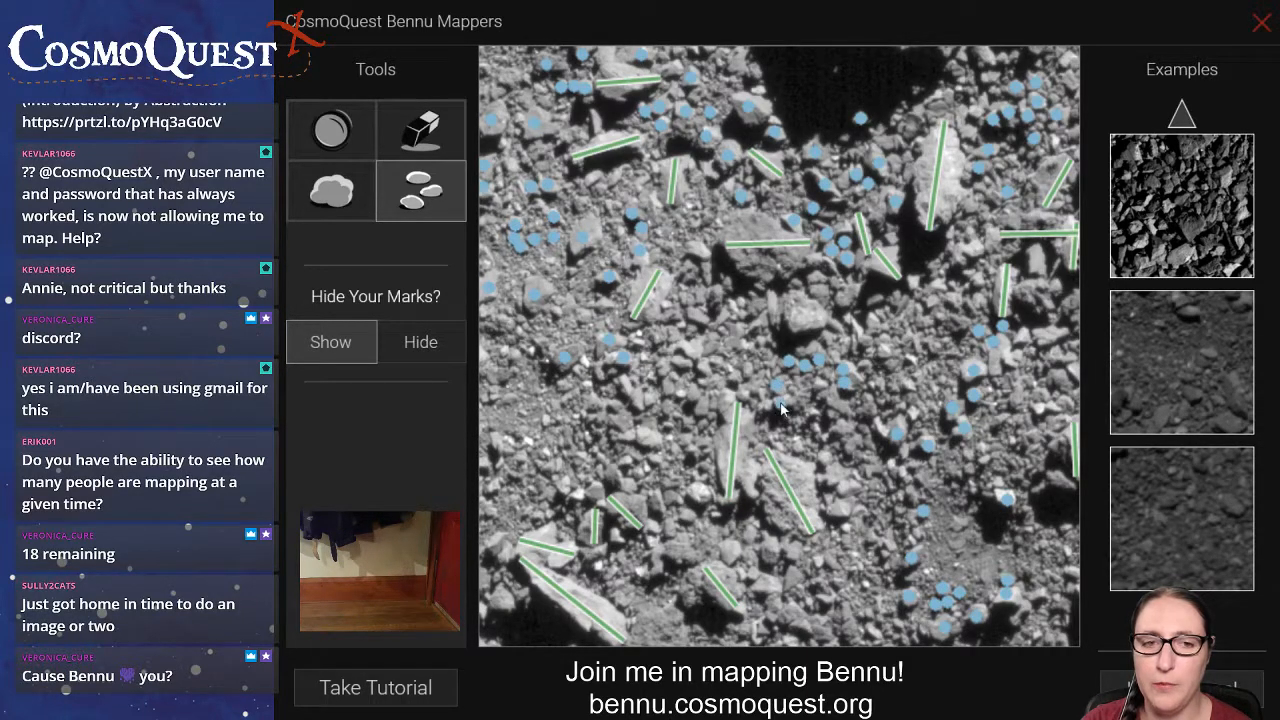
Place rock marks on the small rocks near the image centre, between the unmarked bright boulder and the marked rocks further left.
{"action": "left_click", "coordinate": [760, 342]}
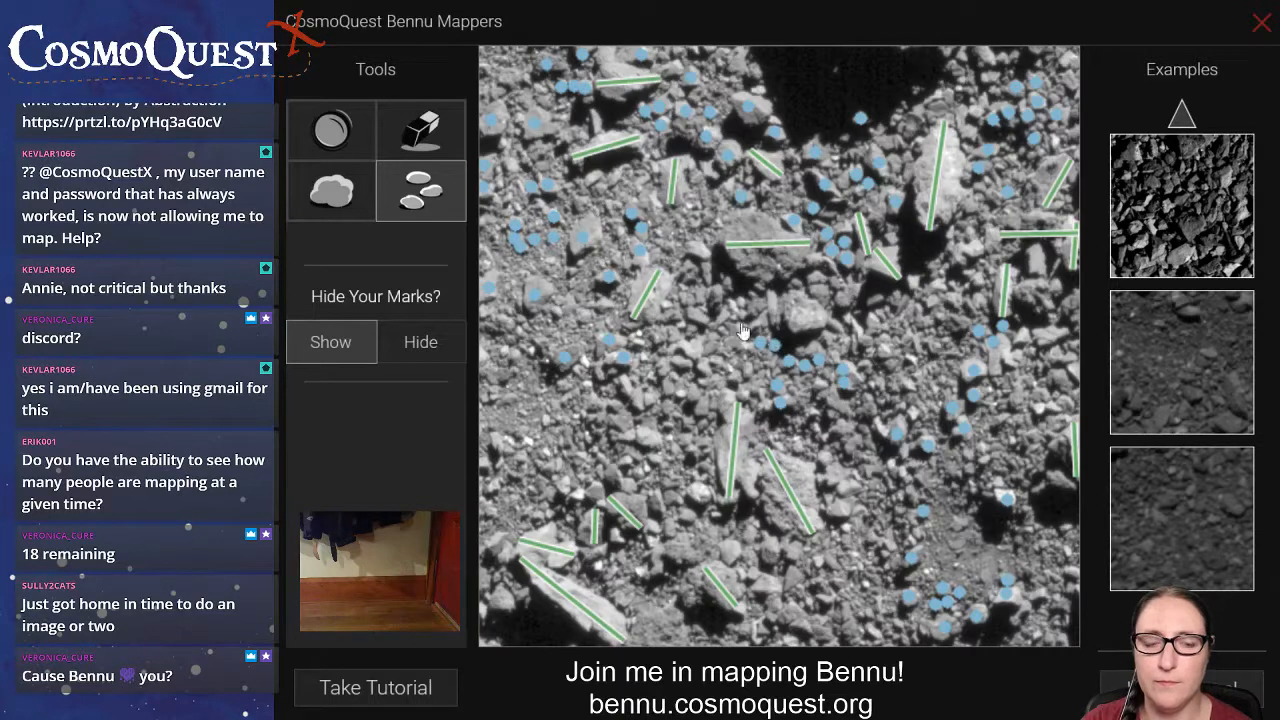
{"action": "left_click", "coordinate": [699, 316]}
{"action": "left_click", "coordinate": [717, 298]}
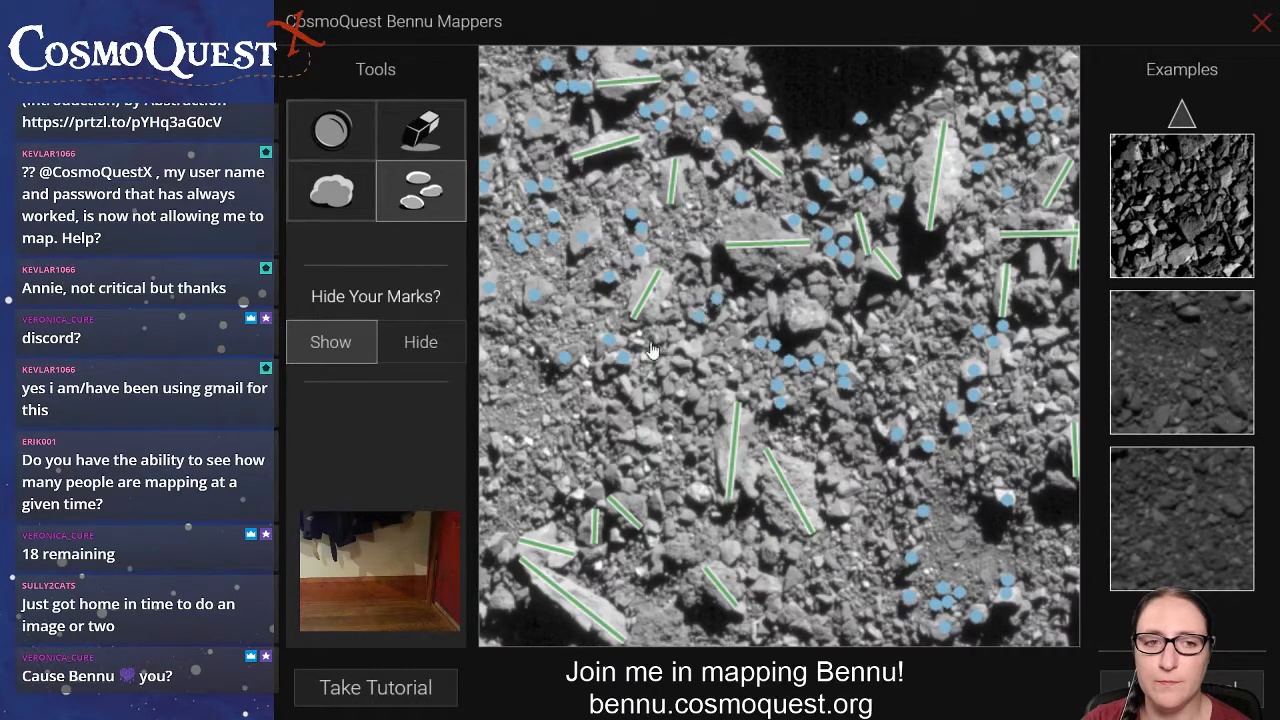
{"action": "left_click", "coordinate": [677, 361]}
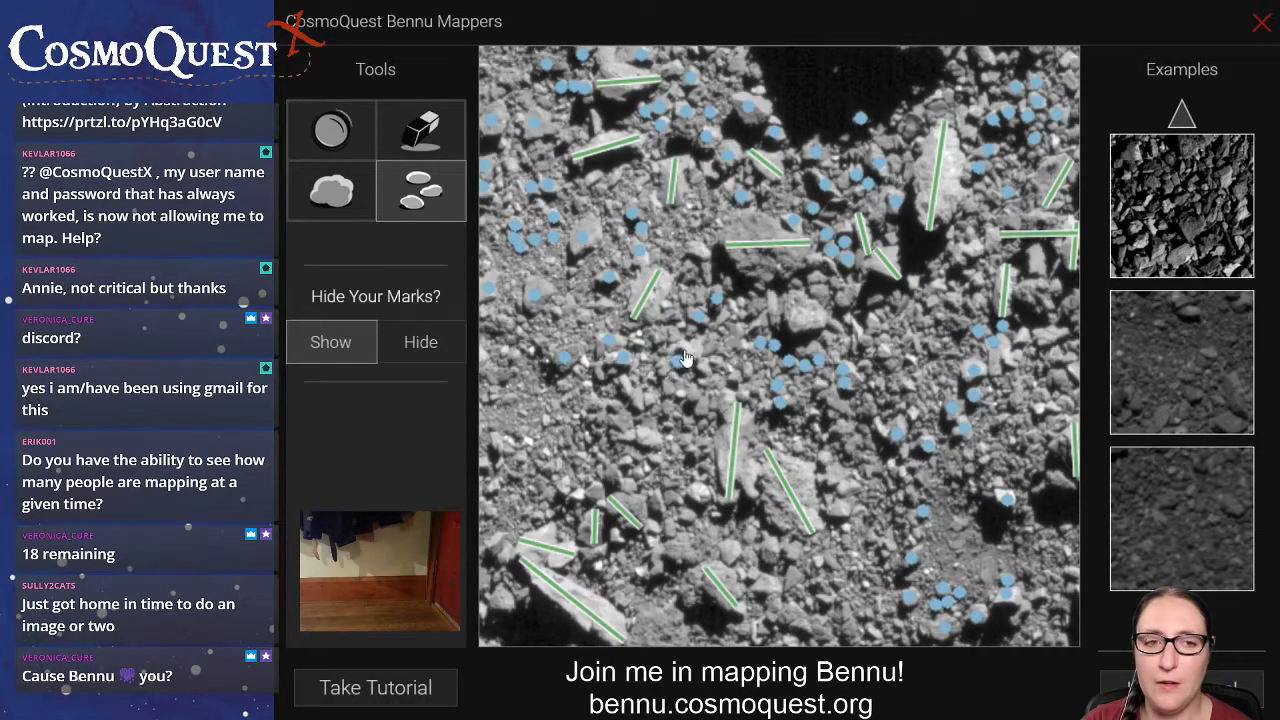
{"action": "left_click", "coordinate": [702, 366]}
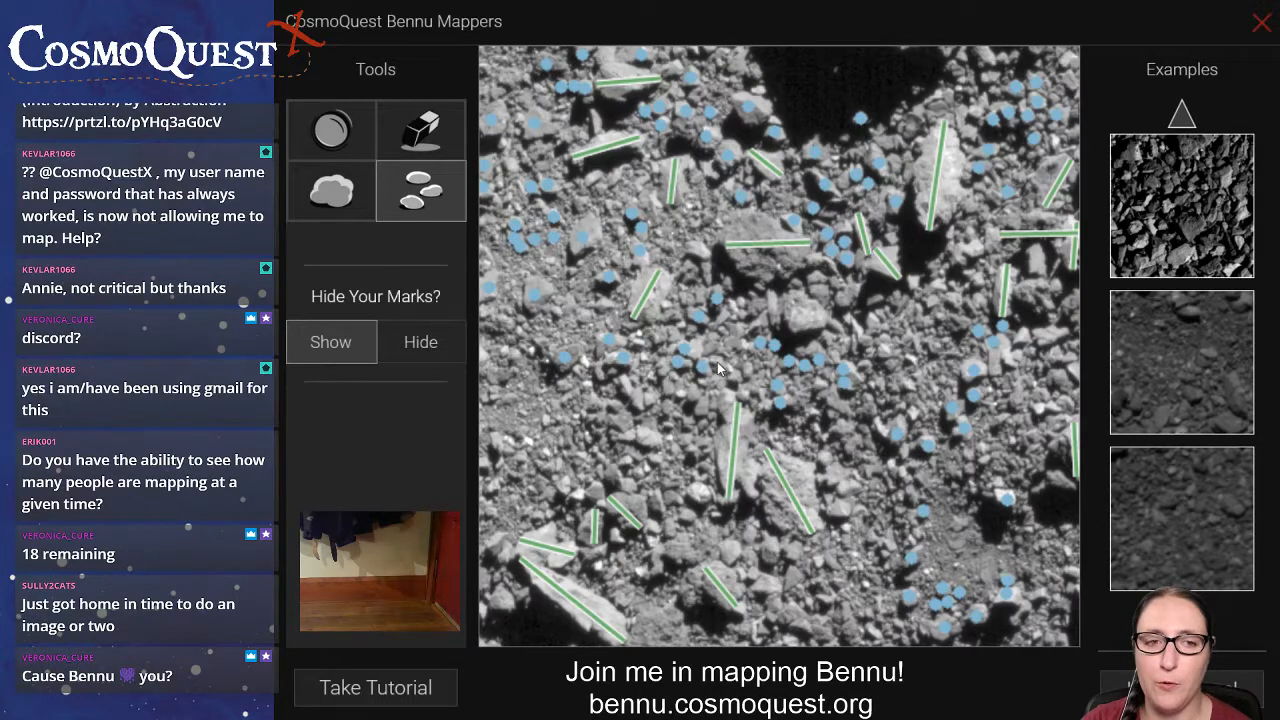
{"action": "left_click", "coordinate": [717, 362]}
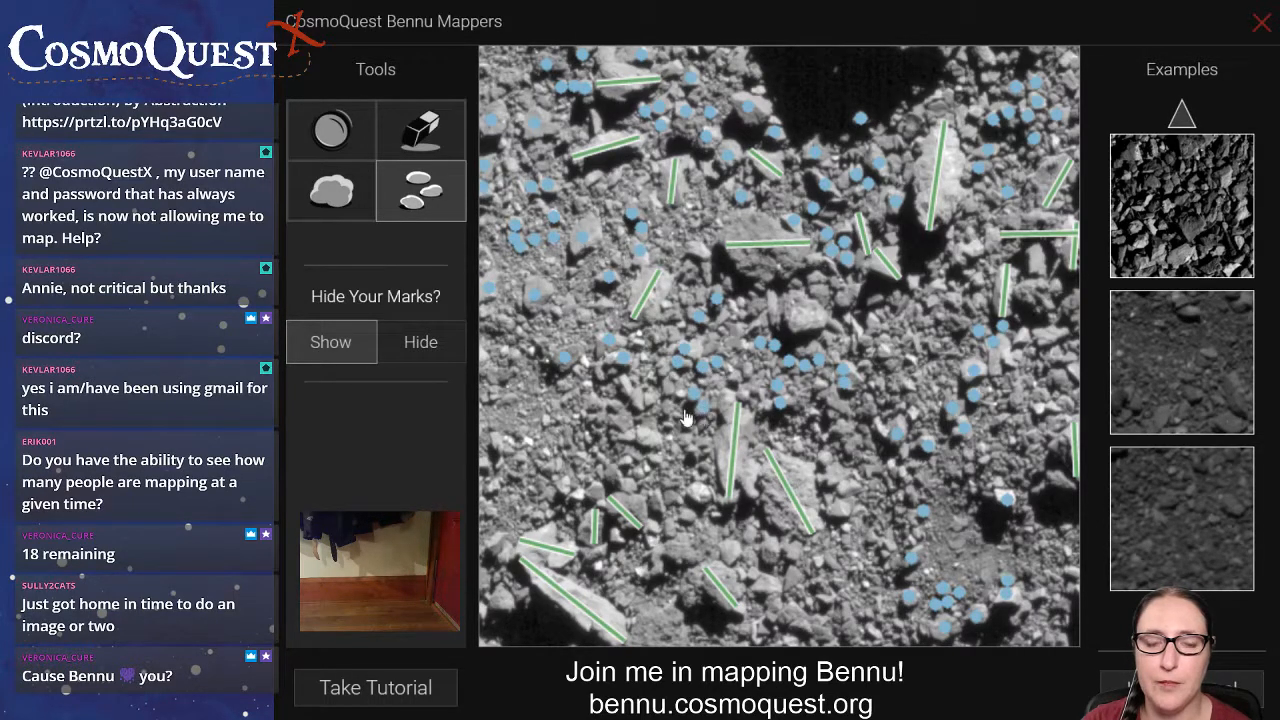
Place rock marks on the small rocks between the near-vertical boulder in the lower centre and the small marked boulders to its left.
{"action": "left_click", "coordinate": [698, 493]}
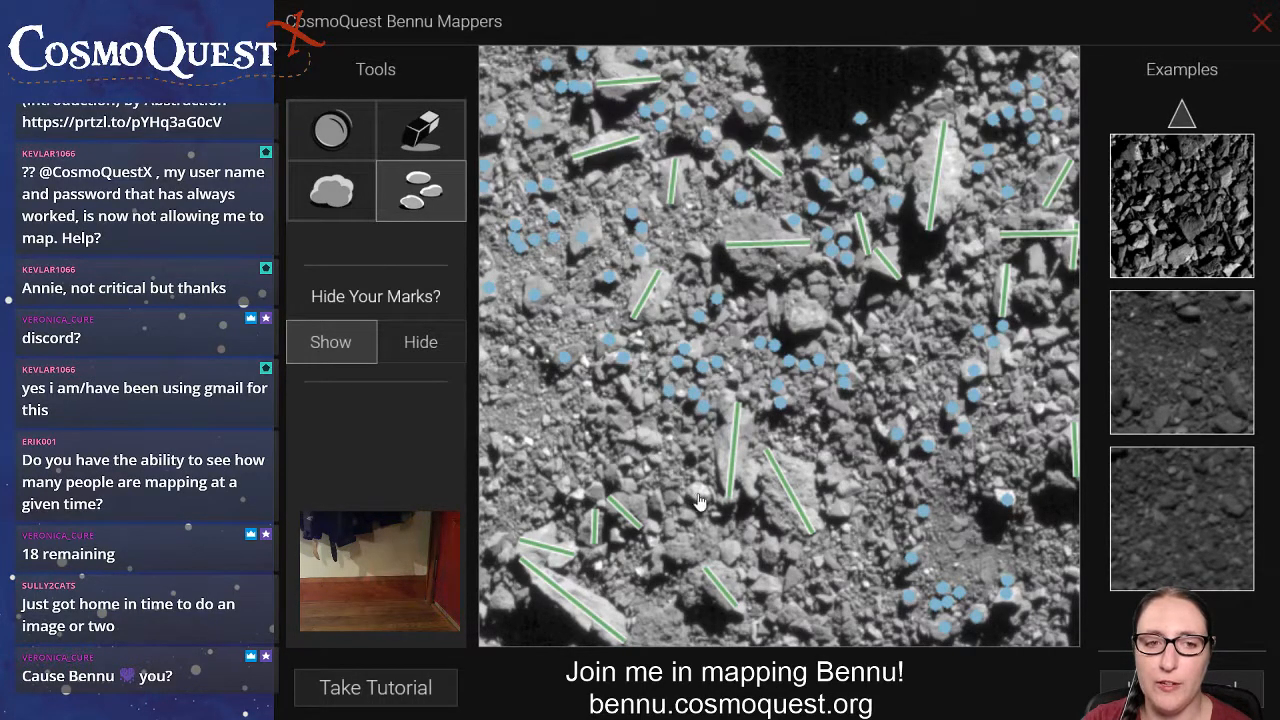
{"action": "left_click", "coordinate": [688, 520]}
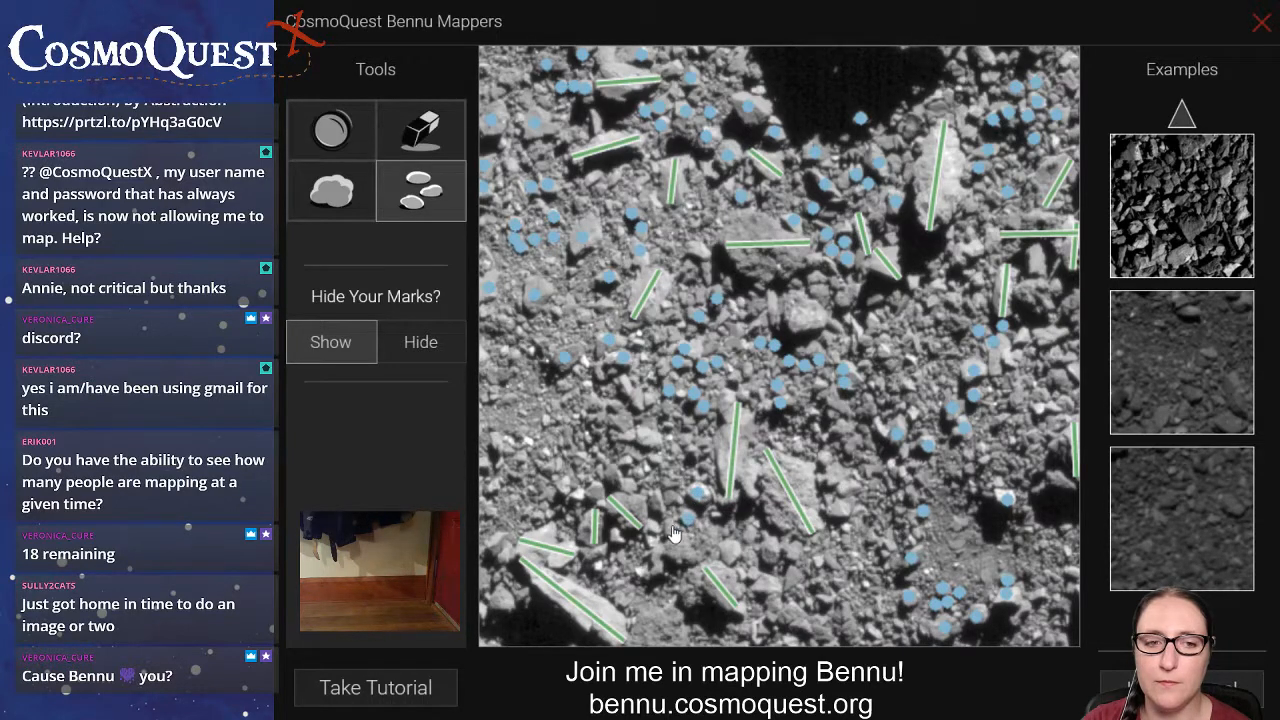
{"action": "left_click", "coordinate": [671, 526]}
{"action": "left_click", "coordinate": [658, 500]}
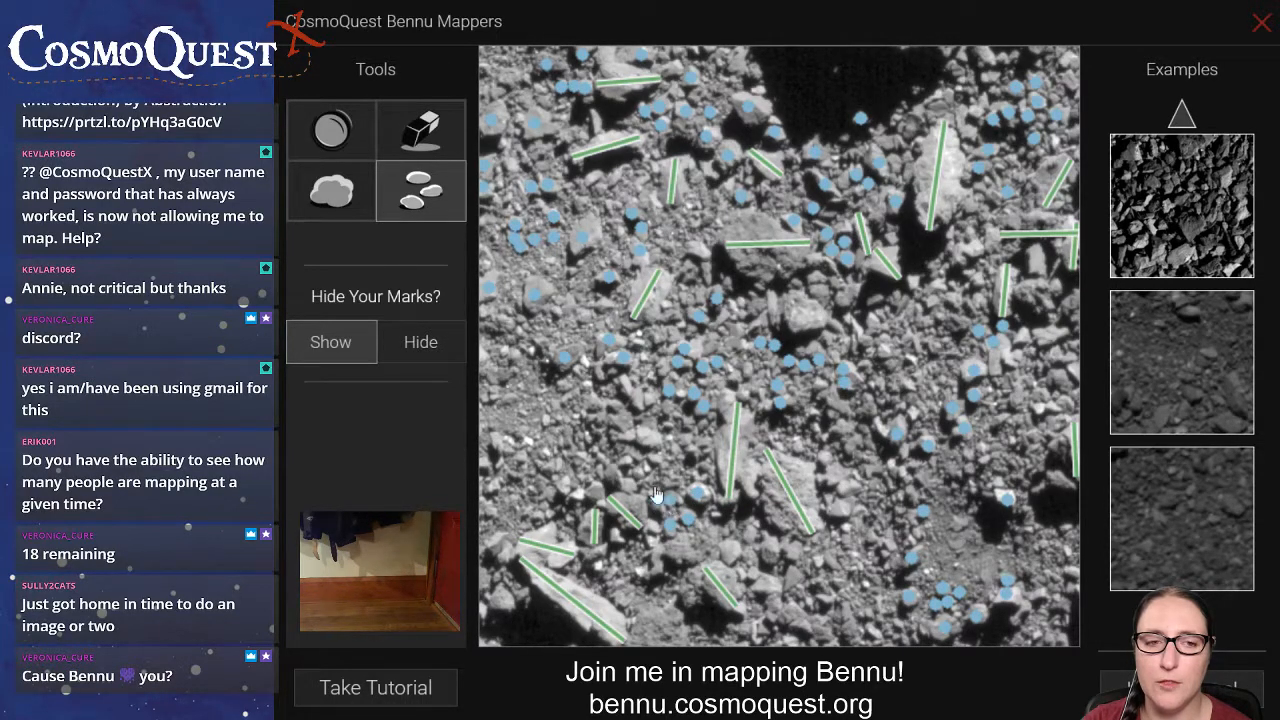
Place rock marks on the small rocks just above the two small marked boulders in the image's lower-left area.
{"action": "left_click", "coordinate": [646, 439]}
{"action": "left_click", "coordinate": [654, 458]}
{"action": "left_click", "coordinate": [624, 461]}
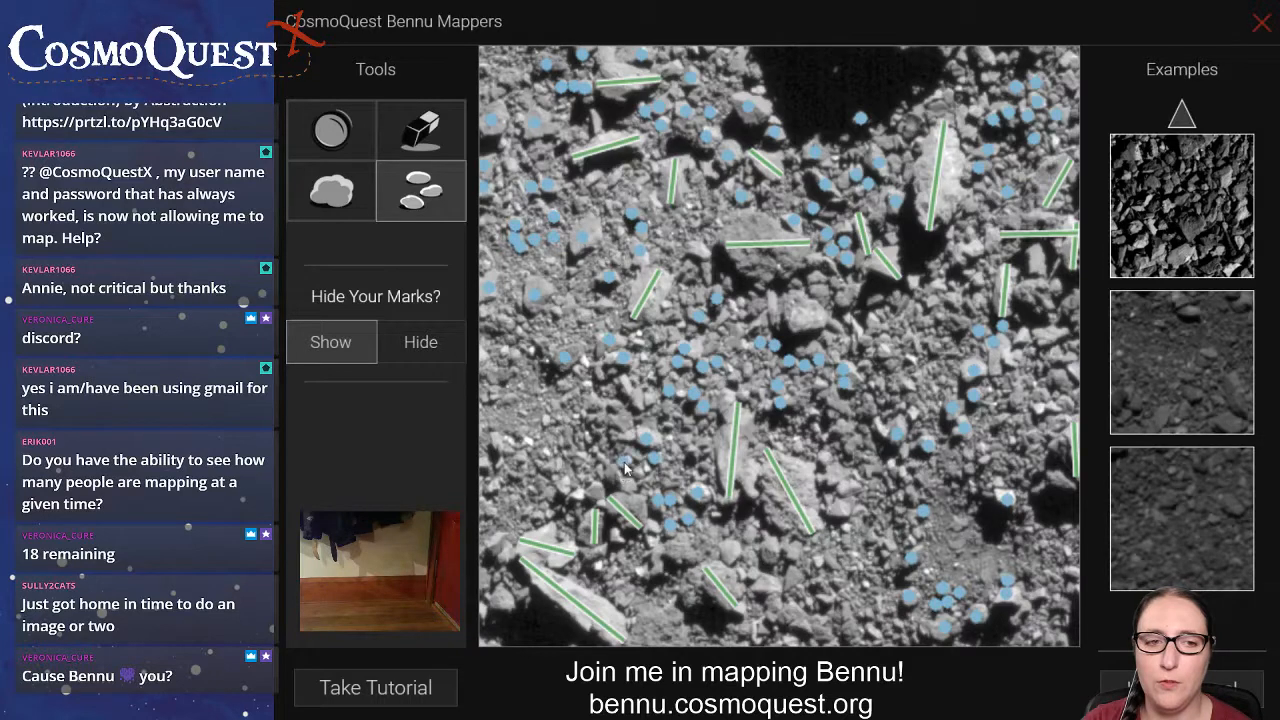
{"action": "left_click", "coordinate": [635, 473]}
{"action": "left_click", "coordinate": [596, 491]}
{"action": "left_click", "coordinate": [578, 496]}
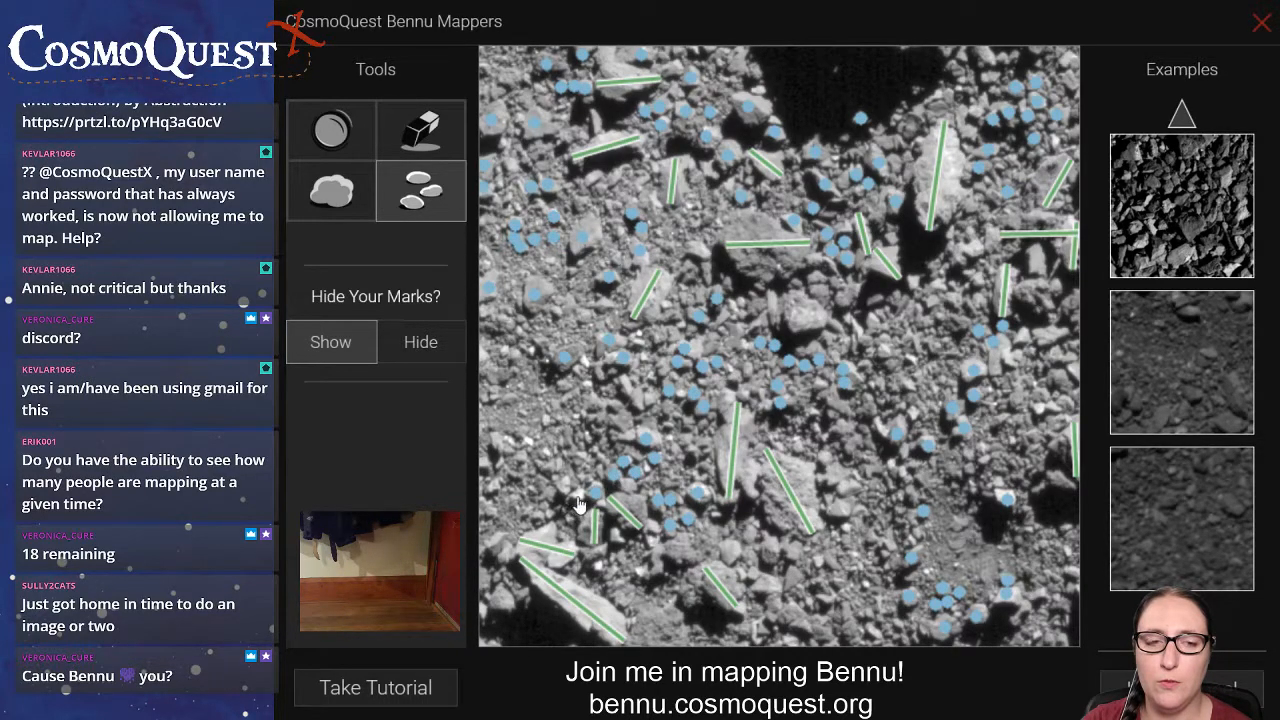
Place rock marks on the small rocks on both outer sides of the two long boulders in the image's lower centre.
{"action": "left_click", "coordinate": [649, 400]}
{"action": "left_click", "coordinate": [634, 402]}
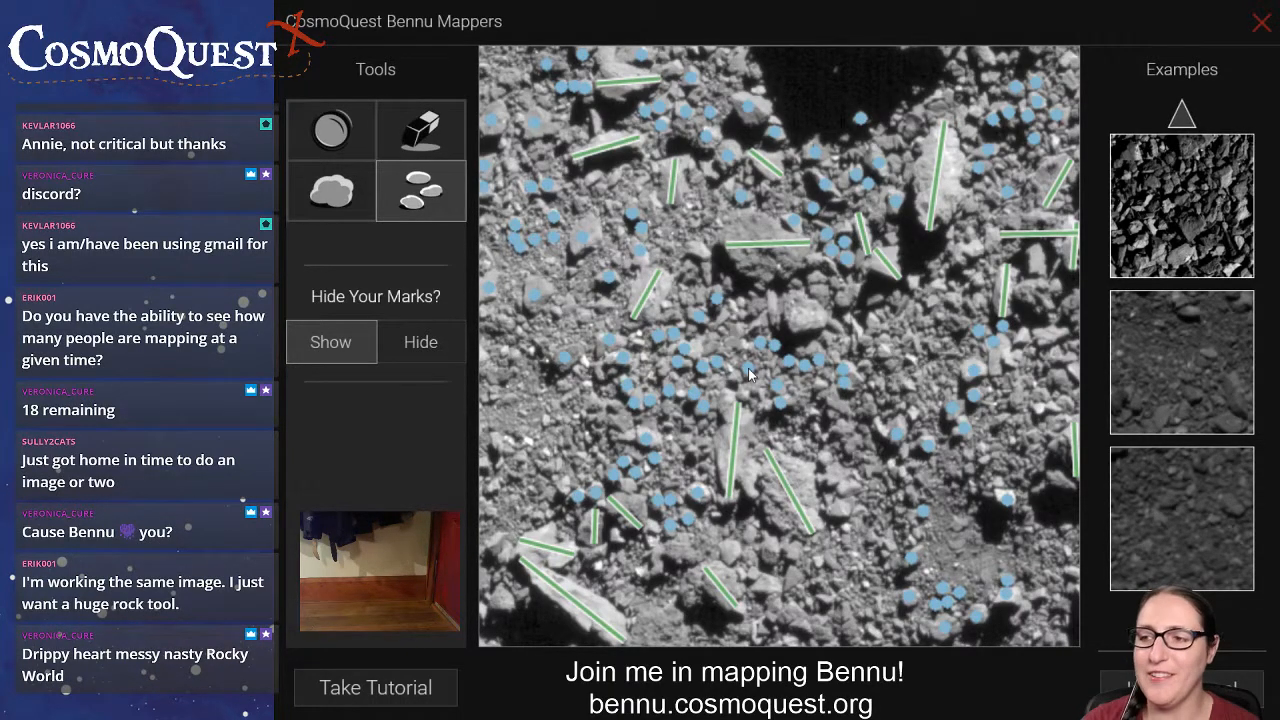
{"action": "left_click", "coordinate": [825, 457]}
{"action": "left_click", "coordinate": [842, 507]}
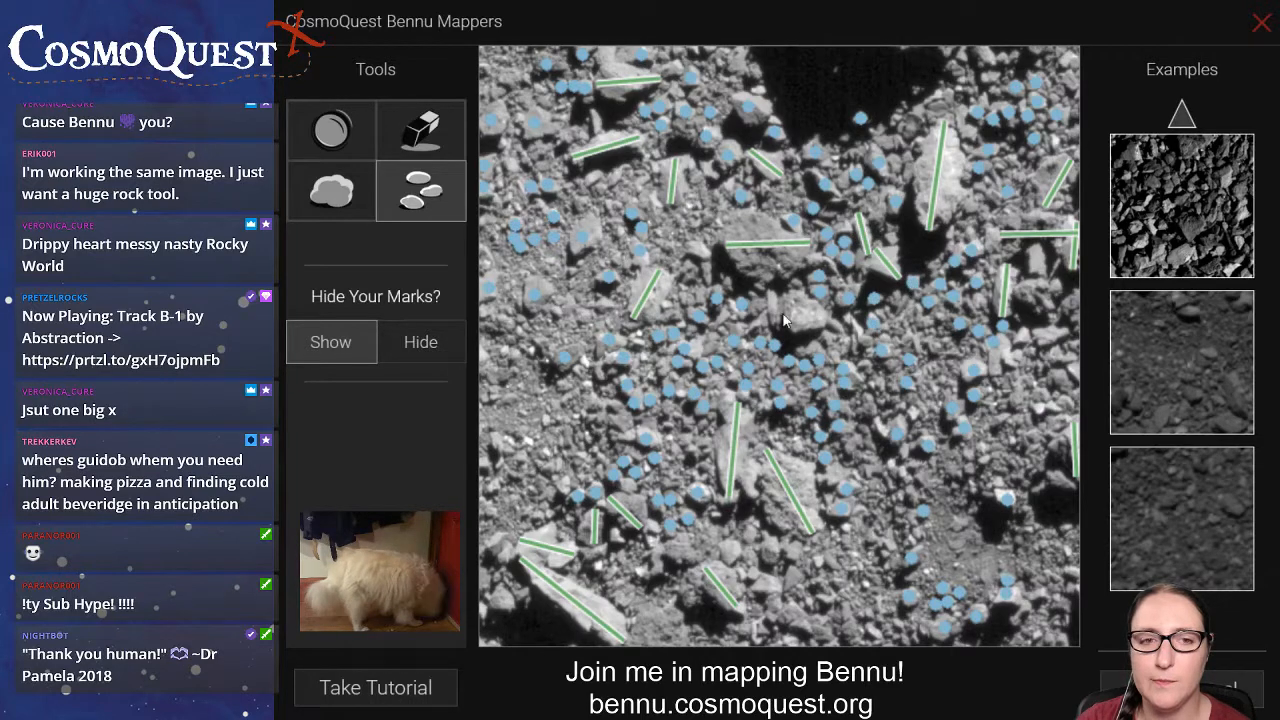
Draw a horizontal boulder line across the unmarked bright boulder near the image centre.
{"action": "left_click", "coordinate": [331, 195]}
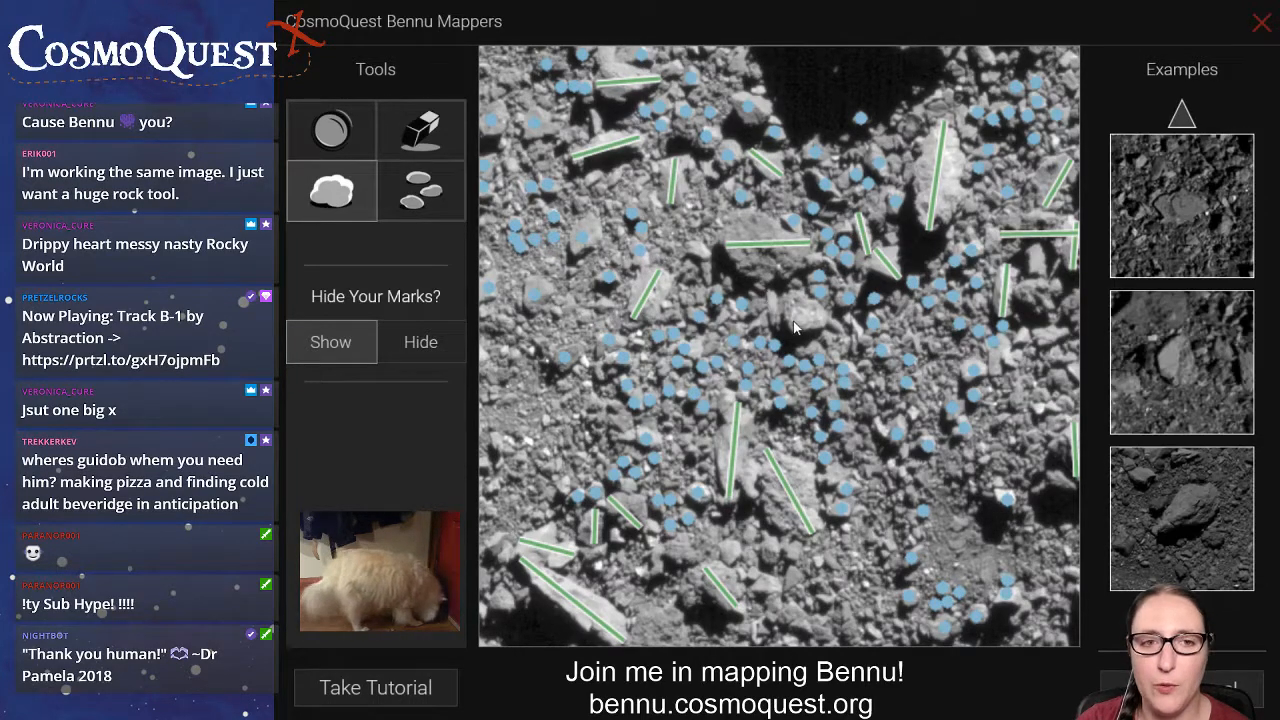
{"action": "left_click_drag", "start_coordinate": [786, 322], "coordinate": [821, 323]}
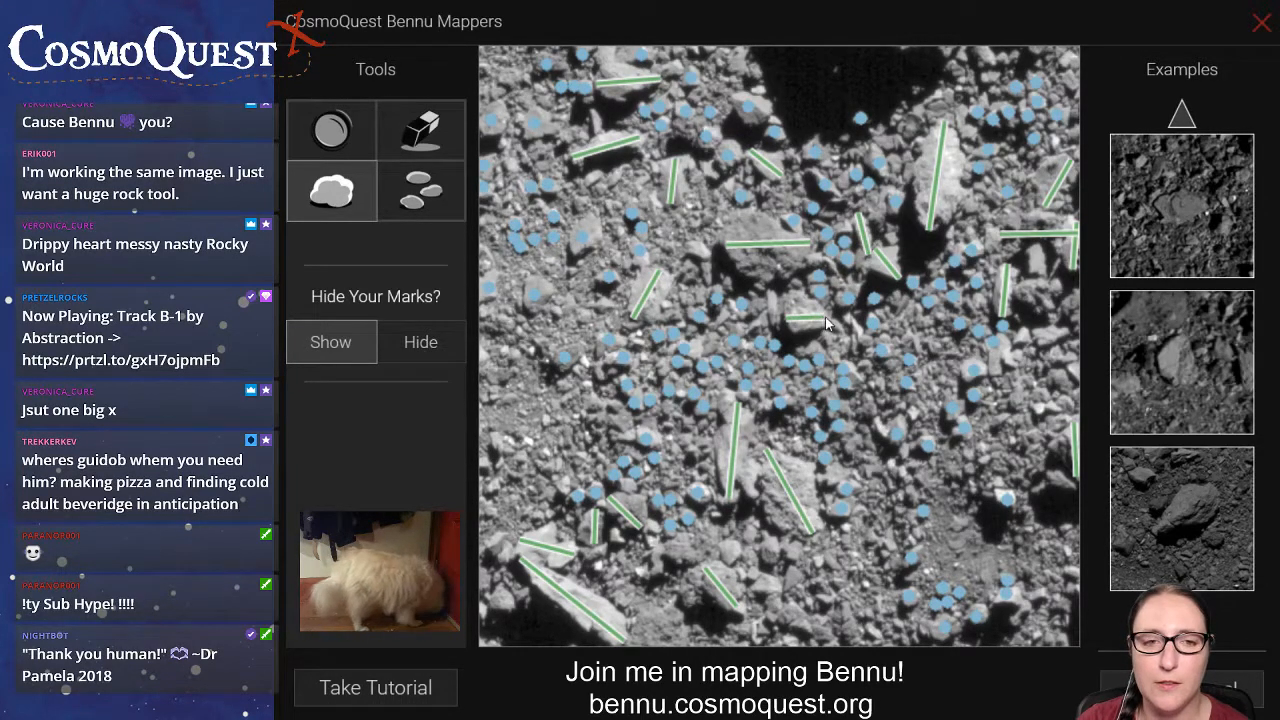
Place rock marks on small rocks near the image's lower-left edge, beside the small lower-left boulders, and below the two long lower-centre boulders.
{"action": "left_click", "coordinate": [419, 205]}
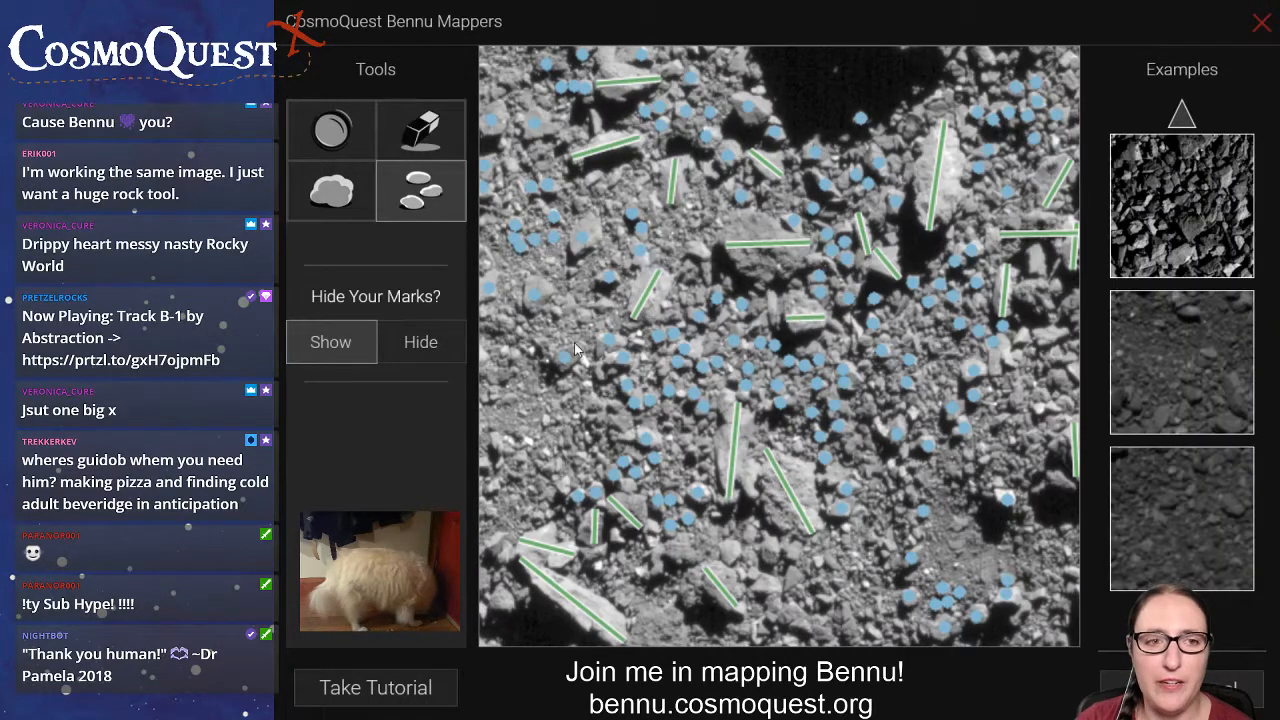
{"action": "left_click", "coordinate": [530, 442]}
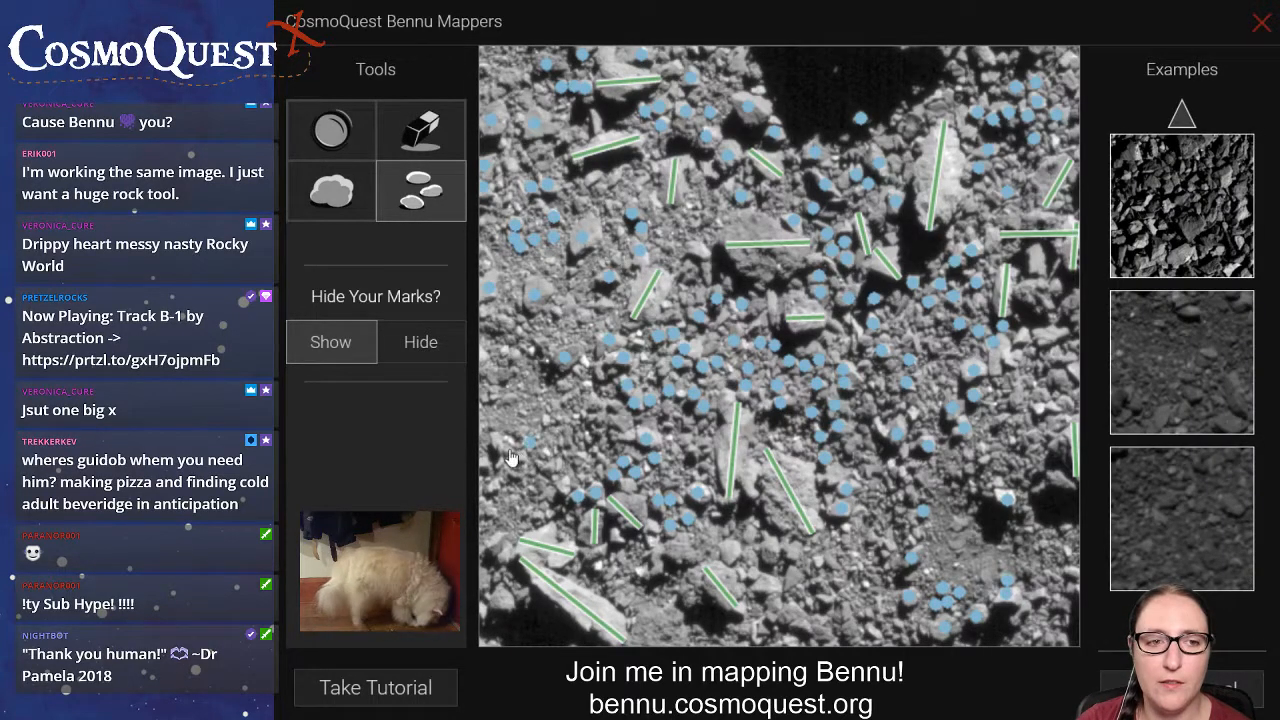
{"action": "left_click", "coordinate": [506, 446]}
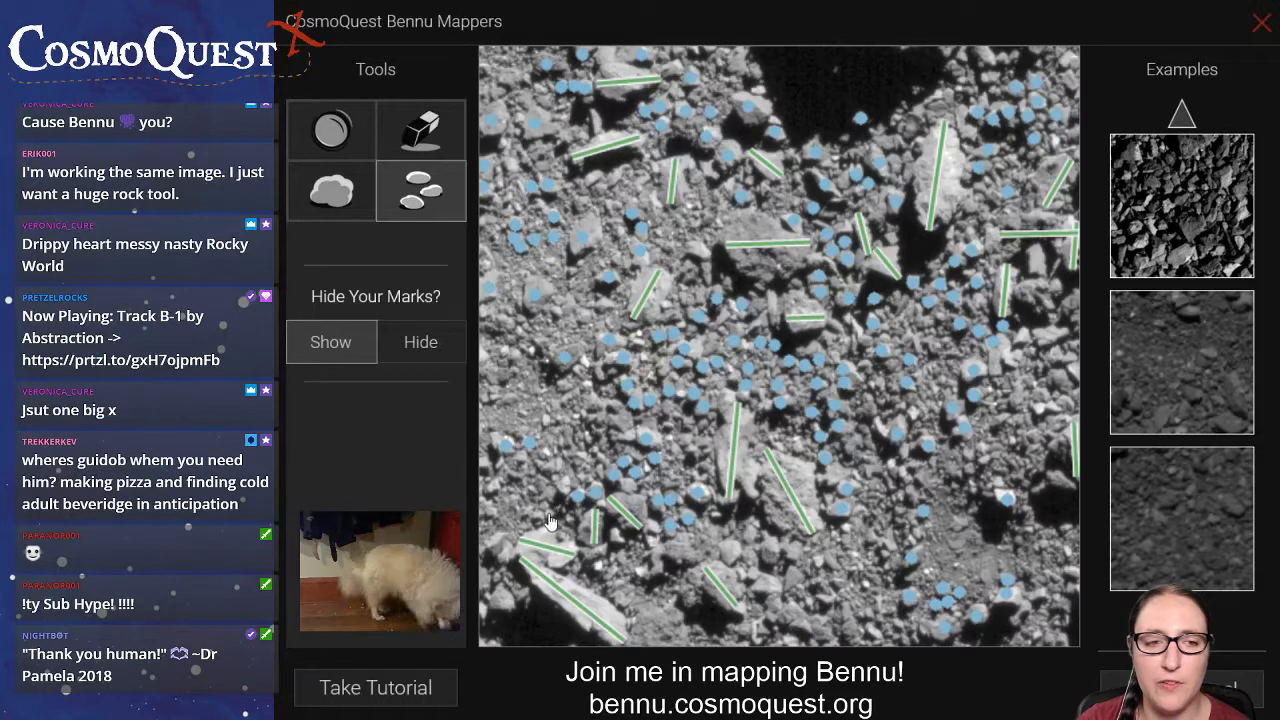
{"action": "left_click", "coordinate": [601, 566]}
{"action": "left_click", "coordinate": [589, 553]}
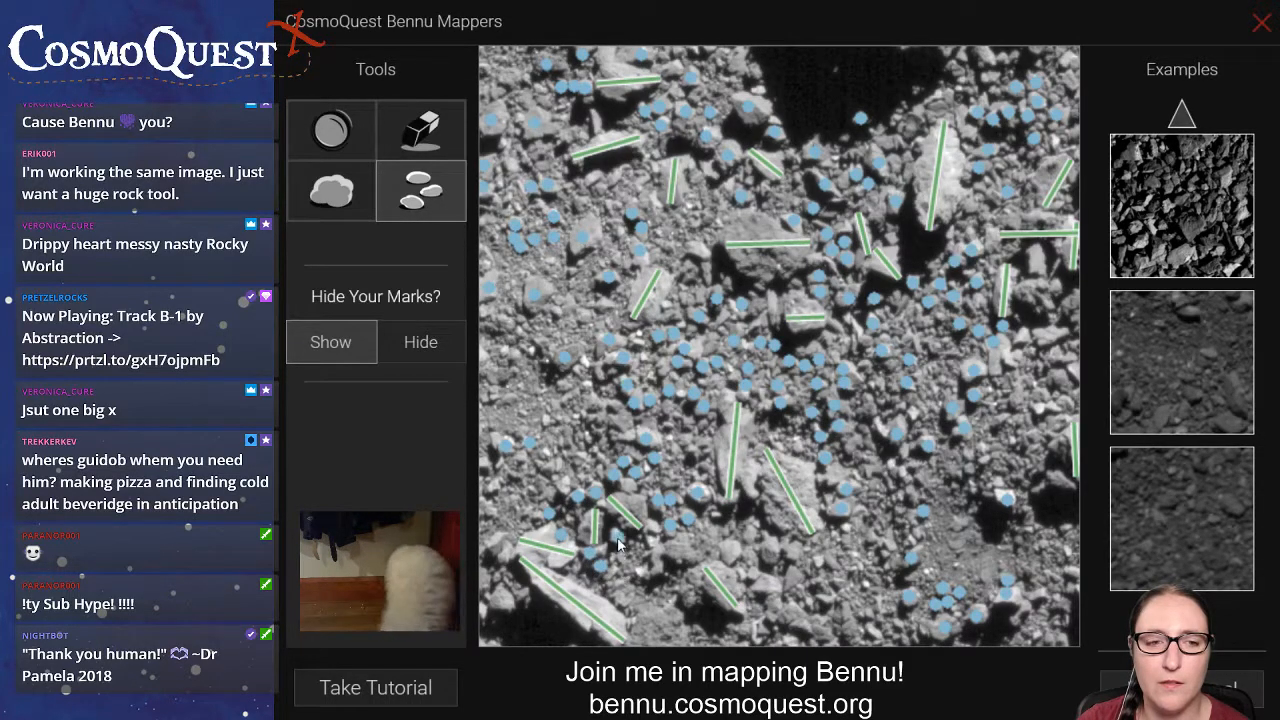
{"action": "left_click", "coordinate": [772, 551]}
{"action": "left_click", "coordinate": [791, 552]}
{"action": "left_click", "coordinate": [766, 583]}
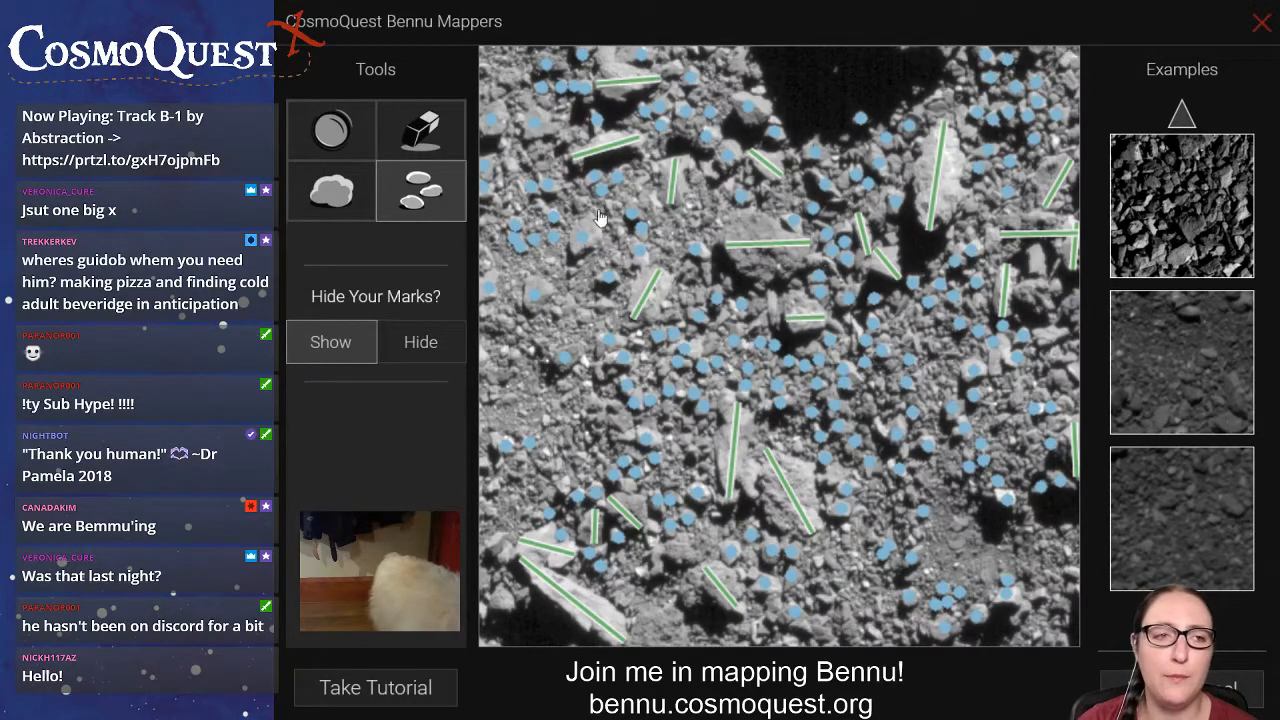
Draw boulder lines on the three small boulders below the long horizontal one near the image's right edge, replacing the misdrawn short line.
{"action": "left_click", "coordinate": [345, 196]}
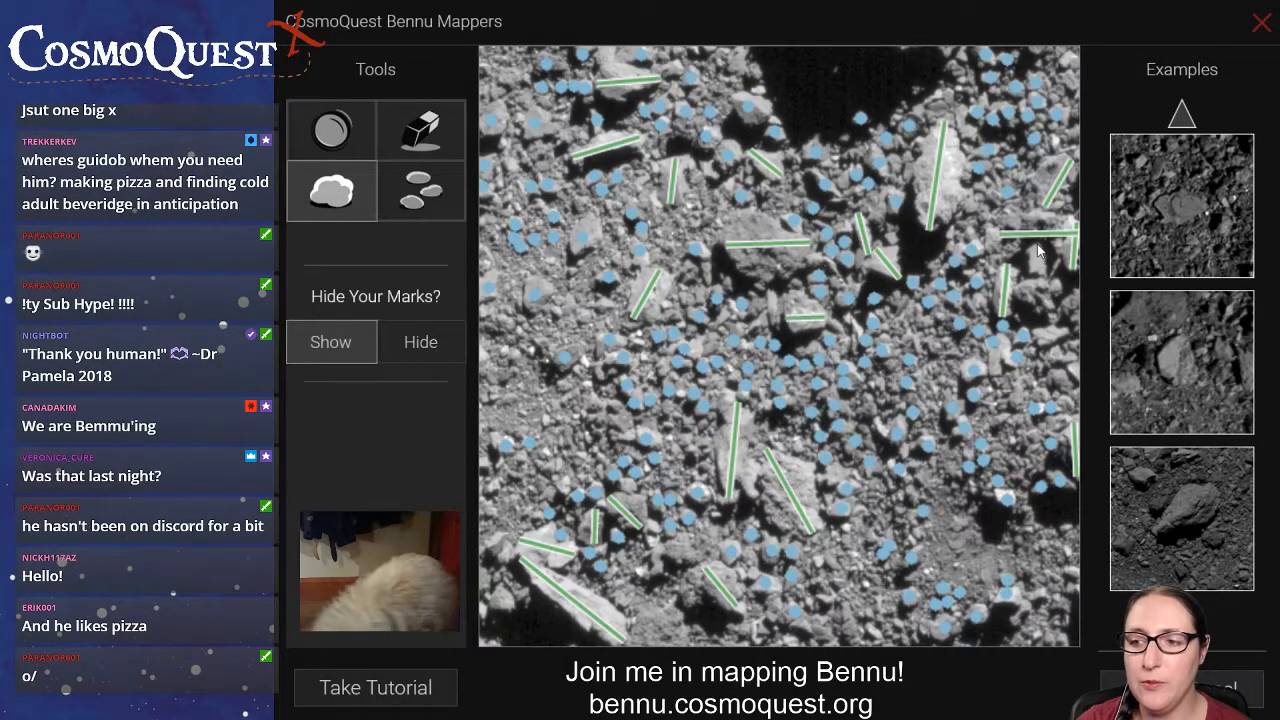
{"action": "left_click_drag", "start_coordinate": [1038, 248], "coordinate": [1042, 285]}
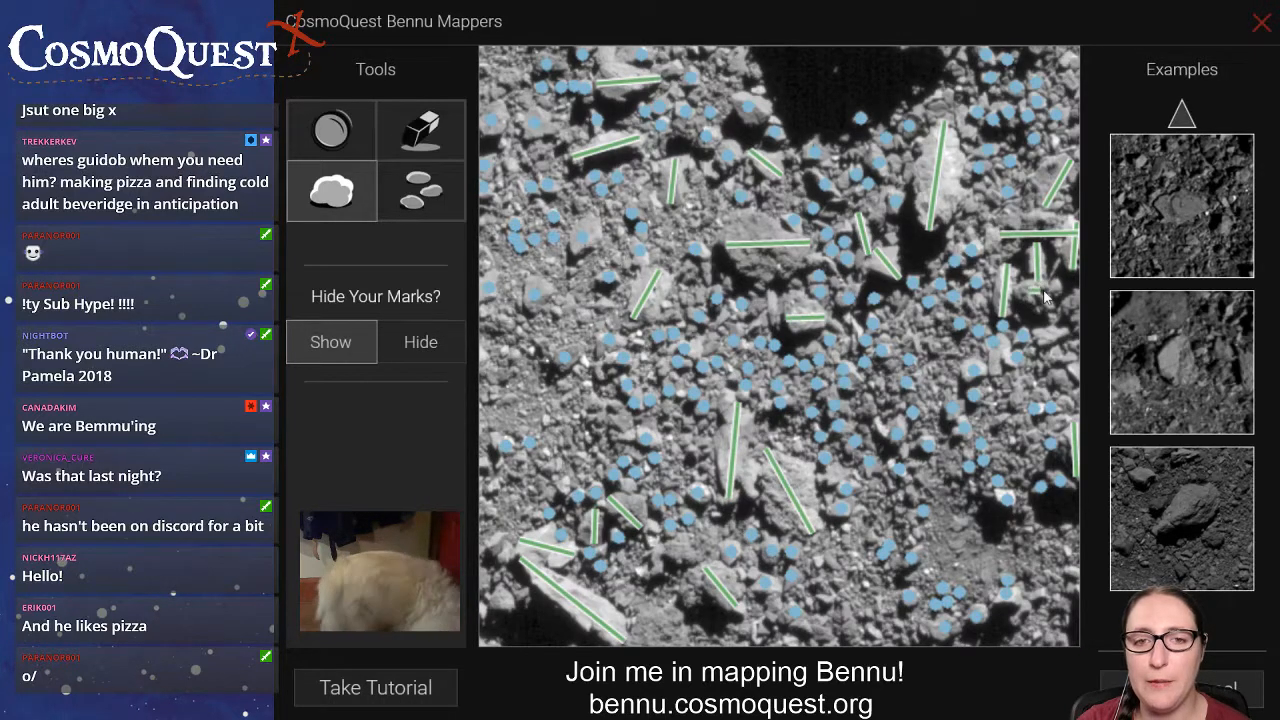
{"action": "left_click", "coordinate": [421, 131]}
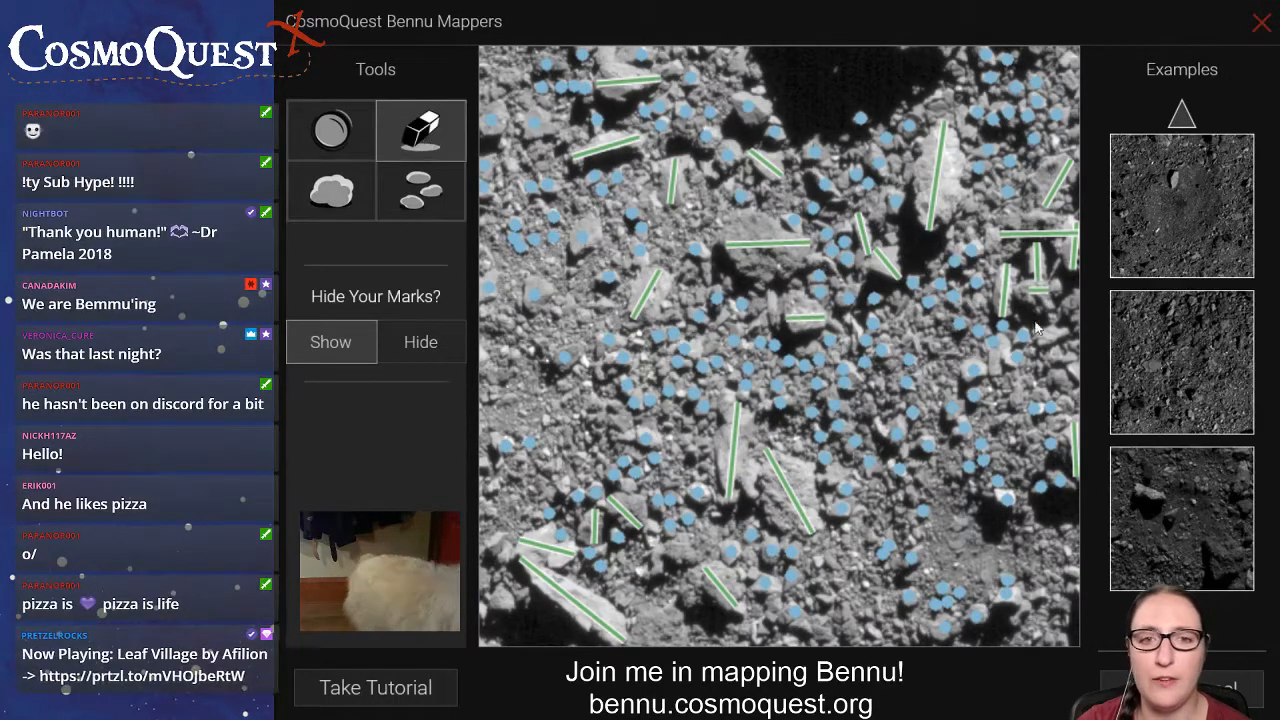
{"action": "left_click", "coordinate": [1028, 293]}
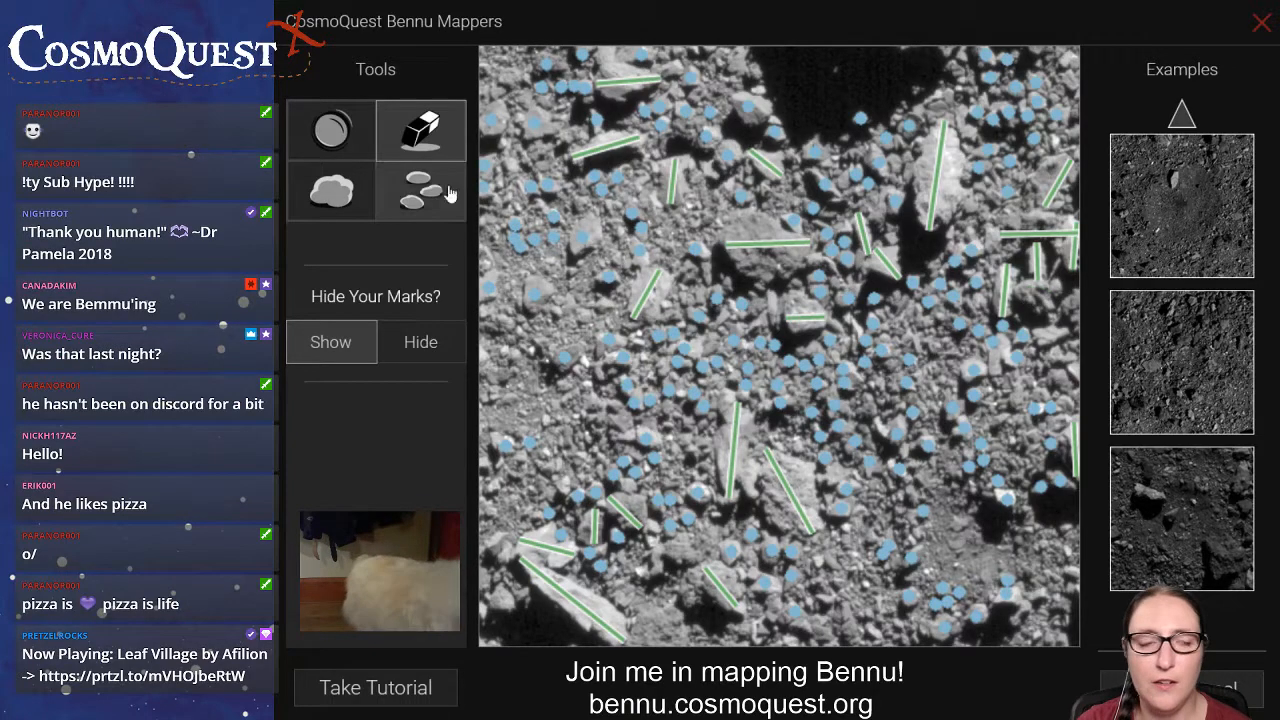
{"action": "left_click", "coordinate": [345, 194]}
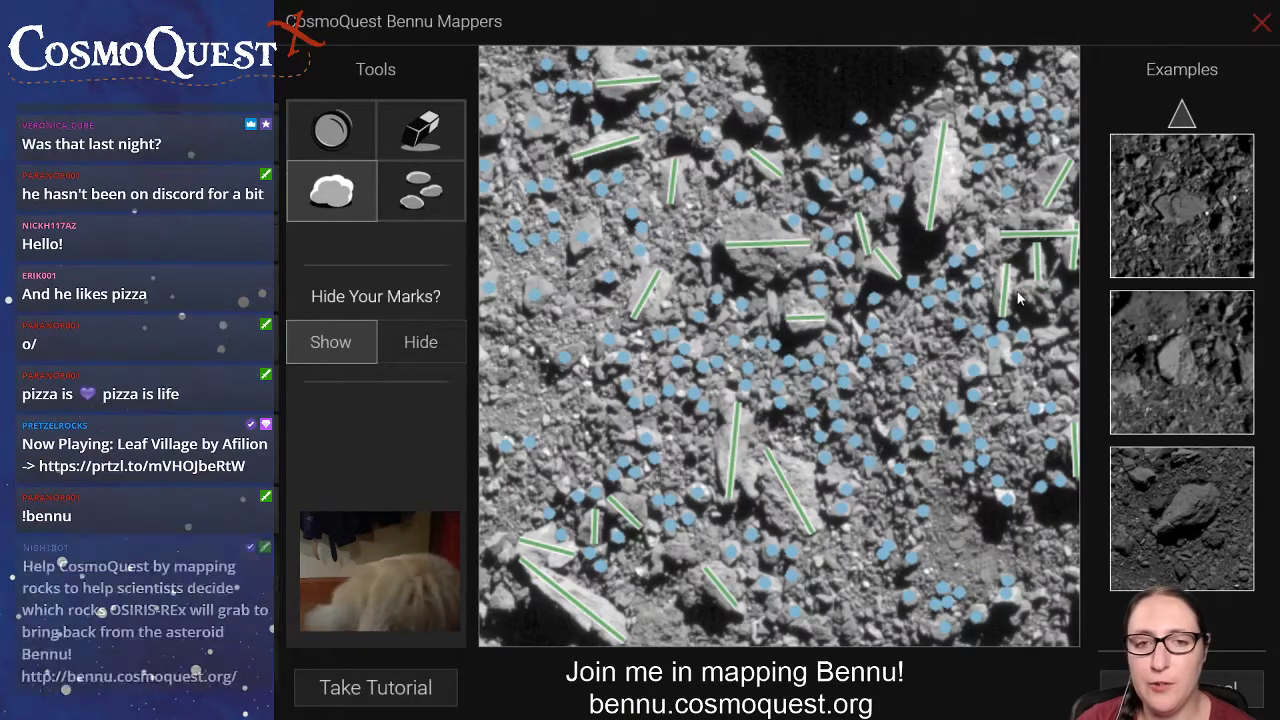
{"action": "left_click_drag", "start_coordinate": [1016, 290], "coordinate": [1060, 296]}
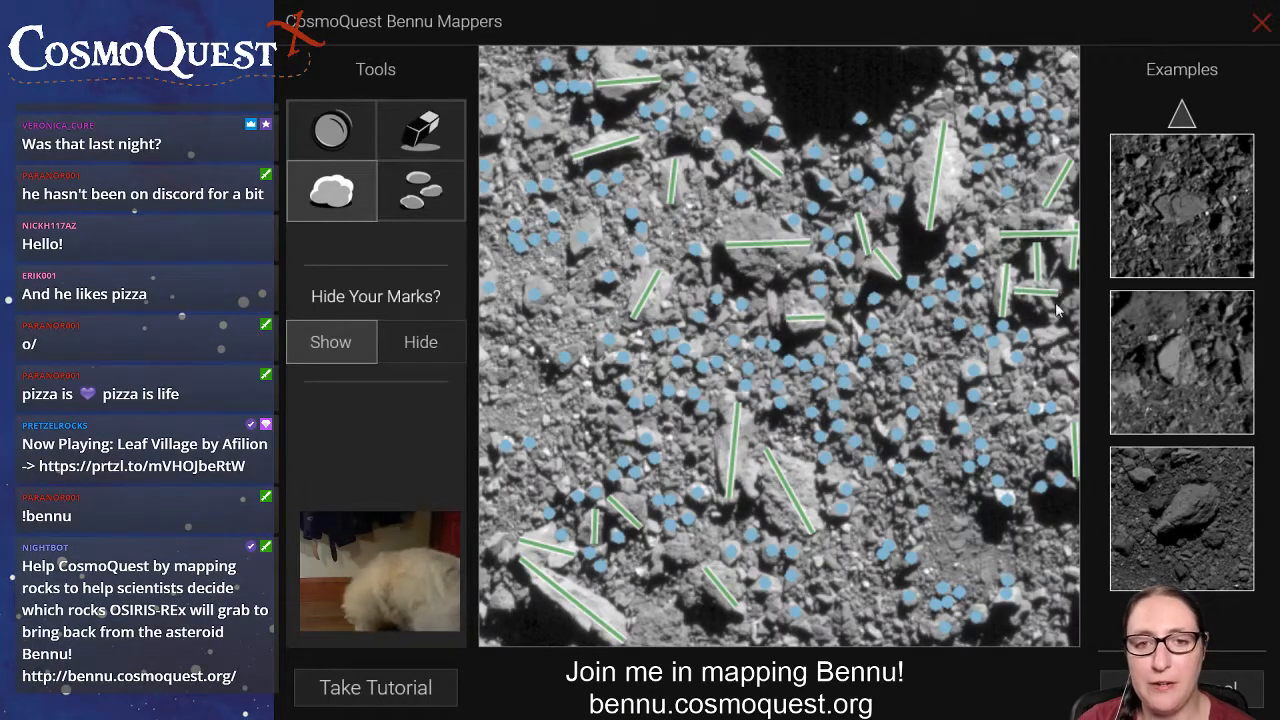
{"action": "left_click_drag", "start_coordinate": [1036, 338], "coordinate": [1064, 332]}
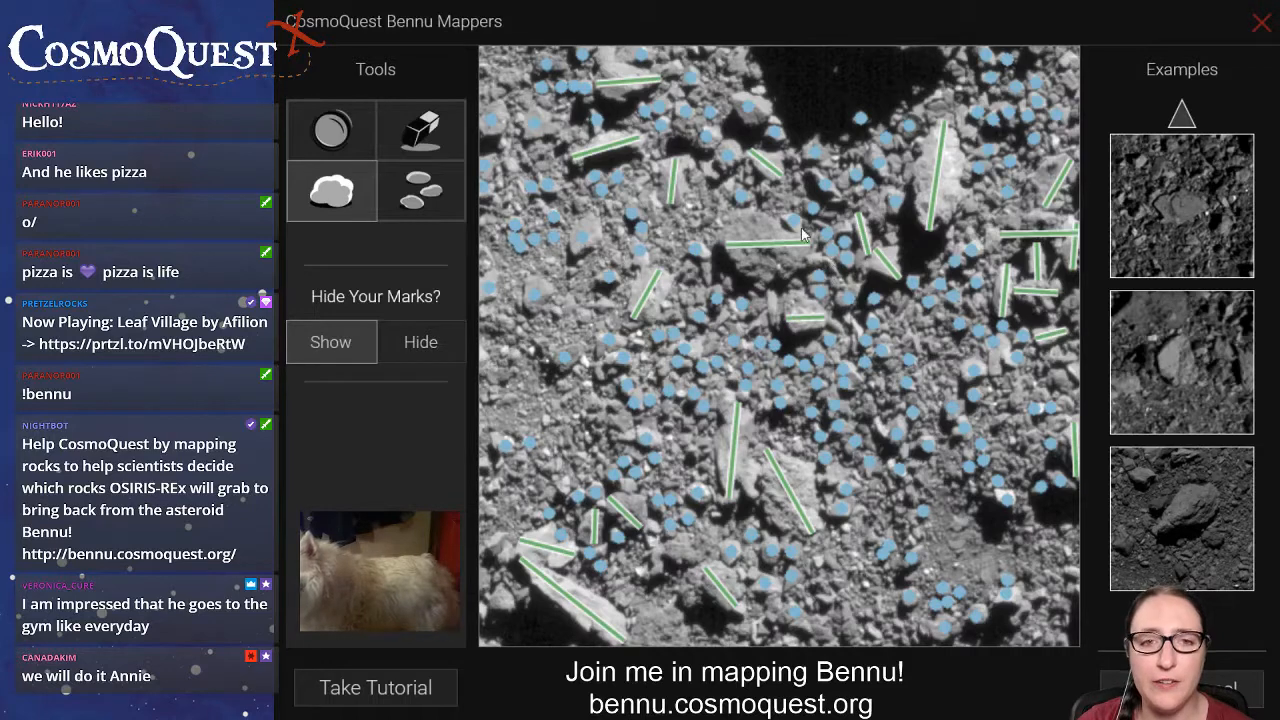
Mark more small rocks across the image and replace the near-vertical line on the upper-left boulder with a longer diagonal one.
{"action": "left_click", "coordinate": [426, 204]}
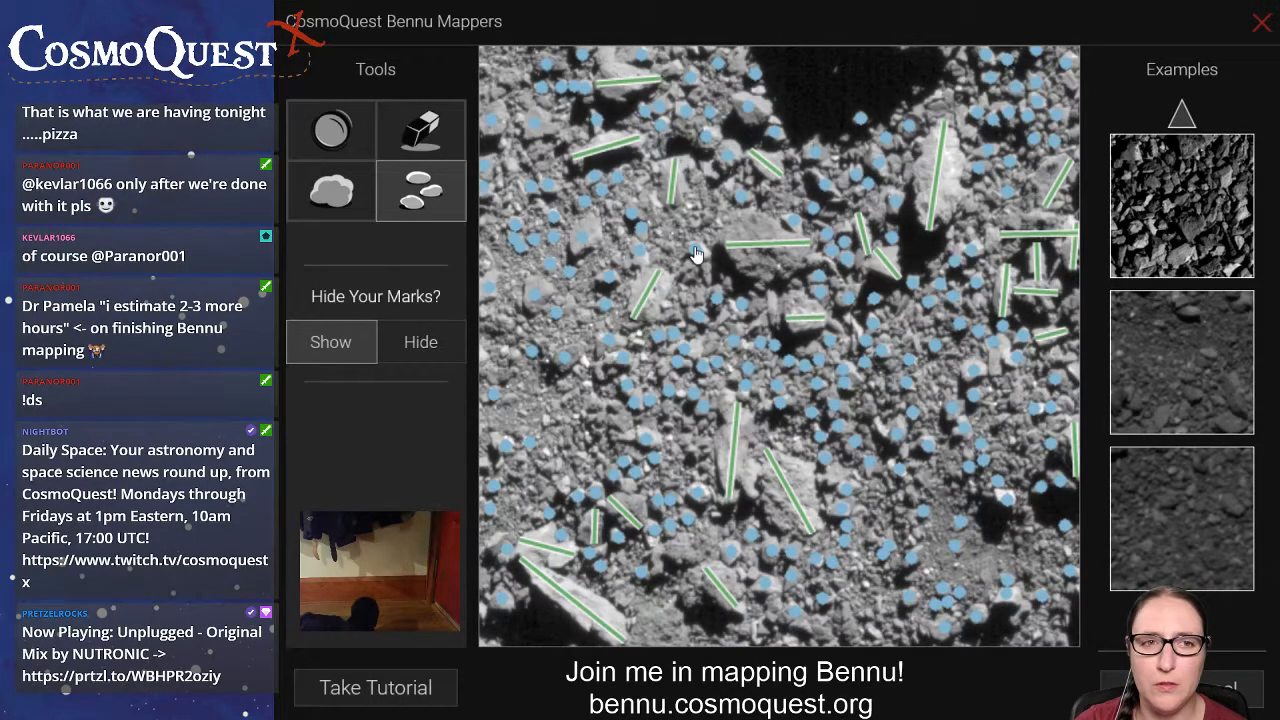
{"action": "left_click", "coordinate": [448, 140]}
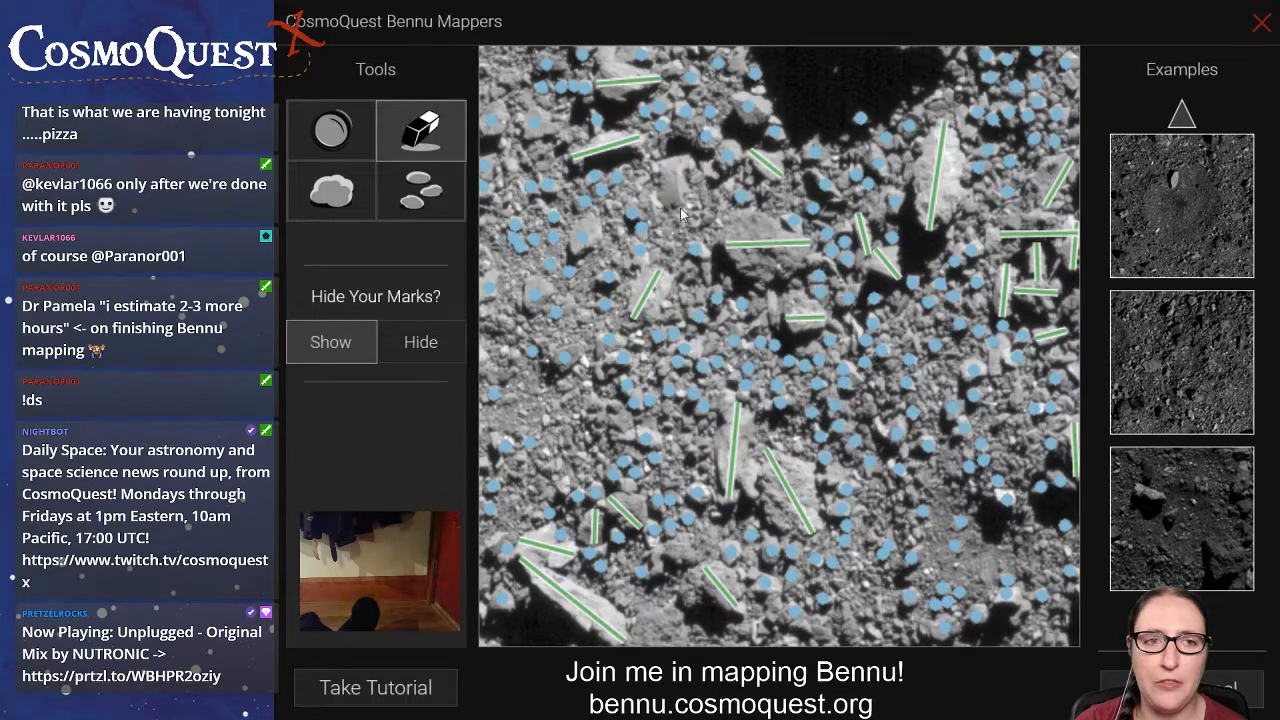
{"action": "left_click", "coordinate": [320, 192]}
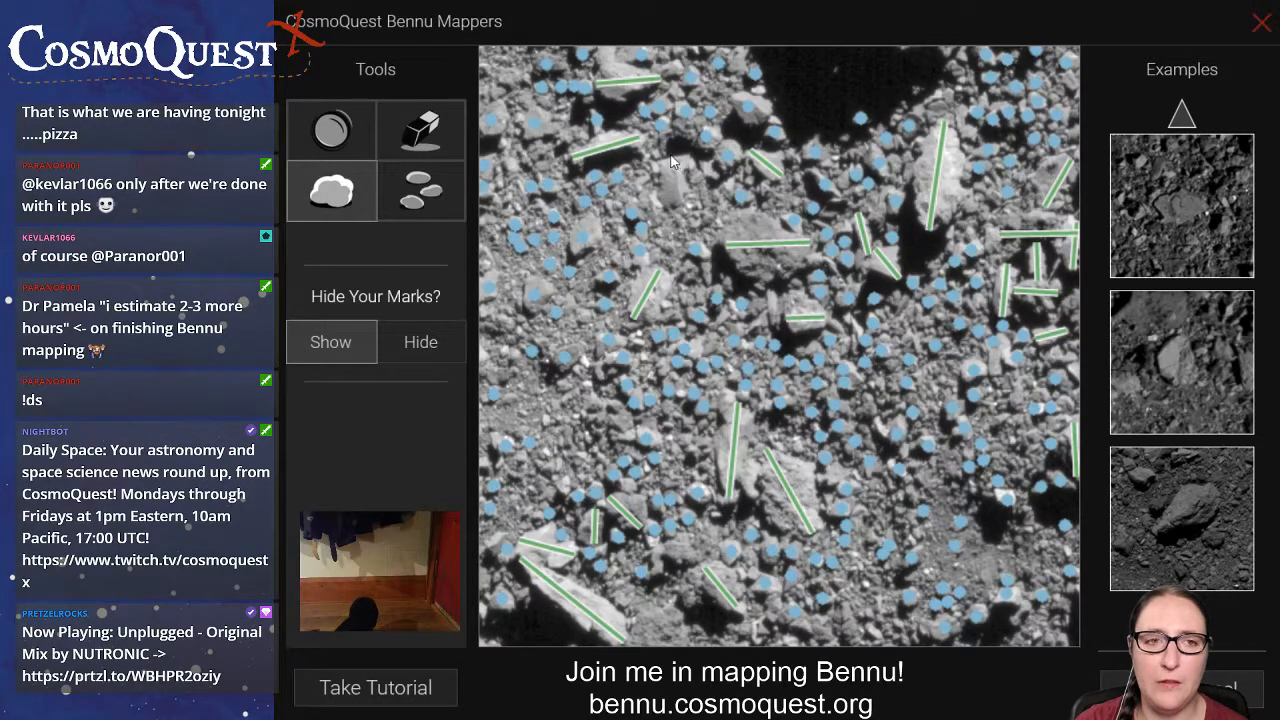
{"action": "left_click_drag", "start_coordinate": [672, 162], "coordinate": [700, 232]}
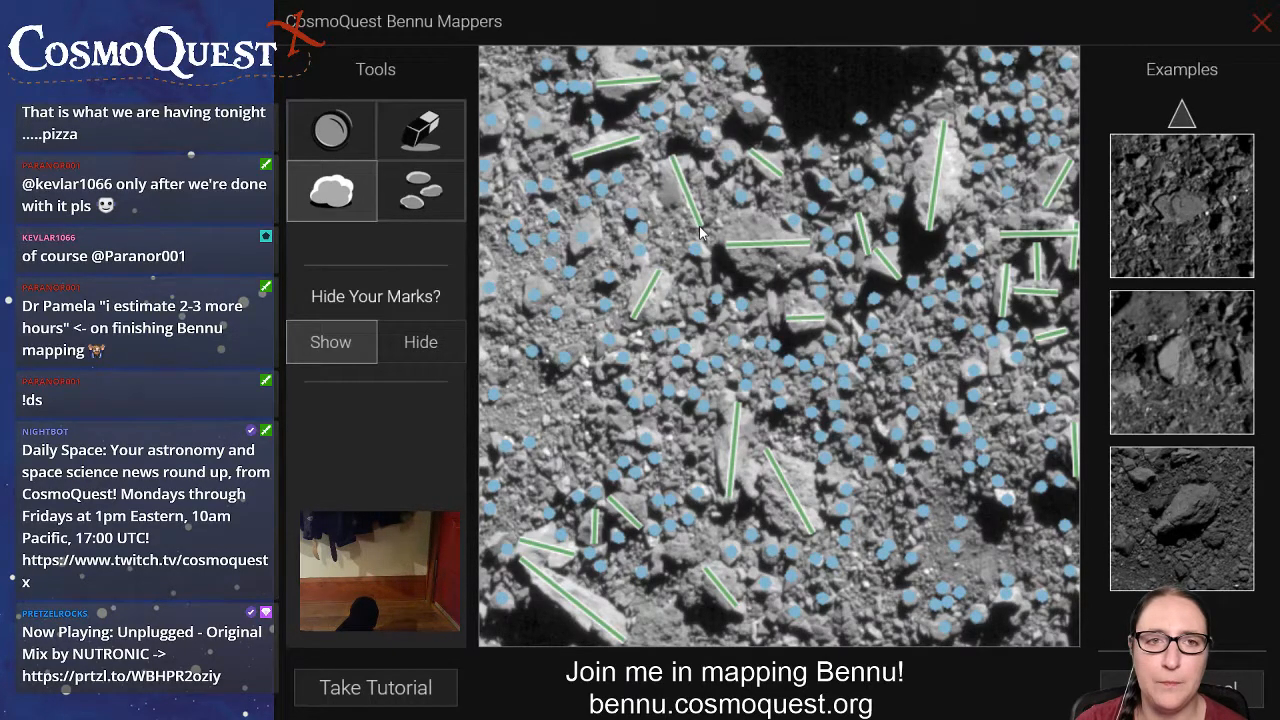
{"action": "left_click", "coordinate": [420, 190]}
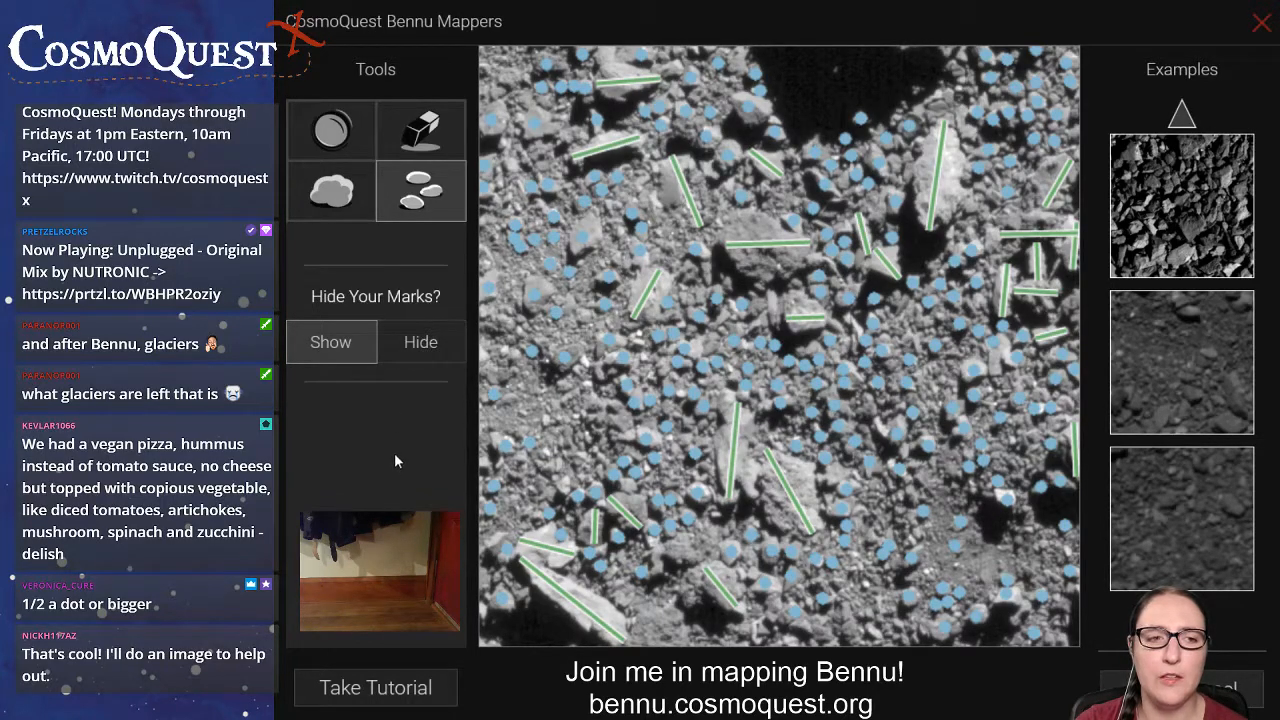
Exit the mapping view and launch the application again to get a new Bennu image.
{"action": "key", "text": "Escape"}
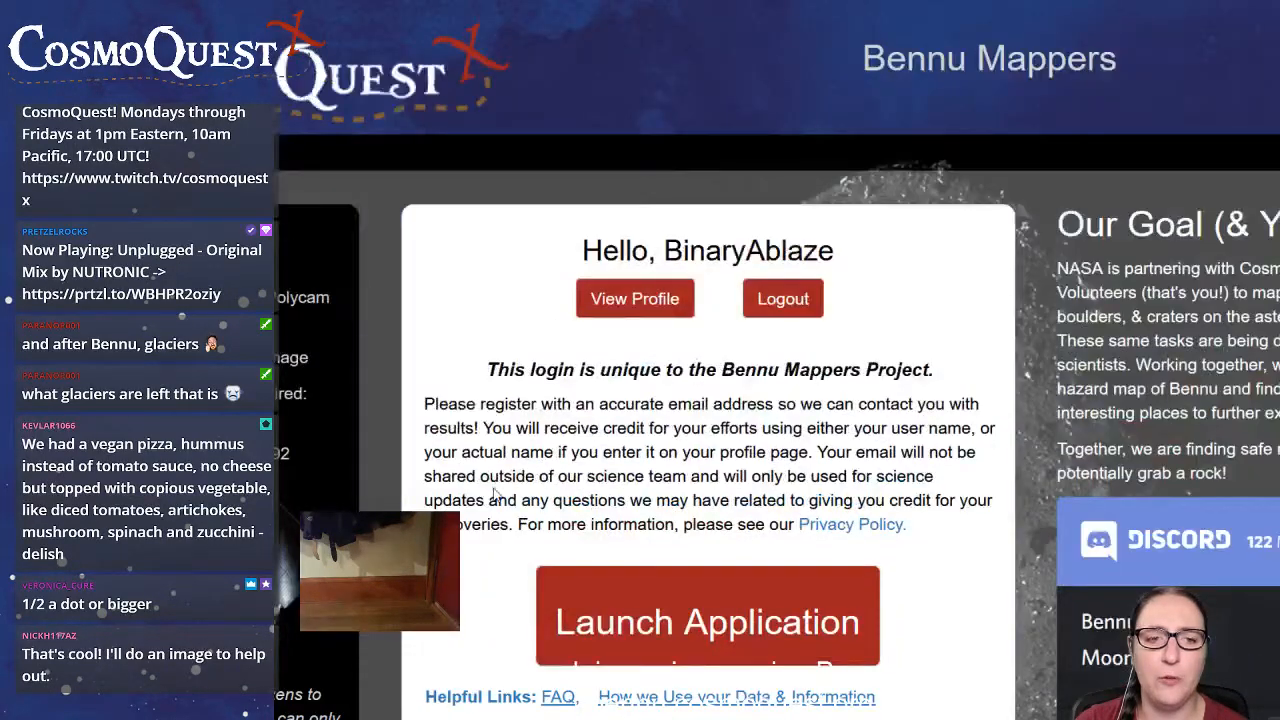
{"action": "scroll", "coordinate": [600, 452], "scroll_direction": "down", "scroll_amount": 4}
{"action": "scroll", "coordinate": [620, 451], "scroll_direction": "up", "scroll_amount": 4}
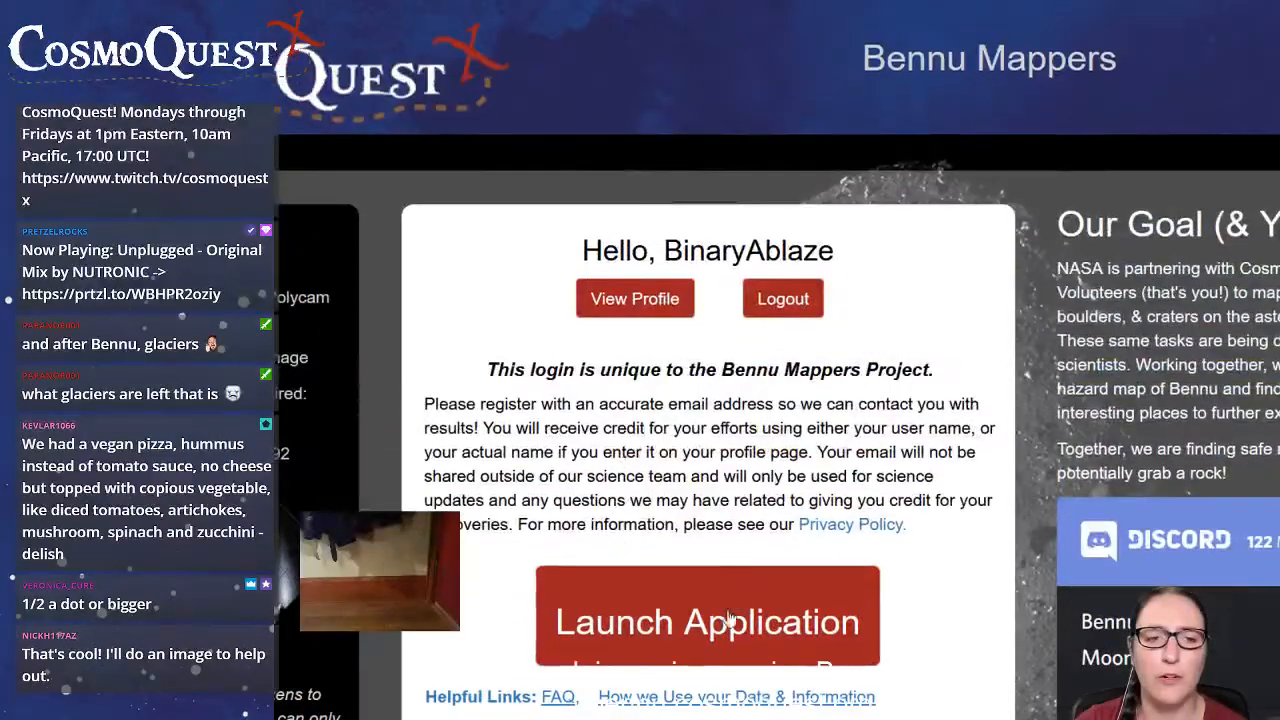
{"action": "left_click", "coordinate": [716, 632]}
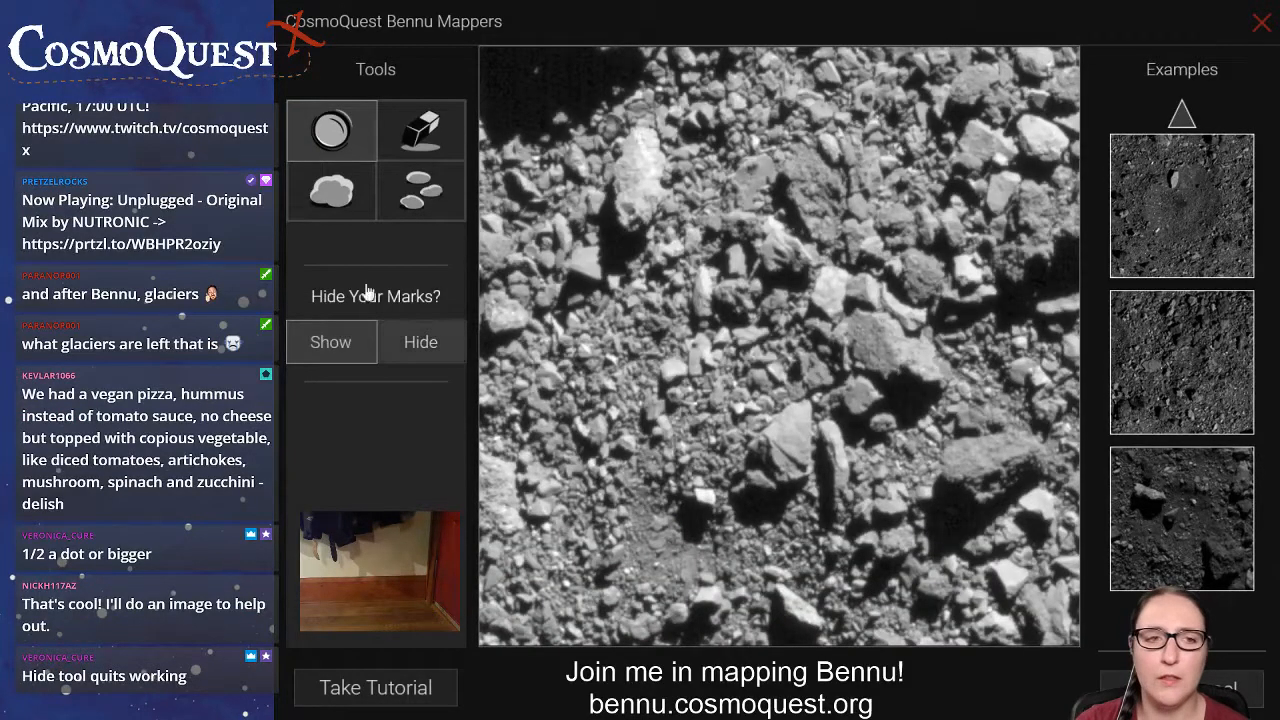
Draw boulder lines along the large boulder in the image's lower right and the tall bright boulder in its upper left.
{"action": "left_click", "coordinate": [341, 214]}
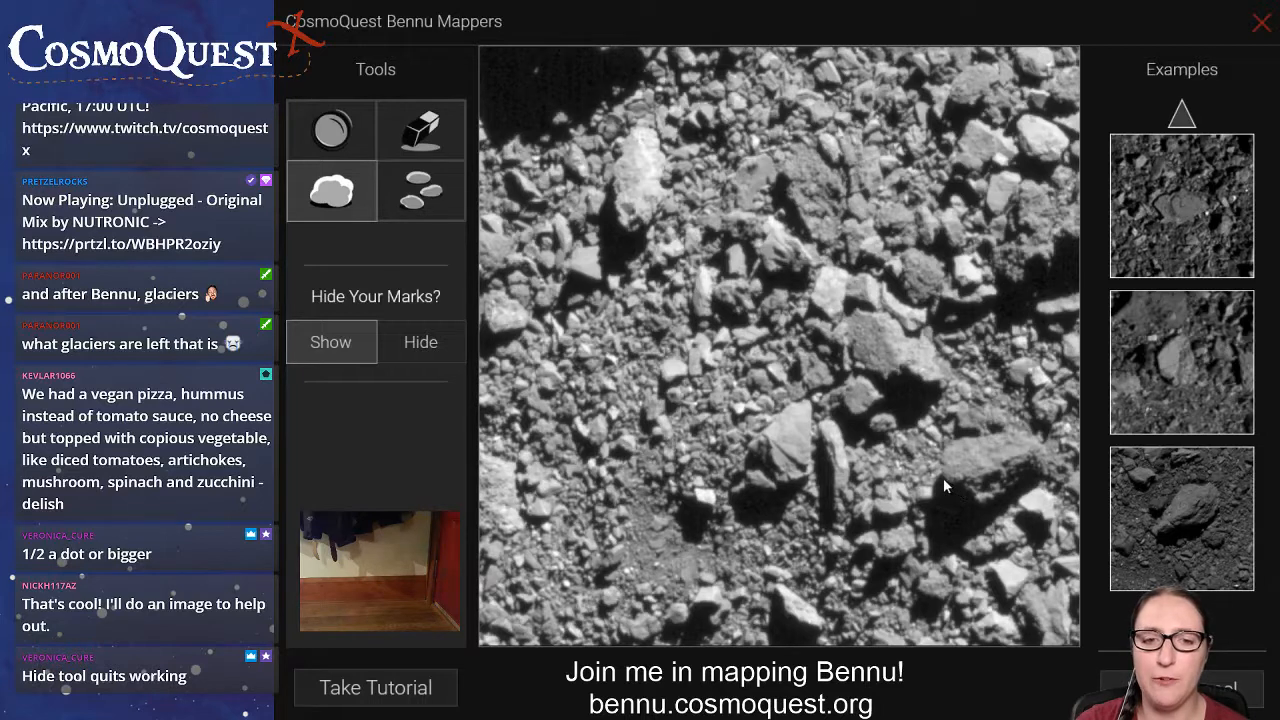
{"action": "left_click_drag", "start_coordinate": [943, 478], "coordinate": [1041, 452]}
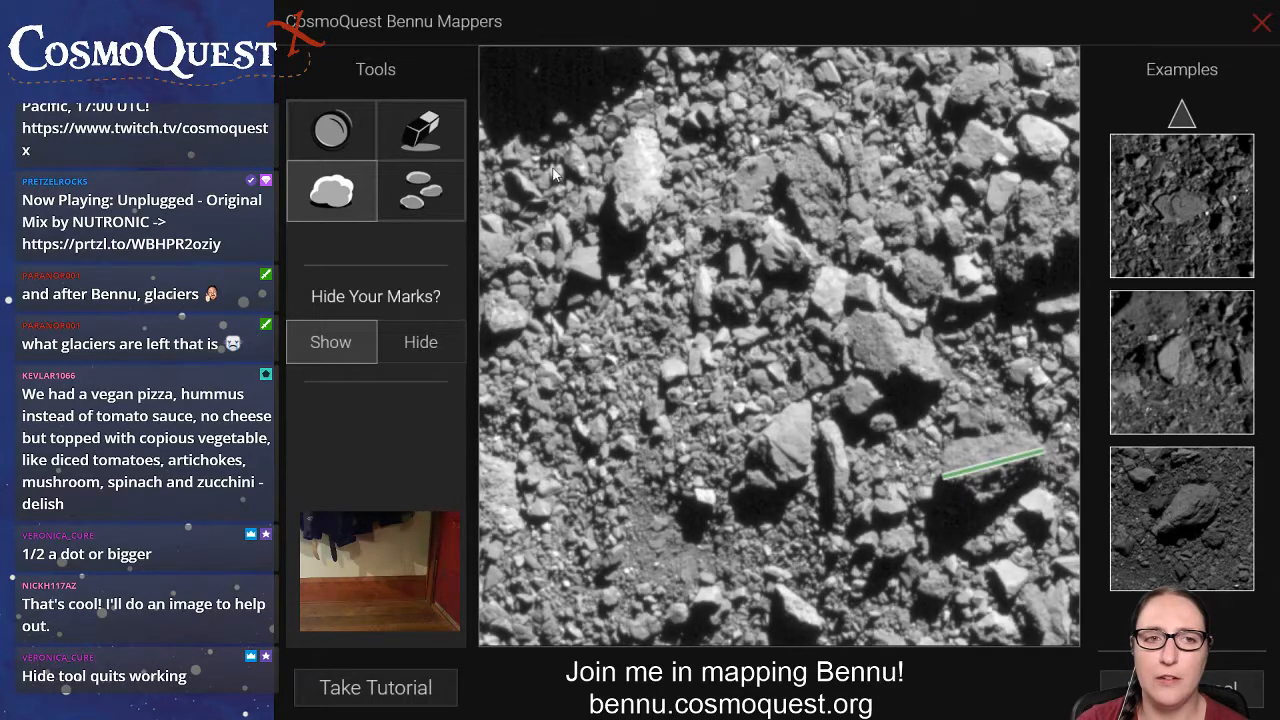
{"action": "left_click_drag", "start_coordinate": [630, 227], "coordinate": [643, 115]}
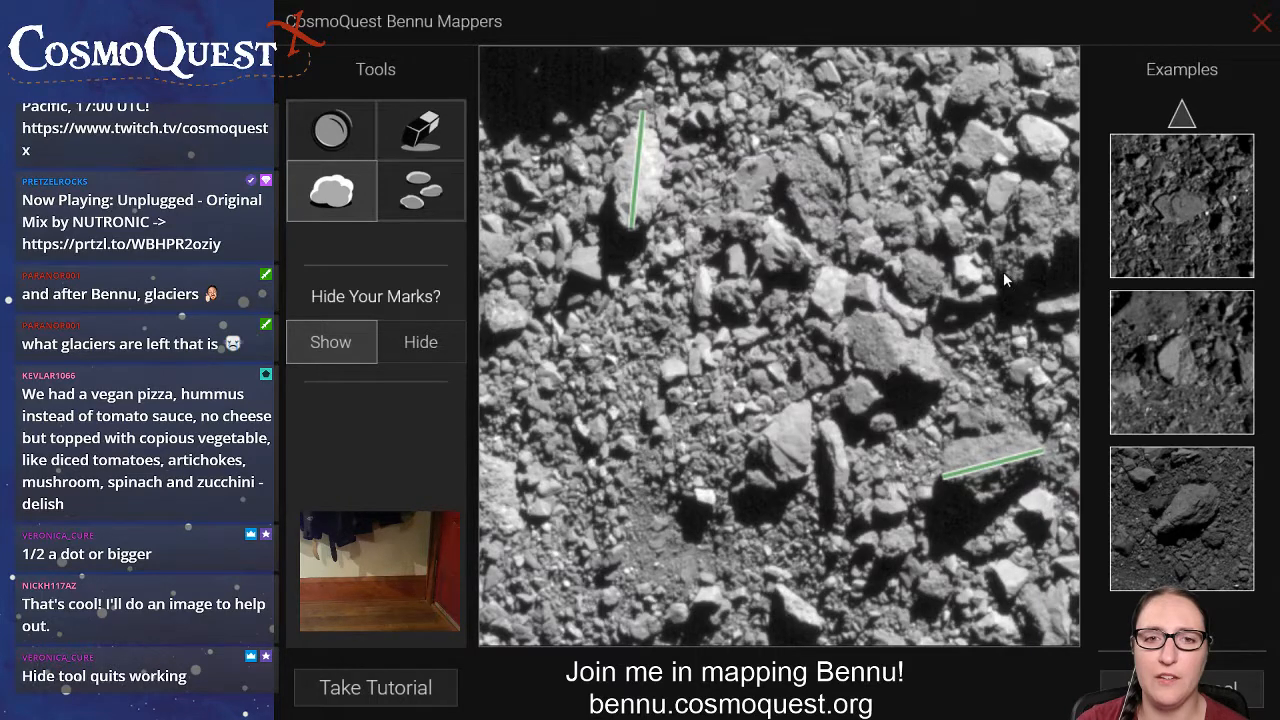
{"action": "mouse_move", "coordinate": [1003, 271]}
{"action": "left_mouse_down"}
{"action": "mouse_move", "coordinate": [1050, 234]}
{"action": "mouse_move", "coordinate": [1073, 182]}
{"action": "left_mouse_up"}
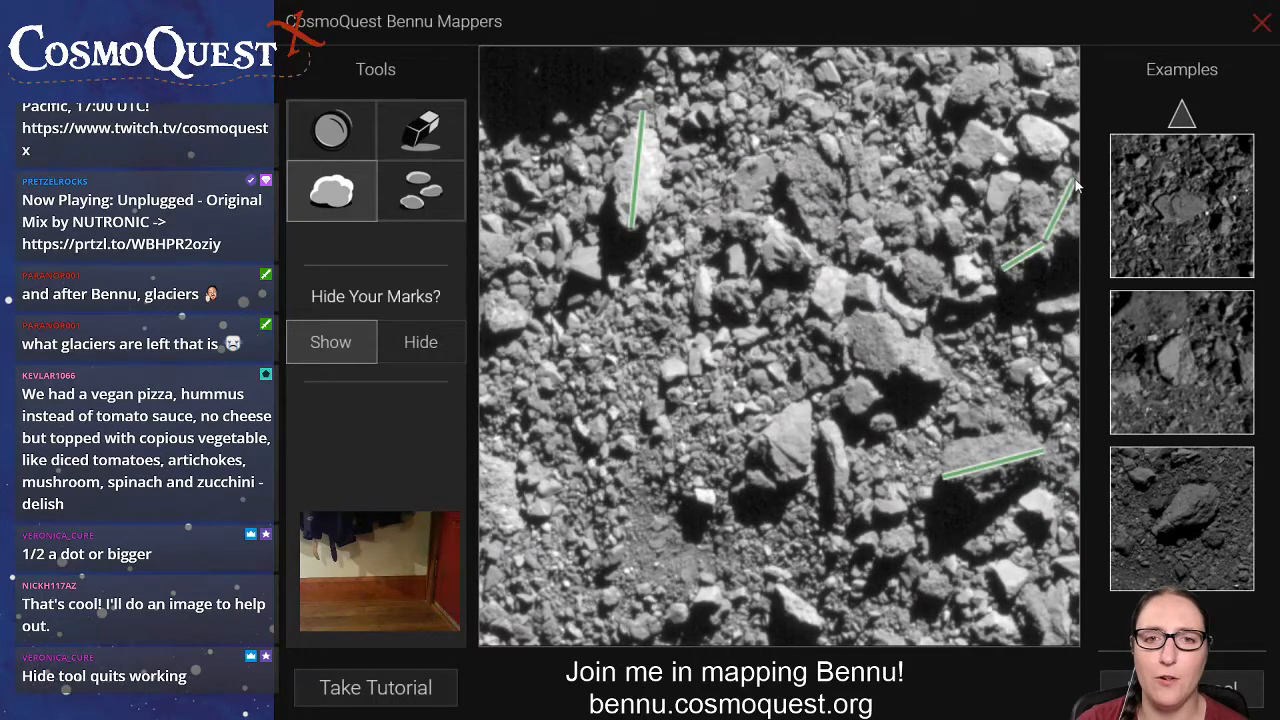
{"action": "left_click", "coordinate": [408, 147]}
{"action": "left_click", "coordinate": [1044, 242]}
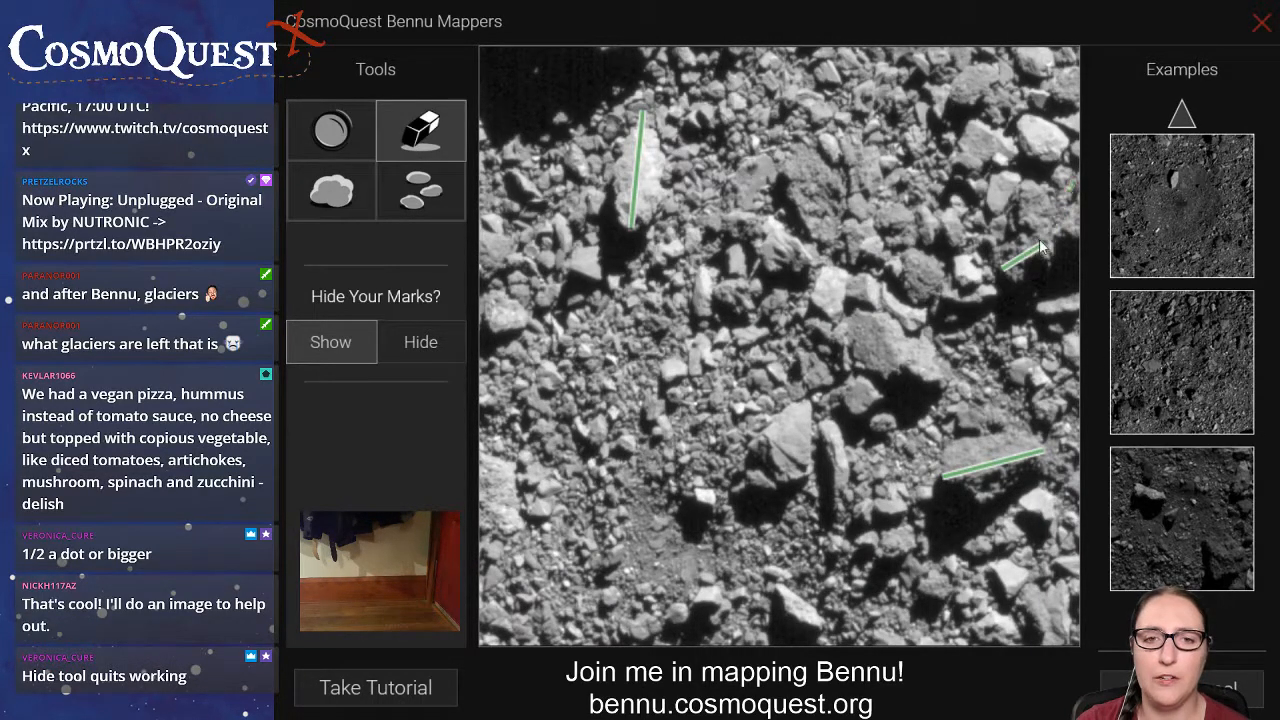
{"action": "left_click", "coordinate": [1006, 268]}
Draw boulder lines on the large boulder at the image's upper-right edge, the bright boulder just above it, and the one further up.
{"action": "left_click", "coordinate": [337, 196]}
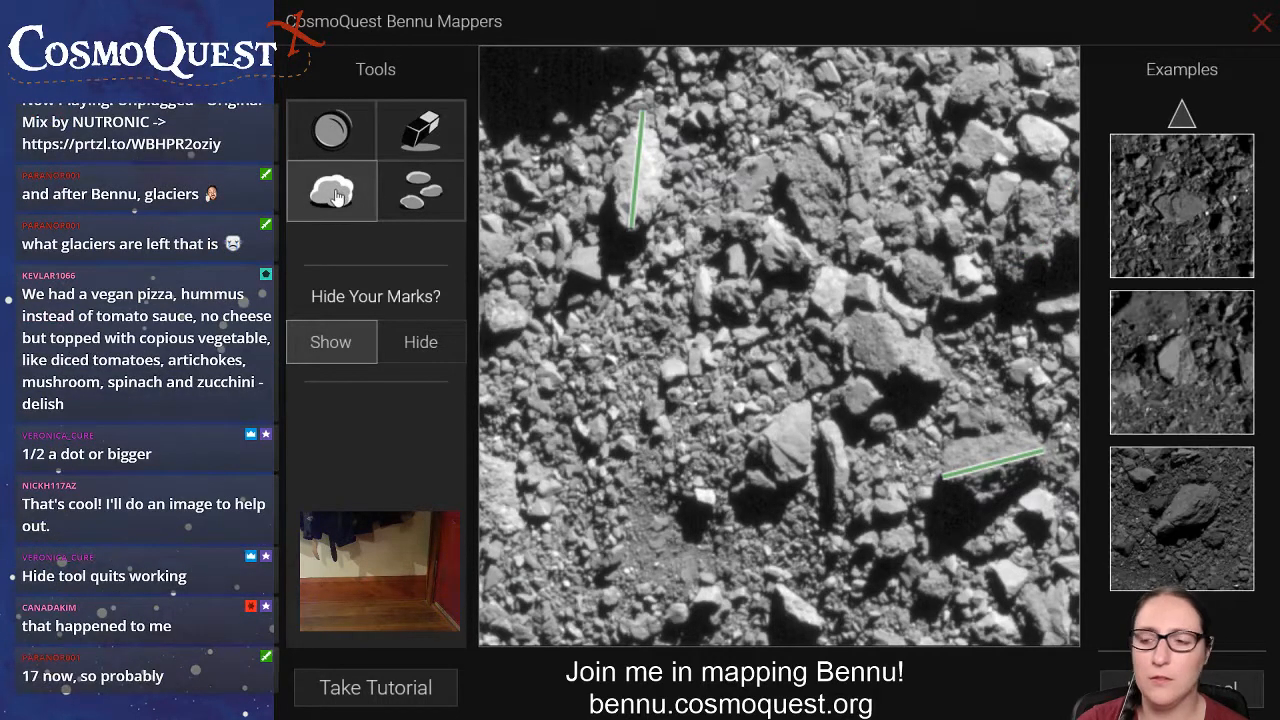
{"action": "left_click_drag", "start_coordinate": [998, 272], "coordinate": [1080, 175]}
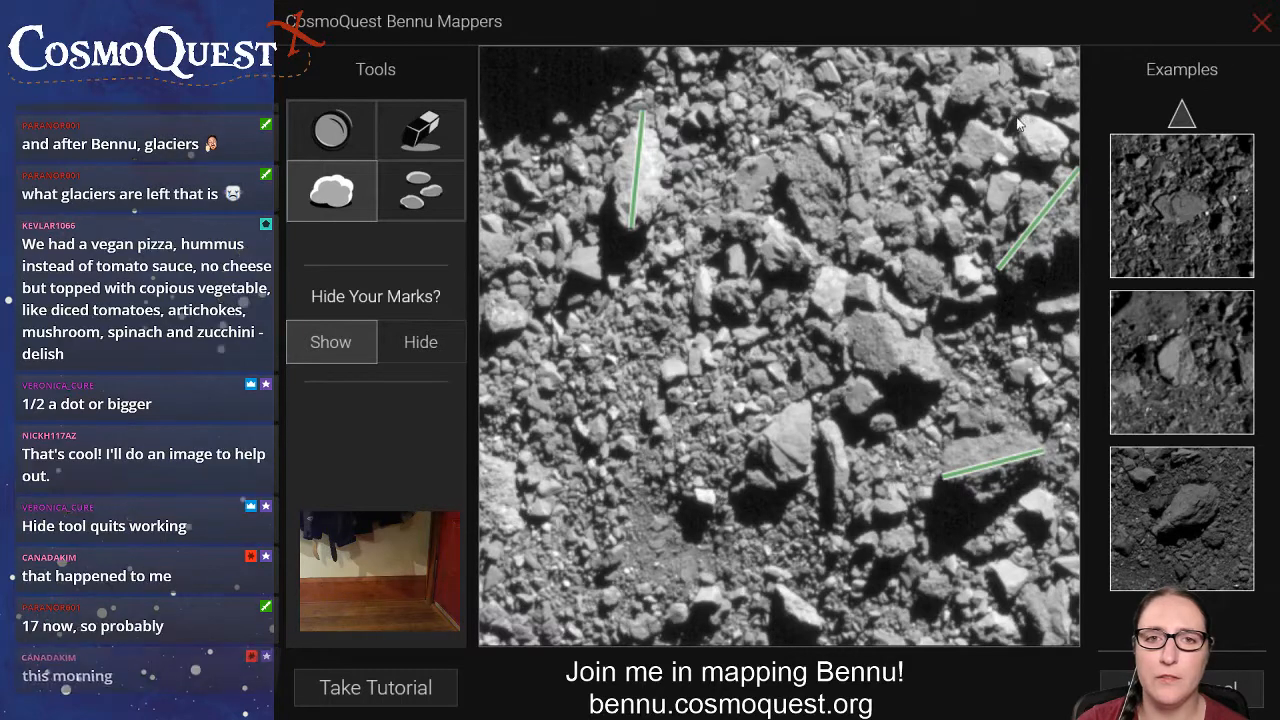
{"action": "mouse_move", "coordinate": [1019, 124]}
{"action": "left_mouse_down"}
{"action": "mouse_move", "coordinate": [1068, 166]}
{"action": "mouse_move", "coordinate": [1060, 158]}
{"action": "left_mouse_up"}
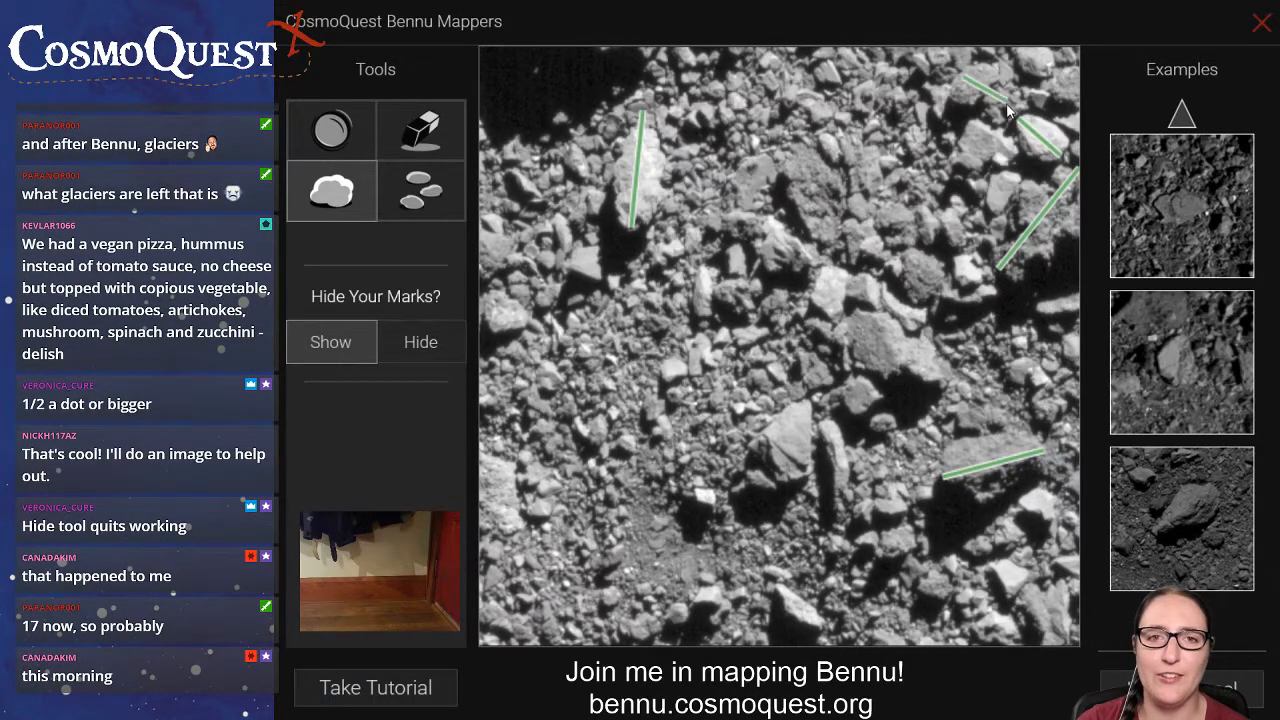
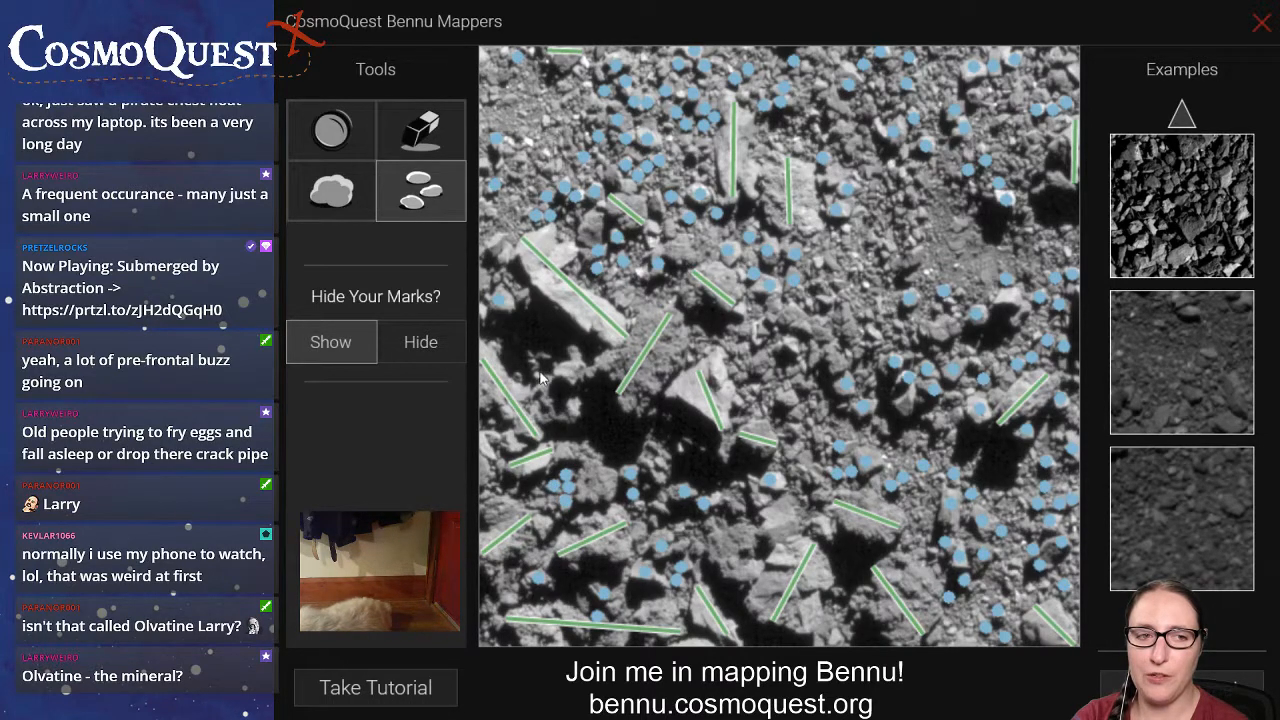
Mark more small rocks with dots in the shadowed and rocky areas across the lower half of the Bennu image.
{"action": "left_click", "coordinate": [682, 446]}
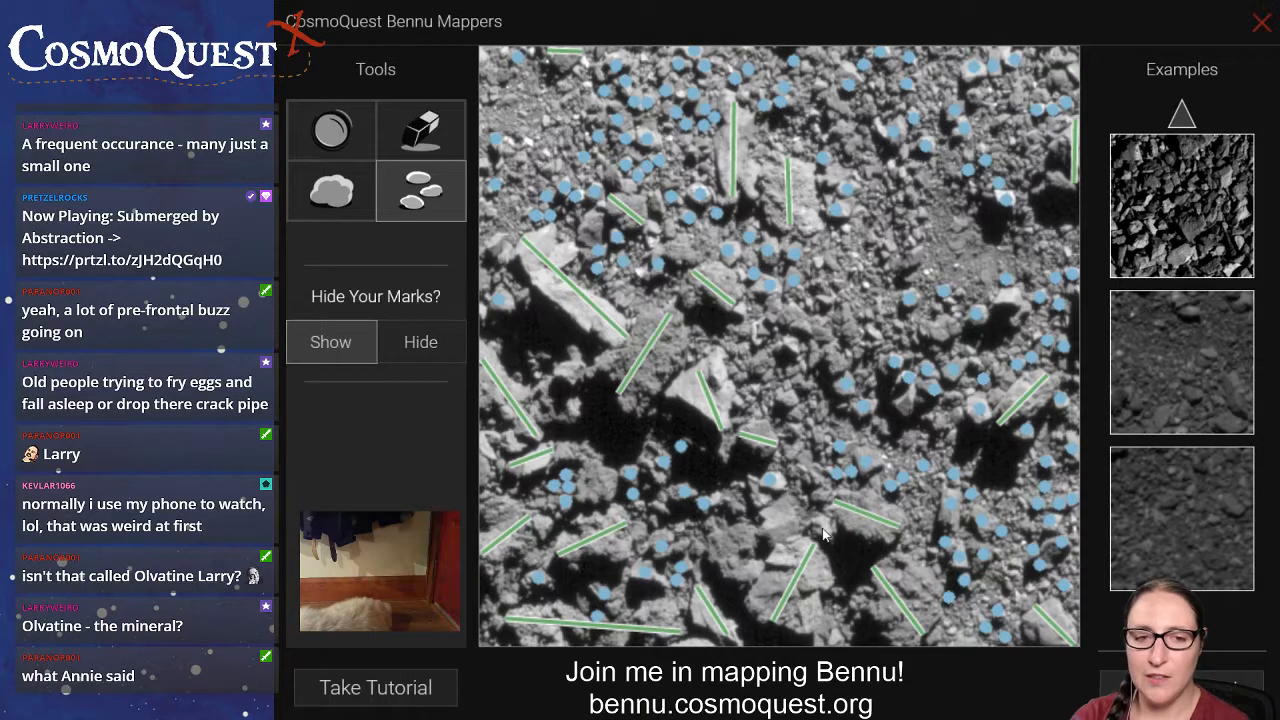
{"action": "left_click", "coordinate": [840, 590]}
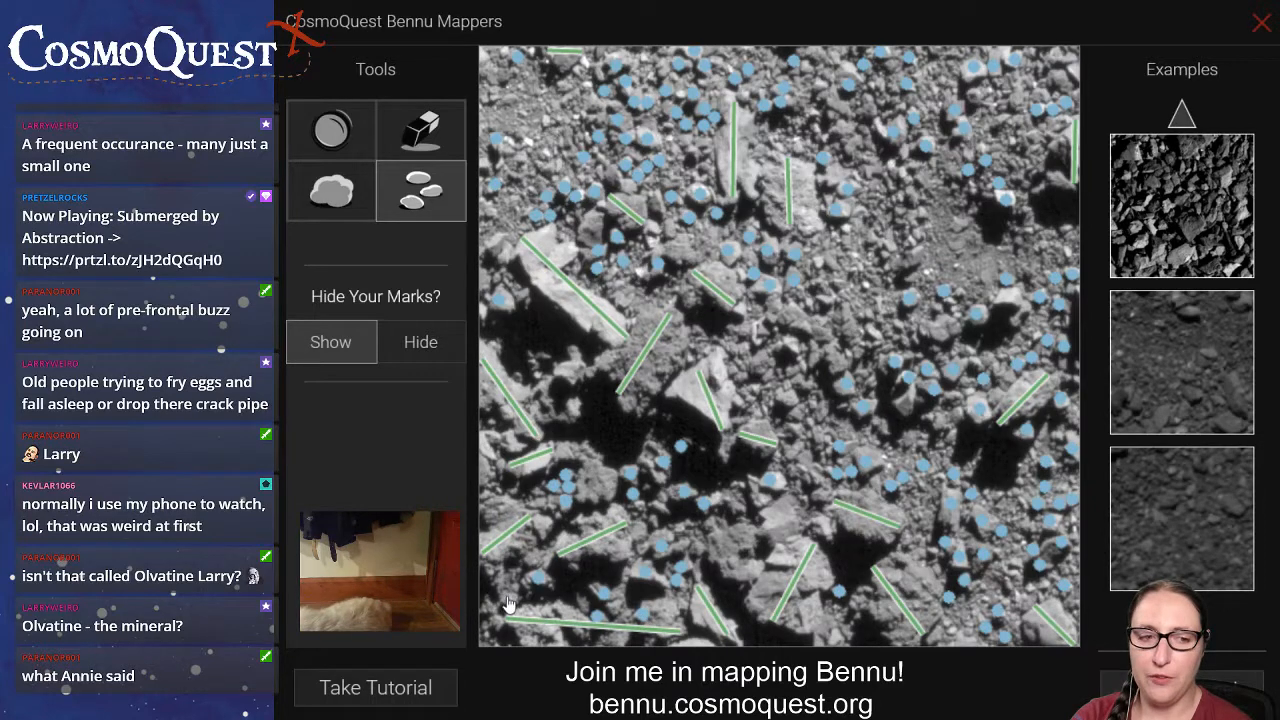
{"action": "left_click_drag", "start_coordinate": [509, 602], "coordinate": [737, 557]}
{"action": "left_click", "coordinate": [744, 551]}
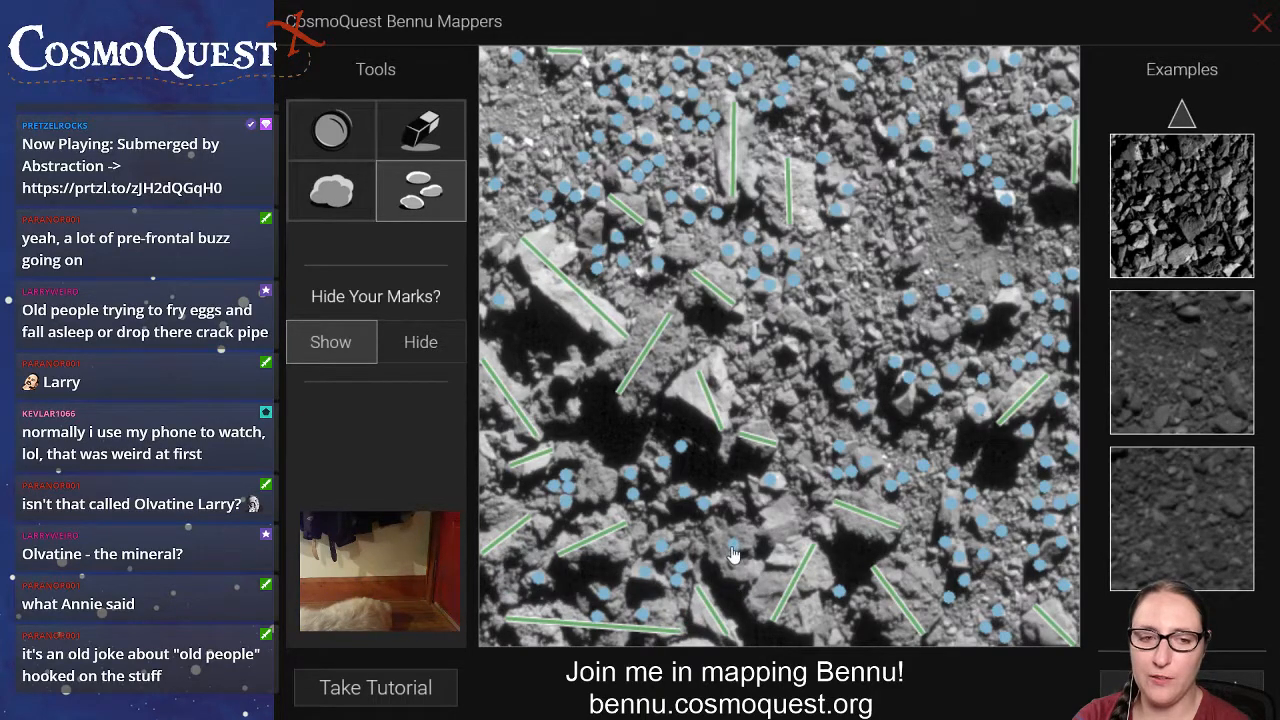
{"action": "left_click_drag", "start_coordinate": [509, 590], "coordinate": [717, 588]}
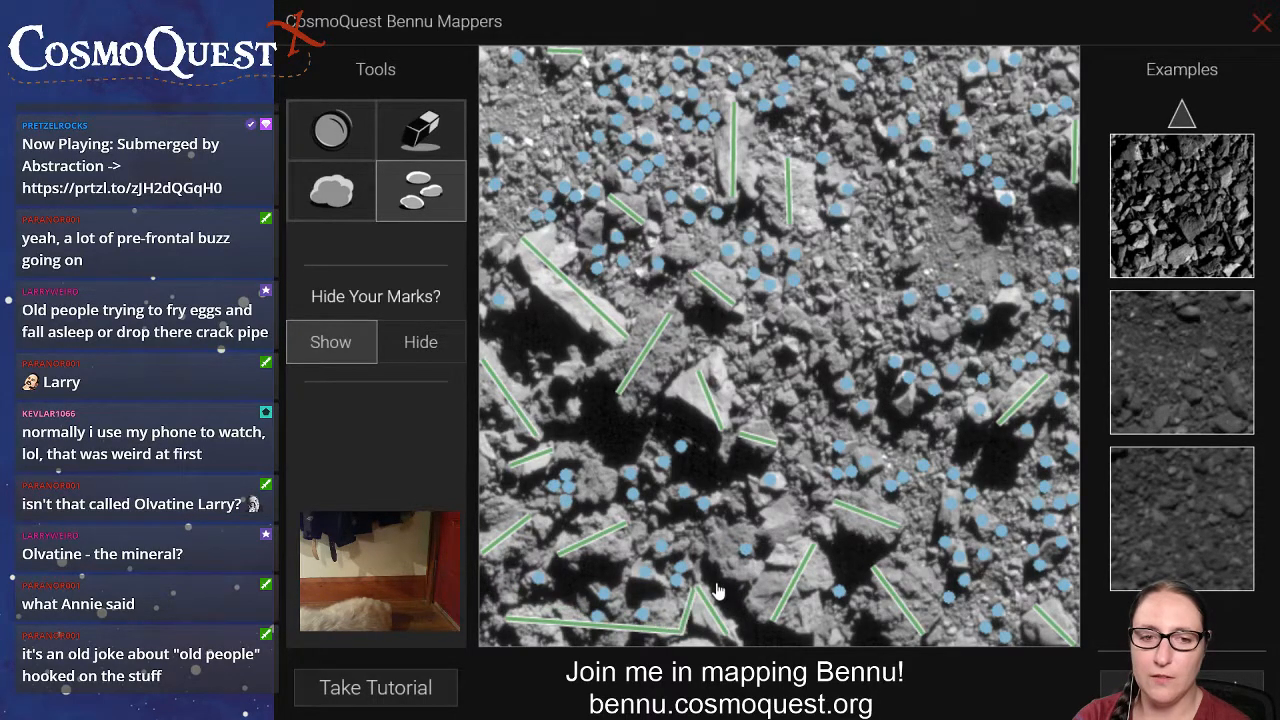
{"action": "left_click", "coordinate": [828, 631]}
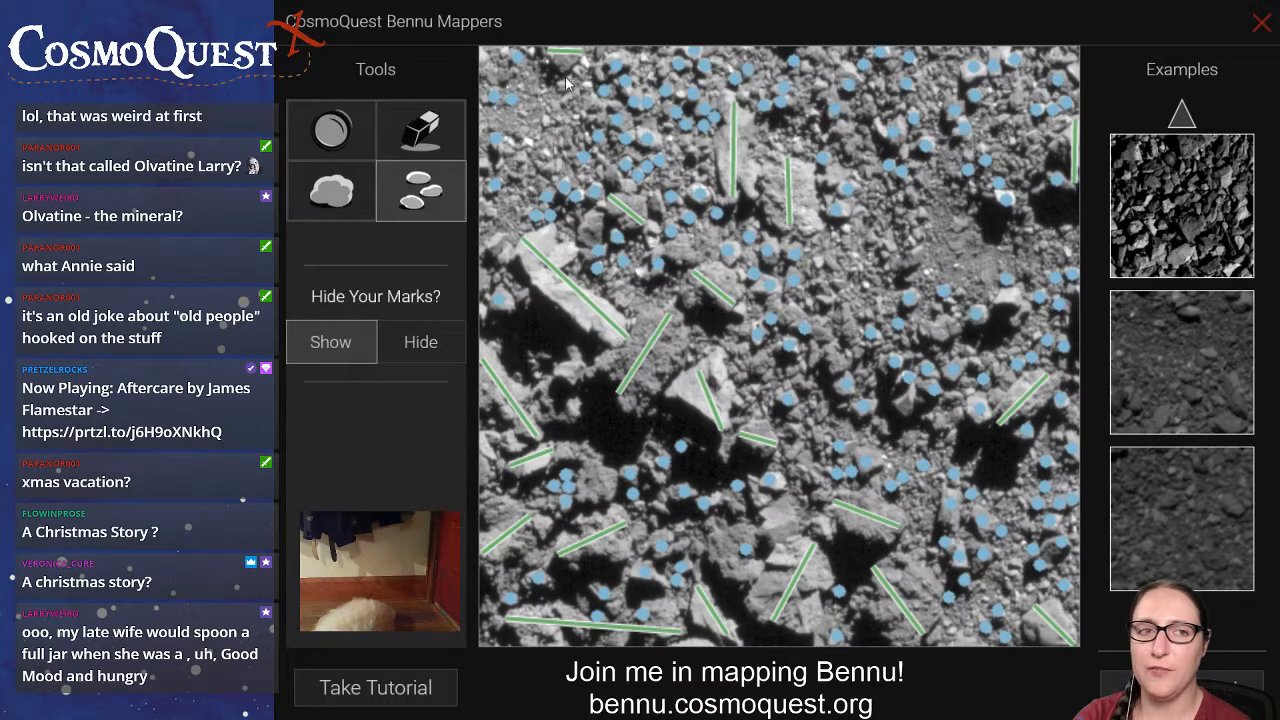
Draw crater circles on the smooth patch in the image's right half, the small patch near the lower centre, and the upper-left corner.
{"action": "left_click", "coordinate": [335, 132]}
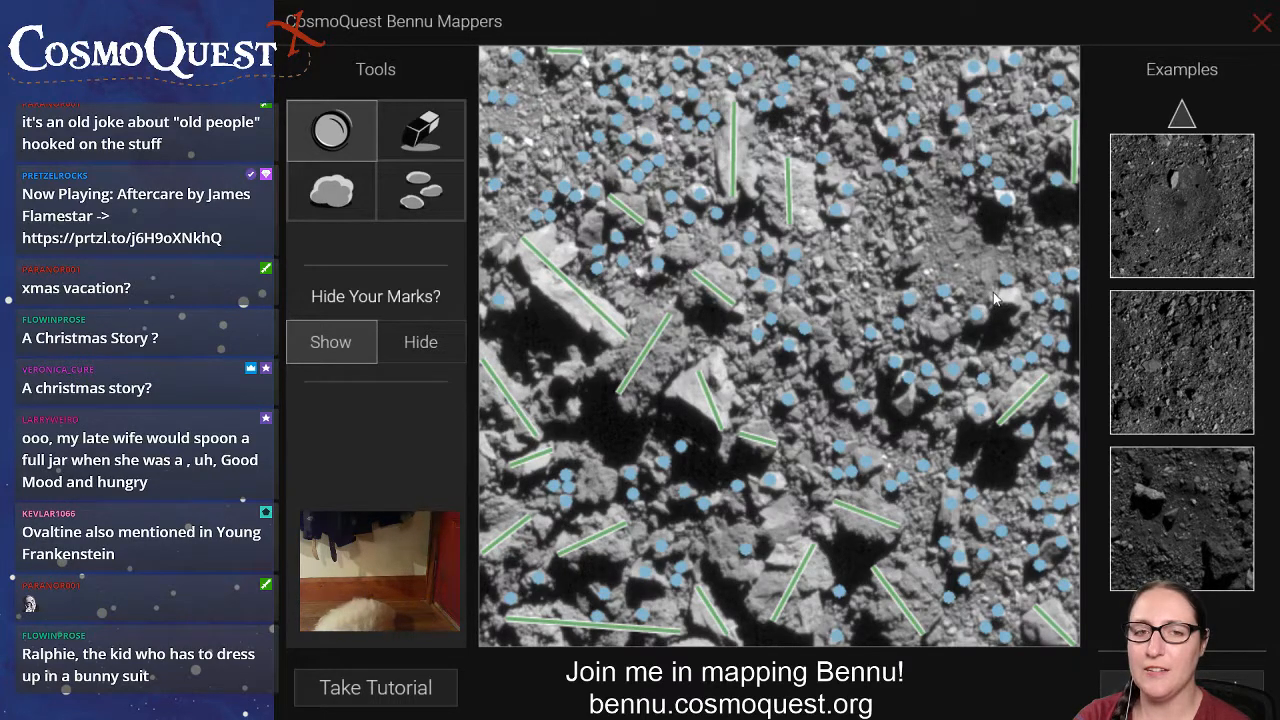
{"action": "left_click_drag", "start_coordinate": [995, 297], "coordinate": [955, 217]}
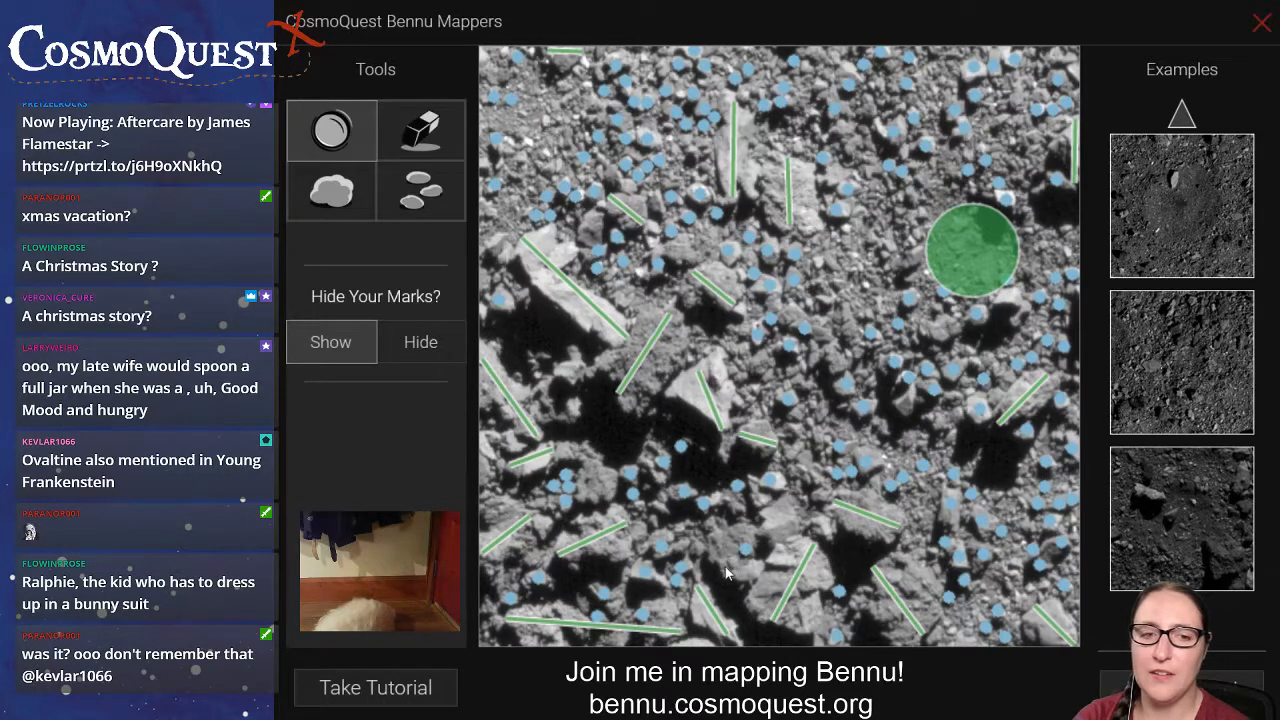
{"action": "left_click_drag", "start_coordinate": [727, 560], "coordinate": [740, 513]}
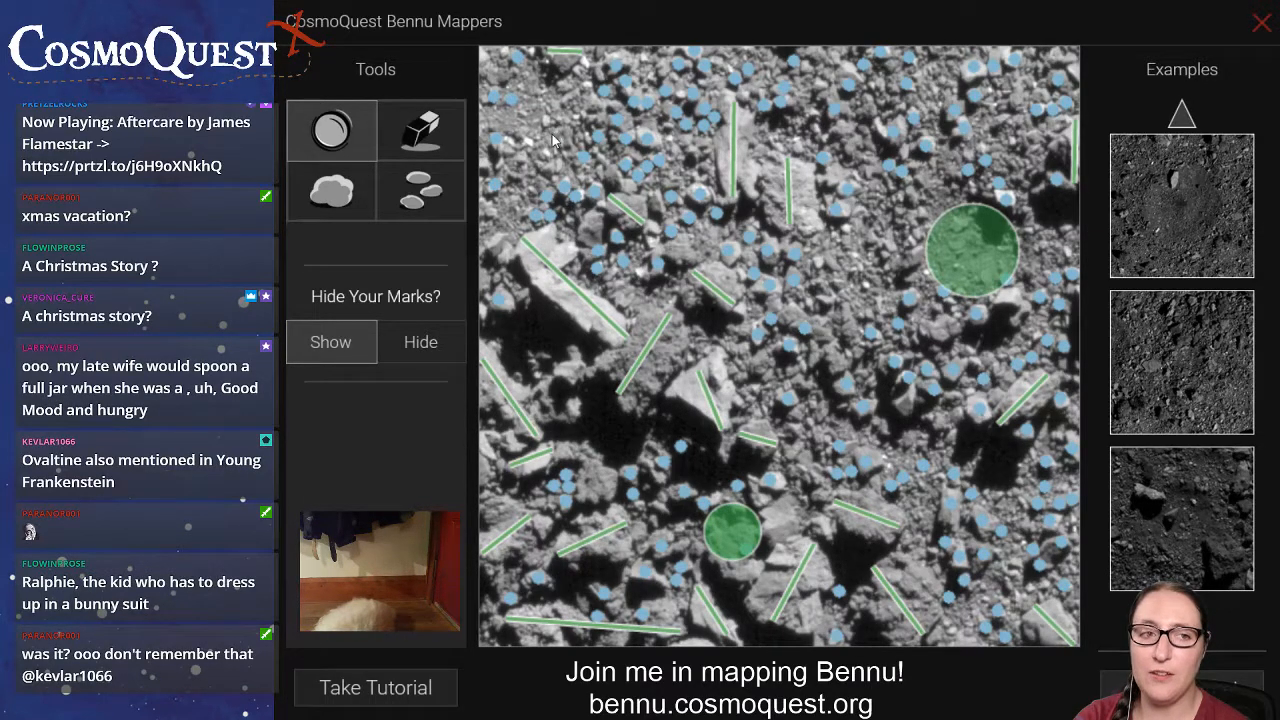
{"action": "left_click_drag", "start_coordinate": [545, 140], "coordinate": [517, 73]}
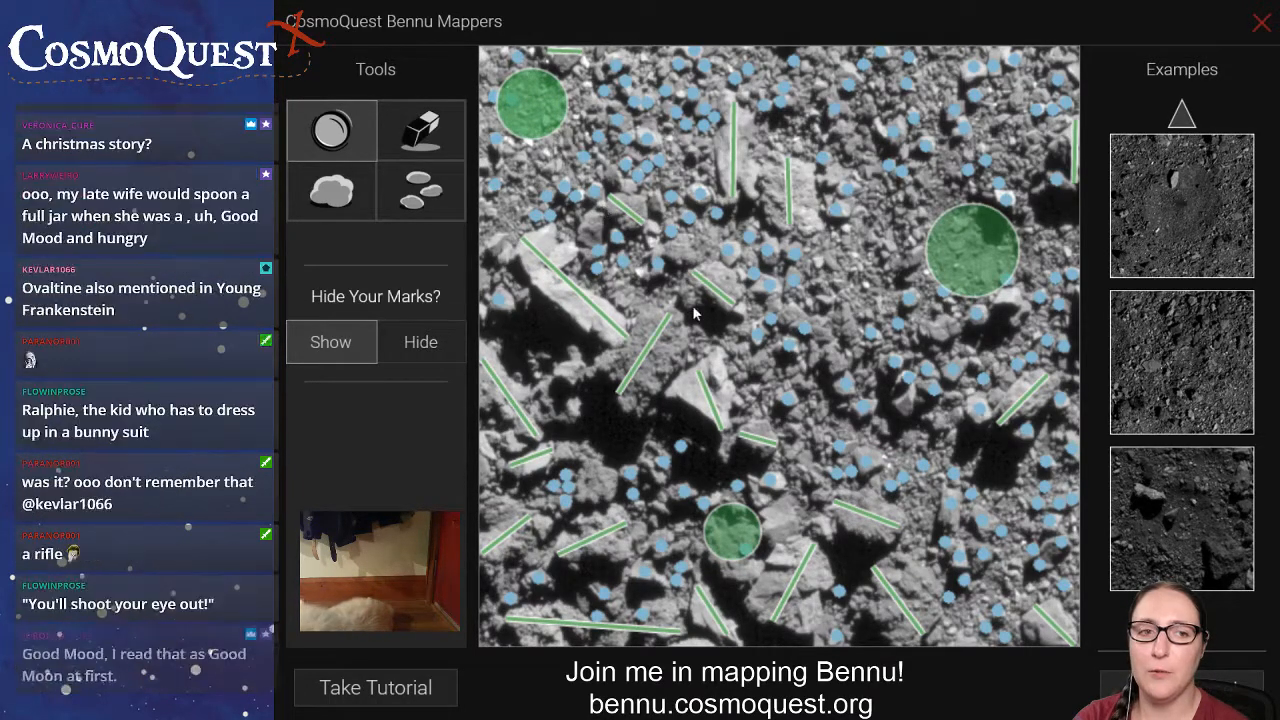
Mark additional small rocks with dots near the image's top, and submit the finished image to load a new one.
{"action": "left_click", "coordinate": [416, 180]}
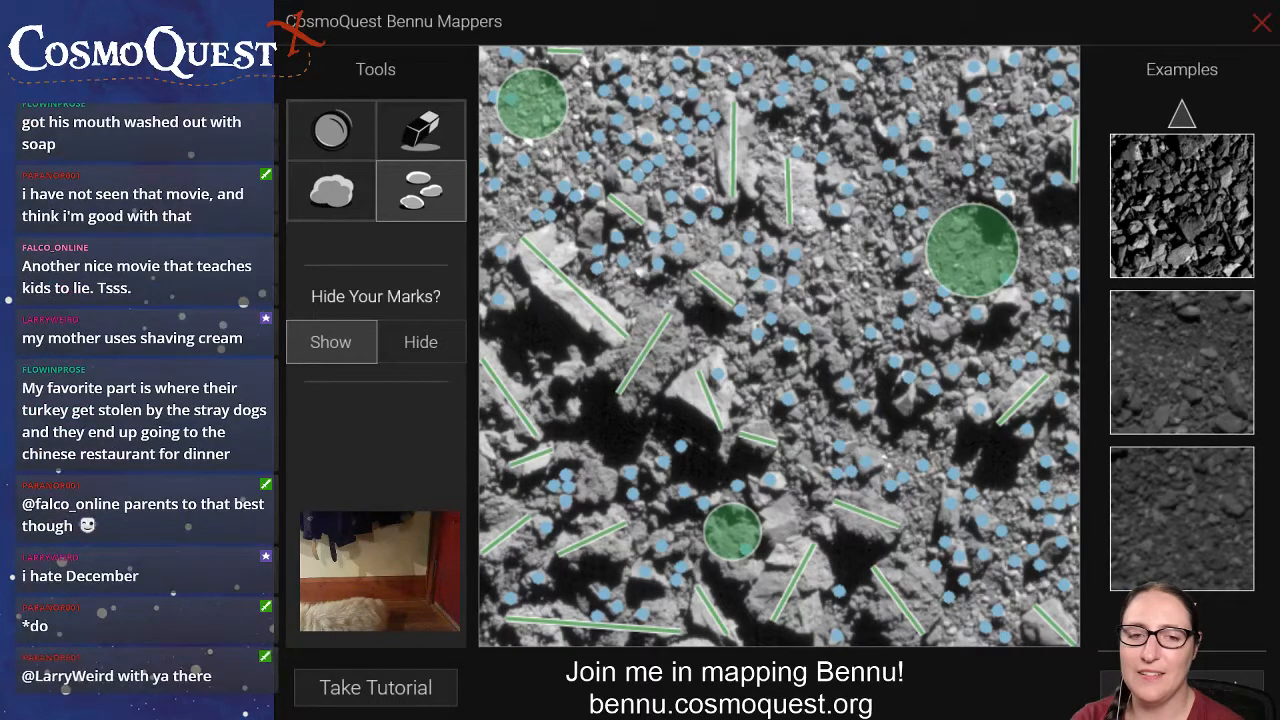
{"action": "left_click", "coordinate": [1170, 688]}
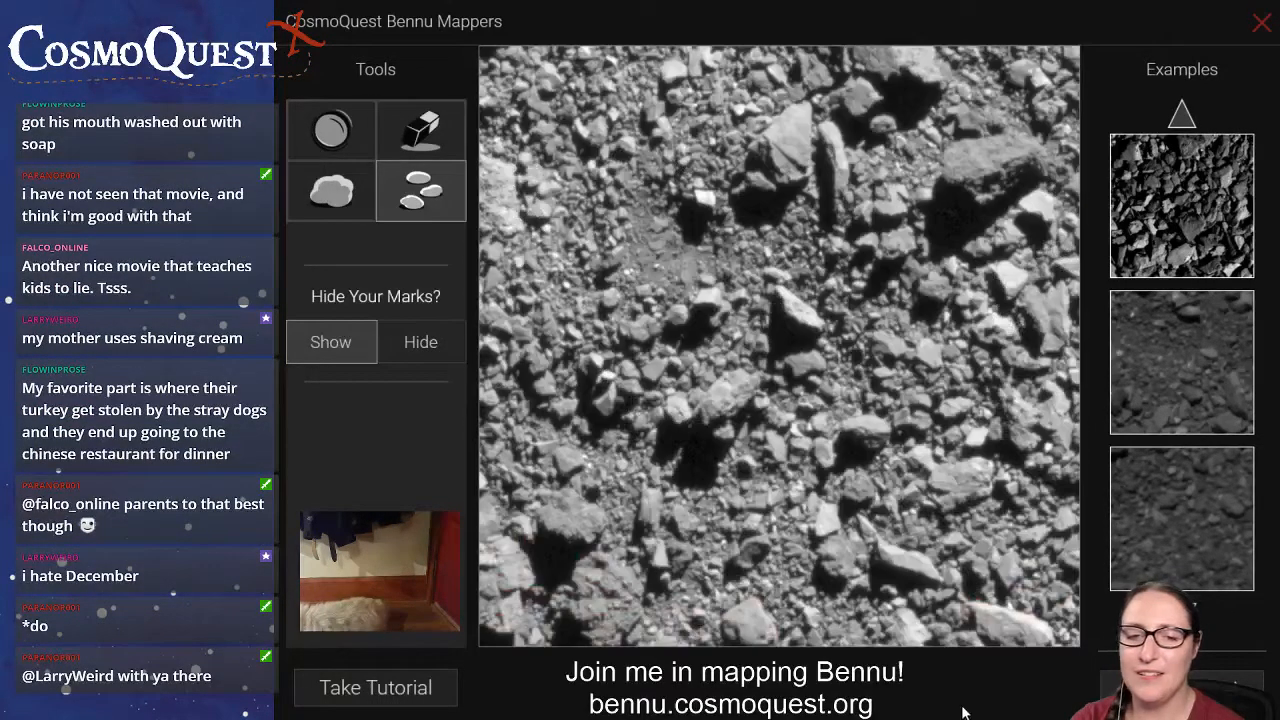
Draw boulder lines on the large upper-right boulder, the one at the top edge, and the two adjacent upright boulders near the top centre.
{"action": "left_click", "coordinate": [338, 196]}
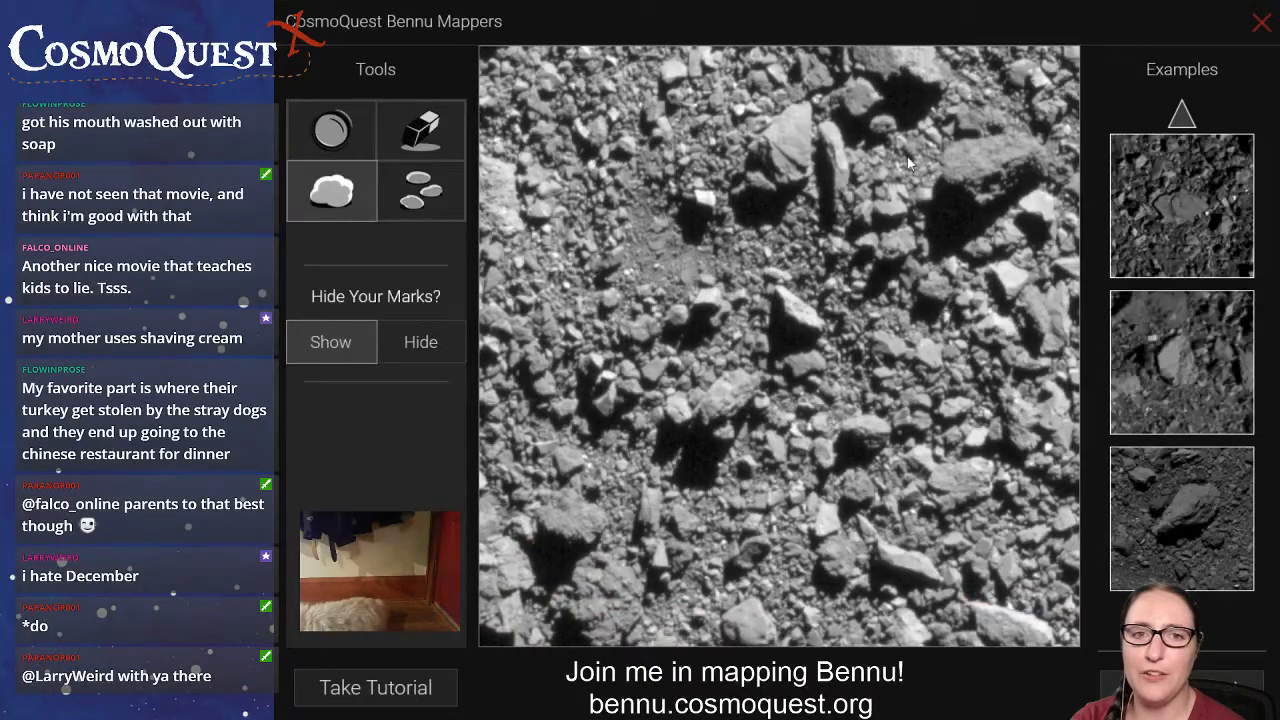
{"action": "left_click_drag", "start_coordinate": [946, 181], "coordinate": [1036, 154]}
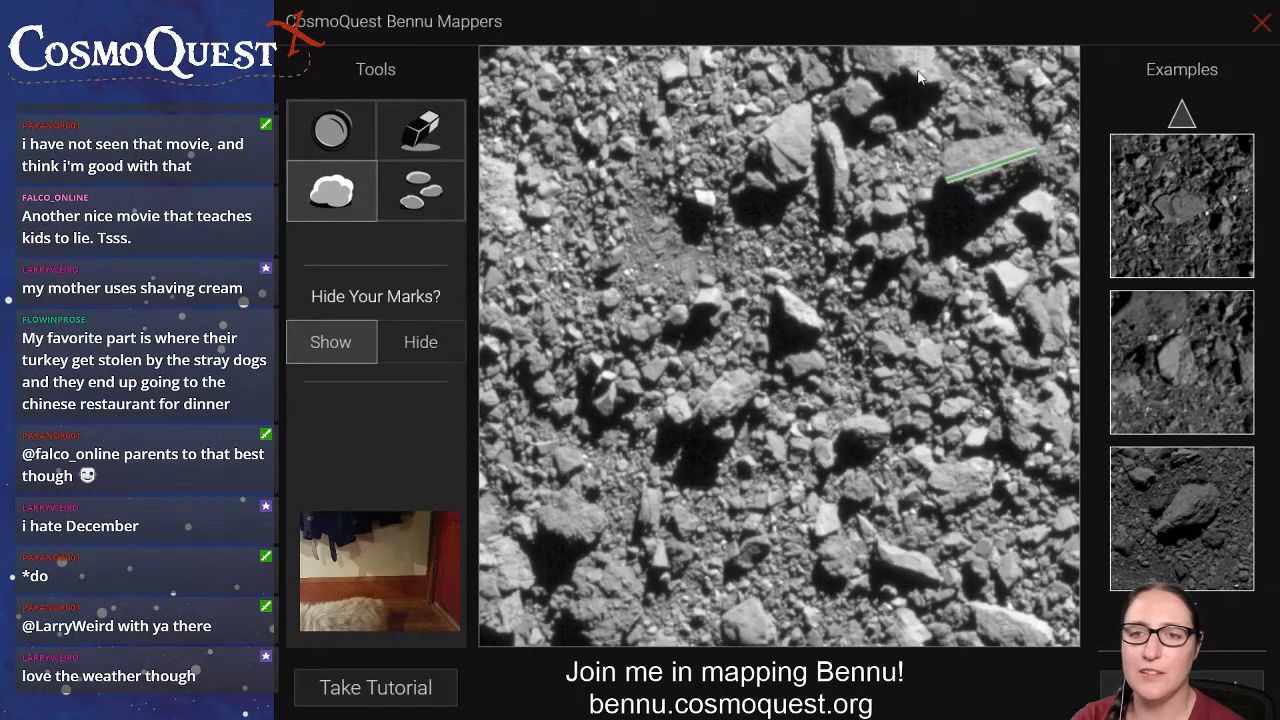
{"action": "left_click_drag", "start_coordinate": [942, 80], "coordinate": [879, 48]}
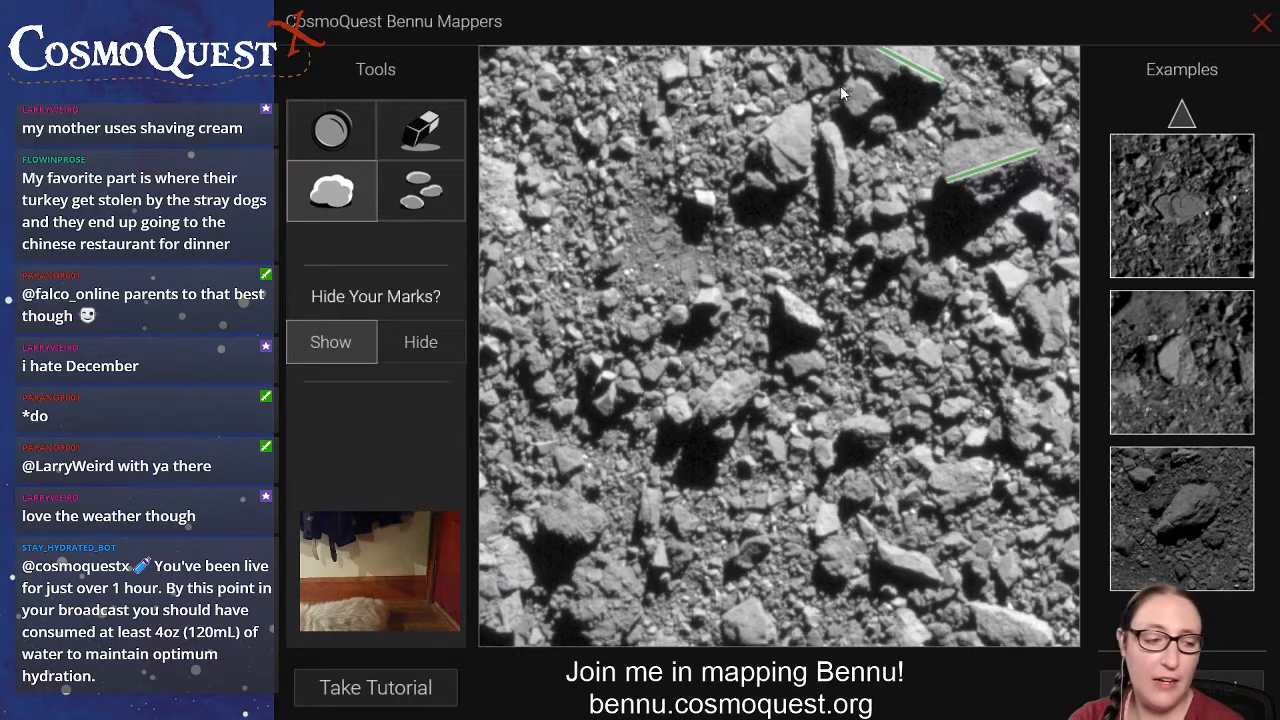
{"action": "left_click_drag", "start_coordinate": [806, 98], "coordinate": [780, 184]}
{"action": "left_click_drag", "start_coordinate": [824, 124], "coordinate": [843, 210]}
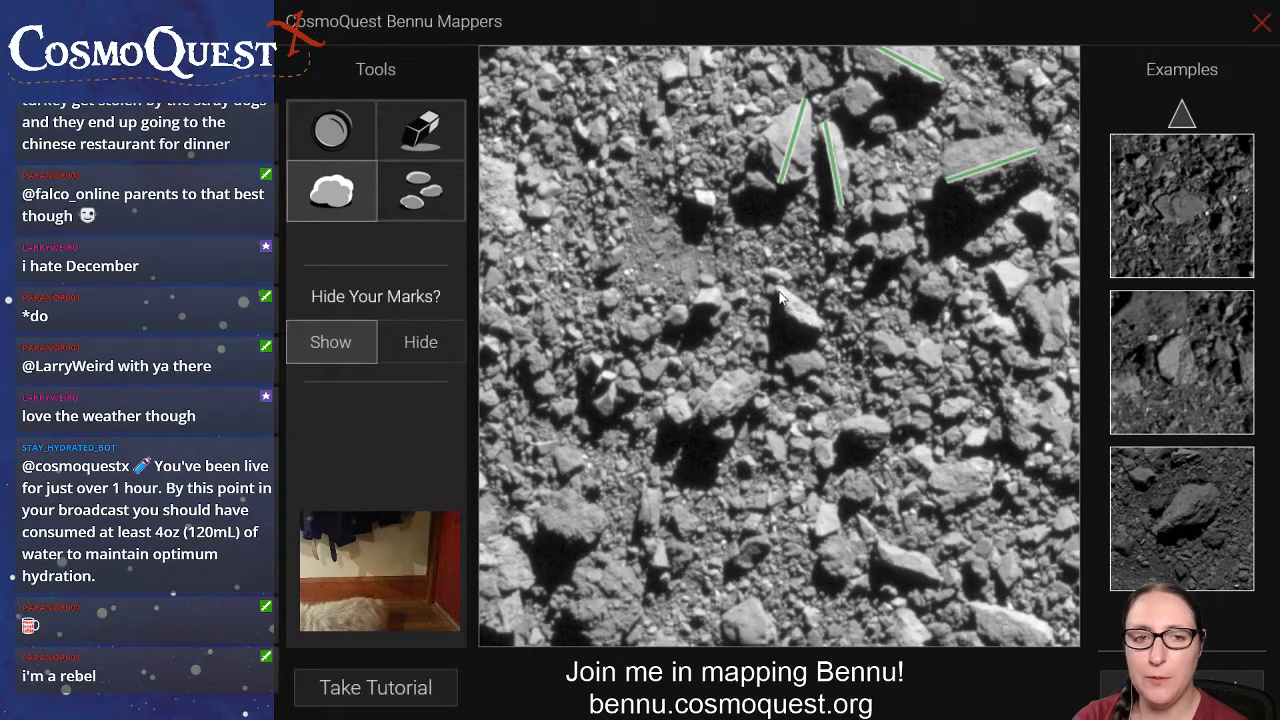
Draw boulder lines on the two bright boulders near the image's centre, the flat lower-left boulder, and the two along the left edge.
{"action": "left_click_drag", "start_coordinate": [776, 291], "coordinate": [812, 329]}
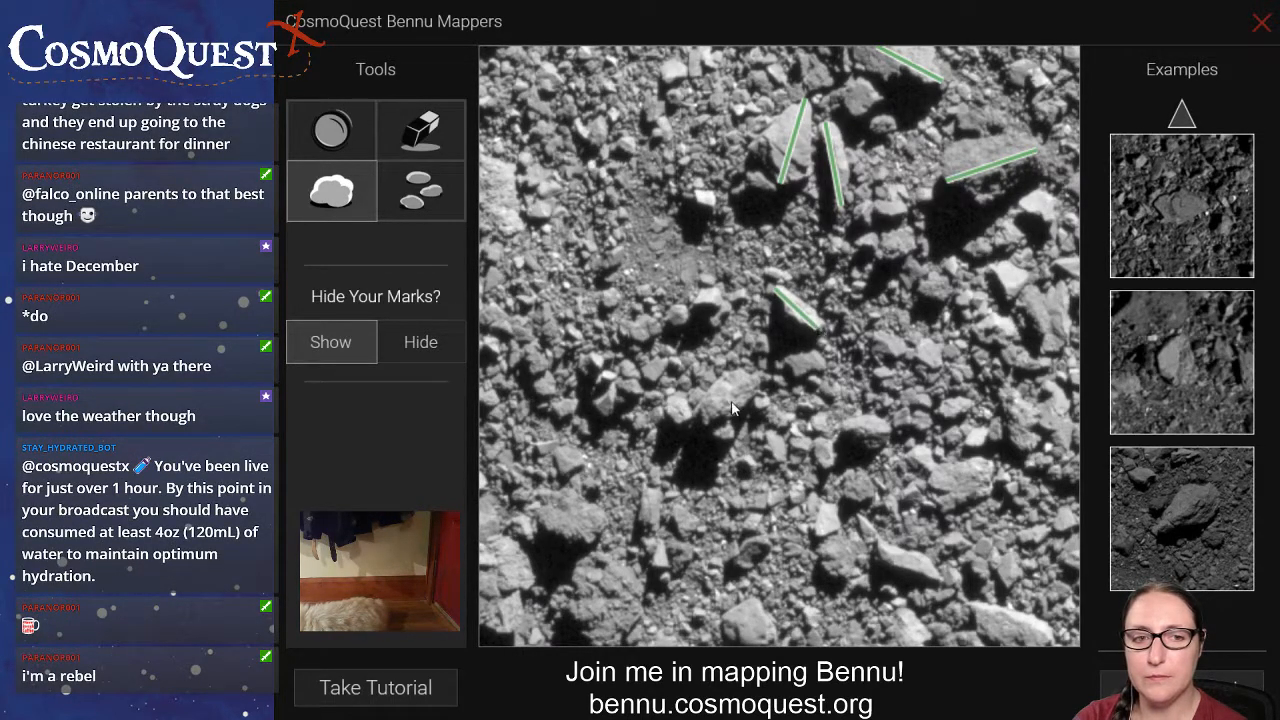
{"action": "left_click_drag", "start_coordinate": [750, 377], "coordinate": [703, 422]}
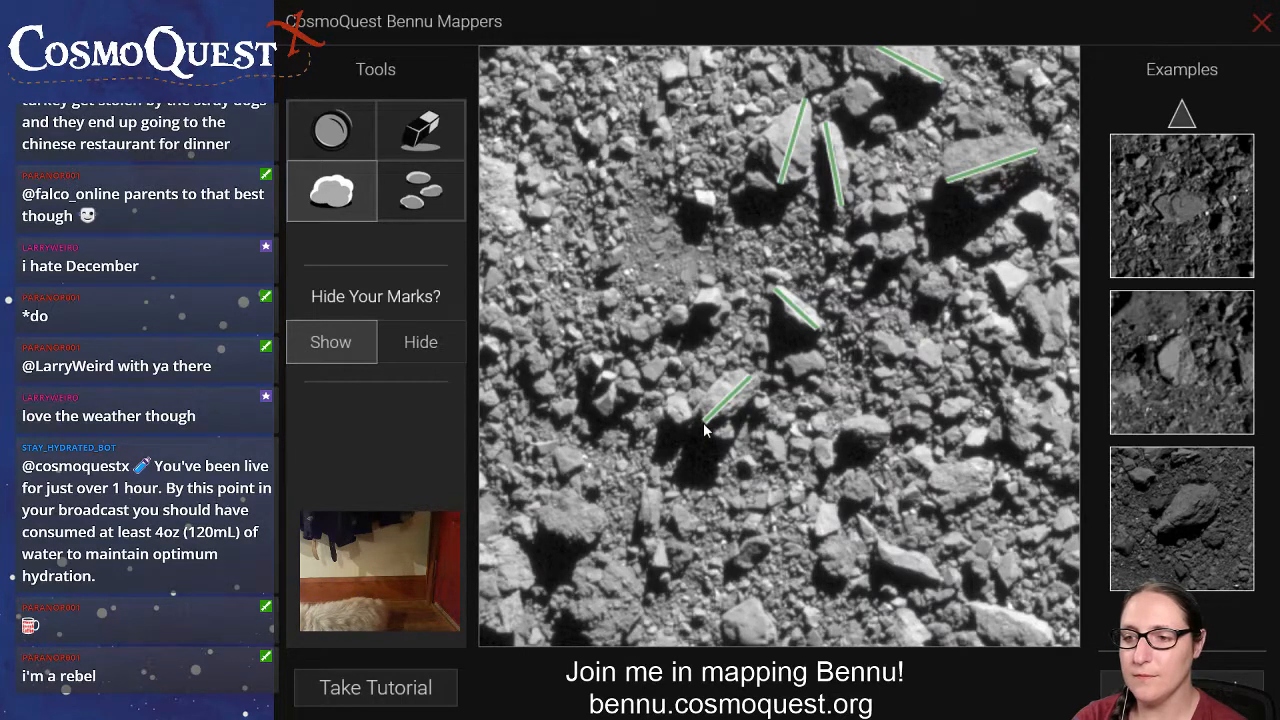
{"action": "left_click_drag", "start_coordinate": [605, 521], "coordinate": [538, 514]}
{"action": "left_click_drag", "start_coordinate": [507, 627], "coordinate": [481, 505]}
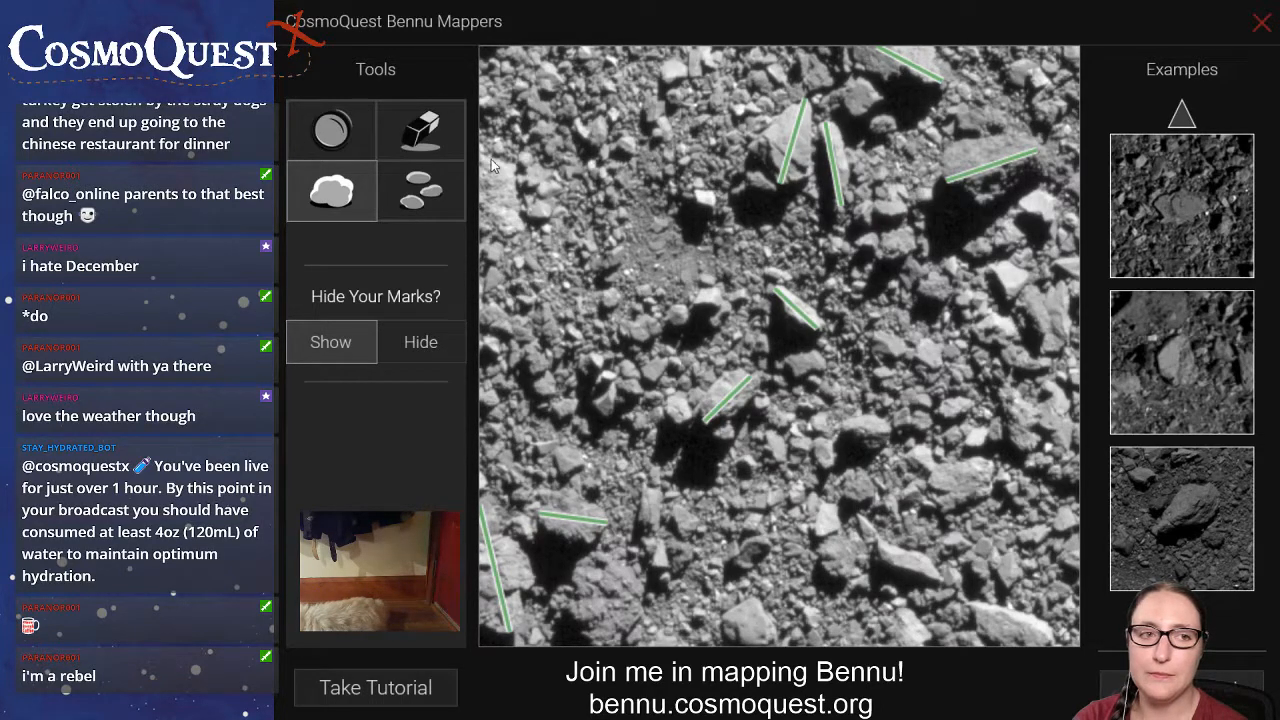
{"action": "left_click_drag", "start_coordinate": [491, 160], "coordinate": [505, 240]}
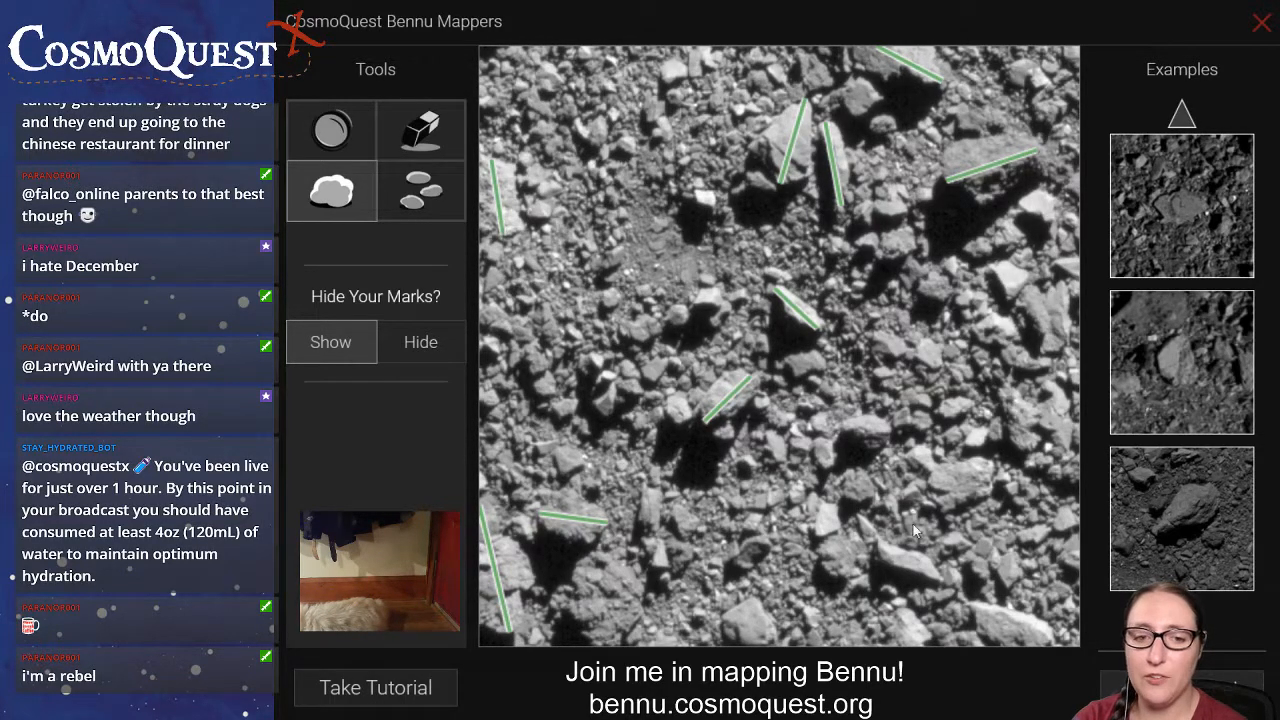
Draw boulder lines on the four boulders in the image's lower-right area, including the bright one at the bottom edge.
{"action": "left_click_drag", "start_coordinate": [879, 551], "coordinate": [939, 573]}
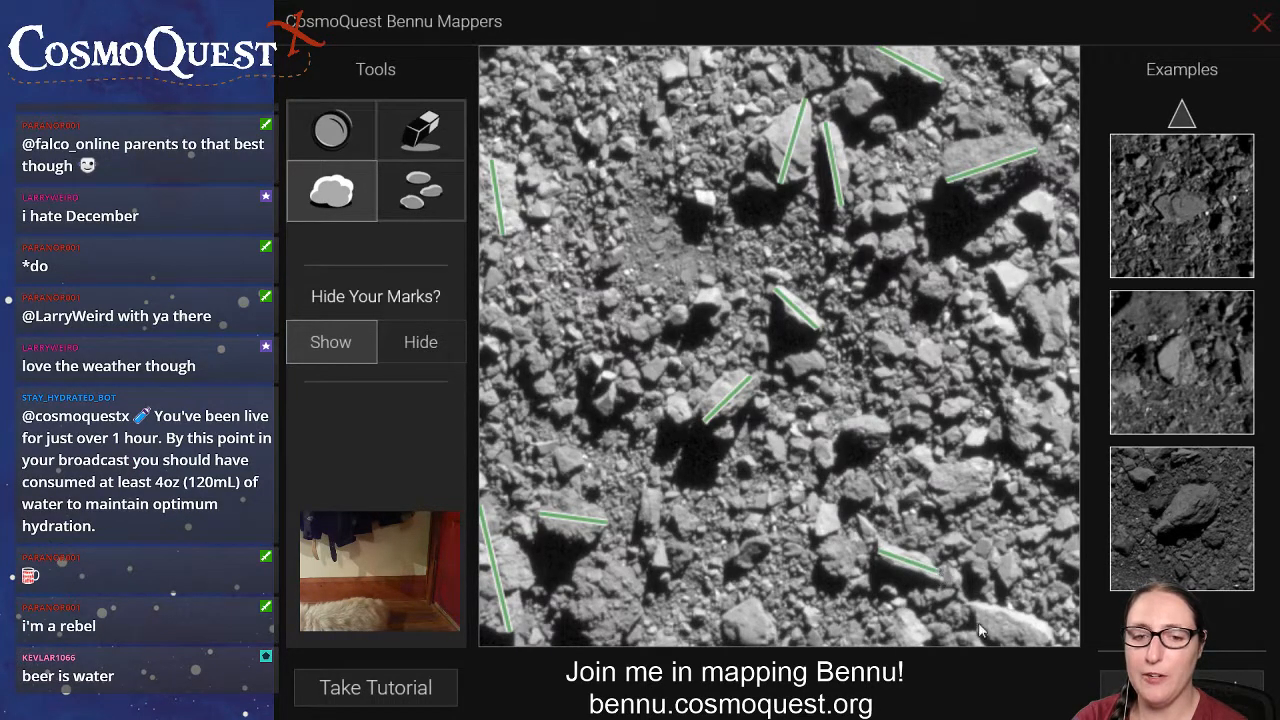
{"action": "left_click_drag", "start_coordinate": [974, 613], "coordinate": [1058, 643]}
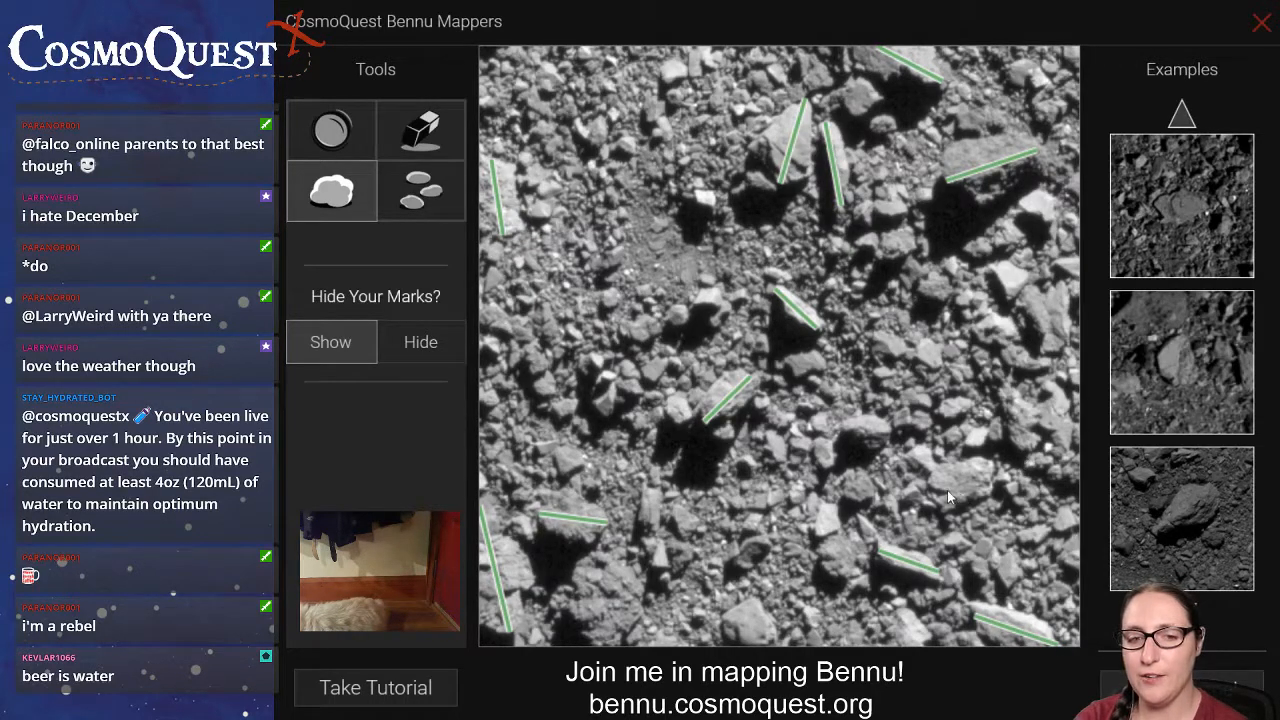
{"action": "left_click_drag", "start_coordinate": [992, 471], "coordinate": [928, 497]}
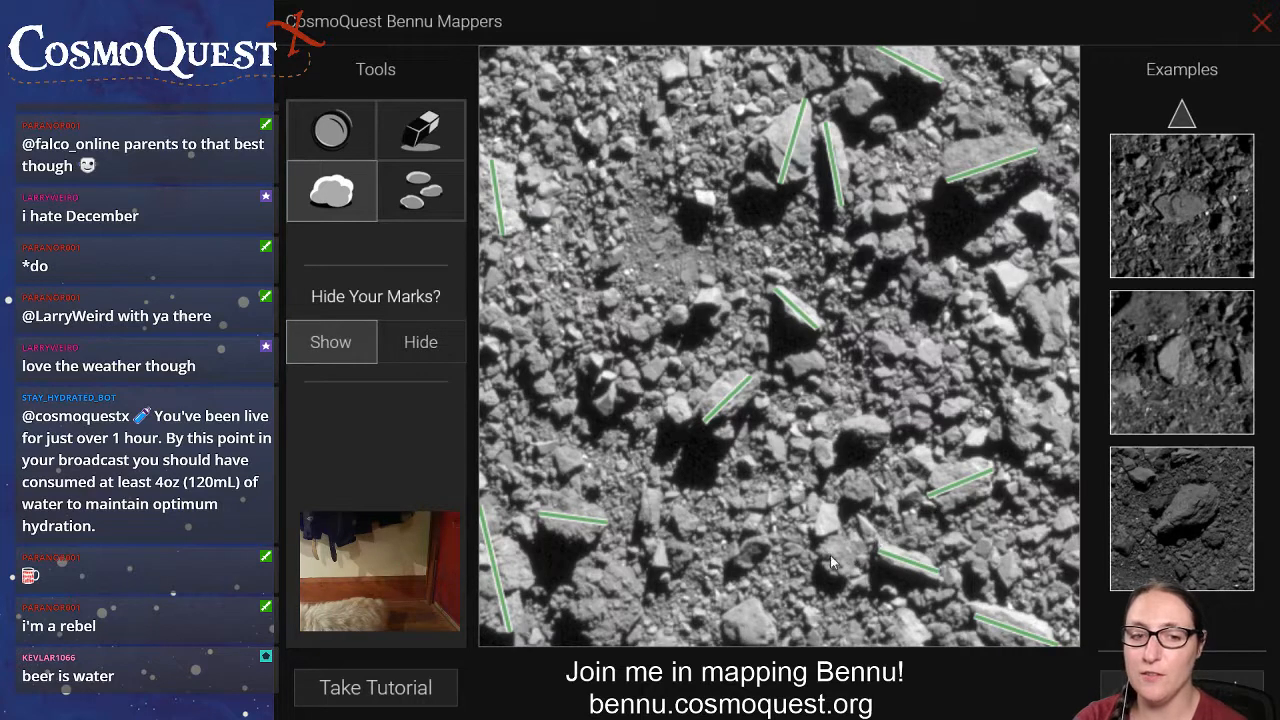
{"action": "left_click_drag", "start_coordinate": [820, 552], "coordinate": [867, 563]}
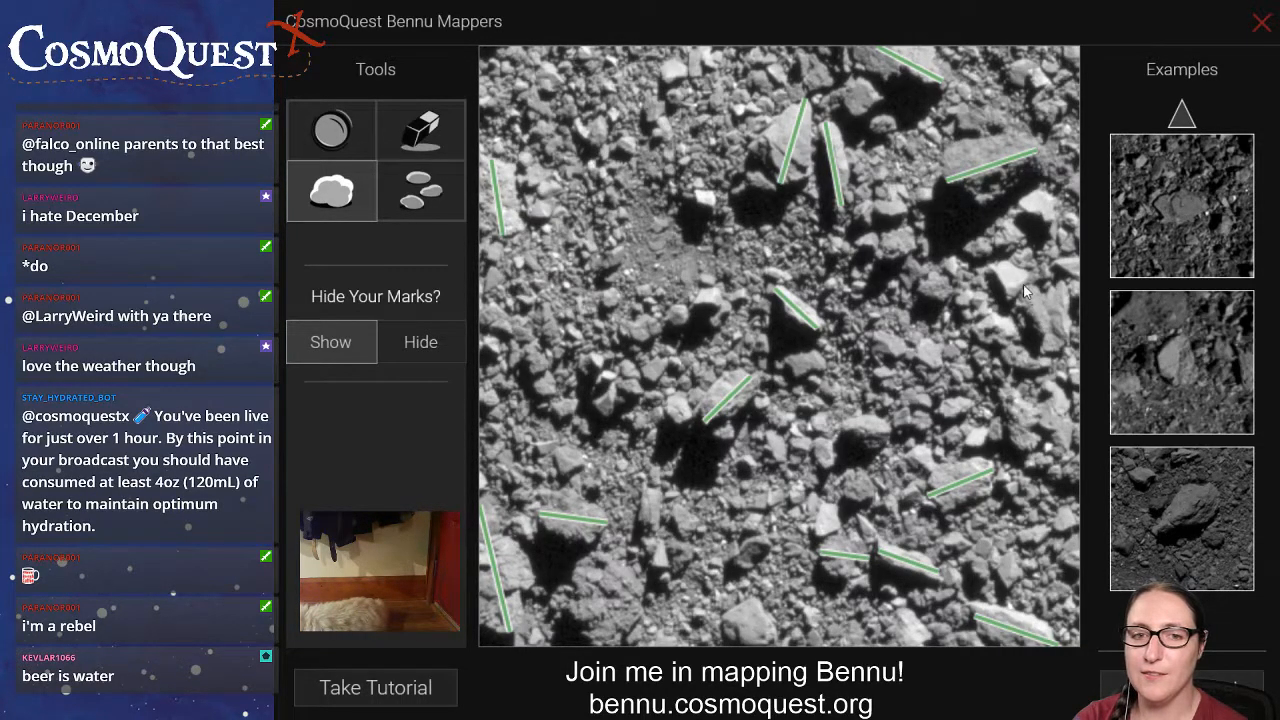
Draw boulder lines on the two adjacent boulders at the image's right edge, the bright one above them, and a small one near the top.
{"action": "left_click_drag", "start_coordinate": [1024, 286], "coordinate": [1043, 338]}
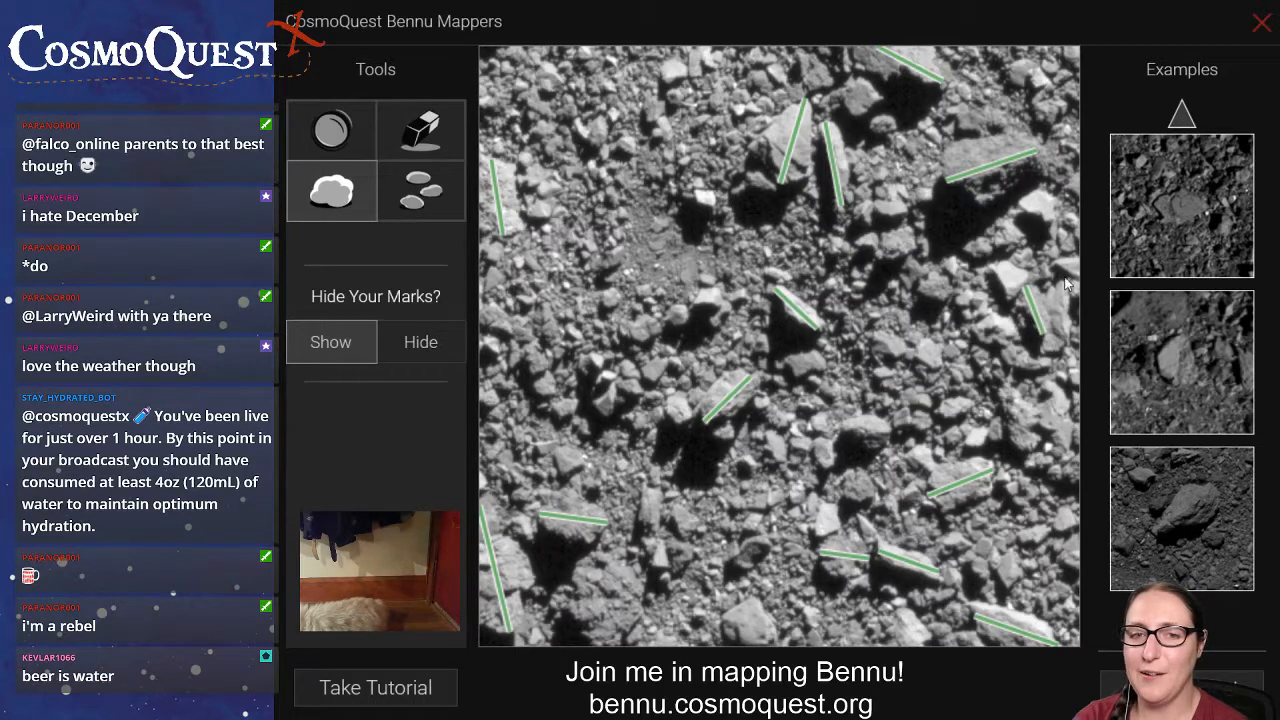
{"action": "left_click_drag", "start_coordinate": [1057, 284], "coordinate": [1069, 345]}
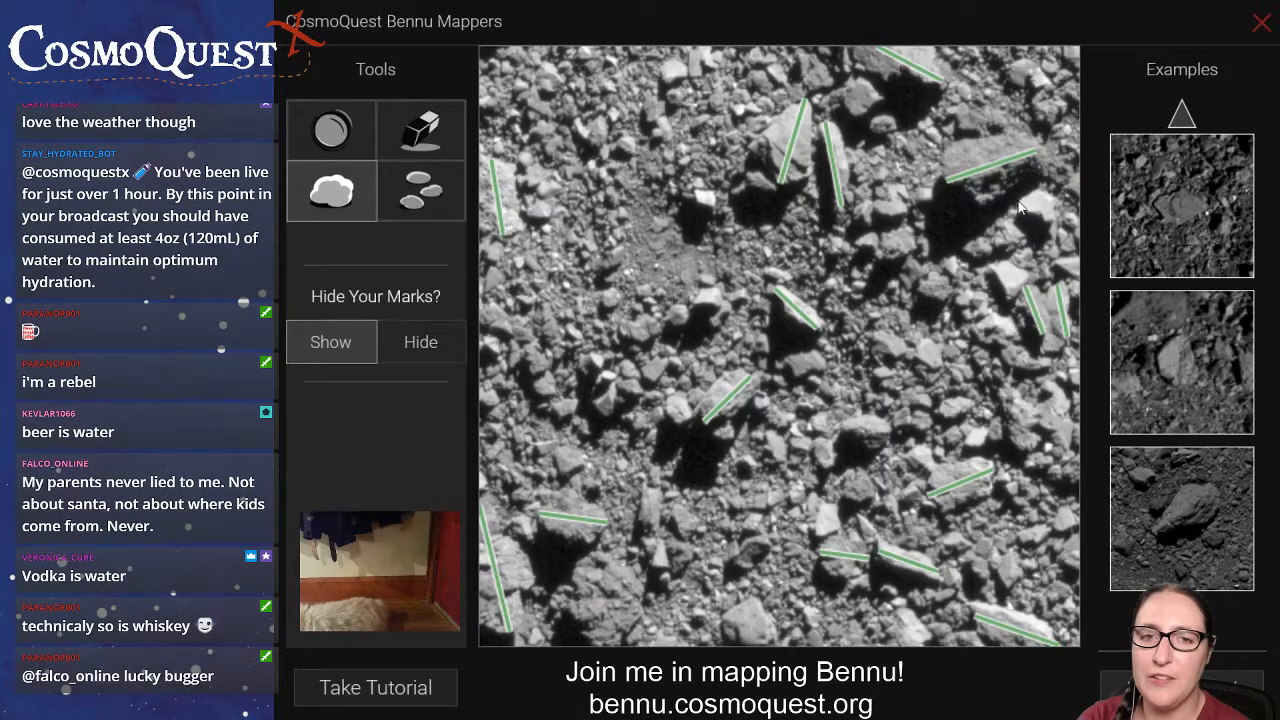
{"action": "left_click_drag", "start_coordinate": [1018, 203], "coordinate": [1056, 206]}
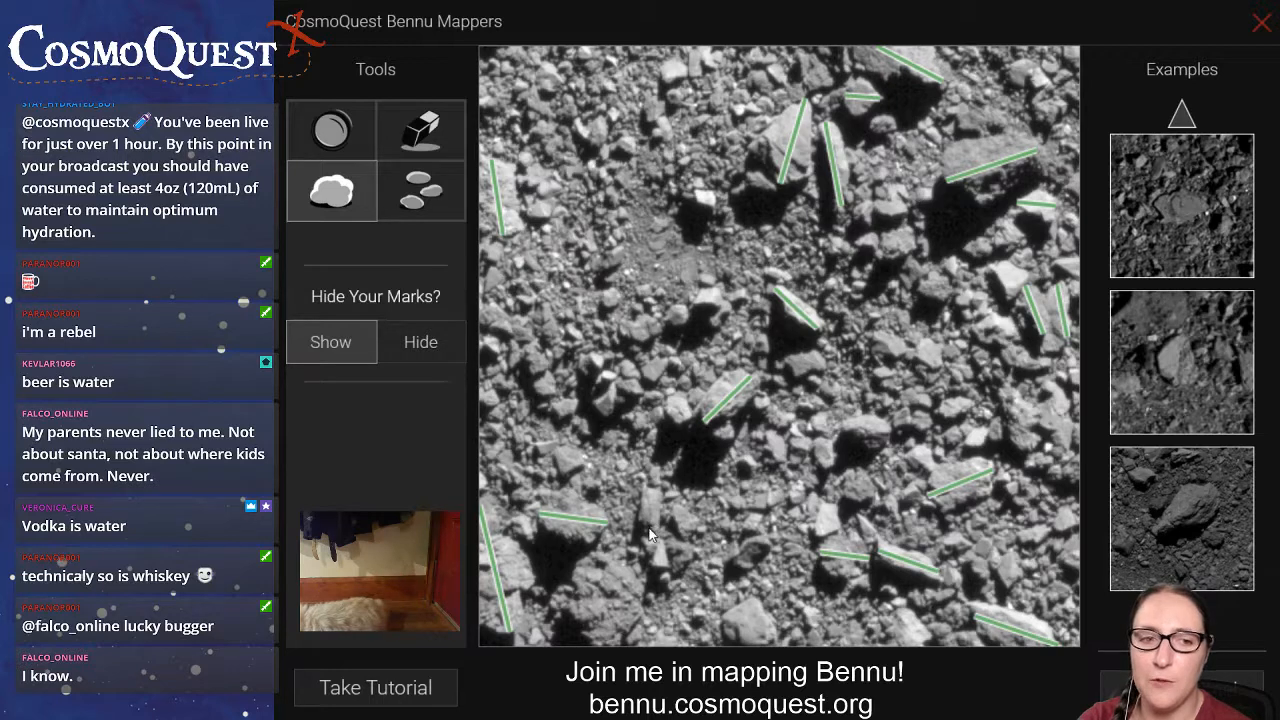
Mark the narrow upright boulder in the lower-left centre, erasing the first line and redrawing it along the rock's length.
{"action": "left_click_drag", "start_coordinate": [649, 530], "coordinate": [648, 484]}
{"action": "left_click", "coordinate": [420, 130]}
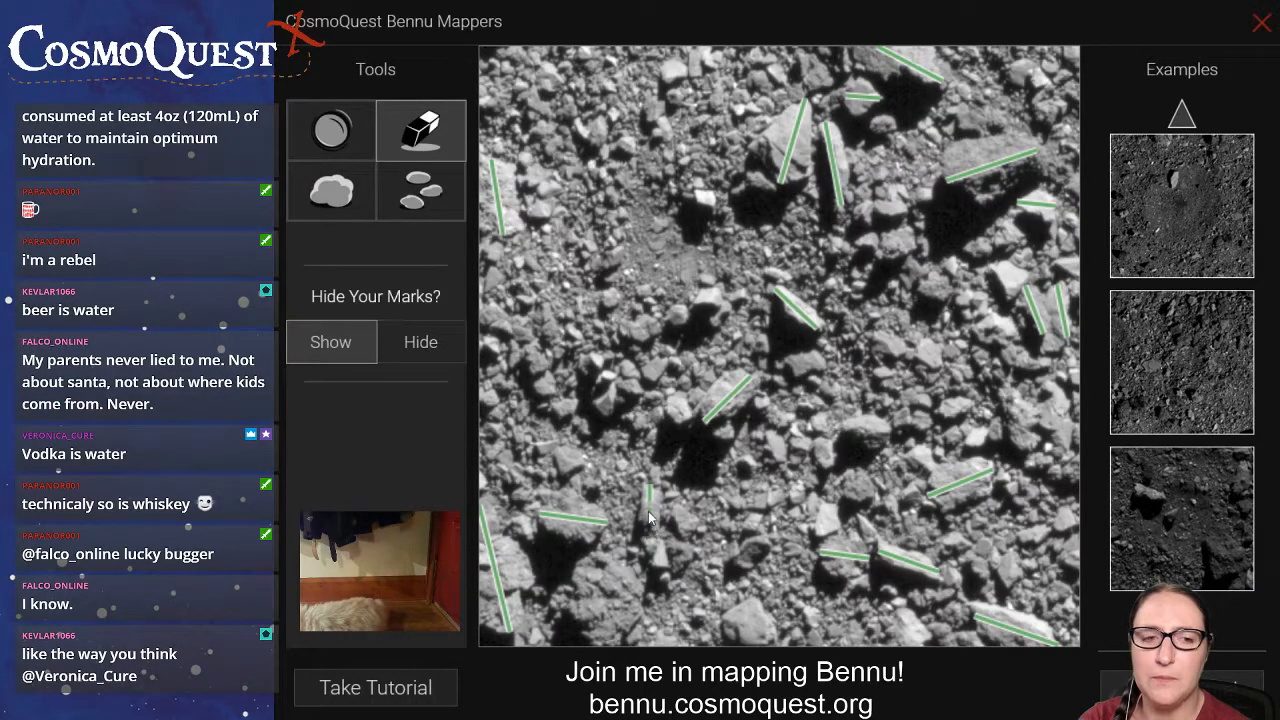
{"action": "left_click", "coordinate": [340, 190]}
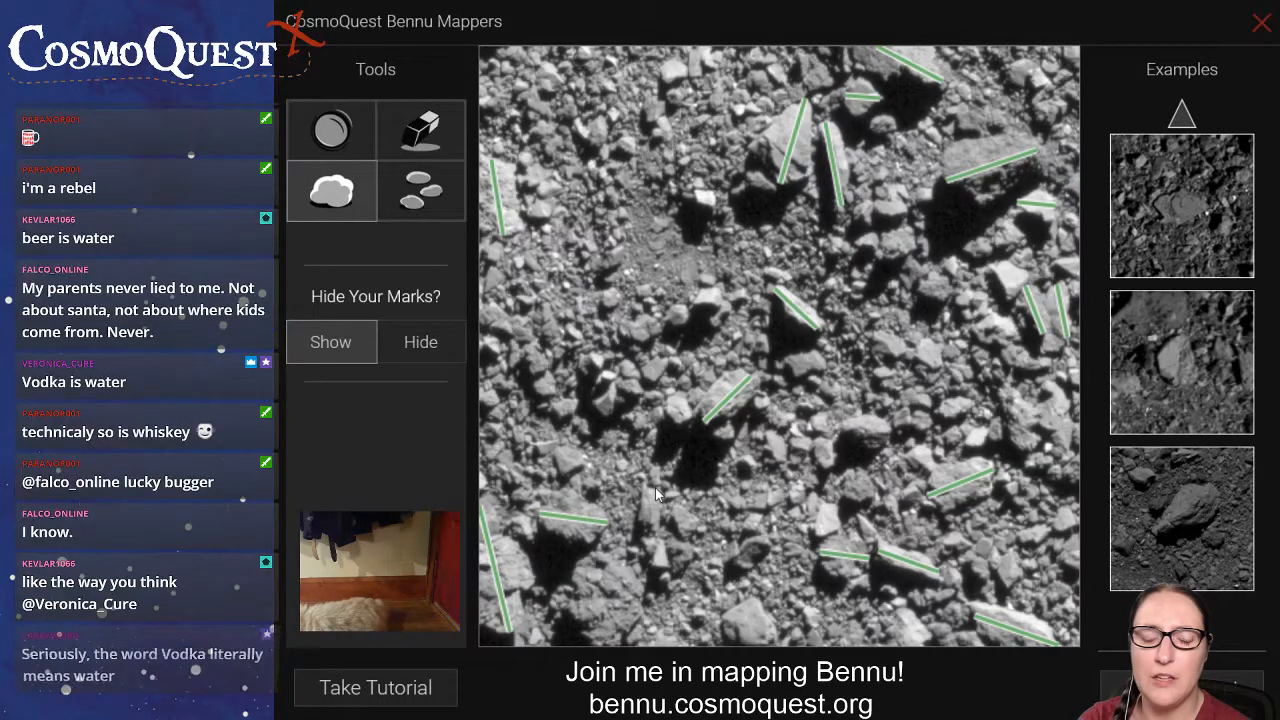
{"action": "left_click_drag", "start_coordinate": [656, 489], "coordinate": [651, 521]}
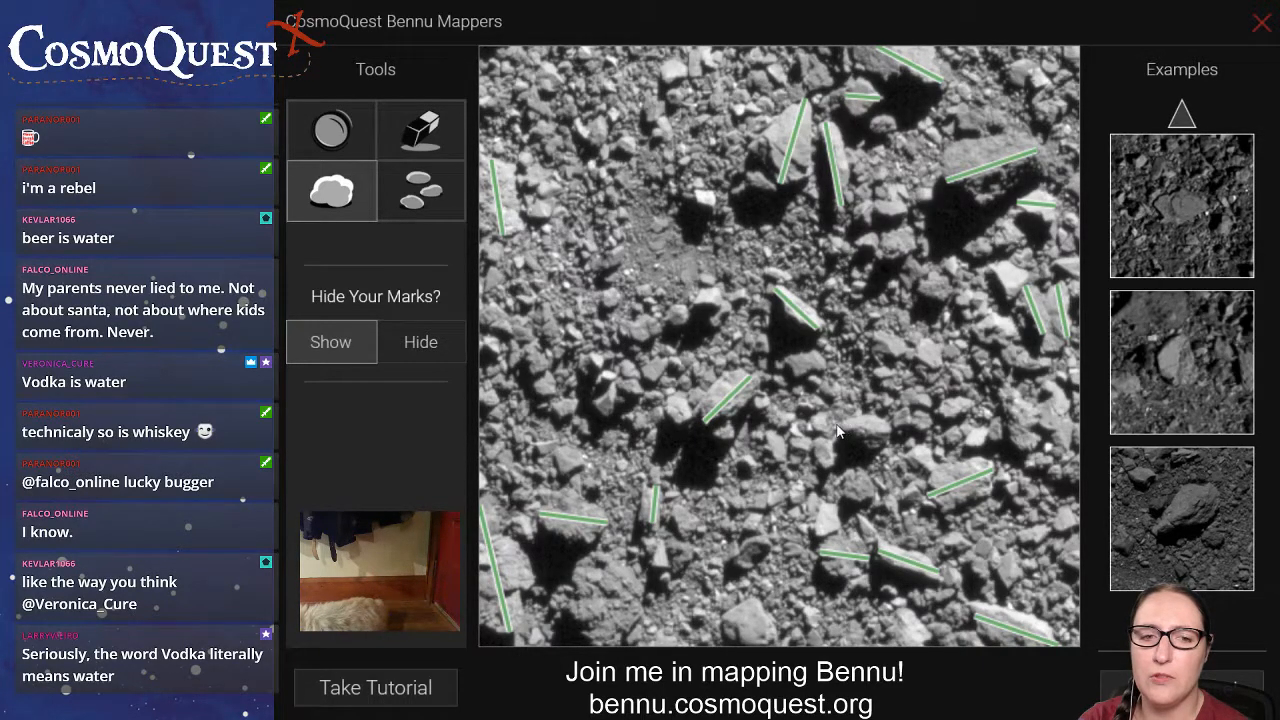
Draw boulder lines on the rock below and right of the image's centre, the one near the right edge, and two along the bottom.
{"action": "left_click_drag", "start_coordinate": [838, 430], "coordinate": [889, 433]}
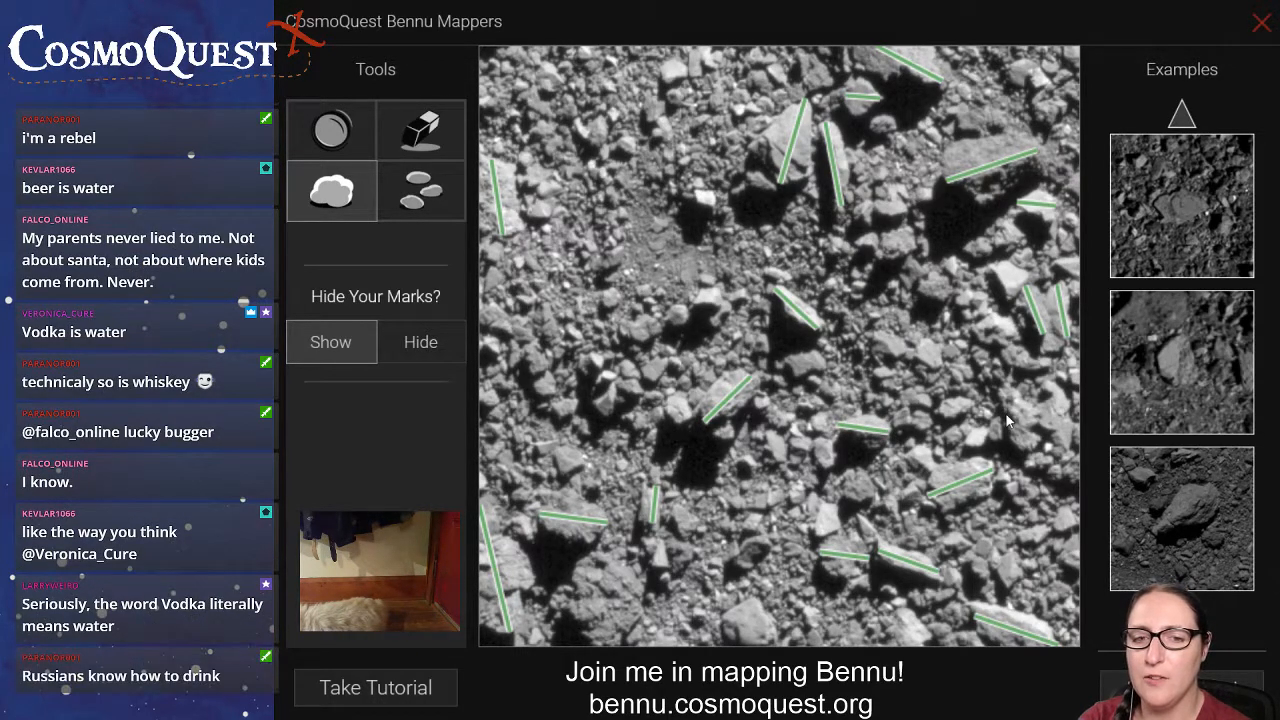
{"action": "left_click_drag", "start_coordinate": [1006, 417], "coordinate": [1066, 415]}
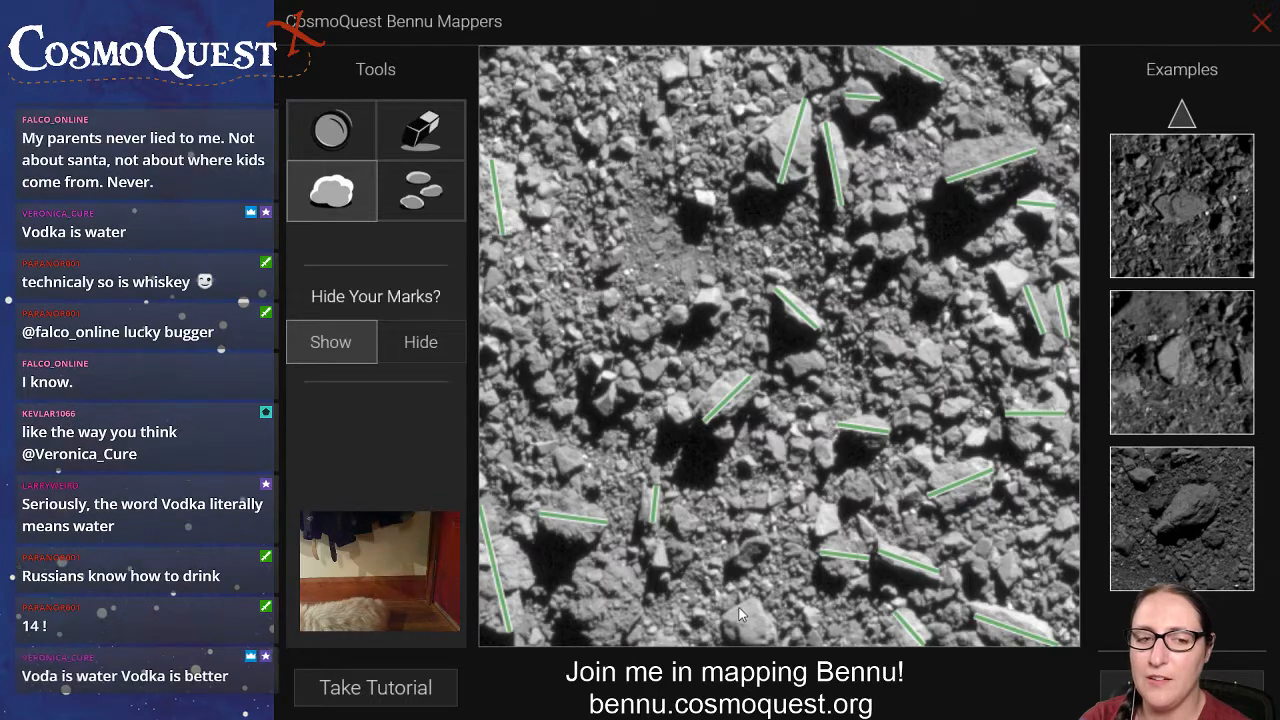
{"action": "left_click_drag", "start_coordinate": [746, 627], "coordinate": [766, 641]}
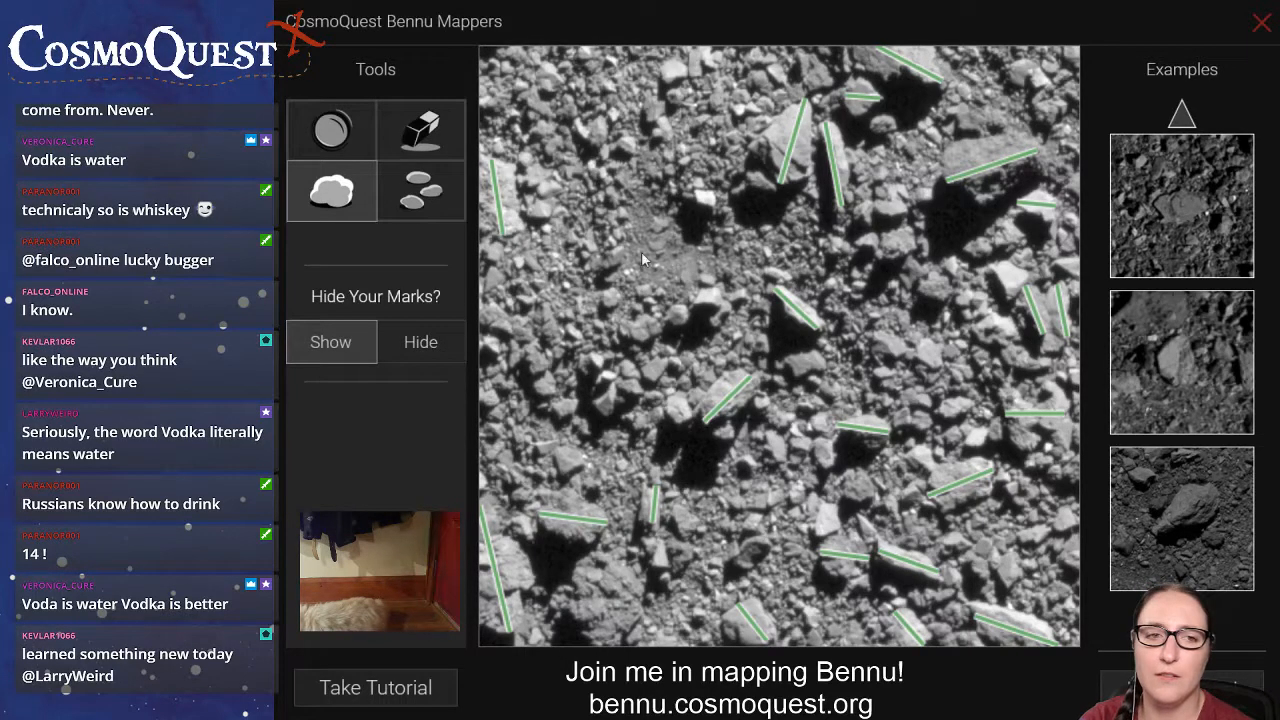
Draw a crater circle around the smooth depression left of the image's upper centre, and switch to the small-rock marking tool.
{"action": "left_click", "coordinate": [333, 132]}
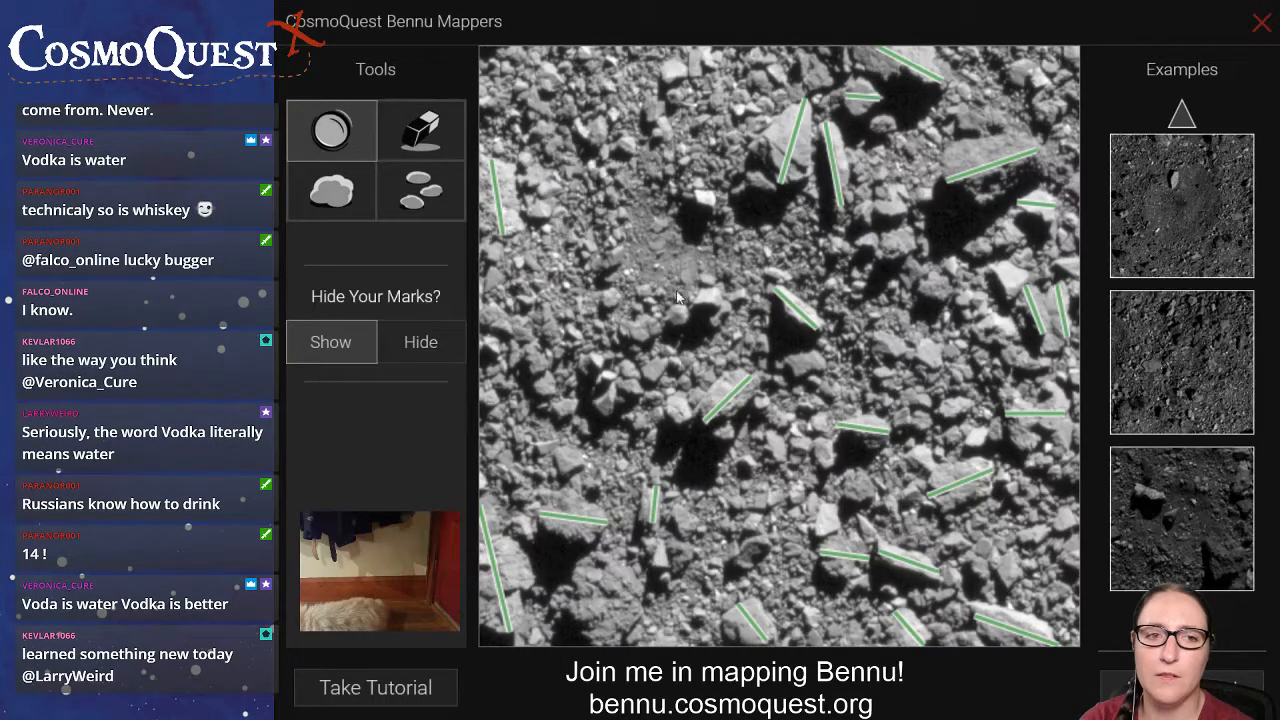
{"action": "left_click_drag", "start_coordinate": [695, 298], "coordinate": [643, 228]}
{"action": "left_click", "coordinate": [331, 191]}
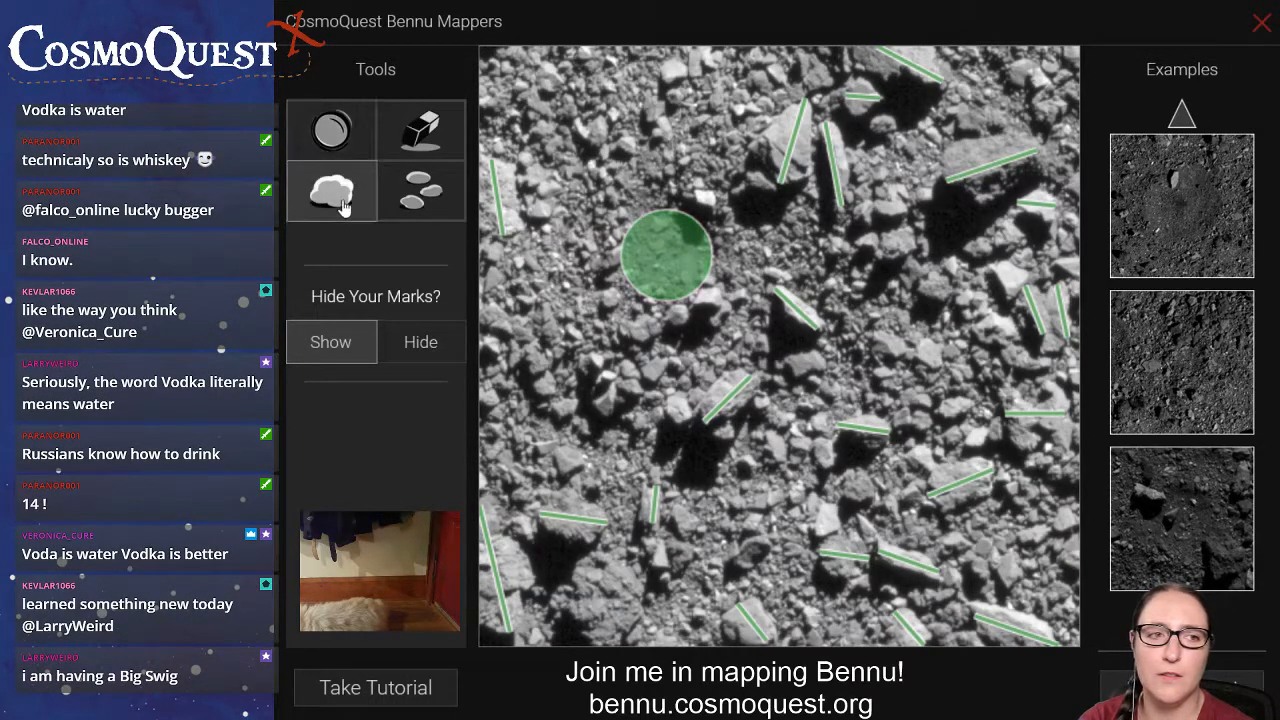
{"action": "left_click", "coordinate": [396, 192]}
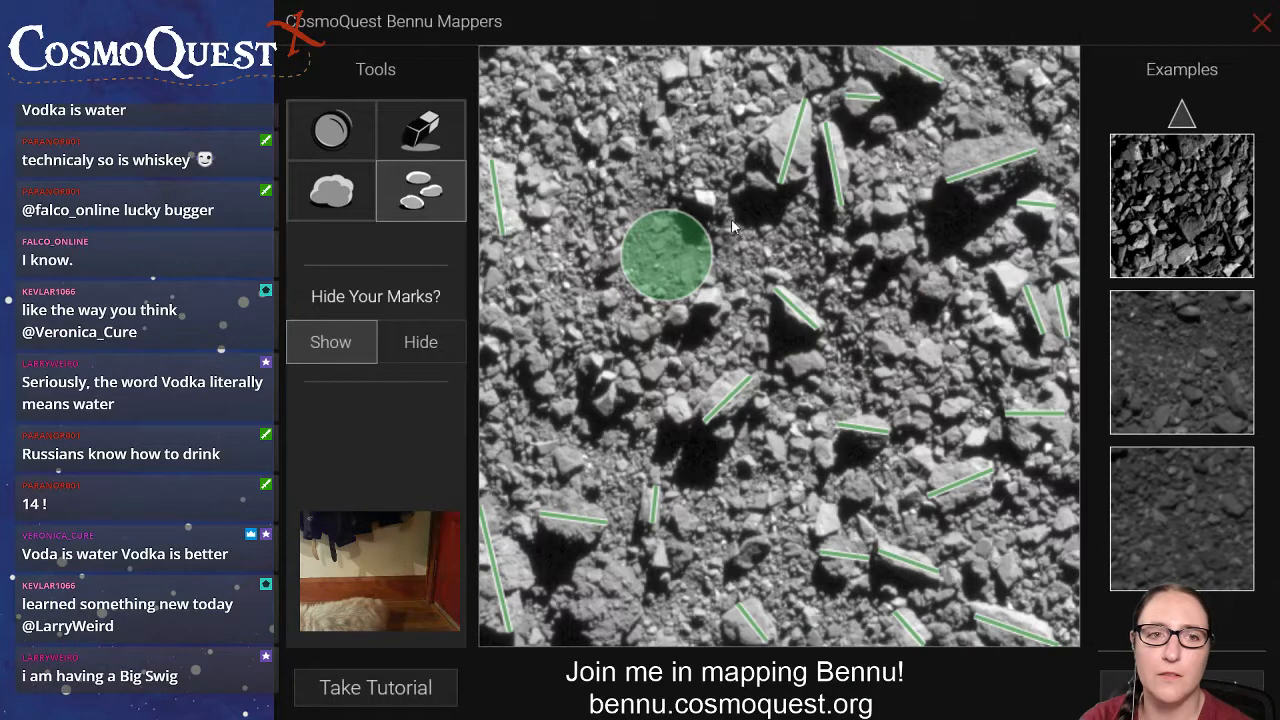
Mark small rocks with dots above the crater circle, beside the upper-left boulder line, and in a group near the image's top.
{"action": "left_click", "coordinate": [706, 199]}
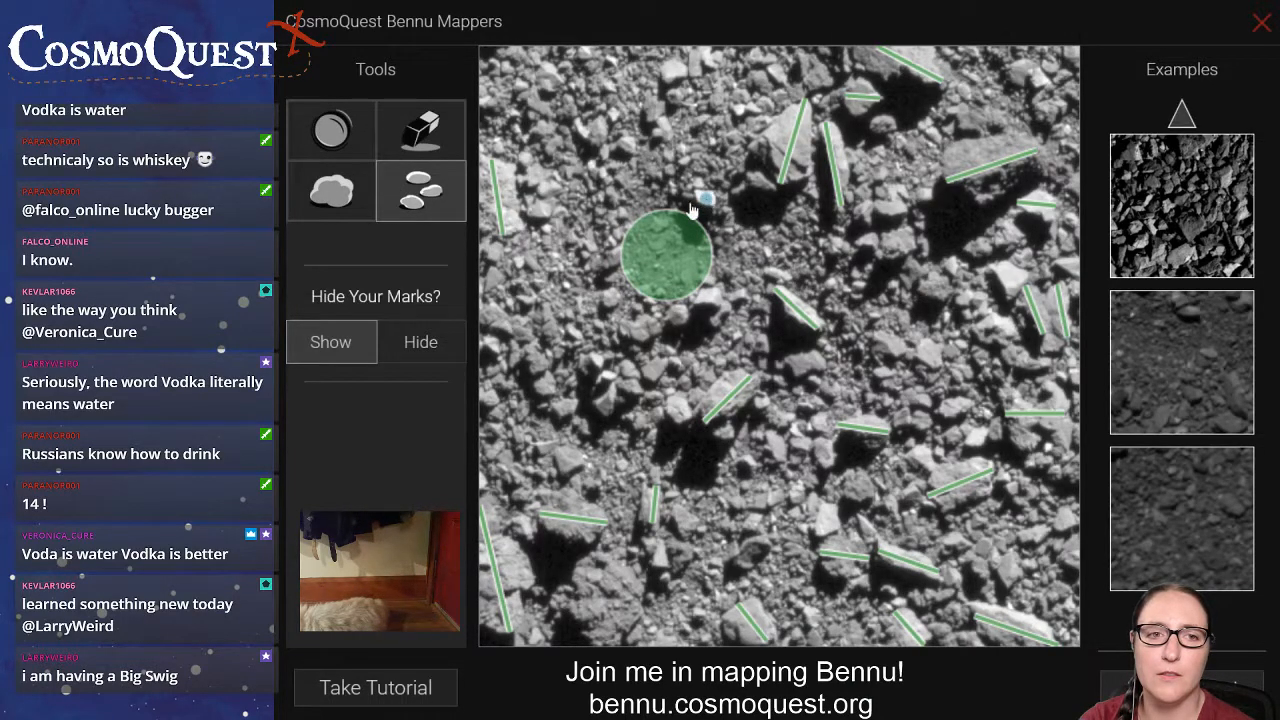
{"action": "left_click", "coordinate": [538, 212]}
{"action": "left_click", "coordinate": [694, 67]}
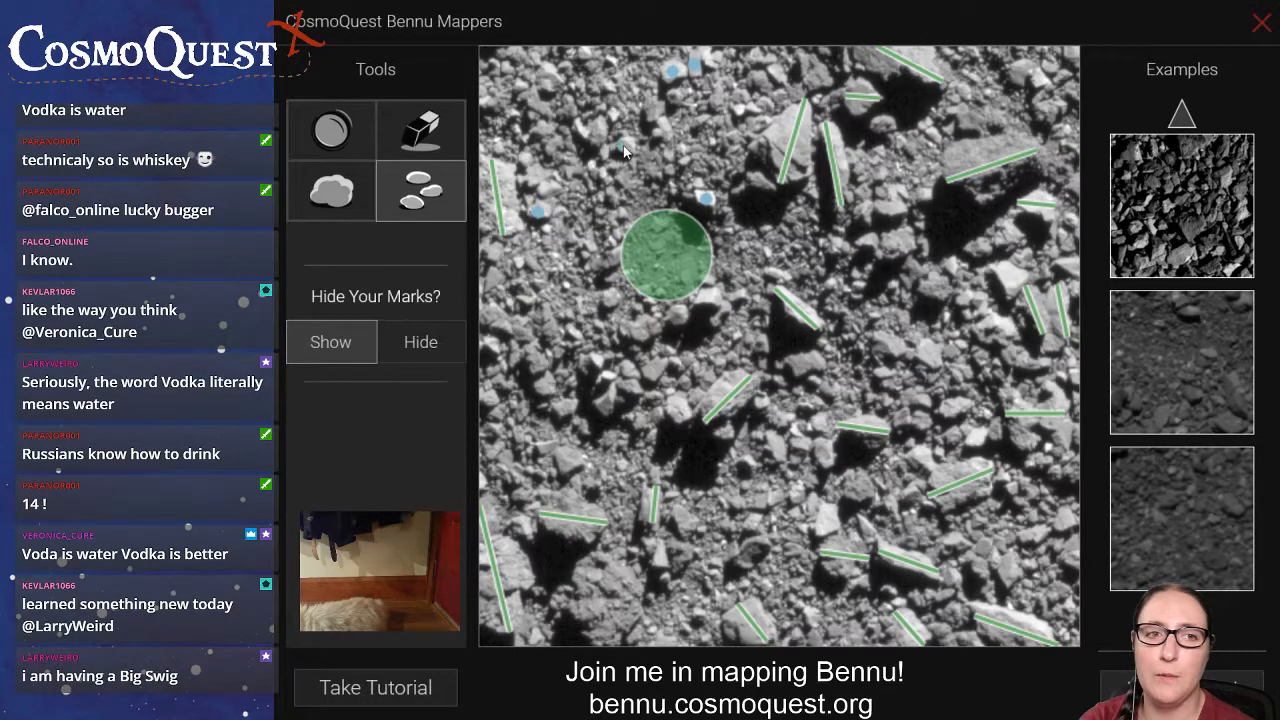
{"action": "left_click", "coordinate": [666, 132]}
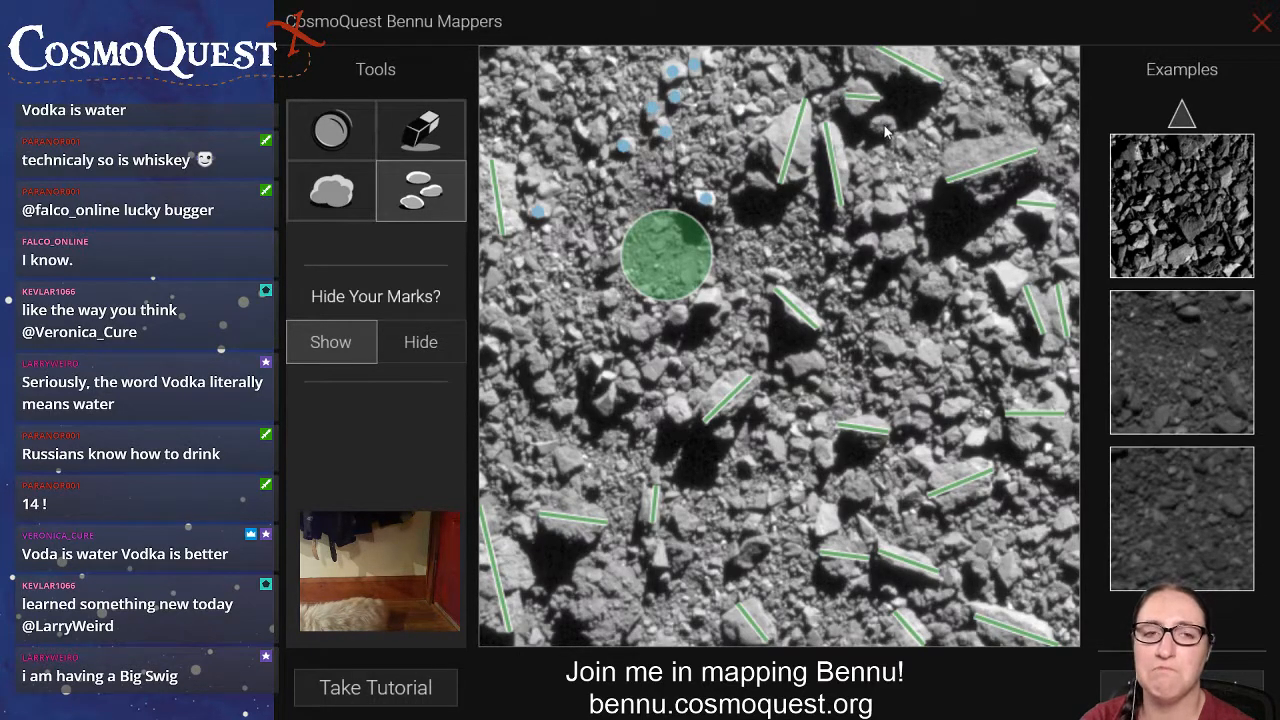
Place small-rock dots right of the two large upper-centre boulders and in the open patch right of the image's centre.
{"action": "left_click", "coordinate": [862, 212]}
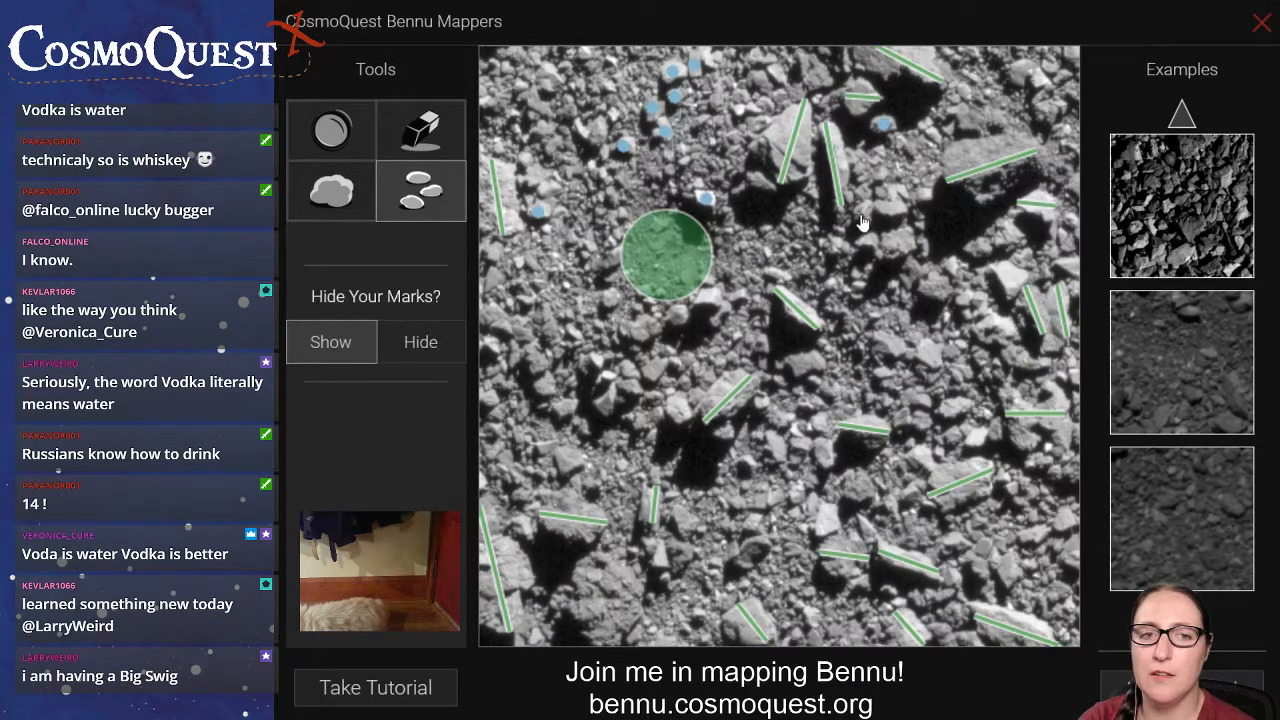
{"action": "left_click", "coordinate": [866, 243]}
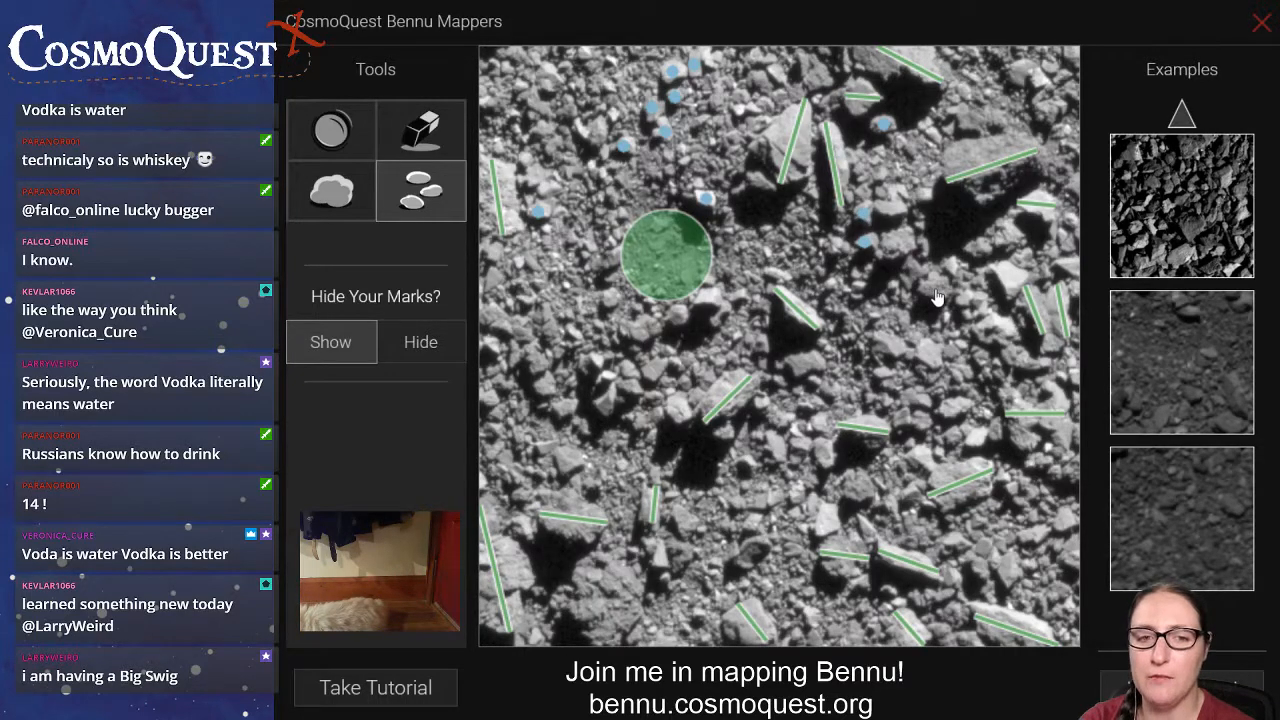
{"action": "left_click", "coordinate": [928, 355]}
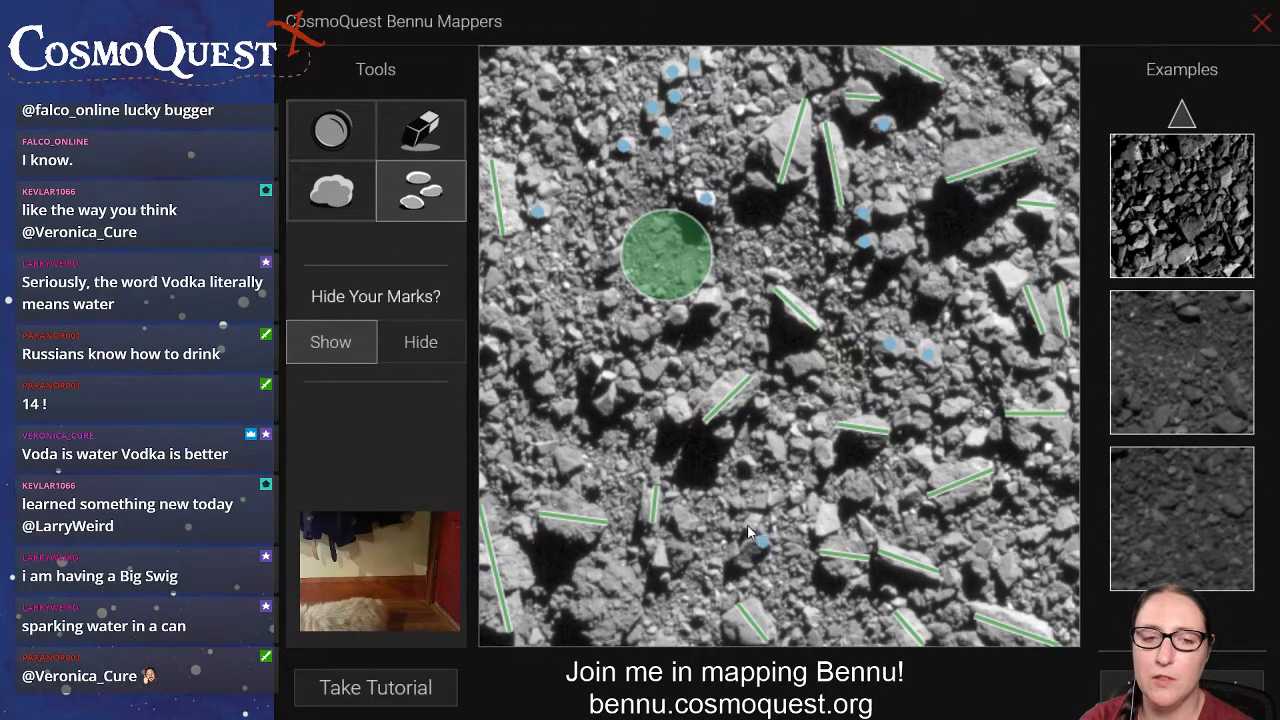
Dot the small rocks around the short upright boulder line in the lower centre and those up to just below the image's centre.
{"action": "left_click", "coordinate": [655, 551]}
{"action": "left_click", "coordinate": [686, 524]}
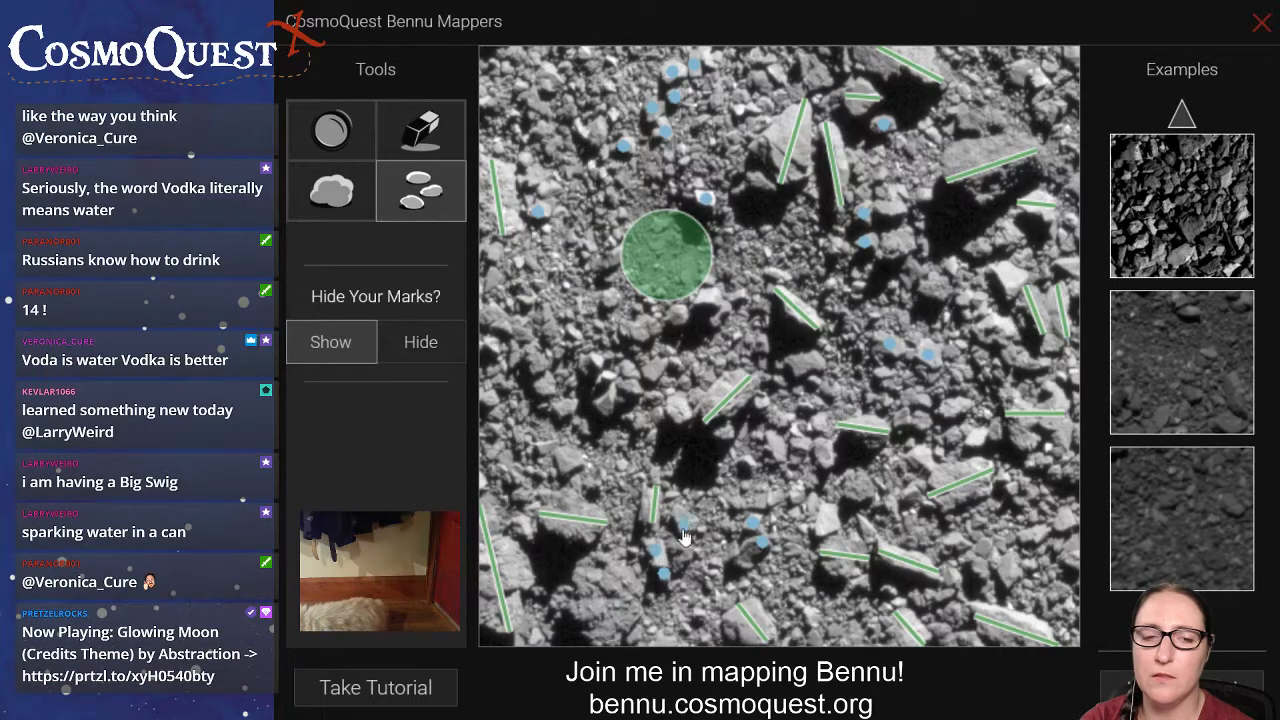
{"action": "left_click", "coordinate": [754, 437]}
{"action": "left_click", "coordinate": [762, 401]}
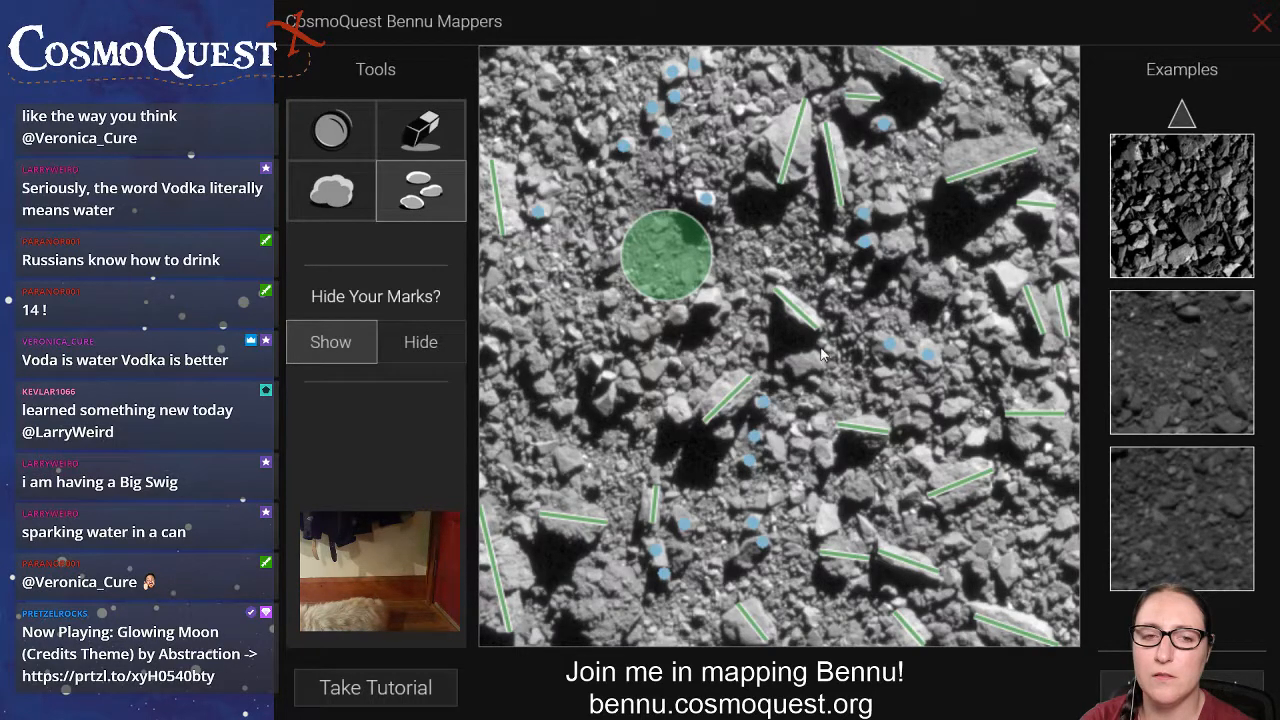
{"action": "left_click", "coordinate": [813, 378]}
{"action": "left_click", "coordinate": [829, 386]}
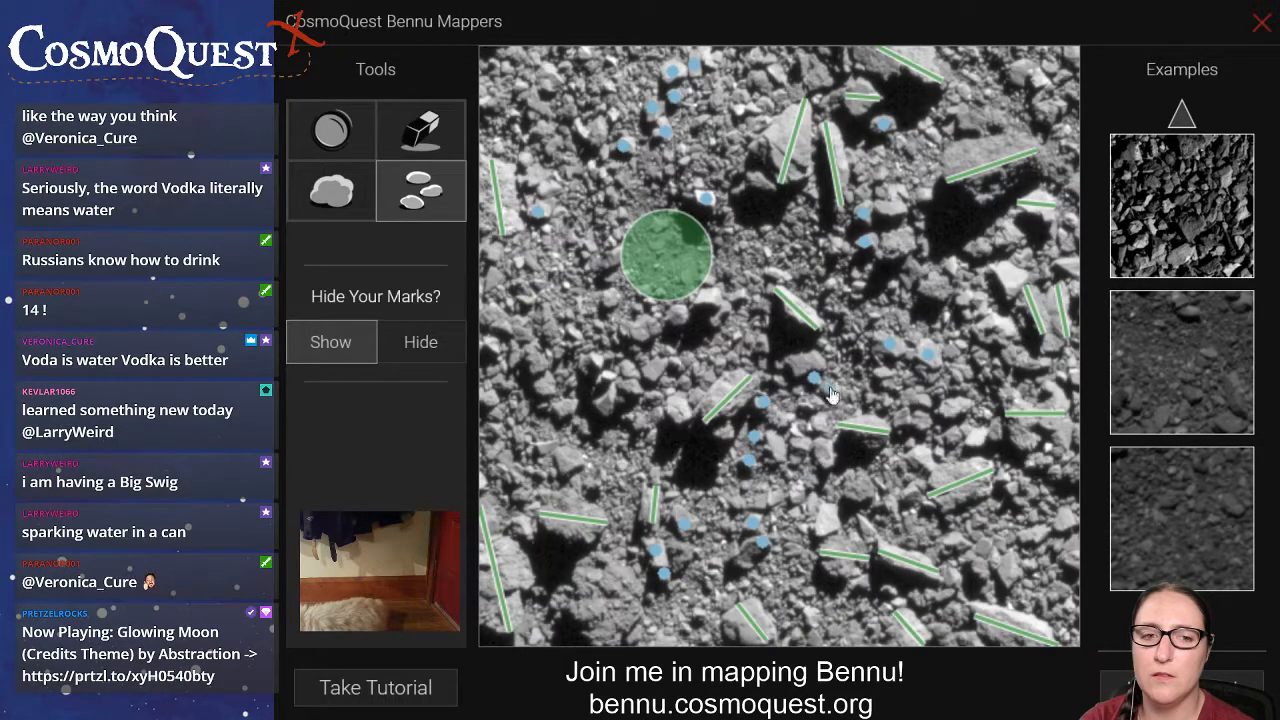
Dot the cluster of small rocks below the crater circle, above and left of the central diagonal boulder line.
{"action": "left_click", "coordinate": [757, 347]}
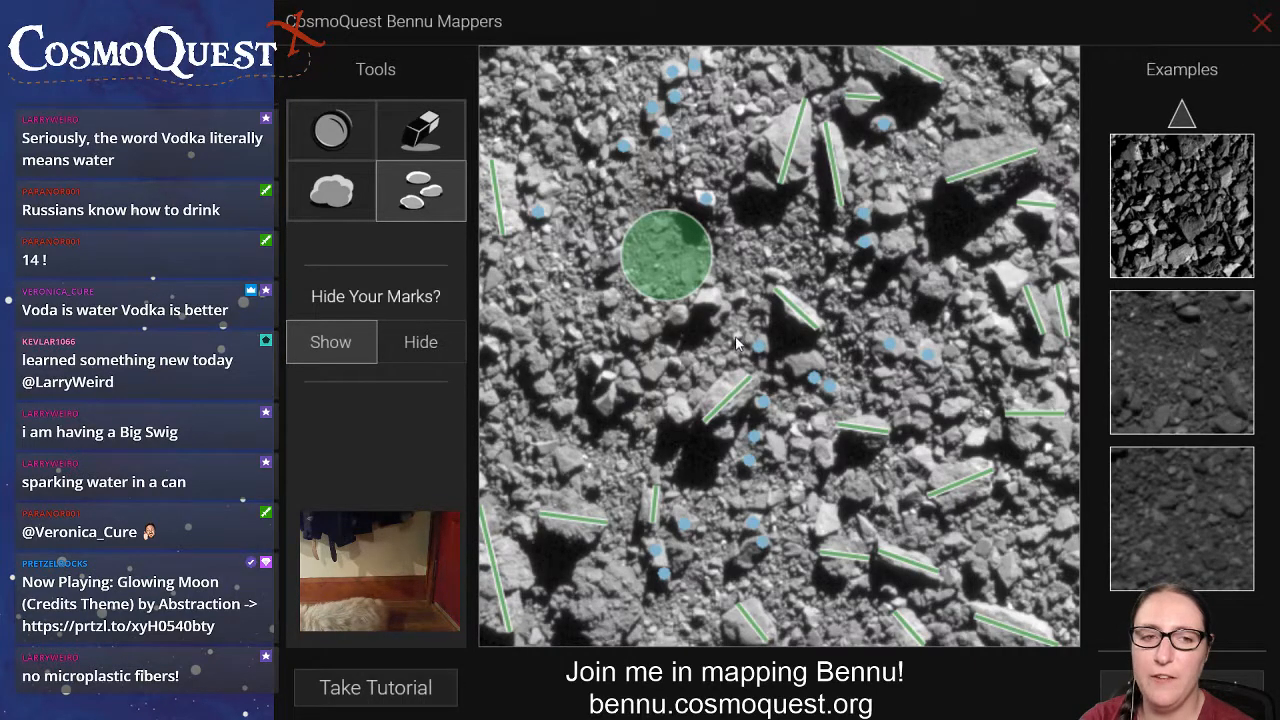
{"action": "left_click", "coordinate": [736, 337]}
{"action": "left_click", "coordinate": [720, 362]}
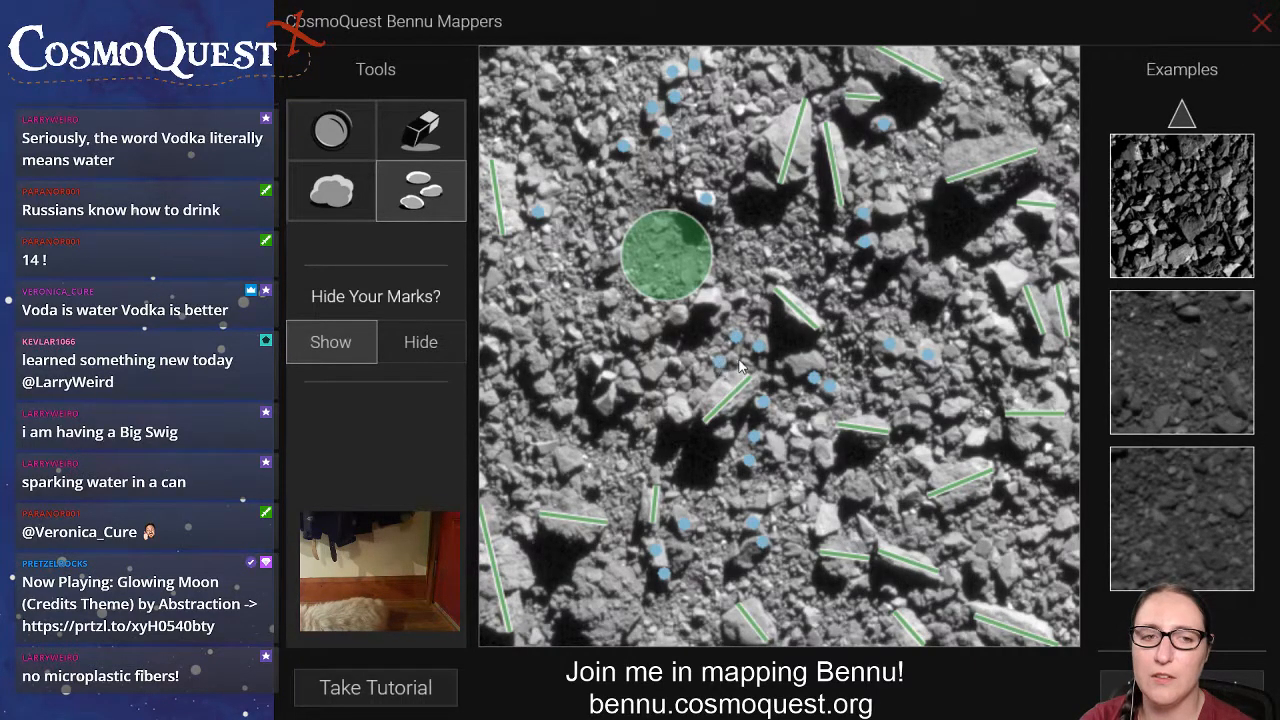
{"action": "left_click", "coordinate": [733, 357]}
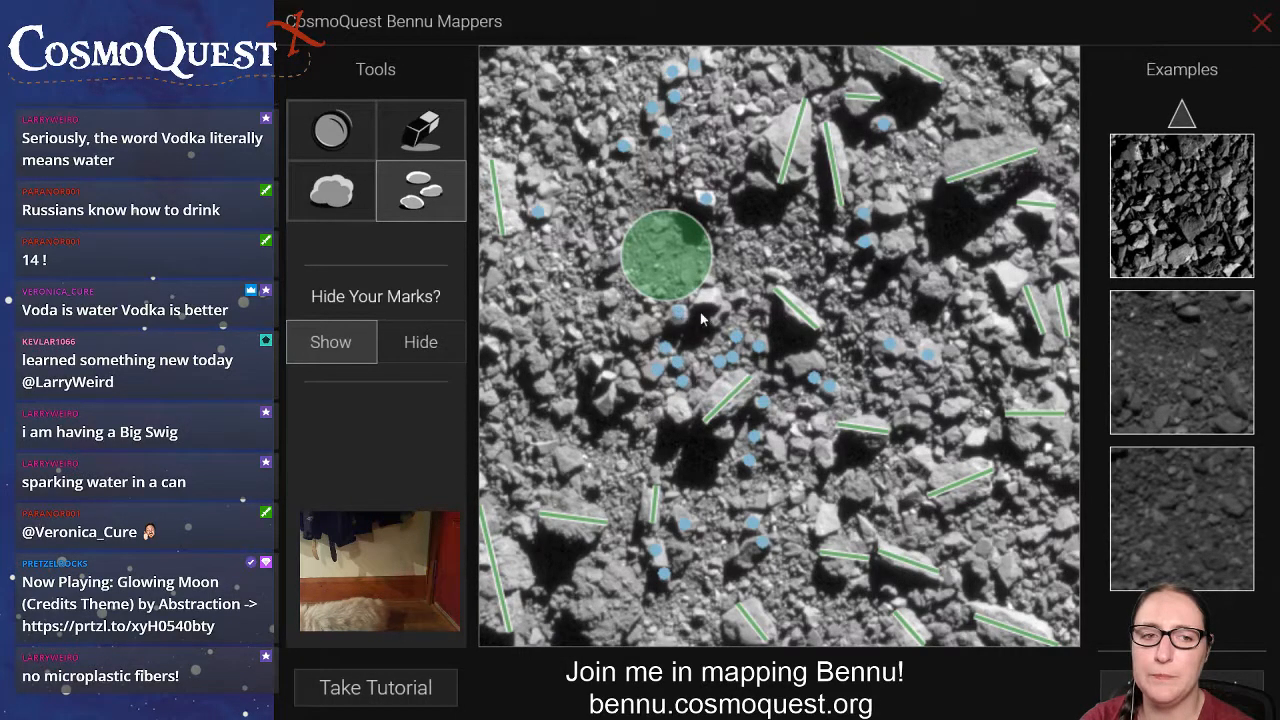
{"action": "left_click", "coordinate": [628, 365]}
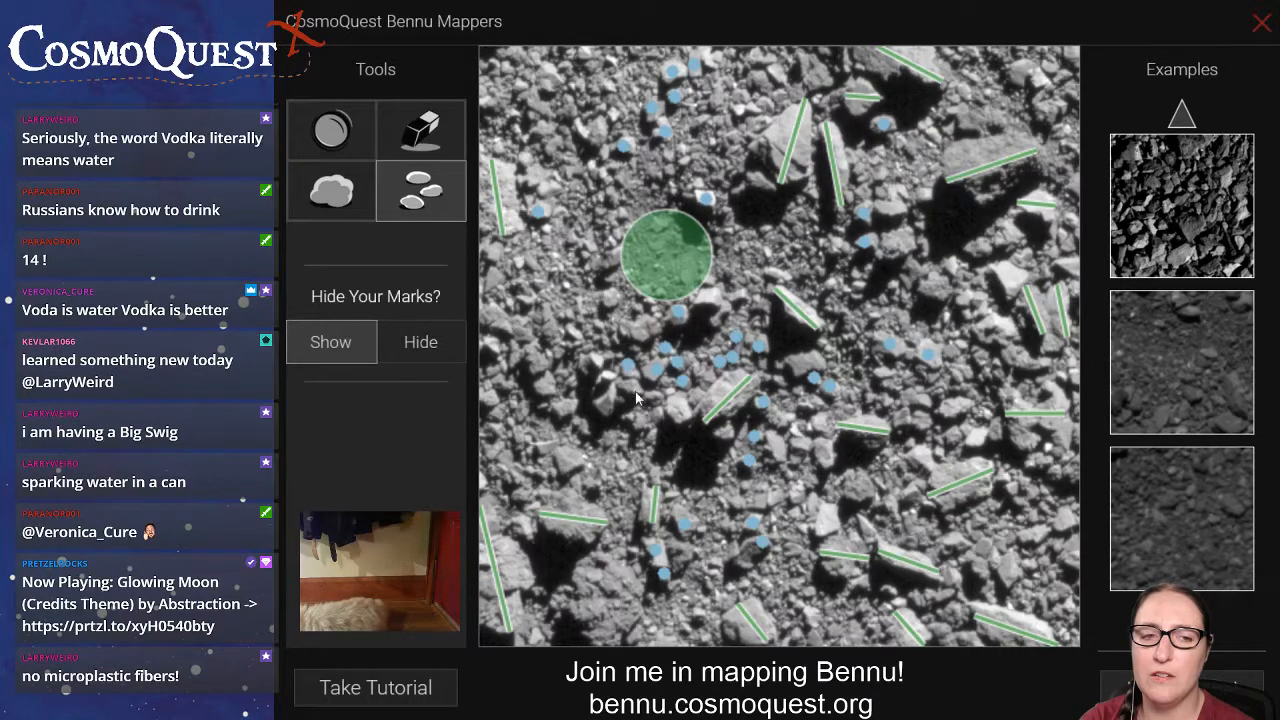
{"action": "left_click", "coordinate": [633, 388]}
{"action": "left_click", "coordinate": [651, 396]}
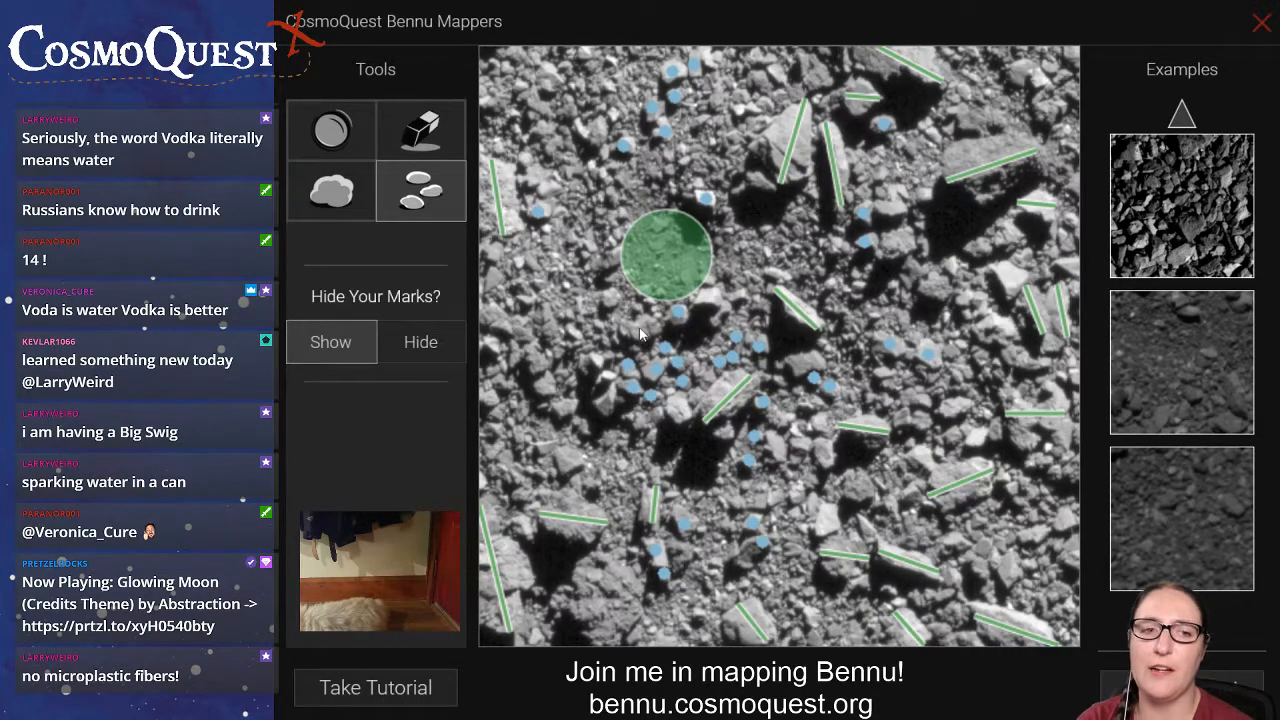
Mark the small rocks left of the crater circle and the bright ones above and left of the large upper-centre boulder.
{"action": "left_click", "coordinate": [588, 246]}
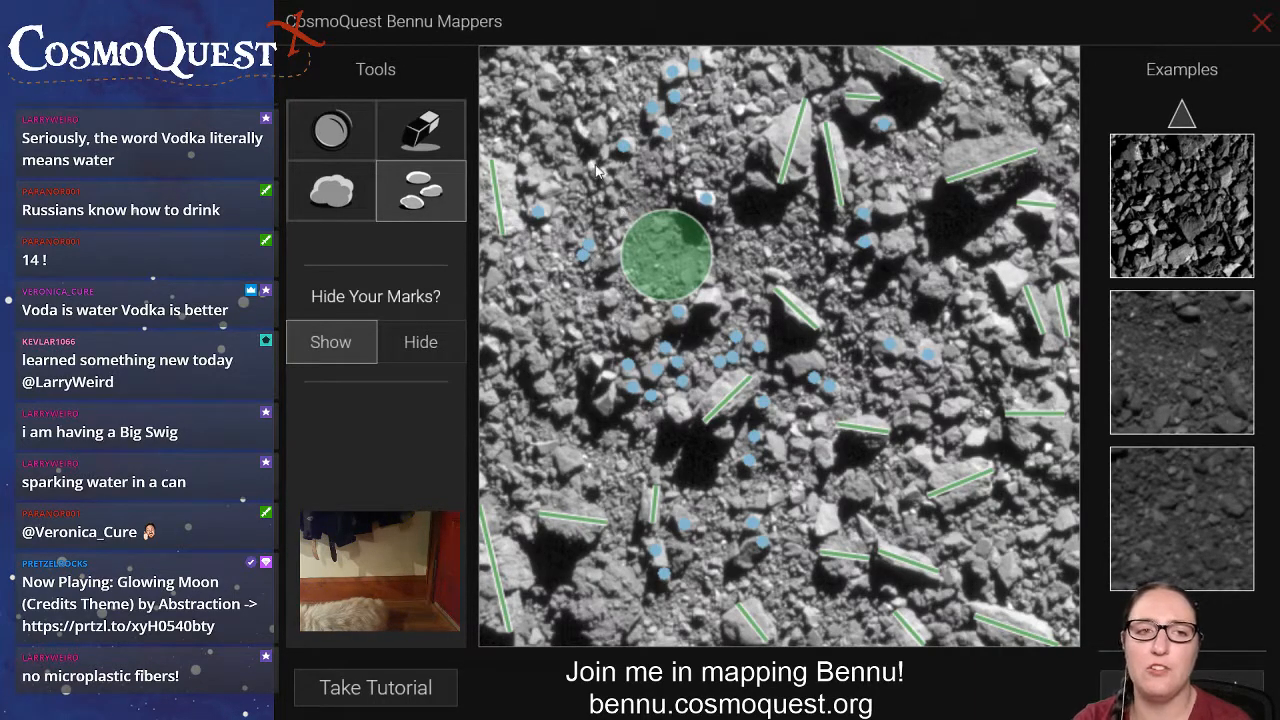
{"action": "left_click", "coordinate": [757, 106]}
{"action": "left_click", "coordinate": [740, 108]}
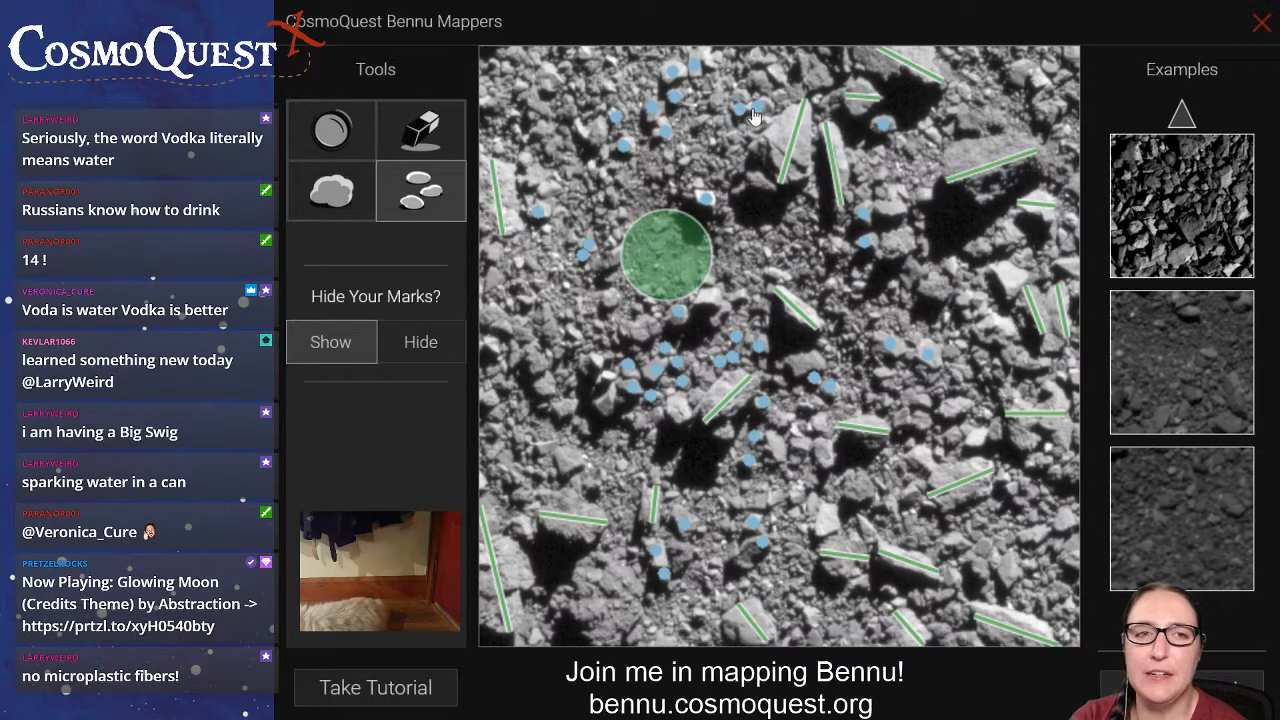
{"action": "left_click", "coordinate": [776, 72]}
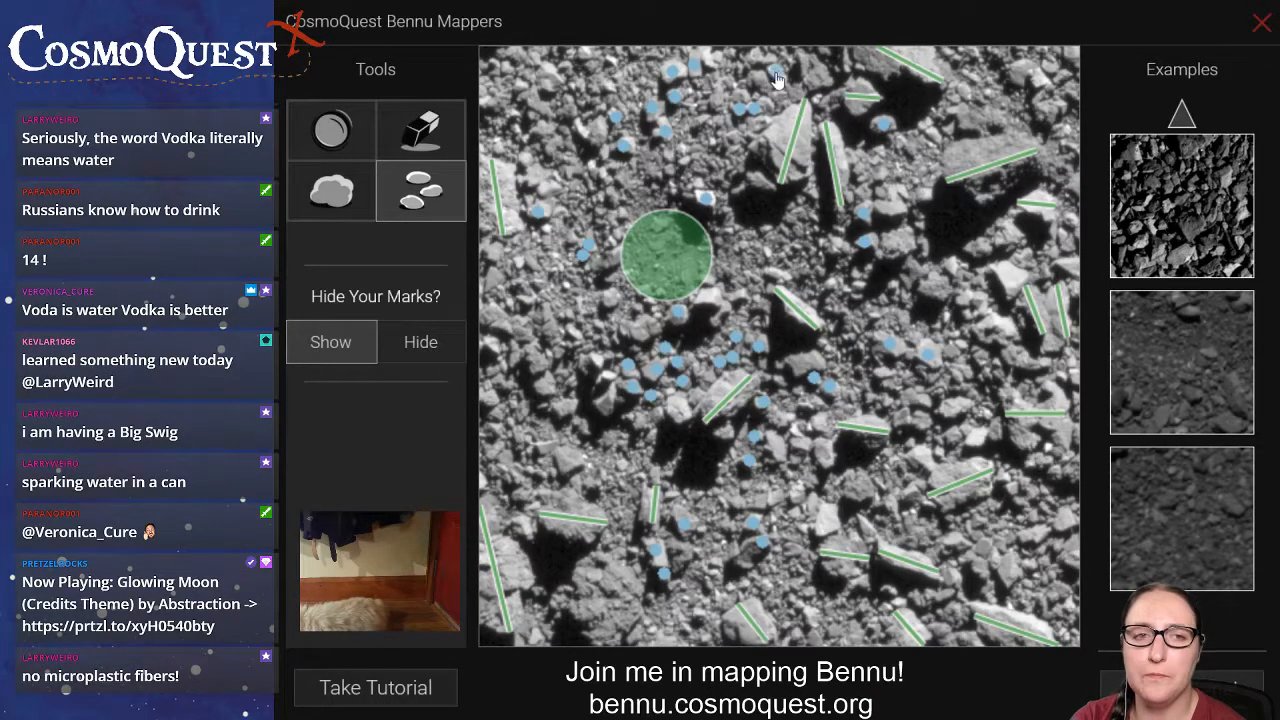
Place small-rock dots across the image's upper-right corner, above the long boulder line, and one further down the right edge.
{"action": "left_click", "coordinate": [967, 124]}
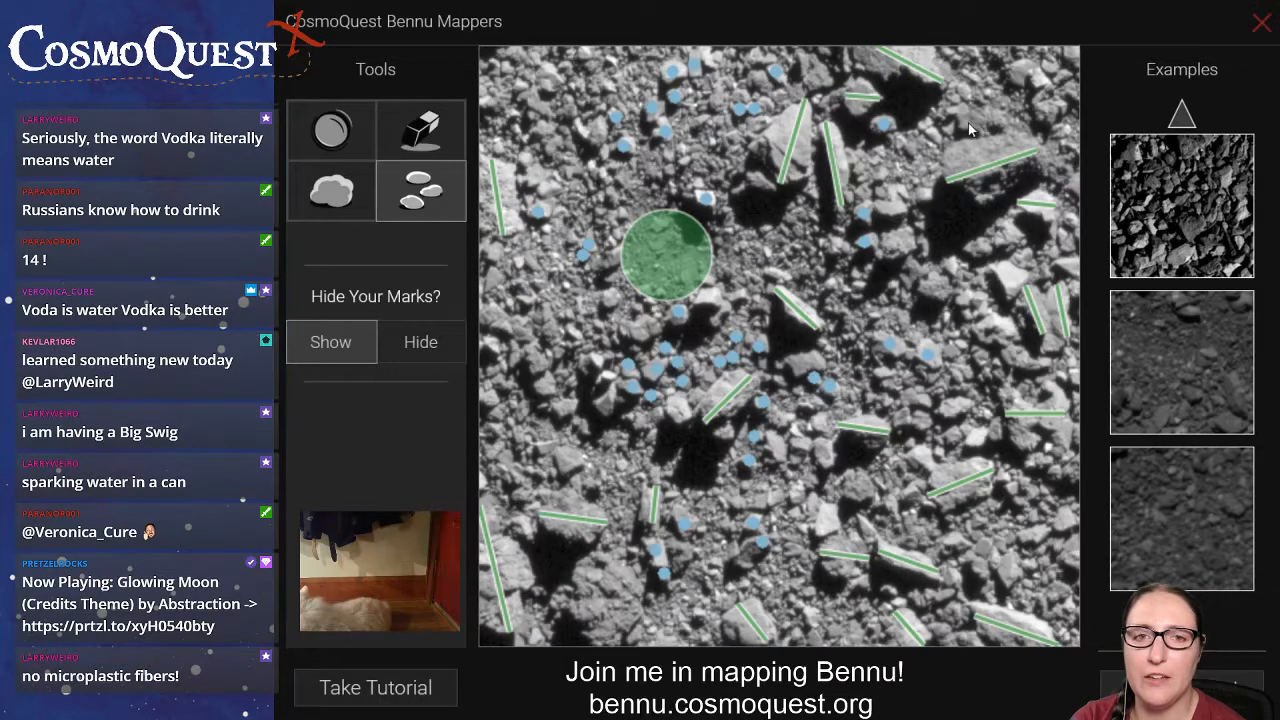
{"action": "left_click", "coordinate": [1020, 74]}
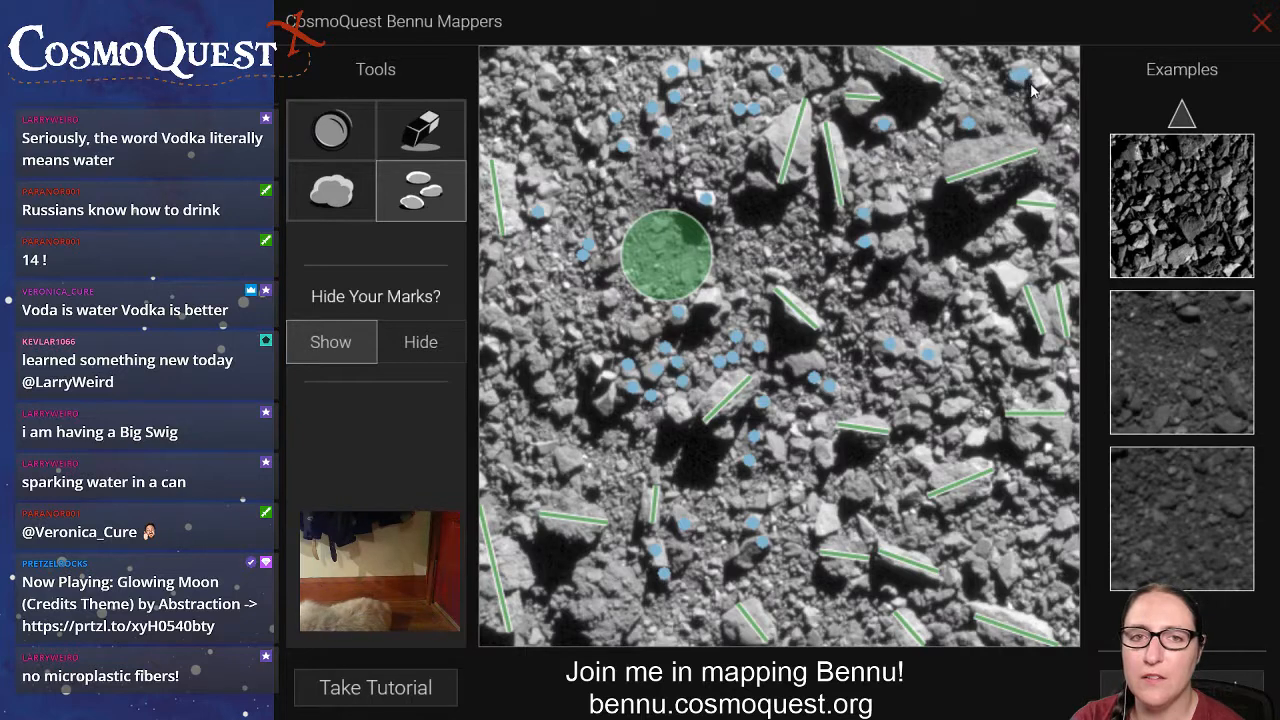
{"action": "left_click", "coordinate": [1051, 109]}
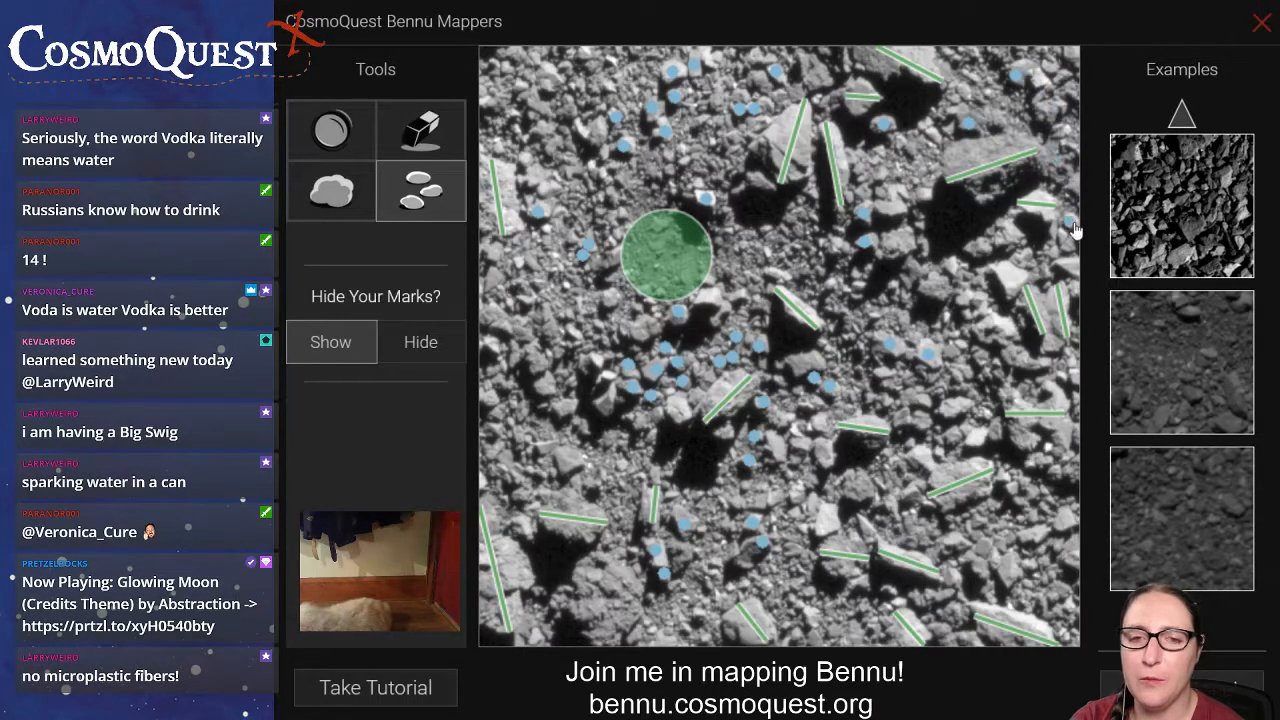
{"action": "left_click", "coordinate": [1059, 374]}
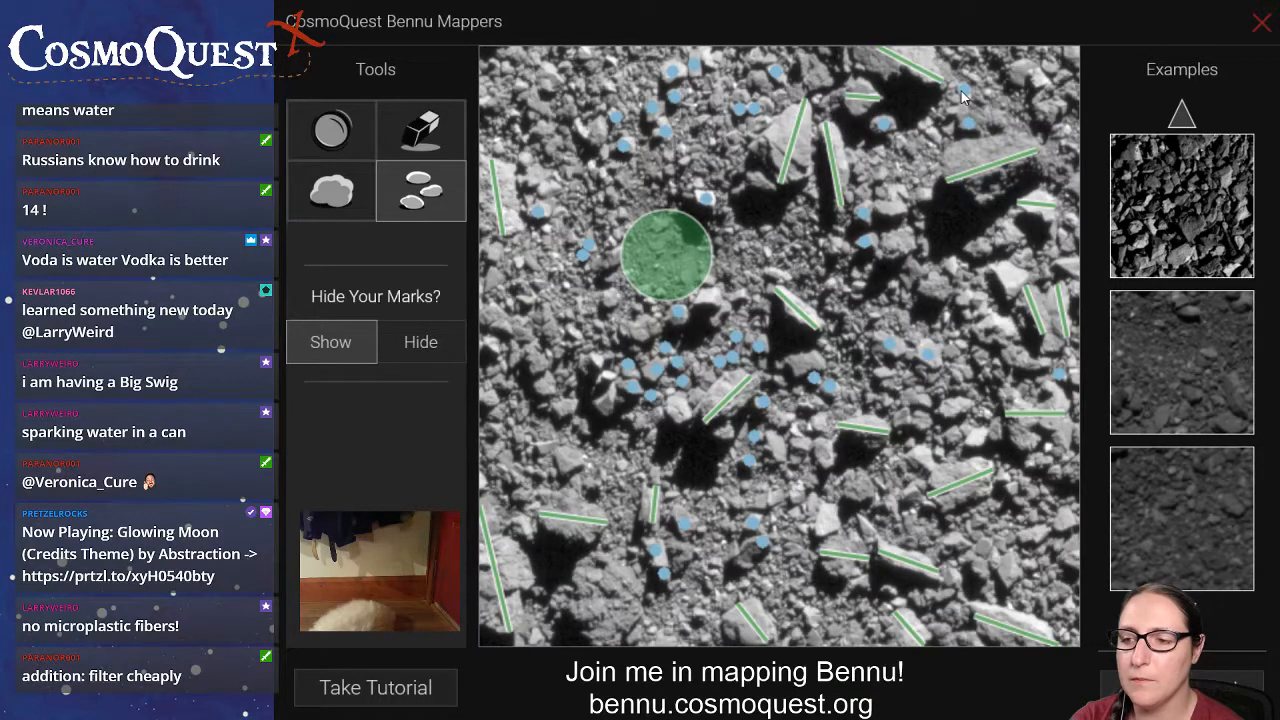
{"action": "left_click", "coordinate": [1066, 130]}
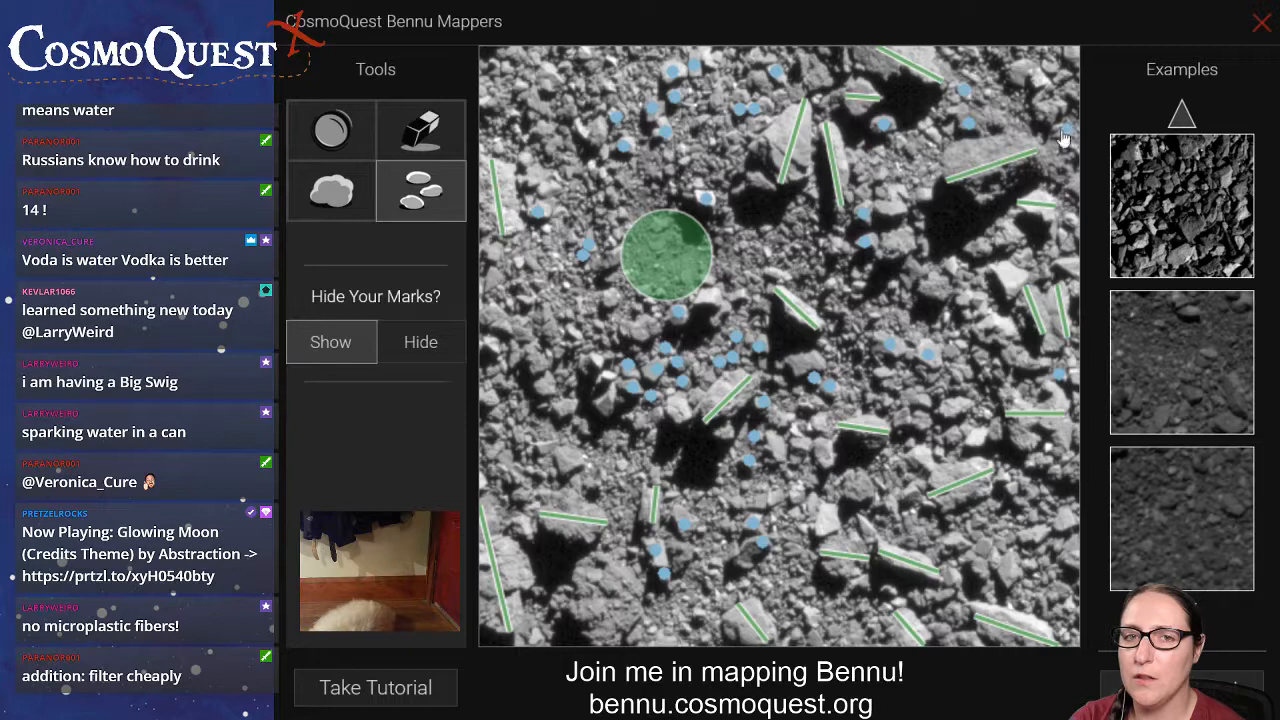
{"action": "left_click", "coordinate": [1049, 65]}
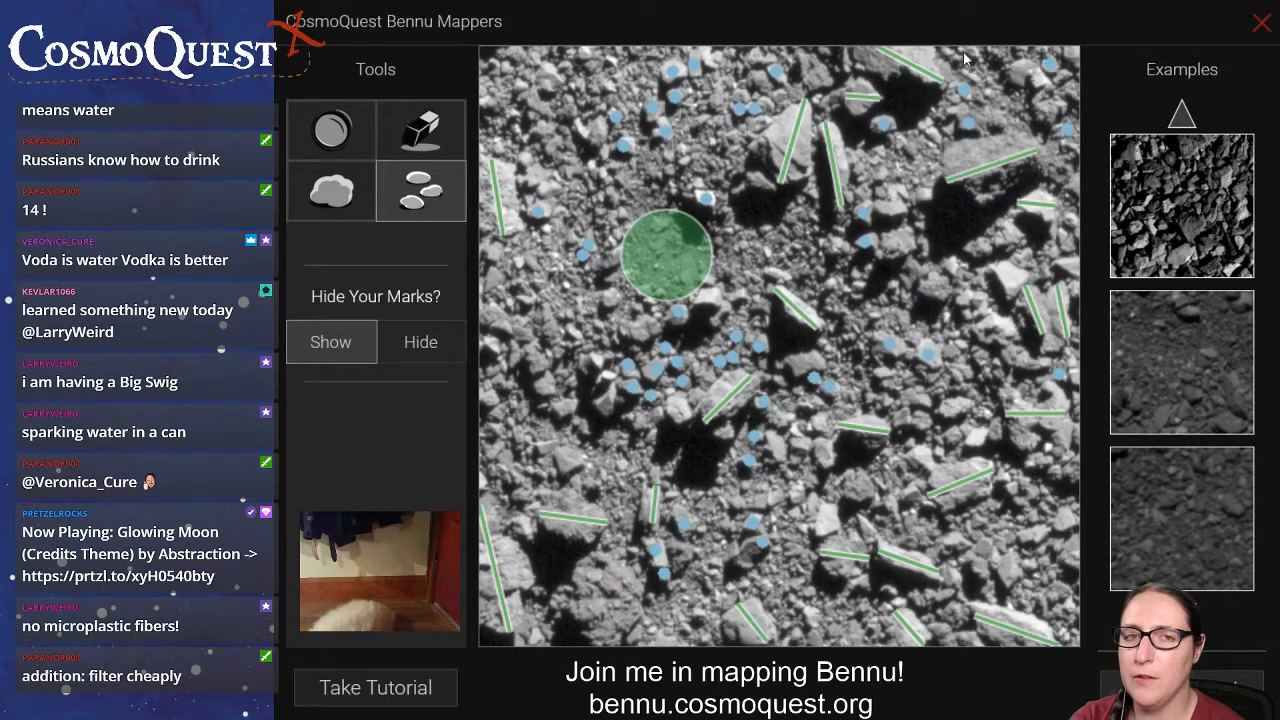
Dot the small rocks below the large upper-right shadow and the tight group beneath them, adjusting one dot's position.
{"action": "left_click", "coordinate": [978, 247]}
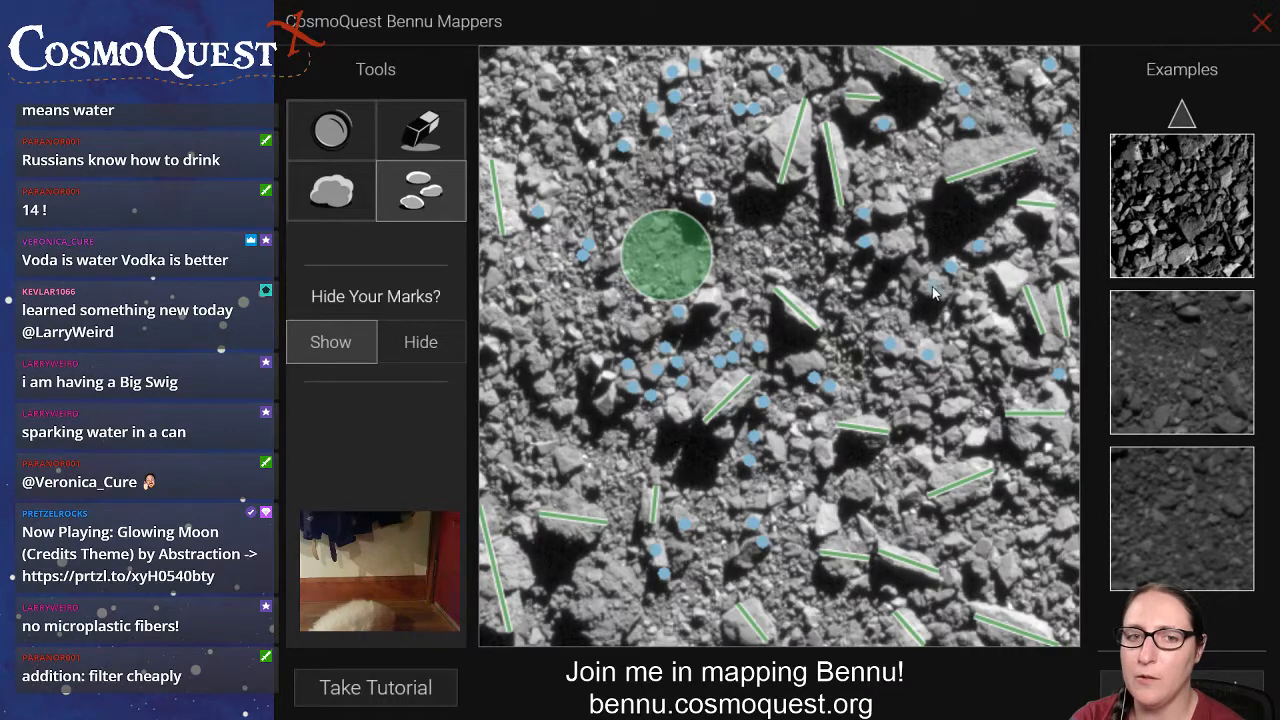
{"action": "left_click", "coordinate": [932, 288]}
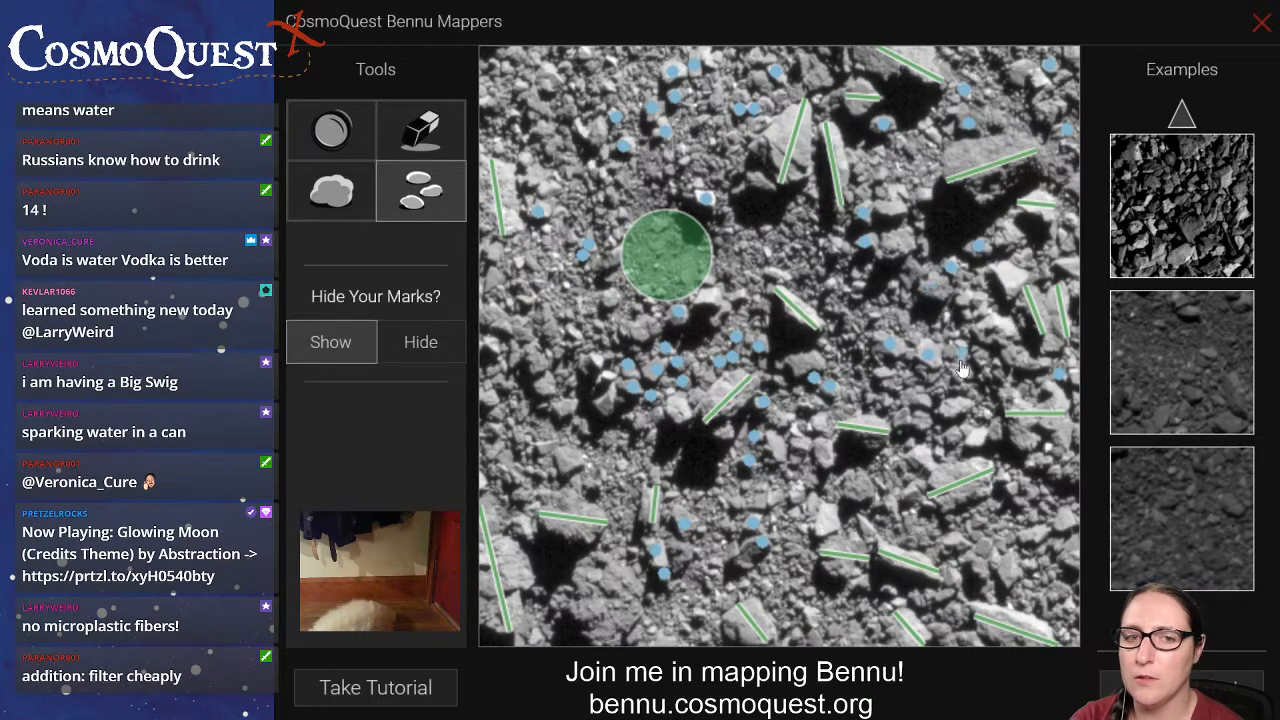
{"action": "left_click", "coordinate": [963, 345]}
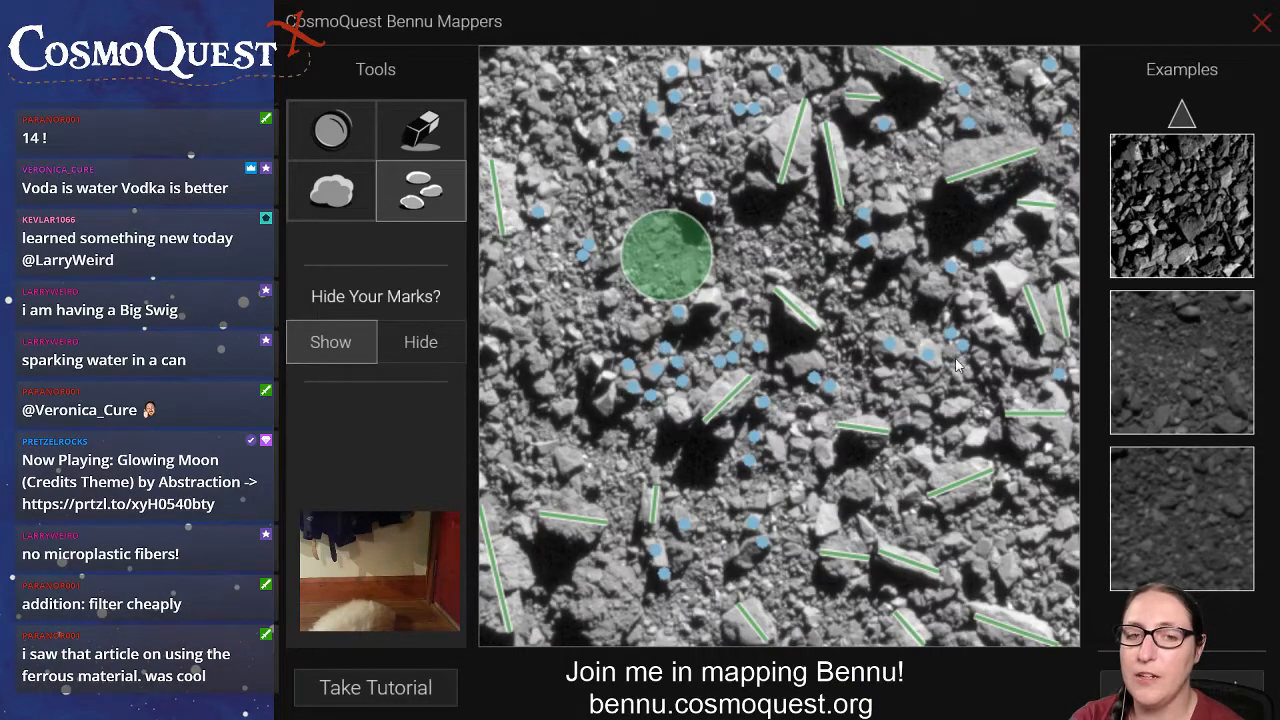
{"action": "left_click", "coordinate": [951, 351]}
{"action": "left_click_drag", "start_coordinate": [951, 334], "coordinate": [954, 335]}
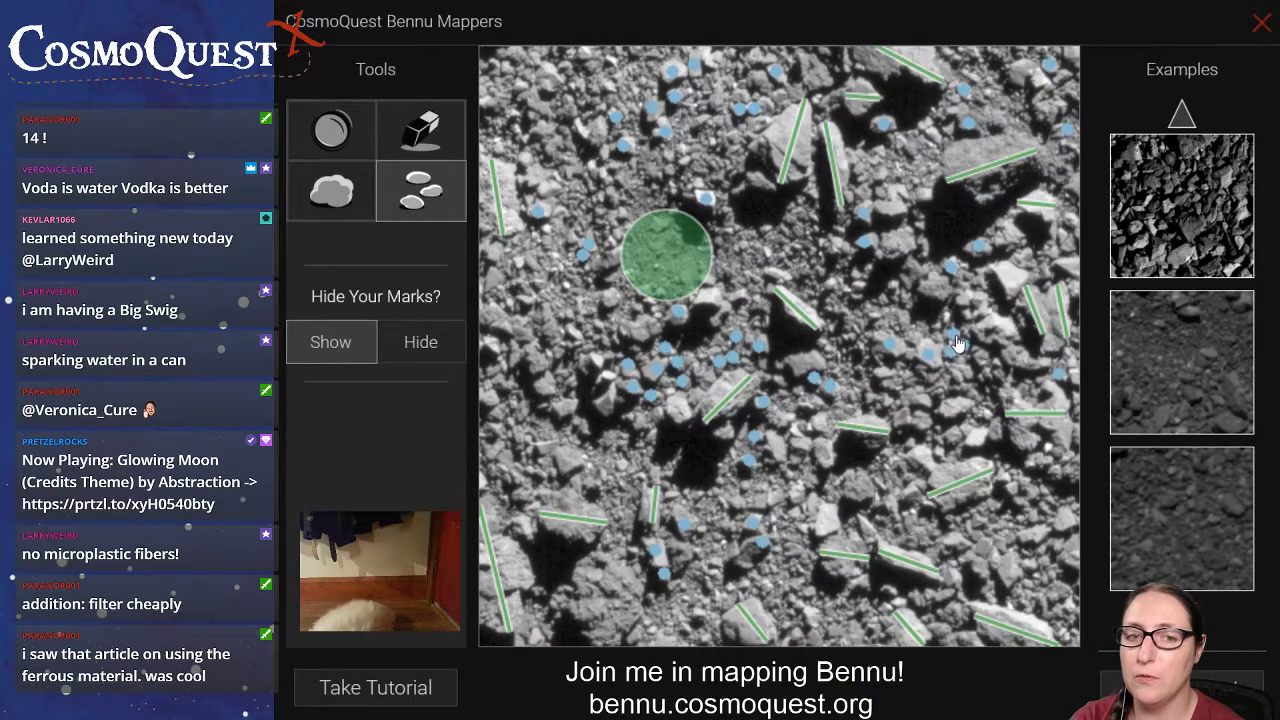
{"action": "left_click", "coordinate": [976, 299]}
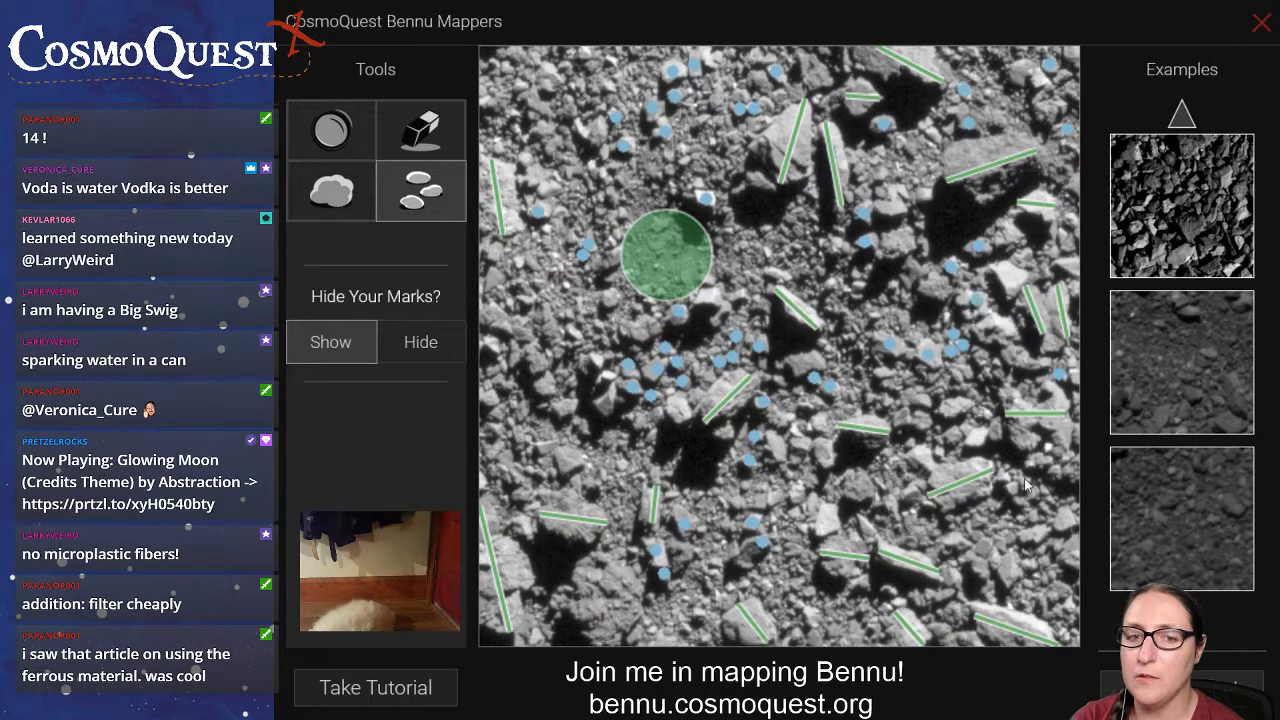
Mark small rocks in the image's lower right, around the diagonal boulder line and near the edge, moving one dot onto its rock.
{"action": "left_click", "coordinate": [997, 493]}
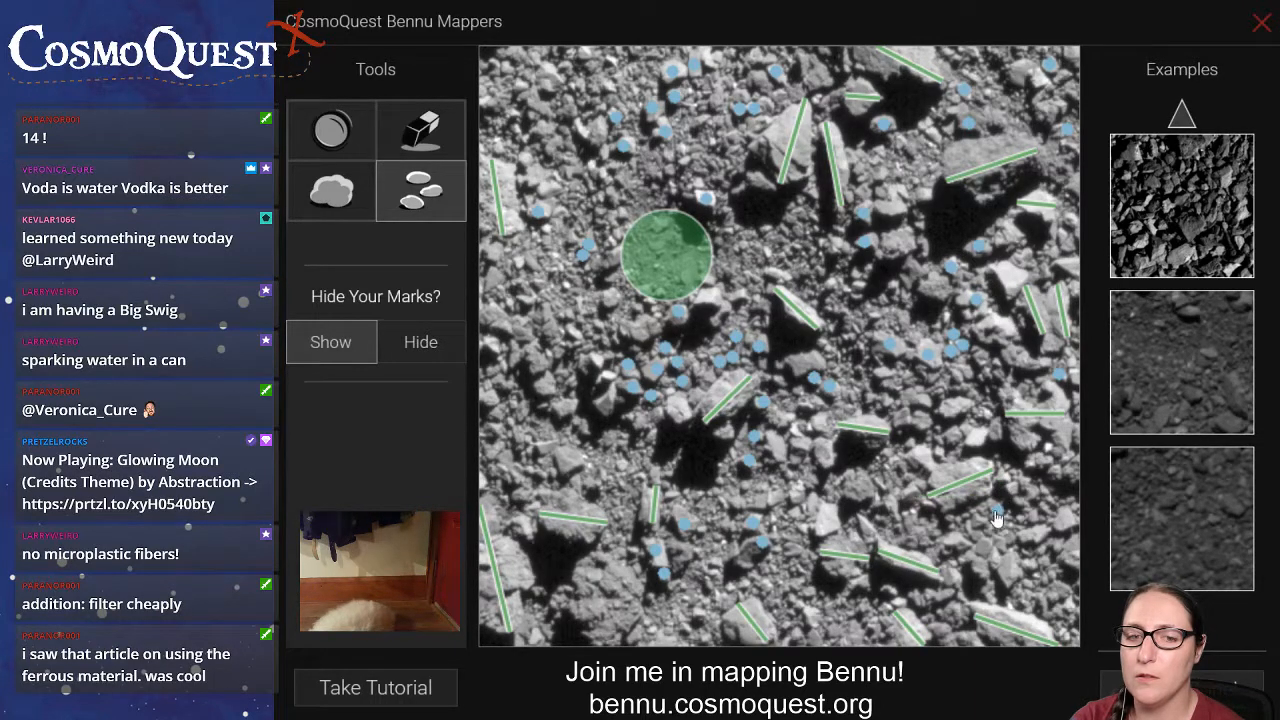
{"action": "left_click", "coordinate": [995, 509]}
{"action": "left_click", "coordinate": [957, 540]}
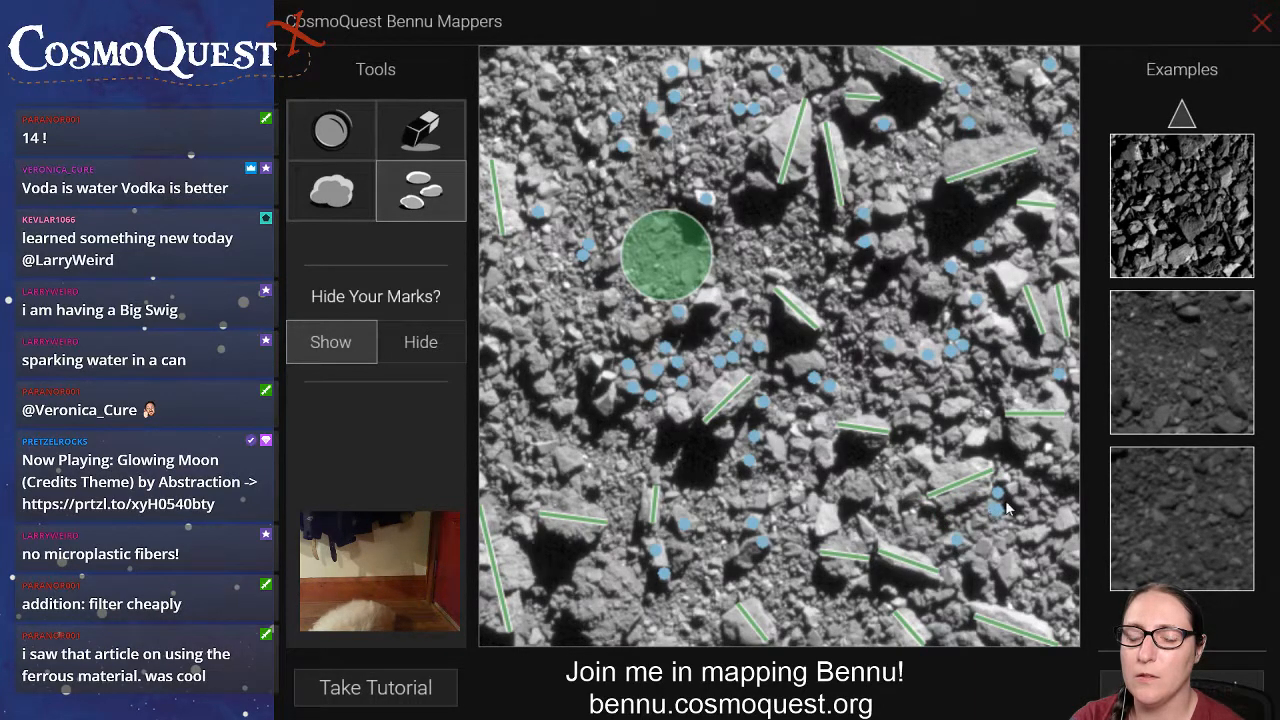
{"action": "left_click", "coordinate": [1000, 476]}
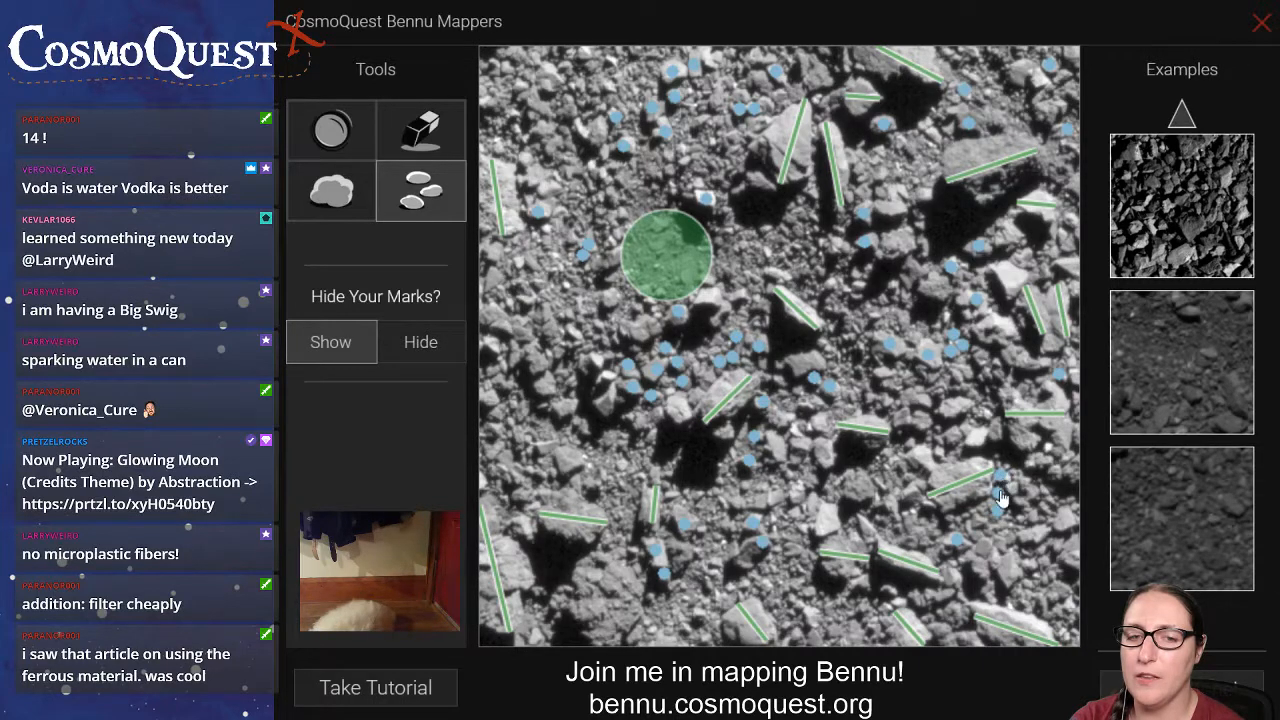
{"action": "left_click_drag", "start_coordinate": [1000, 494], "coordinate": [1014, 487]}
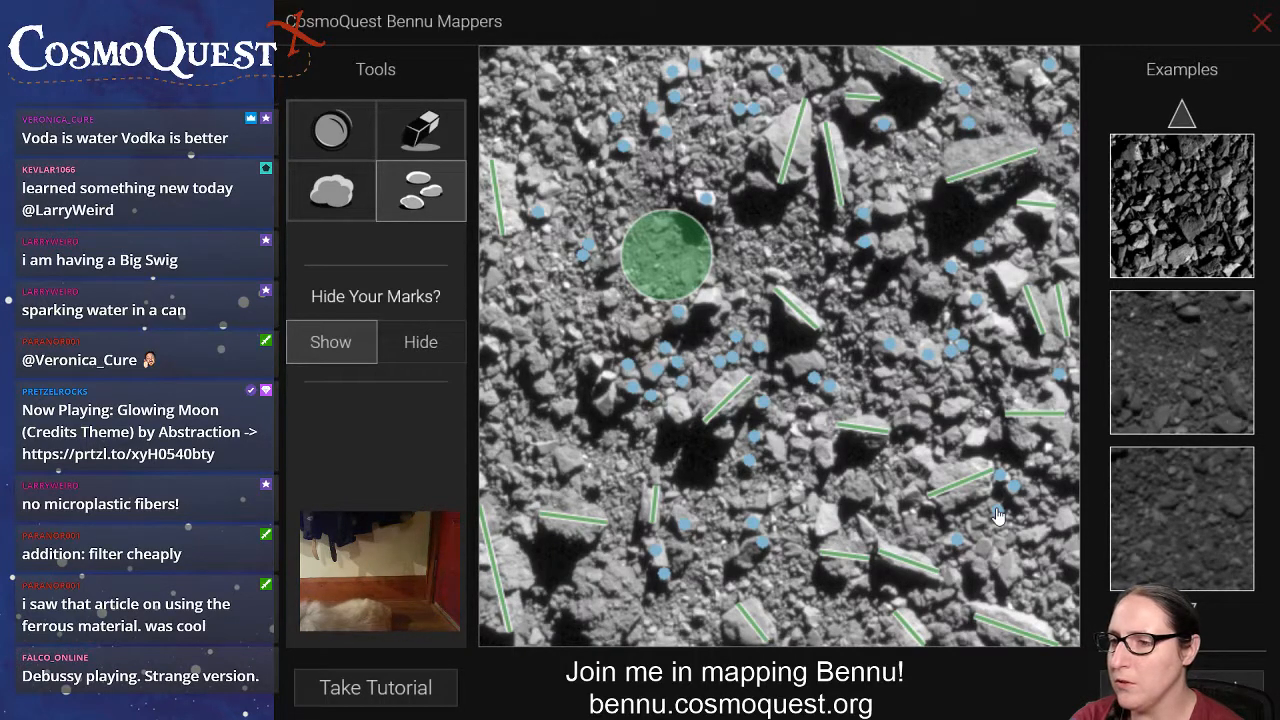
{"action": "left_click", "coordinate": [997, 508]}
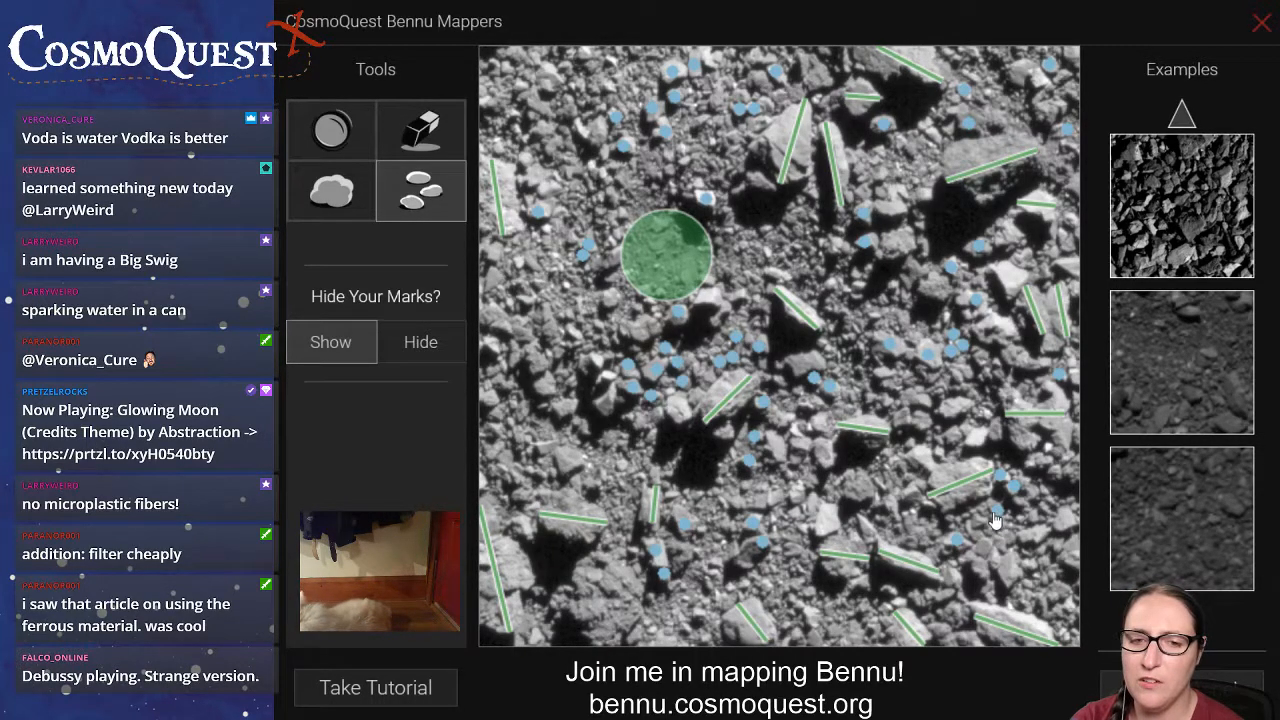
{"action": "left_click", "coordinate": [1033, 531]}
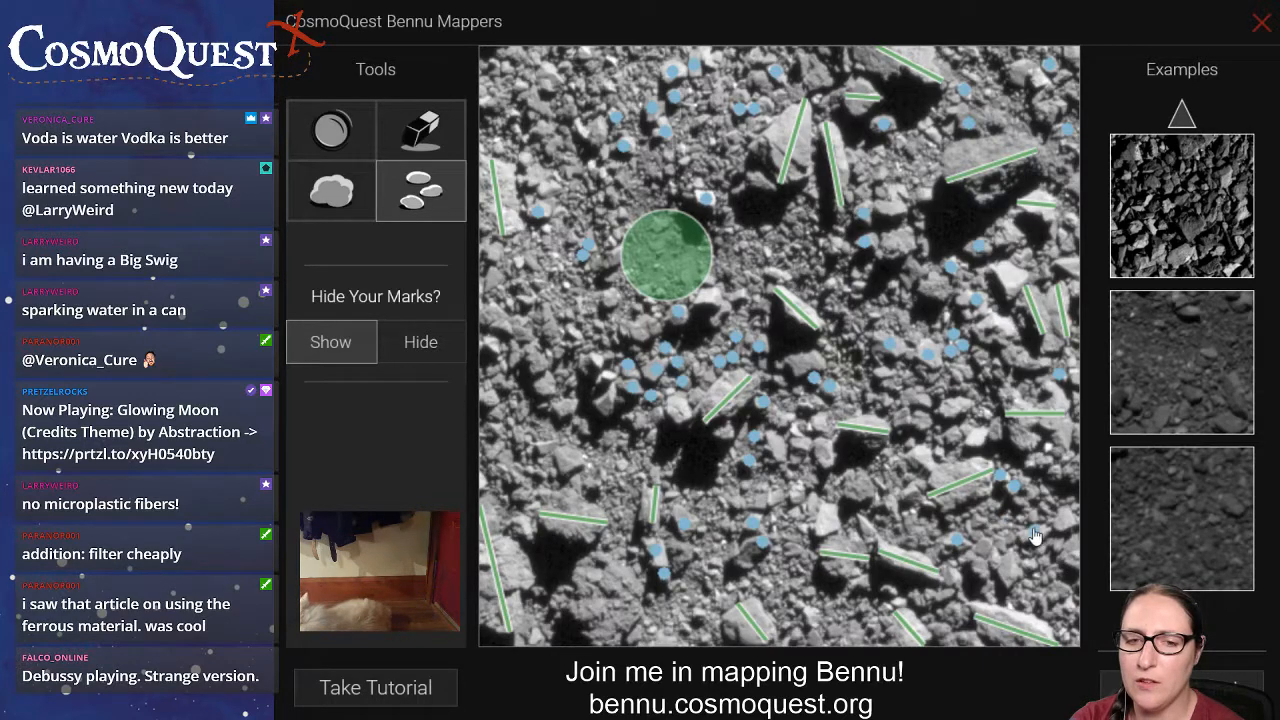
{"action": "left_click", "coordinate": [1065, 518]}
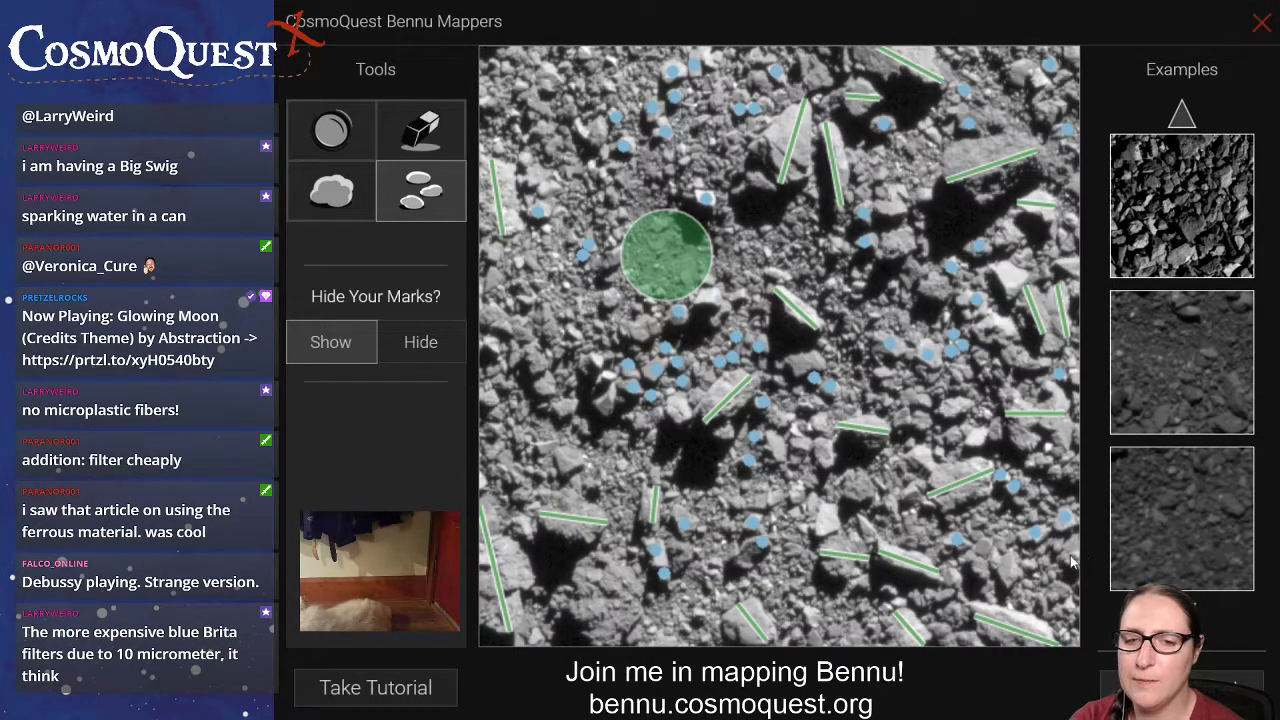
Dot the remaining small rocks at the image's lower-right edge and beside the existing dots above the bottom-right boulder line.
{"action": "left_click", "coordinate": [1071, 553]}
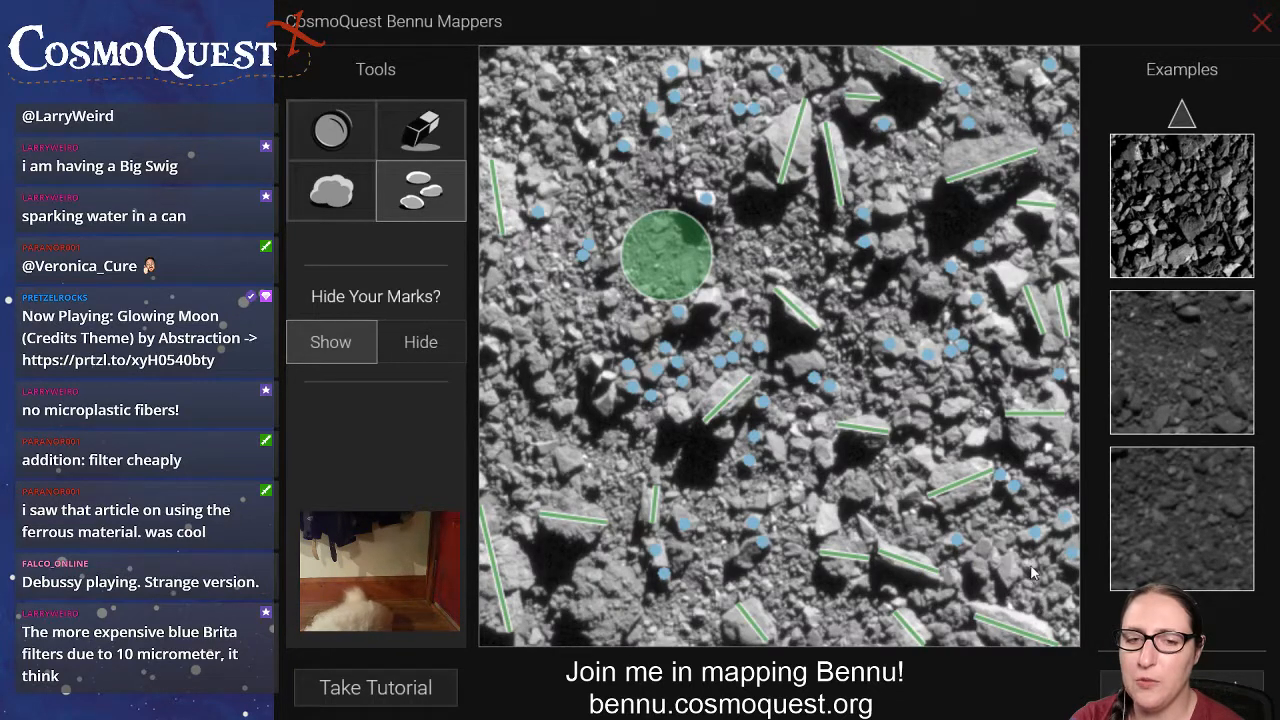
{"action": "left_click", "coordinate": [1031, 566]}
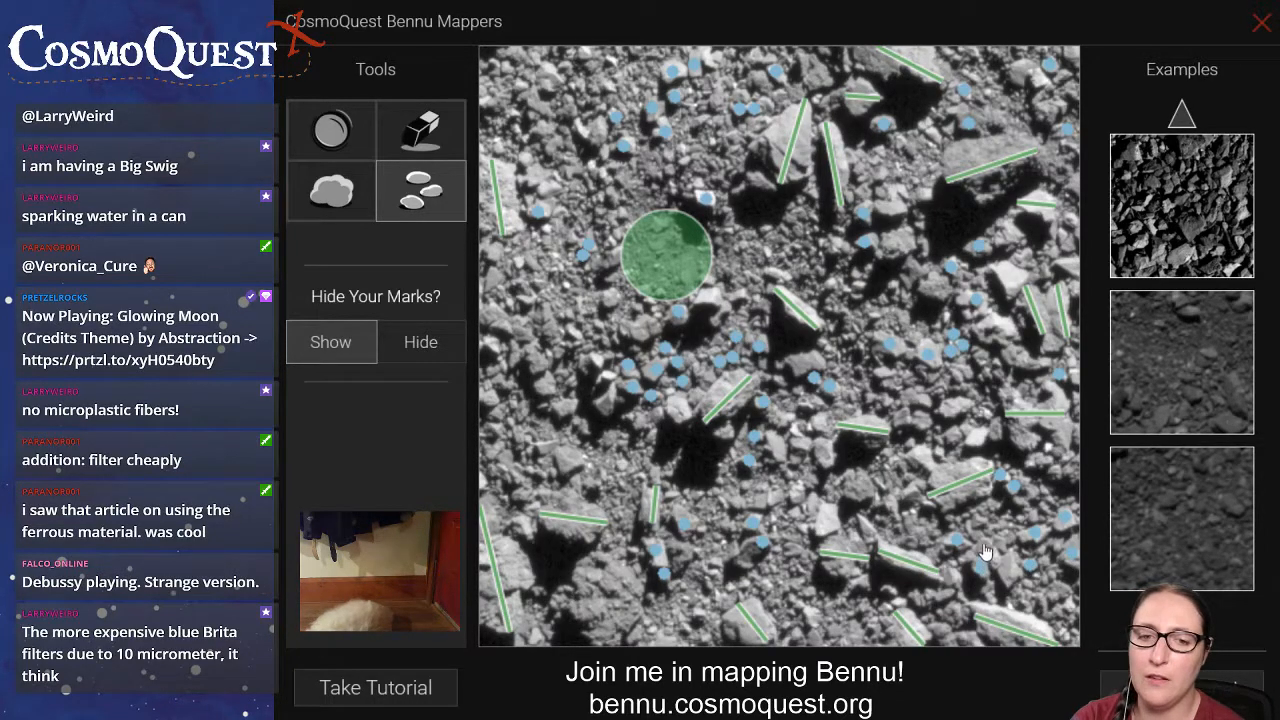
{"action": "left_click", "coordinate": [983, 542]}
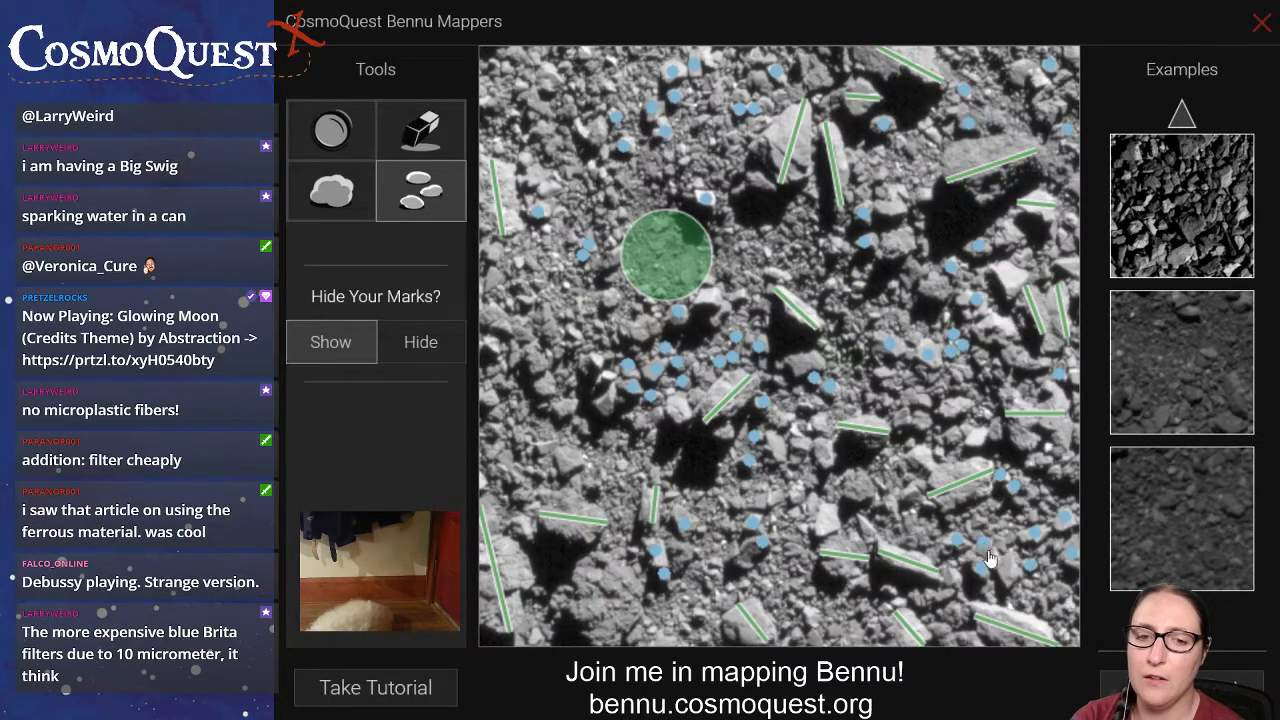
Mark the small rocks along the image's lower centre, above and to both sides of the short diagonal boulder line.
{"action": "left_click", "coordinate": [812, 613]}
{"action": "left_click", "coordinate": [810, 589]}
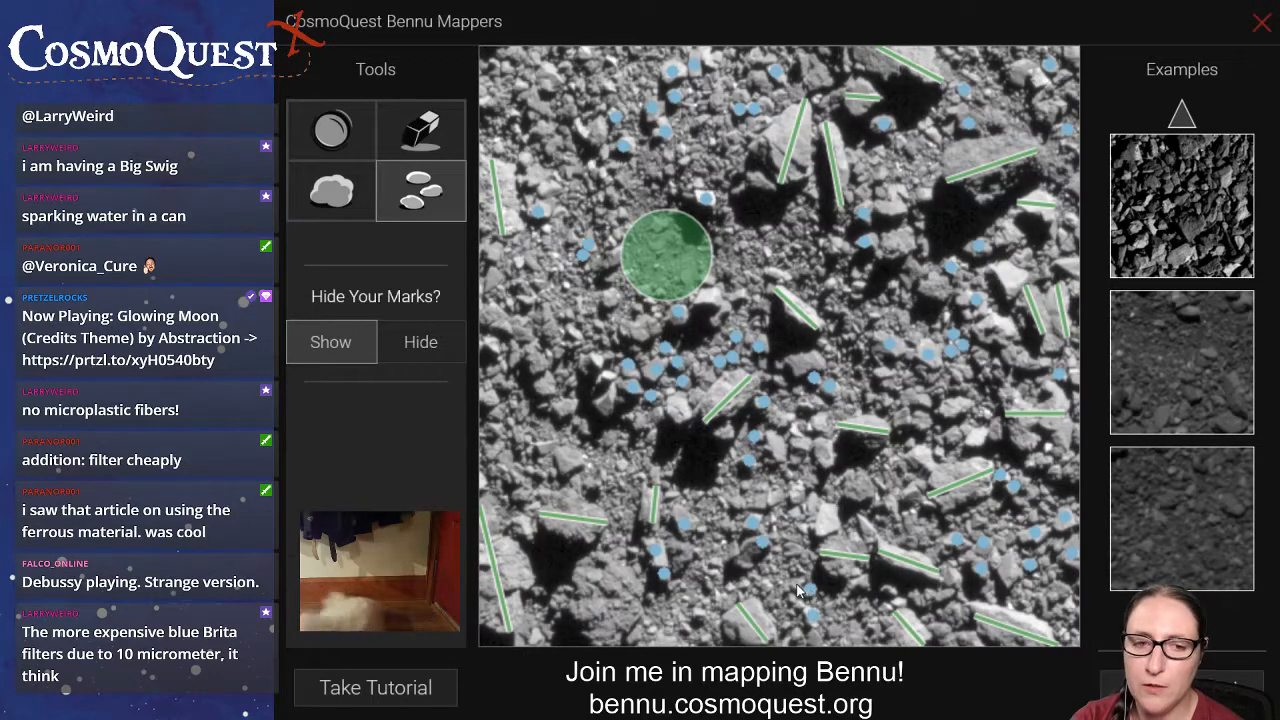
{"action": "left_click", "coordinate": [796, 583]}
{"action": "left_click", "coordinate": [733, 587]}
{"action": "left_click", "coordinate": [715, 565]}
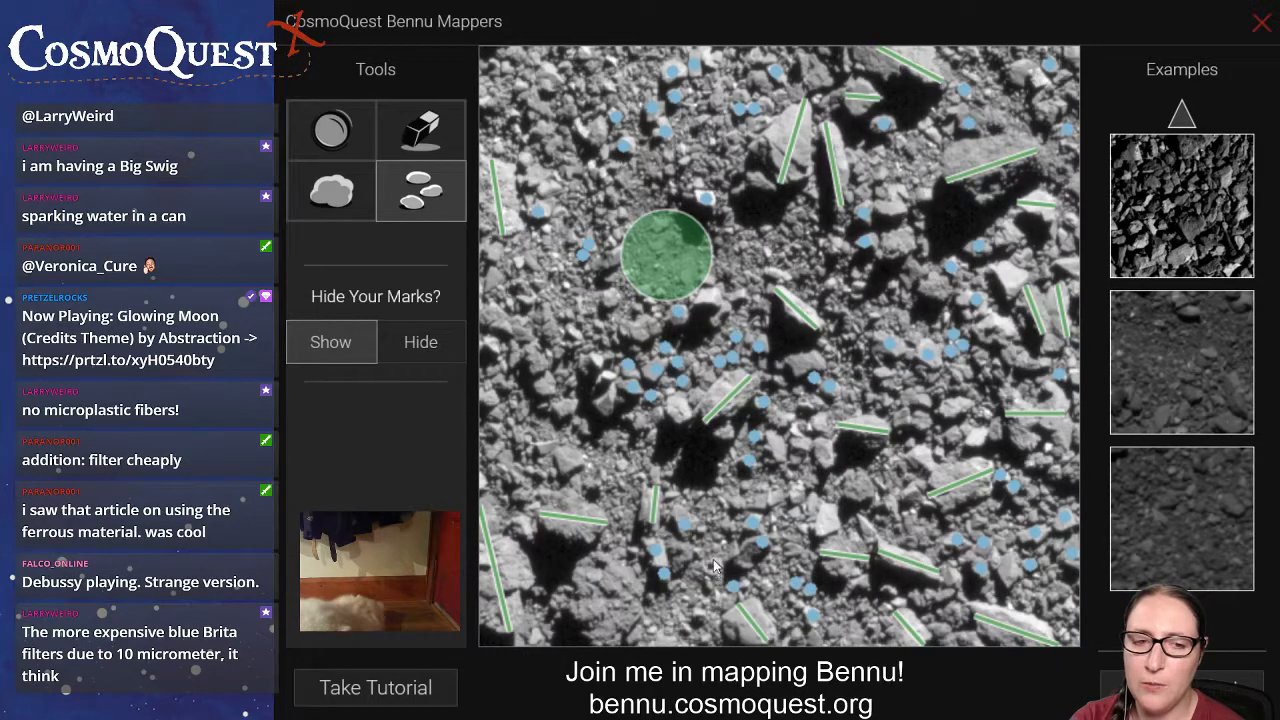
{"action": "left_click", "coordinate": [709, 582]}
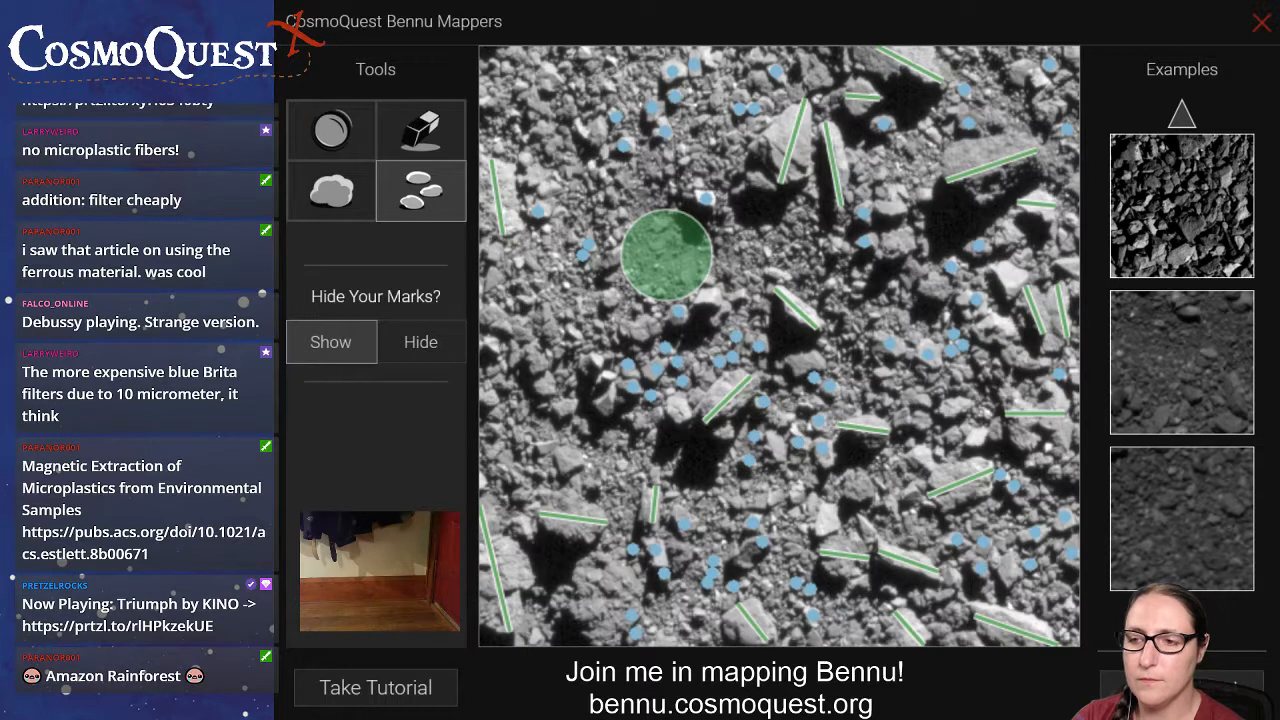
Place a small-rock dot right of the central boulder line and more between the two roughly horizontal lines at centre-right.
{"action": "left_click", "coordinate": [830, 284]}
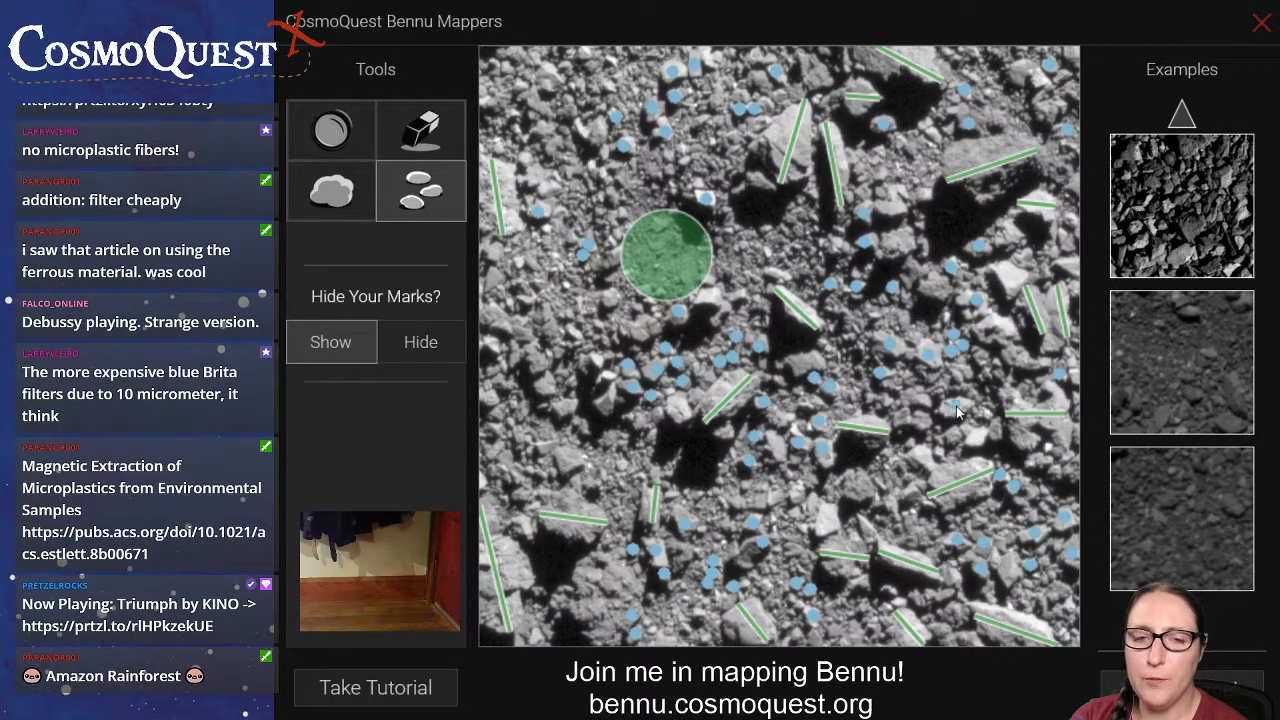
{"action": "left_click", "coordinate": [977, 437]}
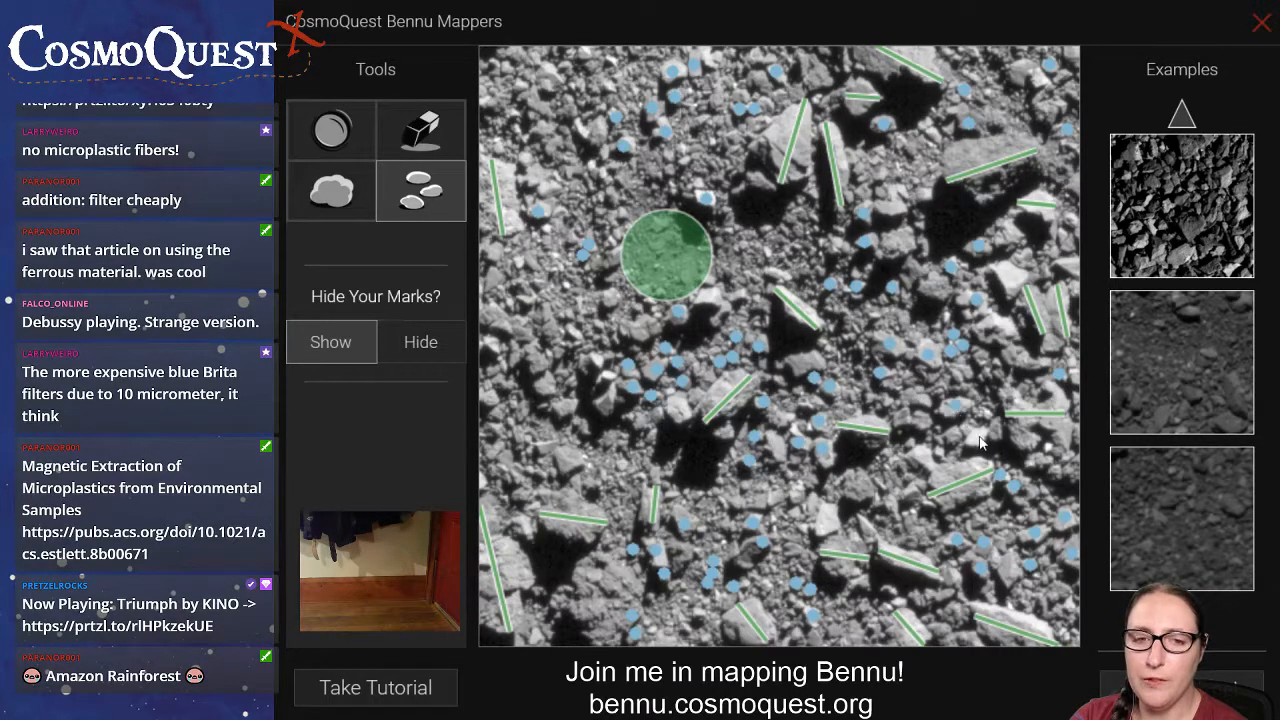
{"action": "left_click", "coordinate": [919, 418]}
{"action": "left_click", "coordinate": [937, 450]}
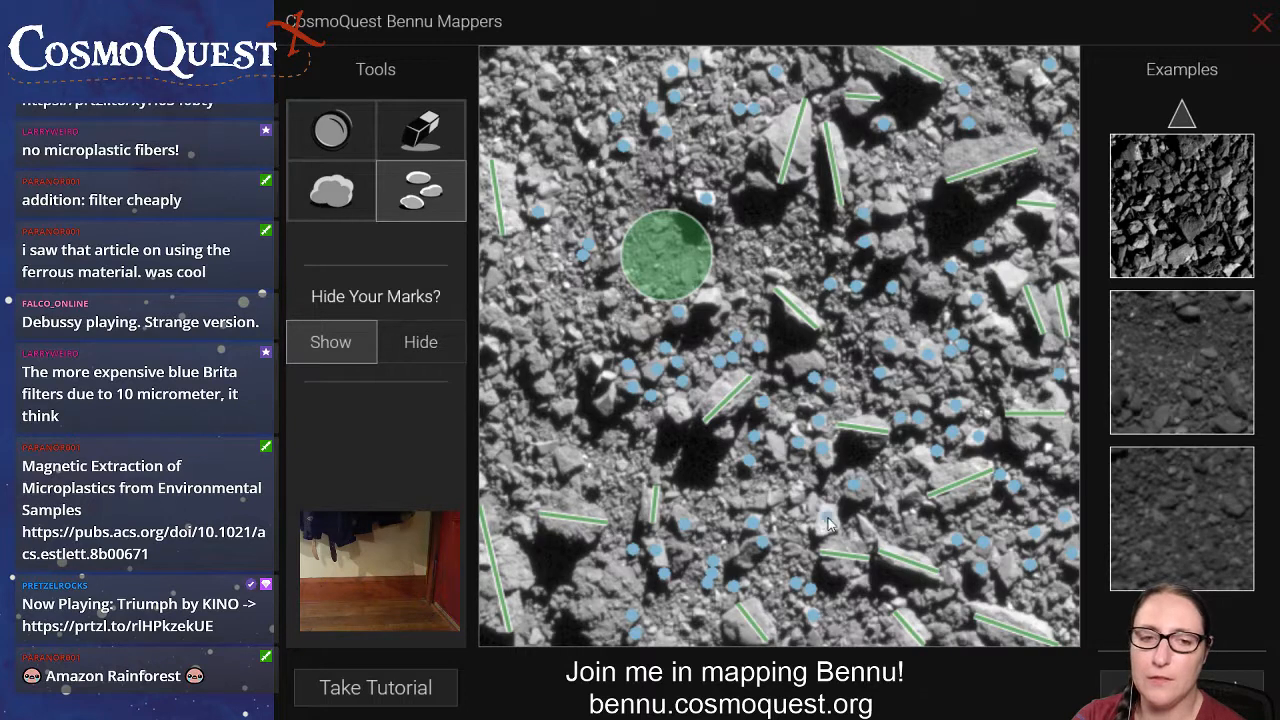
Dot the row of small rocks right of the lower-centre shadow, just left of the bright white rock.
{"action": "left_click", "coordinate": [757, 503]}
{"action": "left_click", "coordinate": [775, 495]}
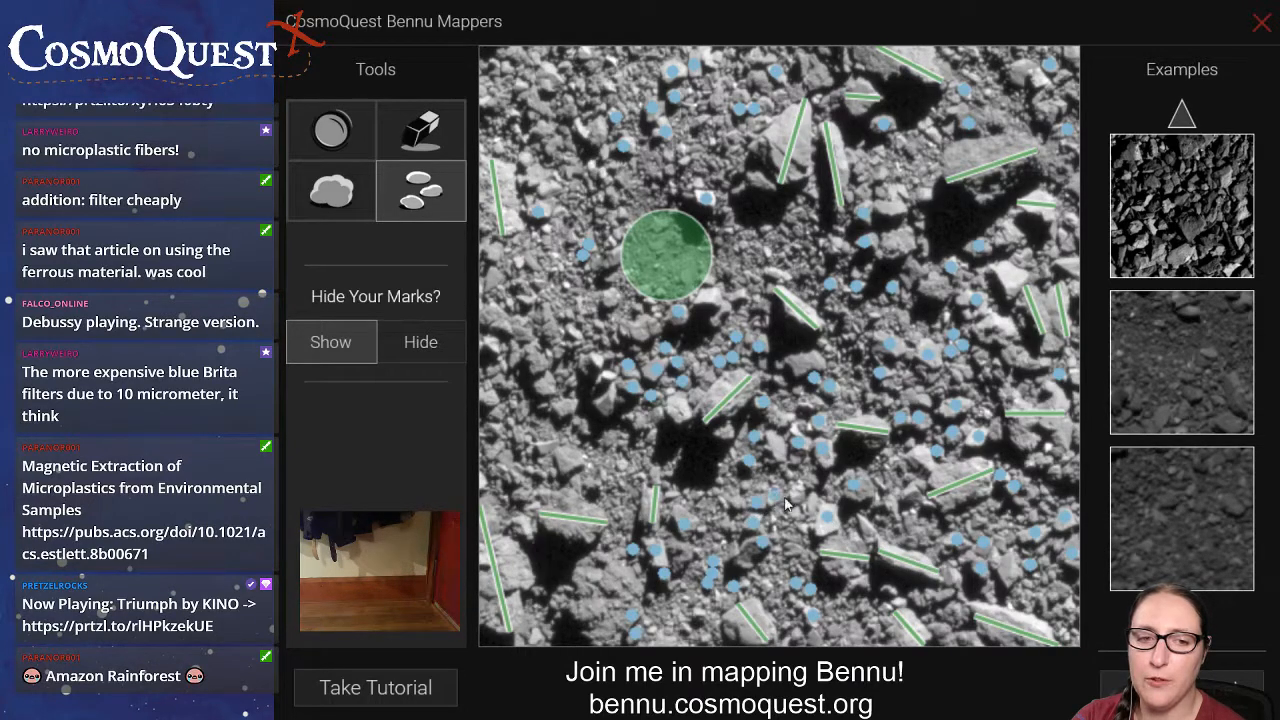
{"action": "left_click", "coordinate": [799, 494]}
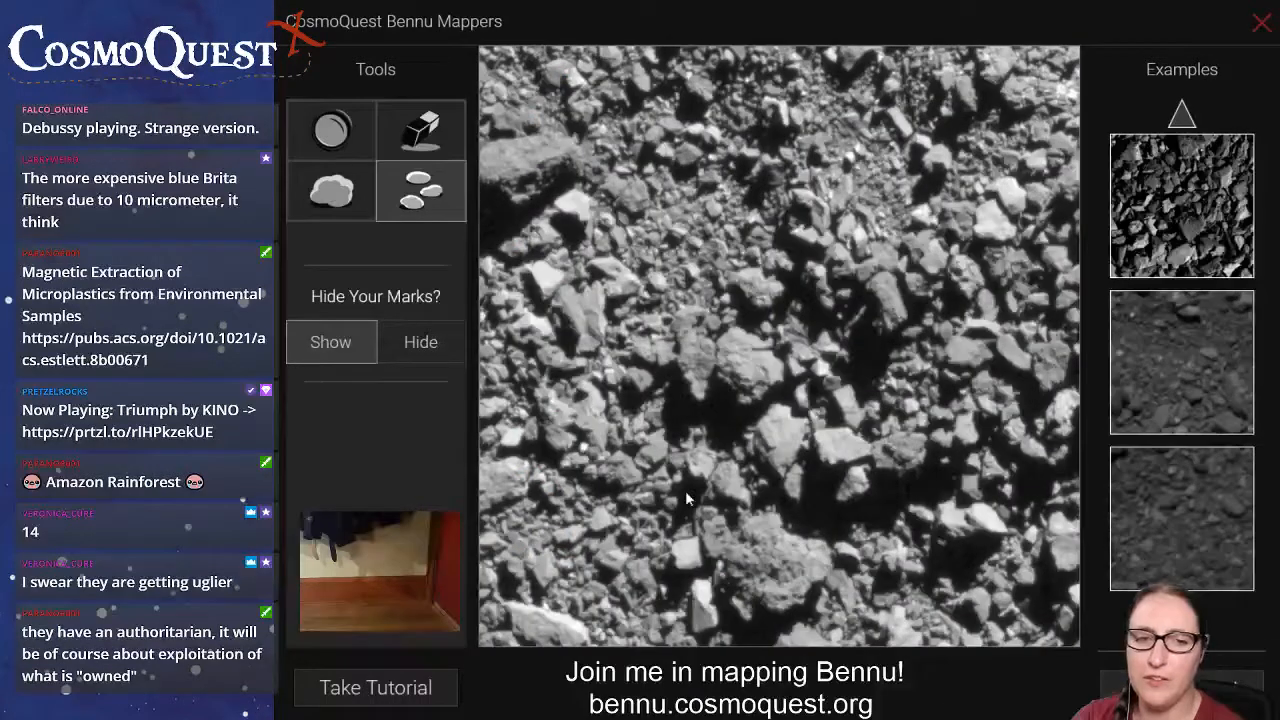
On the new image, draw boulder lines across the large bottom-centre boulder, the upper-left edge boulder and the elongated one below it.
{"action": "left_click", "coordinate": [345, 204]}
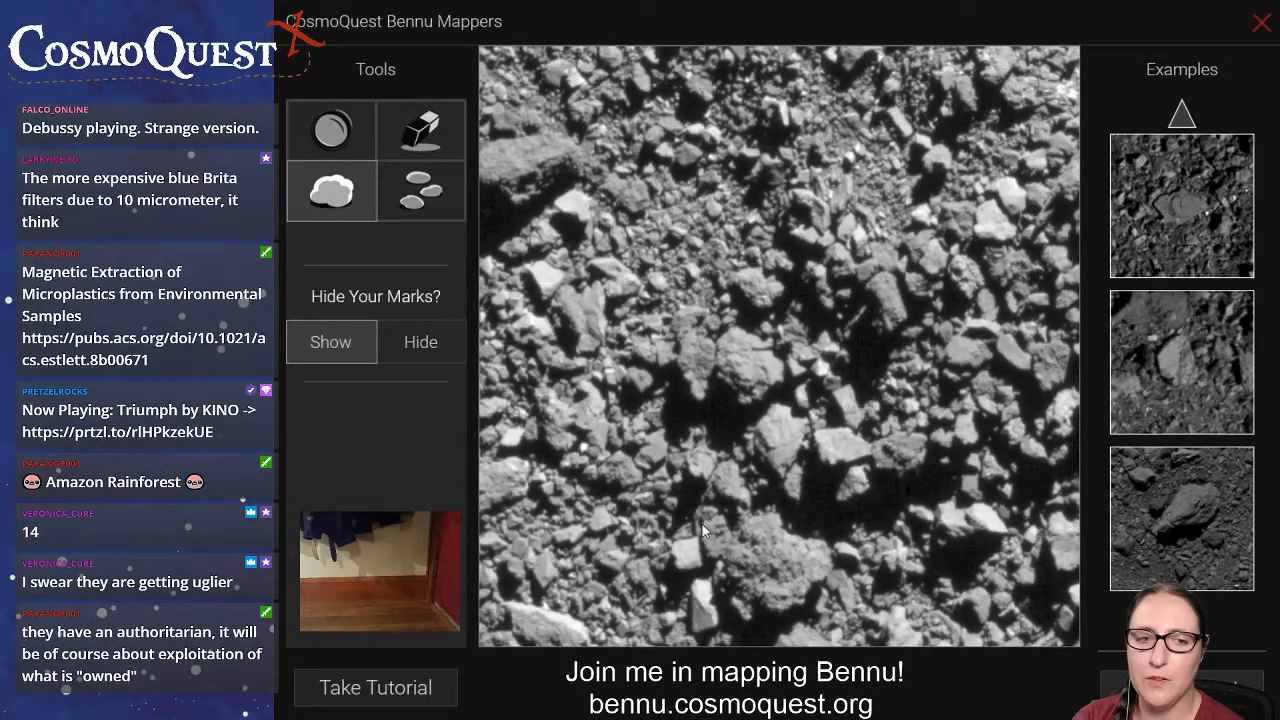
{"action": "left_click_drag", "start_coordinate": [700, 525], "coordinate": [835, 574]}
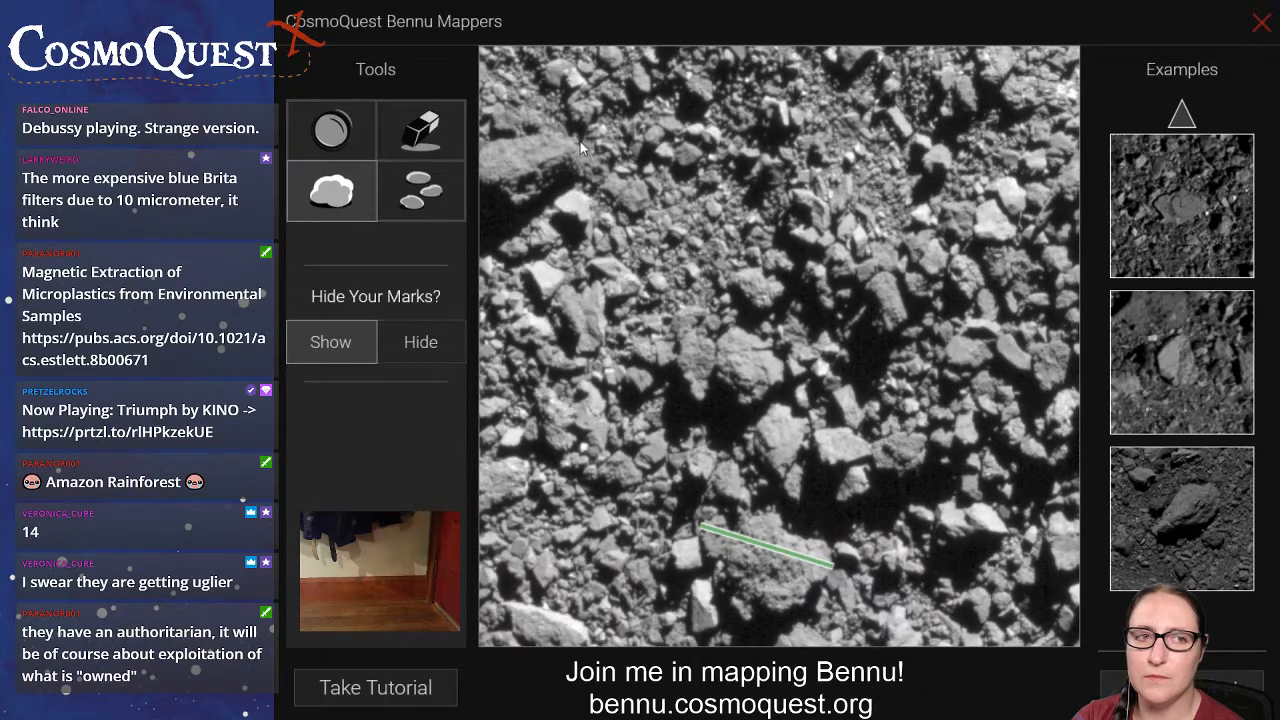
{"action": "left_click_drag", "start_coordinate": [574, 143], "coordinate": [471, 174]}
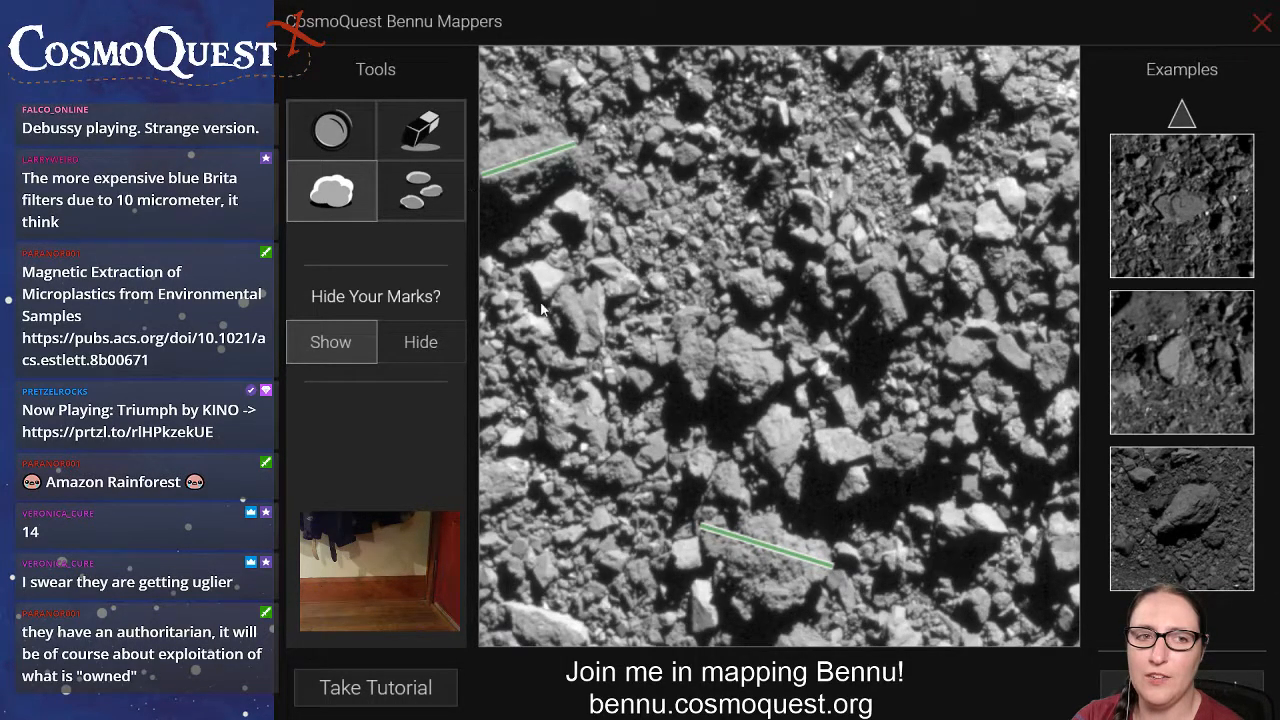
{"action": "left_click_drag", "start_coordinate": [577, 291], "coordinate": [588, 350]}
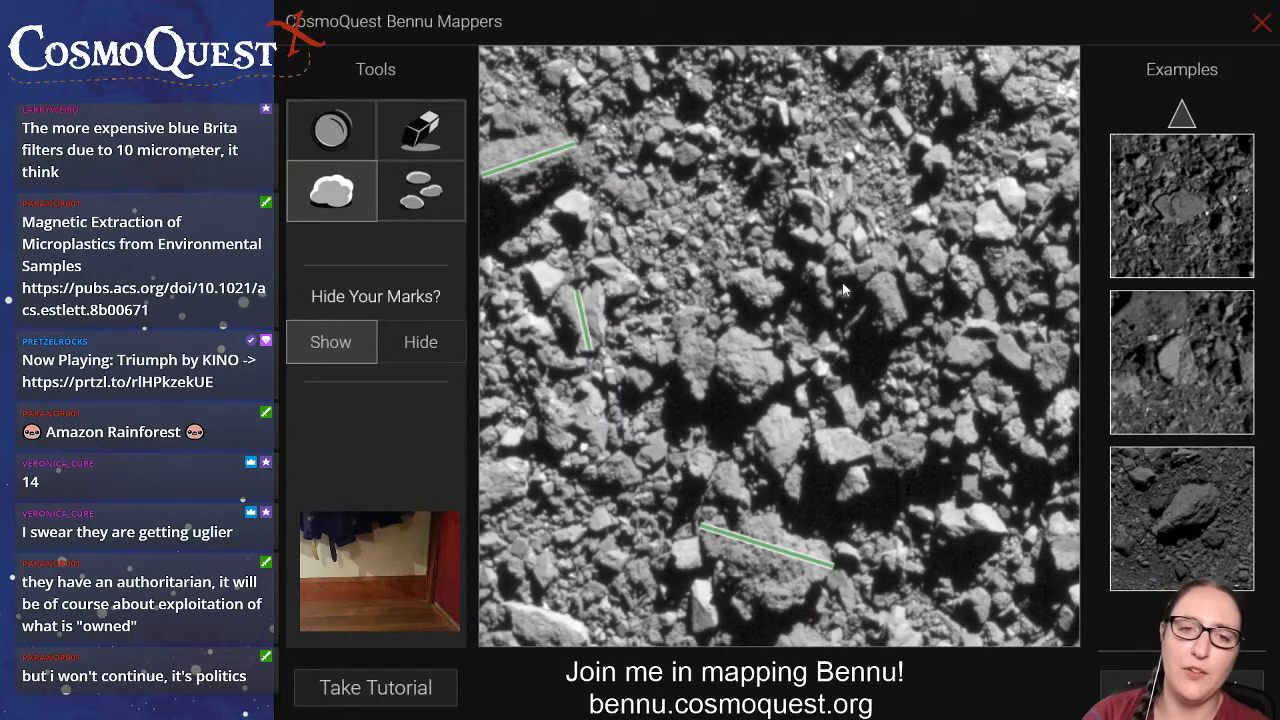
Mark the boulder right of centre with a line, extending its lower end, and draw lines along the two adjacent central boulders.
{"action": "left_click_drag", "start_coordinate": [880, 277], "coordinate": [893, 318]}
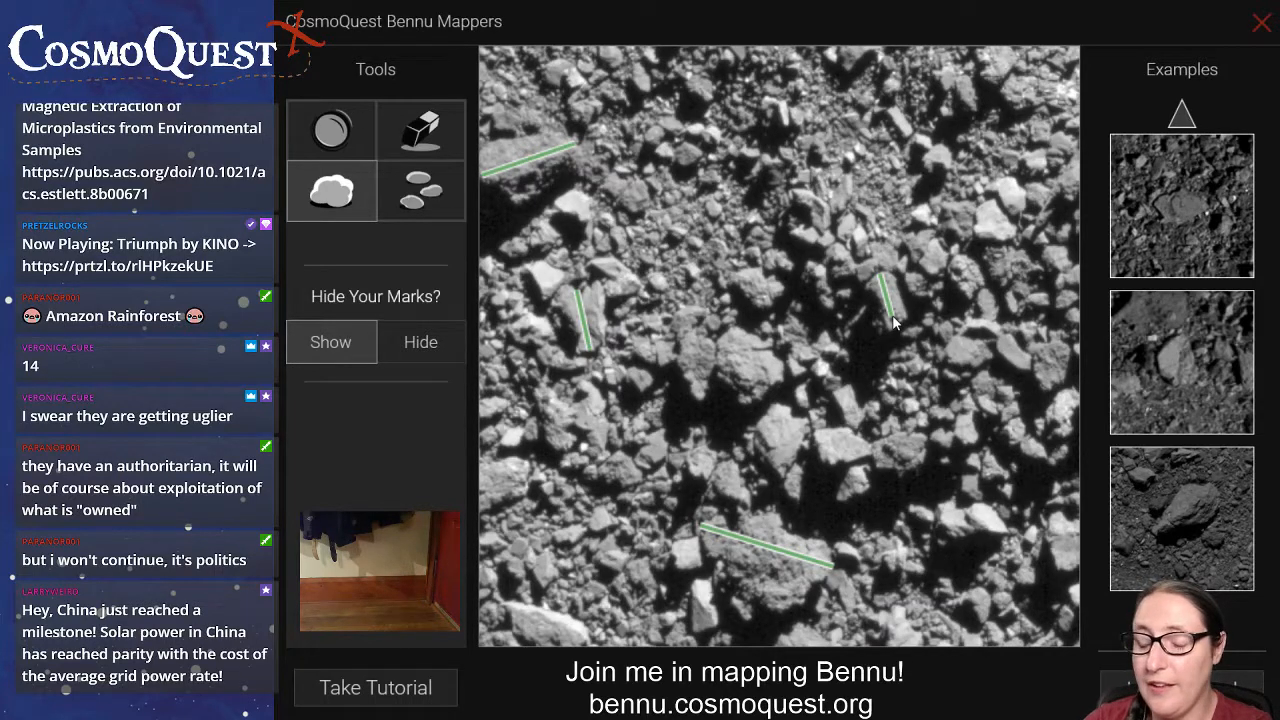
{"action": "left_click_drag", "start_coordinate": [893, 318], "coordinate": [900, 322]}
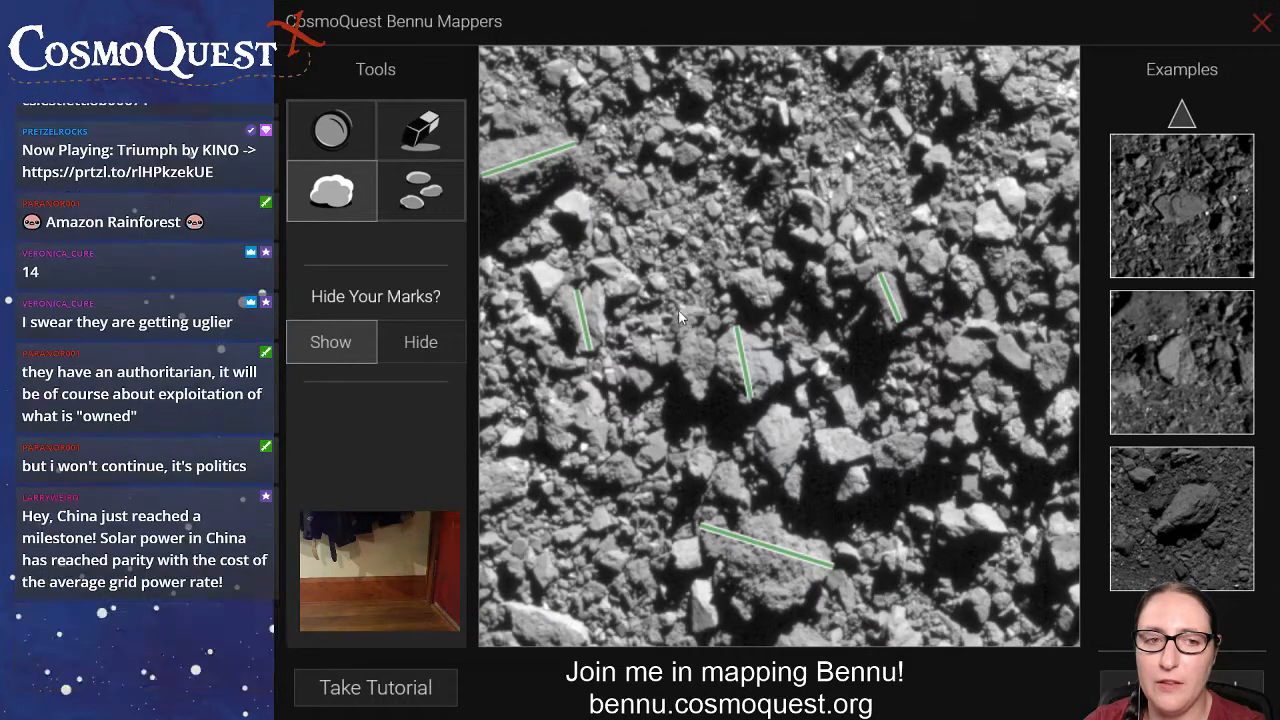
{"action": "left_click_drag", "start_coordinate": [685, 308], "coordinate": [702, 400]}
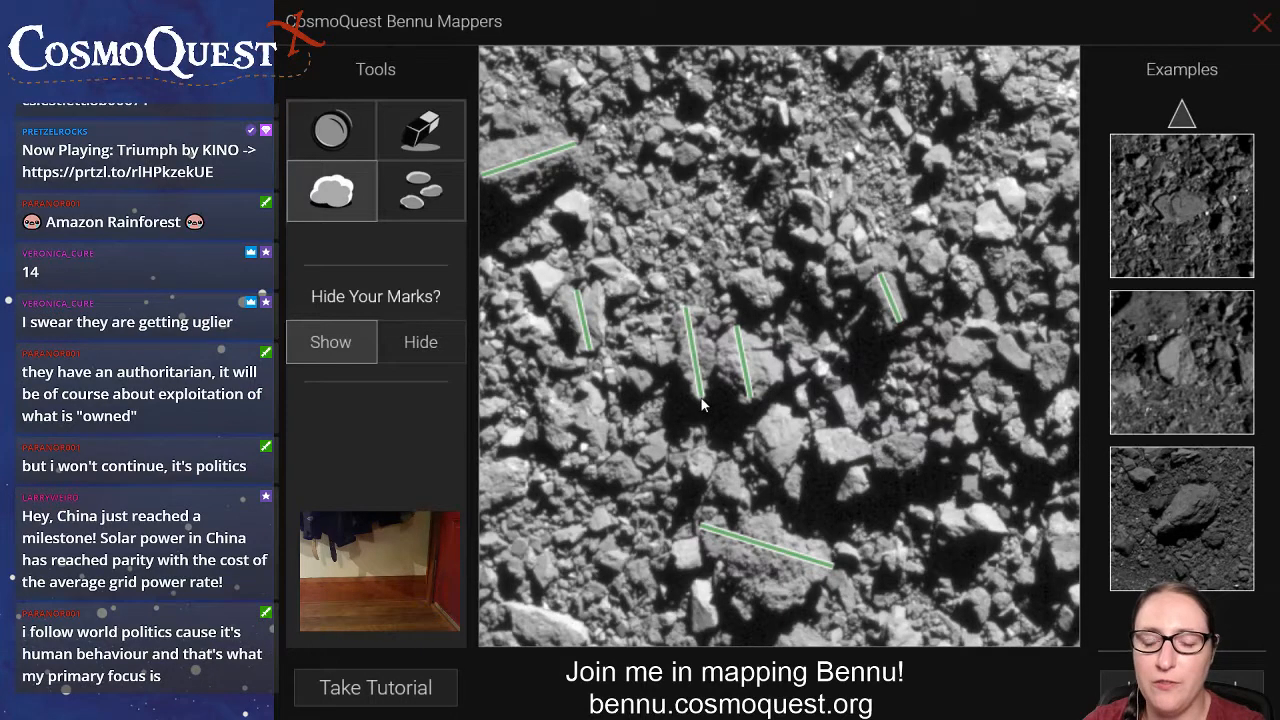
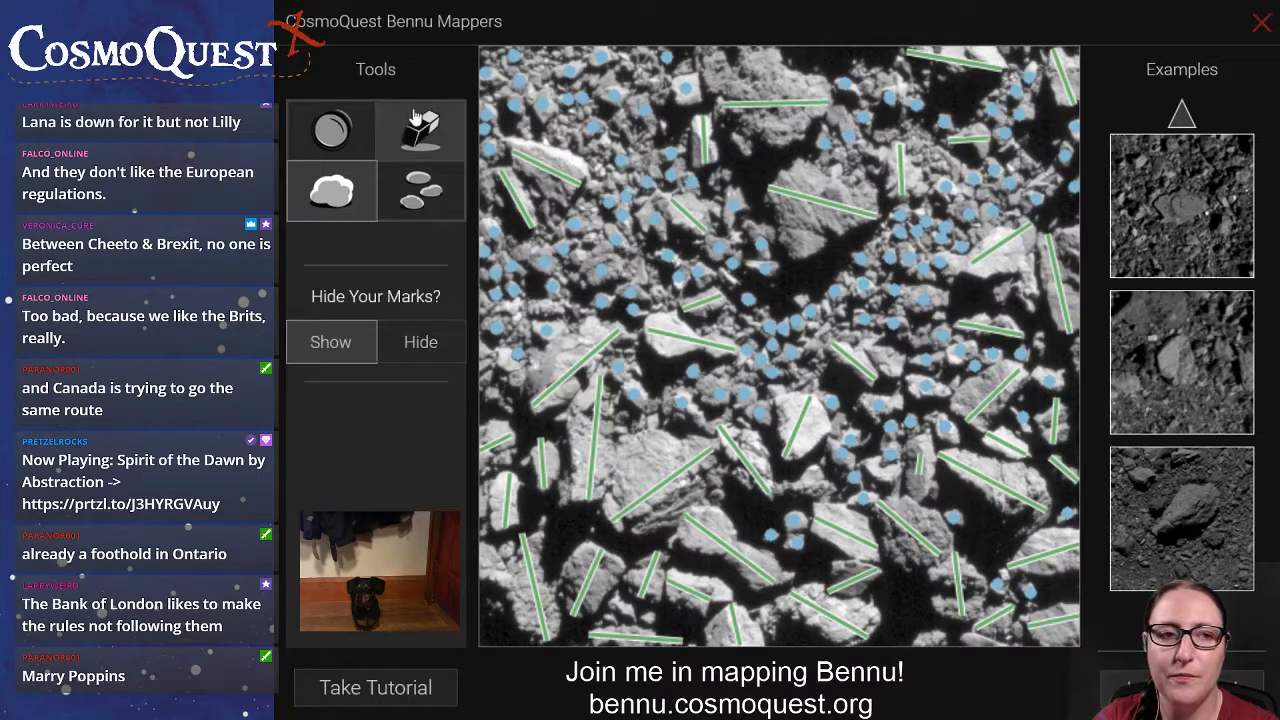
Erase the short line and its long neighbour on the lower-right boulders, and redraw both with boulder lines along each rock's full length.
{"action": "left_click", "coordinate": [421, 130]}
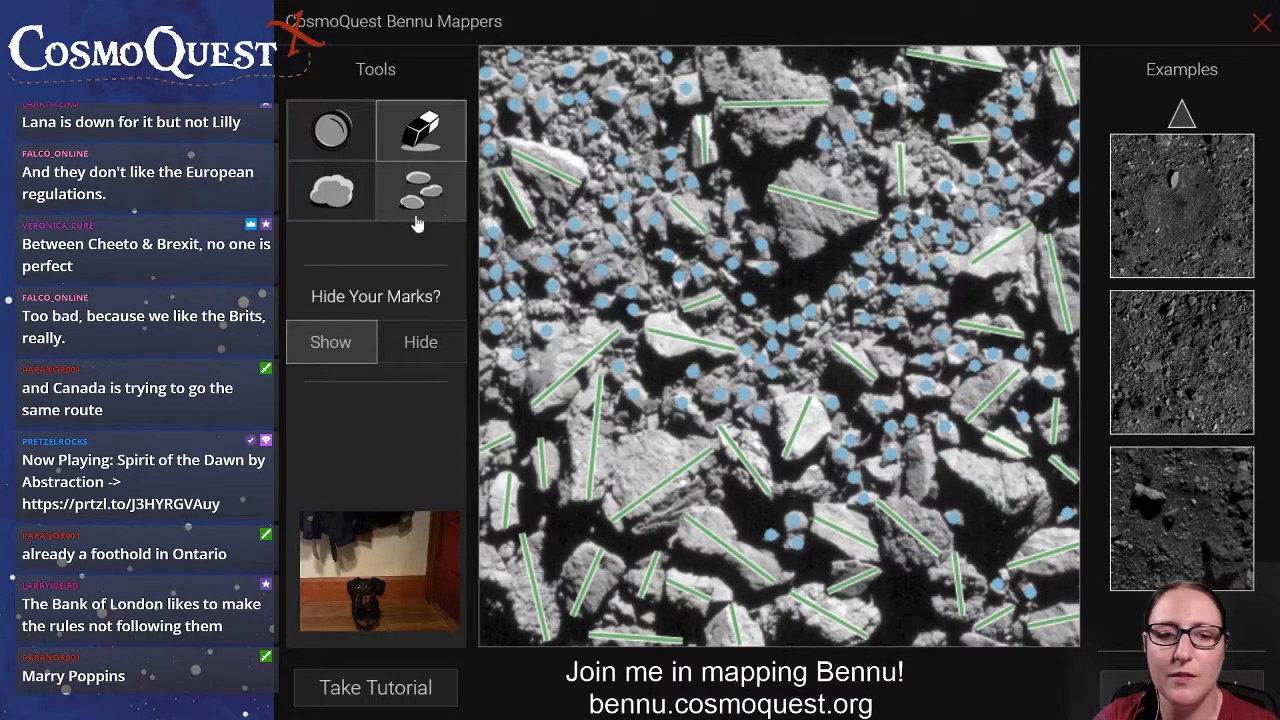
{"action": "left_click", "coordinate": [352, 193]}
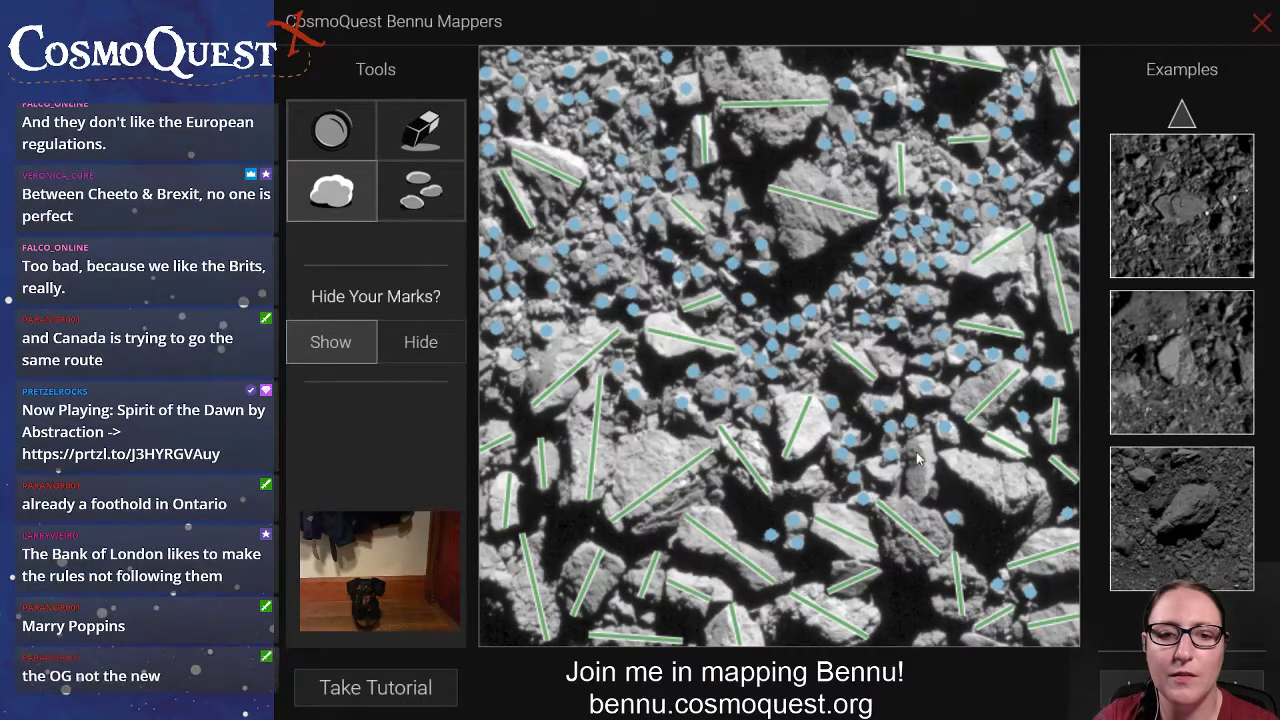
{"action": "left_click_drag", "start_coordinate": [925, 433], "coordinate": [918, 502]}
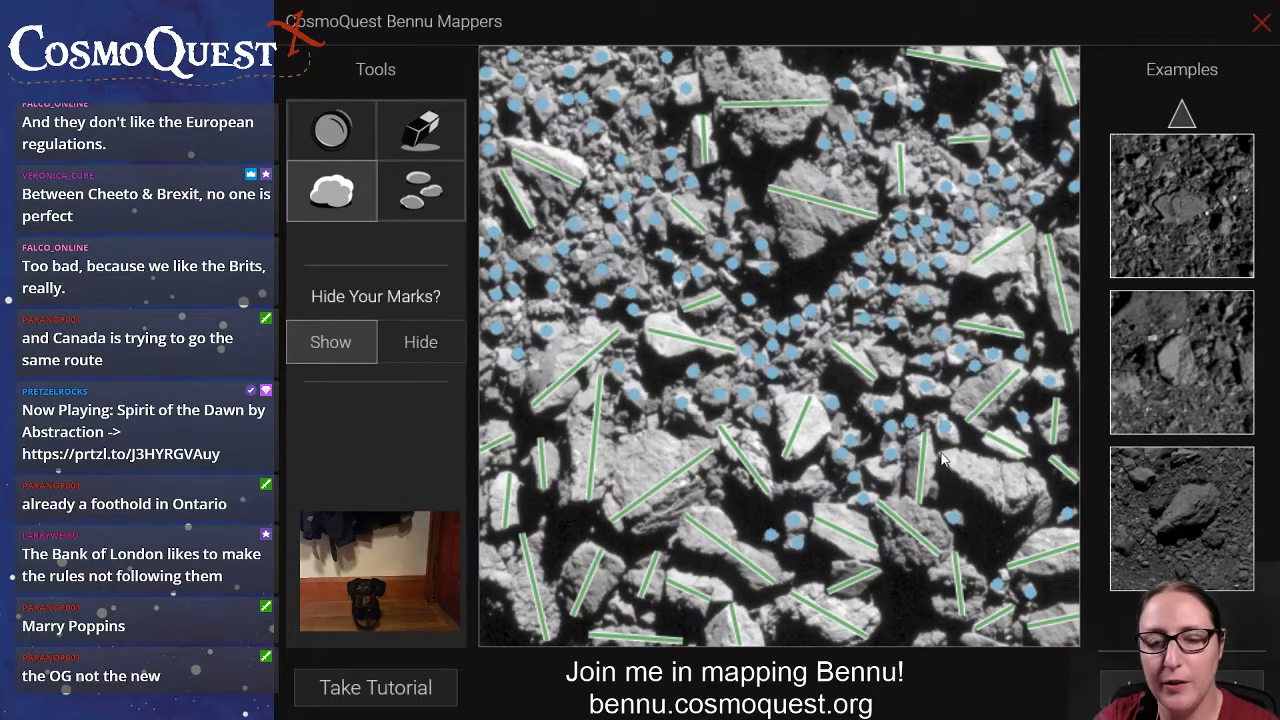
{"action": "left_click_drag", "start_coordinate": [944, 457], "coordinate": [1046, 530]}
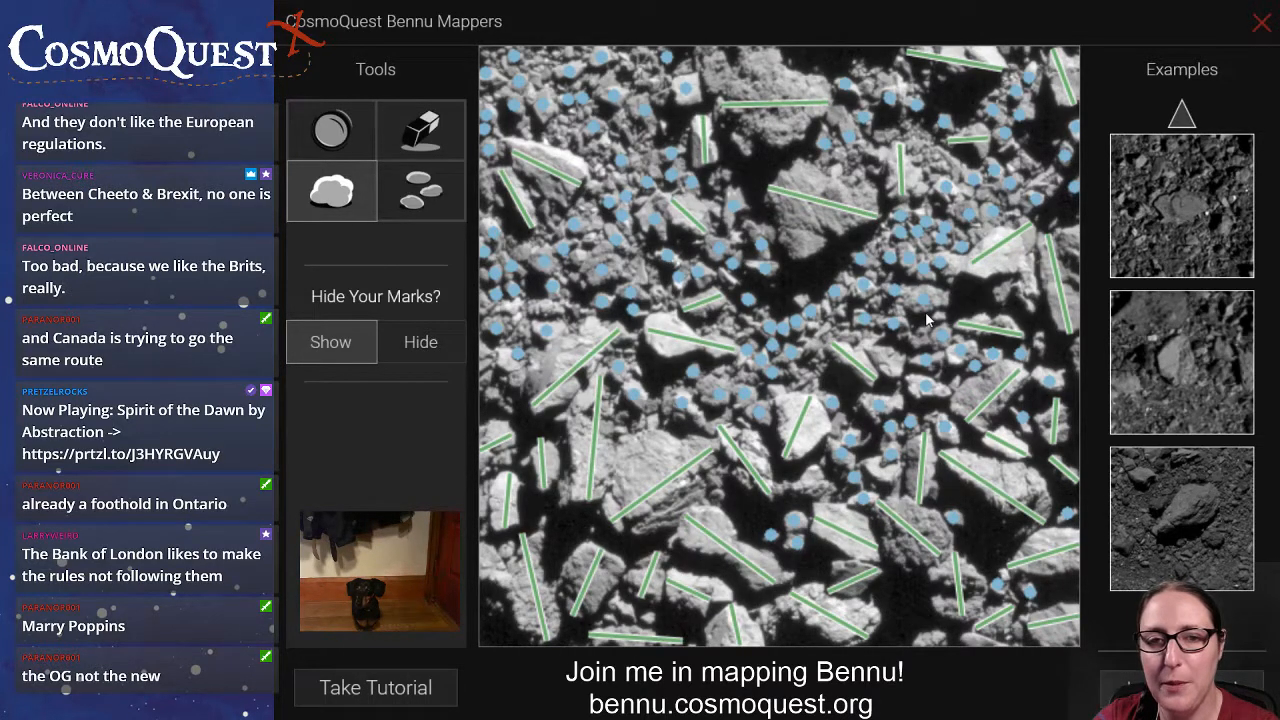
Erase the line on the bright boulder near the upper-right edge and redraw it longer, from its lower-left to its upper-right corner.
{"action": "left_click", "coordinate": [455, 157]}
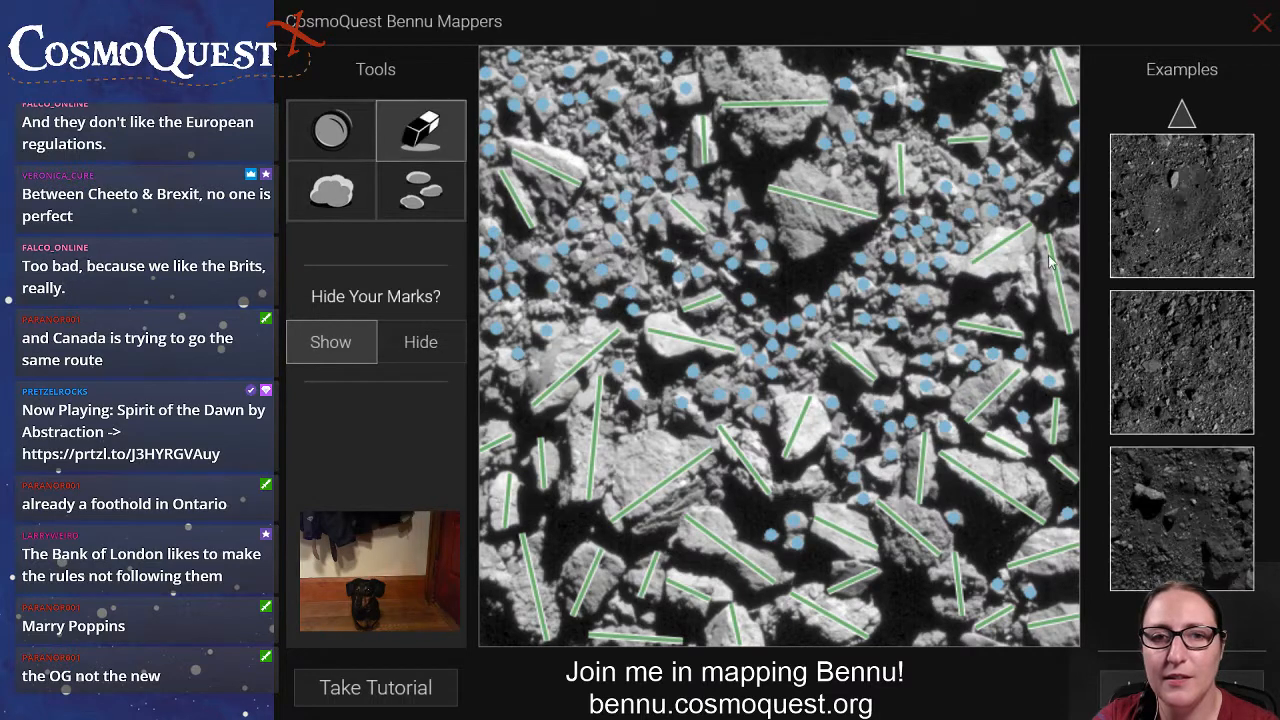
{"action": "left_click", "coordinate": [1022, 242]}
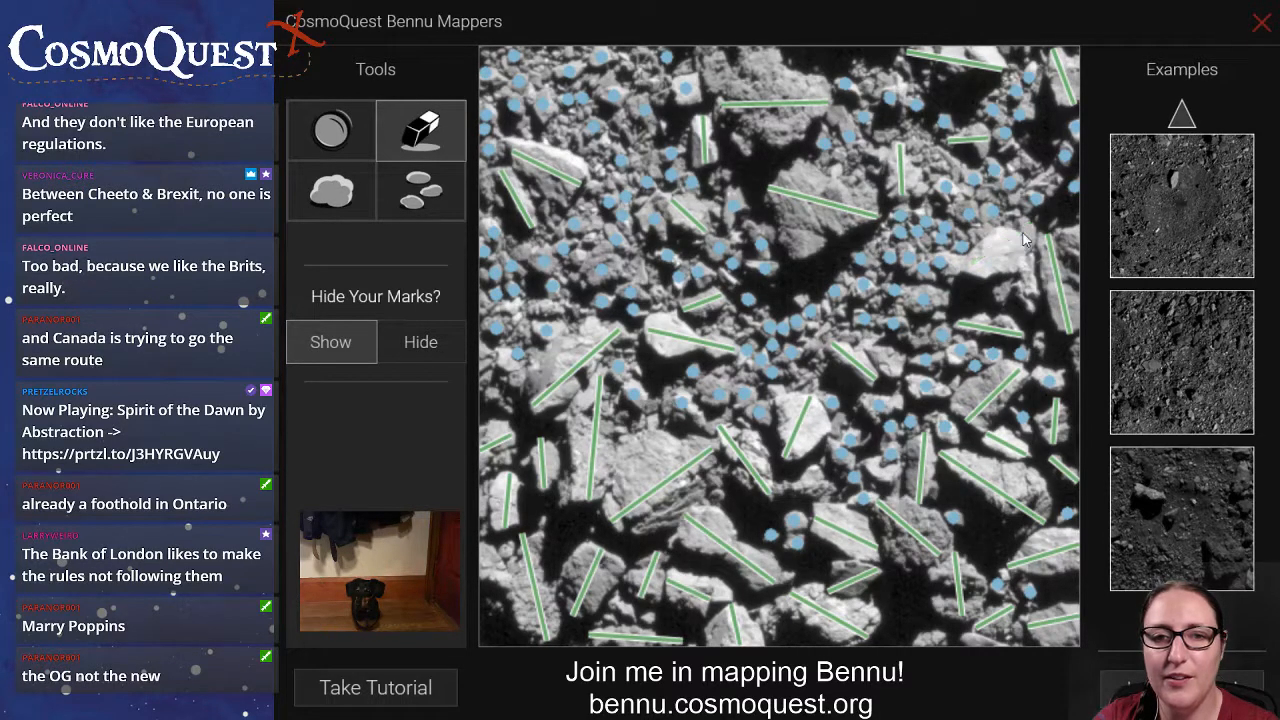
{"action": "left_click", "coordinate": [335, 190]}
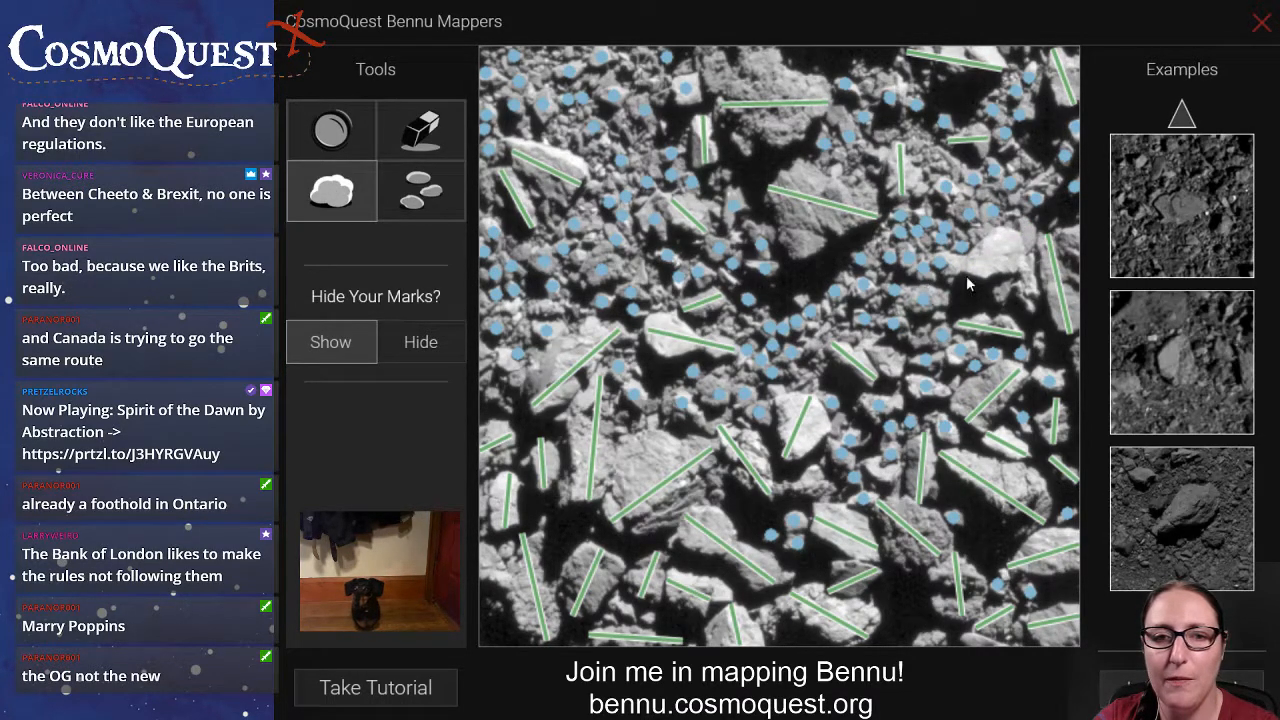
{"action": "mouse_move", "coordinate": [964, 271]}
{"action": "left_mouse_down"}
{"action": "mouse_move", "coordinate": [997, 266]}
{"action": "mouse_move", "coordinate": [1035, 232]}
{"action": "left_mouse_up"}
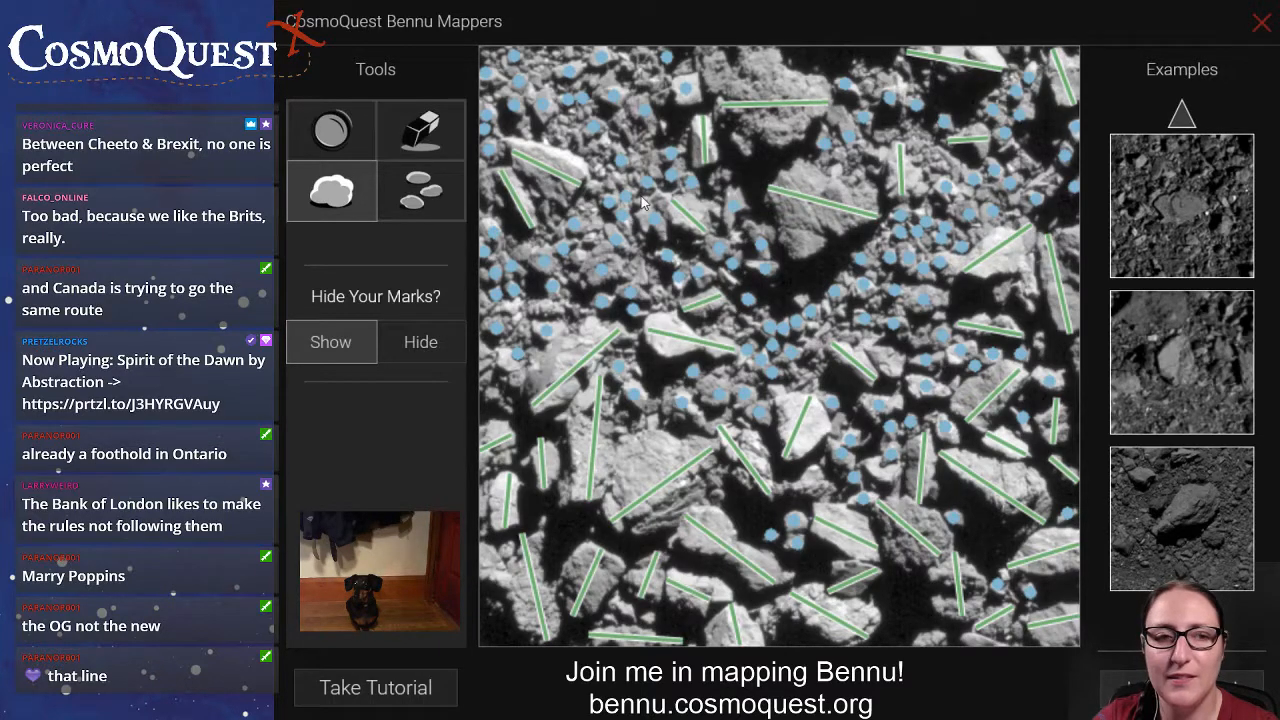
{"action": "left_click", "coordinate": [450, 205]}
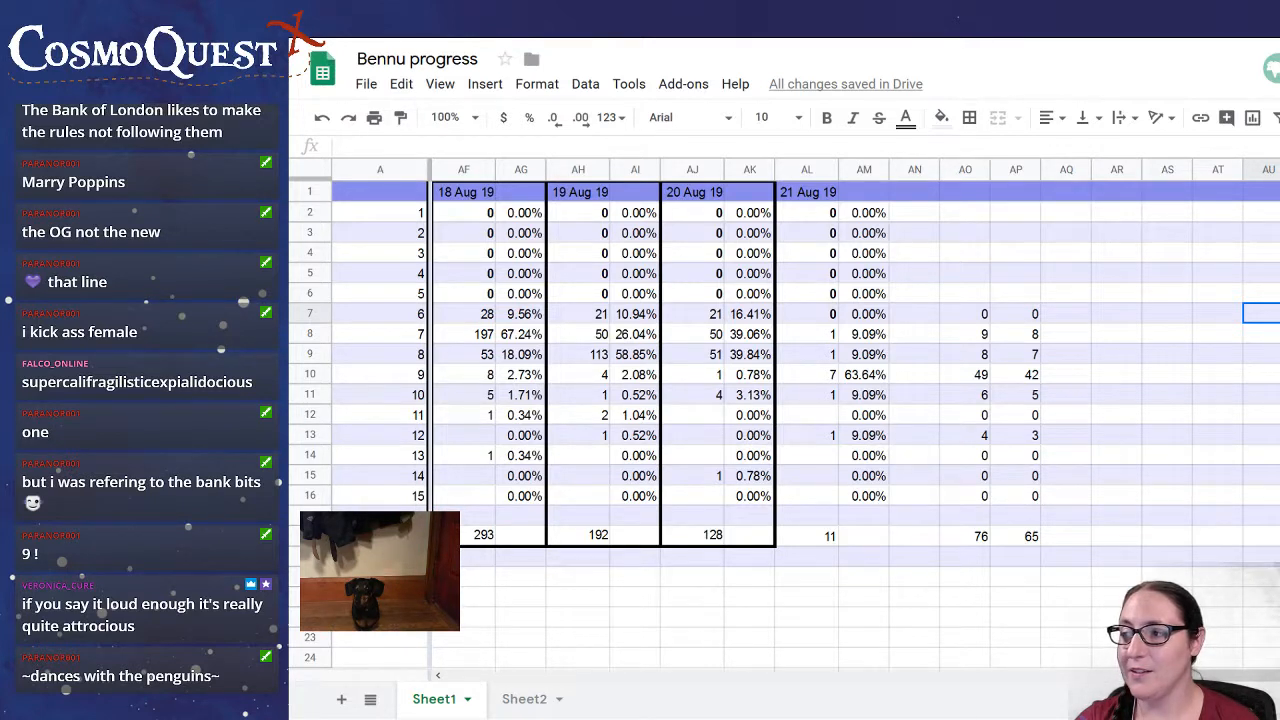
In the Bennu progress spreadsheet, set cell AL8 of the 21 Aug 19 column to 0 and make it bold.
{"action": "left_click", "coordinate": [826, 336]}
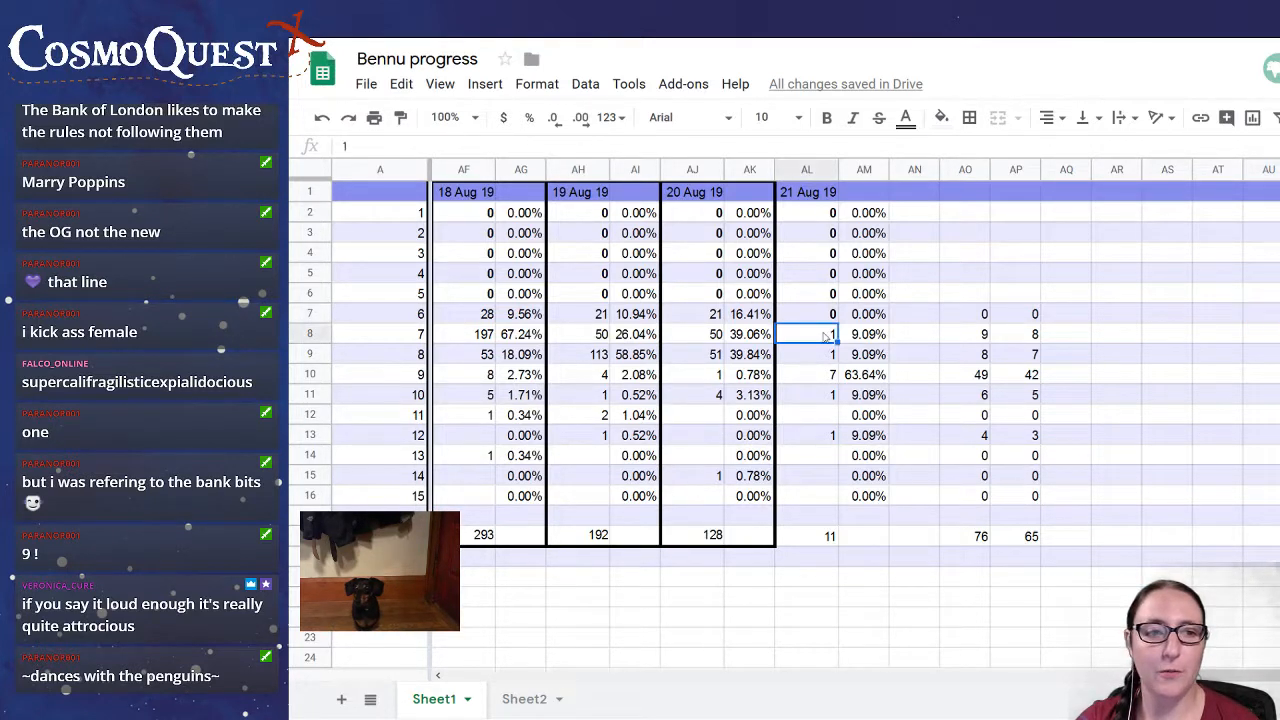
{"action": "type", "text": "0"}
{"action": "key", "text": "Return"}
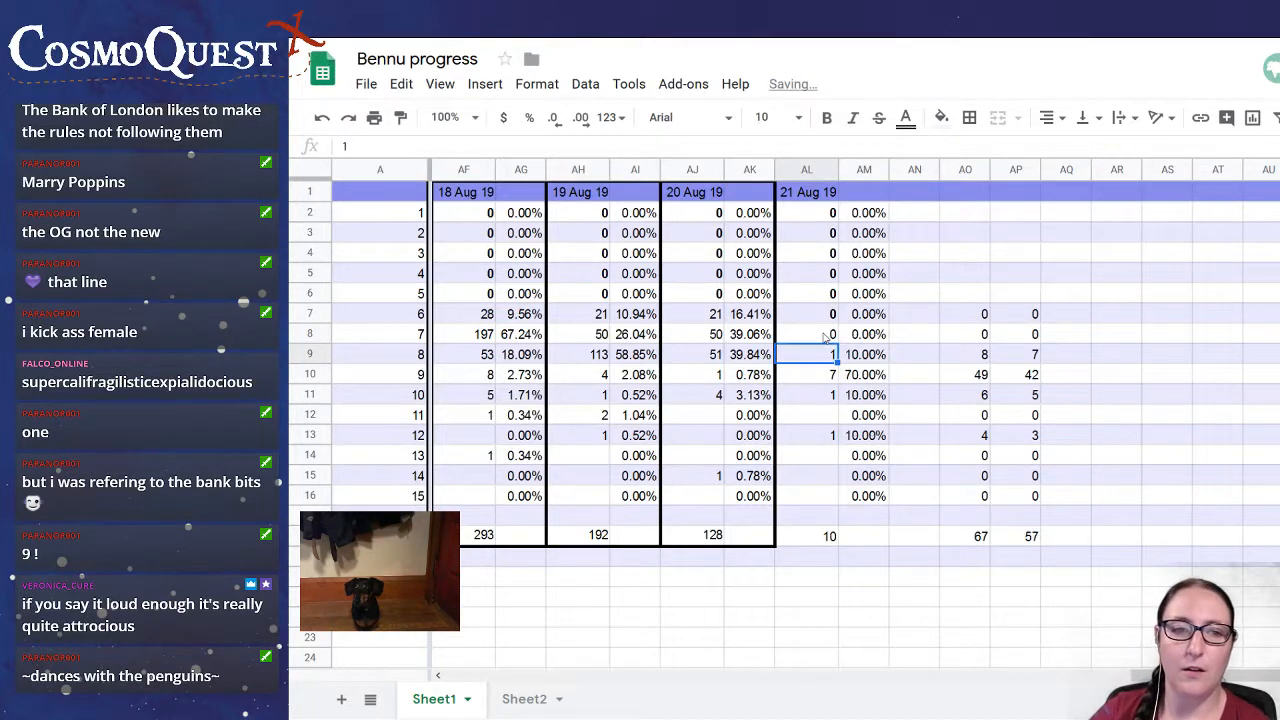
{"action": "left_click", "coordinate": [826, 336]}
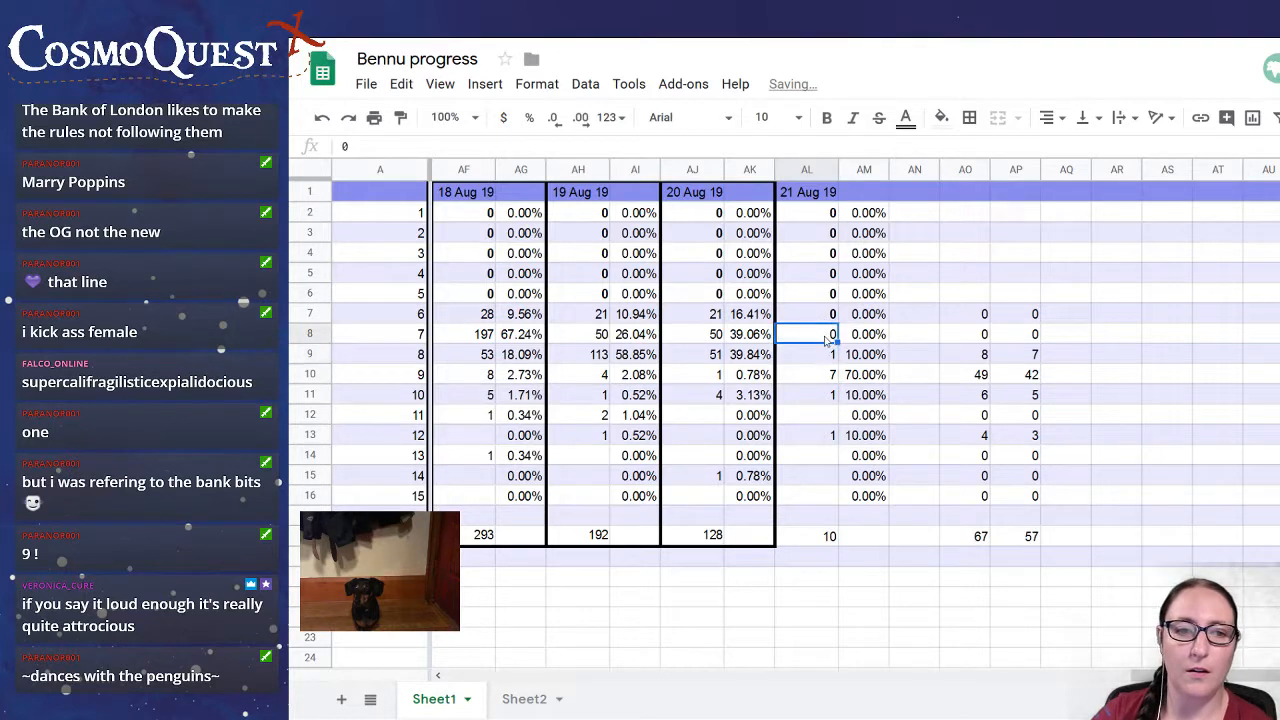
{"action": "left_click", "coordinate": [826, 117]}
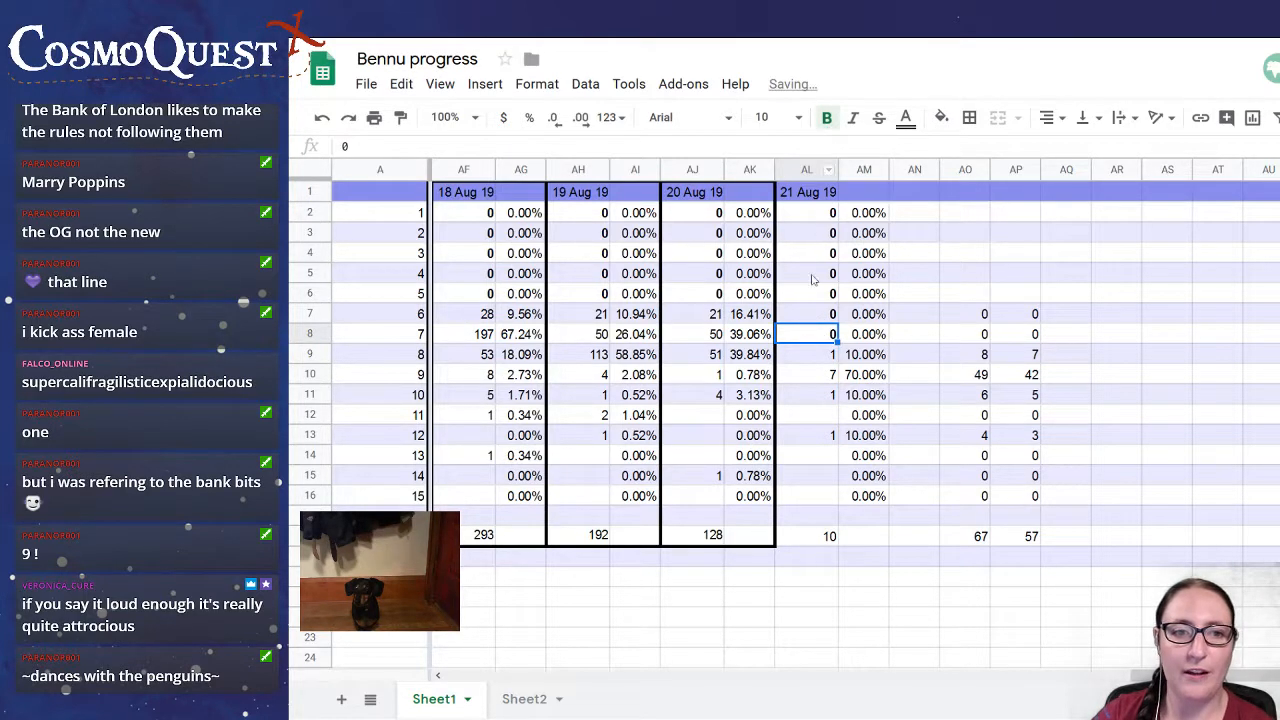
Set the 21 Aug 19 counts to 2 in cell AL9 and 4 in cell AL10.
{"action": "left_click", "coordinate": [828, 356]}
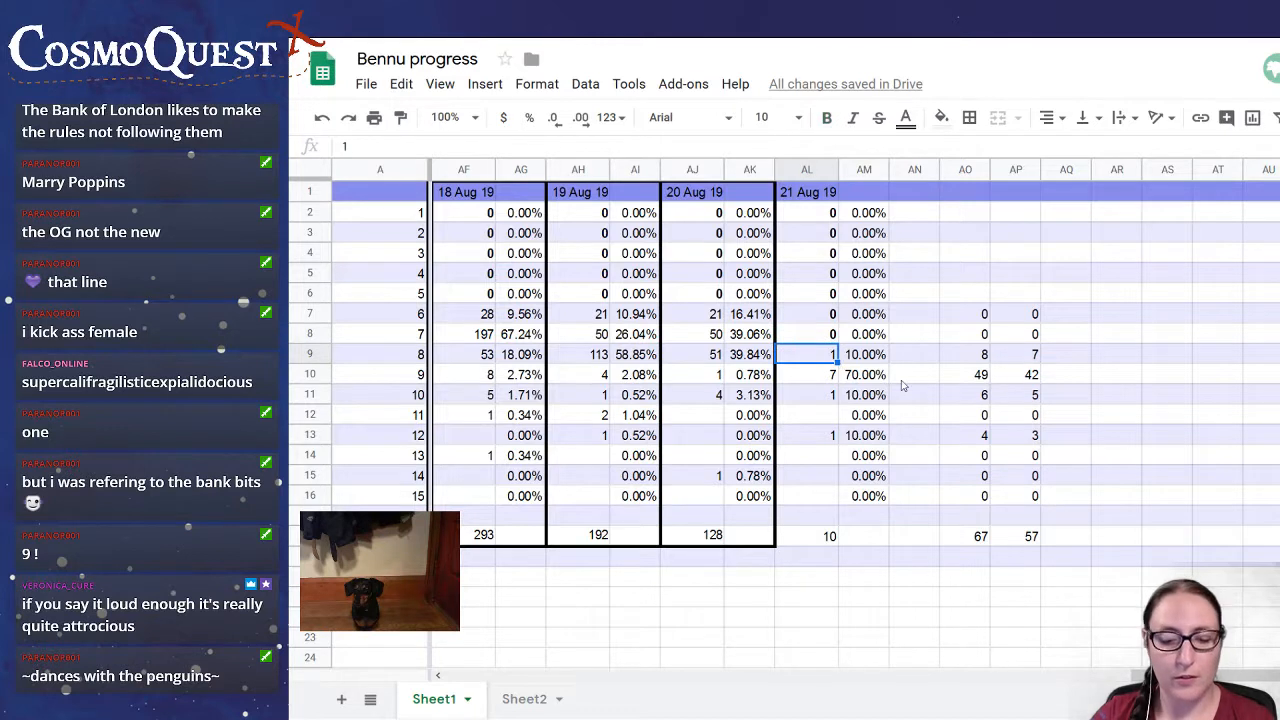
{"action": "type", "text": "2"}
{"action": "key", "text": "Return"}
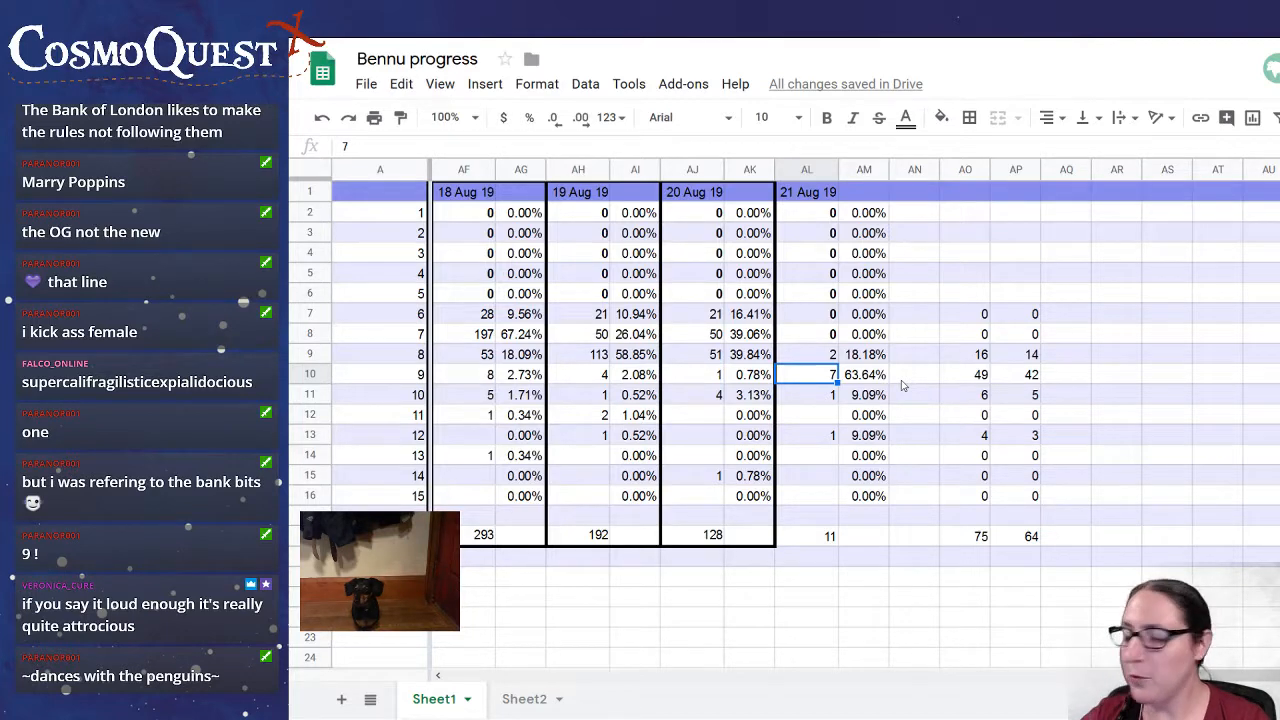
{"action": "type", "text": "4"}
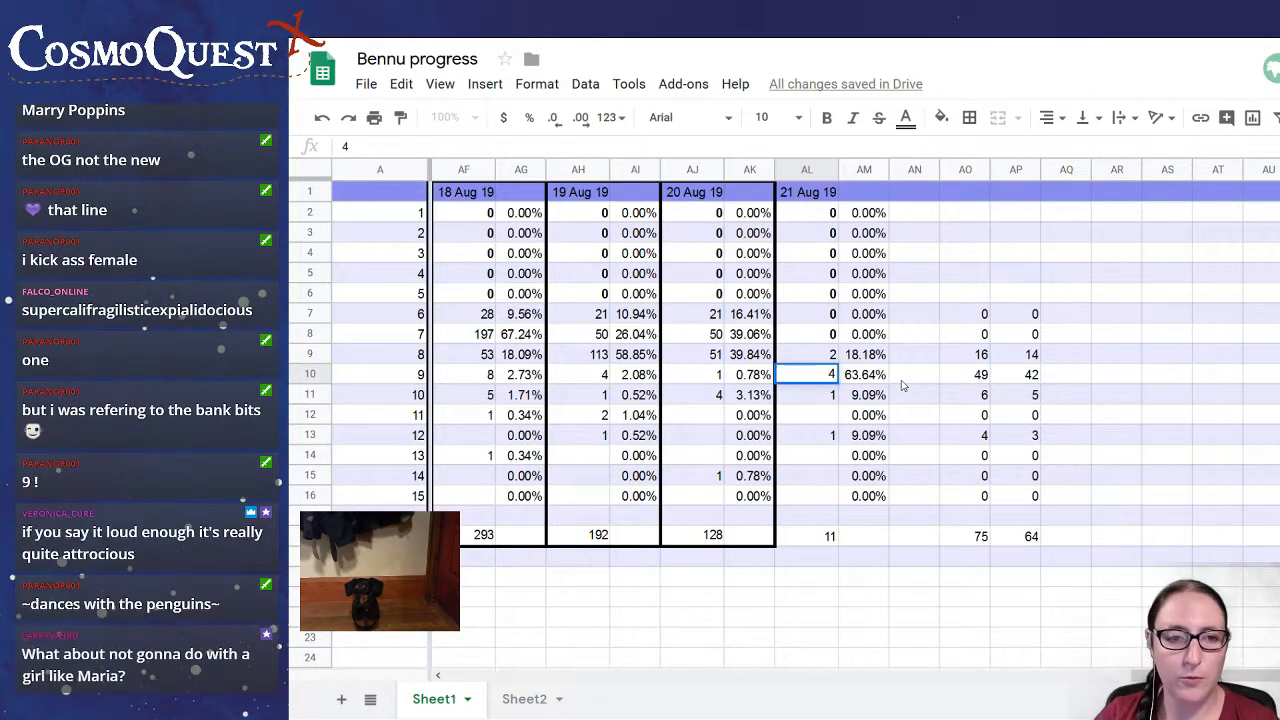
{"action": "key", "text": "Return"}
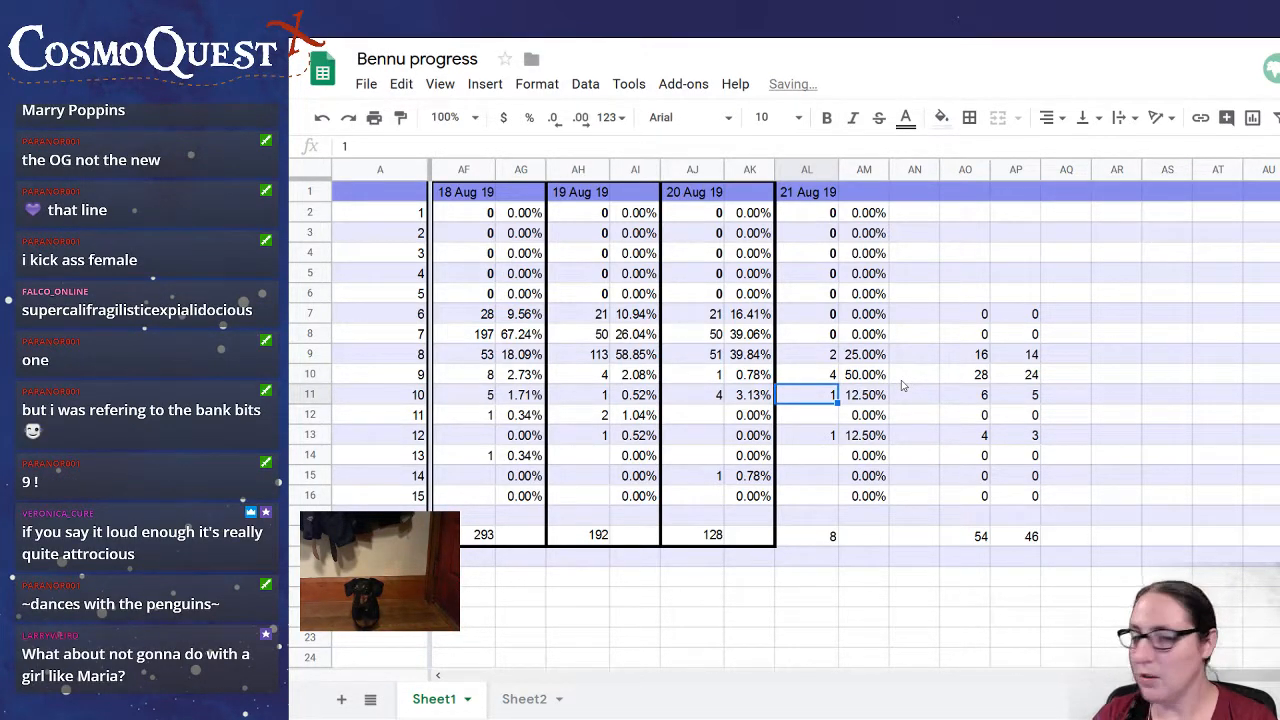
Clear cell AL11 and enter 1 in cells AL12 and AL14 of the 21 Aug 19 column.
{"action": "key", "text": "Delete"}
{"action": "key", "text": "Down"}
{"action": "type", "text": "1"}
{"action": "key", "text": "Return"}
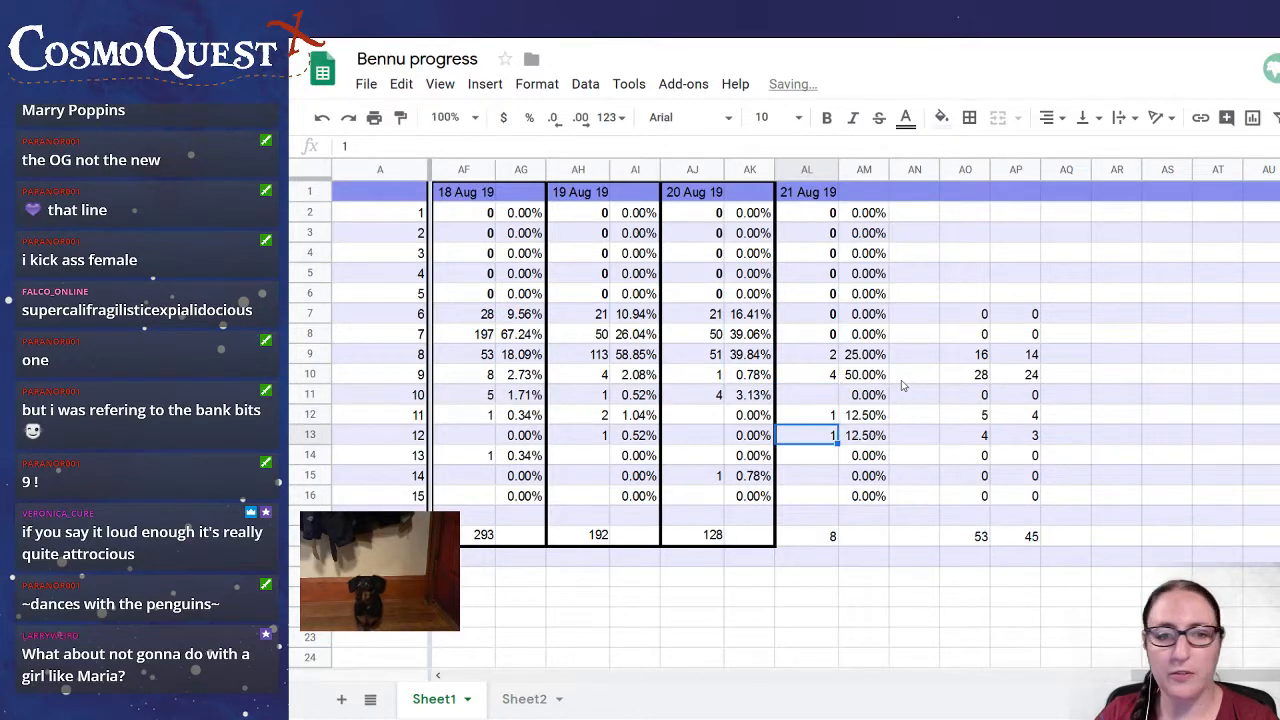
{"action": "key", "text": "Down"}
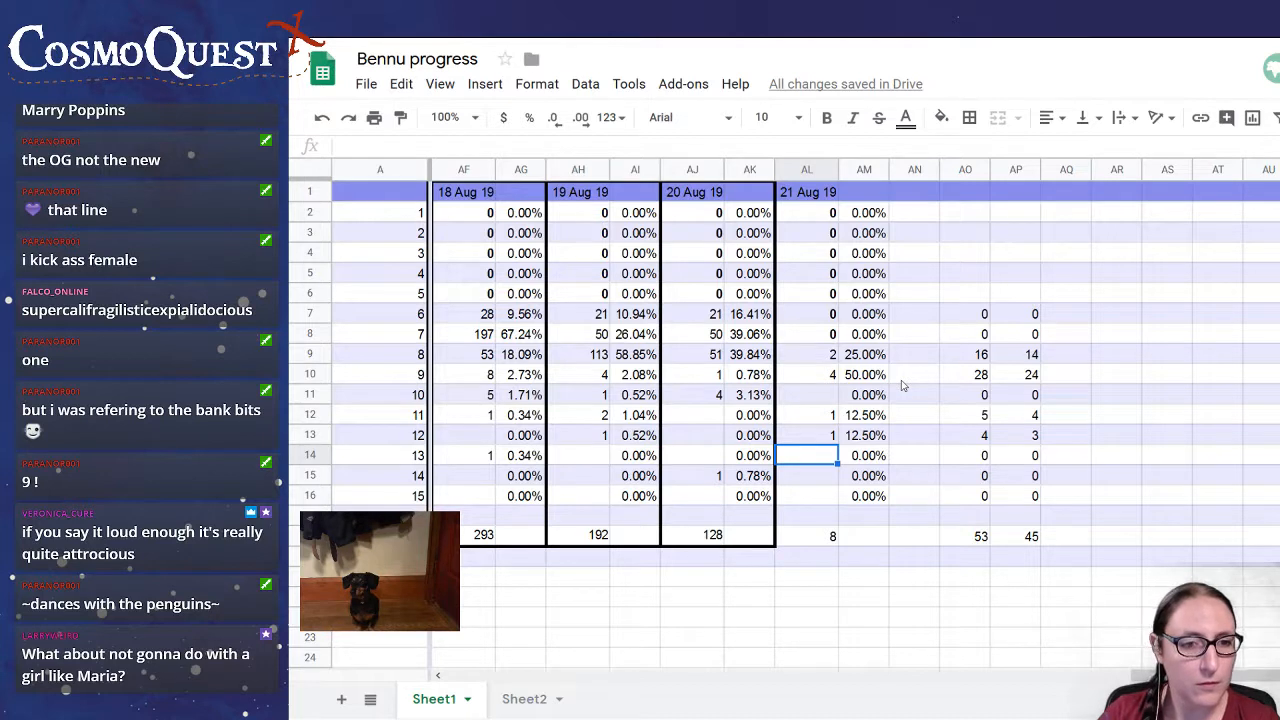
{"action": "type", "text": "1"}
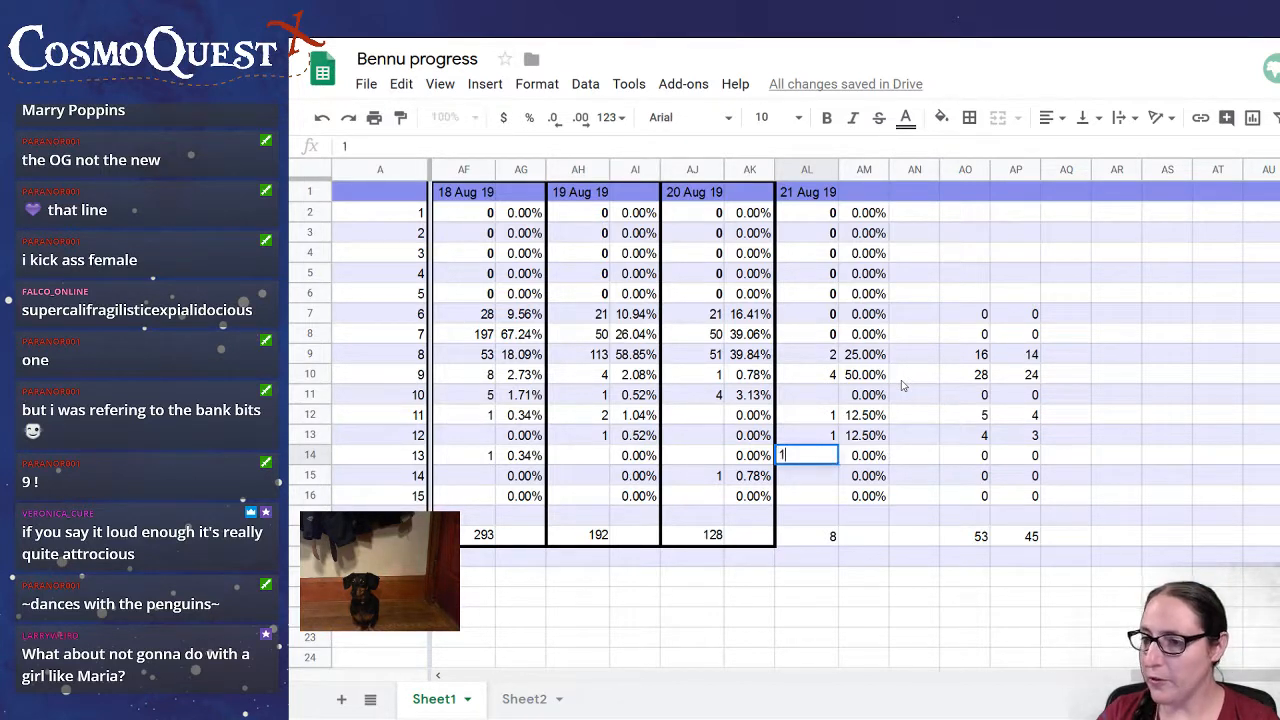
{"action": "key", "text": "Return"}
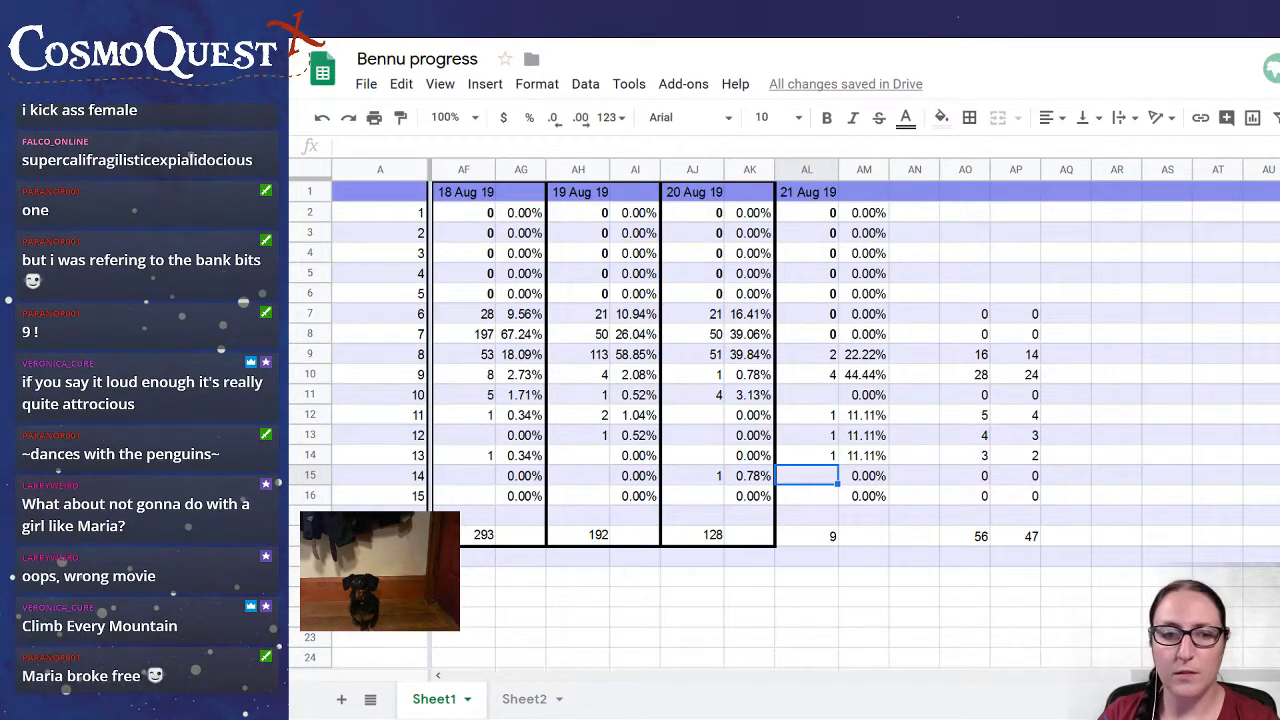
{"action": "key", "text": "F11"}
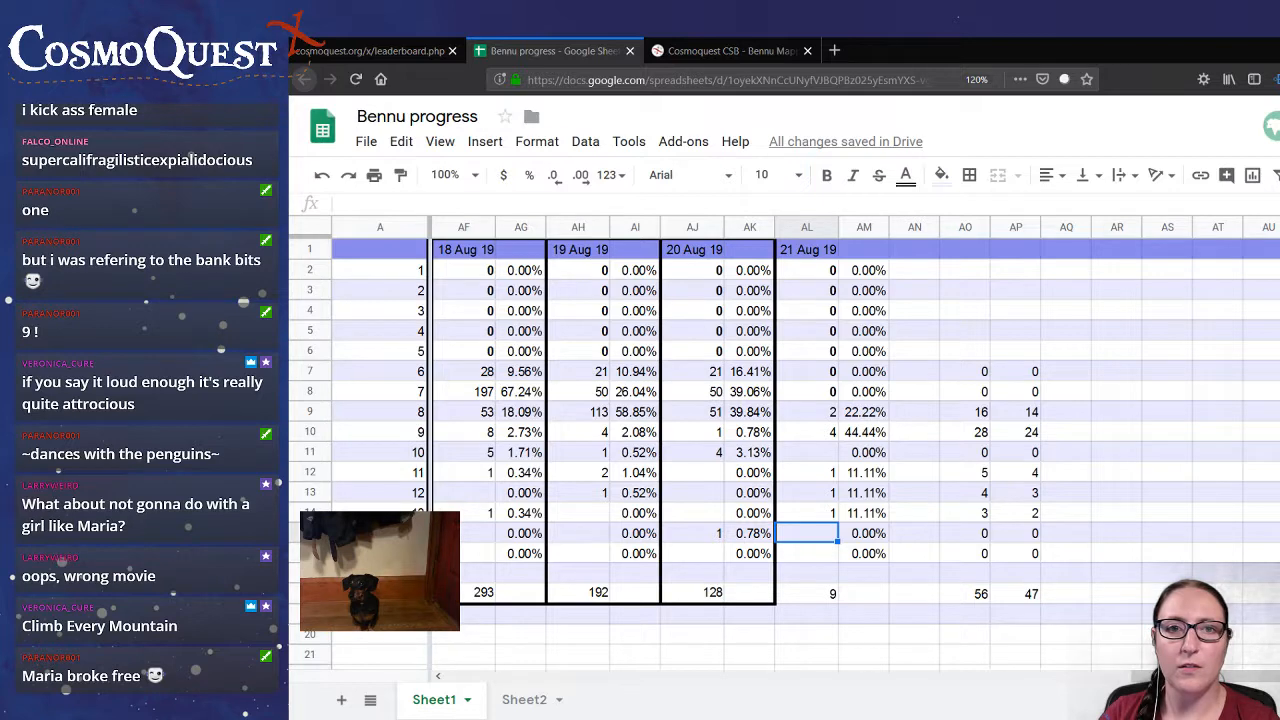
{"action": "left_click", "coordinate": [1178, 50]}
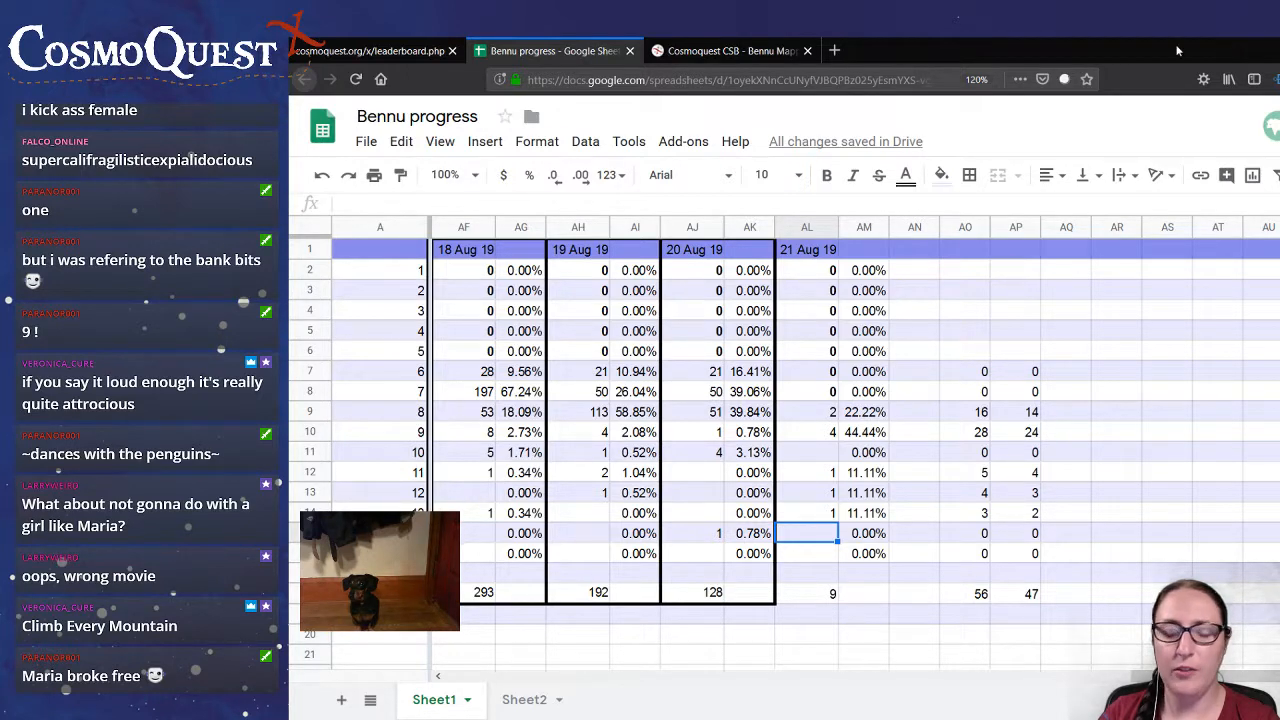
{"action": "left_click_drag", "start_coordinate": [1178, 50], "coordinate": [1124, 50]}
{"action": "key", "text": "F11"}
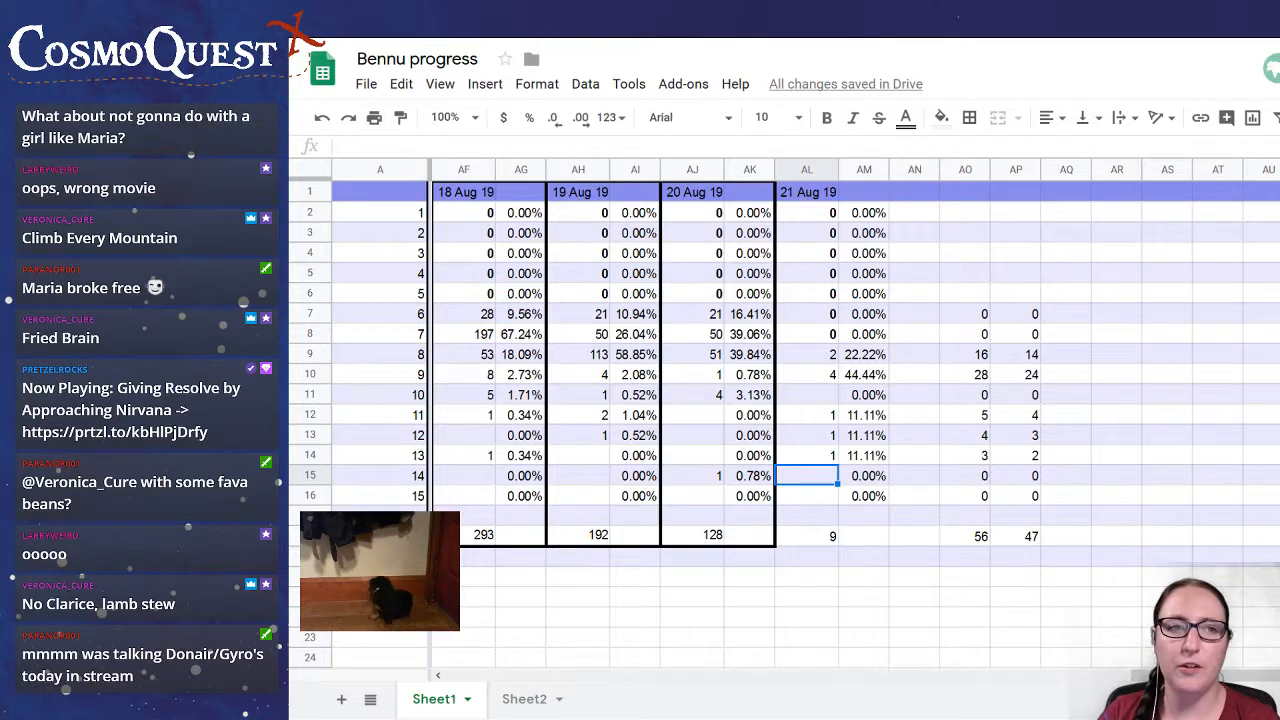
Switch to Bennu Mappers and draw boulder lines on the new image across the large right-hand boulders, the upper-left ones and two along the bottom edge.
{"action": "mouse_move", "coordinate": [750, 48]}
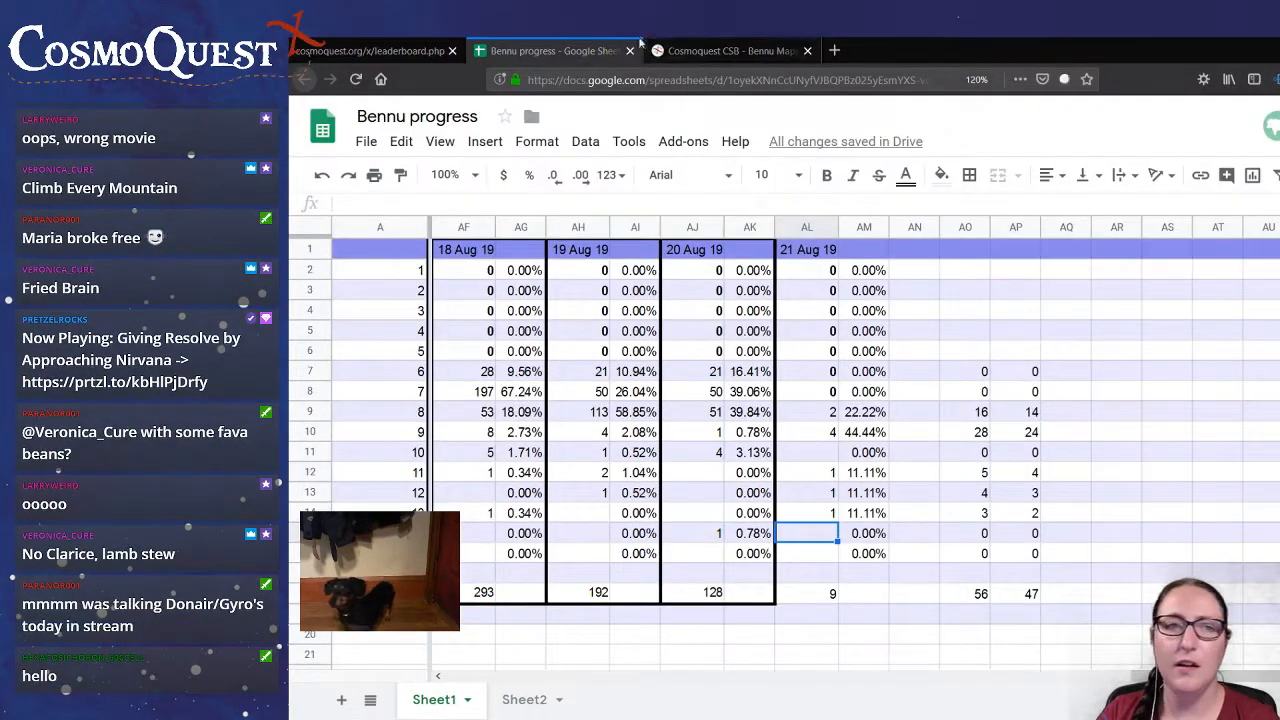
{"action": "left_click", "coordinate": [665, 50]}
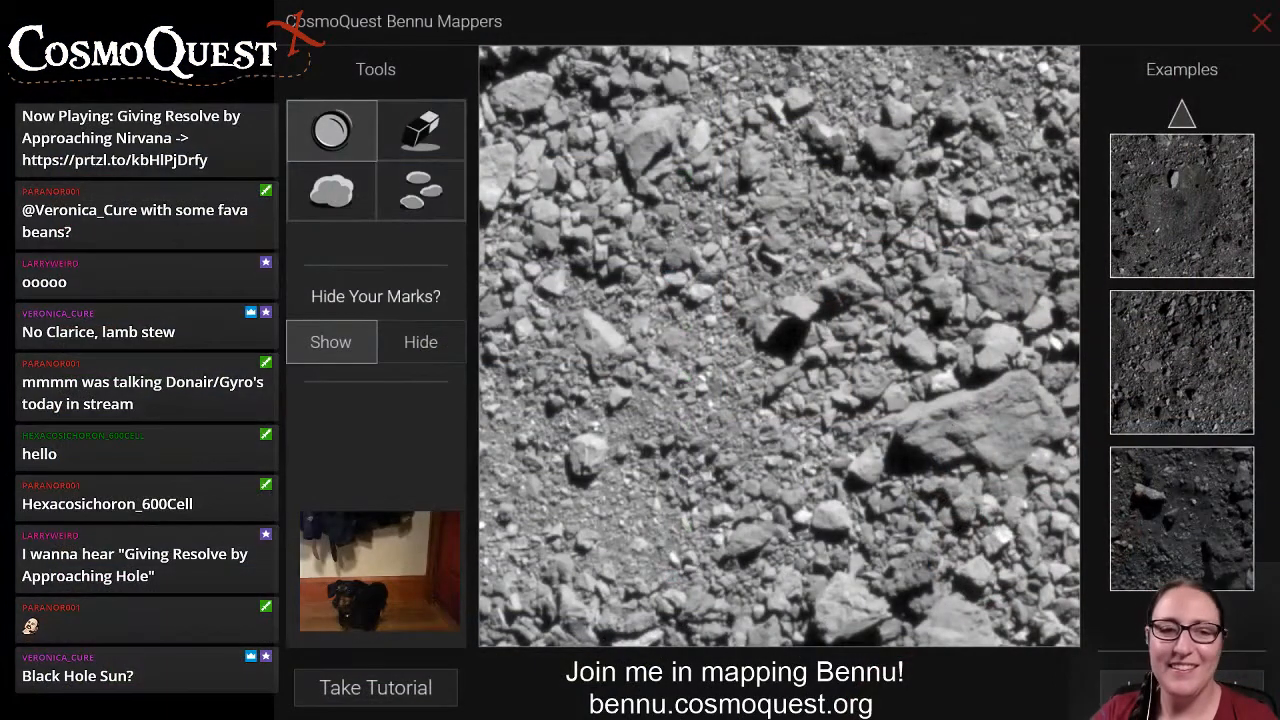
{"action": "left_click", "coordinate": [331, 191]}
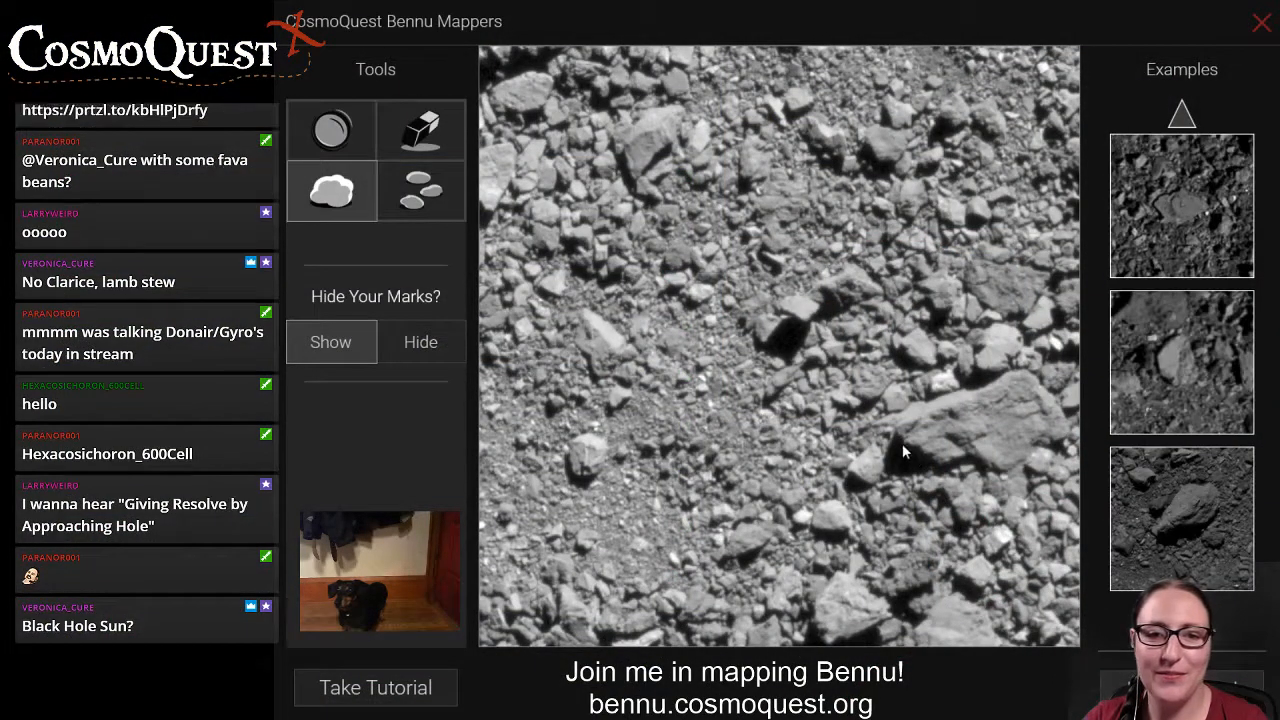
{"action": "left_click_drag", "start_coordinate": [902, 443], "coordinate": [1050, 408]}
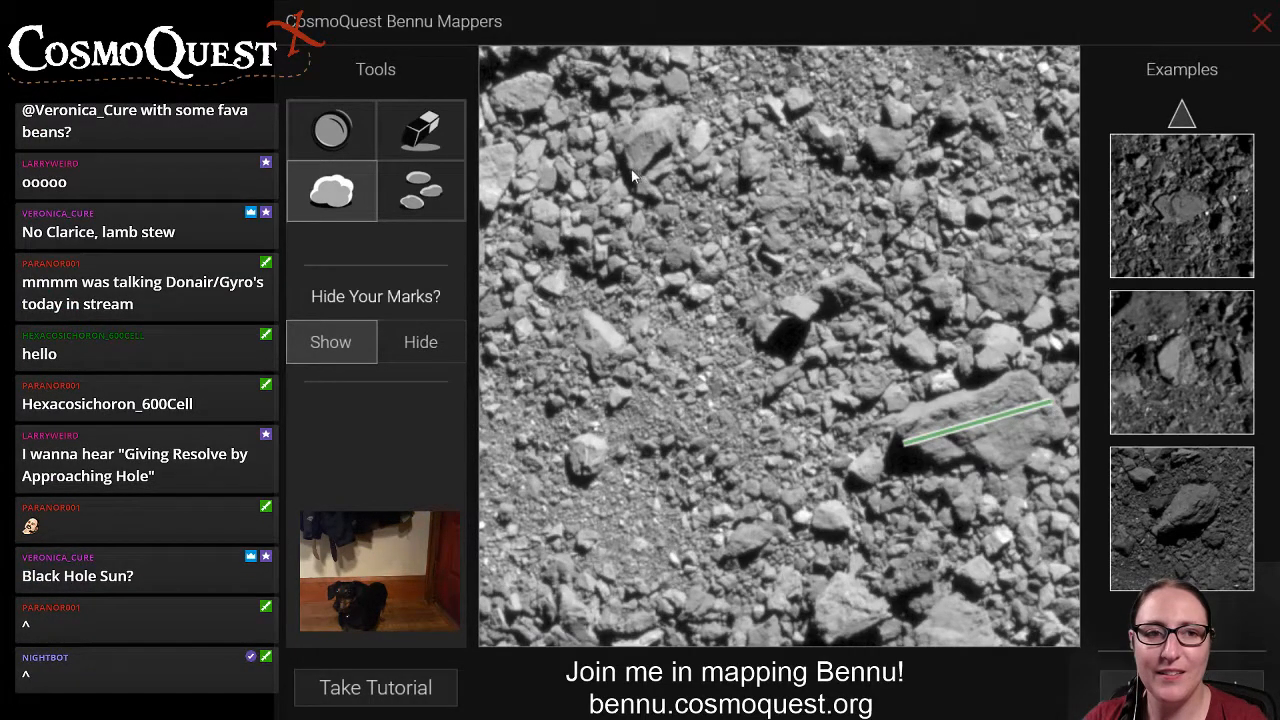
{"action": "left_click_drag", "start_coordinate": [632, 172], "coordinate": [674, 109]}
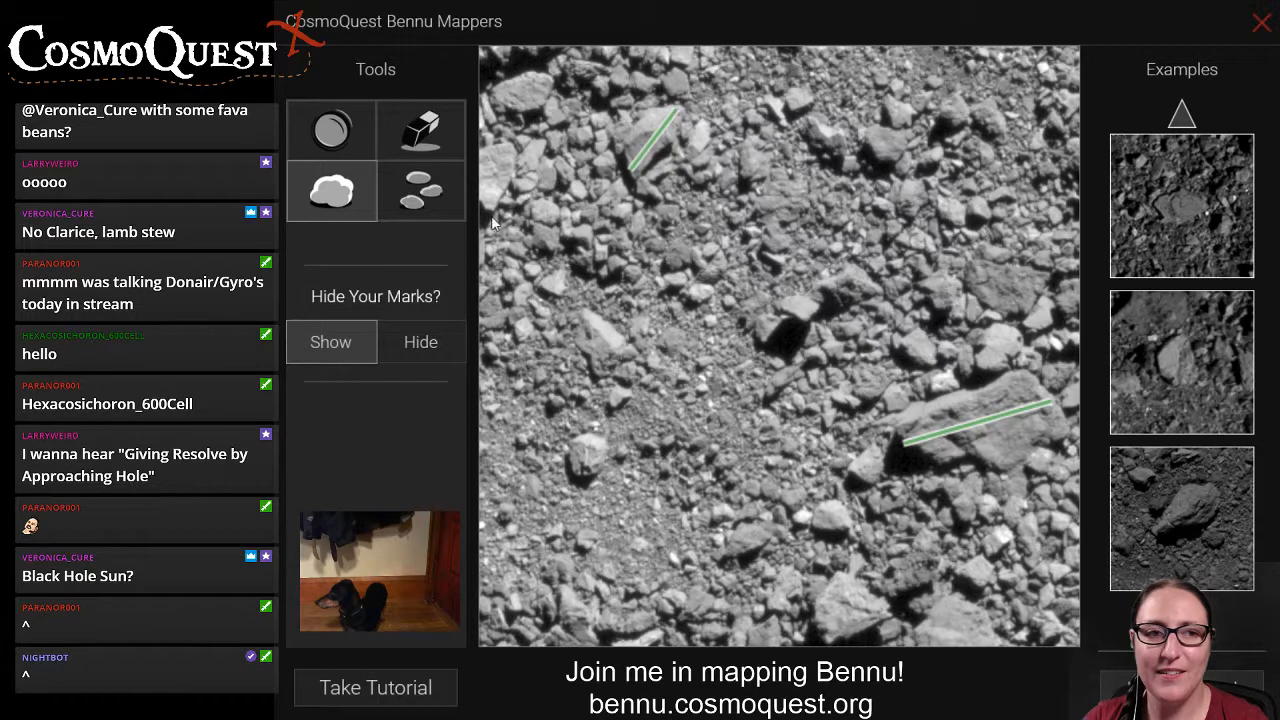
{"action": "left_click_drag", "start_coordinate": [488, 212], "coordinate": [503, 143]}
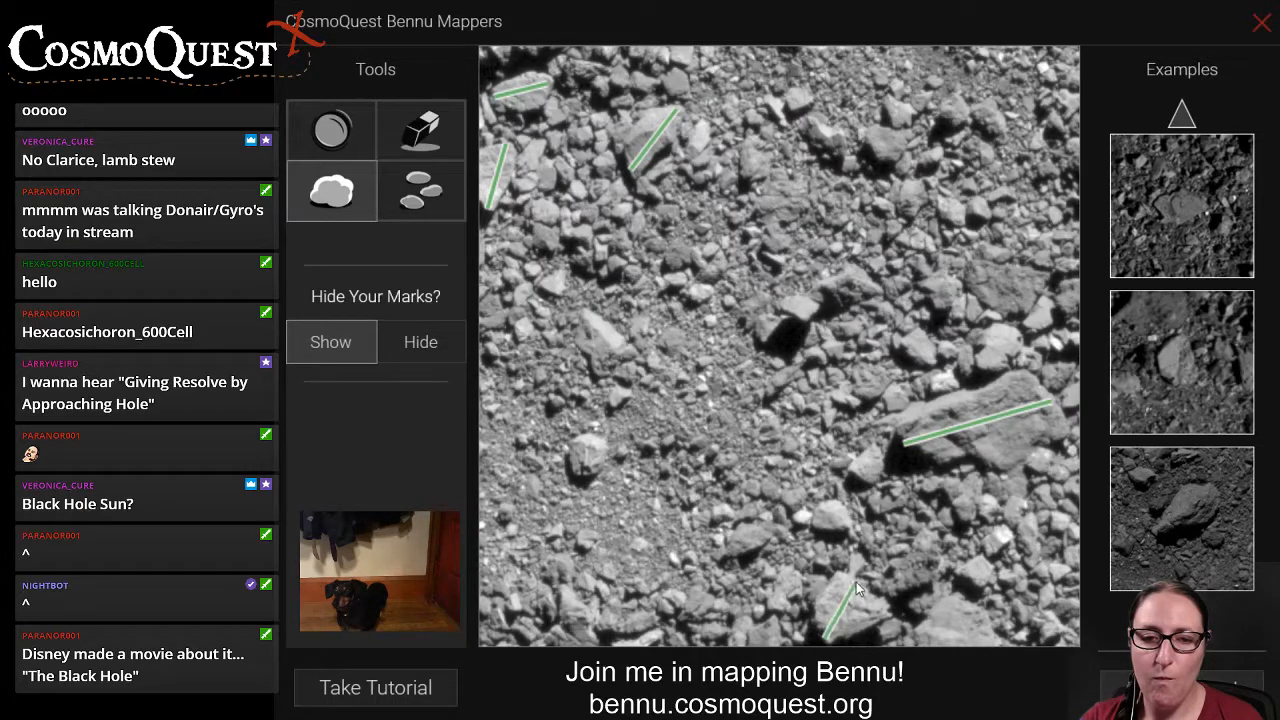
{"action": "left_click_drag", "start_coordinate": [917, 630], "coordinate": [1015, 650]}
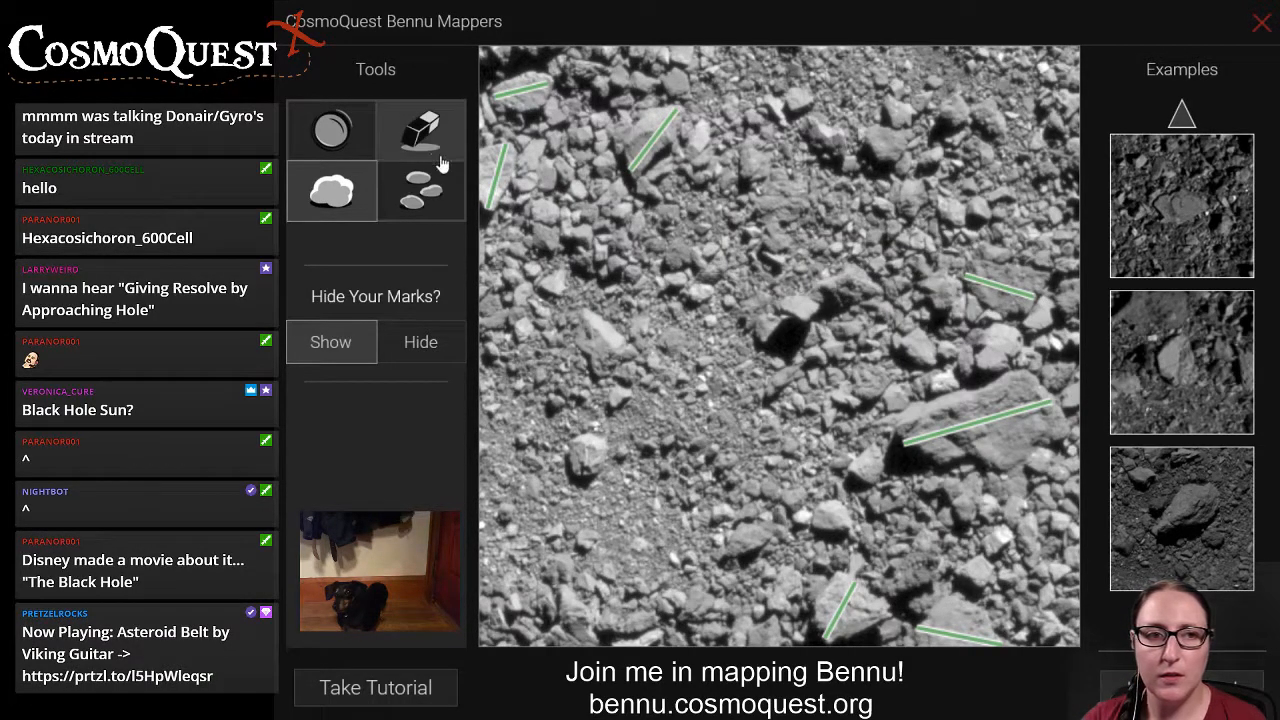
Draw boulder lines across the isolated round bright rock left of centre and the elongated bright one above it.
{"action": "left_click", "coordinate": [421, 199]}
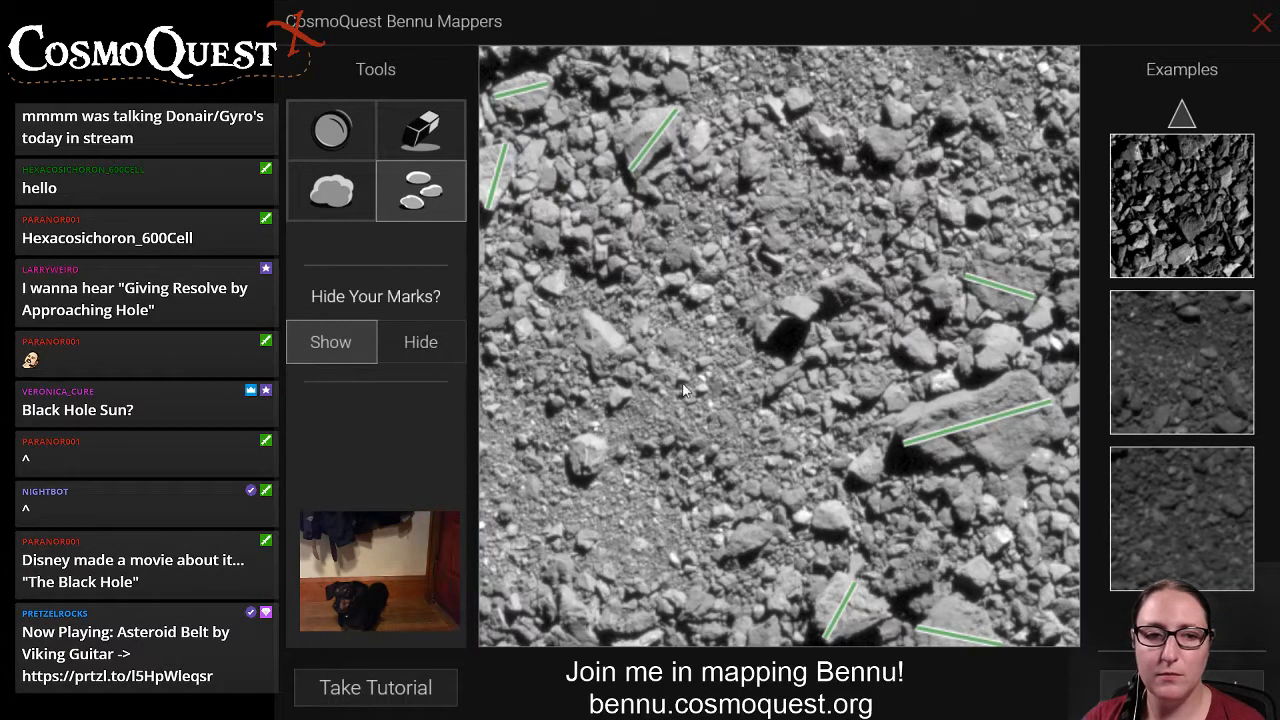
{"action": "left_click", "coordinate": [333, 192]}
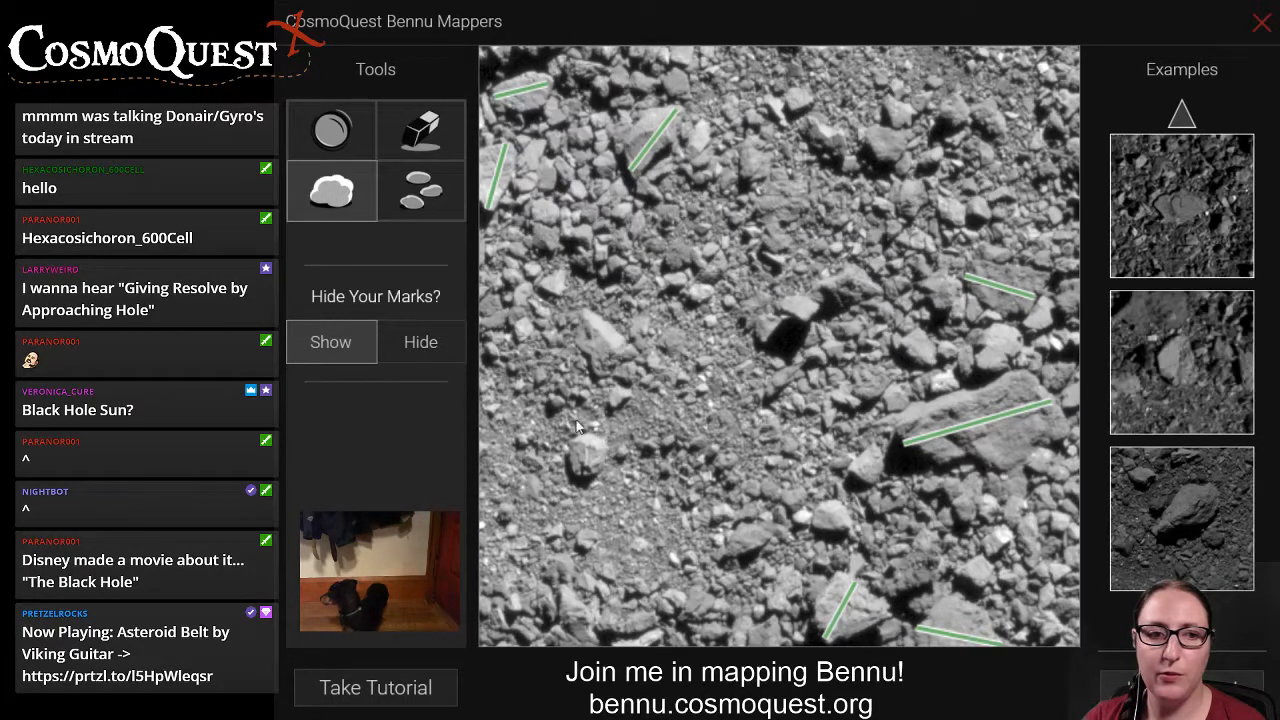
{"action": "left_click_drag", "start_coordinate": [591, 441], "coordinate": [583, 475]}
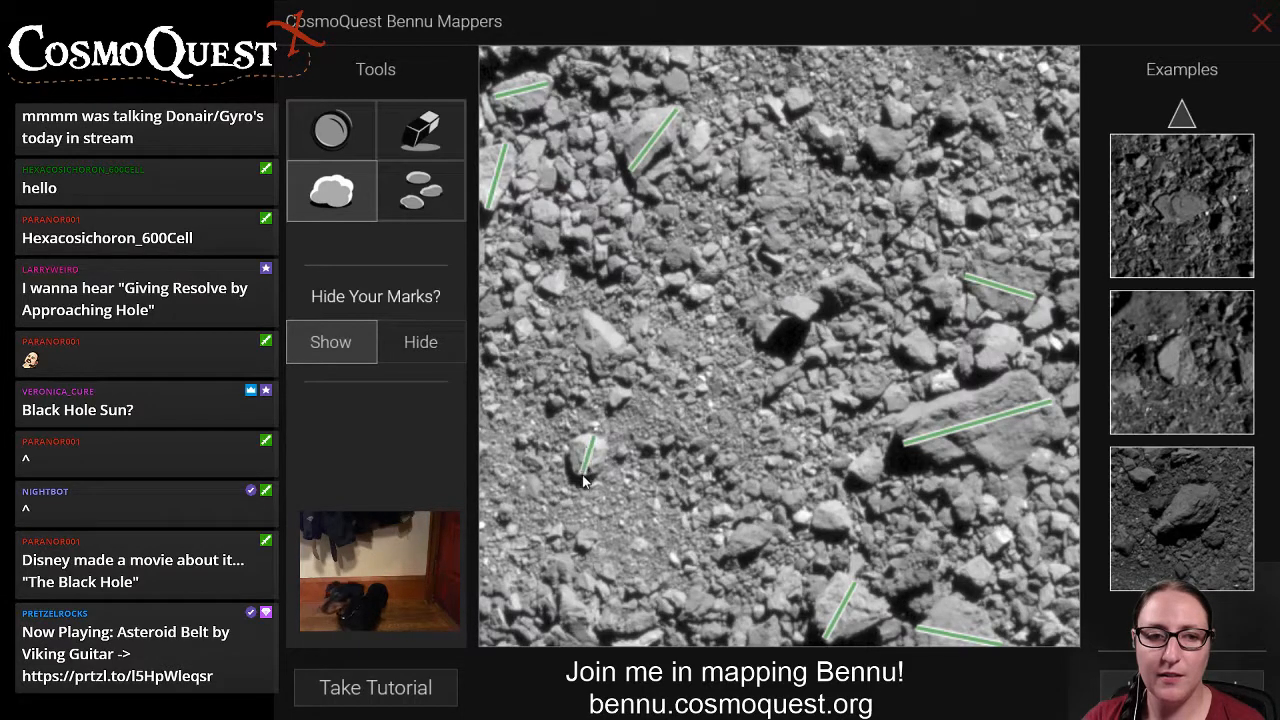
{"action": "left_click_drag", "start_coordinate": [586, 314], "coordinate": [614, 364]}
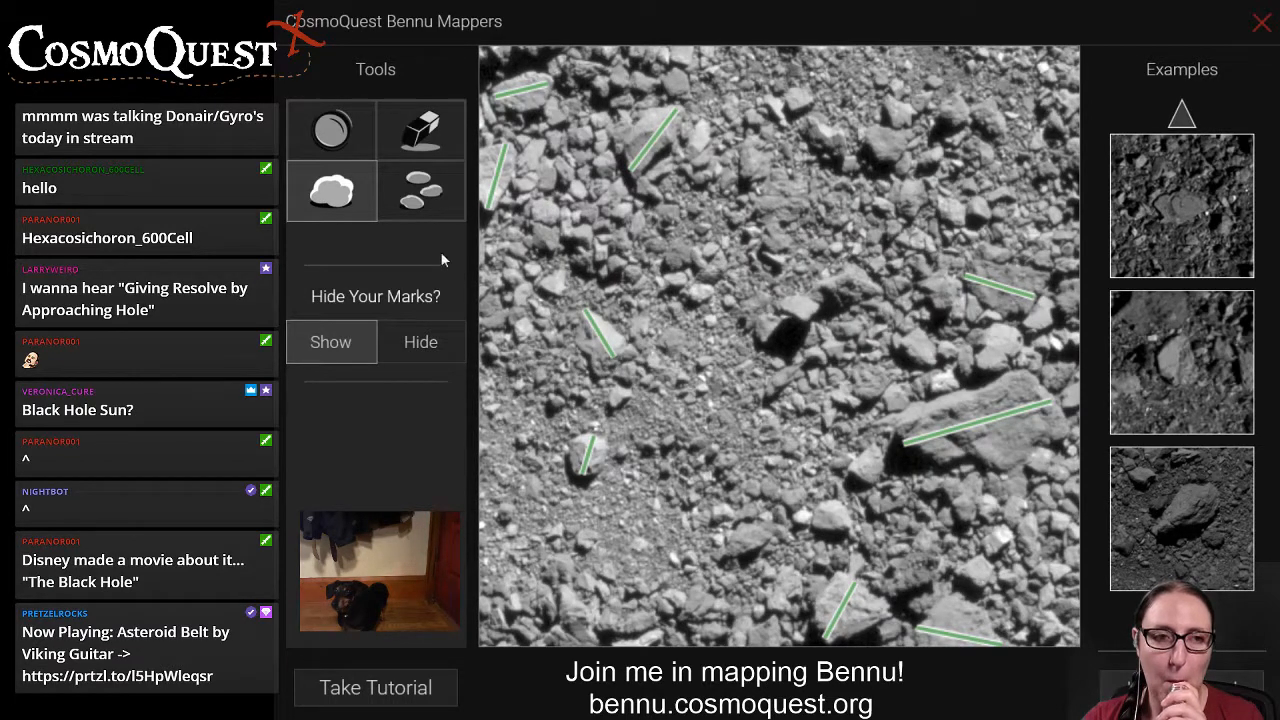
Place small-rock marks on the distinct rocks across the image's upper centre and upper right, above the upper-right boulder line.
{"action": "left_click", "coordinate": [420, 186]}
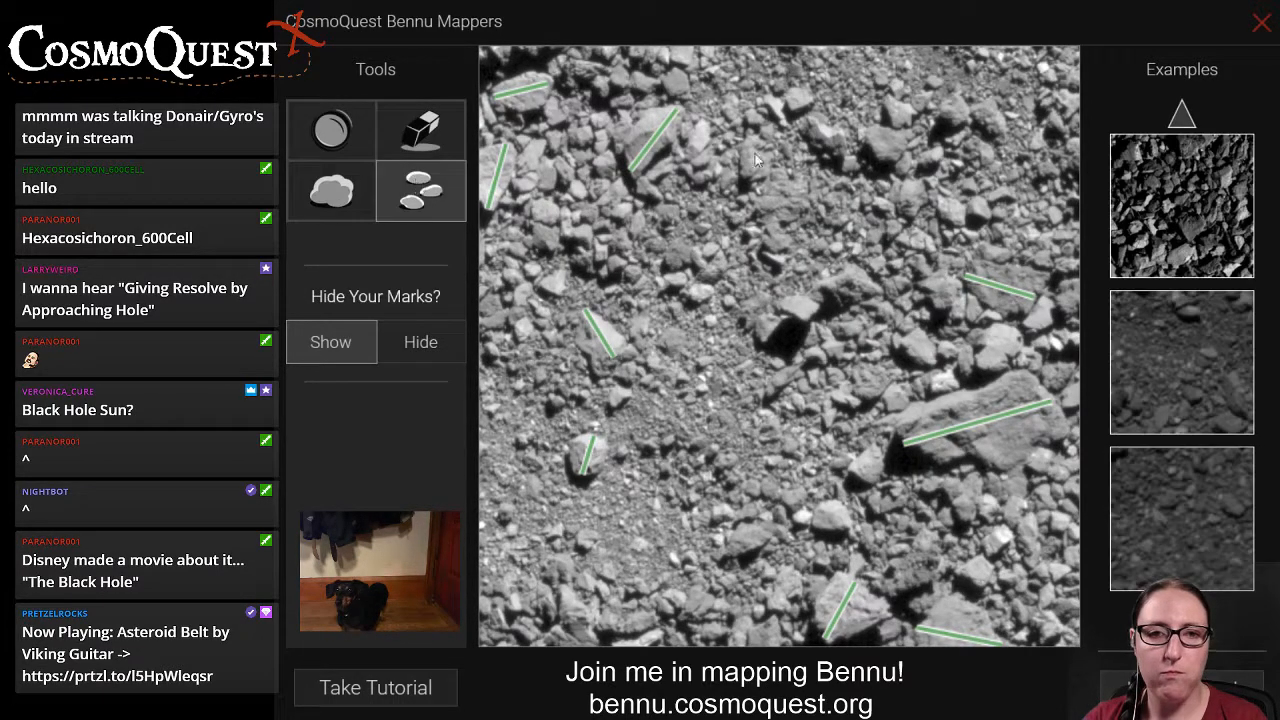
{"action": "left_click", "coordinate": [887, 145]}
{"action": "left_click", "coordinate": [899, 113]}
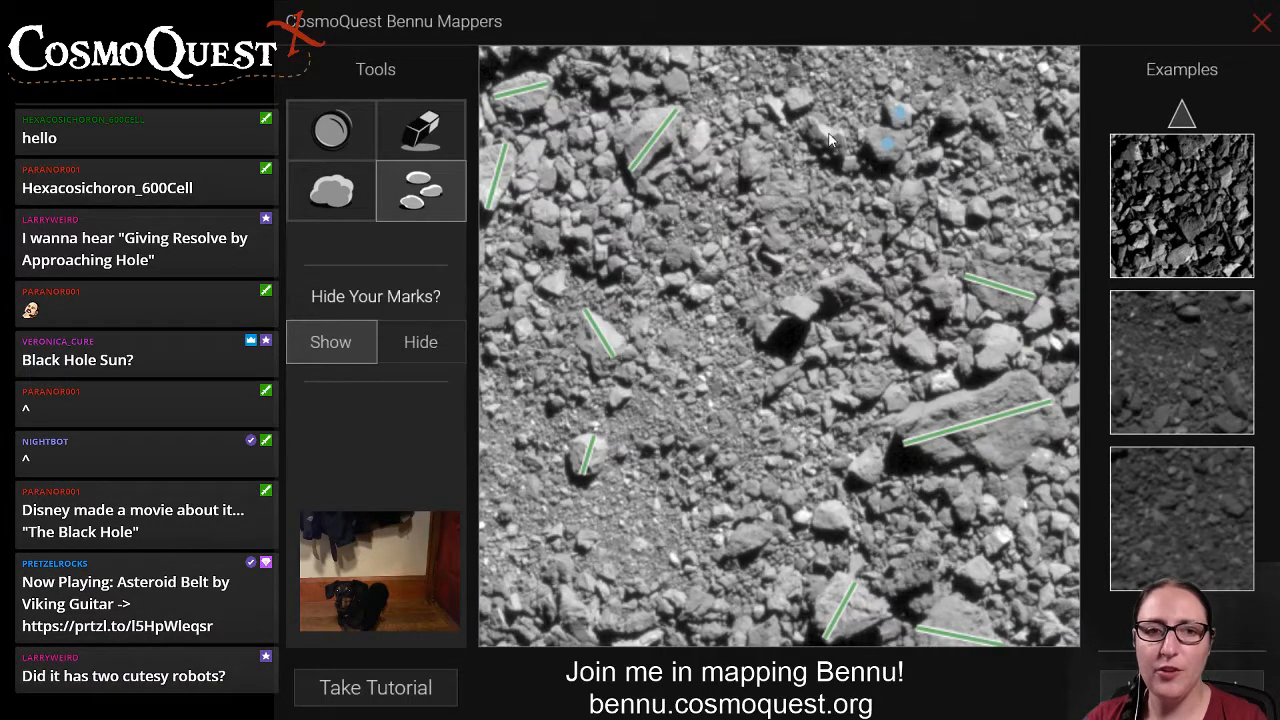
{"action": "left_click", "coordinate": [825, 135]}
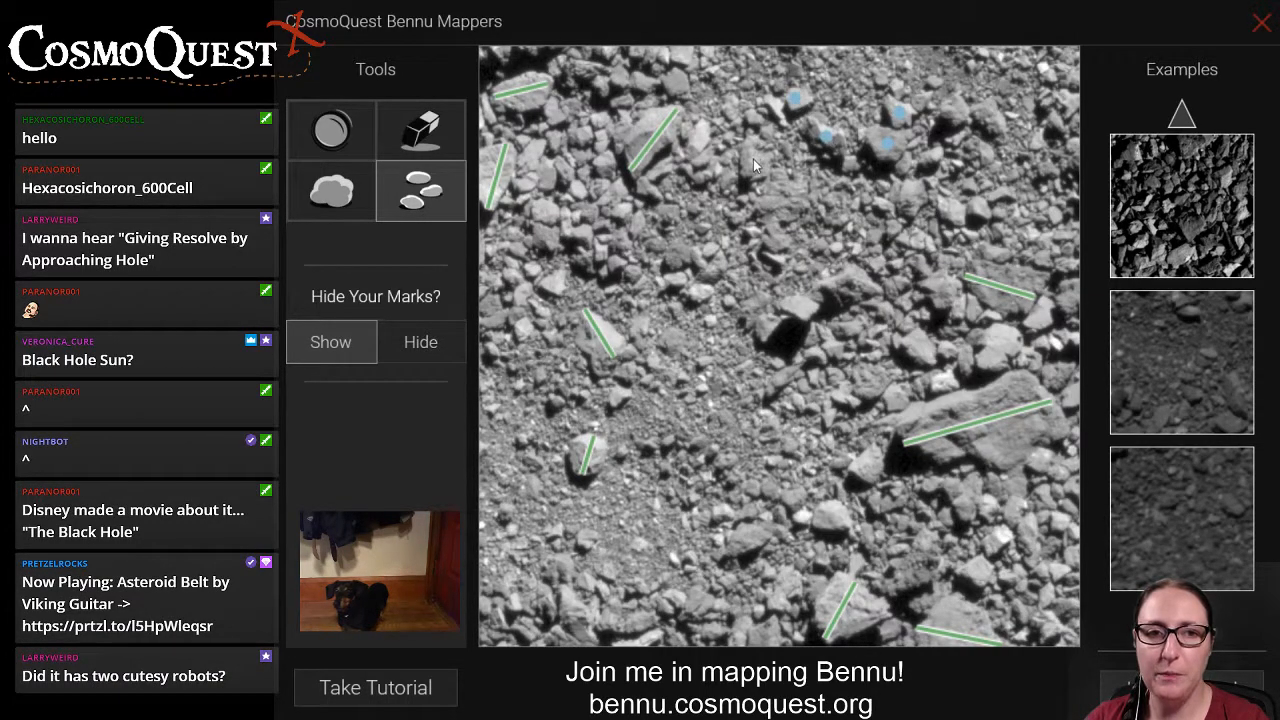
{"action": "left_click", "coordinate": [753, 159]}
{"action": "left_click", "coordinate": [776, 110]}
{"action": "left_click", "coordinate": [758, 120]}
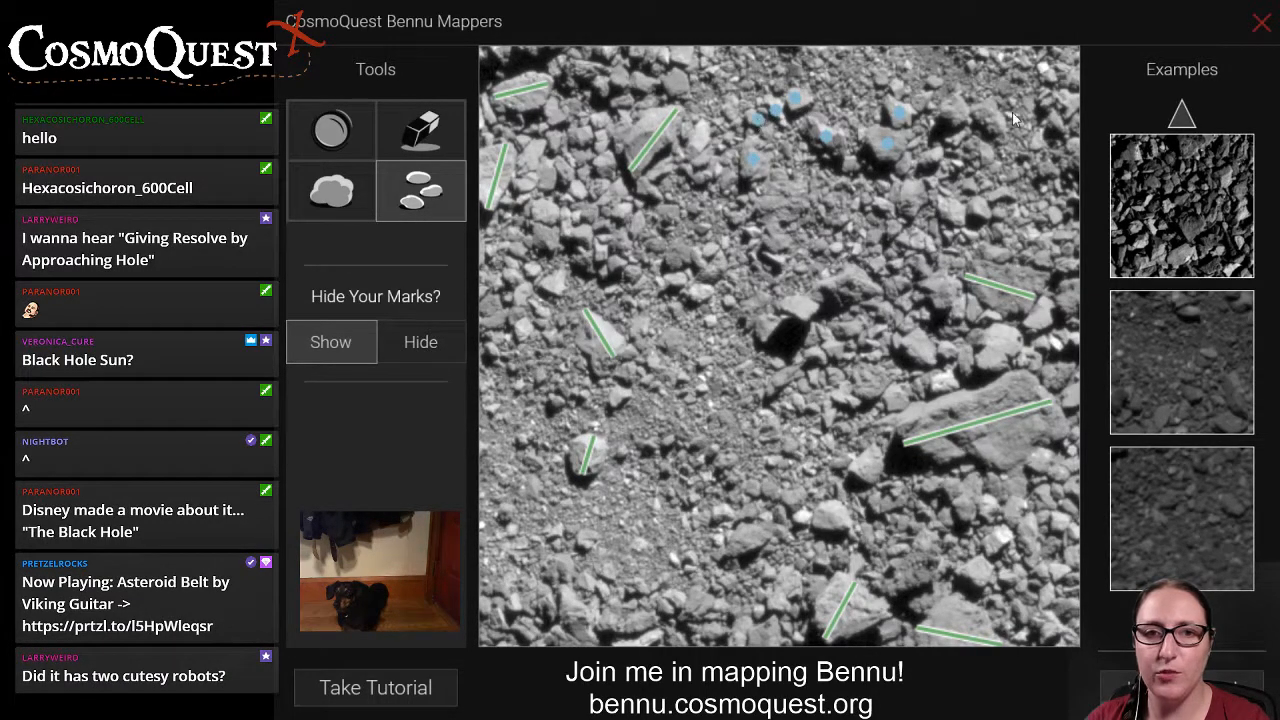
{"action": "left_click", "coordinate": [990, 114]}
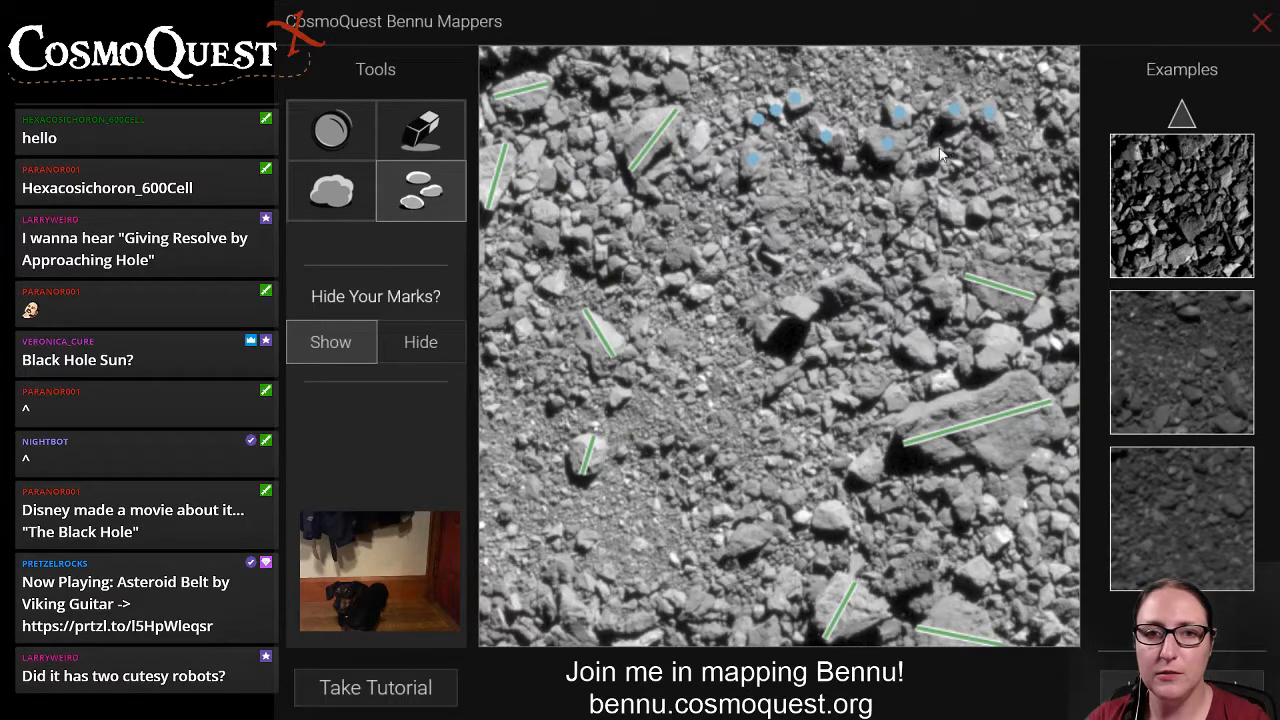
{"action": "left_click", "coordinate": [934, 153]}
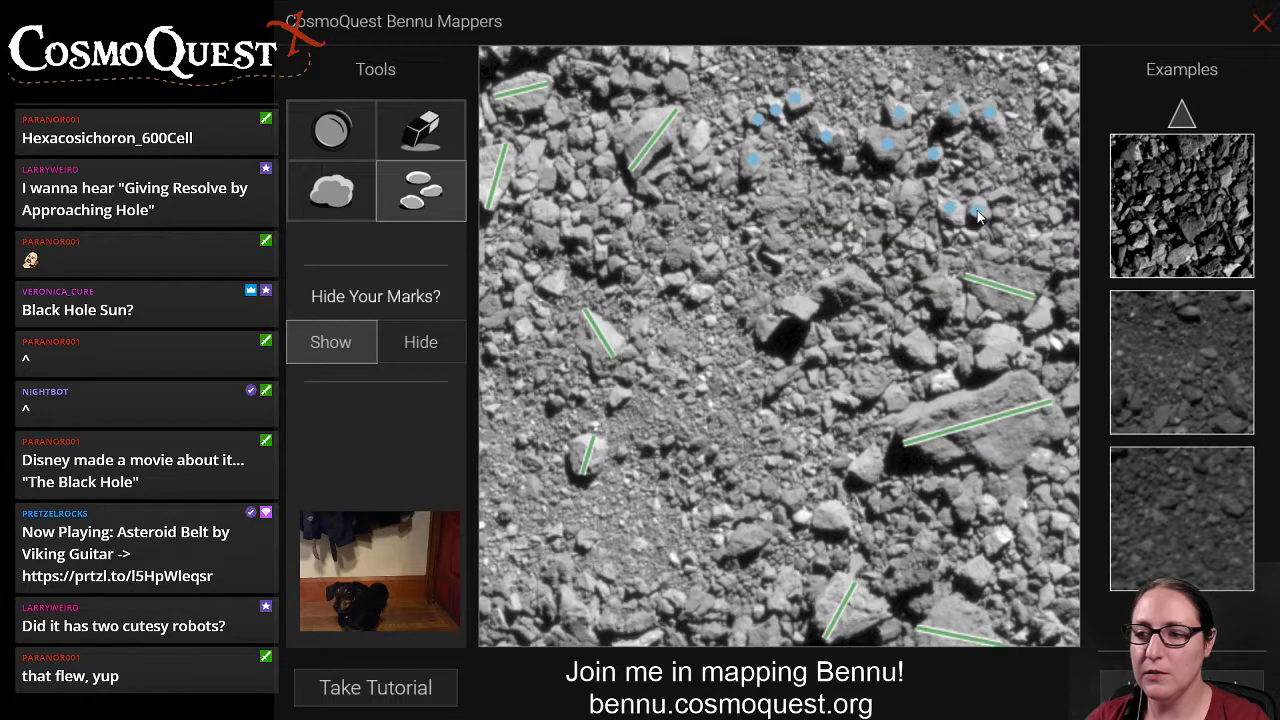
{"action": "left_click", "coordinate": [910, 200]}
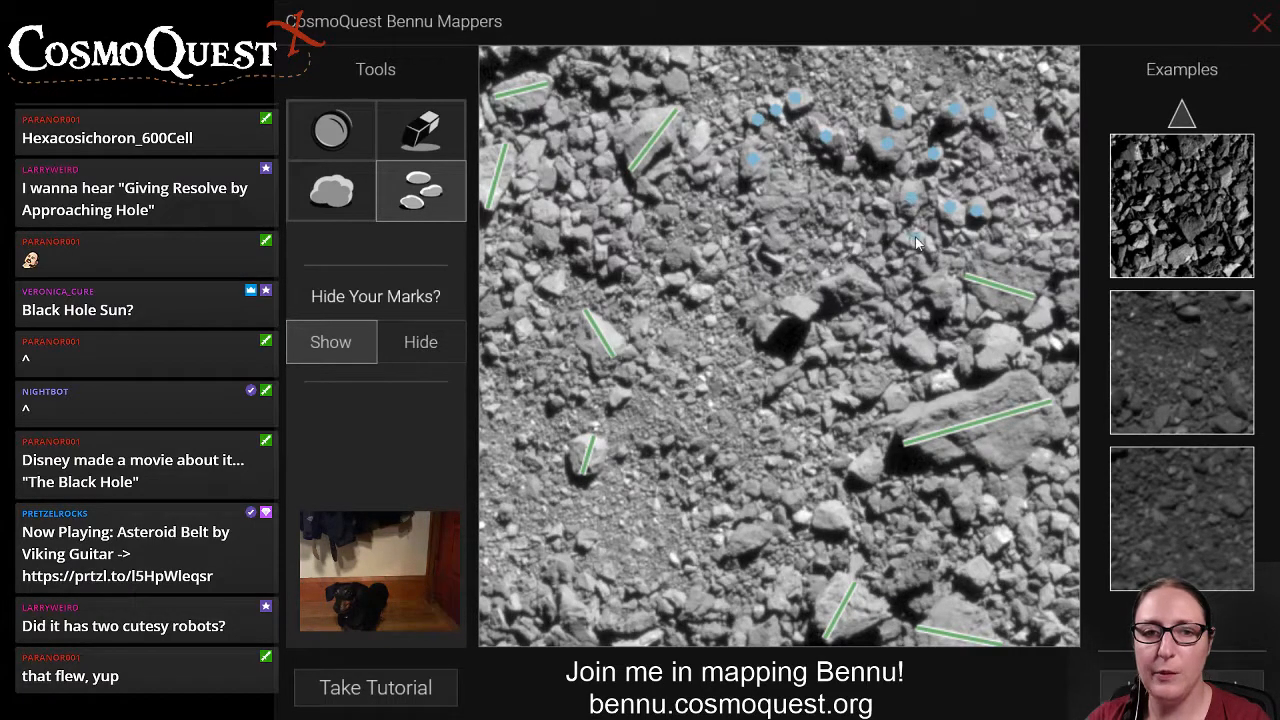
Mark the small rocks beside the dark central shadow and those above the large right-hand boulder, out to the image's right edge.
{"action": "left_click", "coordinate": [799, 307]}
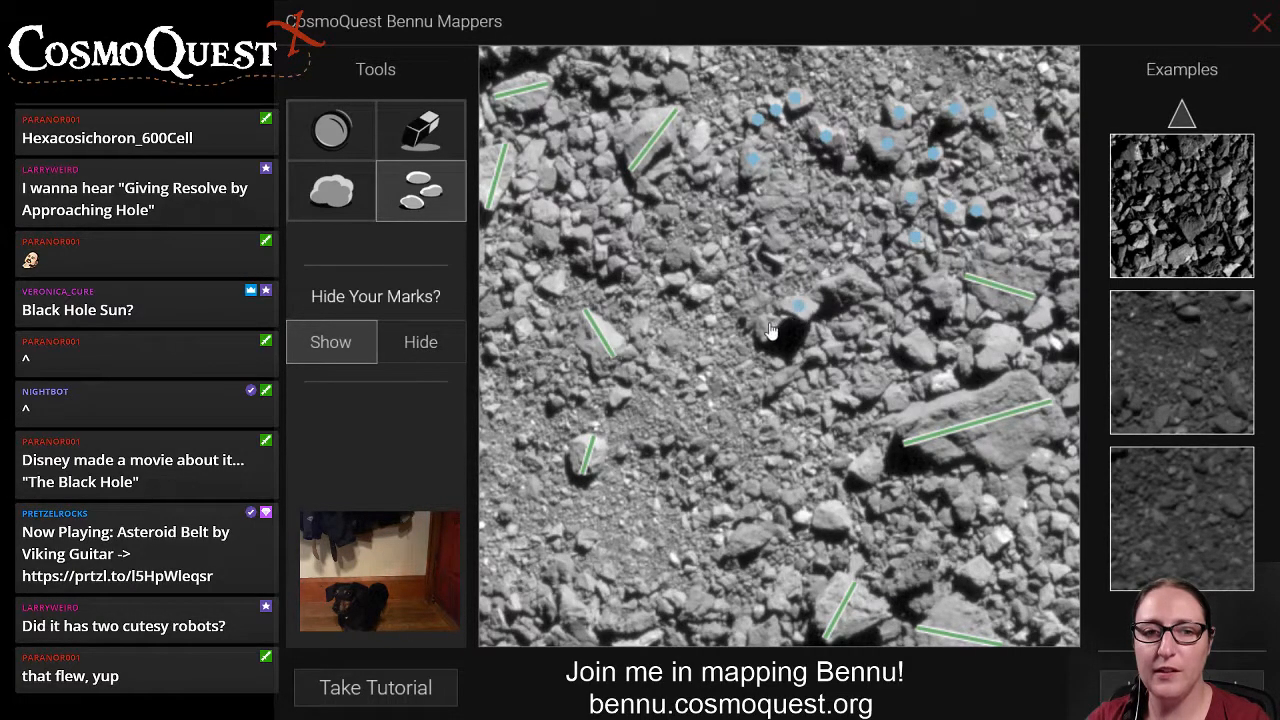
{"action": "left_click", "coordinate": [973, 310]}
{"action": "left_click", "coordinate": [955, 312]}
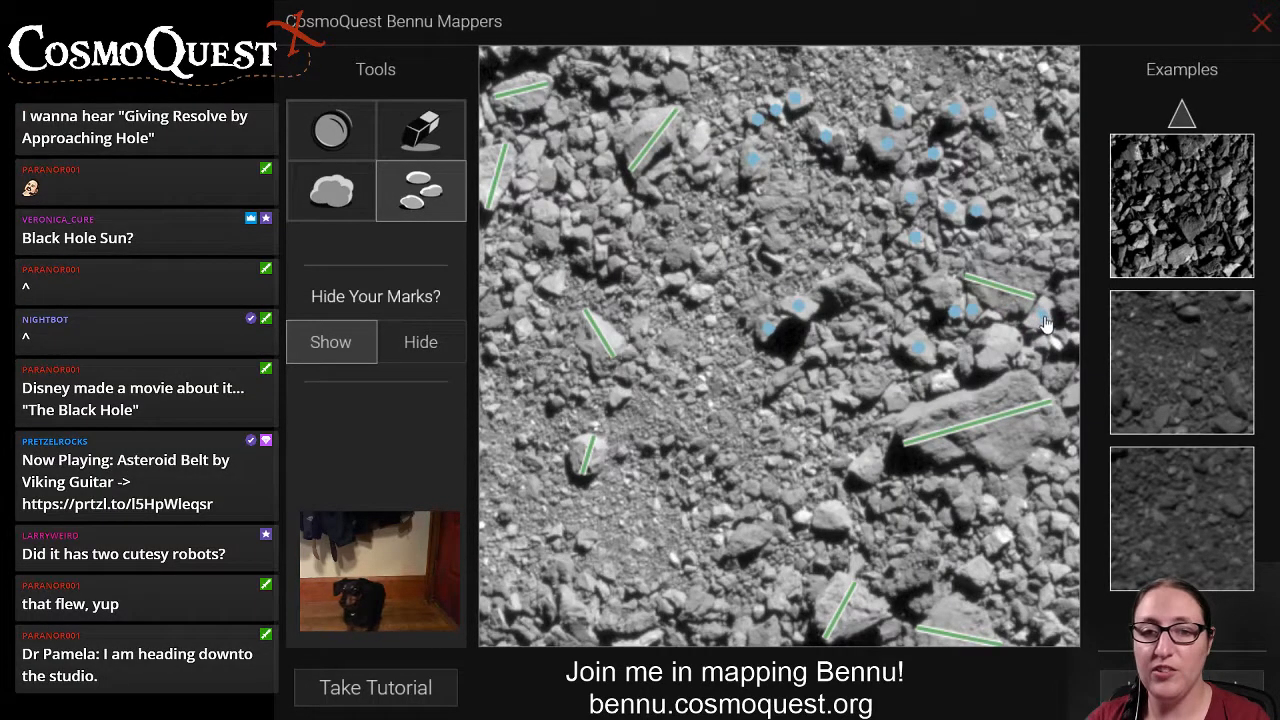
{"action": "left_click", "coordinate": [1030, 356]}
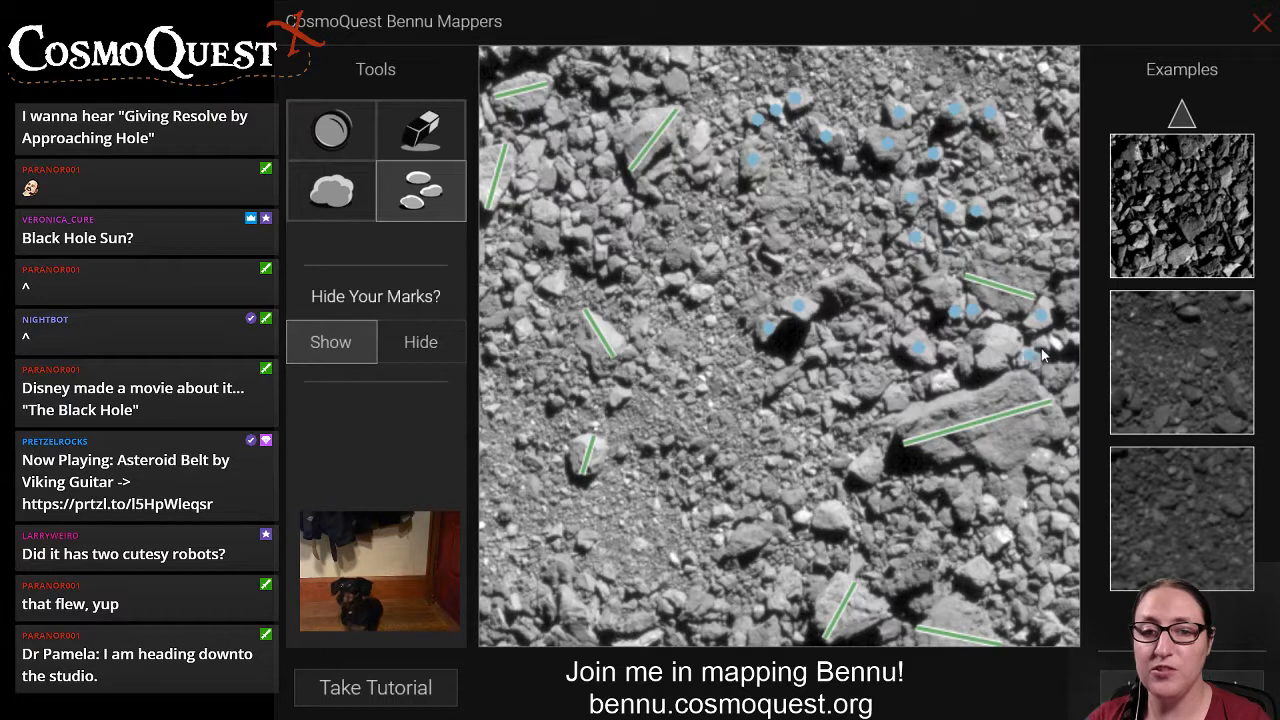
{"action": "left_click", "coordinate": [1040, 343]}
{"action": "left_click", "coordinate": [1057, 346]}
{"action": "left_click", "coordinate": [1068, 338]}
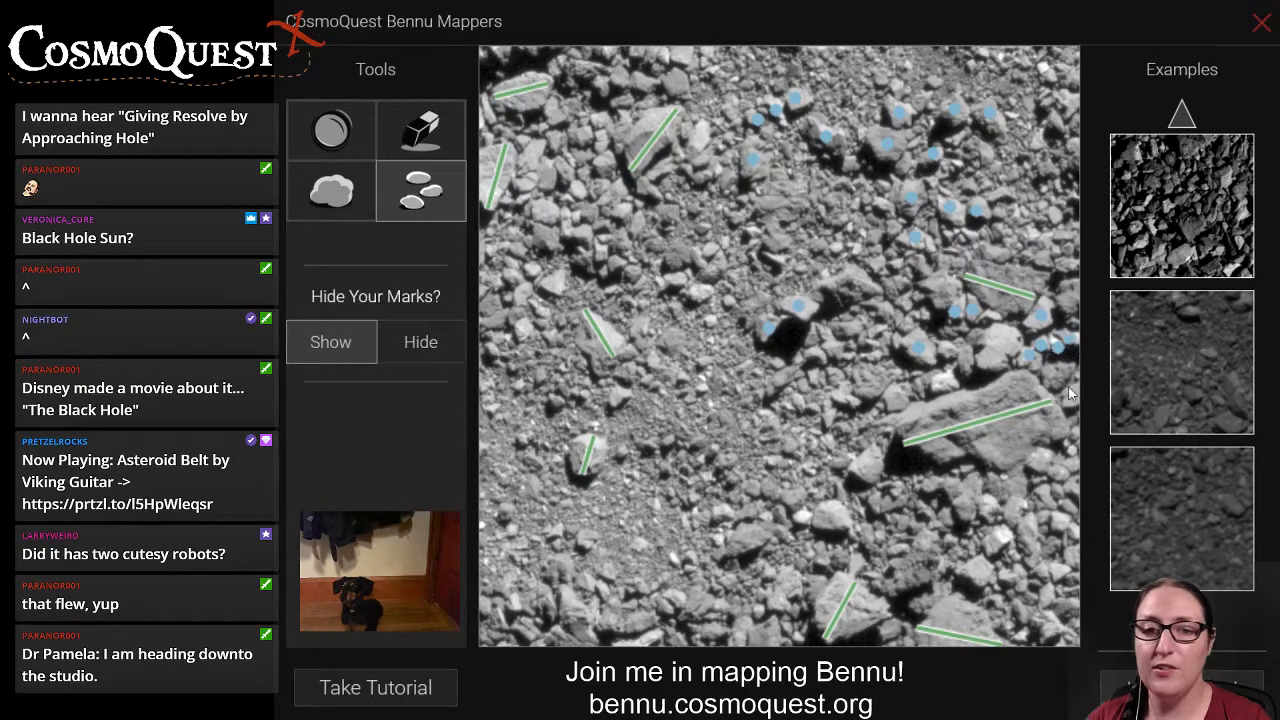
{"action": "left_click", "coordinate": [1070, 392]}
{"action": "left_click", "coordinate": [1057, 375]}
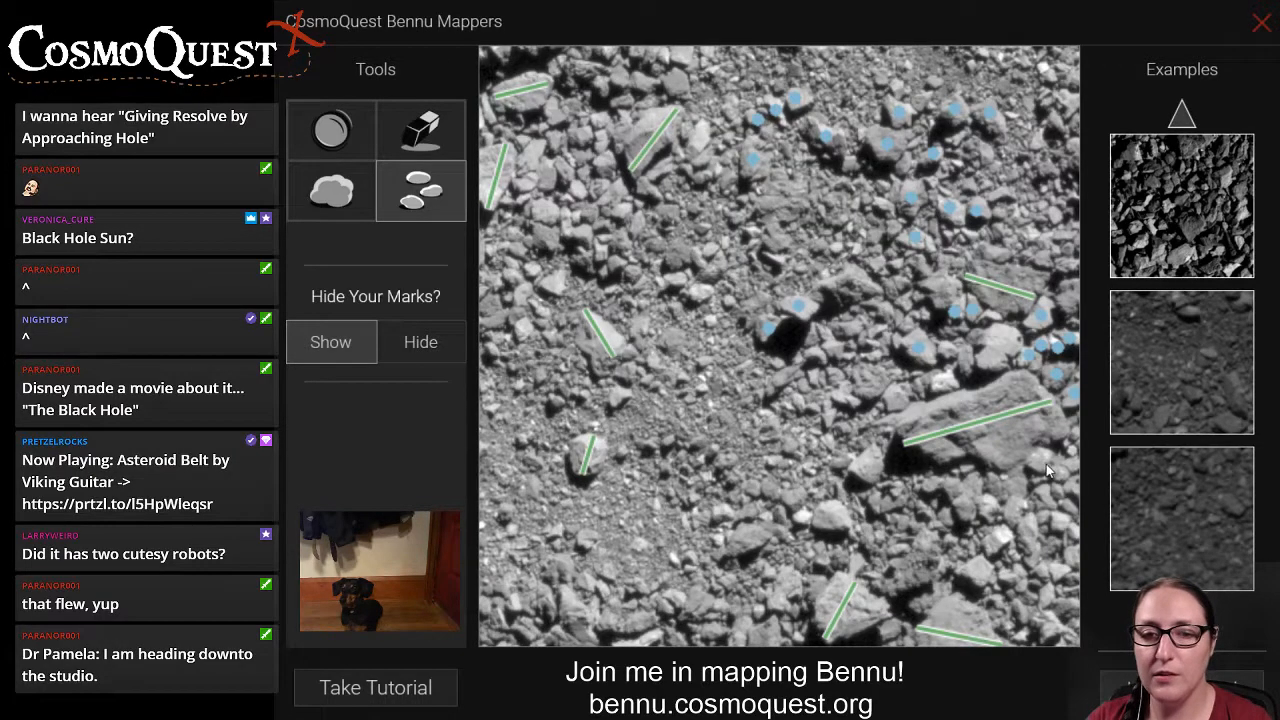
Mark the small rocks in the image's lower-right area, from the right edge inward to those above the bottom boulder lines.
{"action": "left_click", "coordinate": [1058, 521]}
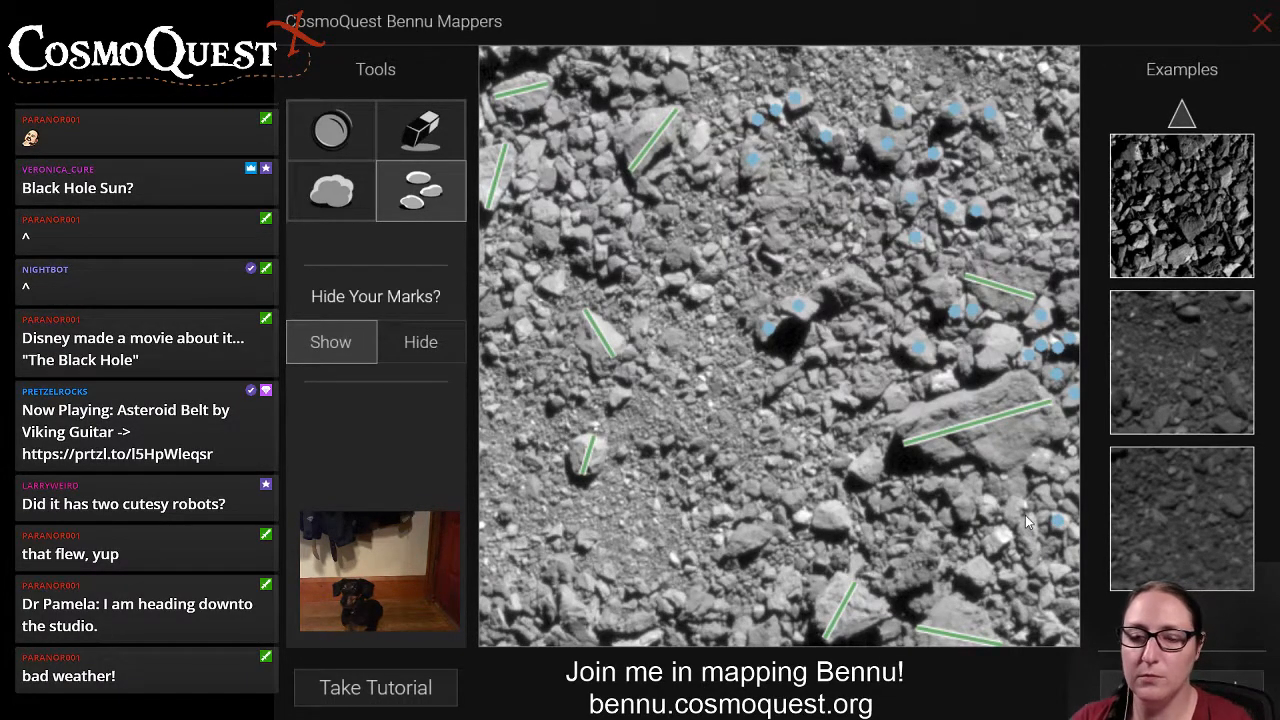
{"action": "left_click", "coordinate": [1057, 568]}
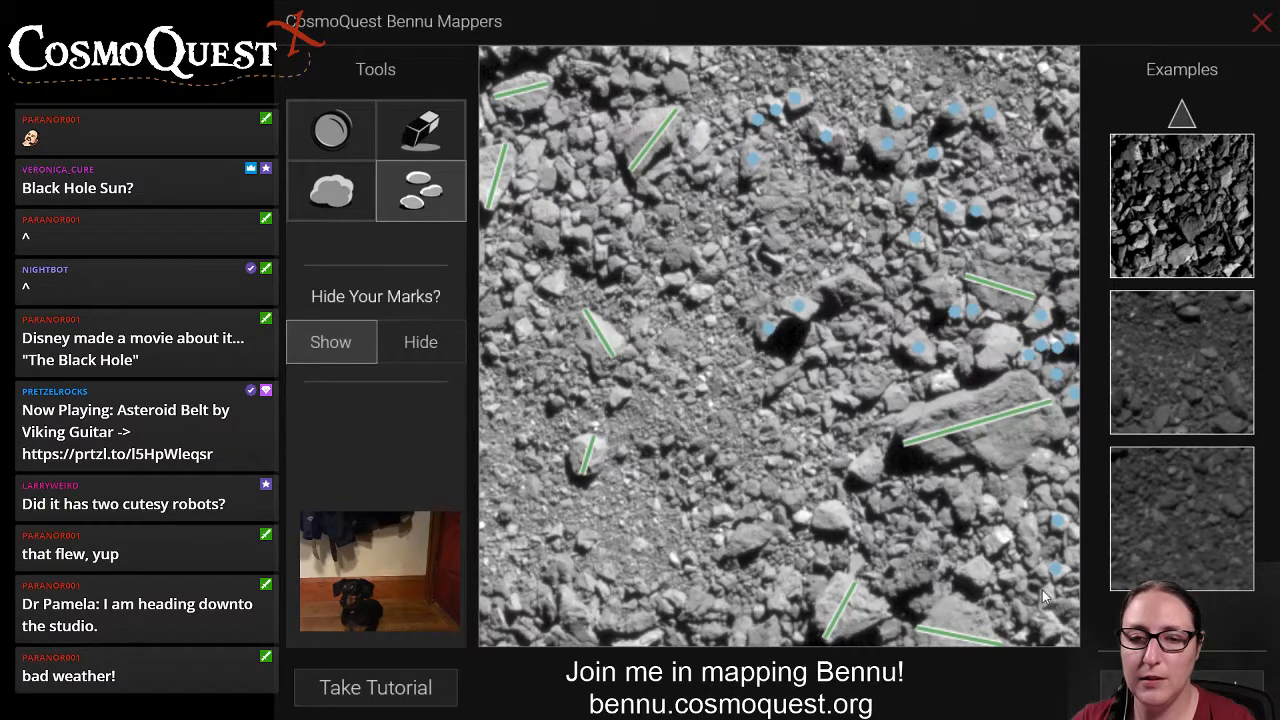
{"action": "left_click", "coordinate": [1046, 594]}
{"action": "left_click", "coordinate": [1047, 621]}
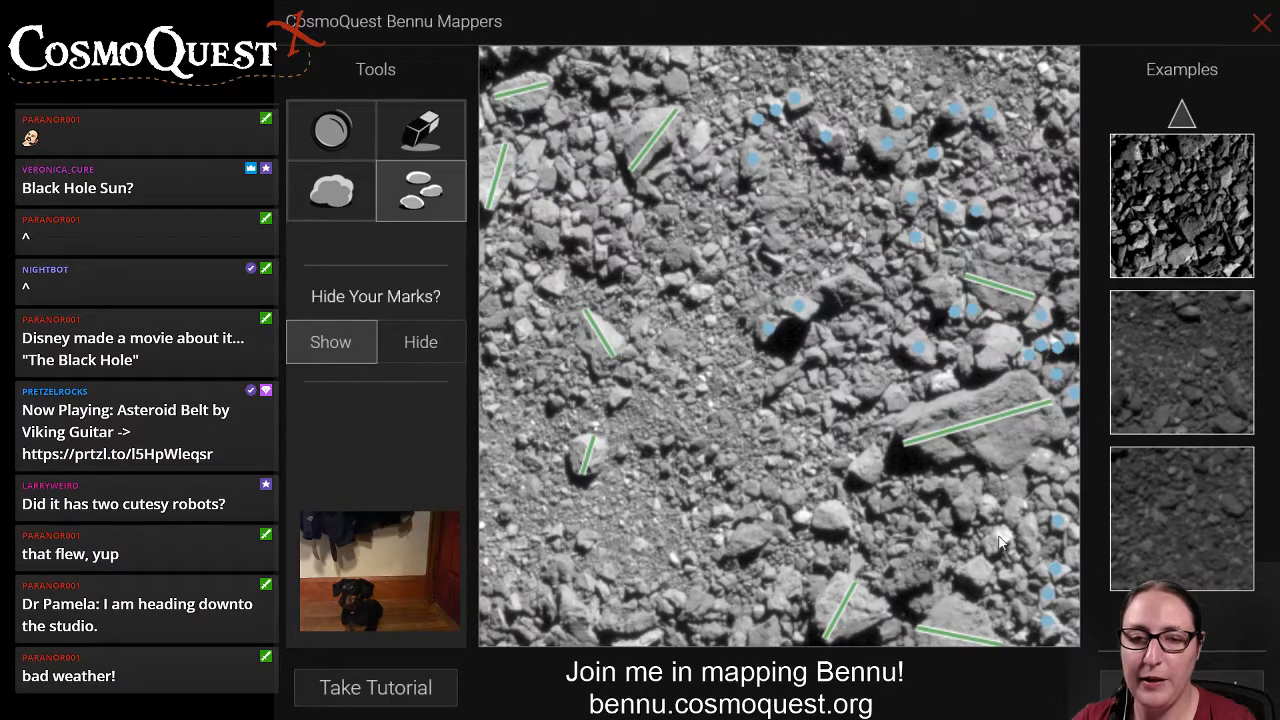
{"action": "left_click", "coordinate": [976, 573]}
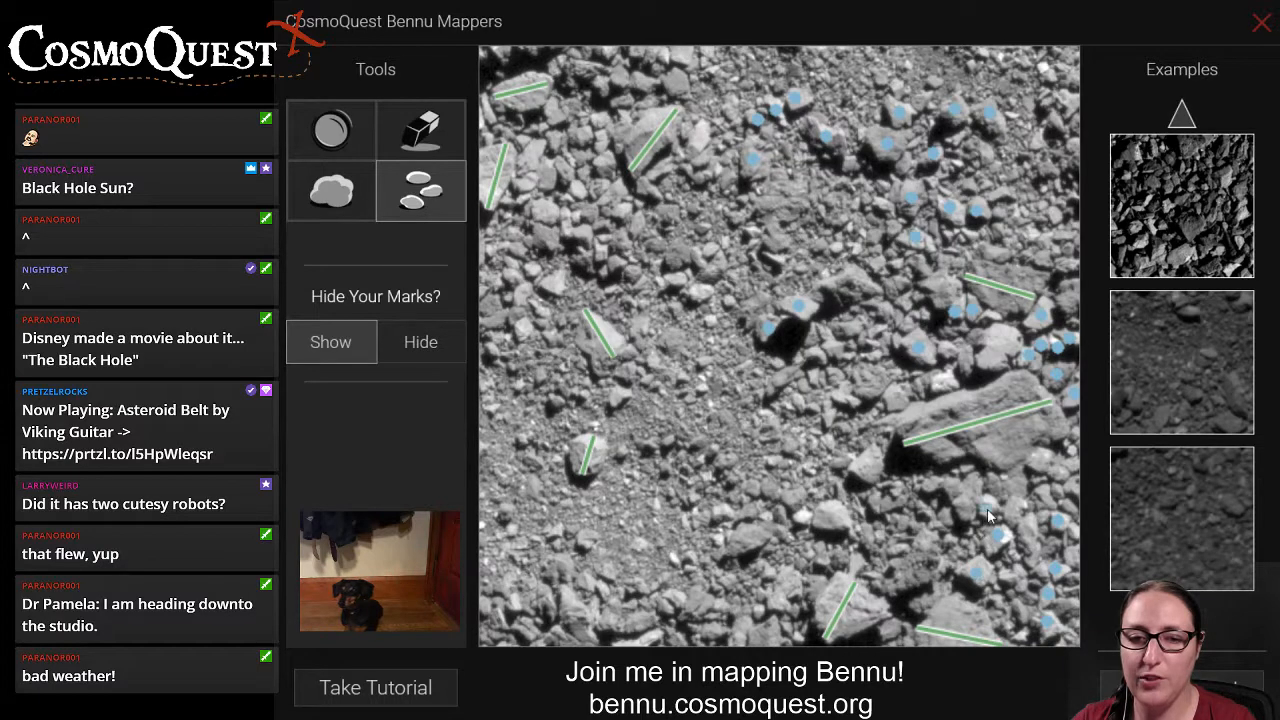
{"action": "left_click", "coordinate": [986, 508]}
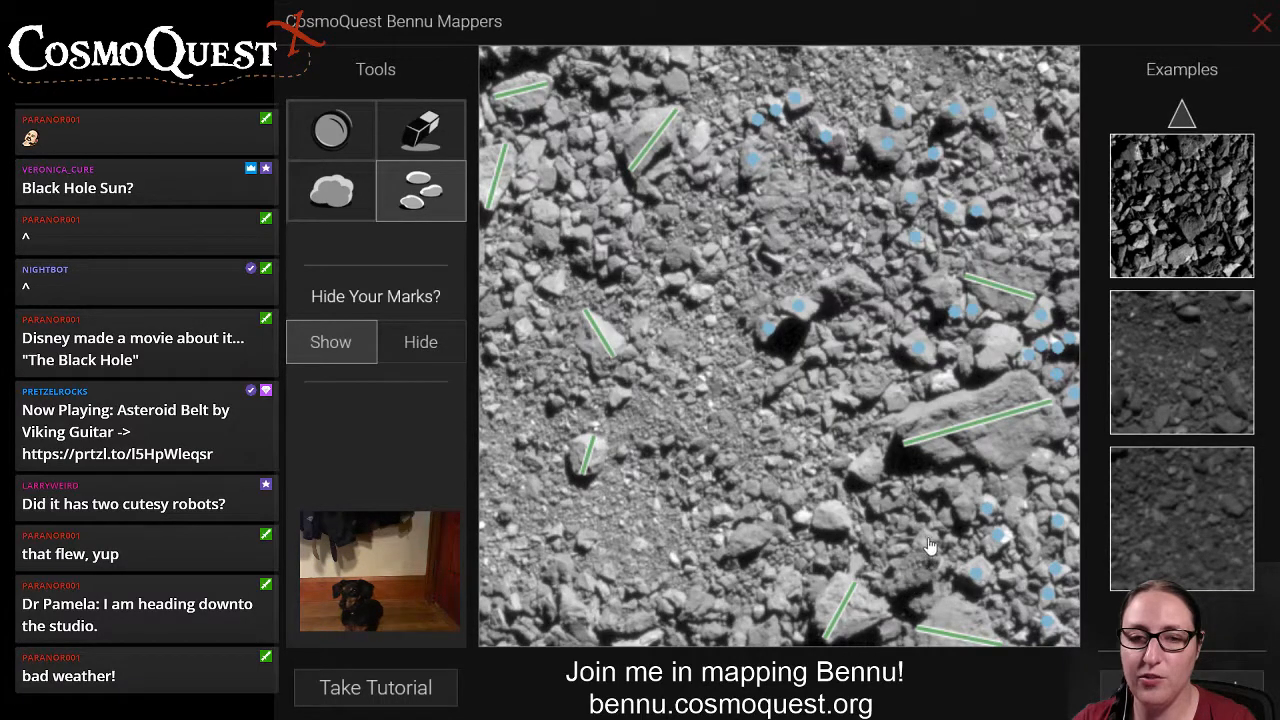
{"action": "left_click", "coordinate": [928, 535]}
{"action": "left_click", "coordinate": [900, 549]}
{"action": "left_click", "coordinate": [900, 522]}
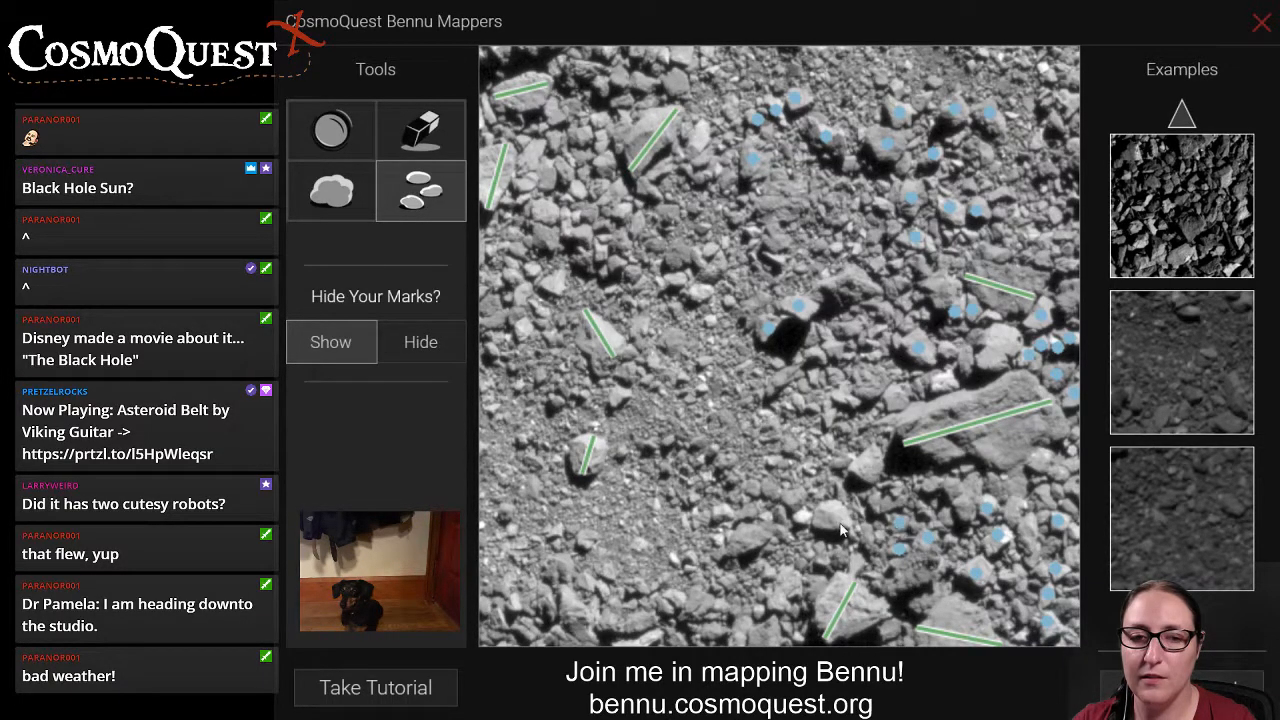
Mark the small rocks in the lower centre of the image and along the right edge just below the large boulder.
{"action": "left_click", "coordinate": [746, 537]}
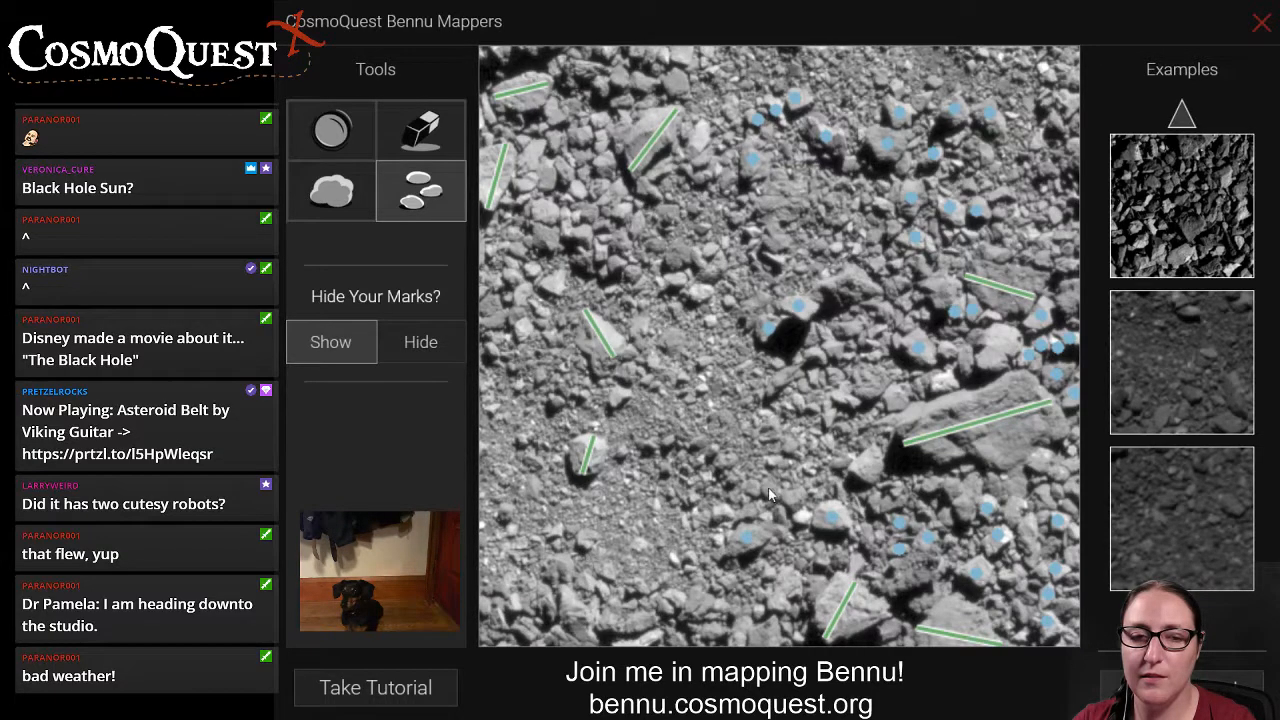
{"action": "left_click", "coordinate": [752, 489]}
{"action": "left_click", "coordinate": [769, 489]}
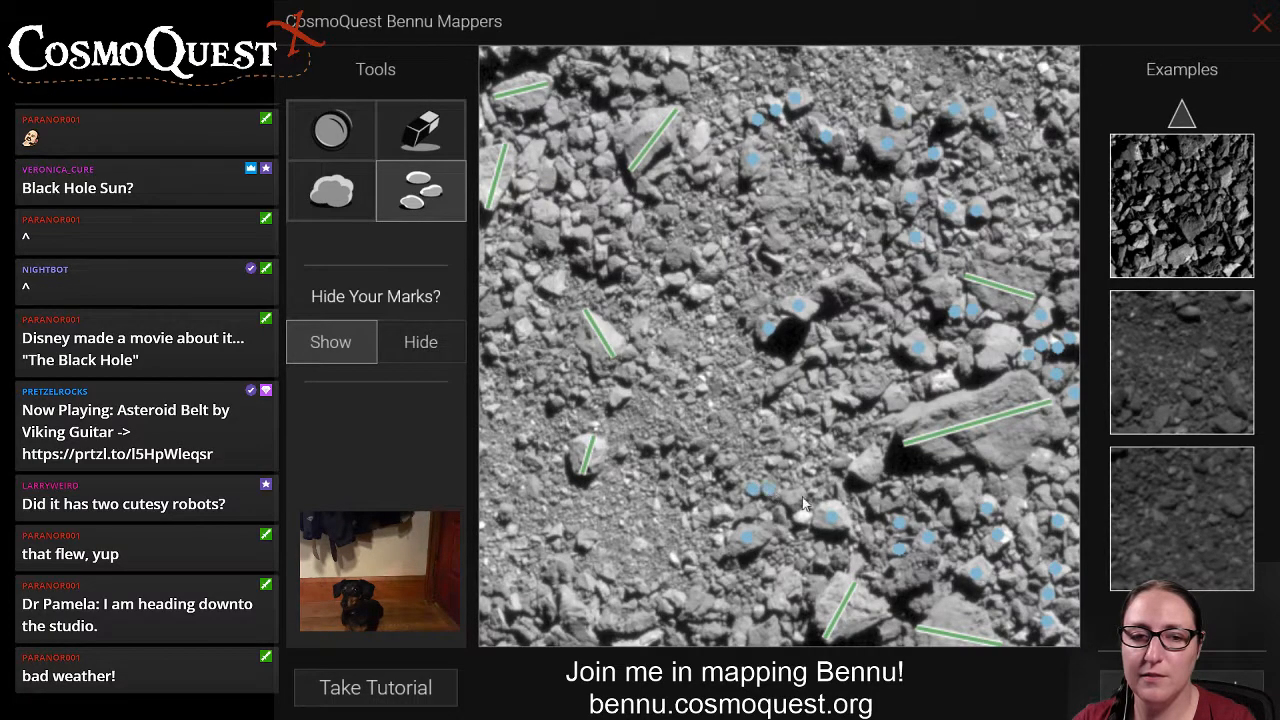
{"action": "left_click", "coordinate": [801, 518]}
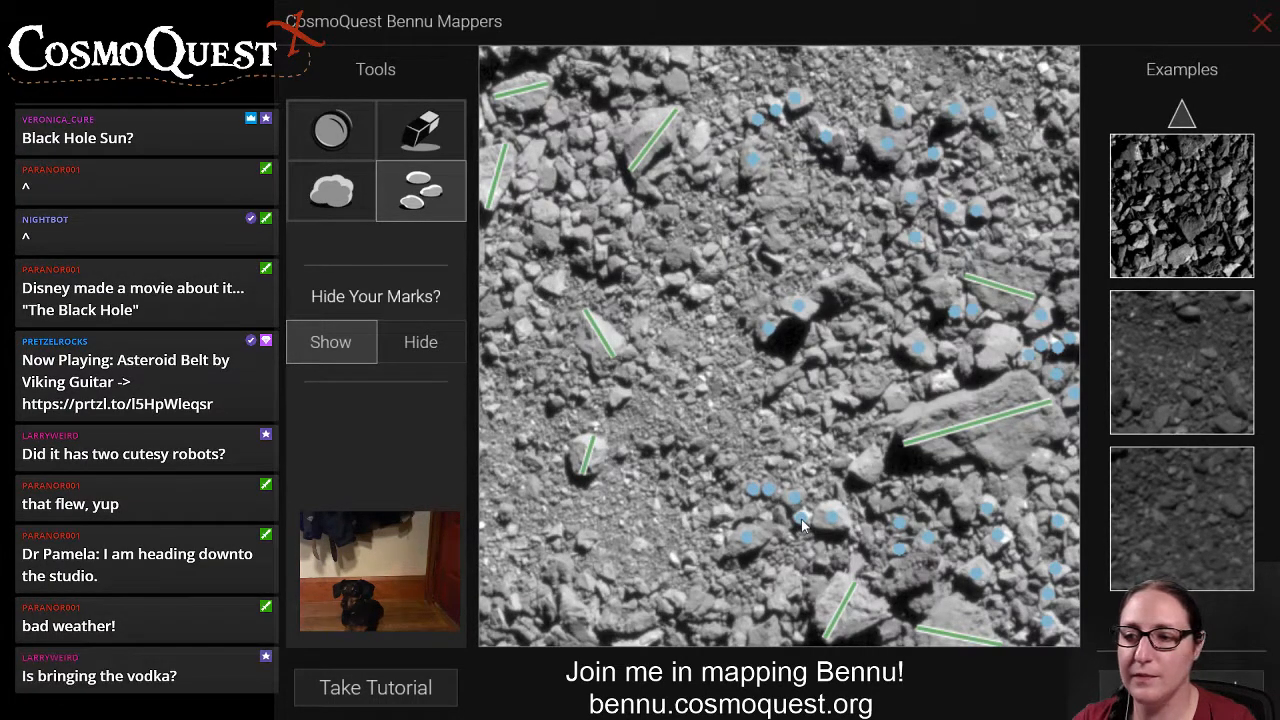
{"action": "left_click", "coordinate": [1061, 473]}
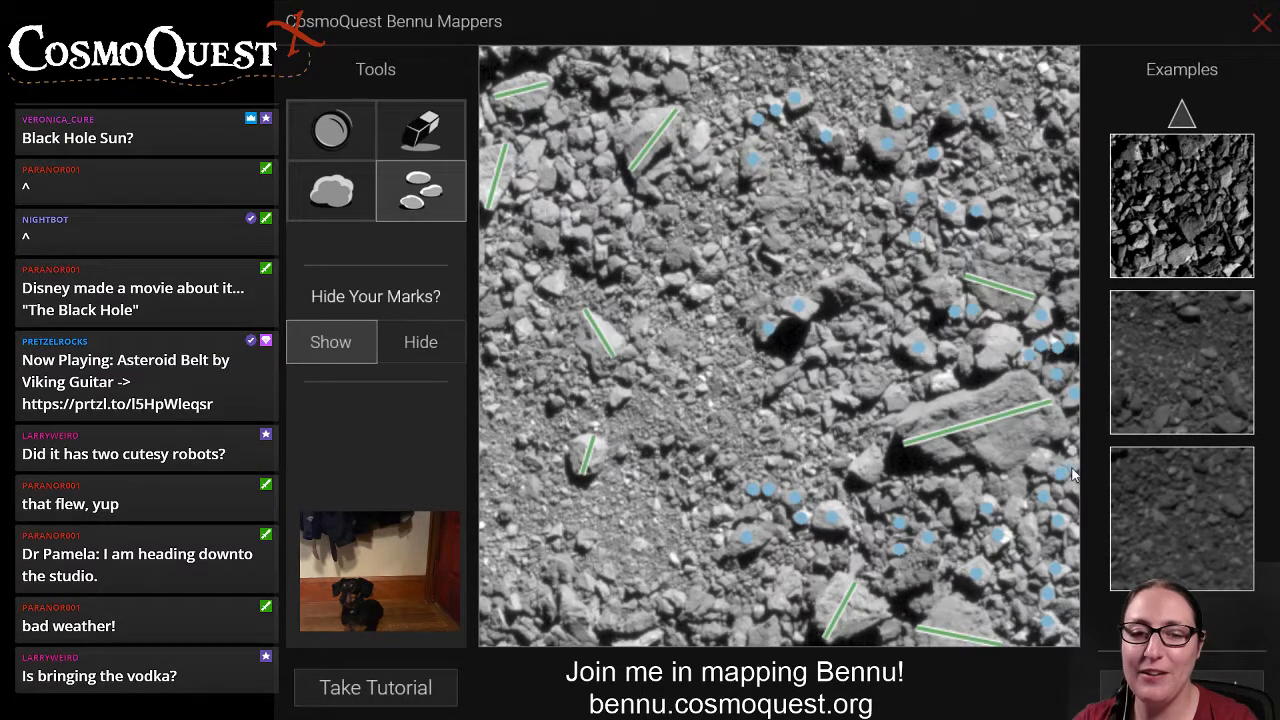
{"action": "left_click", "coordinate": [1069, 468]}
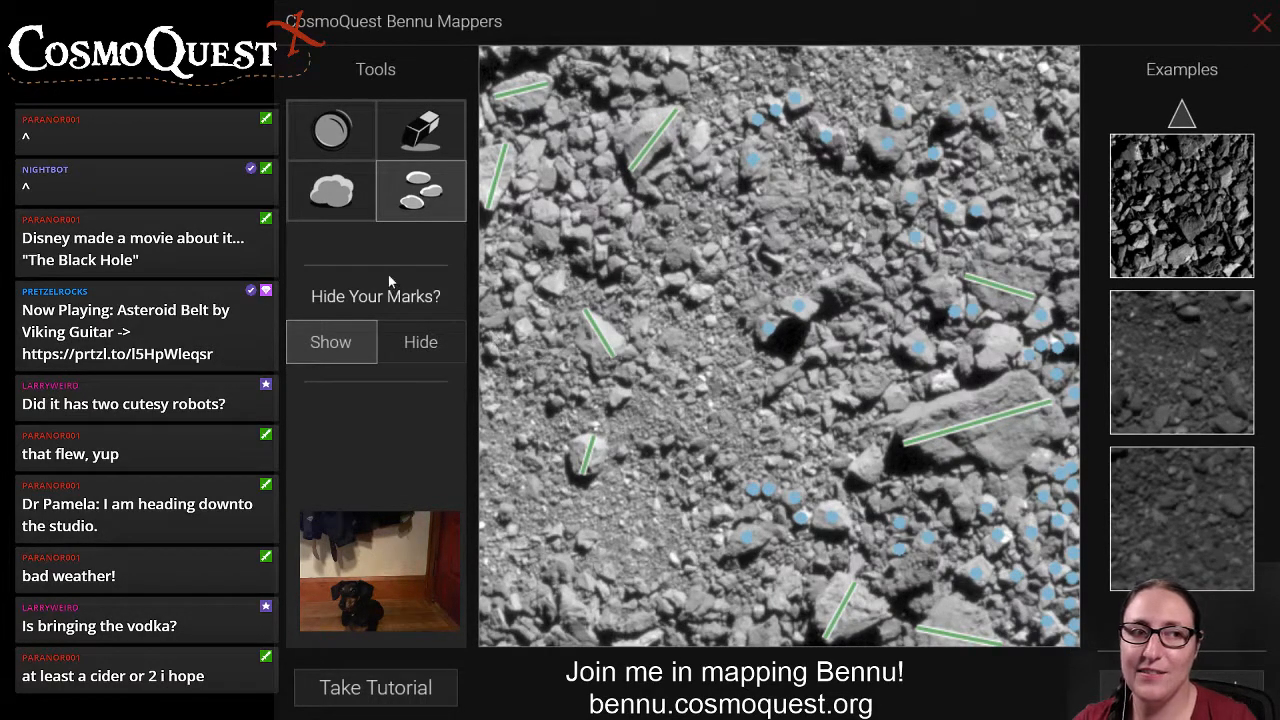
Draw a boulder line across the dark angular rock just below the large right-hand boulder.
{"action": "left_click", "coordinate": [331, 190]}
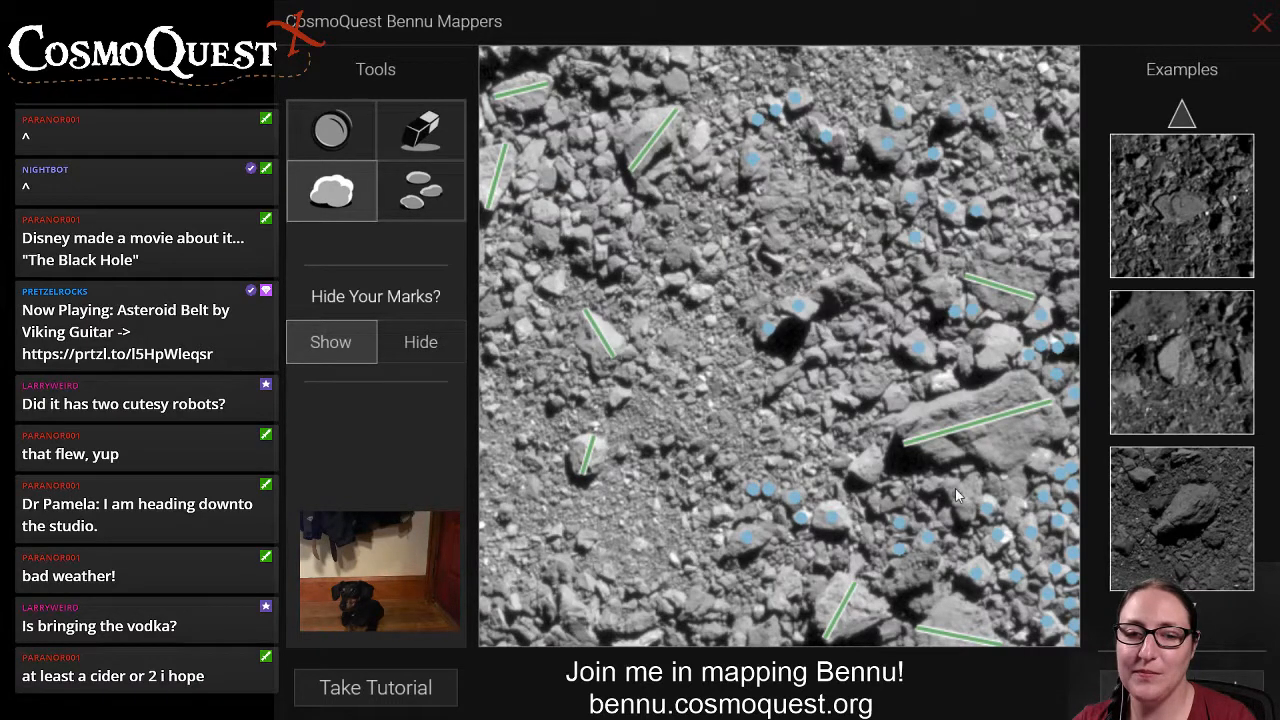
{"action": "left_click_drag", "start_coordinate": [946, 482], "coordinate": [973, 518]}
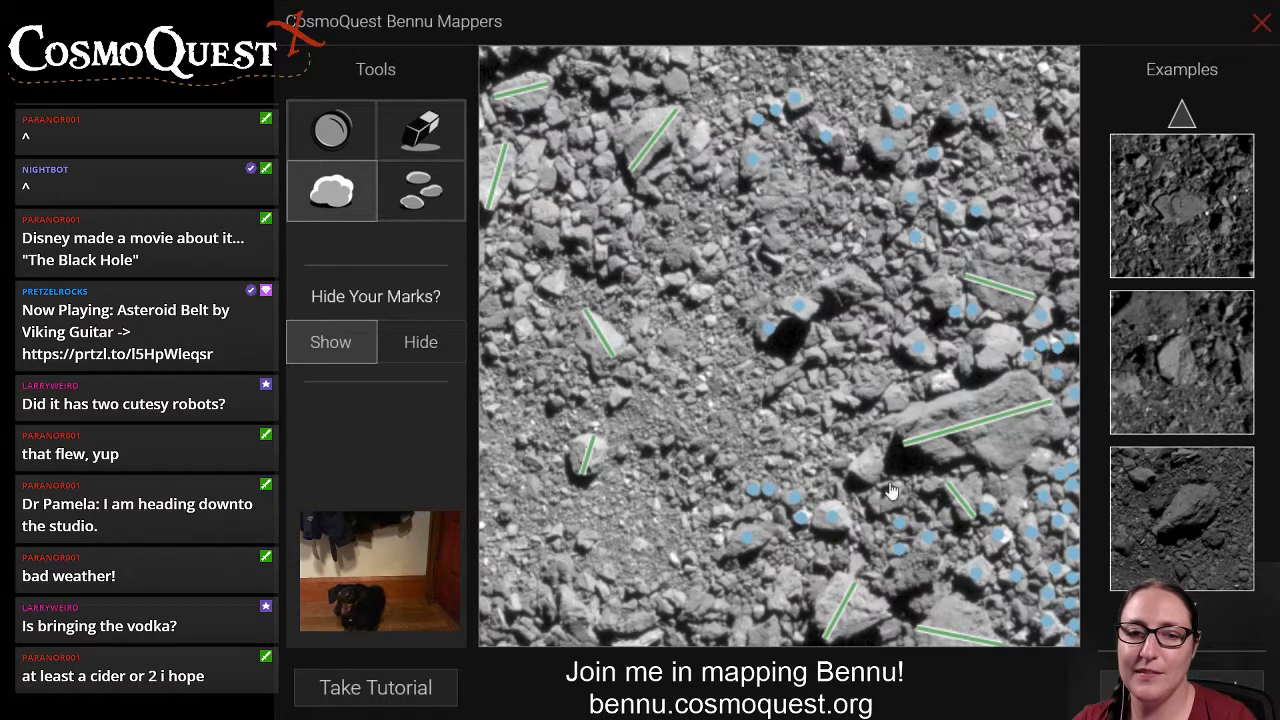
{"action": "left_click_drag", "start_coordinate": [857, 474], "coordinate": [880, 458]}
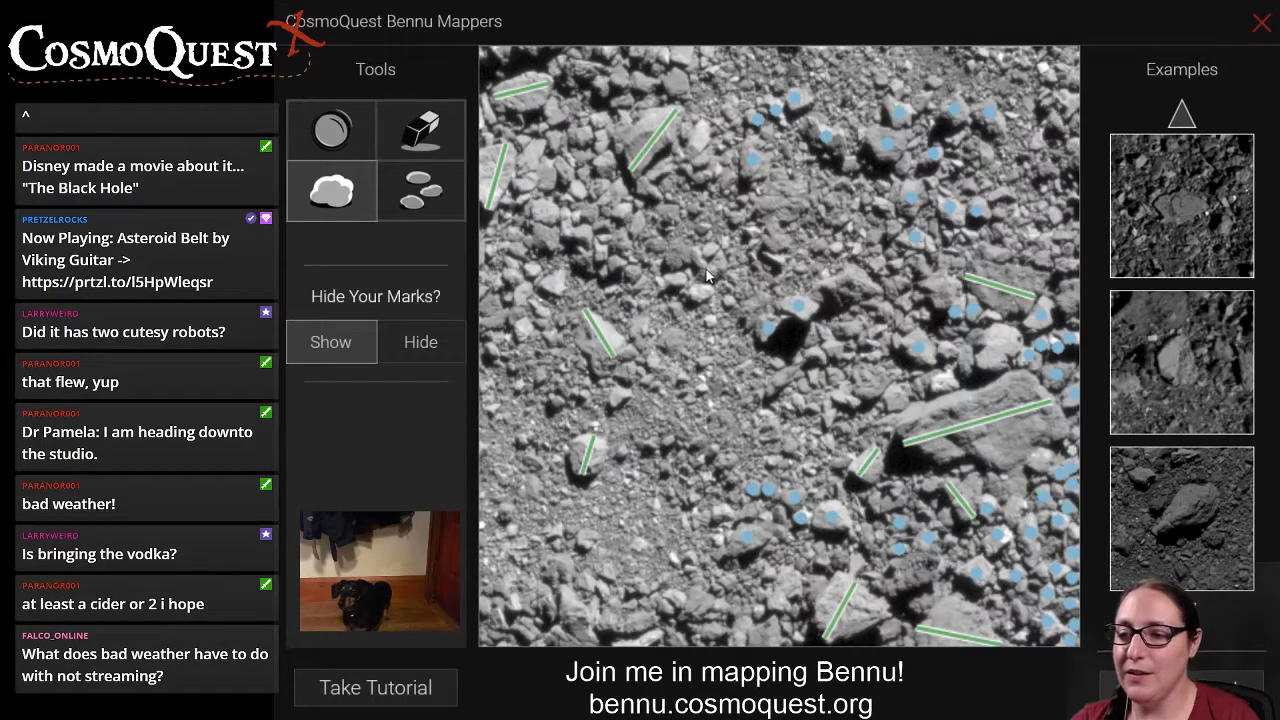
{"action": "left_click", "coordinate": [420, 130]}
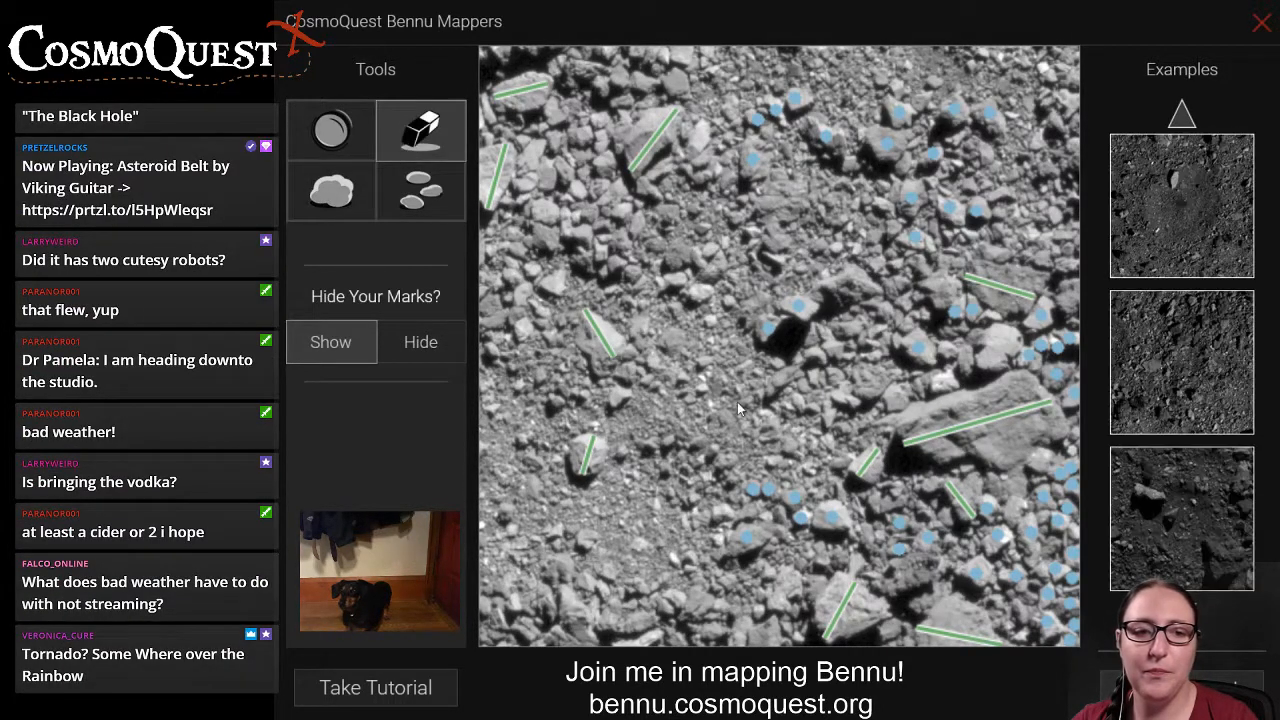
{"action": "left_click", "coordinate": [862, 470]}
{"action": "left_click", "coordinate": [354, 213]}
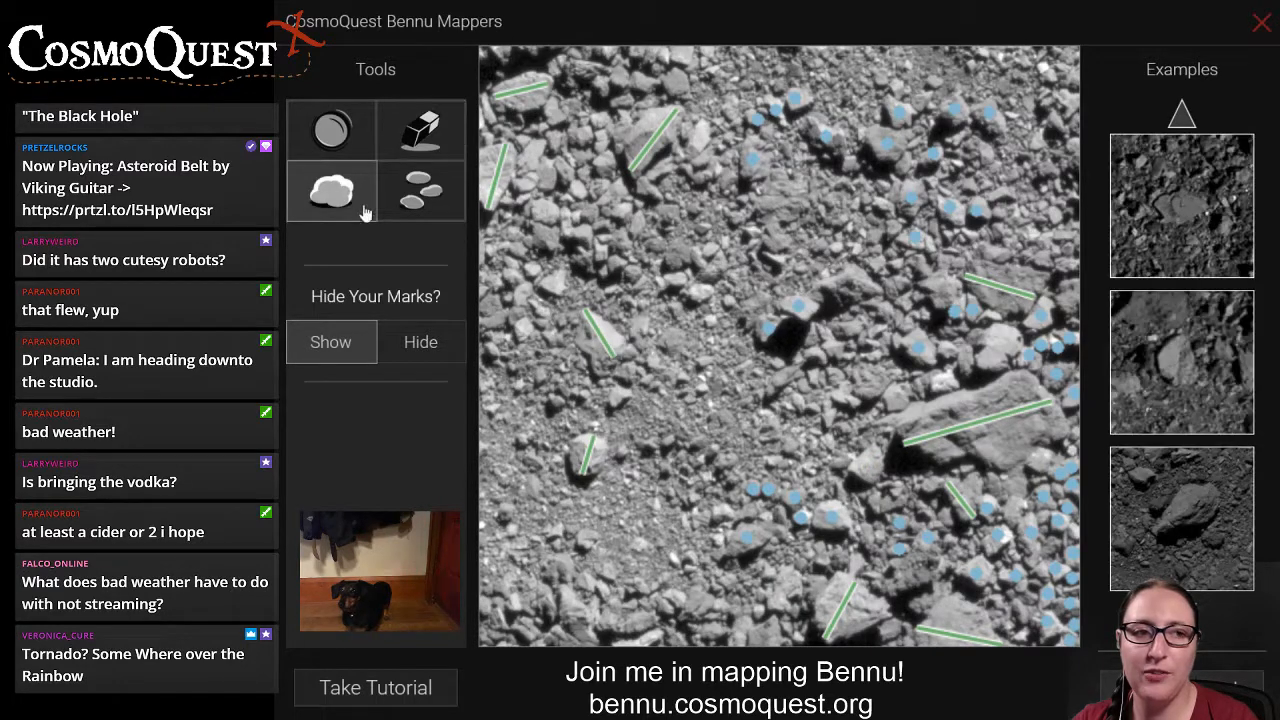
Place small-rock marks on the rock at the large boulder's lower-left tip, the bright rocks above that boulder and two rocks right of centre.
{"action": "left_click", "coordinate": [420, 190]}
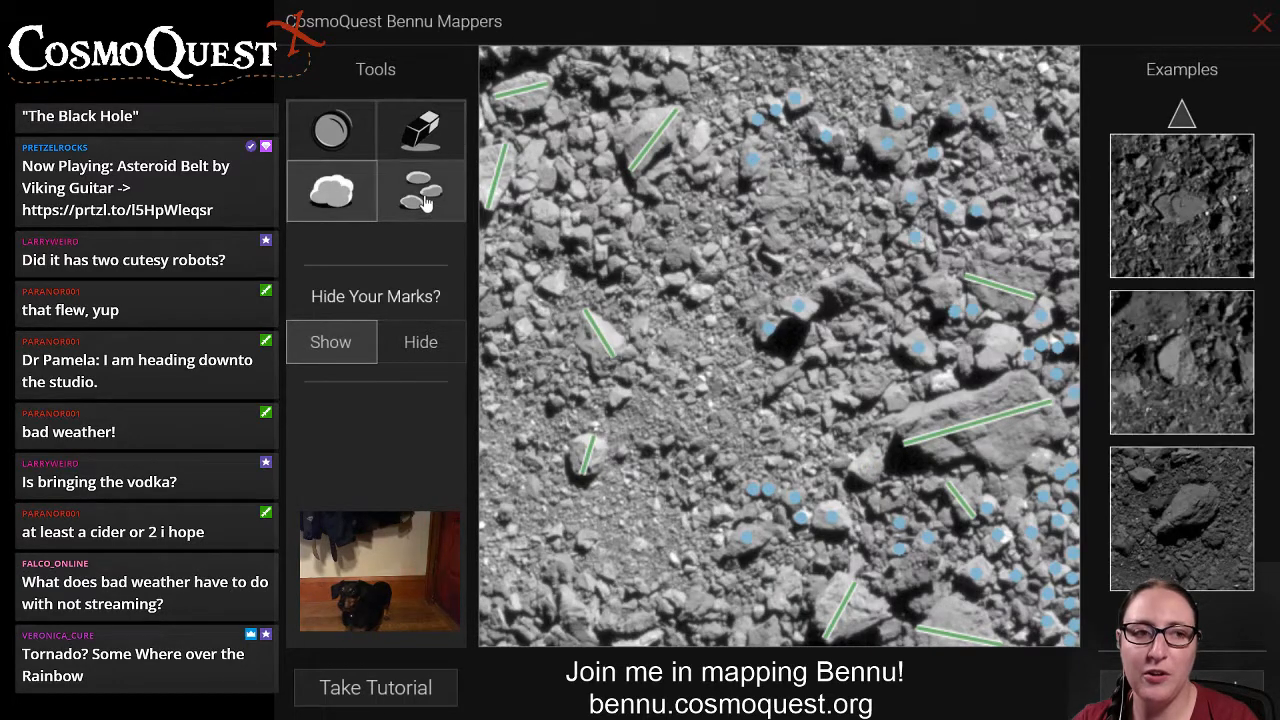
{"action": "left_click", "coordinate": [870, 463]}
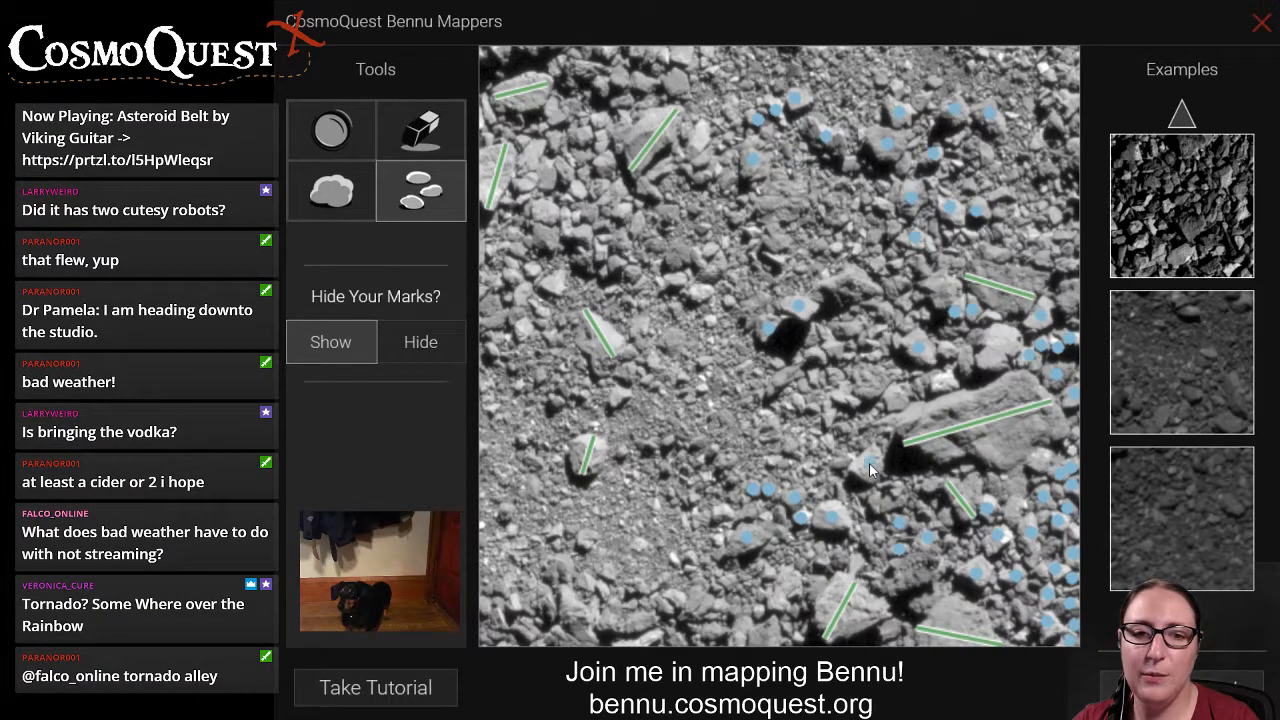
{"action": "left_click", "coordinate": [946, 383]}
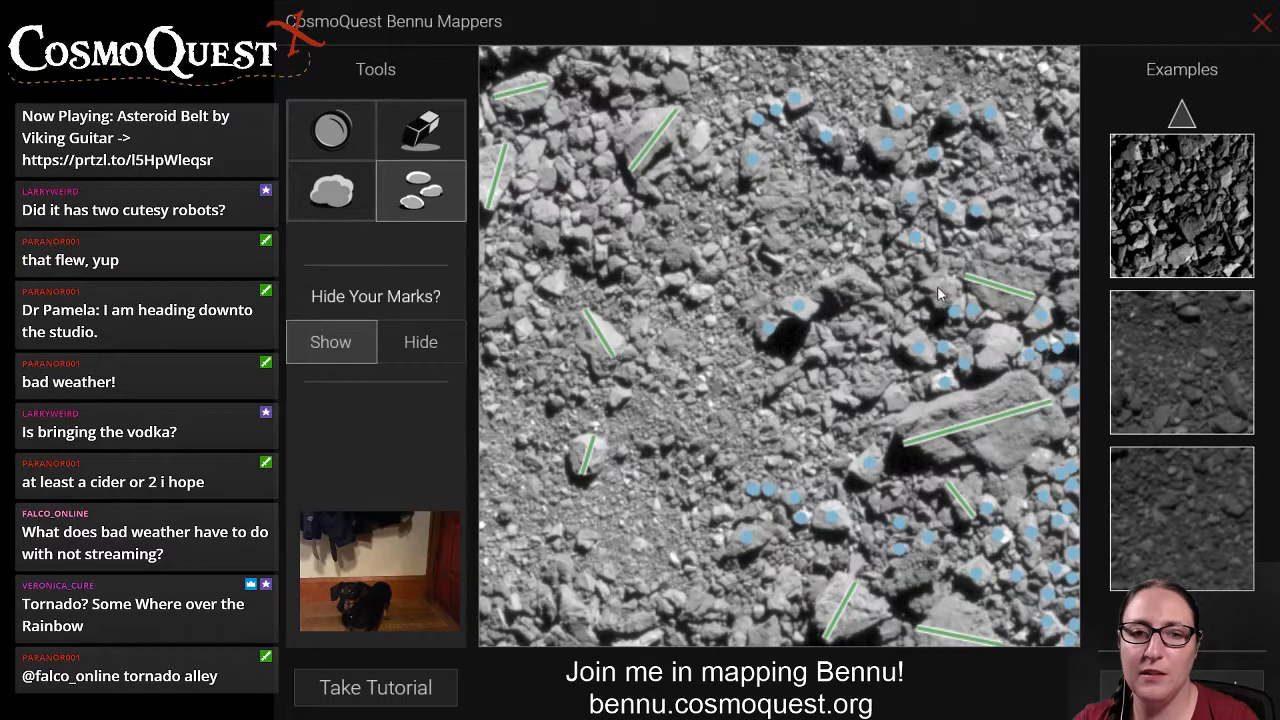
{"action": "left_click", "coordinate": [877, 263]}
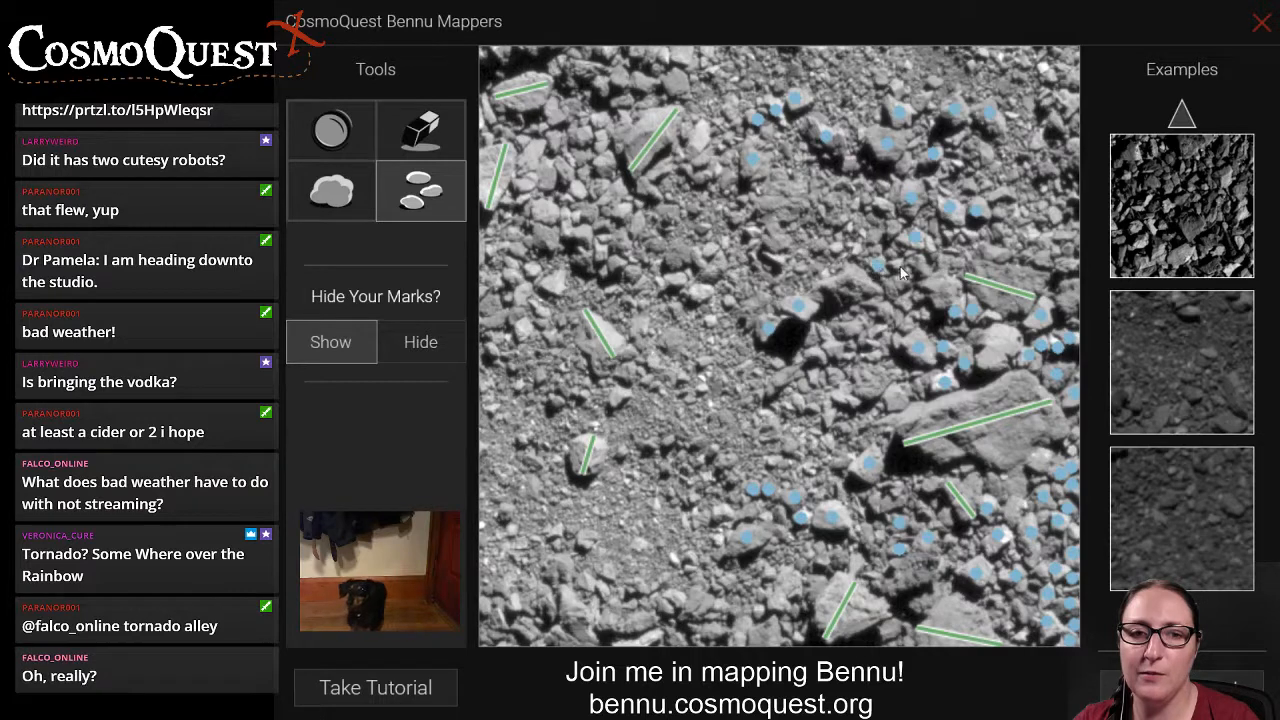
{"action": "left_click", "coordinate": [899, 266]}
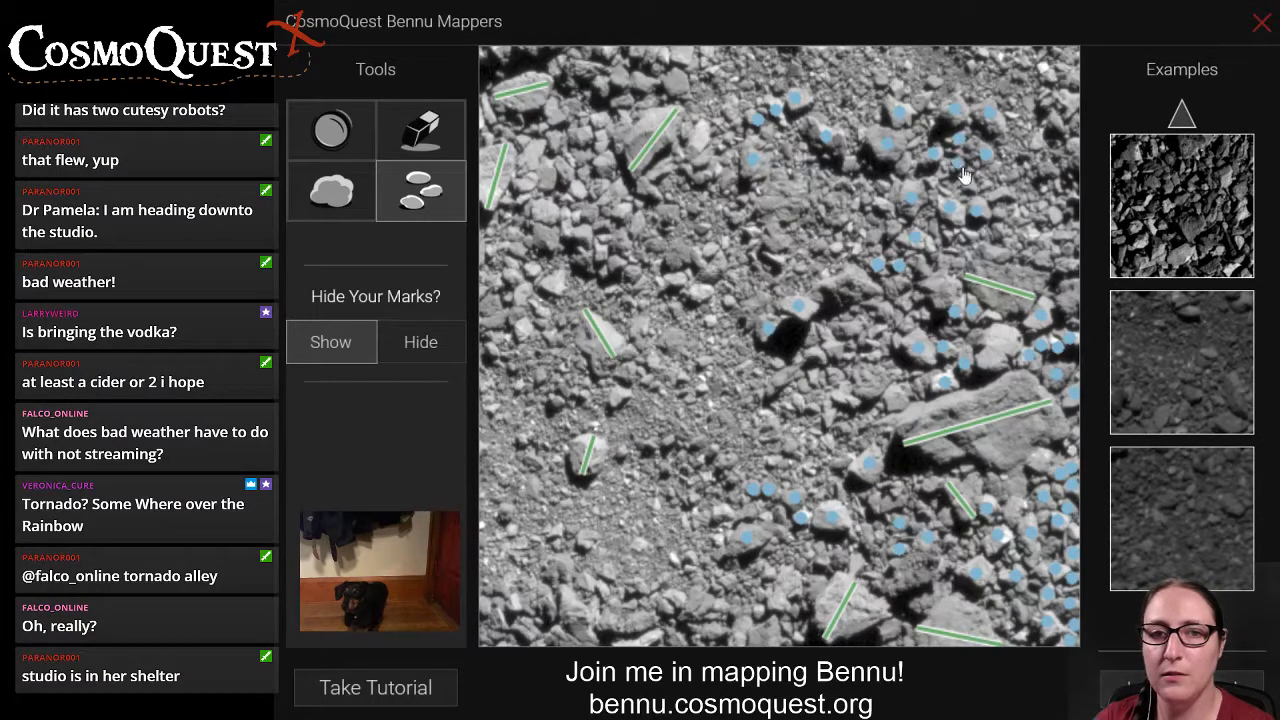
Mark a small rock near the upper-right edge and the cluster of small rocks between the boulder lines at the upper left.
{"action": "left_click", "coordinate": [1054, 216]}
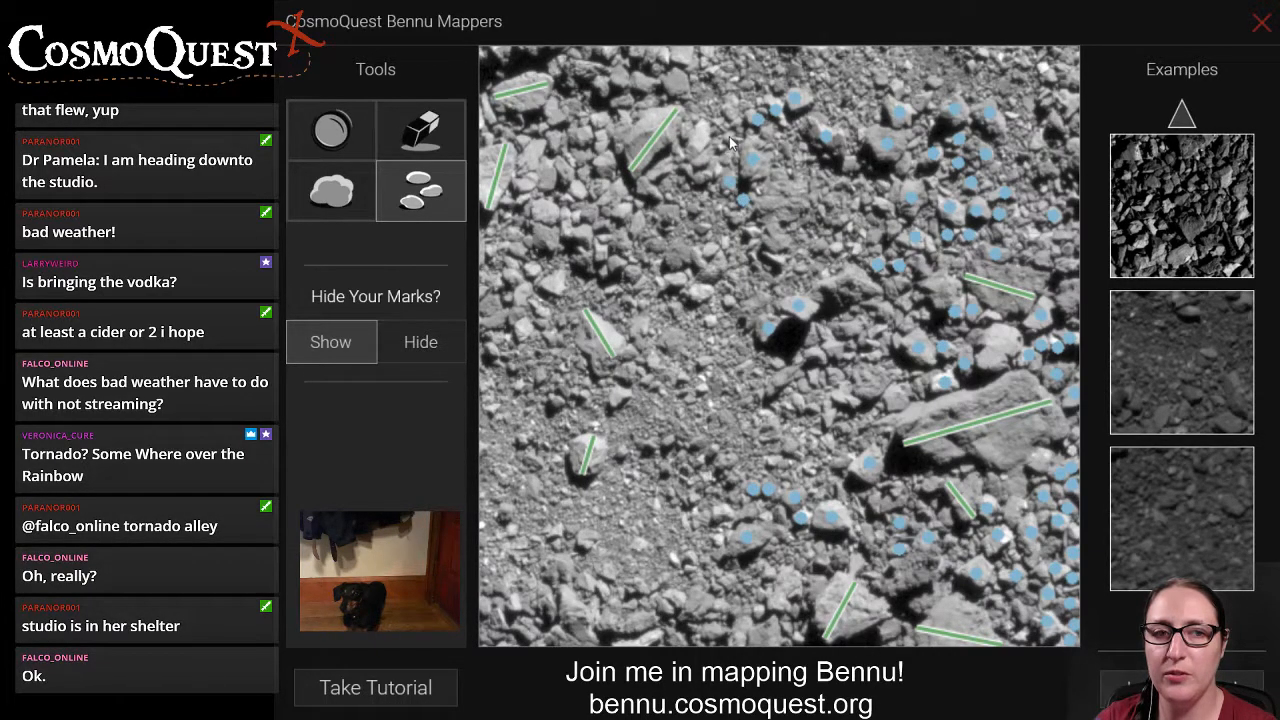
{"action": "left_click", "coordinate": [623, 212]}
{"action": "left_click", "coordinate": [601, 252]}
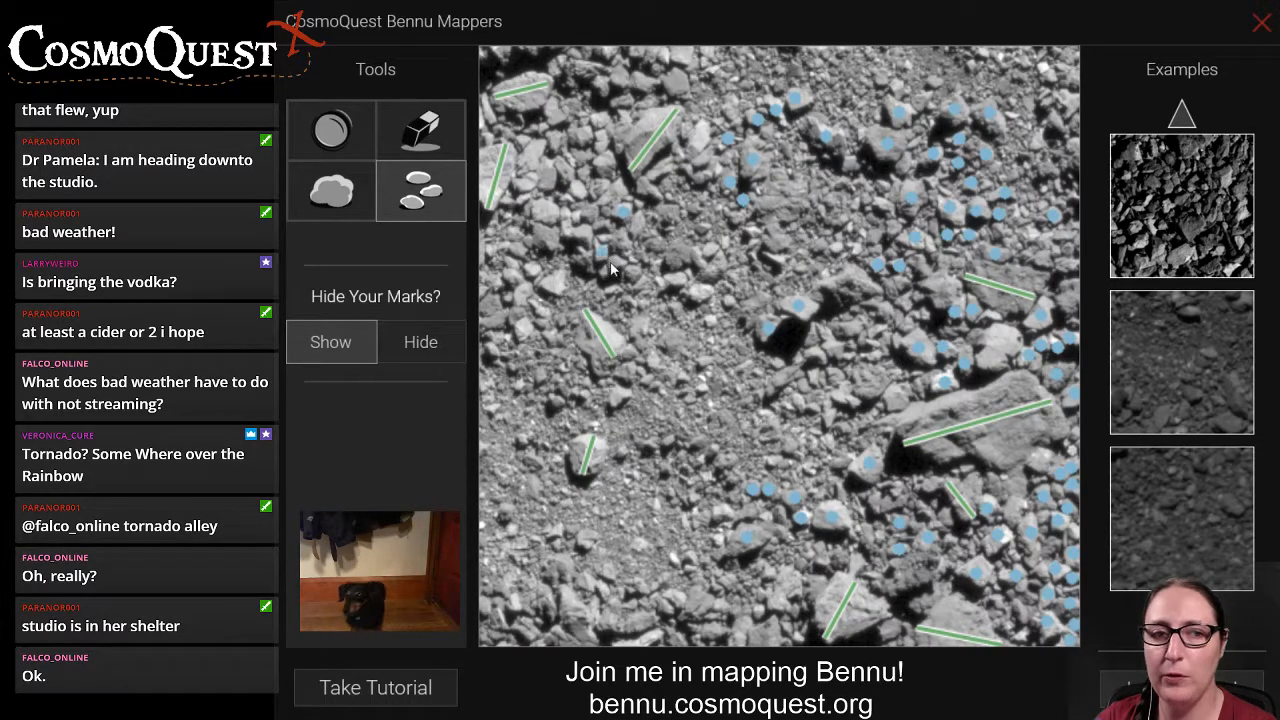
{"action": "left_click", "coordinate": [613, 261]}
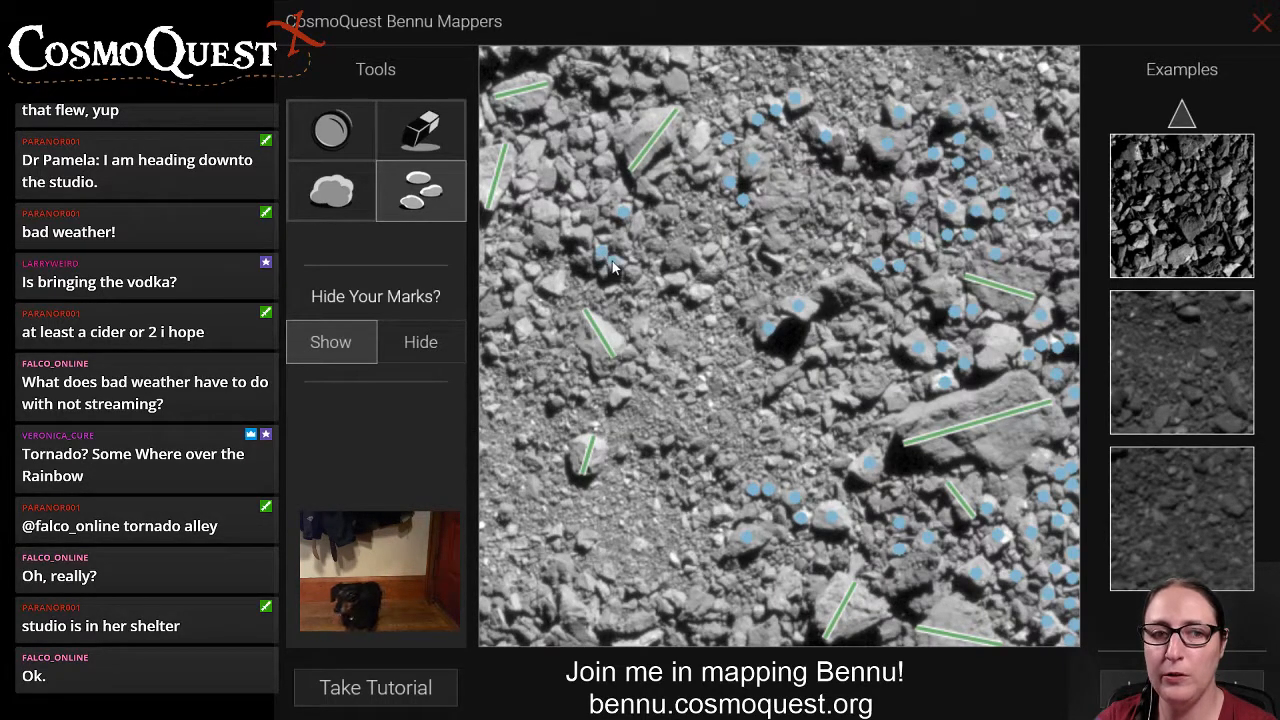
{"action": "left_click", "coordinate": [577, 217]}
{"action": "left_click", "coordinate": [580, 188]}
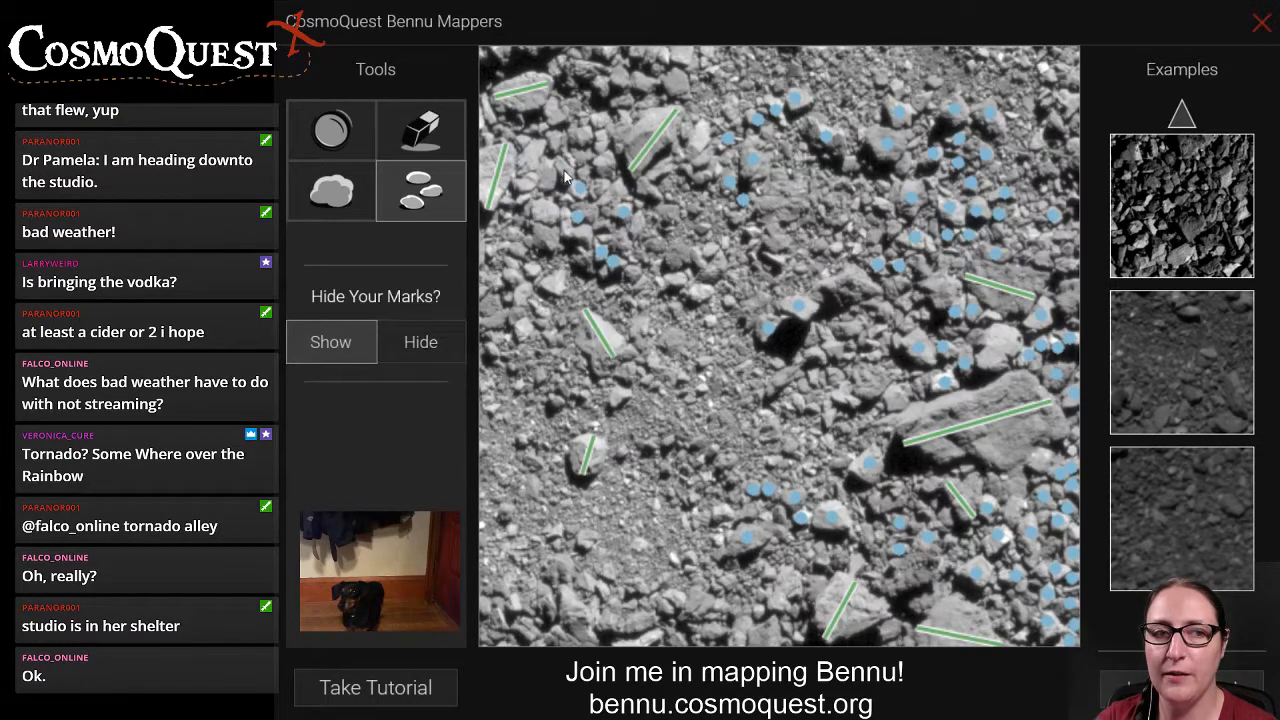
{"action": "left_click", "coordinate": [587, 172]}
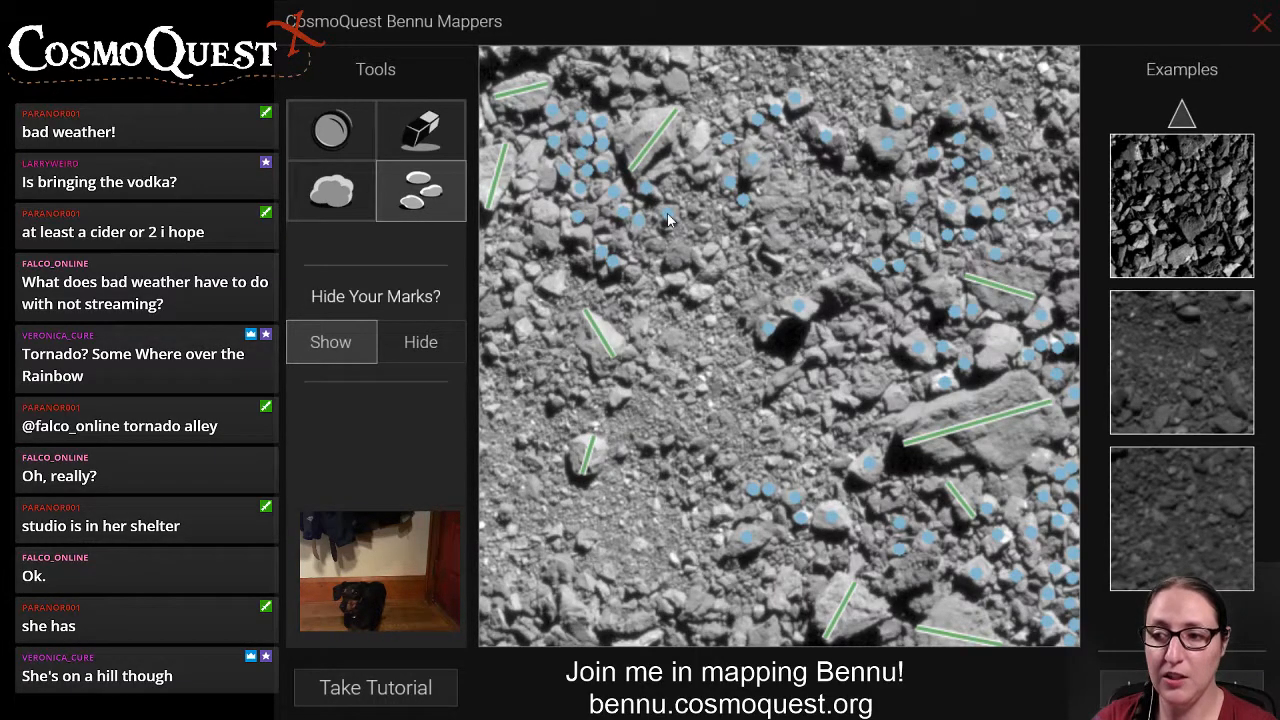
Mark small rocks left of centre, below the upper-left boulder lines and near the image's upper-right top edge.
{"action": "left_click", "coordinate": [699, 294]}
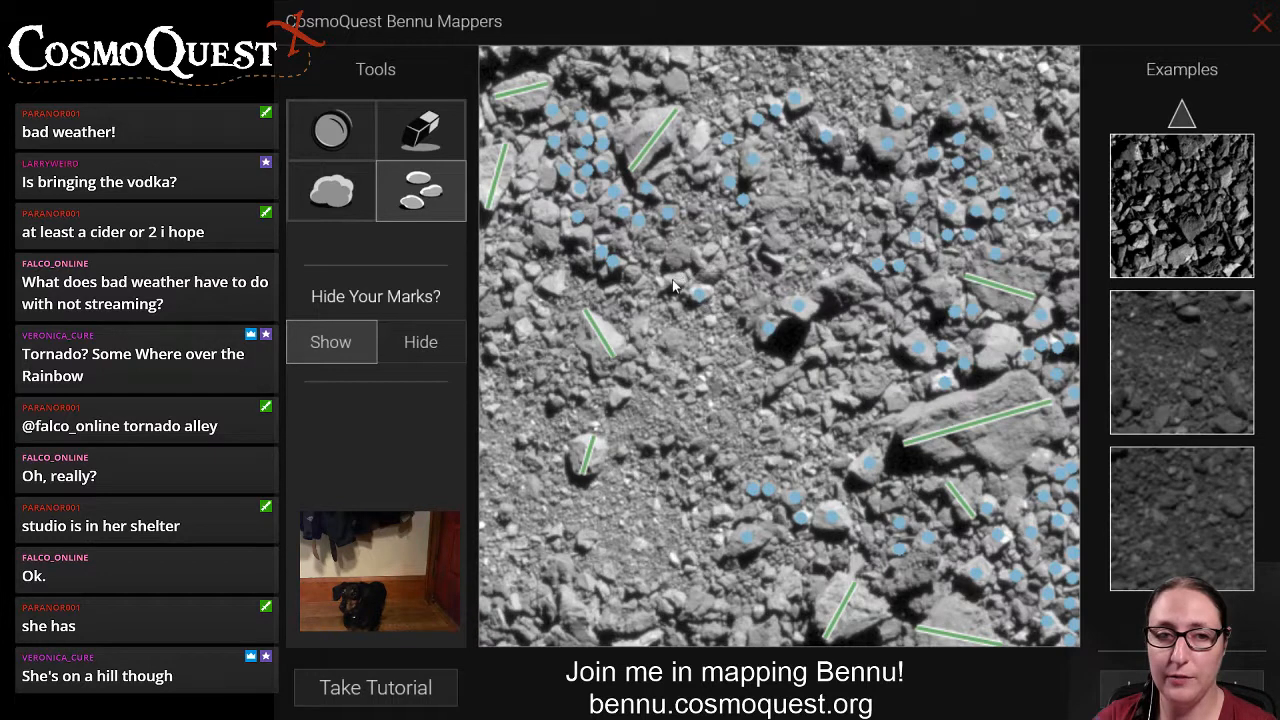
{"action": "left_click", "coordinate": [711, 249]}
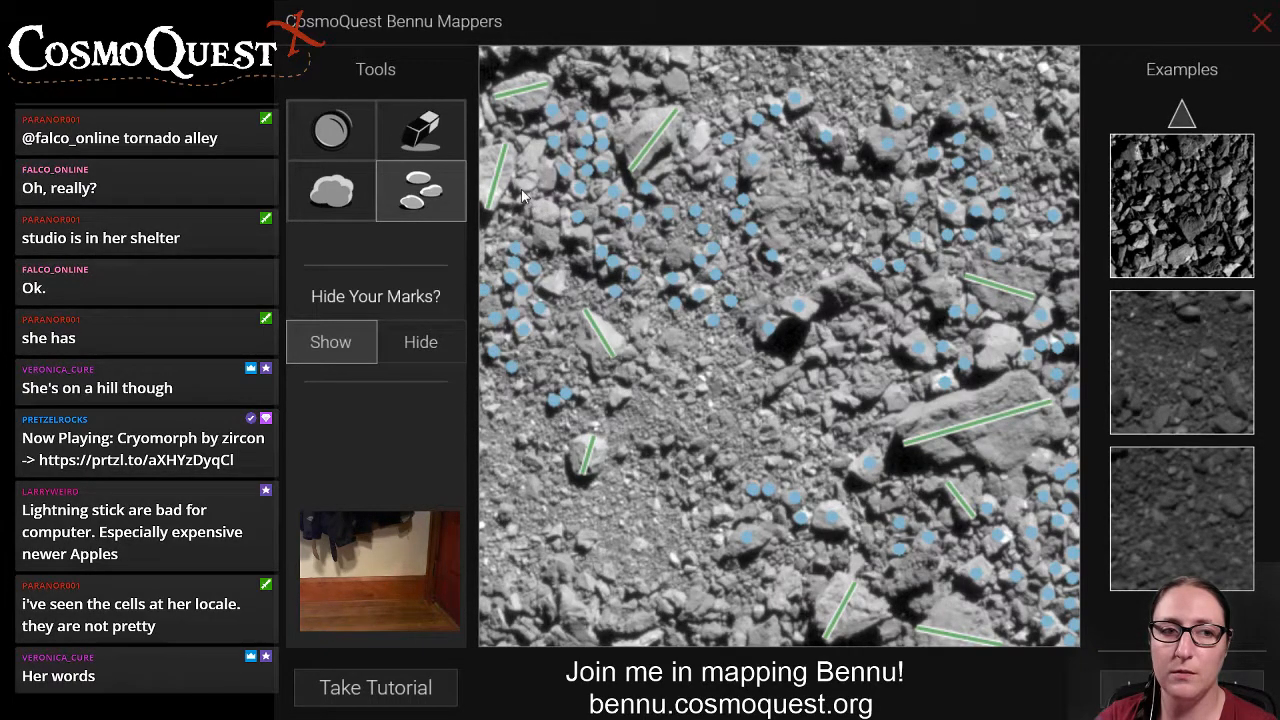
{"action": "left_click", "coordinate": [620, 395]}
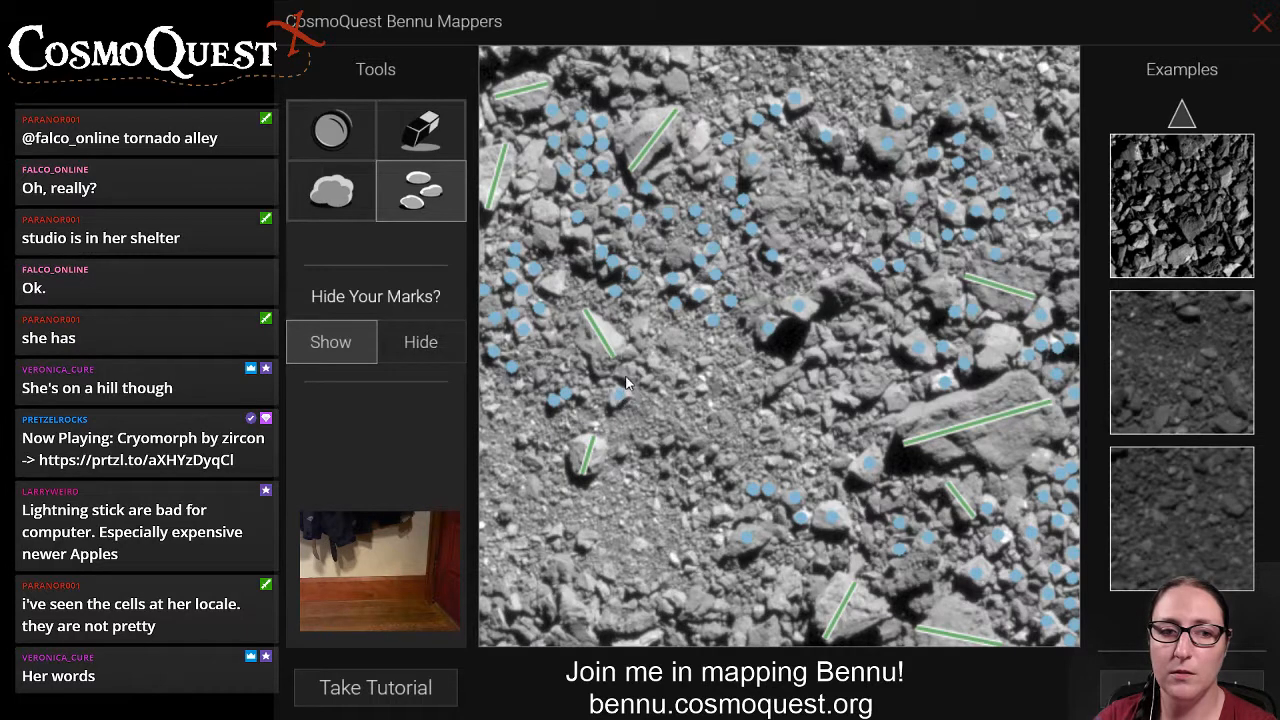
{"action": "left_click", "coordinate": [627, 376]}
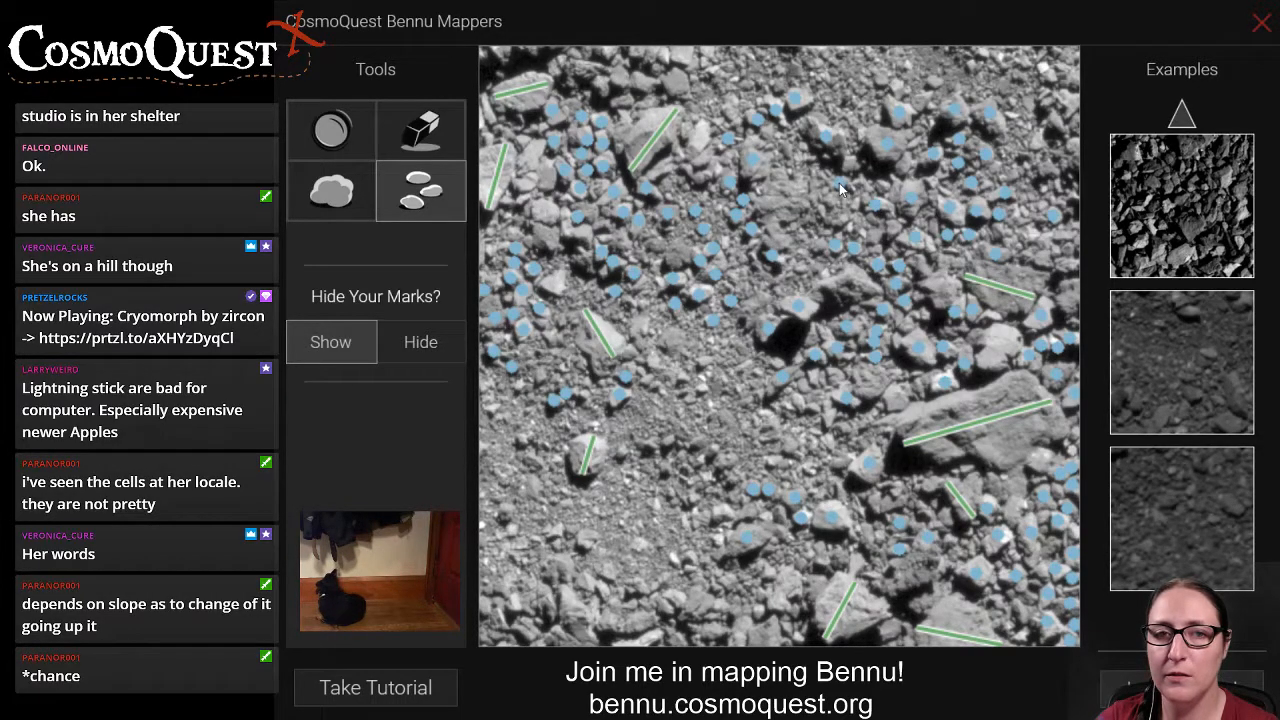
{"action": "left_click", "coordinate": [932, 83]}
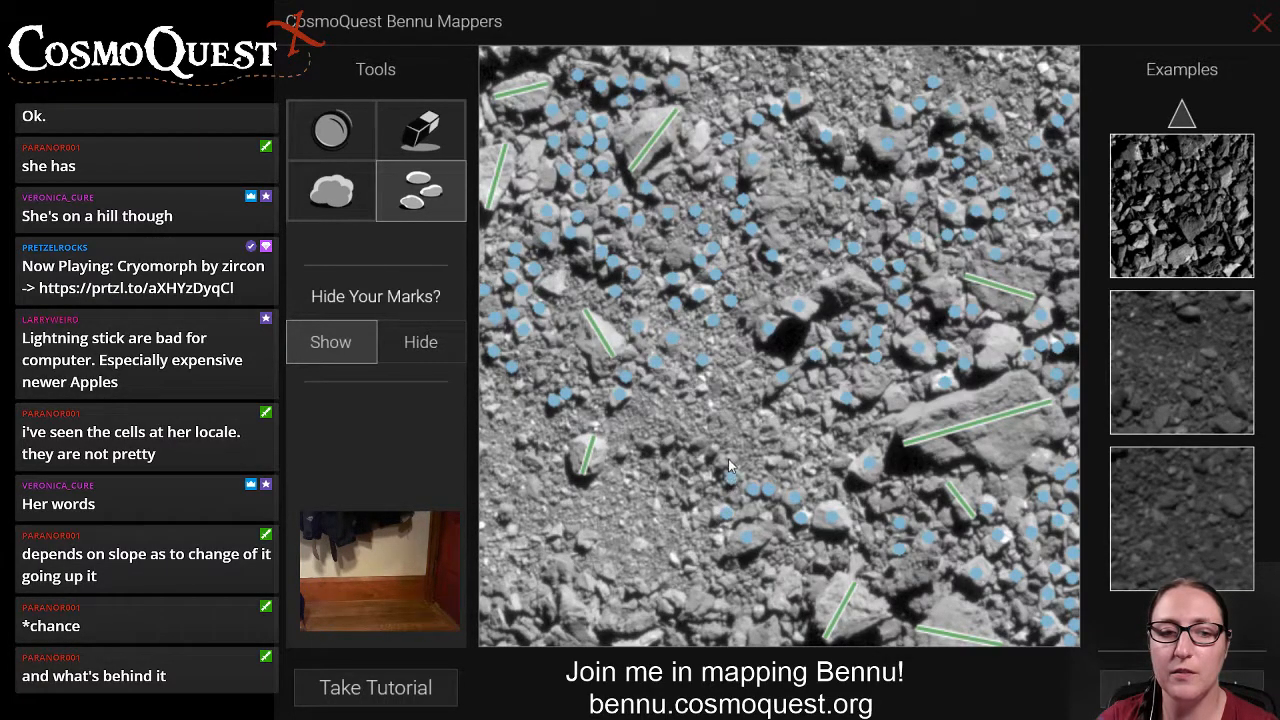
Mark the arc of small rocks running from below centre leftward to the bright boulder in the lower left.
{"action": "left_click", "coordinate": [712, 449]}
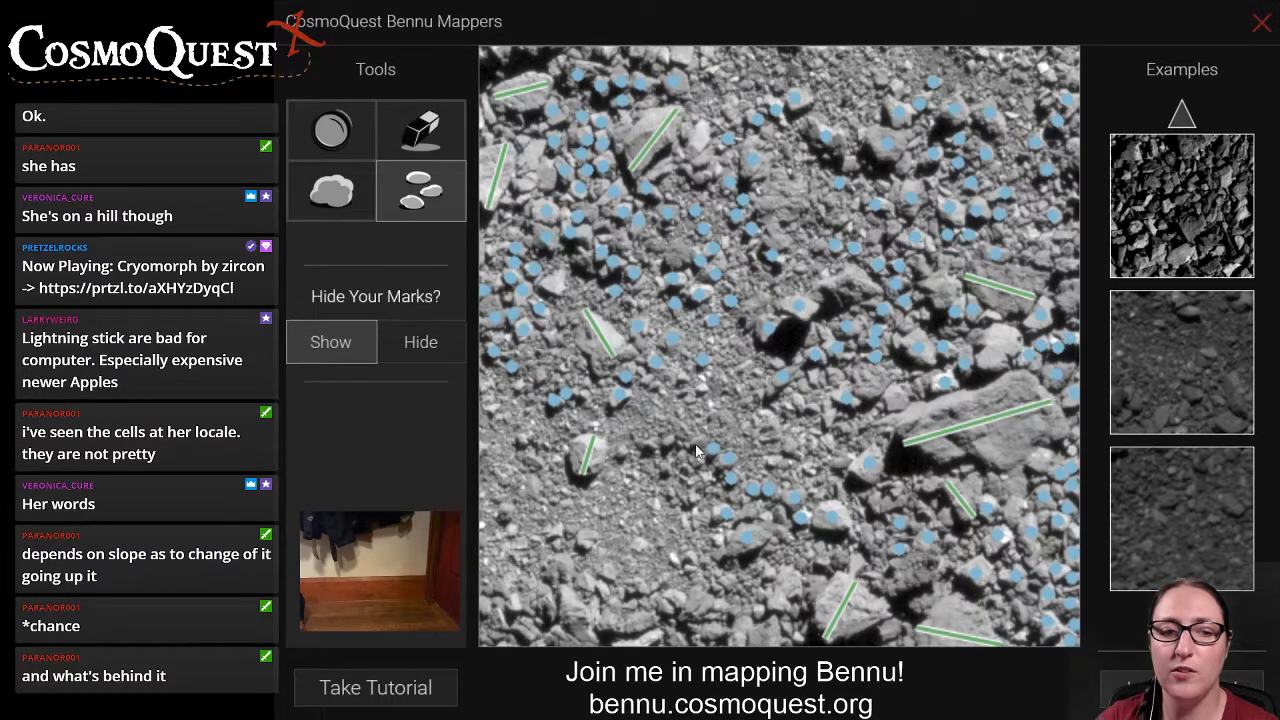
{"action": "left_click", "coordinate": [697, 443]}
{"action": "left_click", "coordinate": [653, 443]}
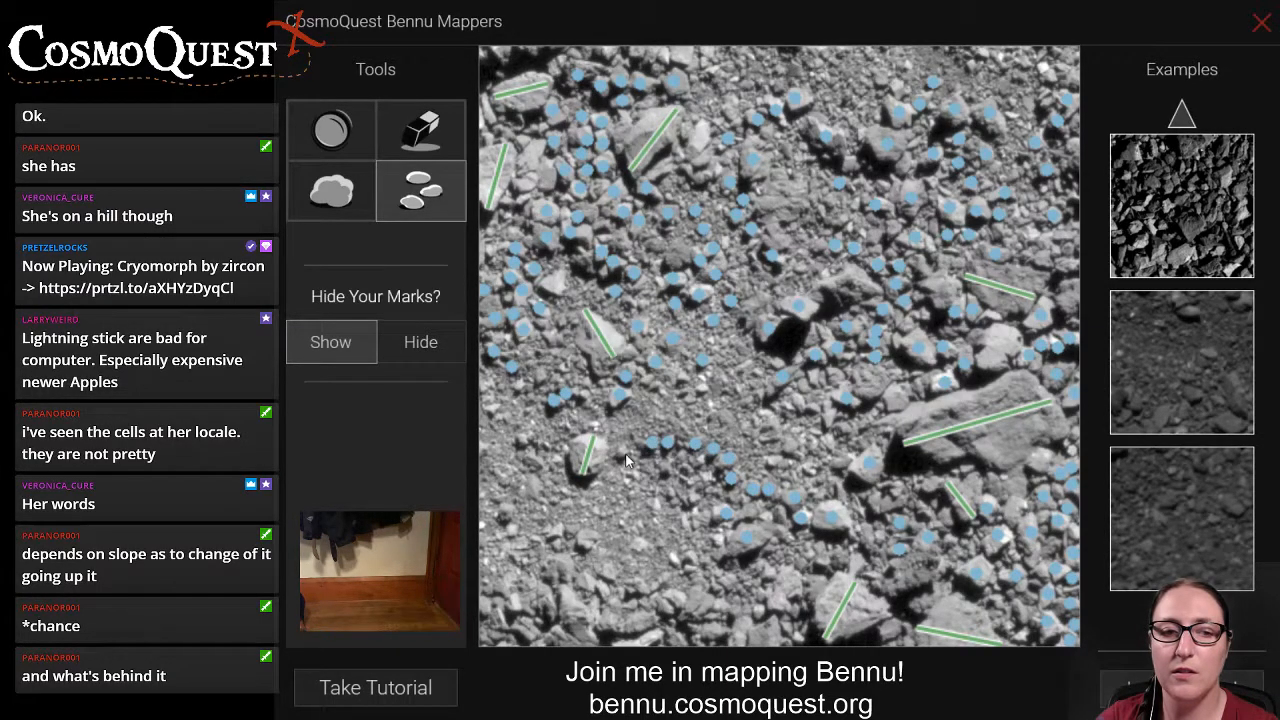
{"action": "left_click", "coordinate": [618, 451]}
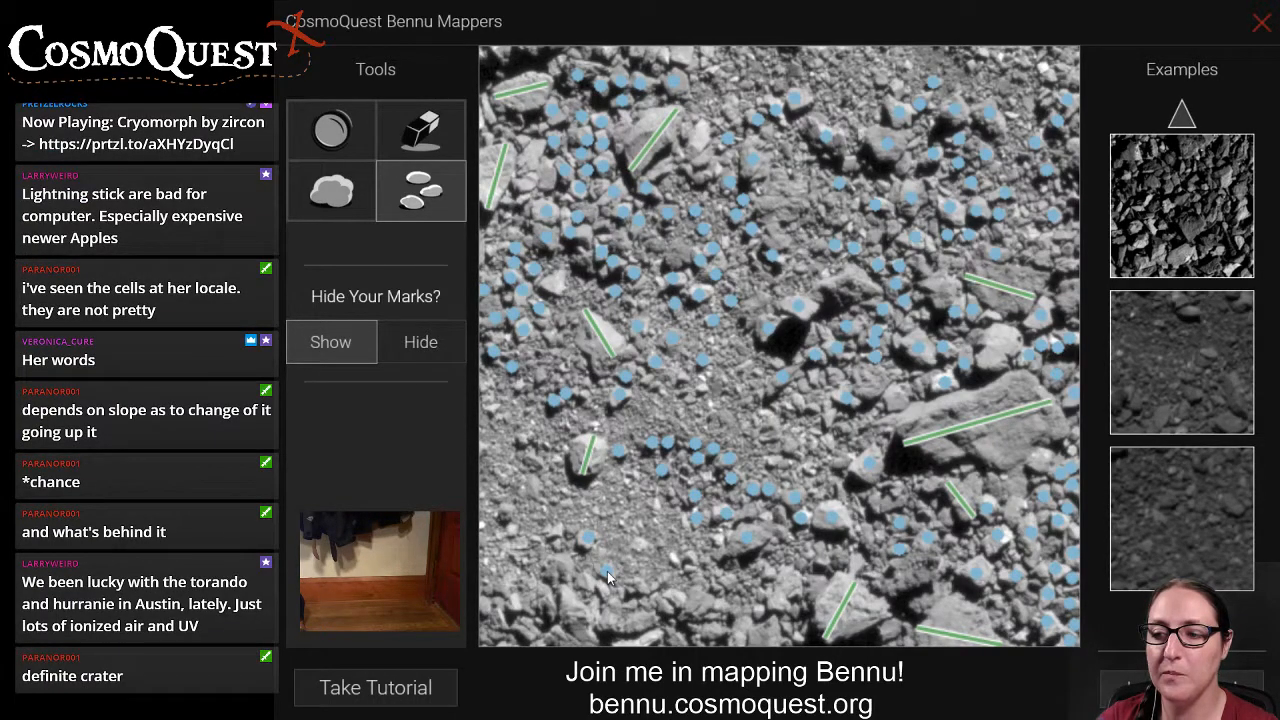
Mark small rocks across the bottom of the image, beside the short lower-right boulder line and along the top edge.
{"action": "left_click", "coordinate": [512, 600]}
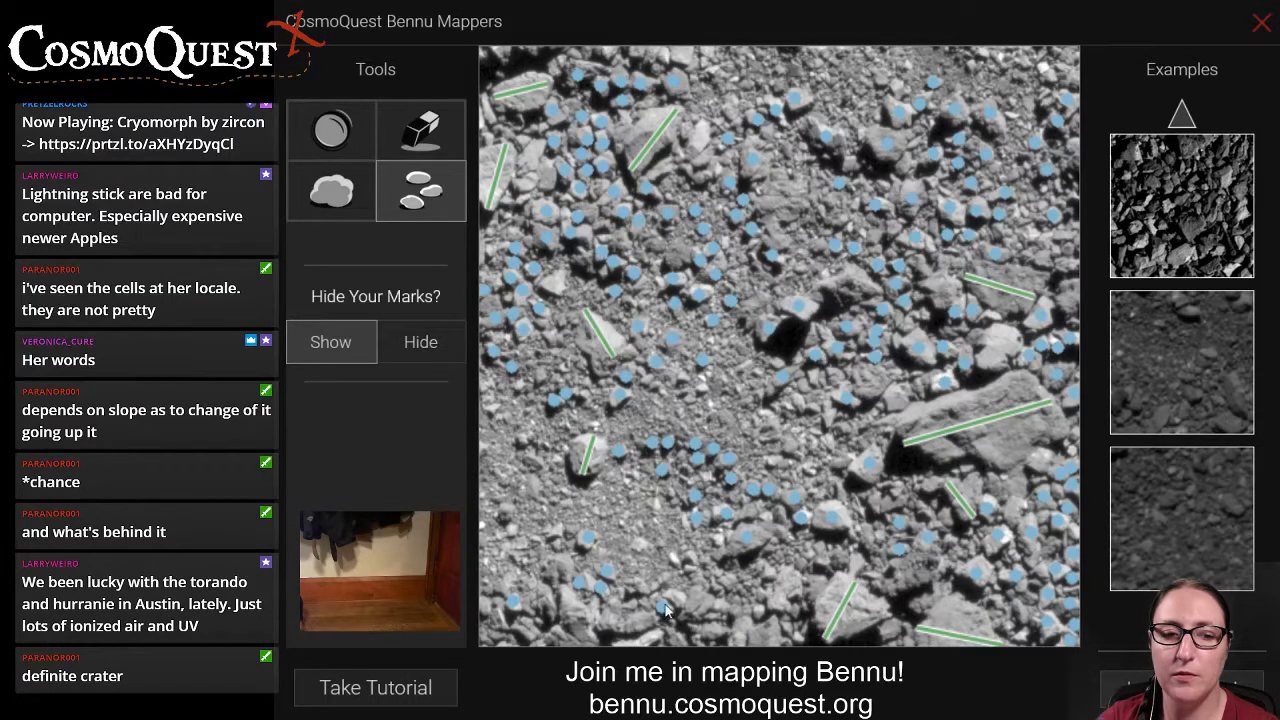
{"action": "left_click", "coordinate": [725, 582]}
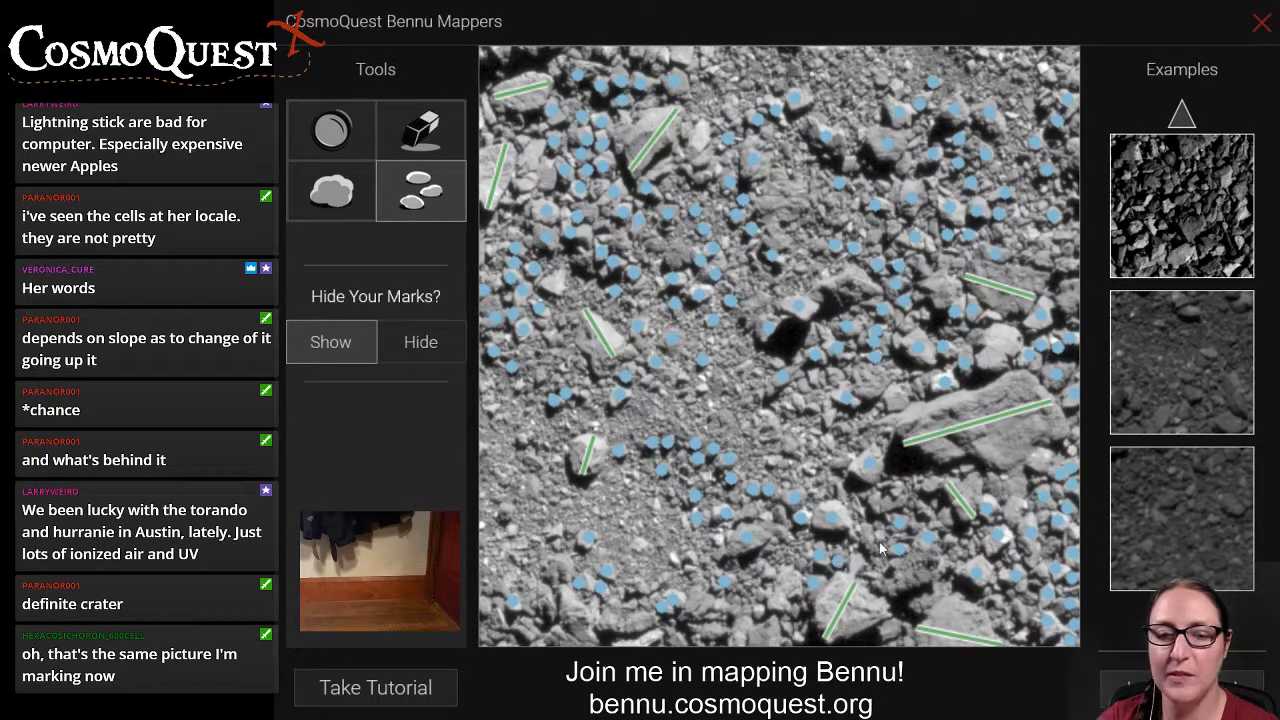
{"action": "left_click", "coordinate": [887, 500]}
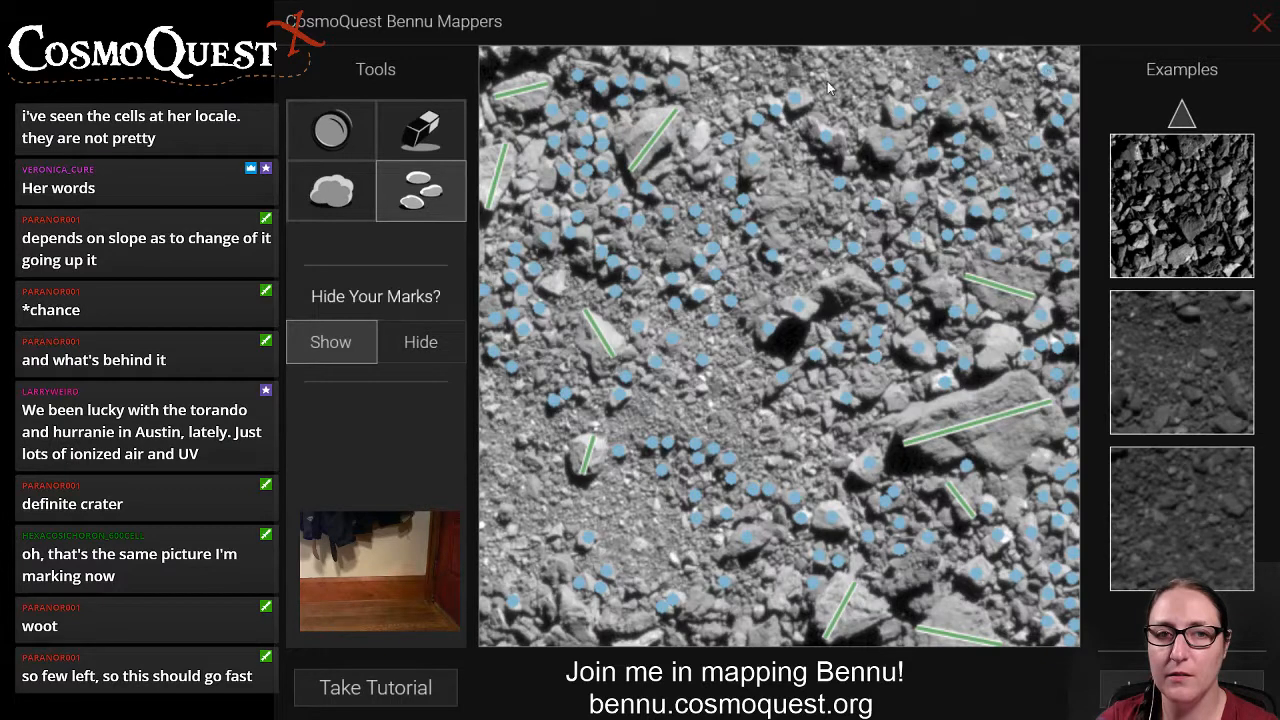
{"action": "left_click", "coordinate": [679, 56]}
{"action": "left_click", "coordinate": [707, 53]}
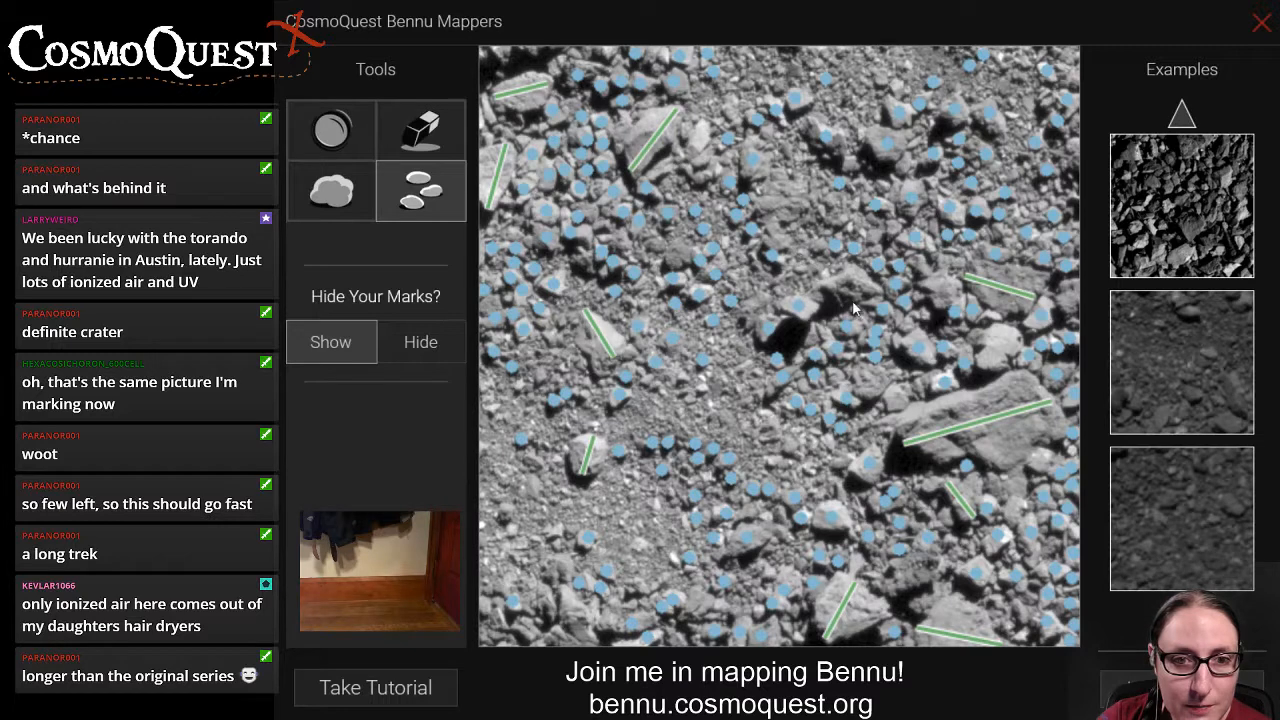
Draw a boulder line across the dark rock just up and right of the rock with the deep central shadow.
{"action": "left_click", "coordinate": [328, 198]}
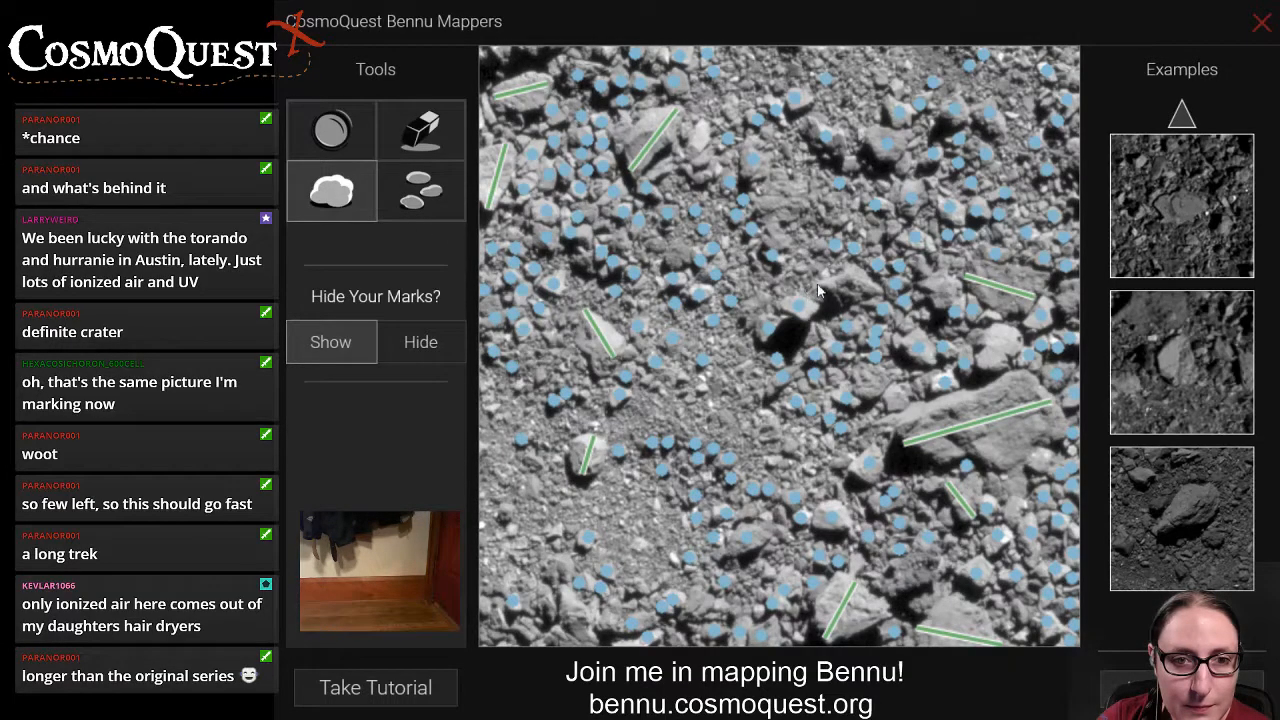
{"action": "left_click_drag", "start_coordinate": [822, 283], "coordinate": [880, 291]}
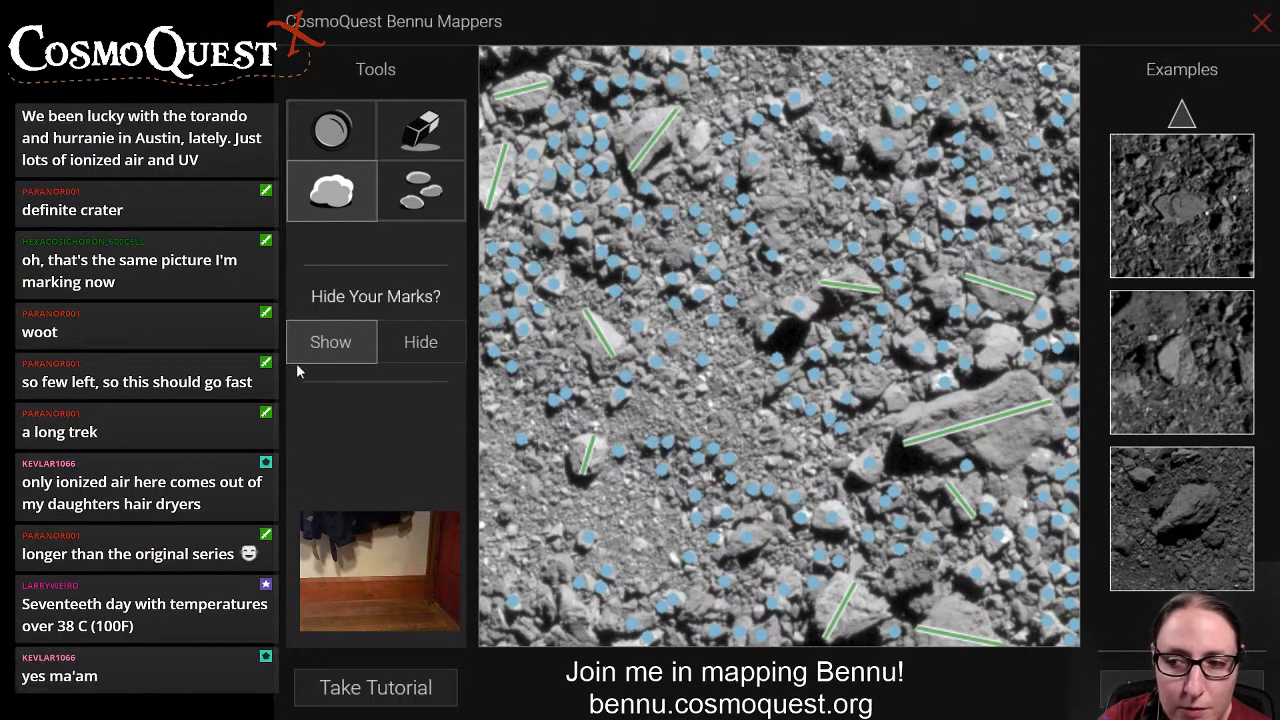
Mark small rocks along the lower-left side and draw a vertical boulder line on the rock at the bottom edge there.
{"action": "left_click", "coordinate": [424, 203]}
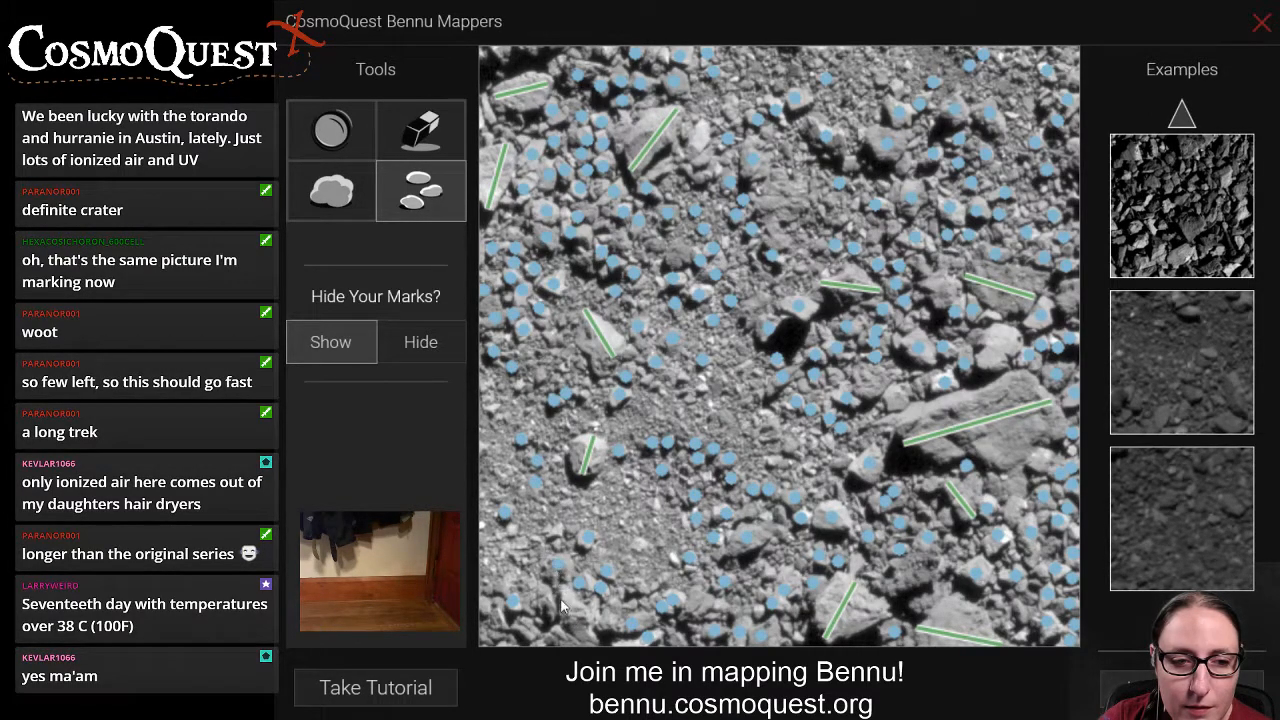
{"action": "left_click", "coordinate": [330, 190]}
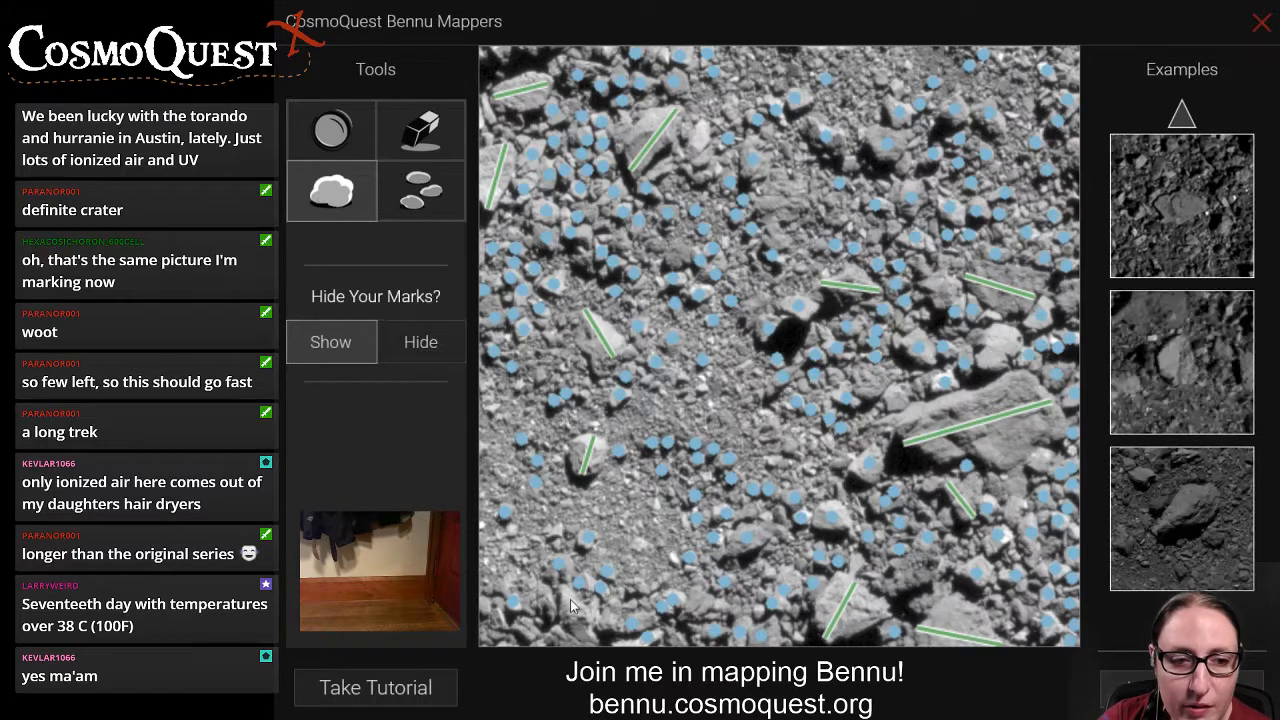
{"action": "left_click_drag", "start_coordinate": [565, 593], "coordinate": [567, 668]}
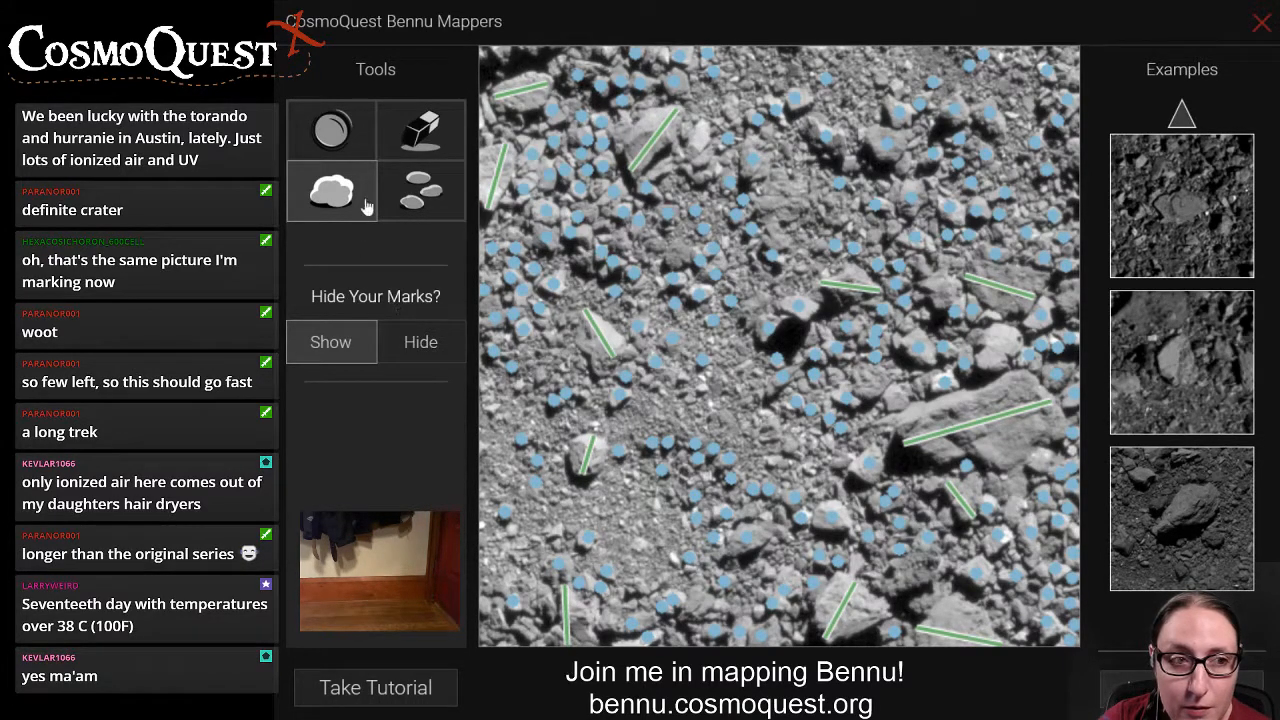
Draw a crater circle over the smooth round depression in the lower left, just below the bright boulder.
{"action": "left_click", "coordinate": [332, 131]}
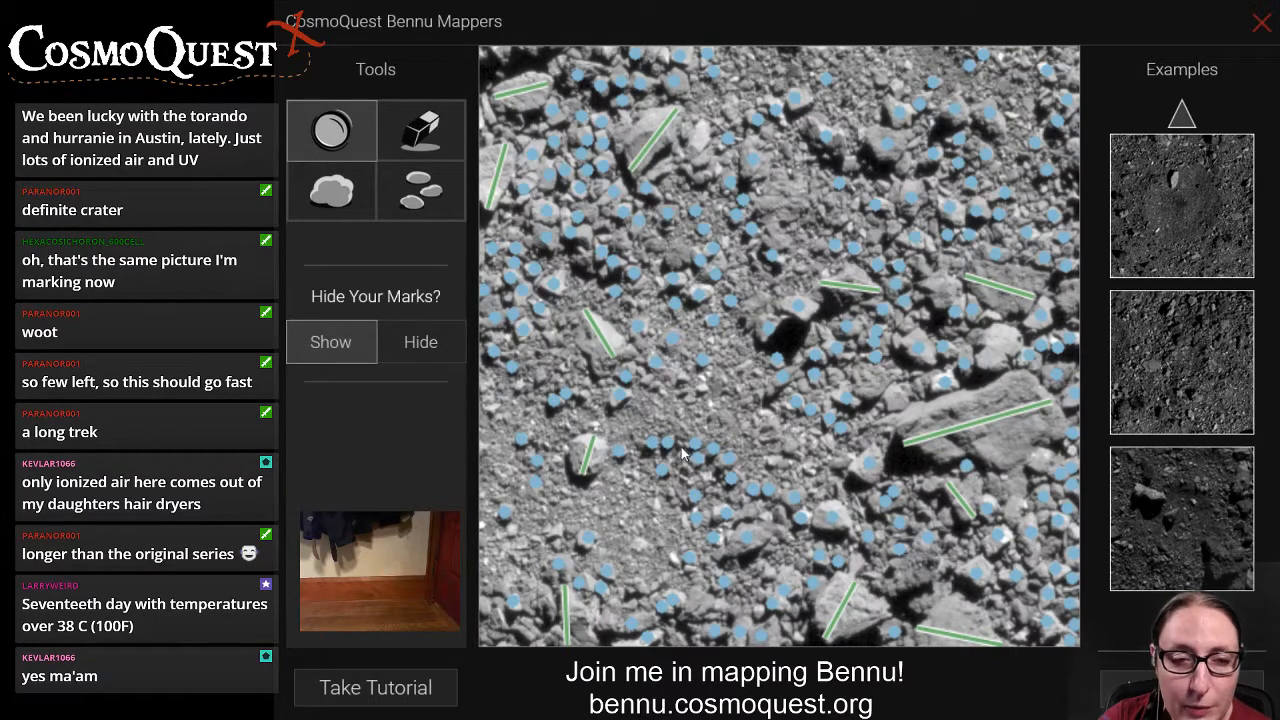
{"action": "left_click_drag", "start_coordinate": [683, 453], "coordinate": [638, 627]}
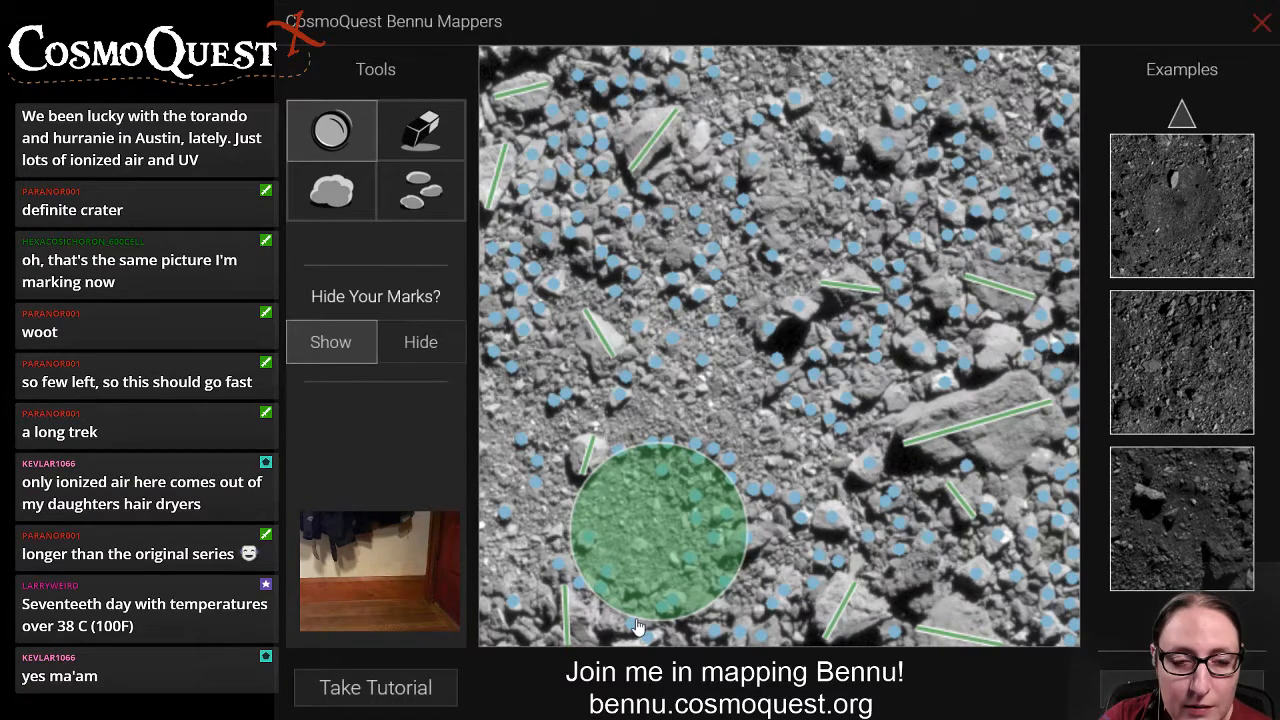
{"action": "left_click_drag", "start_coordinate": [638, 627], "coordinate": [638, 628]}
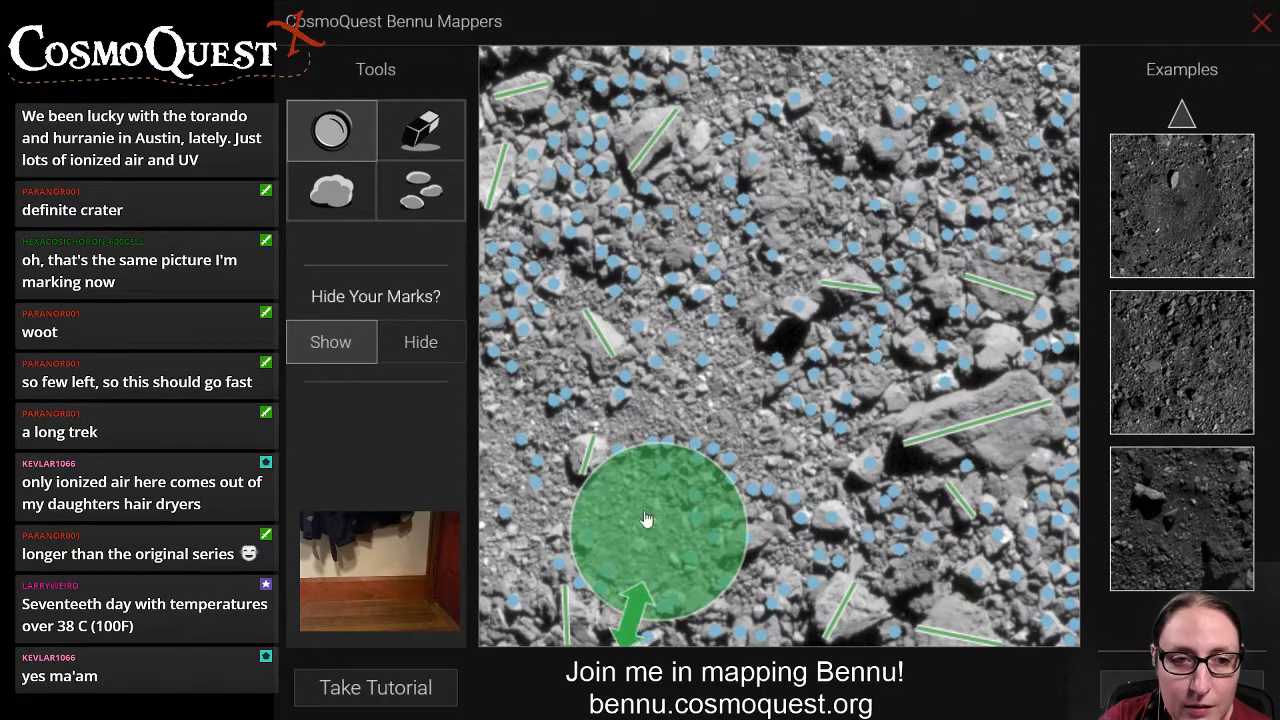
Mark small rocks around the large textured rock in the upper centre and draw a long boulder line down its left side.
{"action": "left_click", "coordinate": [437, 192]}
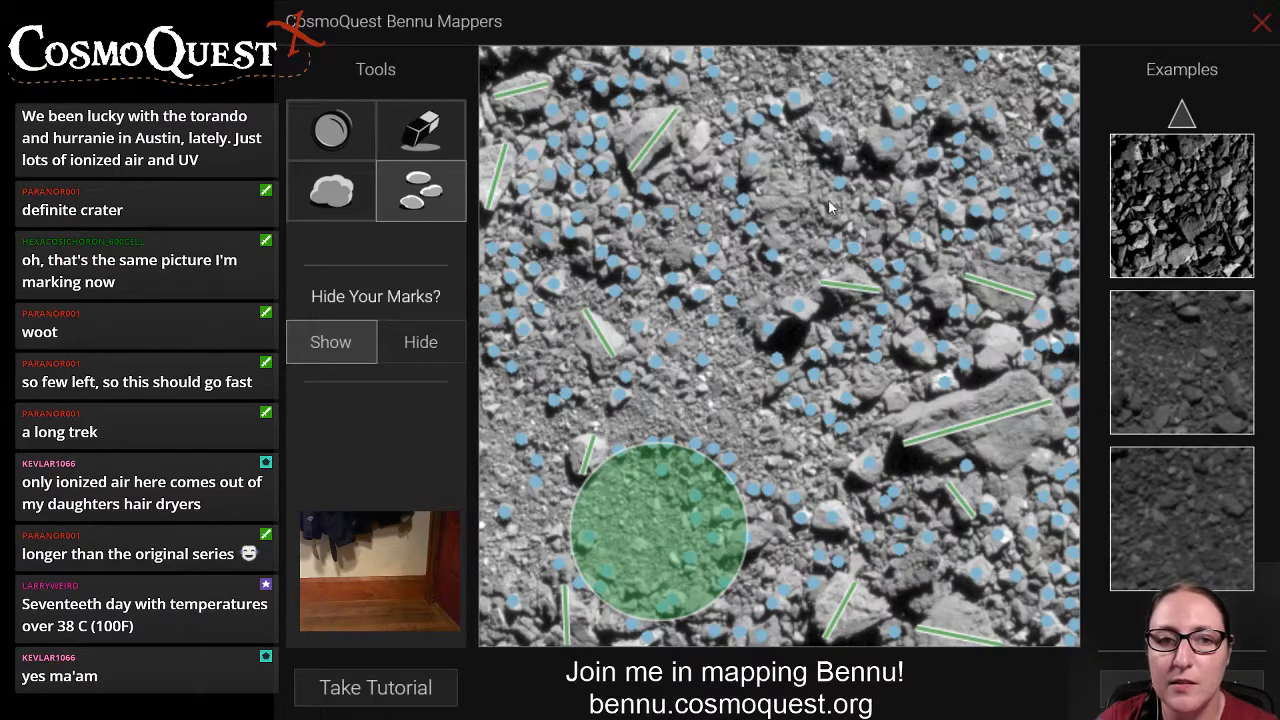
{"action": "left_click", "coordinate": [816, 245]}
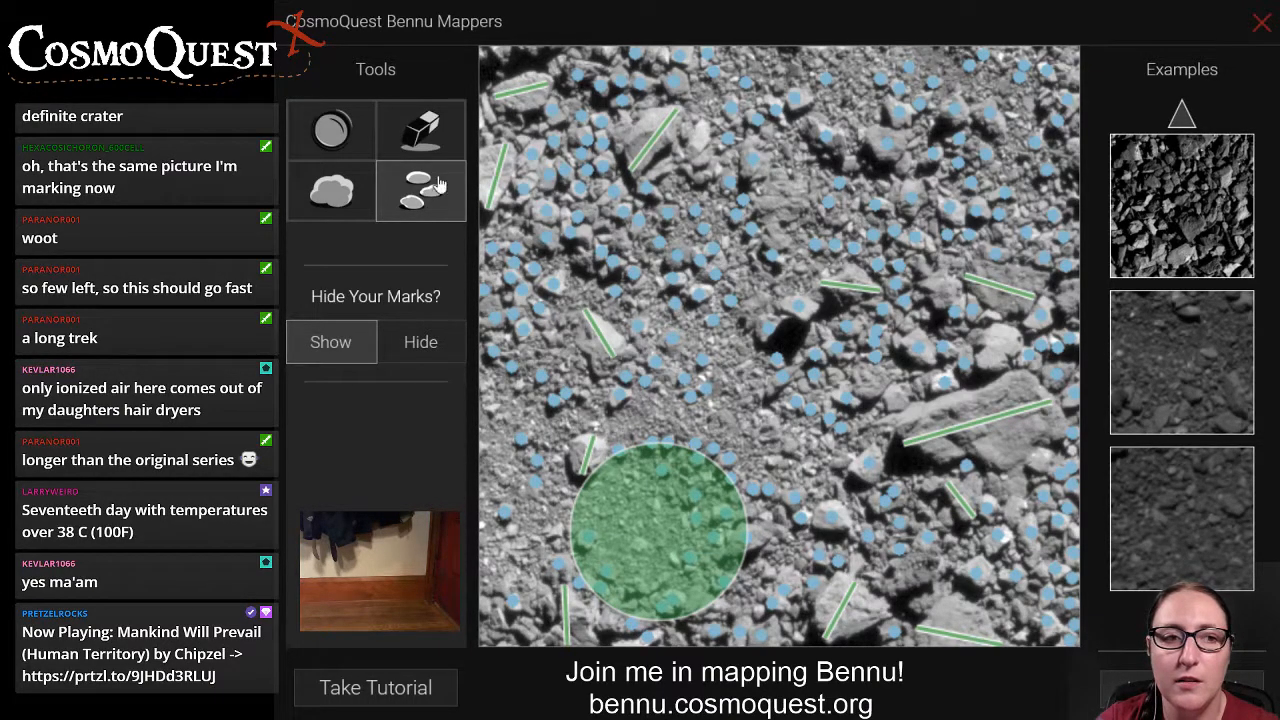
{"action": "left_click", "coordinate": [366, 196]}
{"action": "left_click_drag", "start_coordinate": [746, 143], "coordinate": [785, 252]}
Mark further small rocks and draw boulder lines on the dark bottom-right rock, the bright rock above the large boulder and the rock up-left of it.
{"action": "left_click", "coordinate": [425, 196]}
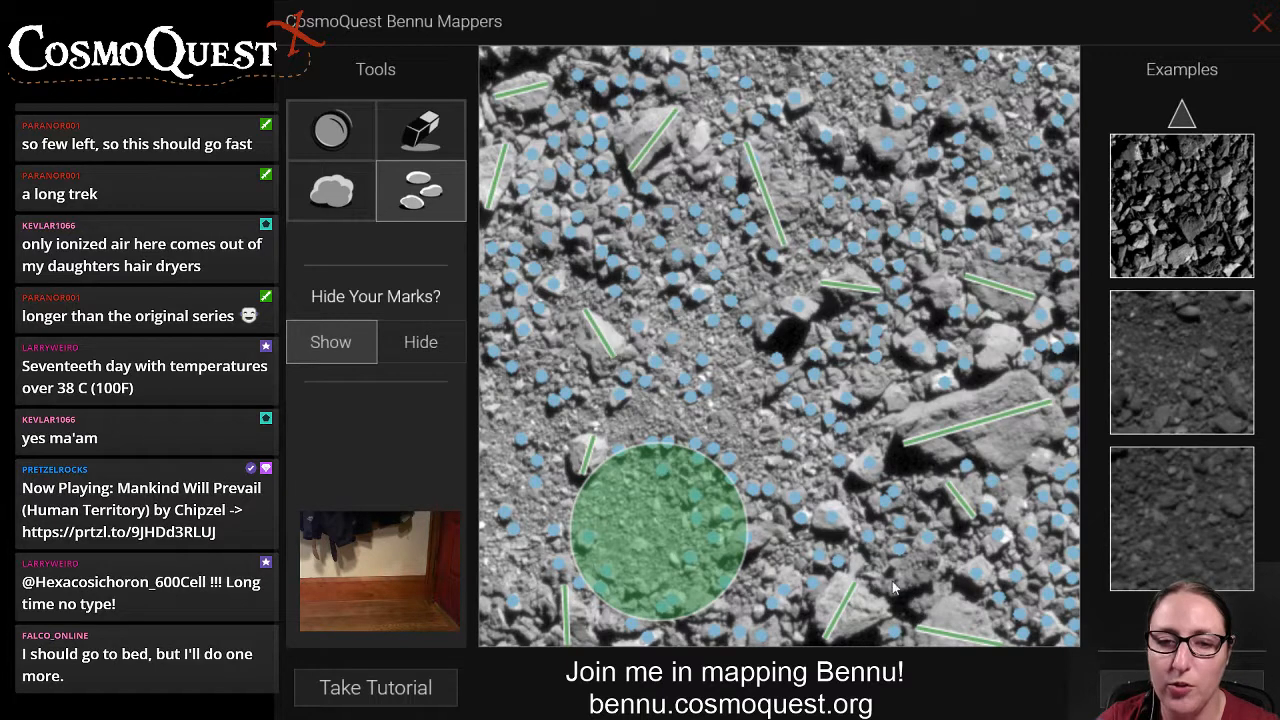
{"action": "left_click", "coordinate": [332, 195]}
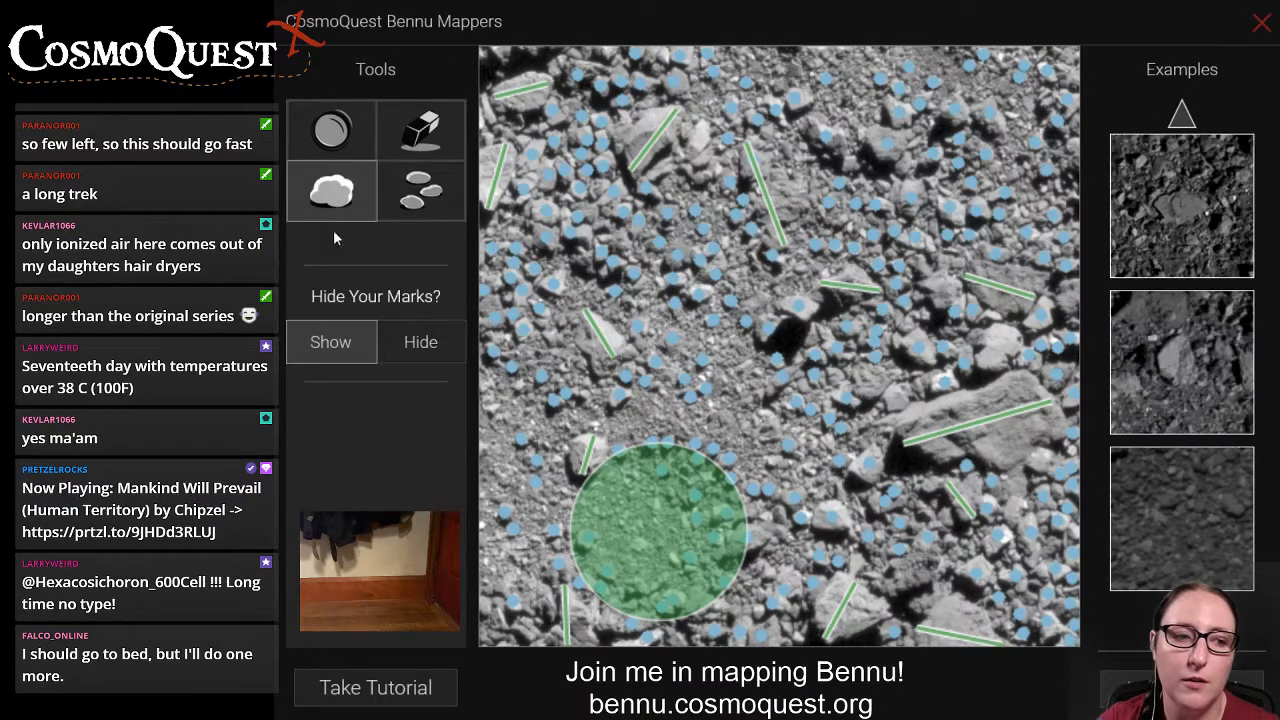
{"action": "left_click_drag", "start_coordinate": [880, 588], "coordinate": [950, 560]}
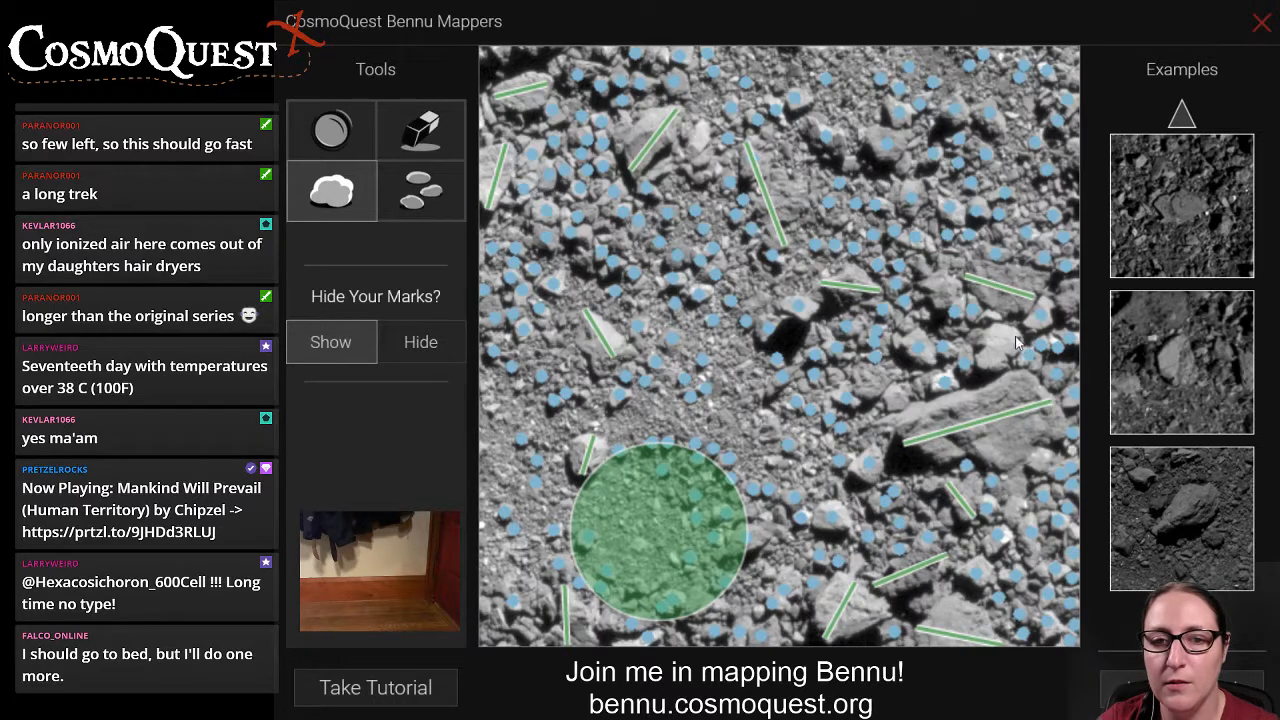
{"action": "left_click_drag", "start_coordinate": [1006, 327], "coordinate": [986, 370]}
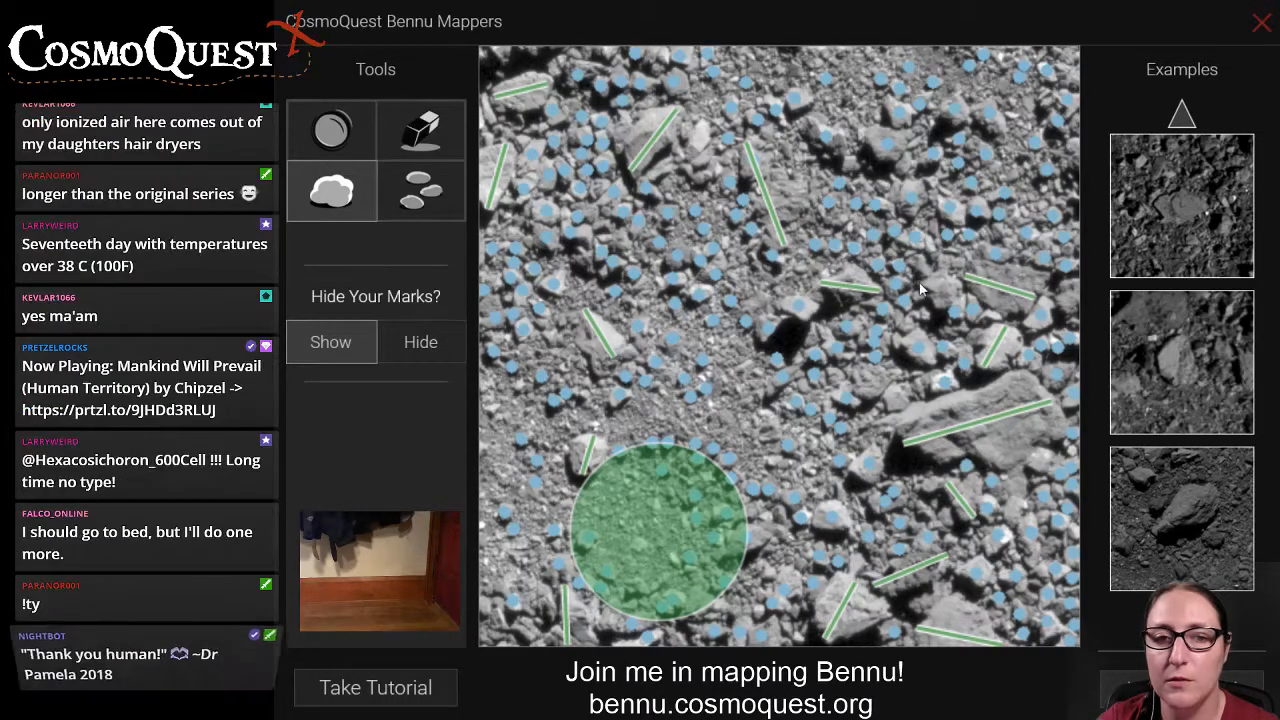
{"action": "left_click_drag", "start_coordinate": [918, 283], "coordinate": [958, 298]}
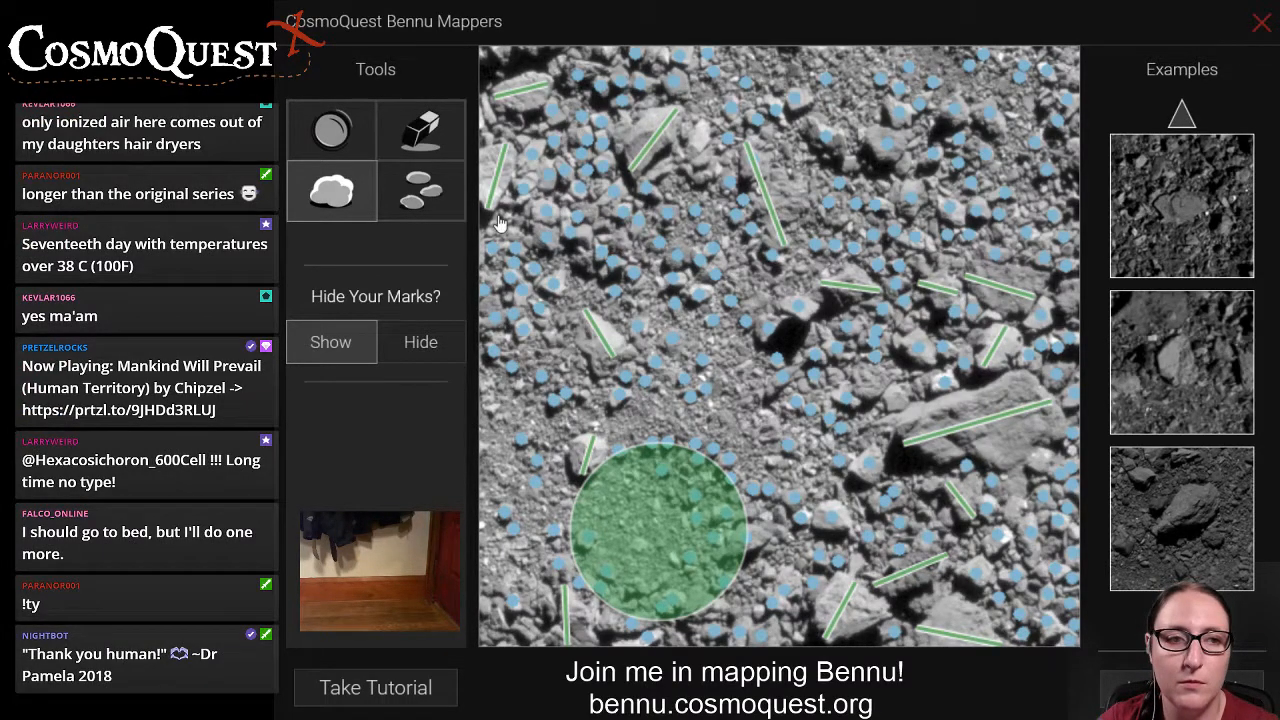
Mark a few more small rocks and draw a vertical boulder line on the bright rock beside the large upper-left boulder.
{"action": "left_click", "coordinate": [420, 190]}
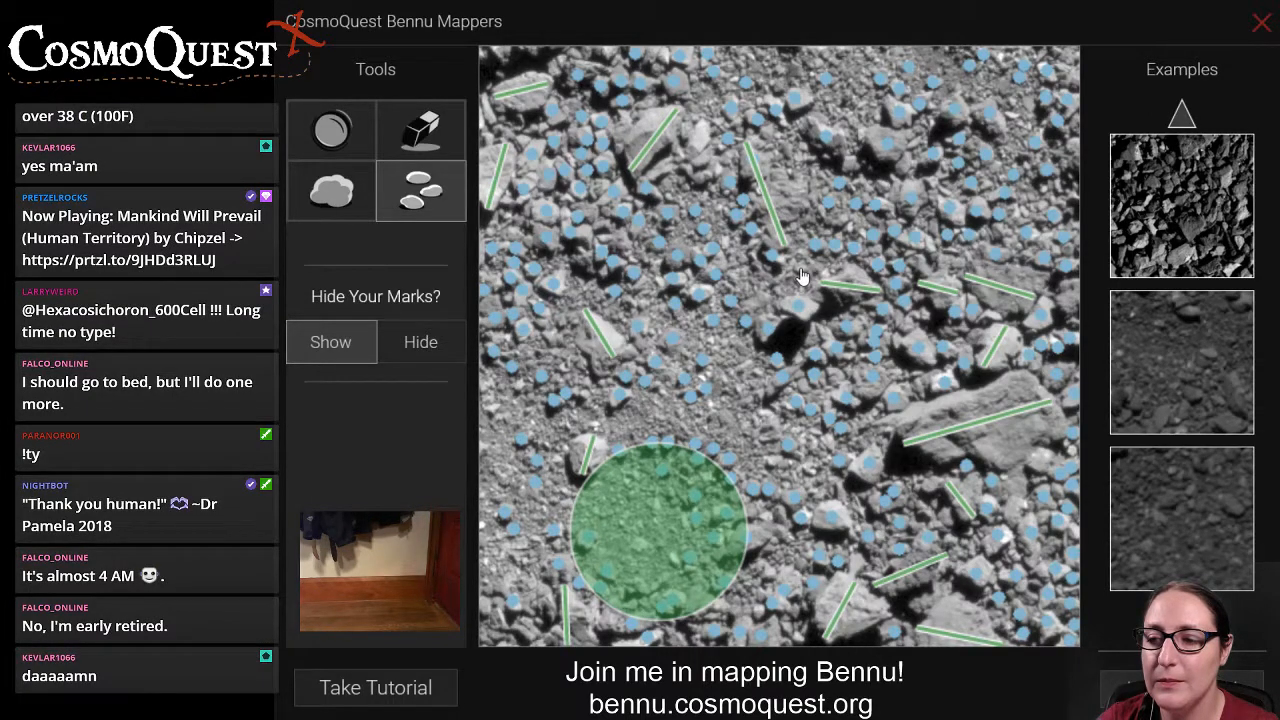
{"action": "left_click", "coordinate": [350, 200]}
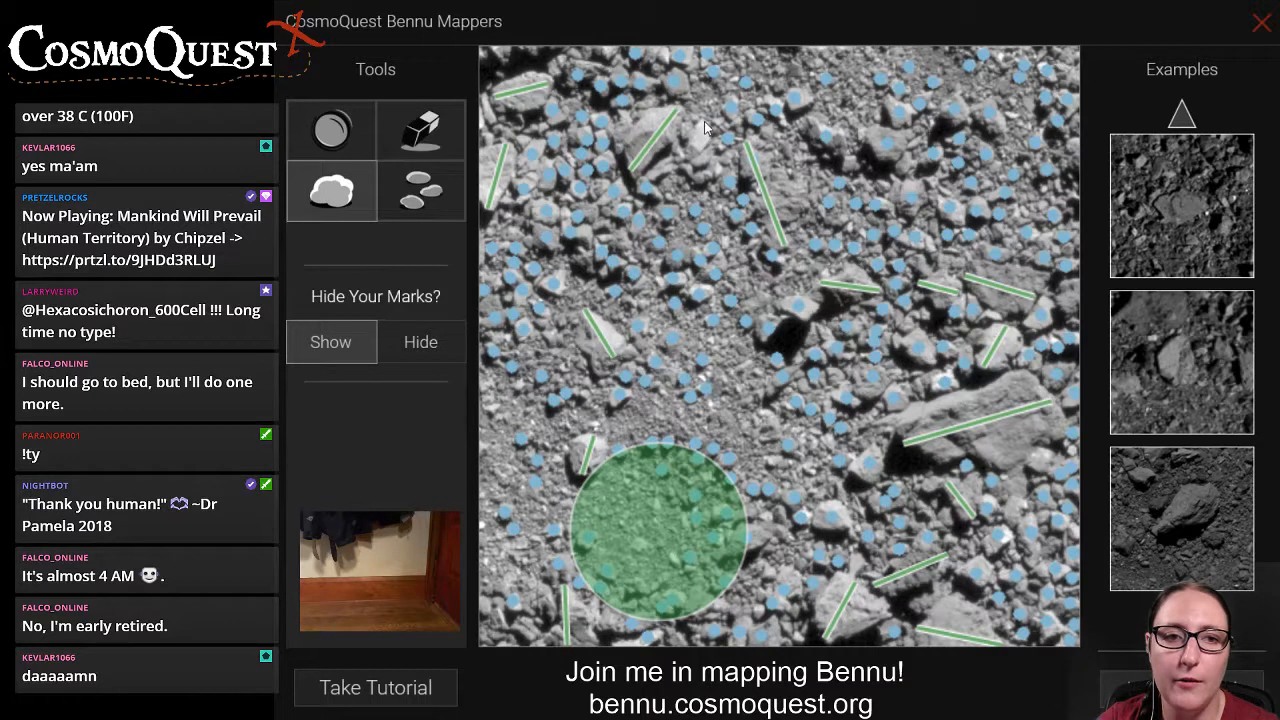
{"action": "mouse_move", "coordinate": [705, 127]}
{"action": "left_mouse_down"}
{"action": "mouse_move", "coordinate": [690, 162]}
{"action": "mouse_move", "coordinate": [702, 184]}
{"action": "left_mouse_up"}
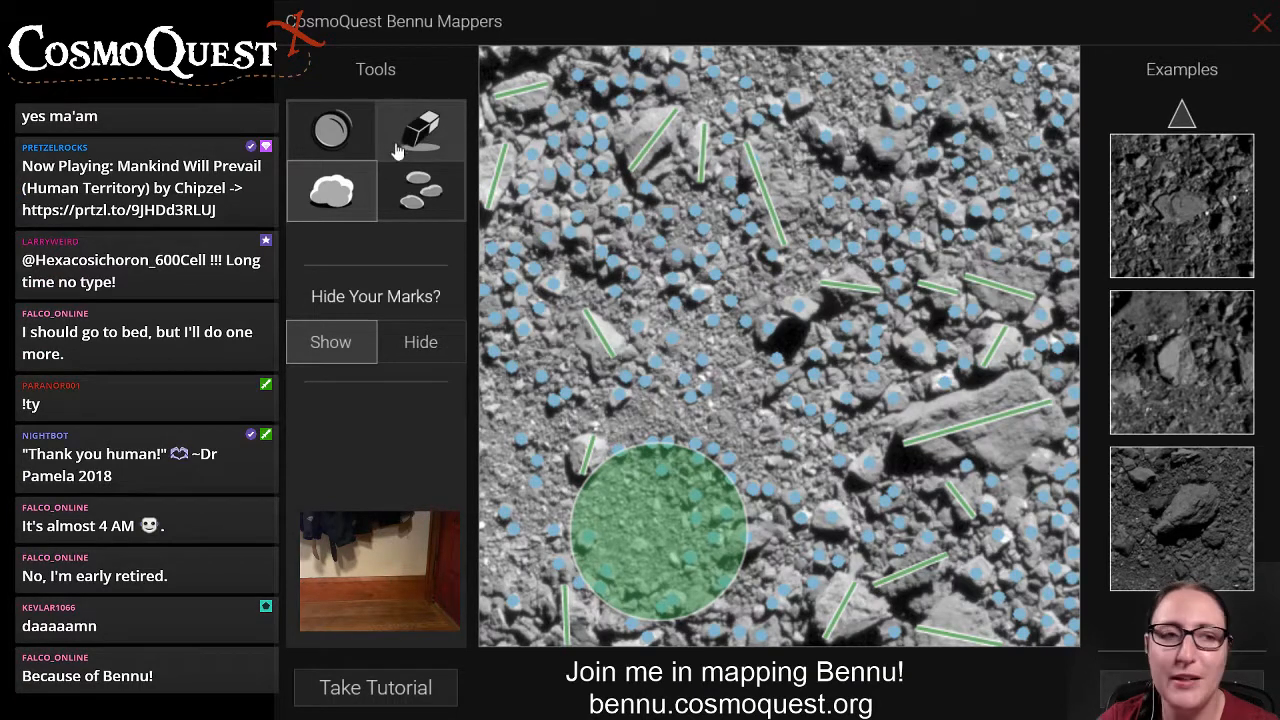
Draw a small crater circle near the upper edge of the image, just above the two bright rocks with boulder lines.
{"action": "left_click", "coordinate": [329, 135]}
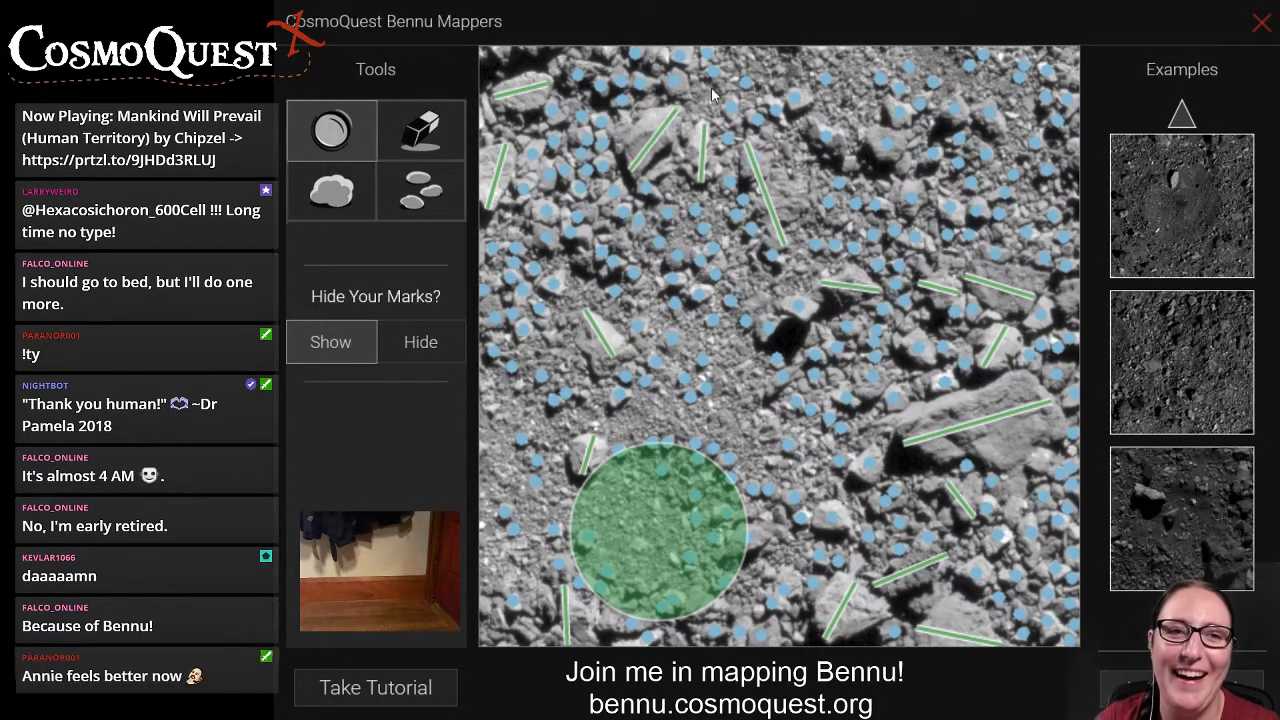
{"action": "left_click_drag", "start_coordinate": [708, 103], "coordinate": [685, 113]}
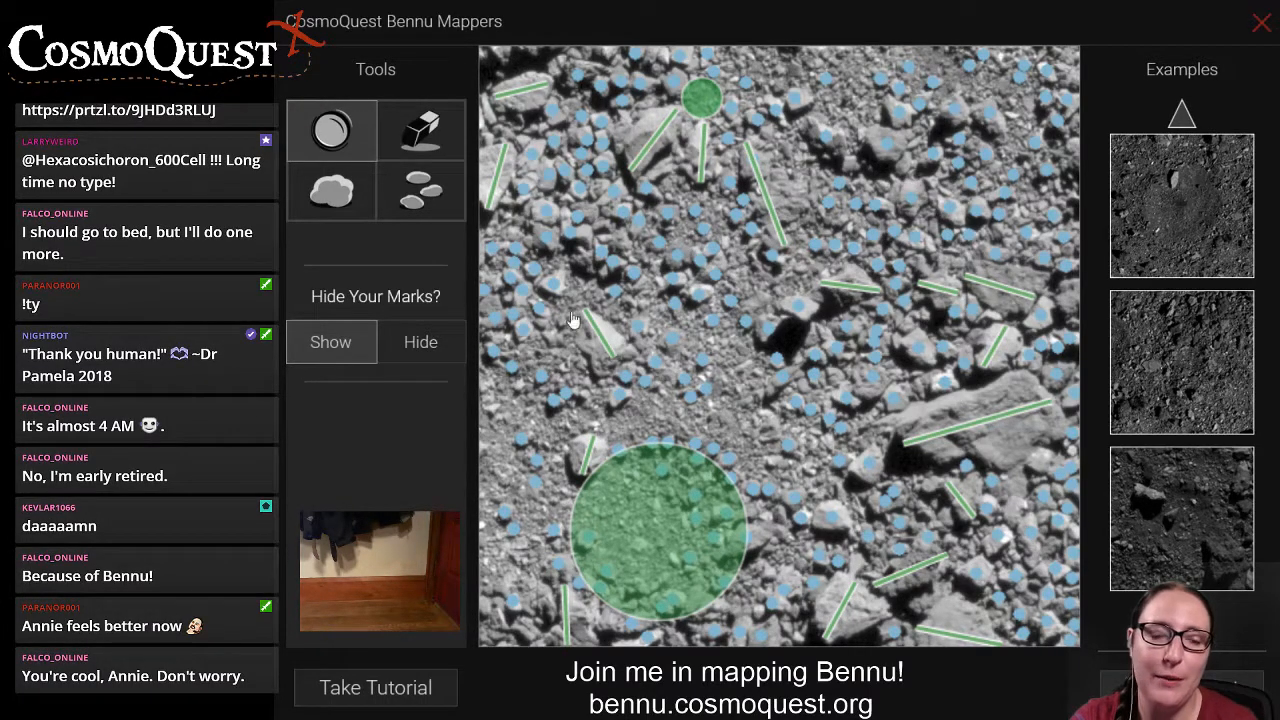
{"action": "left_click", "coordinate": [440, 205]}
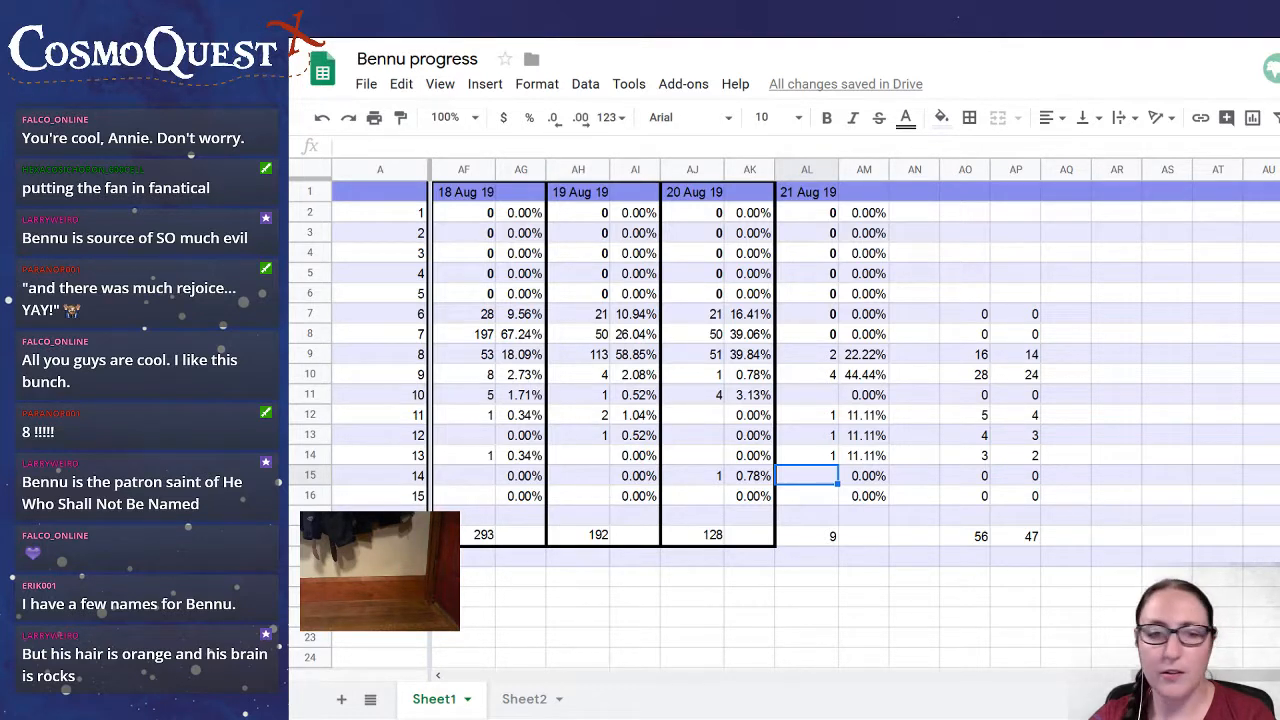
In the Bennu progress spreadsheet, set the 21 Aug 19 counts for rows 9 and 11 of column A's numbering to 2 each.
{"action": "left_click", "coordinate": [828, 375]}
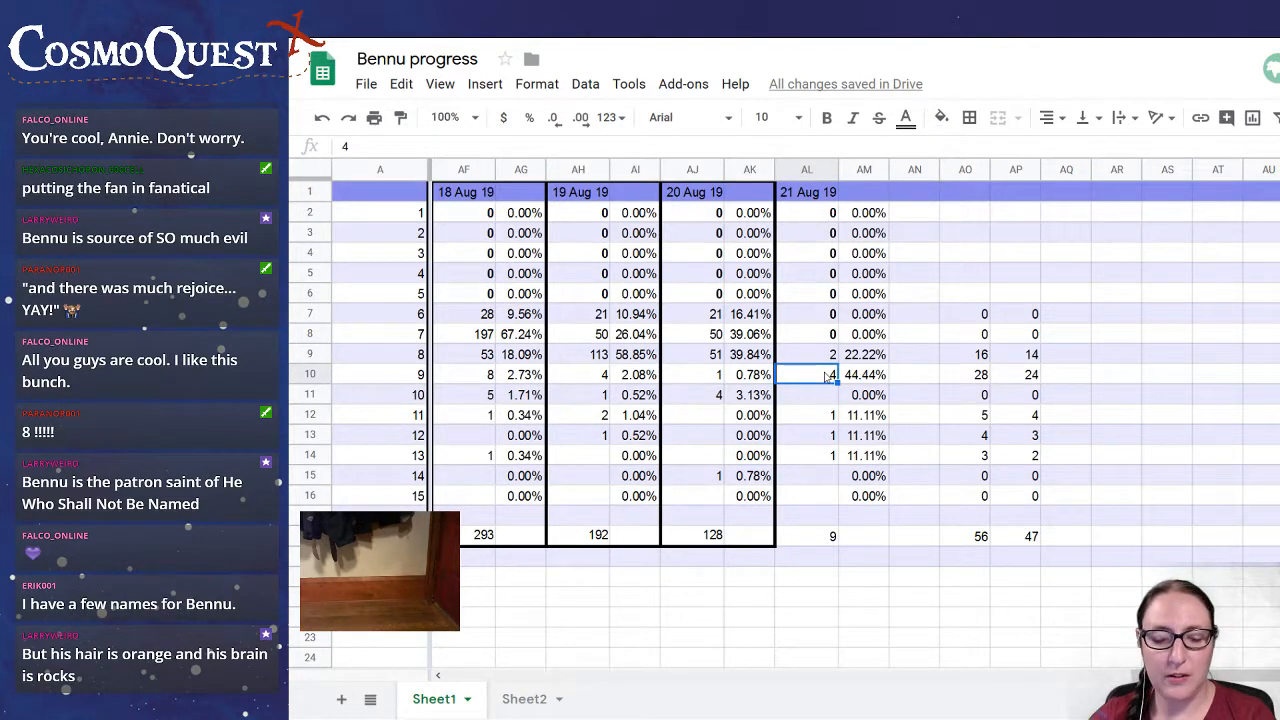
{"action": "type", "text": "2"}
{"action": "key", "text": "Return"}
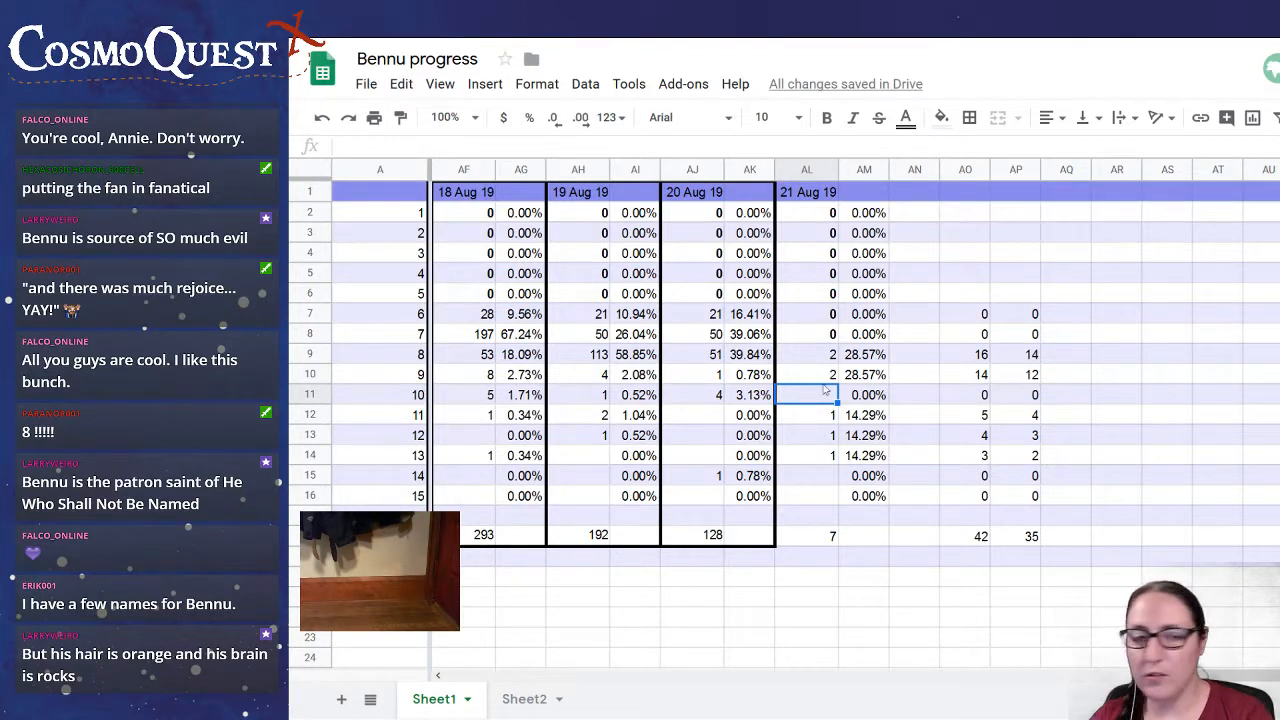
{"action": "left_click", "coordinate": [824, 415]}
{"action": "type", "text": "2"}
{"action": "key", "text": "Return"}
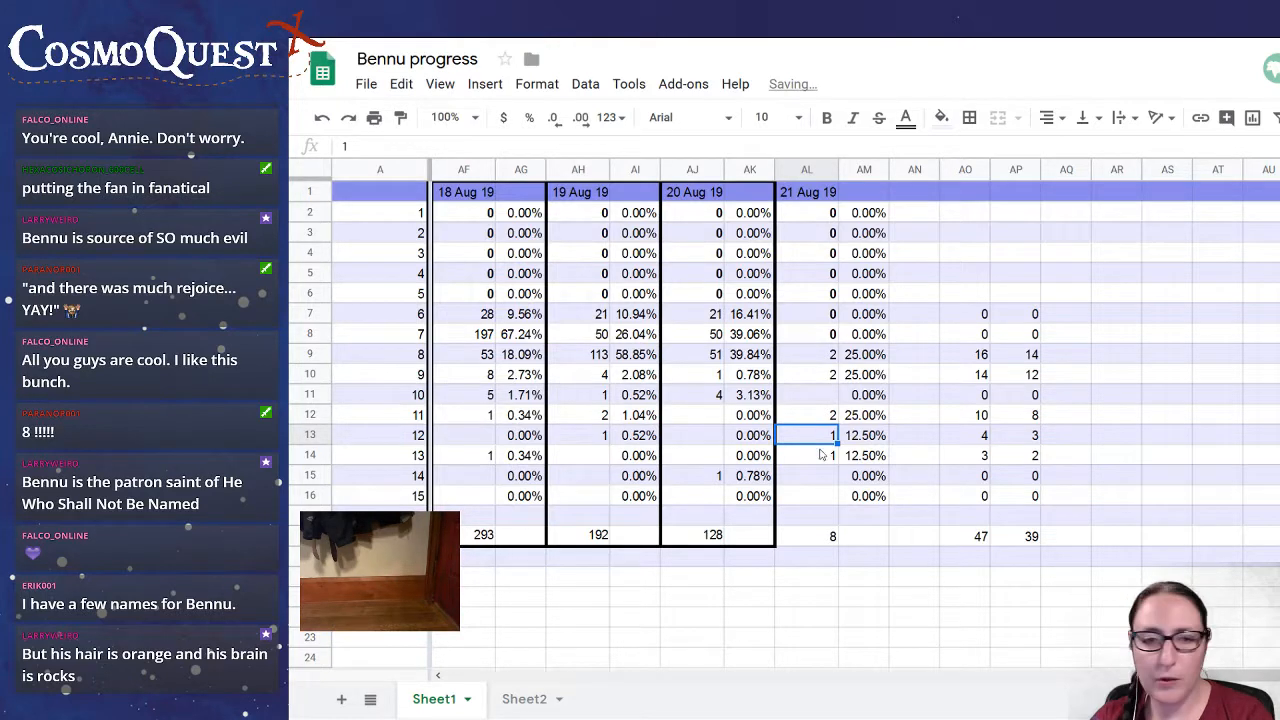
{"action": "left_click", "coordinate": [824, 455]}
{"action": "left_click", "coordinate": [915, 580]}
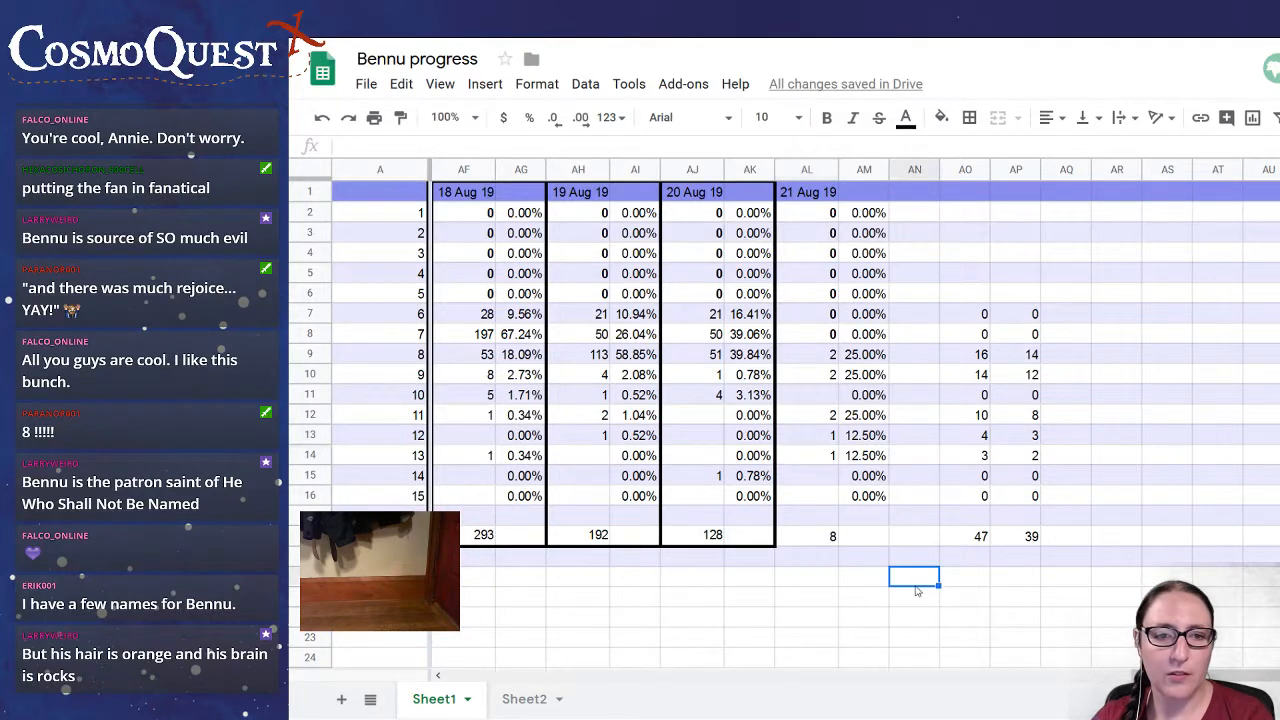
{"action": "left_click", "coordinate": [1117, 617]}
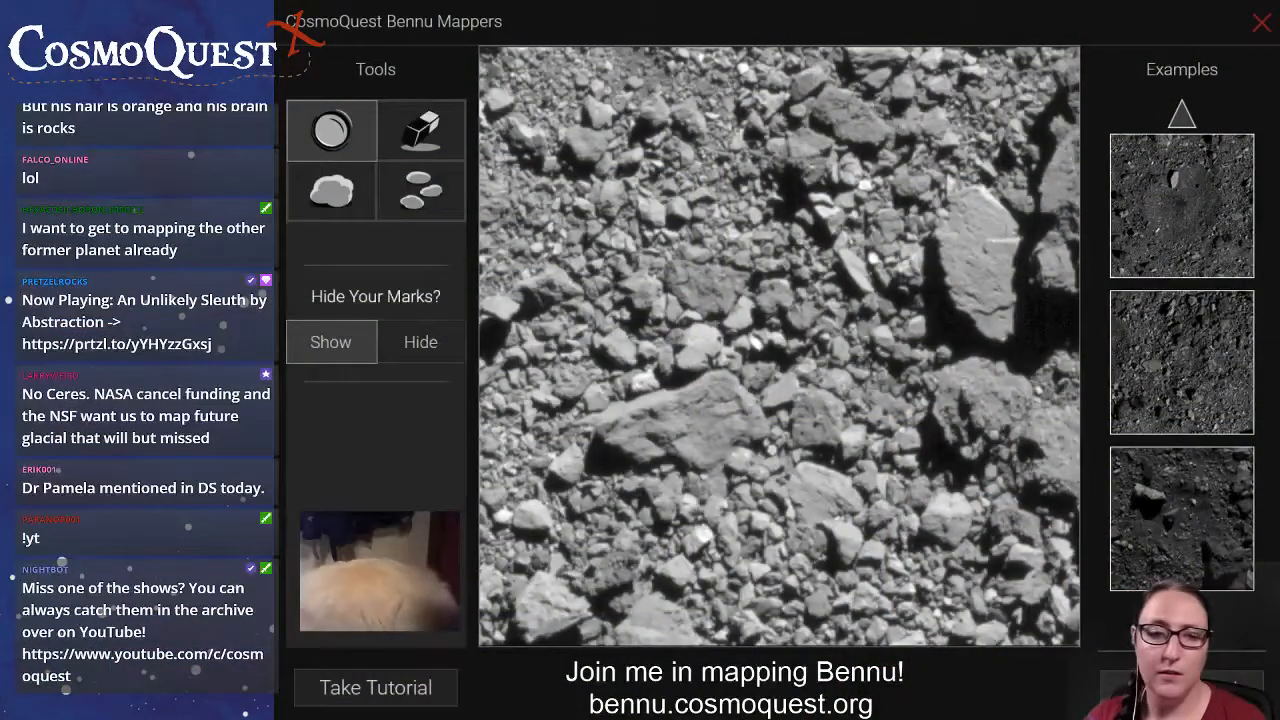
On the new image, draw boulder lines down the large bright slab and along the tall shadowed rock at the image's right edge.
{"action": "left_click", "coordinate": [331, 191]}
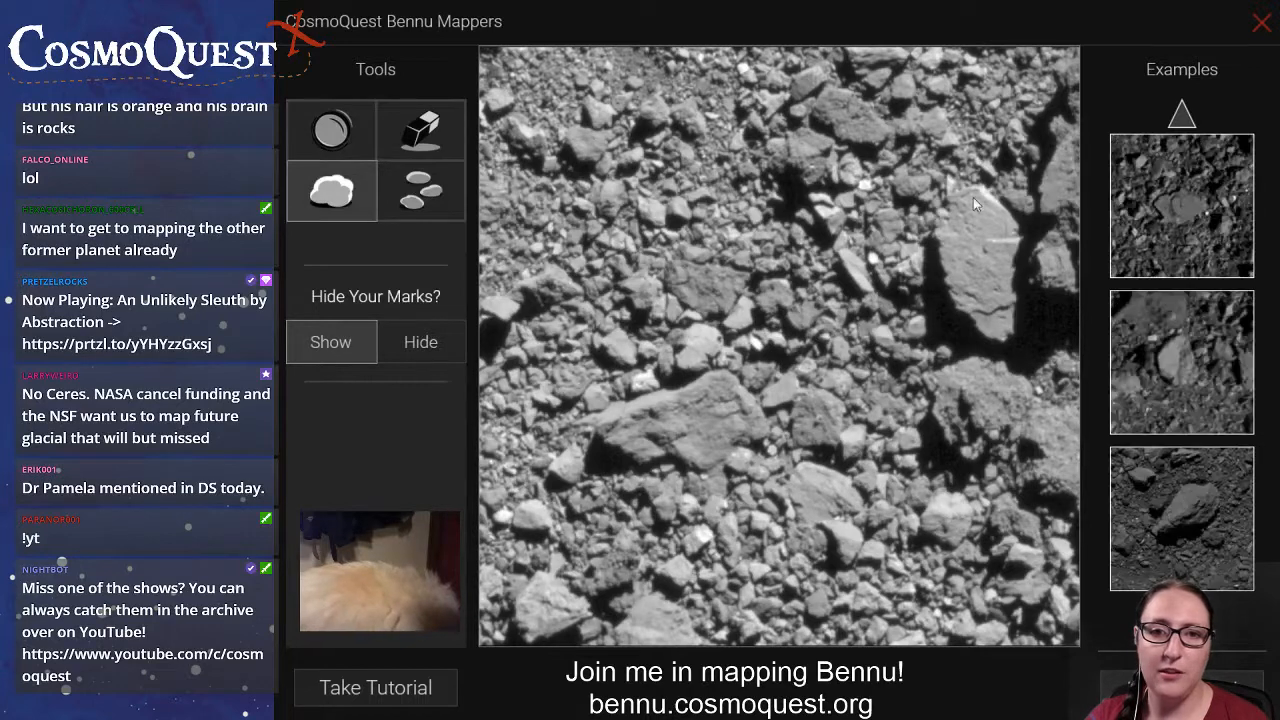
{"action": "left_click_drag", "start_coordinate": [951, 198], "coordinate": [1021, 329]}
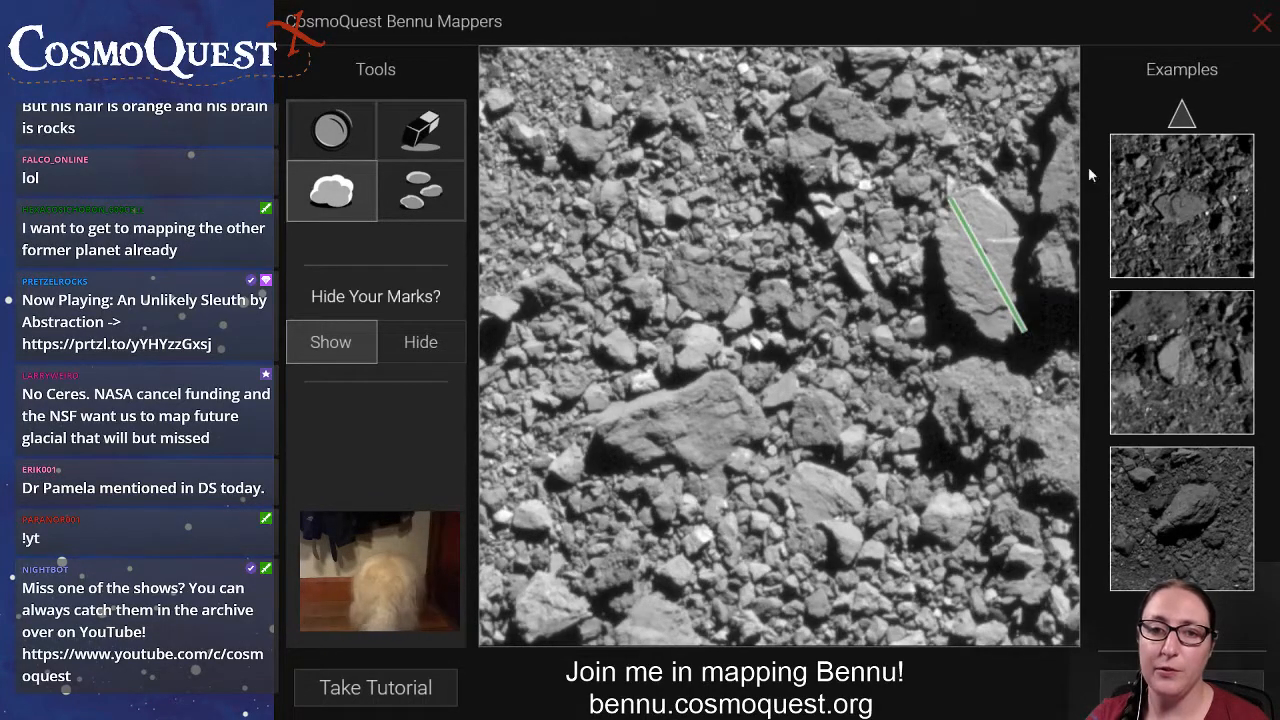
{"action": "left_click_drag", "start_coordinate": [1067, 287], "coordinate": [1078, 66]}
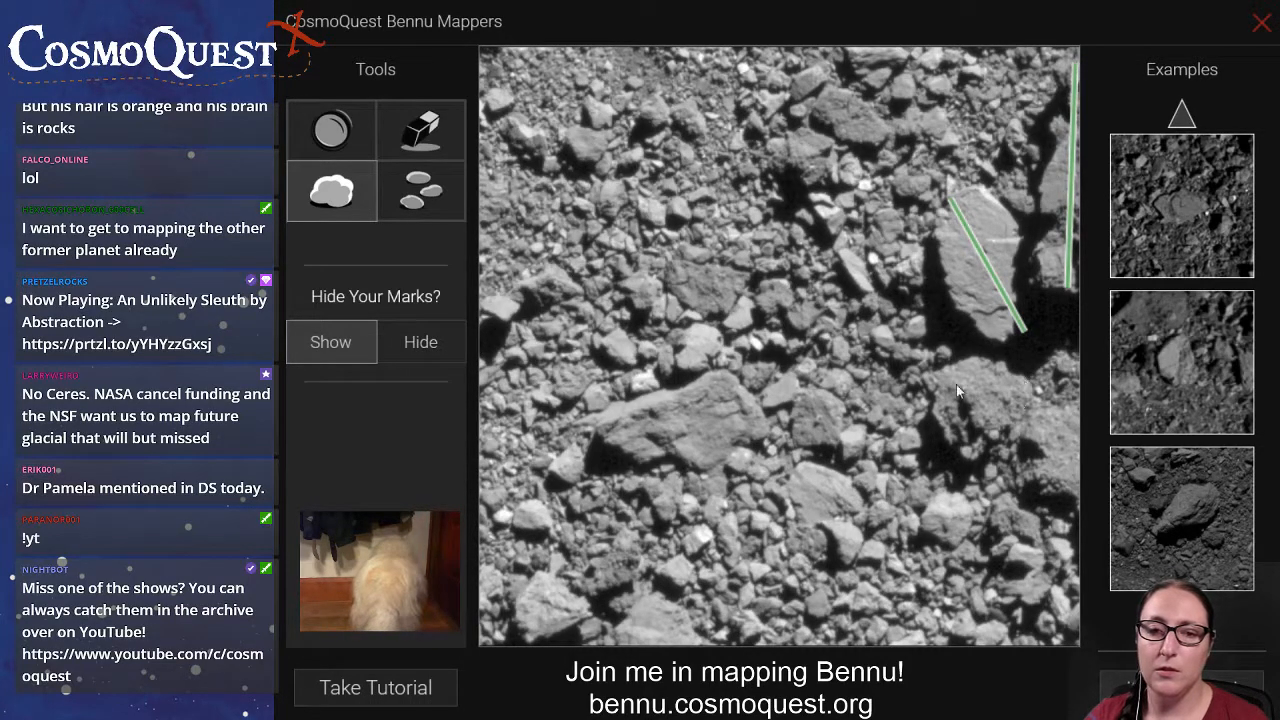
{"action": "left_click_drag", "start_coordinate": [928, 375], "coordinate": [1078, 458]}
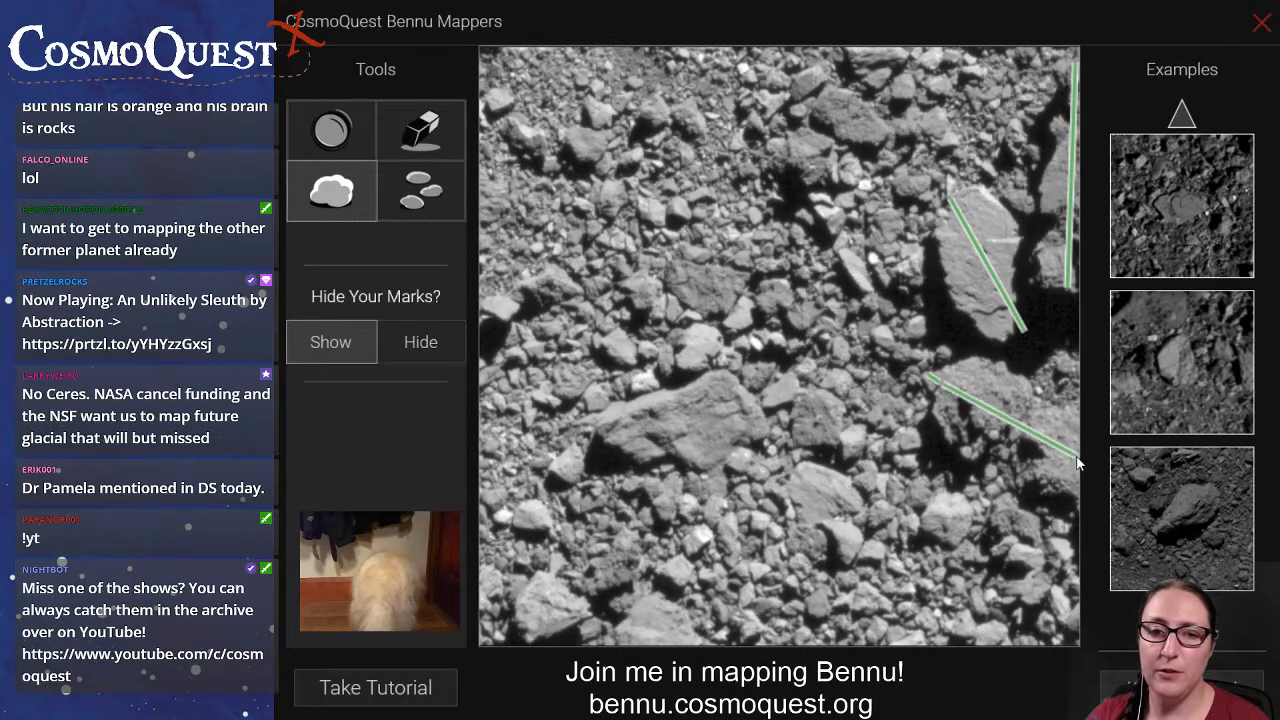
{"action": "left_click", "coordinate": [420, 128]}
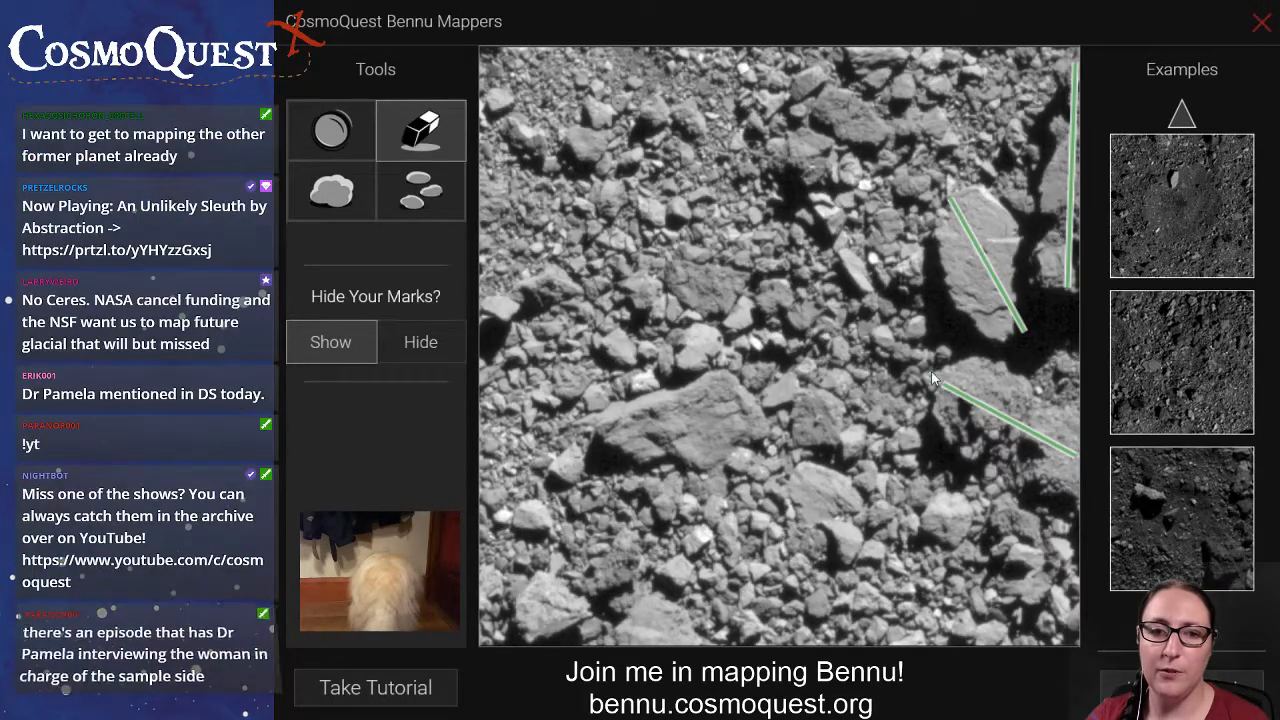
{"action": "left_click", "coordinate": [975, 400]}
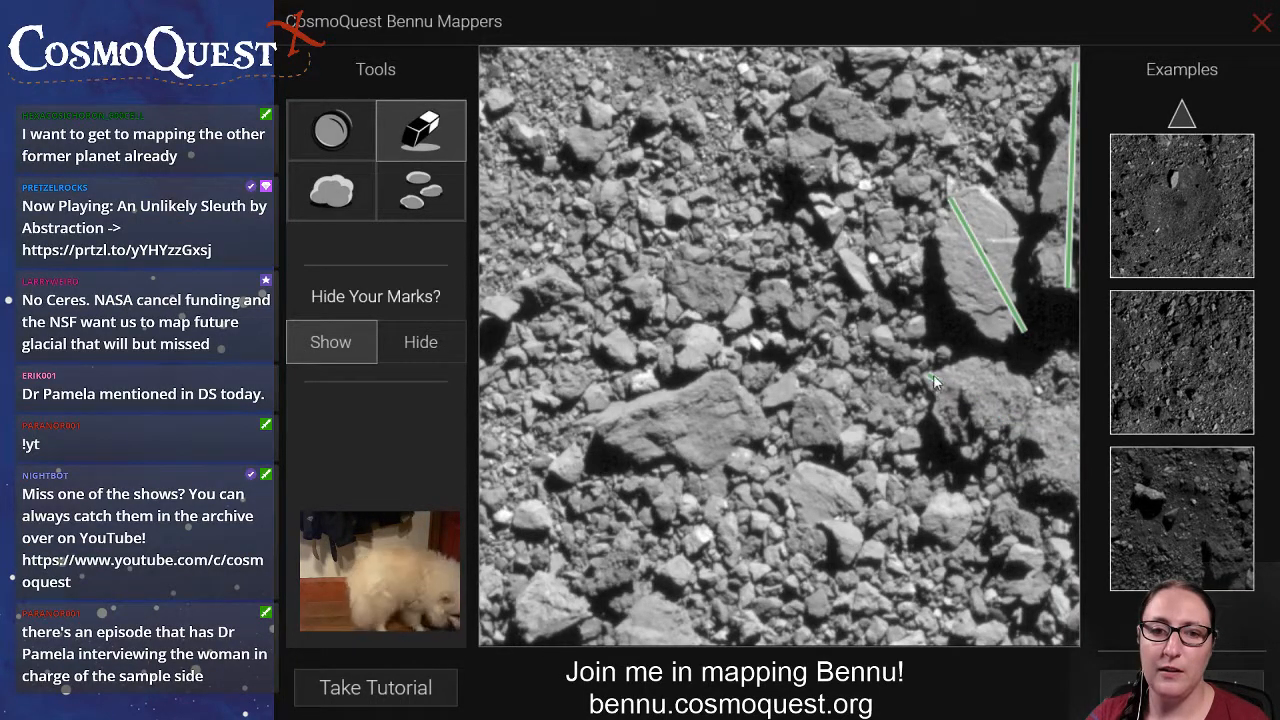
{"action": "left_click", "coordinate": [933, 377]}
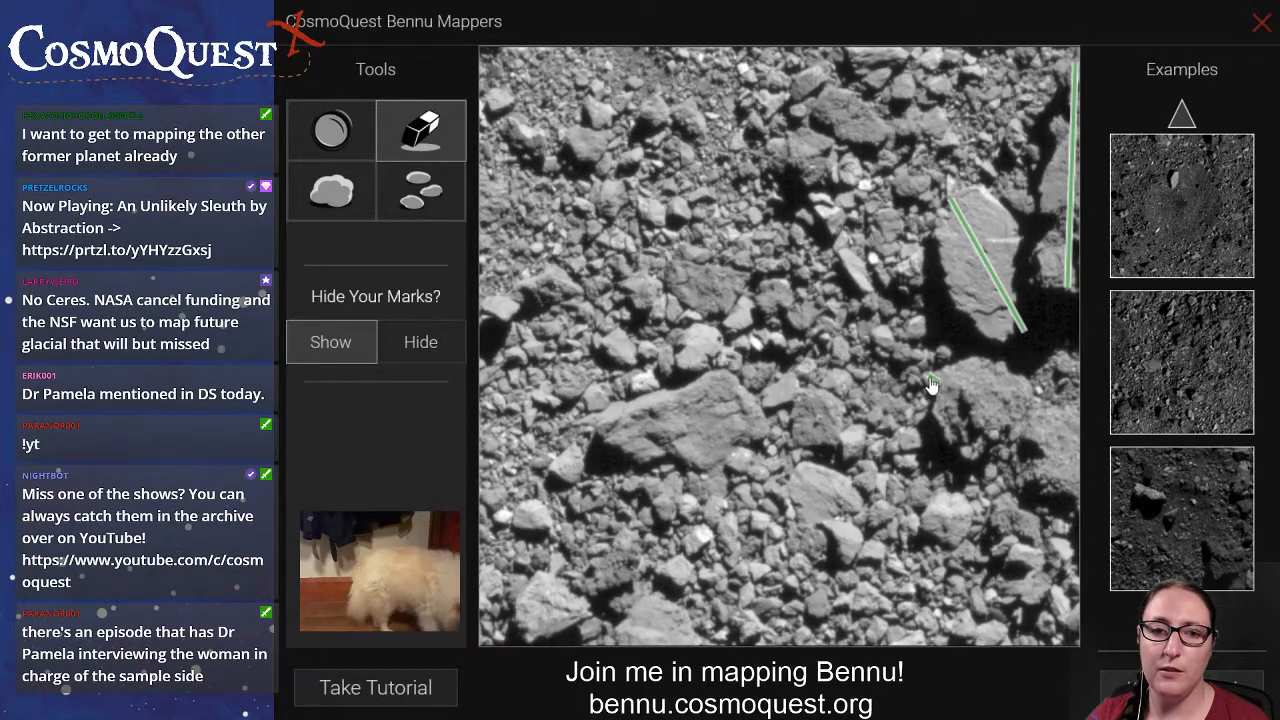
{"action": "left_click", "coordinate": [331, 193]}
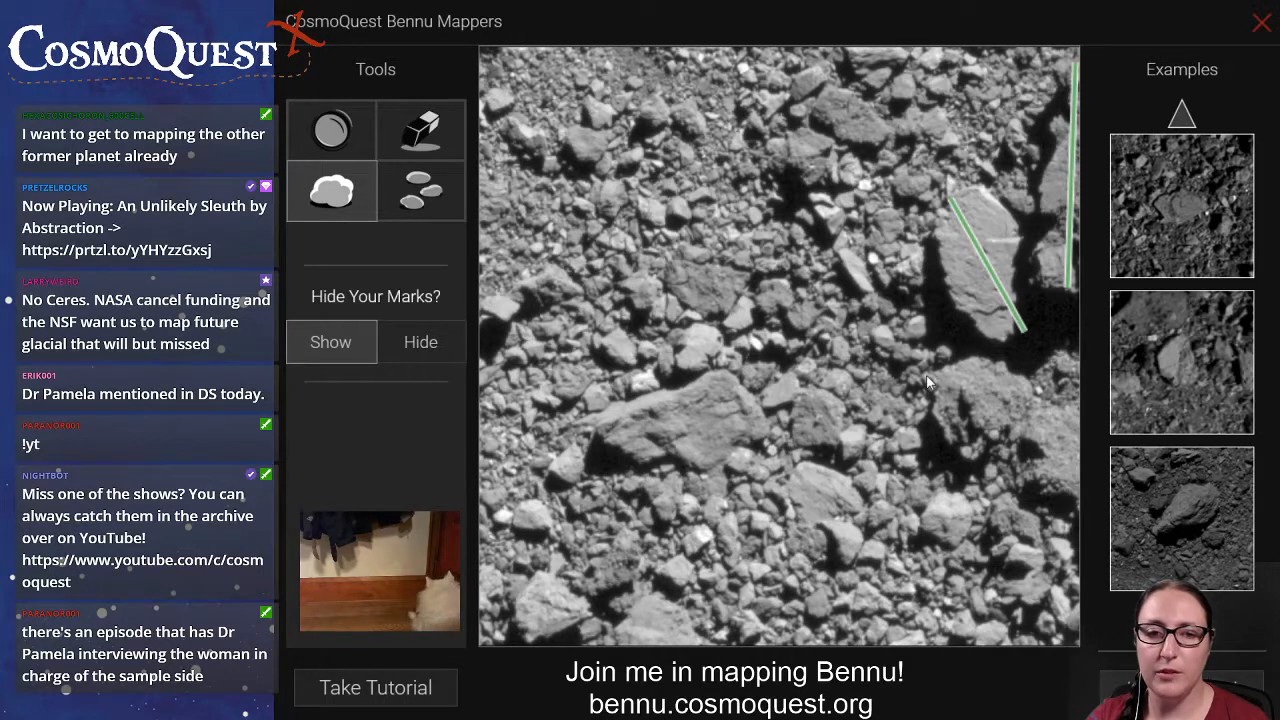
{"action": "left_click_drag", "start_coordinate": [927, 378], "coordinate": [1030, 420]}
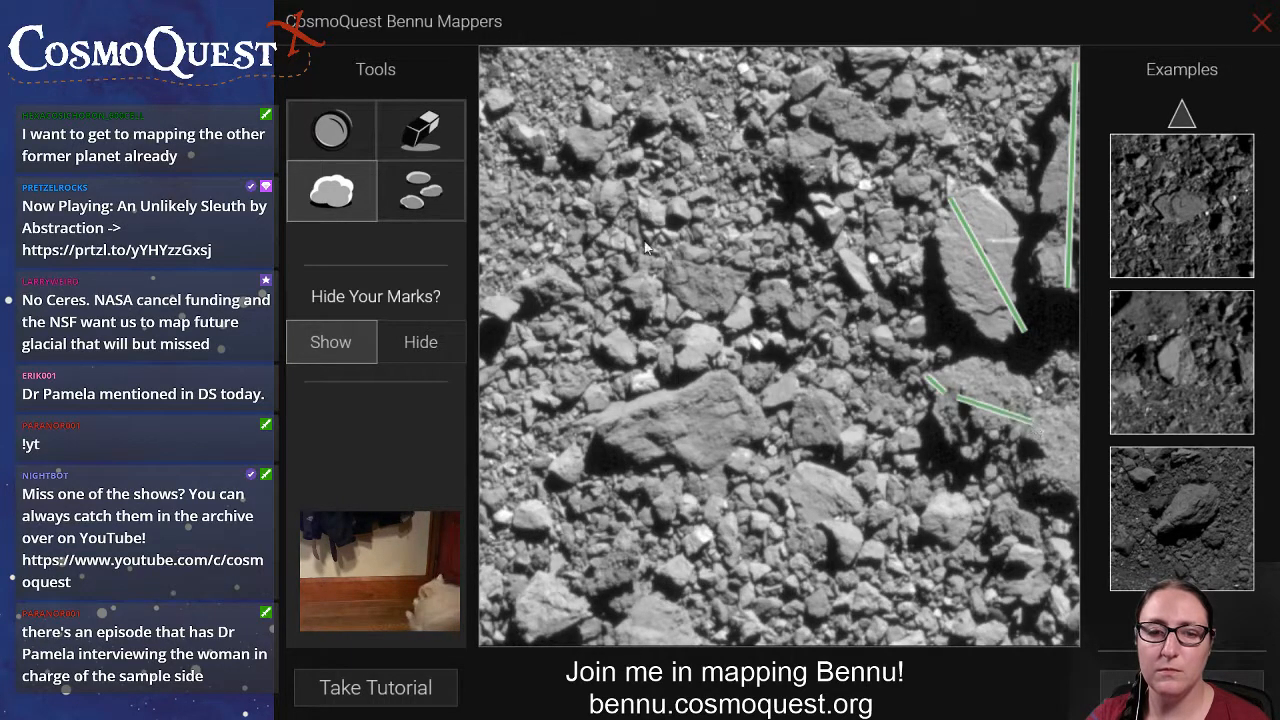
{"action": "left_click", "coordinate": [420, 130]}
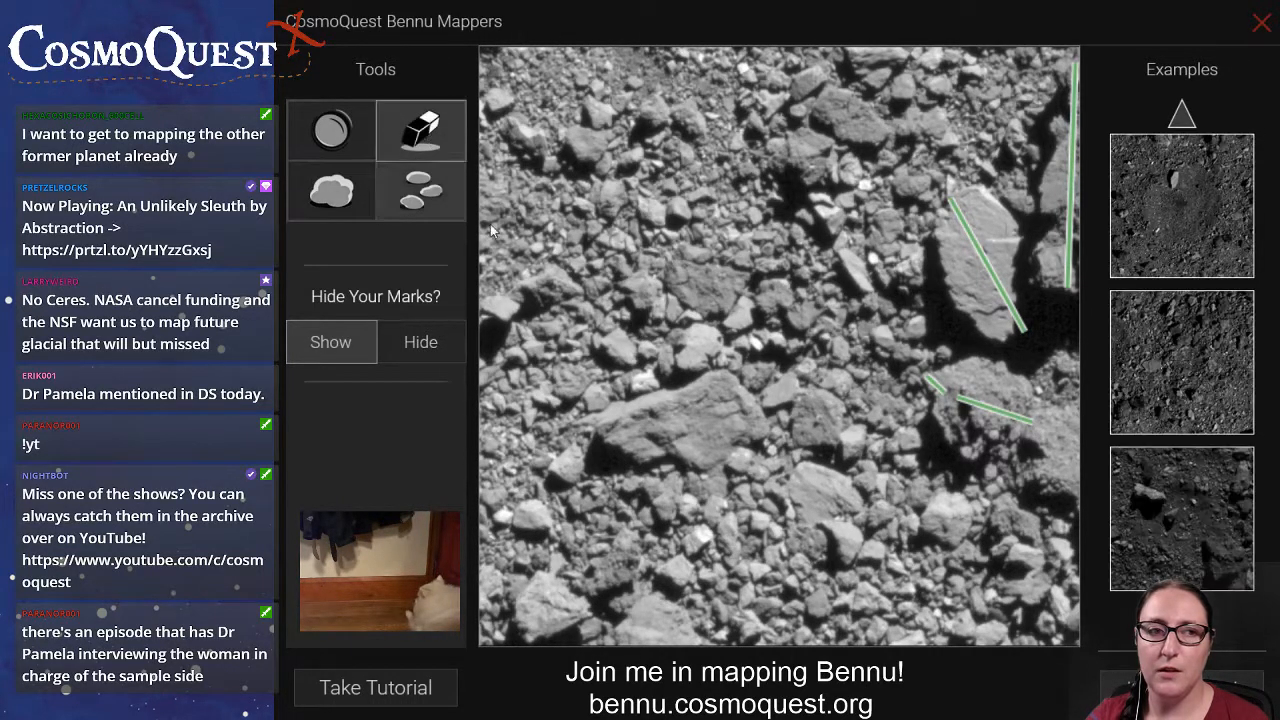
{"action": "left_click", "coordinate": [996, 410]}
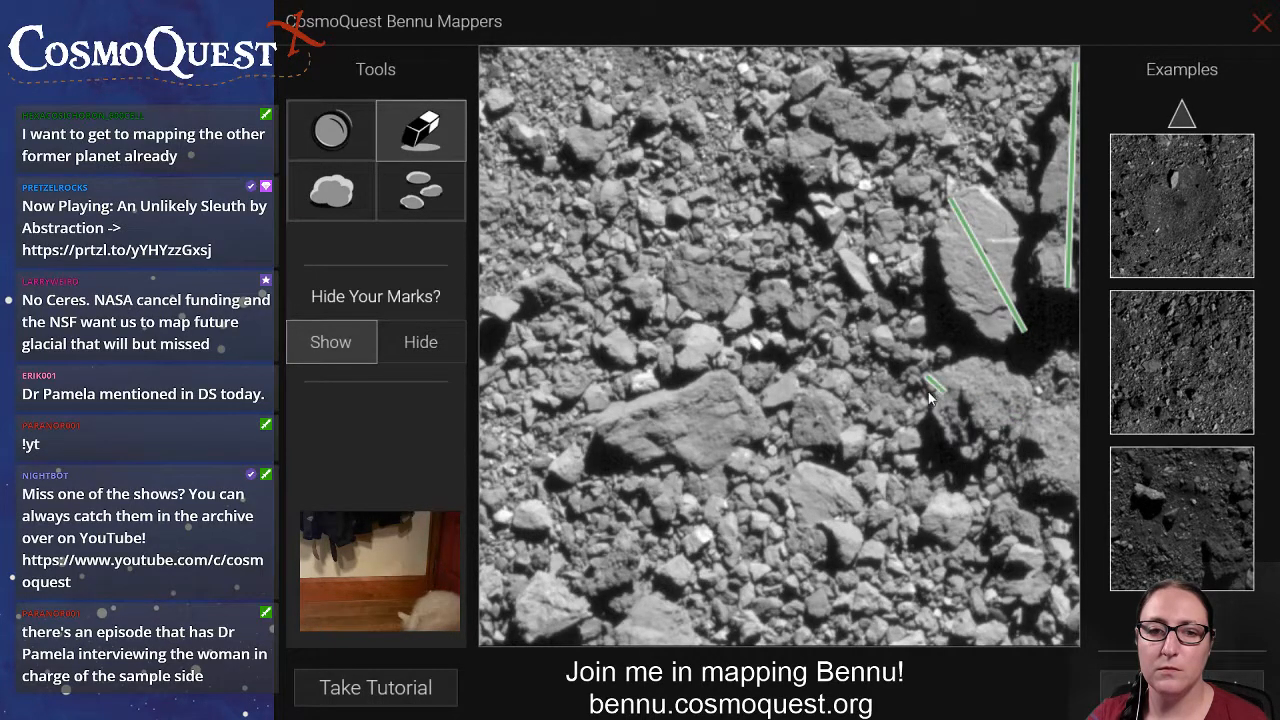
Draw boulder lines across the wide rock below the bright slab, the large central boulder, the upper rock and the two medium rocks near the central boulder.
{"action": "left_click", "coordinate": [340, 199]}
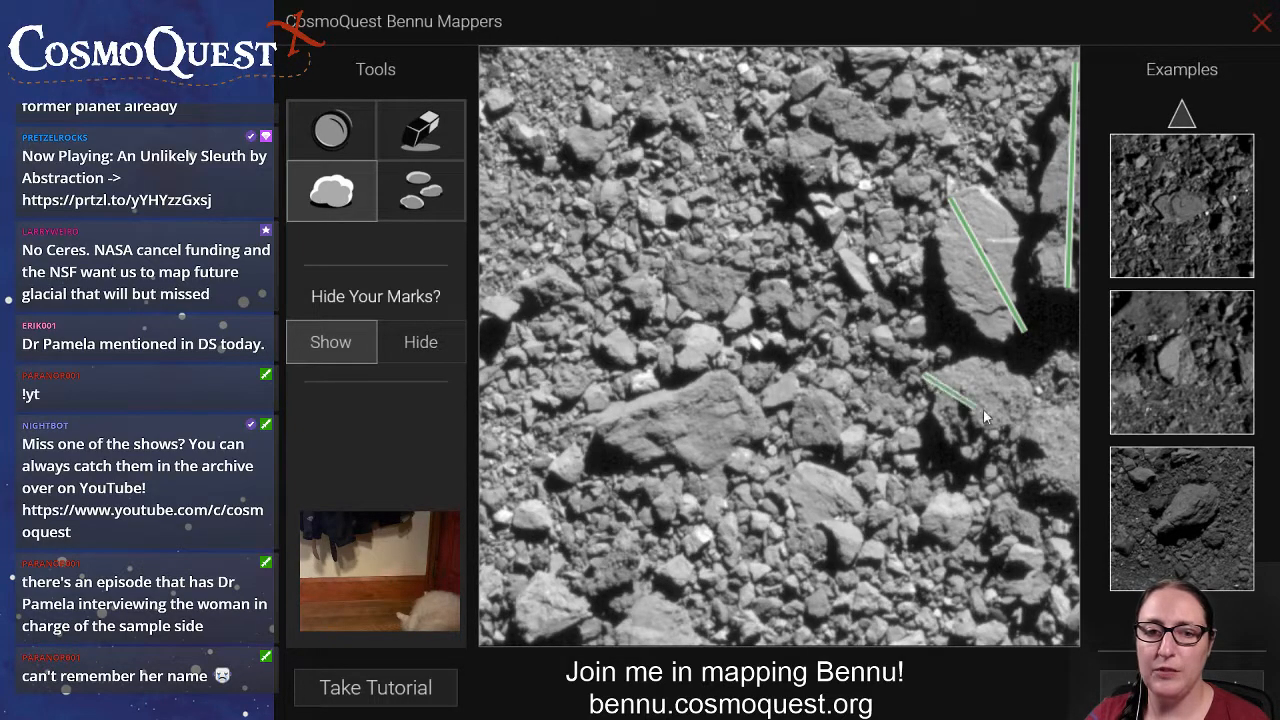
{"action": "left_click_drag", "start_coordinate": [984, 412], "coordinate": [1082, 458]}
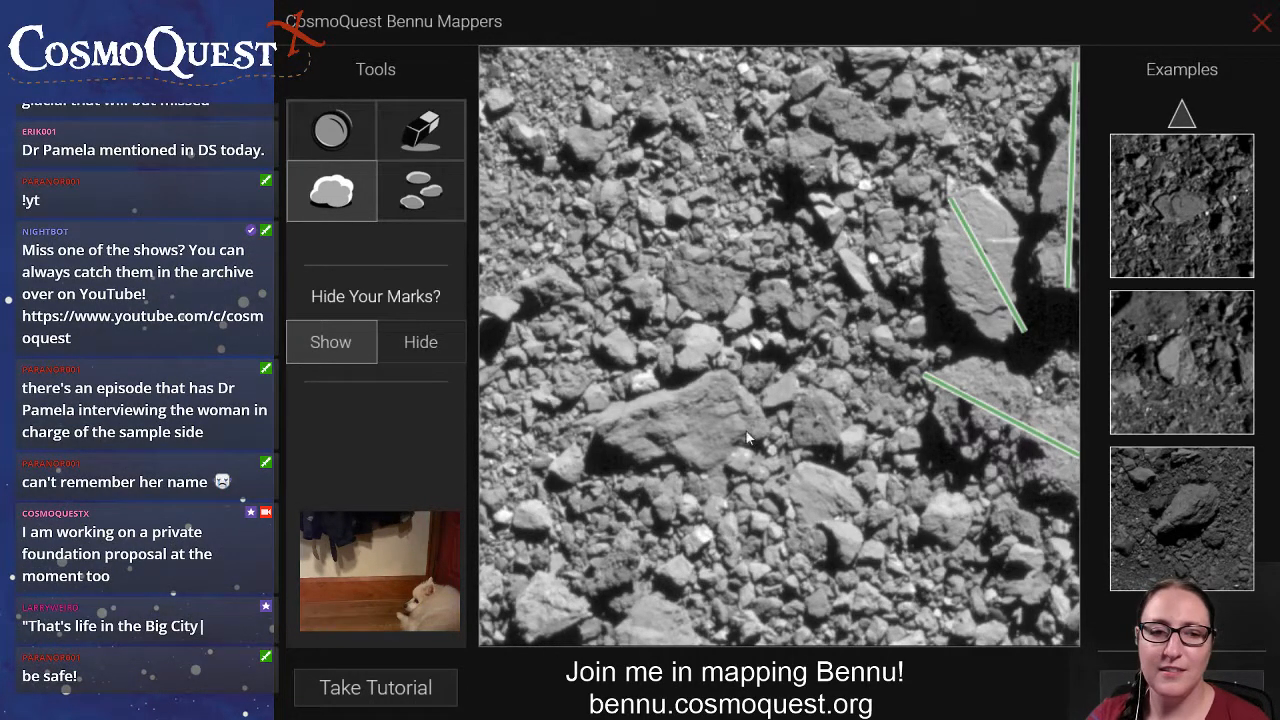
{"action": "left_click_drag", "start_coordinate": [746, 399], "coordinate": [612, 446]}
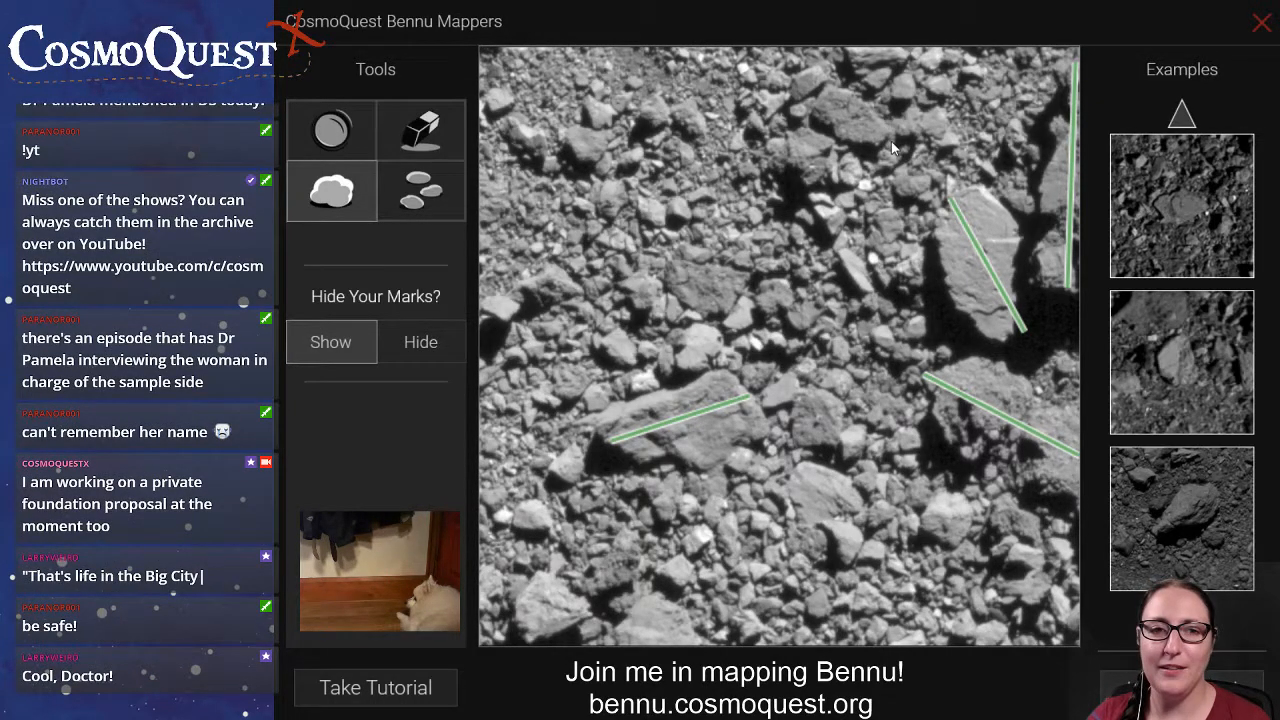
{"action": "left_click_drag", "start_coordinate": [892, 143], "coordinate": [820, 103]}
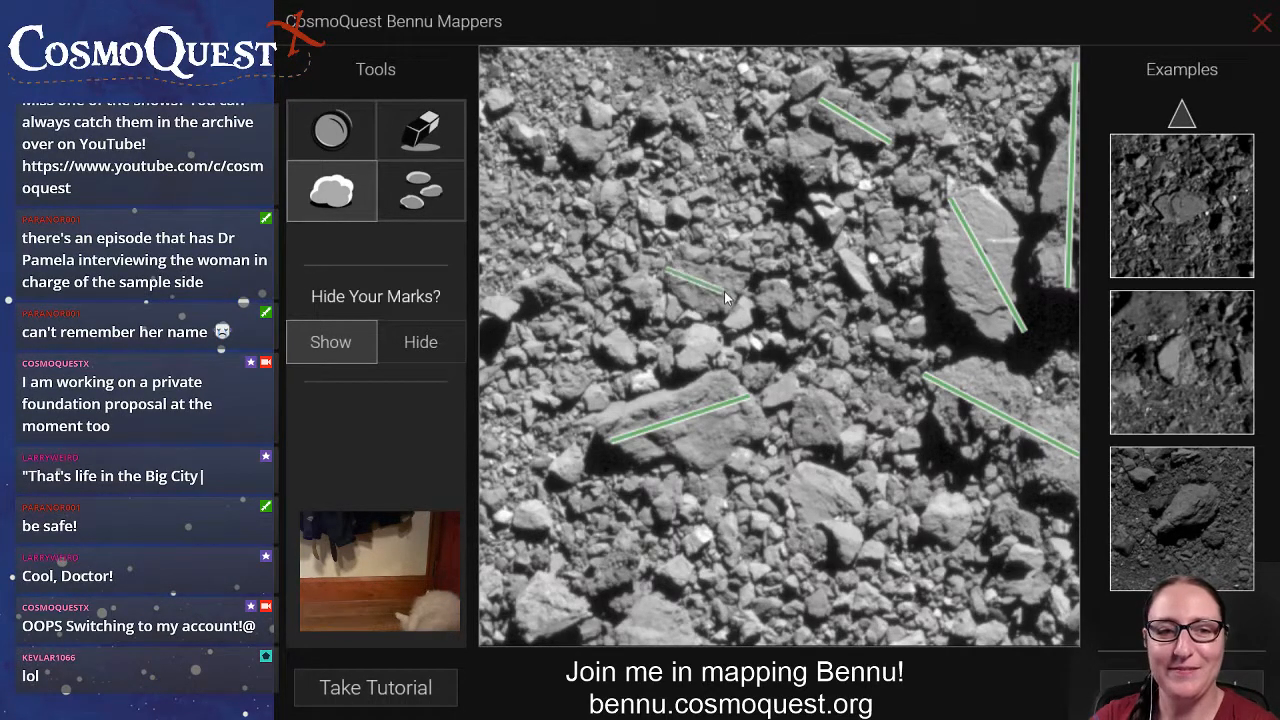
{"action": "left_click_drag", "start_coordinate": [725, 293], "coordinate": [736, 298]}
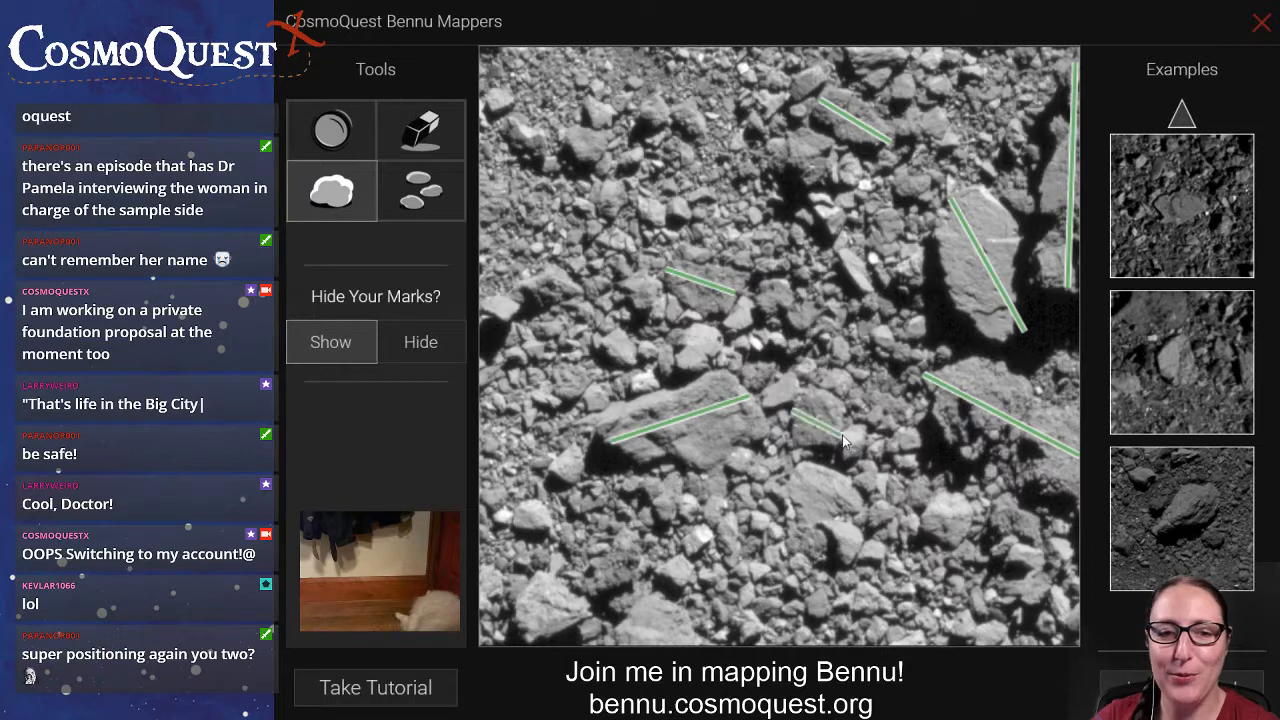
{"action": "left_click_drag", "start_coordinate": [842, 435], "coordinate": [840, 434]}
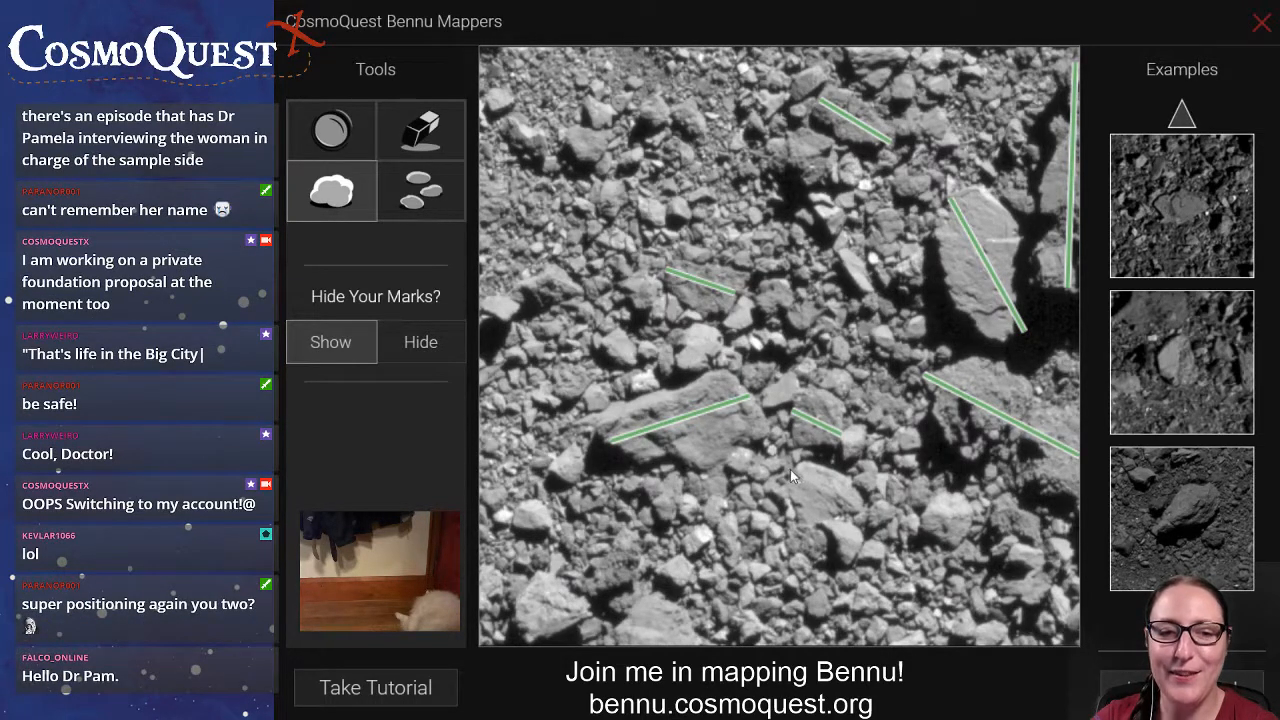
{"action": "left_click_drag", "start_coordinate": [853, 542], "coordinate": [782, 464]}
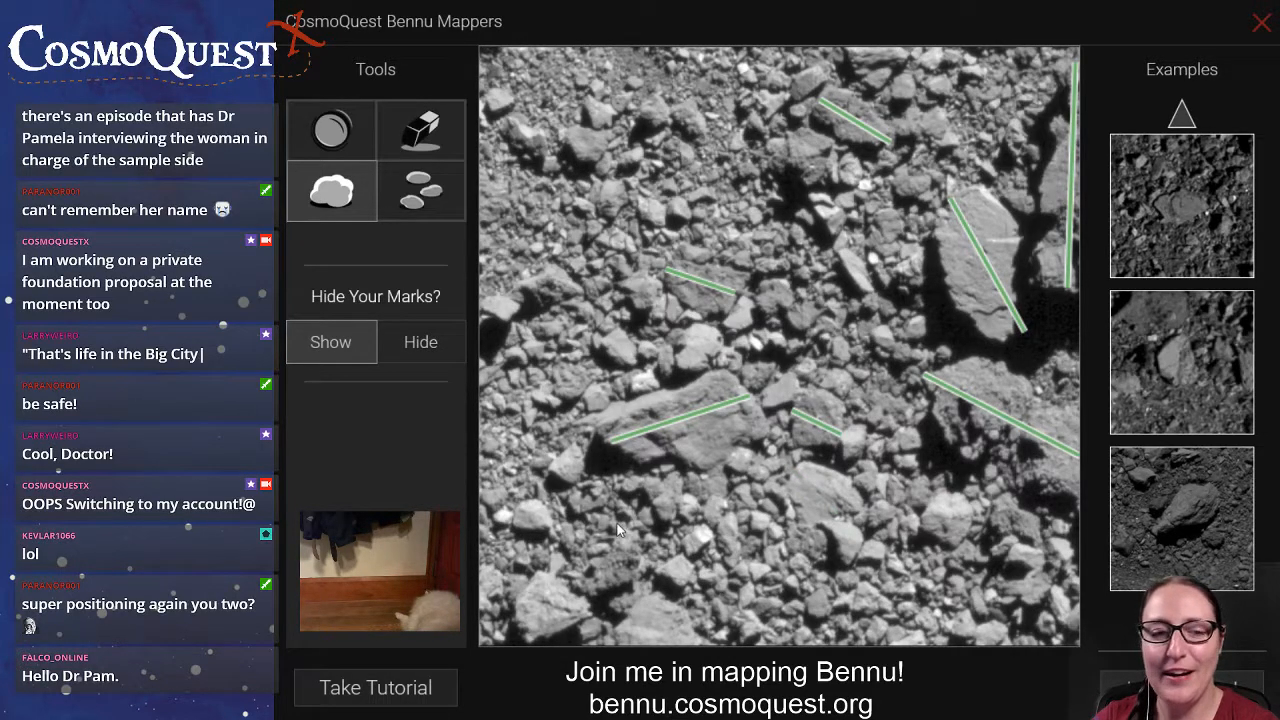
Inspect the map canvas in the browser's developer tools, select its background-image URL and close the tools again.
{"action": "key", "text": "F12"}
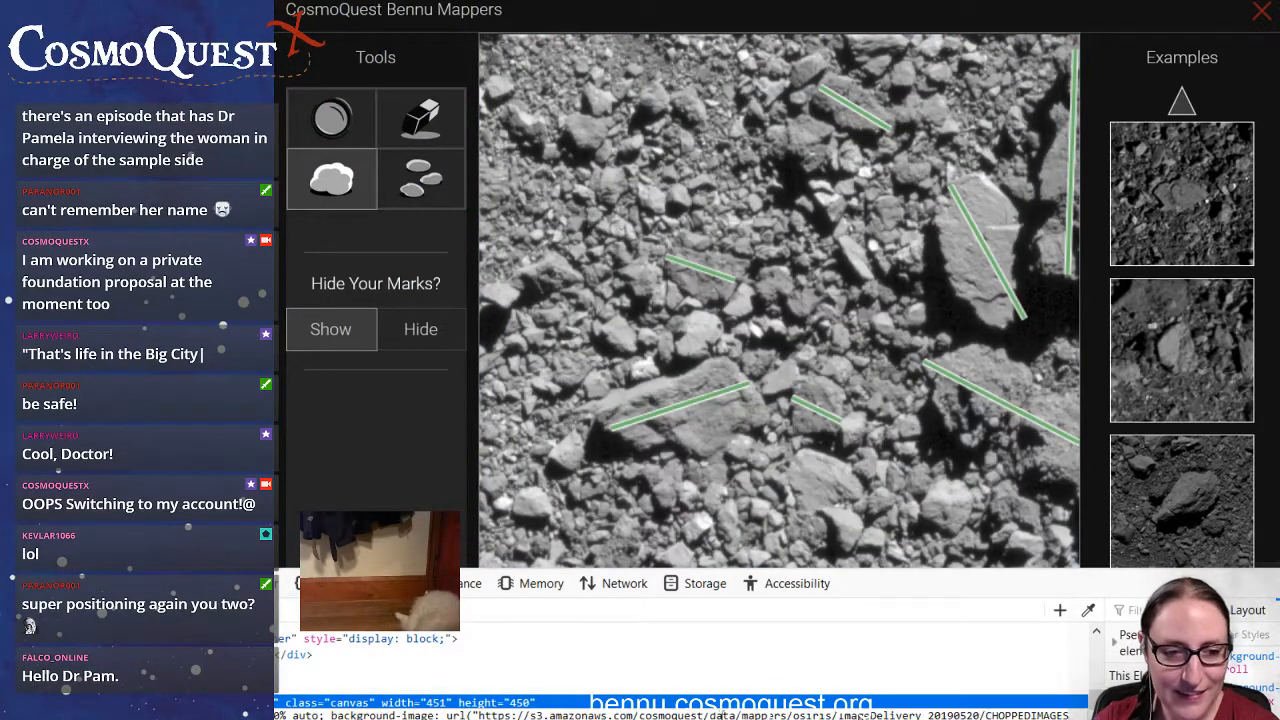
{"action": "left_click_drag", "start_coordinate": [476, 716], "coordinate": [520, 719]}
{"action": "left_click", "coordinate": [479, 716]}
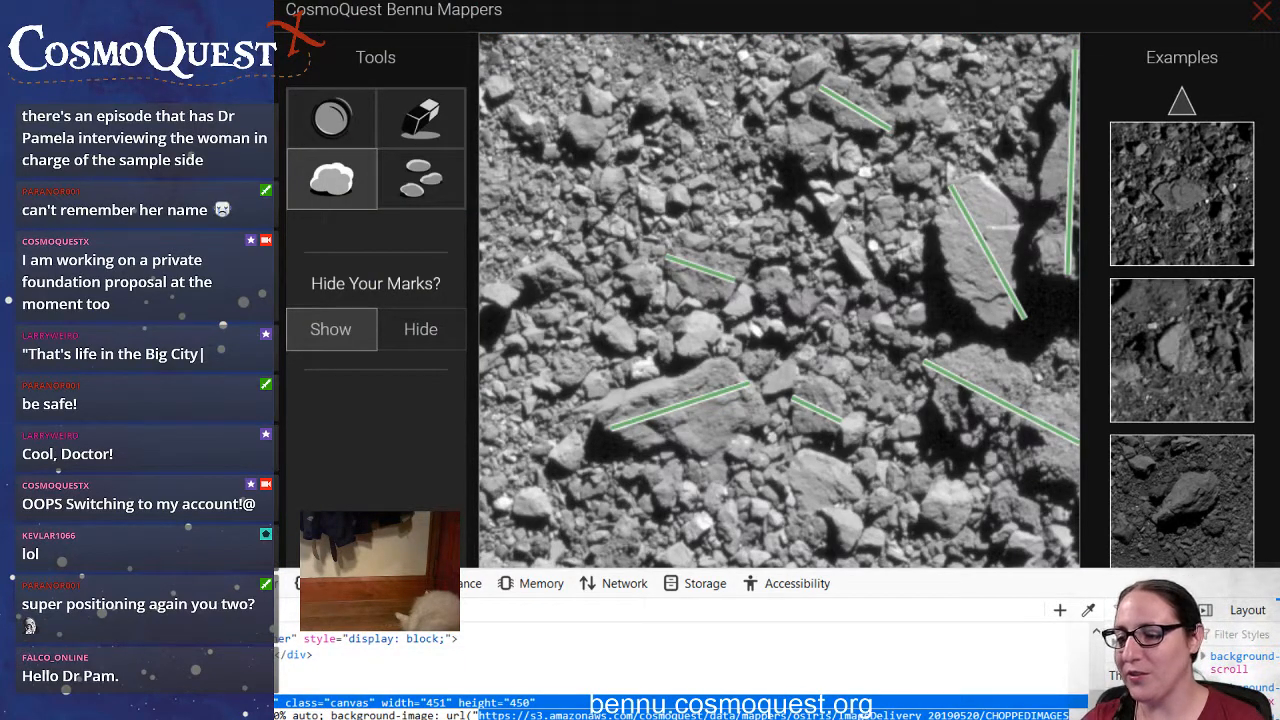
{"action": "key", "text": "Escape"}
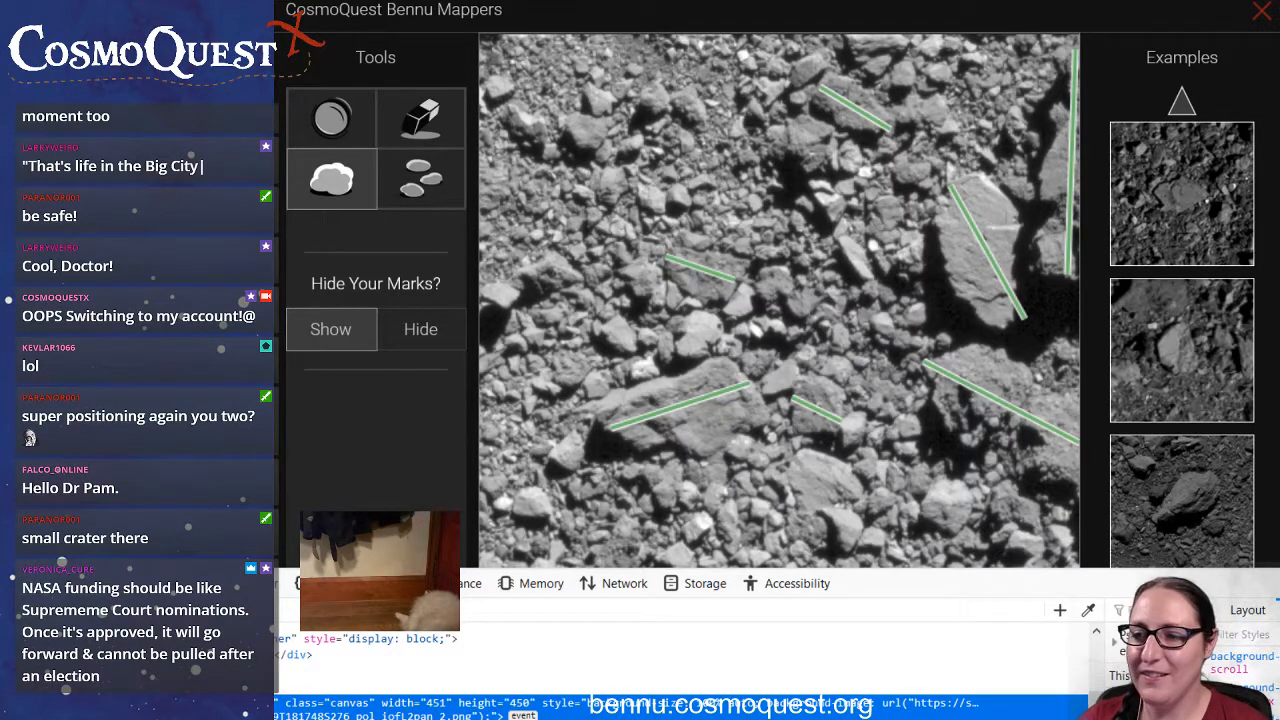
{"action": "key", "text": "F12"}
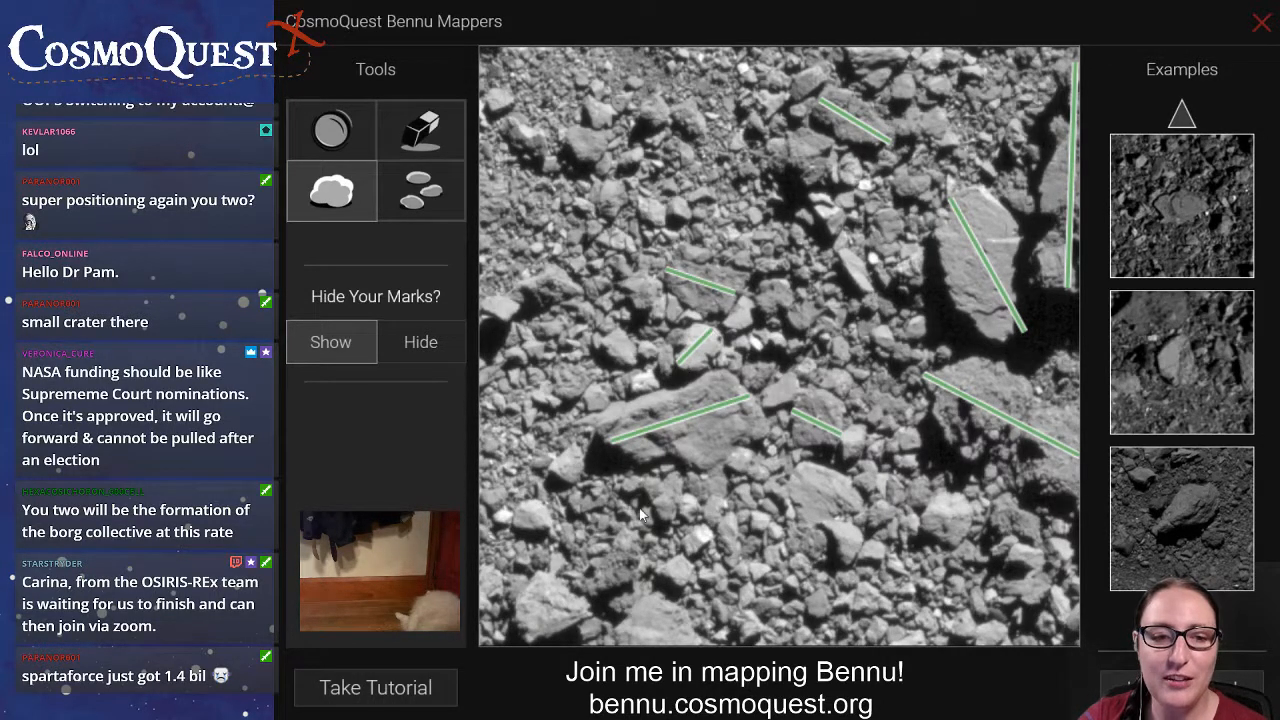
Draw boulder lines on the two lower-left rocks, the adjoining pair below the central boulder and the rock at the image's upper edge.
{"action": "left_click_drag", "start_coordinate": [607, 640], "coordinate": [709, 641]}
{"action": "left_click_drag", "start_coordinate": [524, 634], "coordinate": [561, 580]}
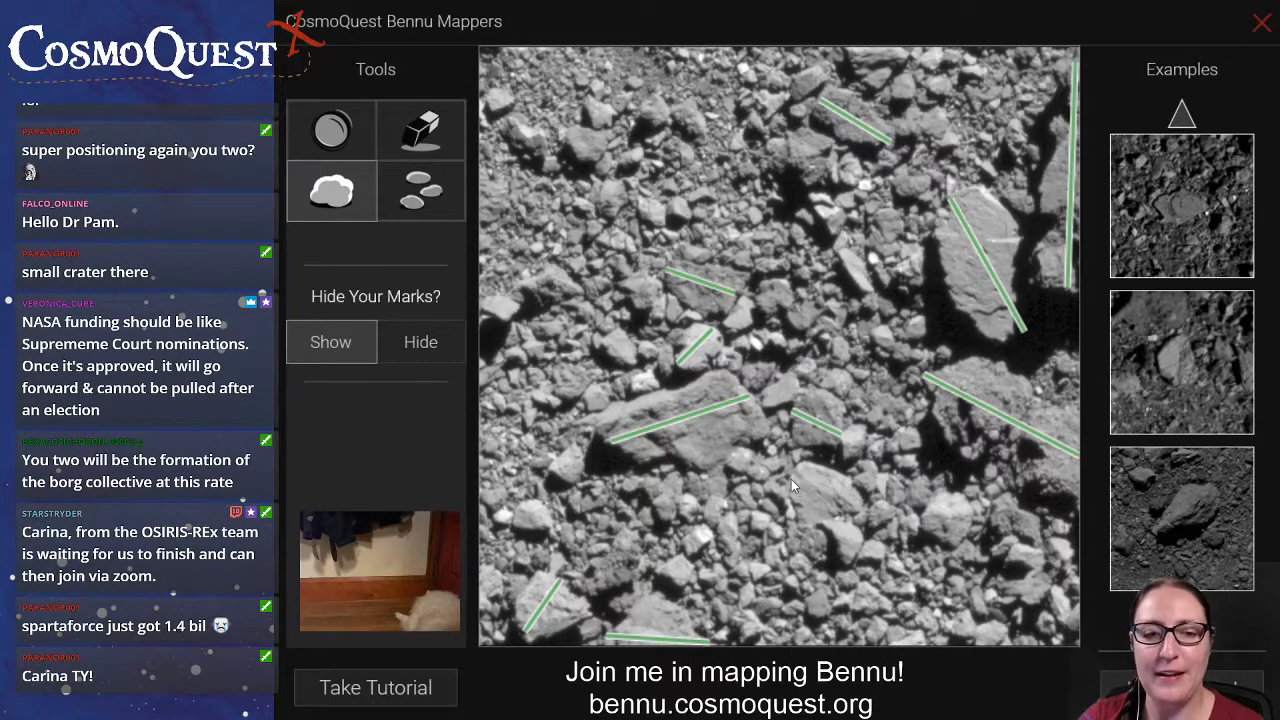
{"action": "mouse_move", "coordinate": [789, 476]}
{"action": "left_mouse_down"}
{"action": "mouse_move", "coordinate": [863, 530]}
{"action": "mouse_move", "coordinate": [841, 546]}
{"action": "mouse_move", "coordinate": [850, 566]}
{"action": "left_mouse_up"}
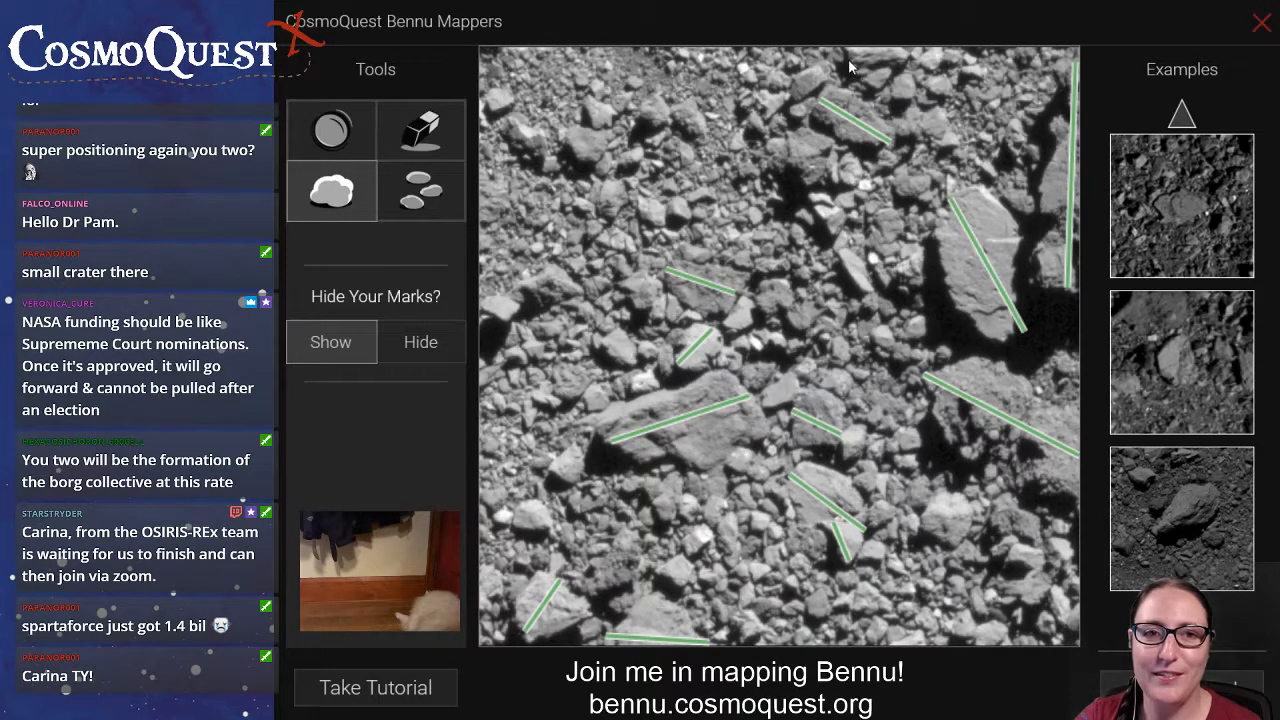
{"action": "left_click_drag", "start_coordinate": [894, 58], "coordinate": [905, 57]}
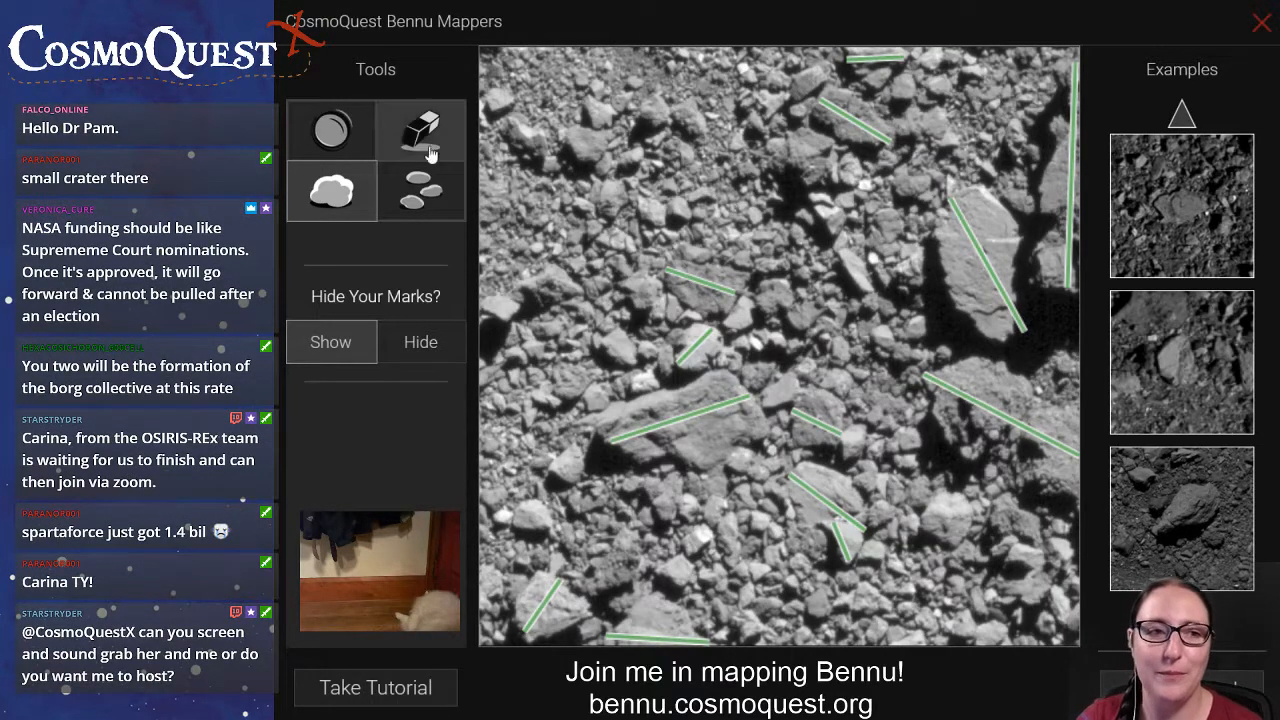
Mark the small rock at the image's left edge and the small rocks scattered across its upper-left area.
{"action": "left_click", "coordinate": [421, 187]}
{"action": "left_click", "coordinate": [499, 304]}
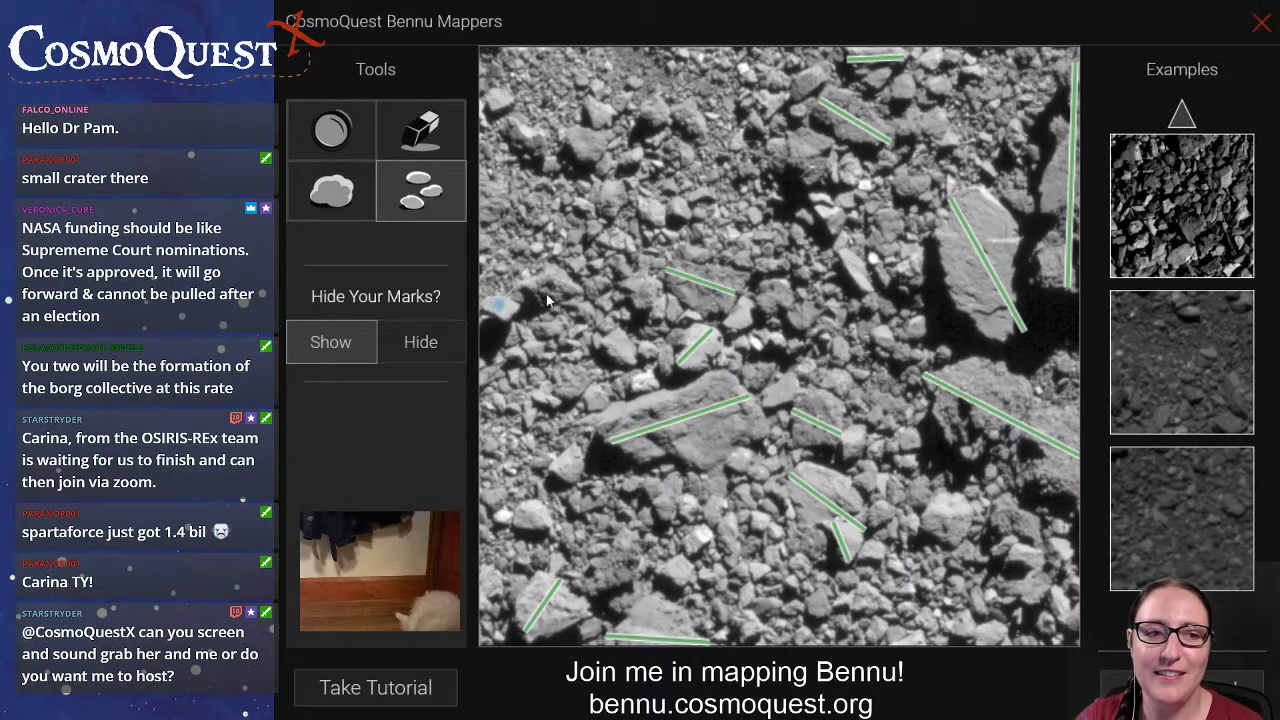
{"action": "left_click", "coordinate": [522, 133]}
{"action": "left_click", "coordinate": [499, 101]}
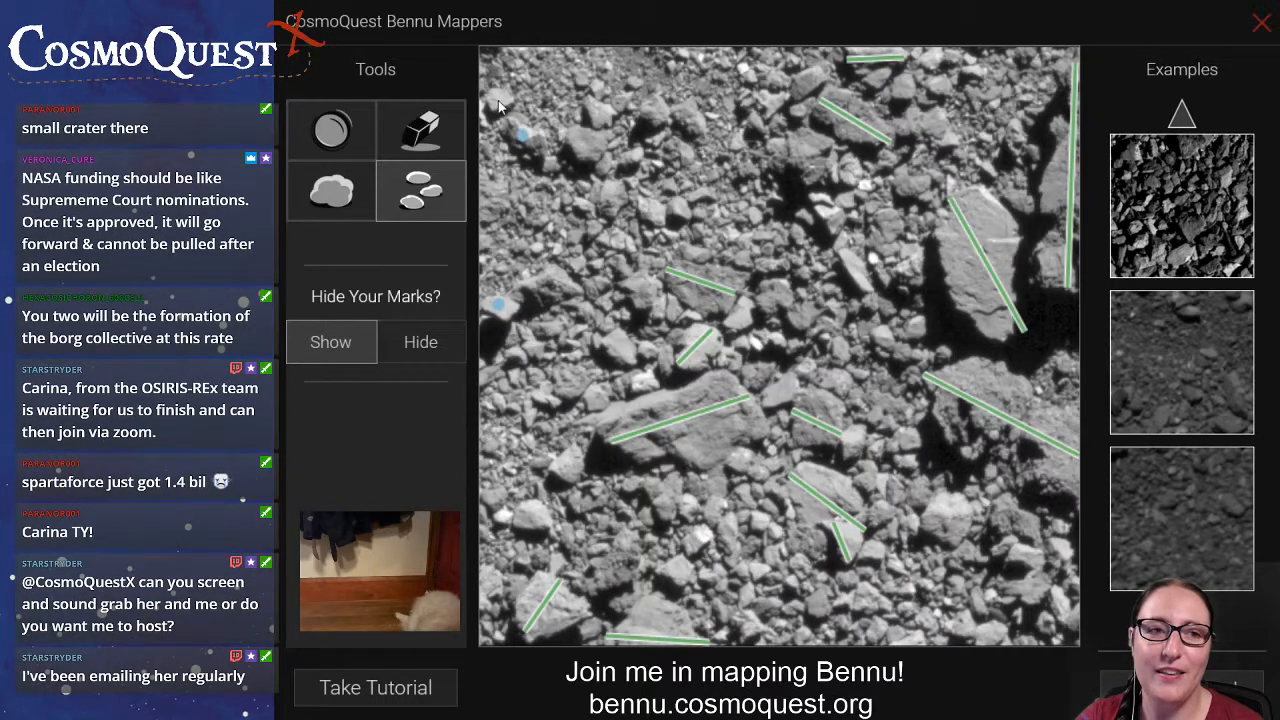
{"action": "left_click", "coordinate": [598, 110]}
{"action": "left_click", "coordinate": [624, 100]}
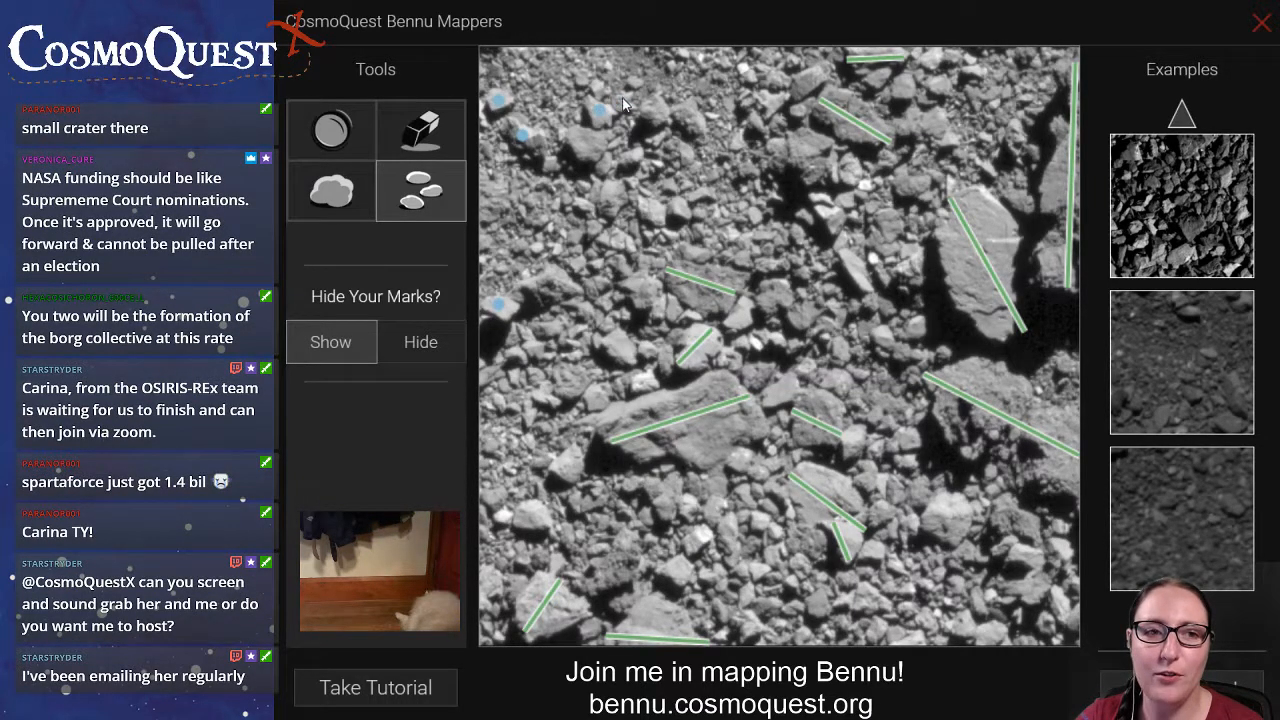
{"action": "left_click", "coordinate": [660, 110]}
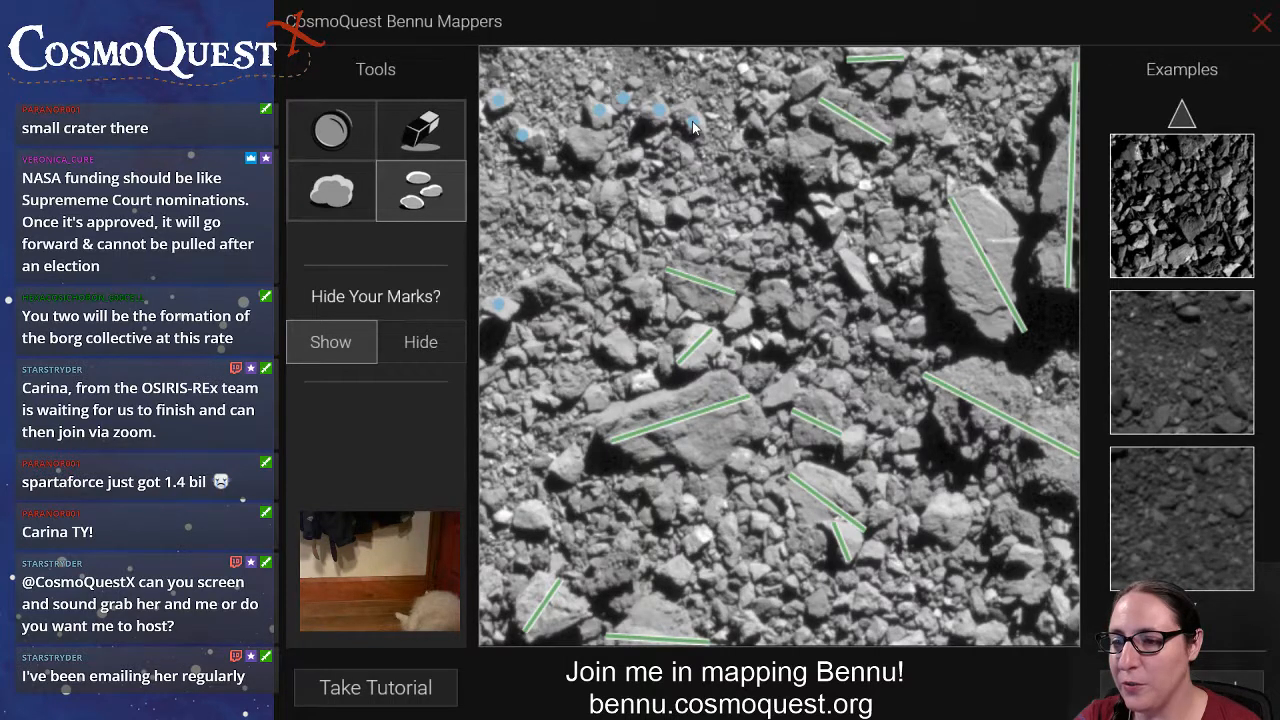
{"action": "left_click", "coordinate": [693, 123]}
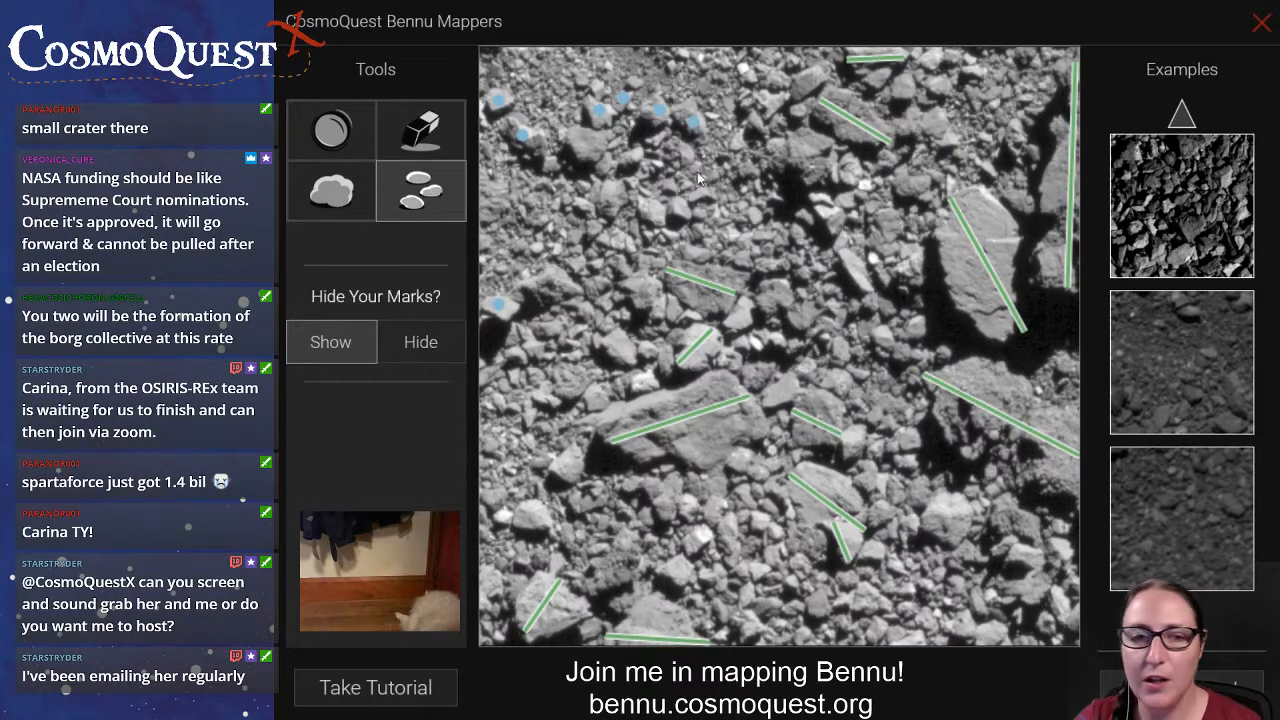
Mark the small rocks around the upper central shadow and draw a boulder line along the narrow rock just below them.
{"action": "left_click", "coordinate": [832, 218]}
{"action": "left_click", "coordinate": [820, 198]}
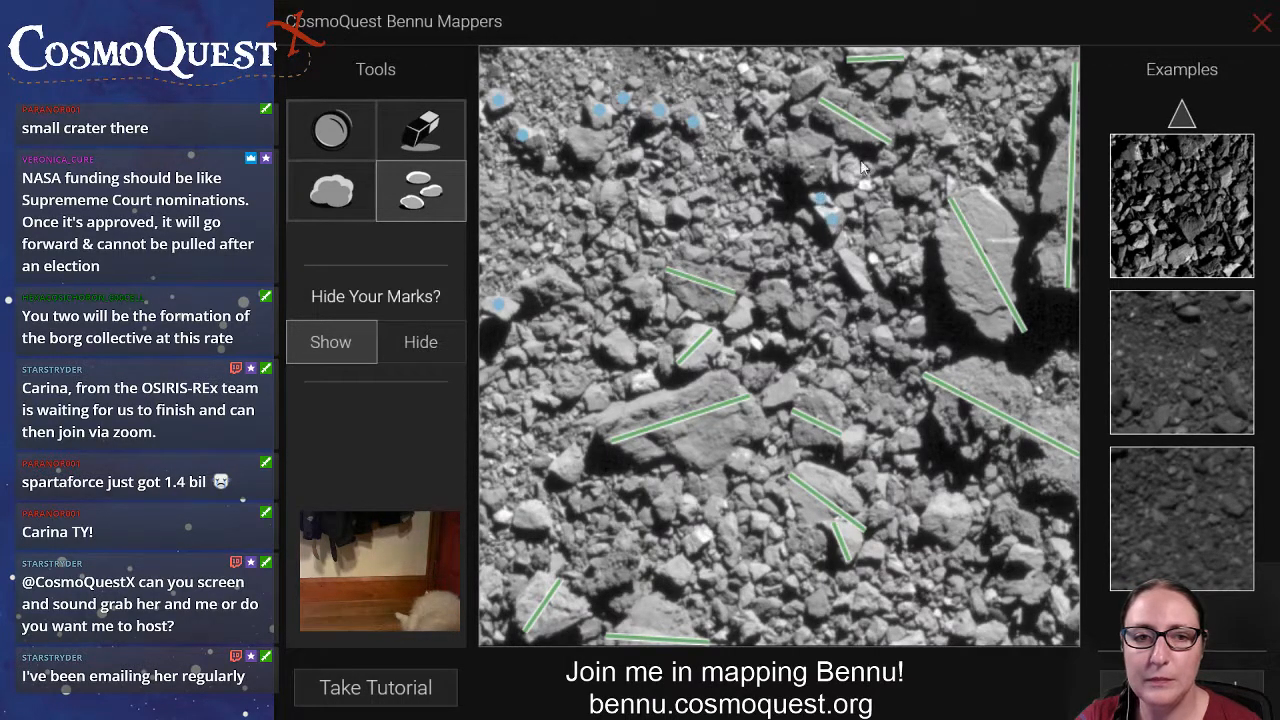
{"action": "left_click", "coordinate": [847, 170]}
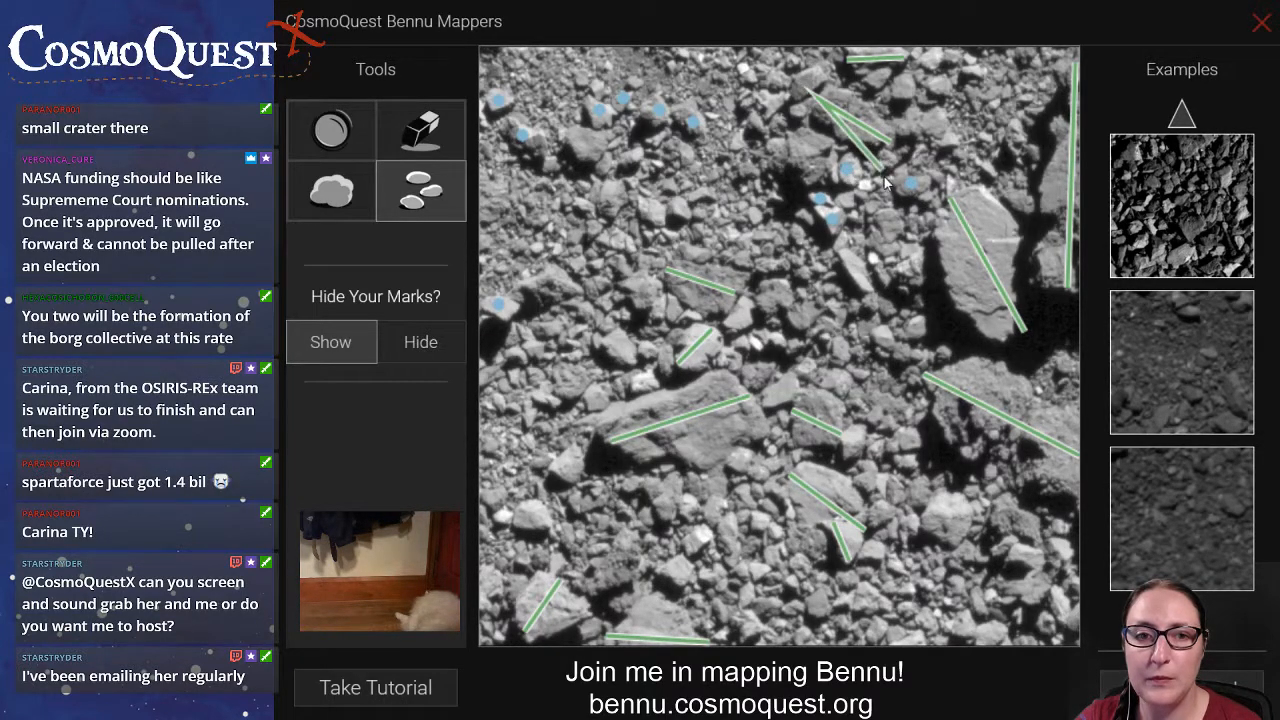
{"action": "left_click", "coordinate": [884, 182]}
{"action": "left_click_drag", "start_coordinate": [884, 182], "coordinate": [888, 160]}
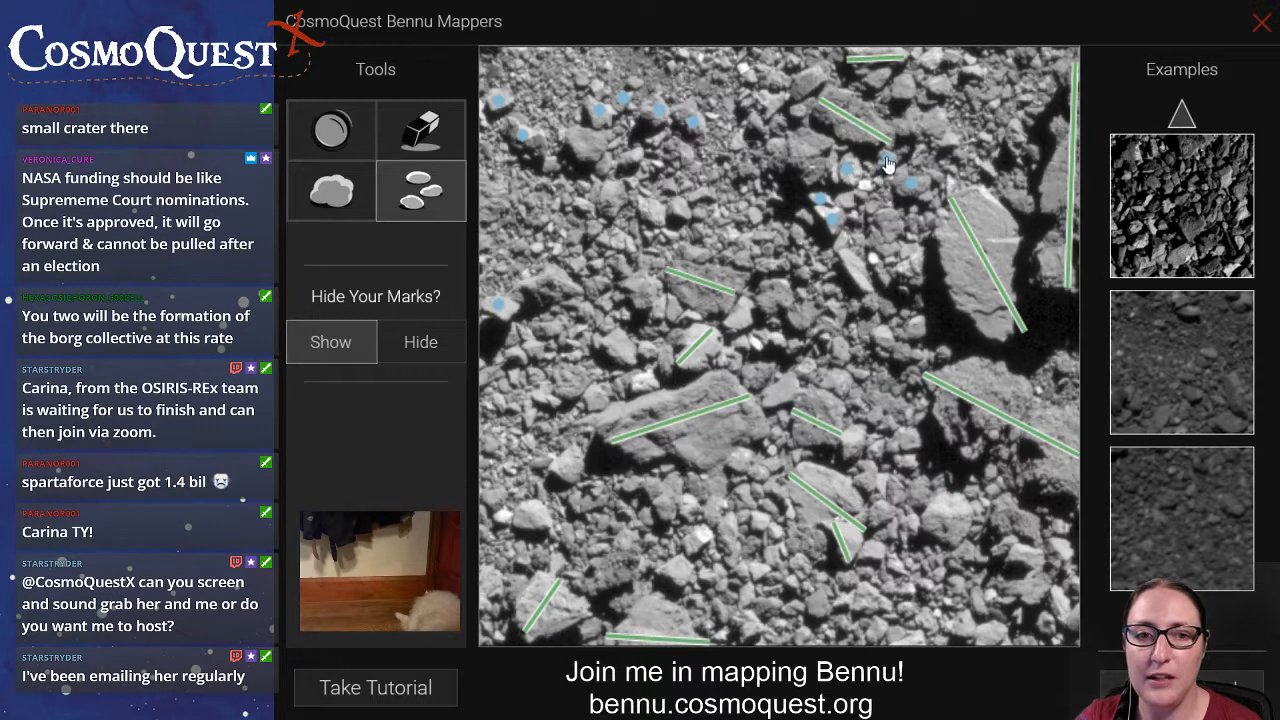
{"action": "left_click", "coordinate": [873, 257]}
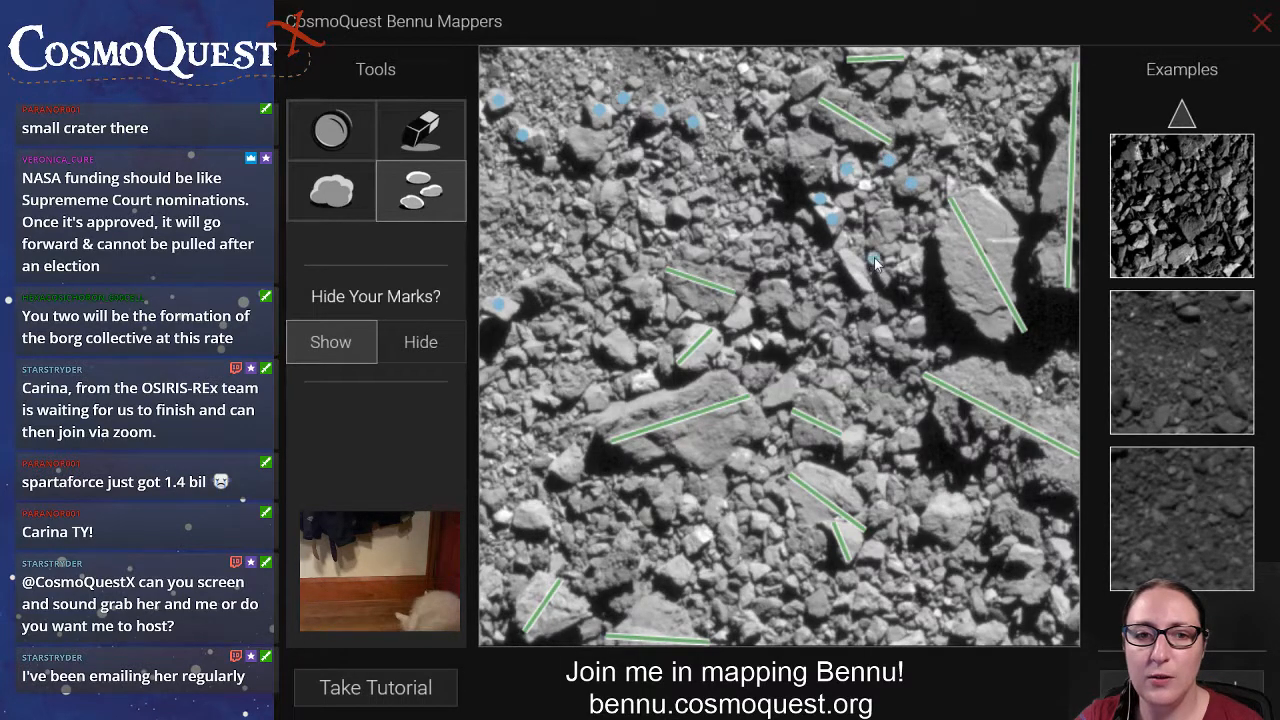
{"action": "left_click", "coordinate": [340, 205]}
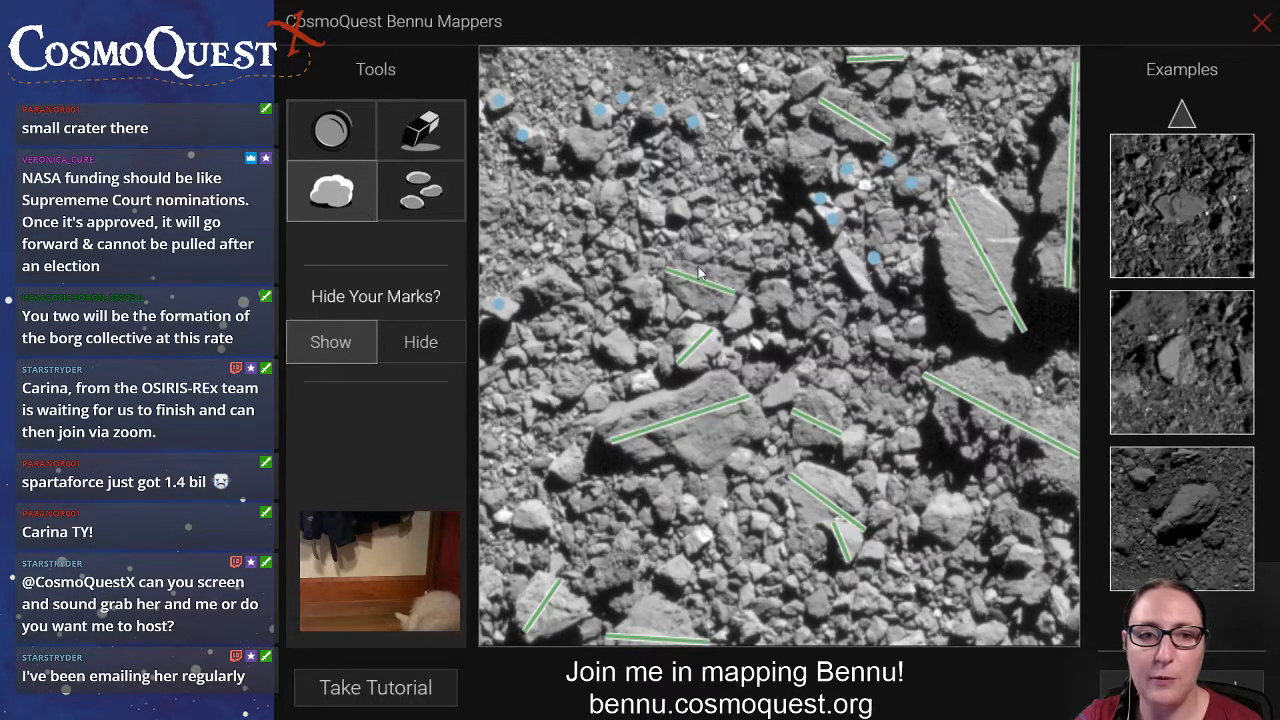
{"action": "left_click_drag", "start_coordinate": [840, 249], "coordinate": [866, 292]}
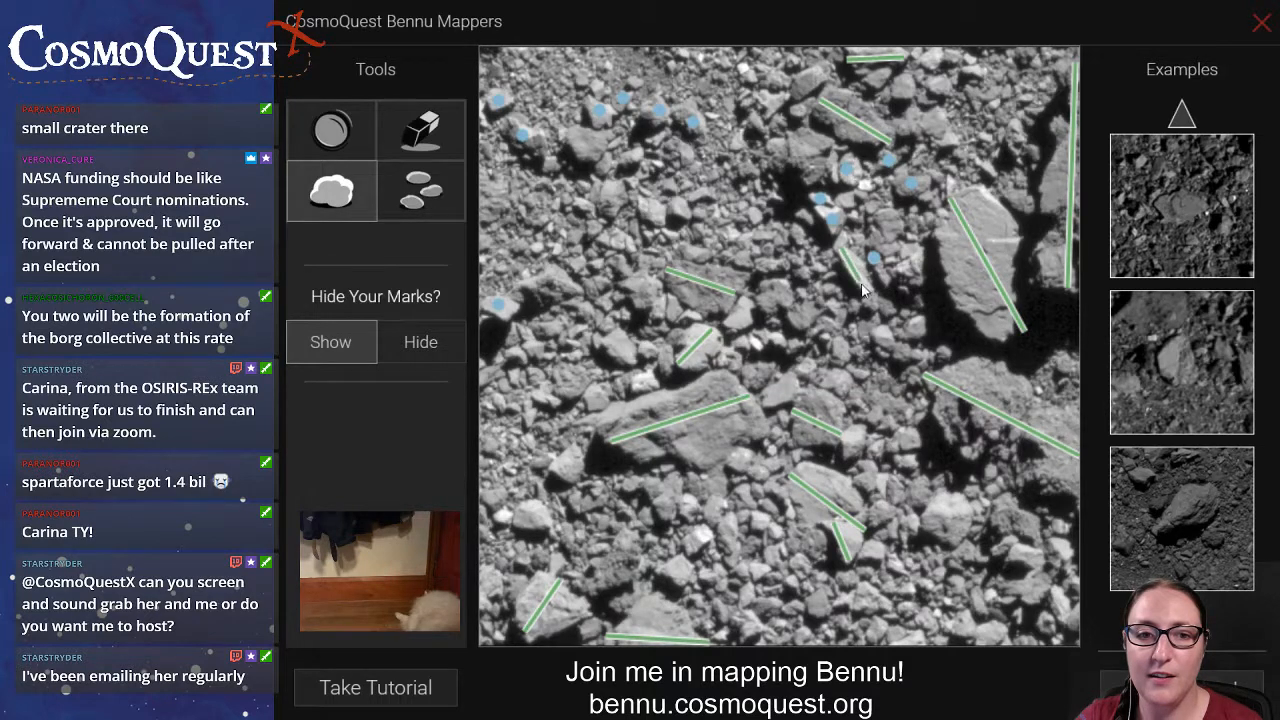
Mark the small rocks running from the bright slab's lower shadow to the area beside the large central boulder.
{"action": "left_click", "coordinate": [420, 192]}
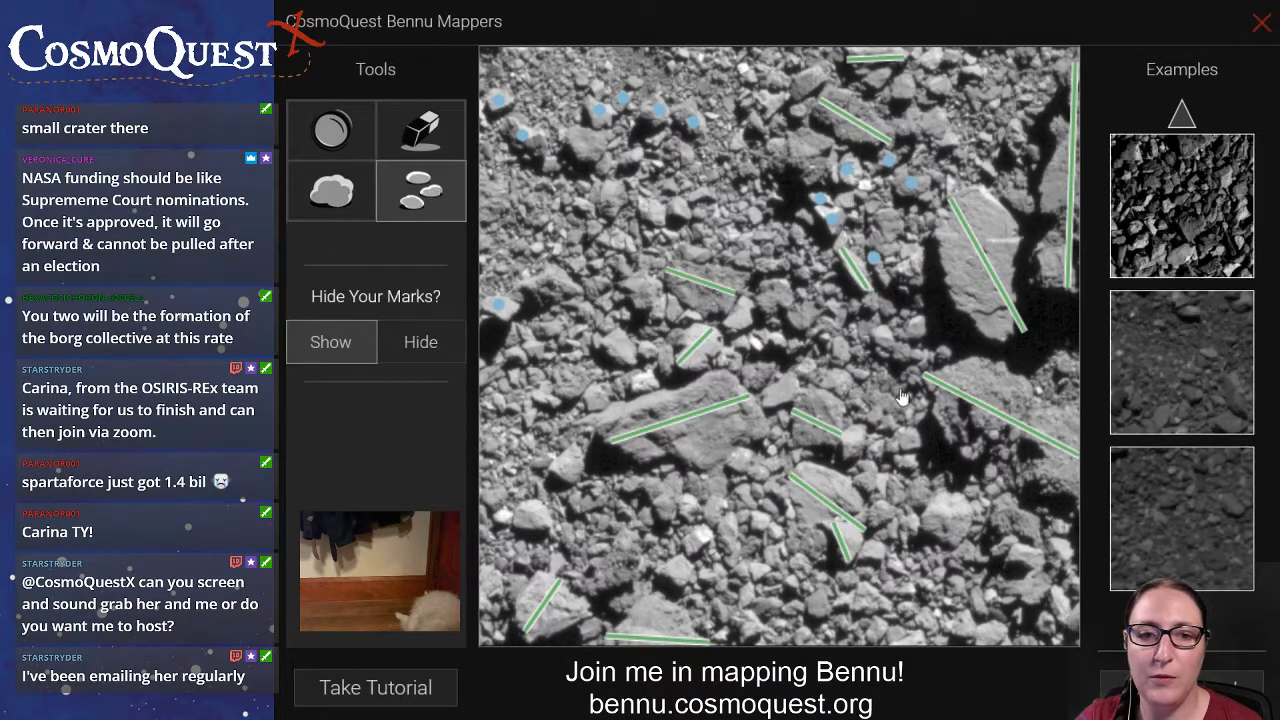
{"action": "left_click", "coordinate": [912, 327]}
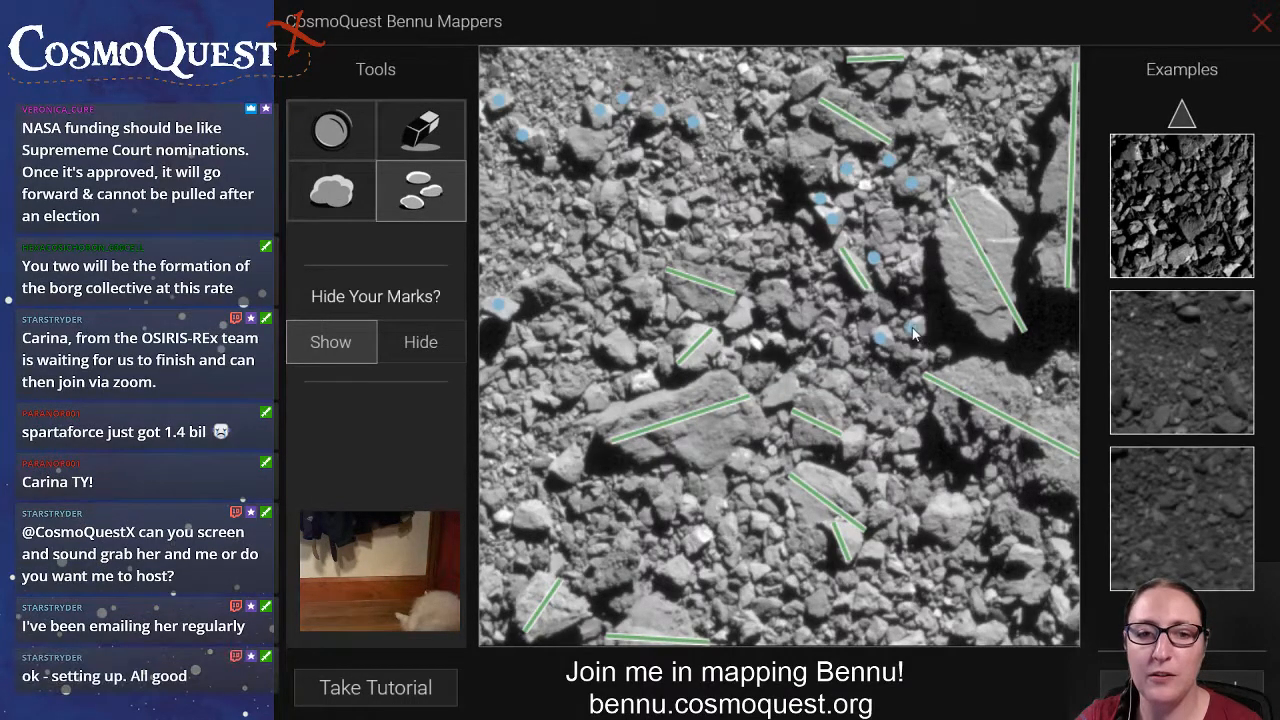
{"action": "left_click", "coordinate": [843, 348]}
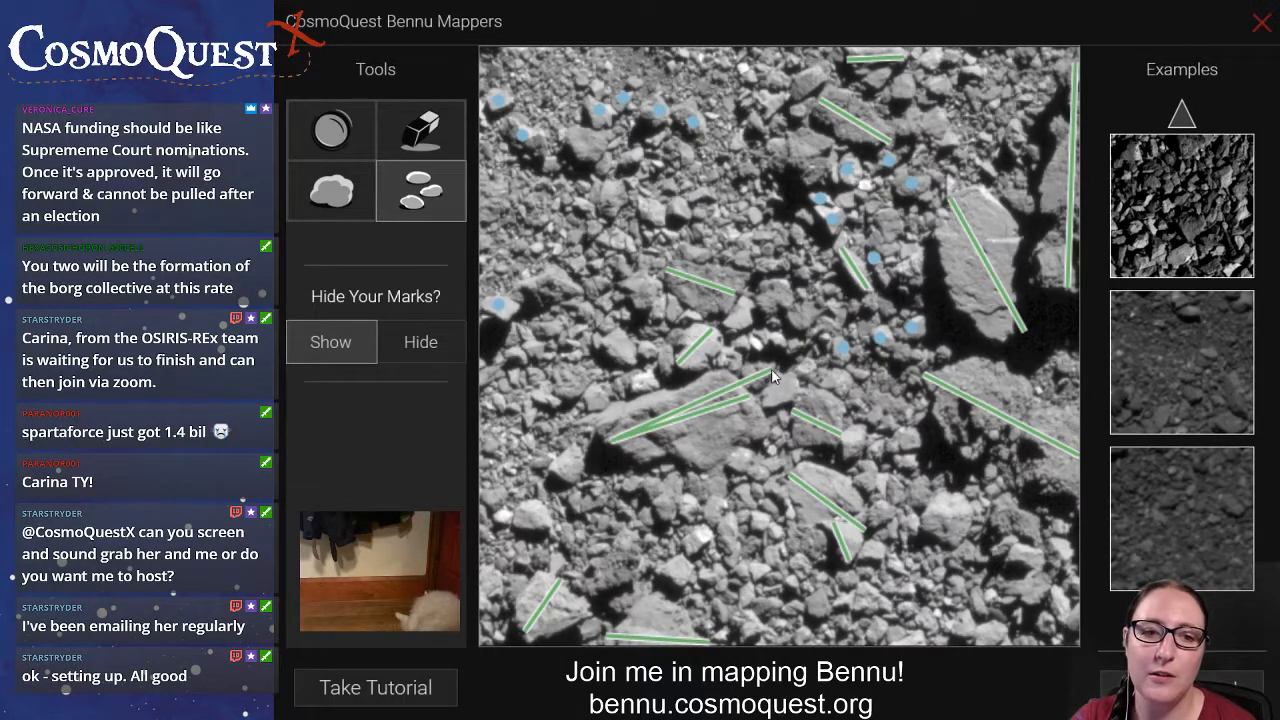
{"action": "left_click", "coordinate": [799, 359]}
{"action": "left_click_drag", "start_coordinate": [801, 358], "coordinate": [757, 373]}
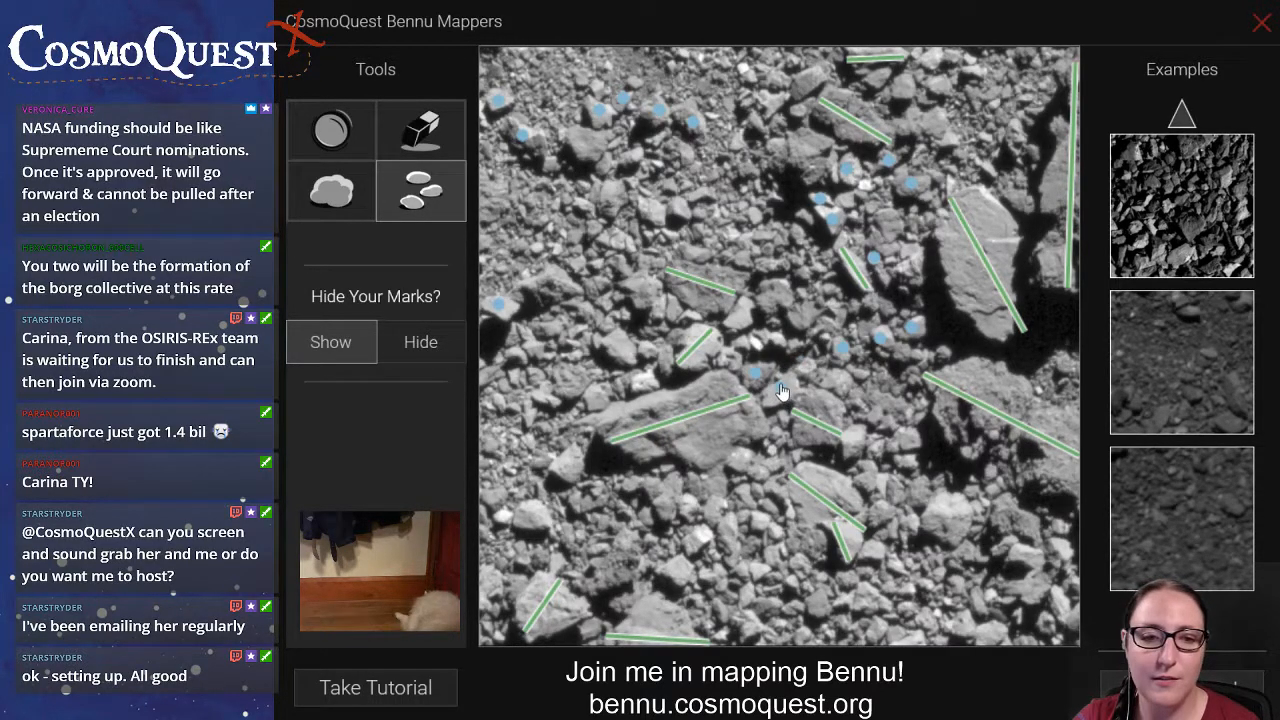
{"action": "left_click", "coordinate": [853, 440]}
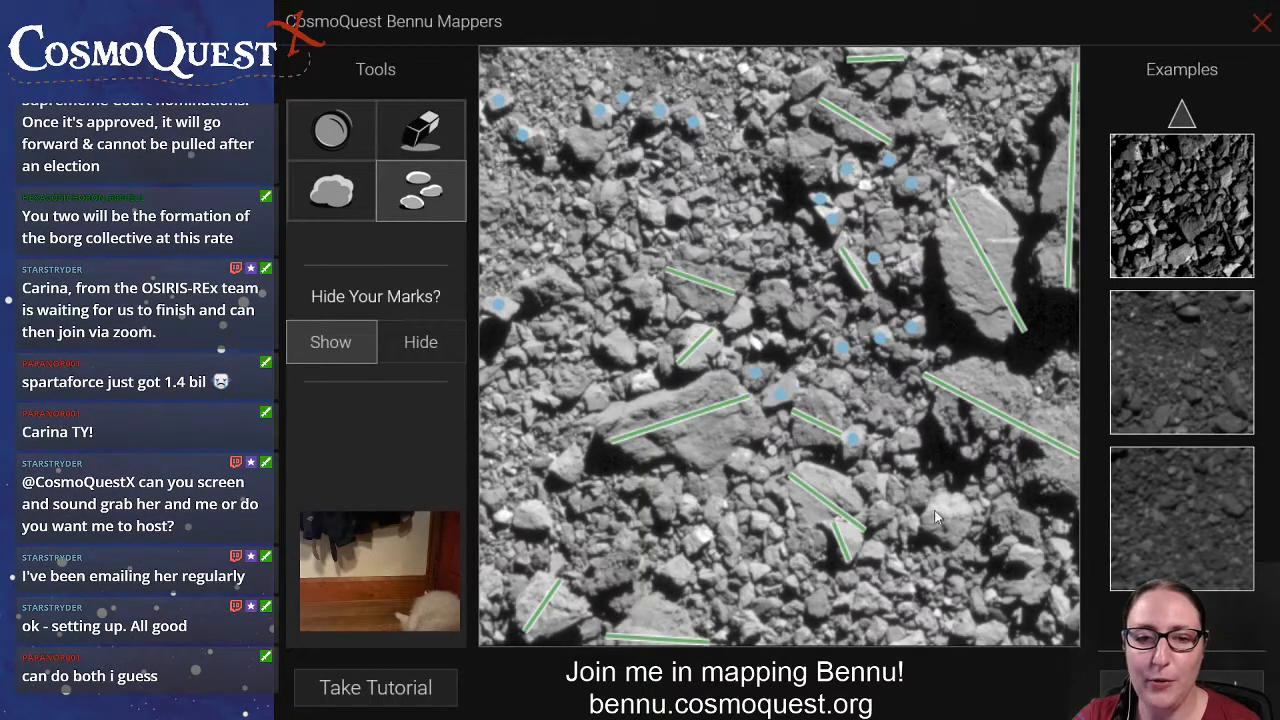
Mark the two small rocks near the bottom centre, those around the two medium central rocks, and the pair above them.
{"action": "left_click", "coordinate": [676, 568]}
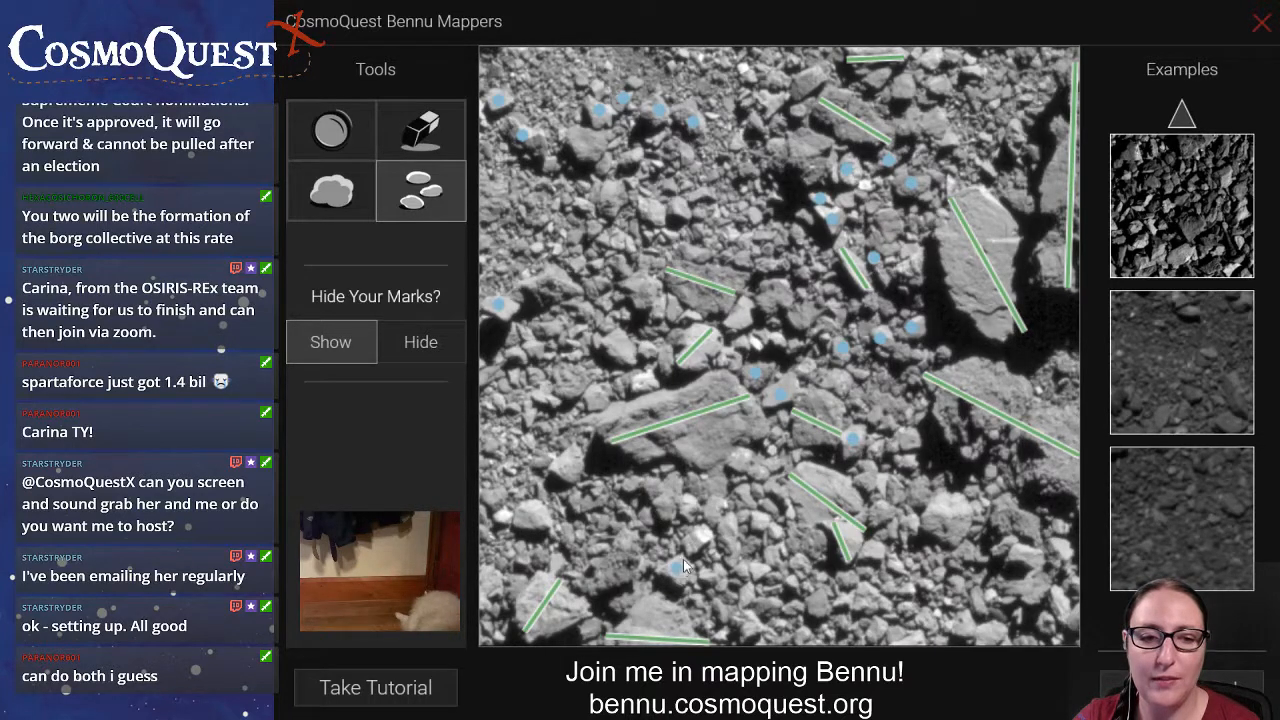
{"action": "left_click", "coordinate": [697, 541]}
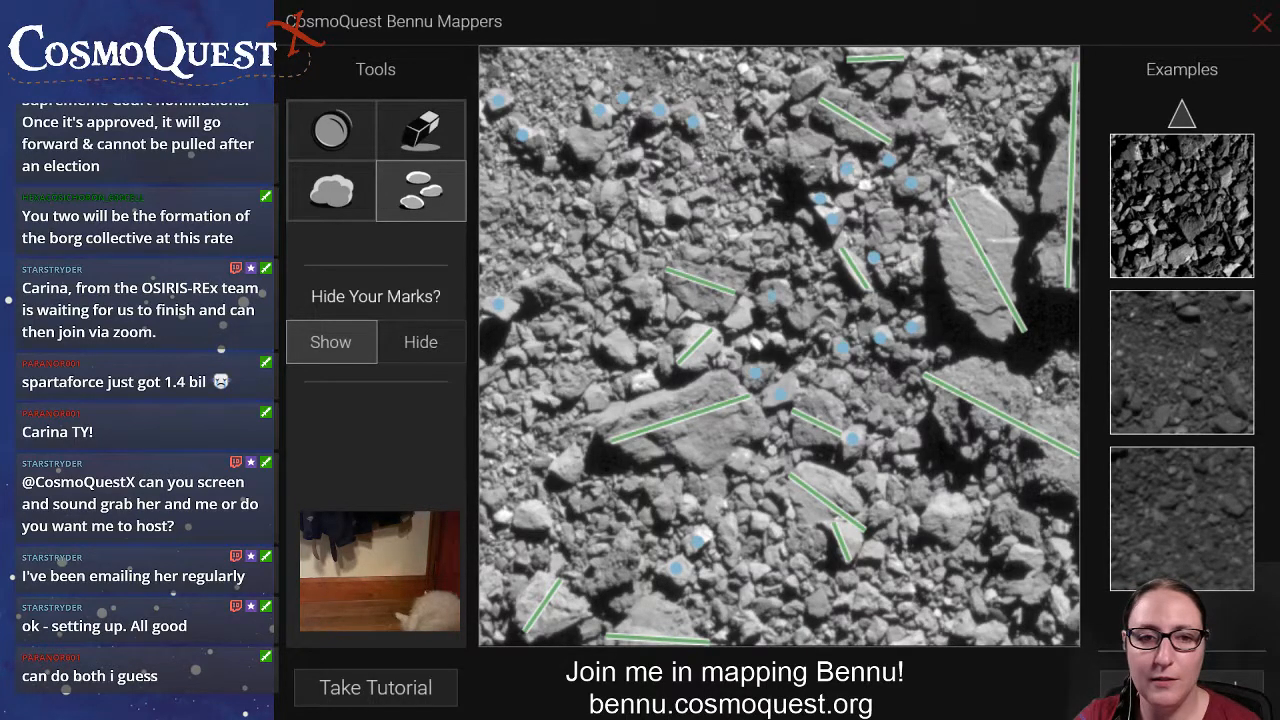
{"action": "left_click", "coordinate": [740, 316]}
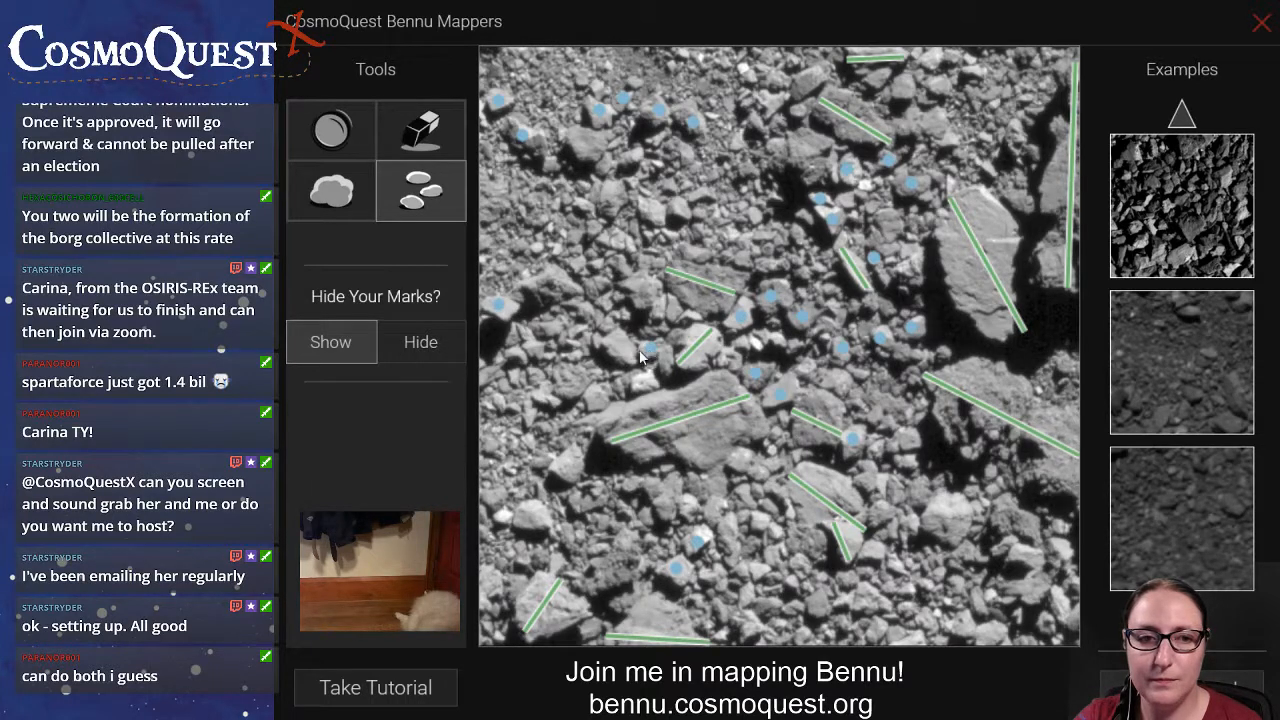
{"action": "left_click", "coordinate": [674, 311]}
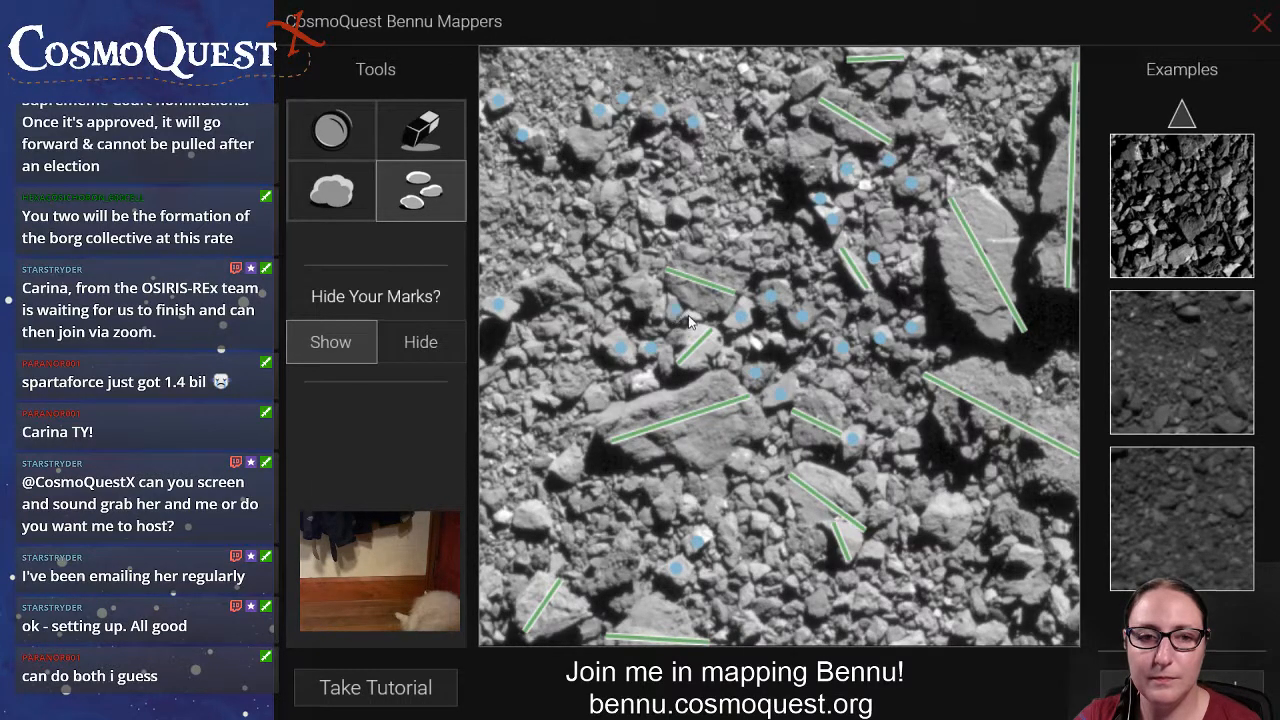
{"action": "left_click", "coordinate": [652, 213]}
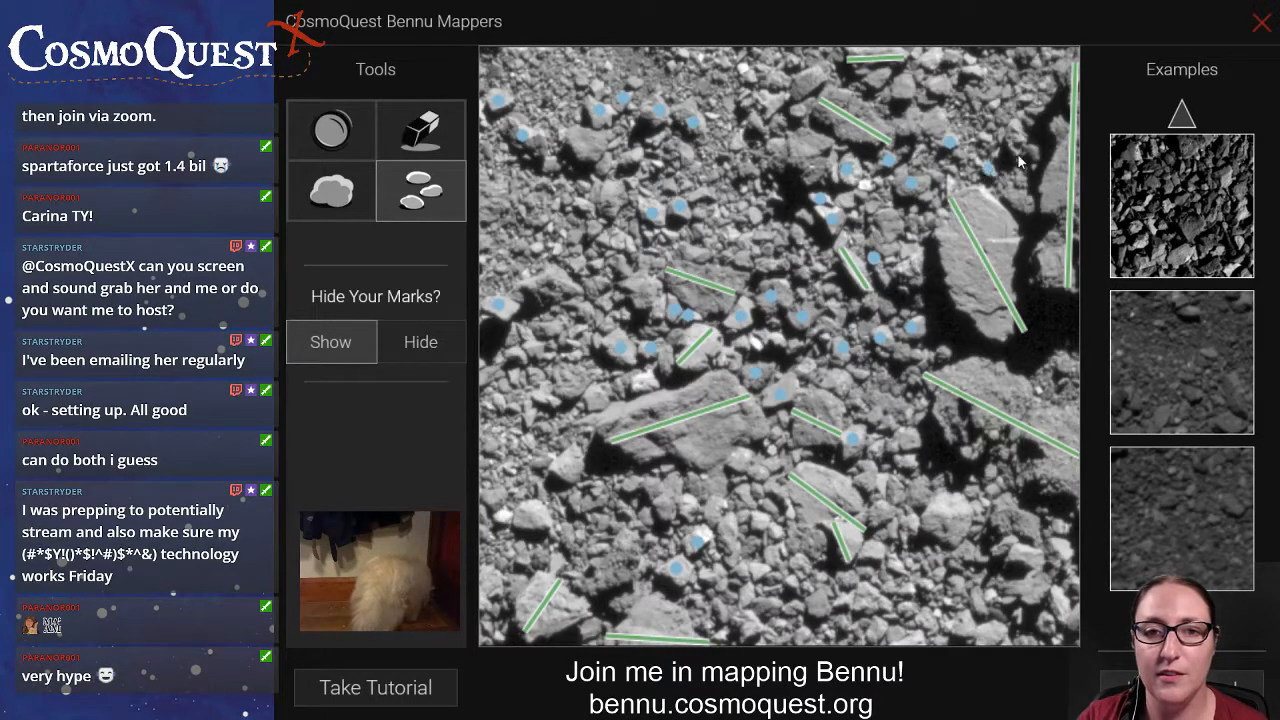
Mark the small rocks around the lined boulder pair below the centre and across the image's lower-right corner.
{"action": "left_click", "coordinate": [840, 502]}
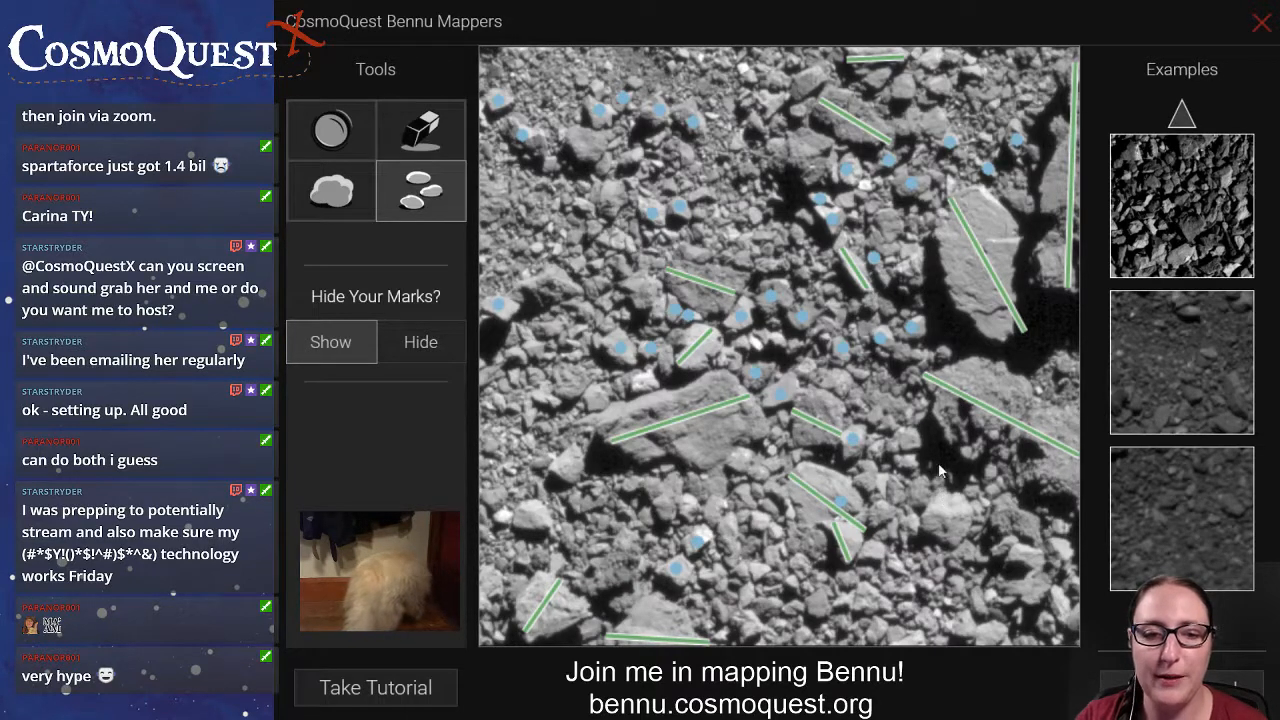
{"action": "left_click", "coordinate": [913, 441]}
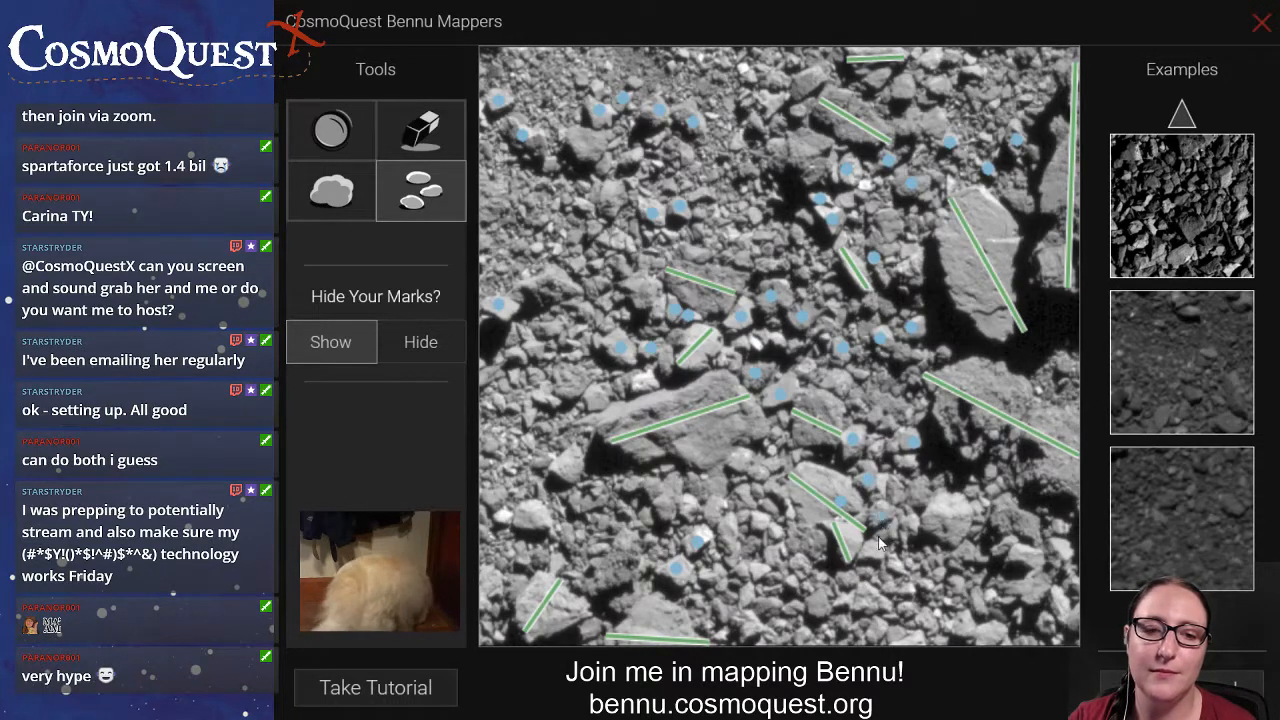
{"action": "left_click", "coordinate": [874, 551]}
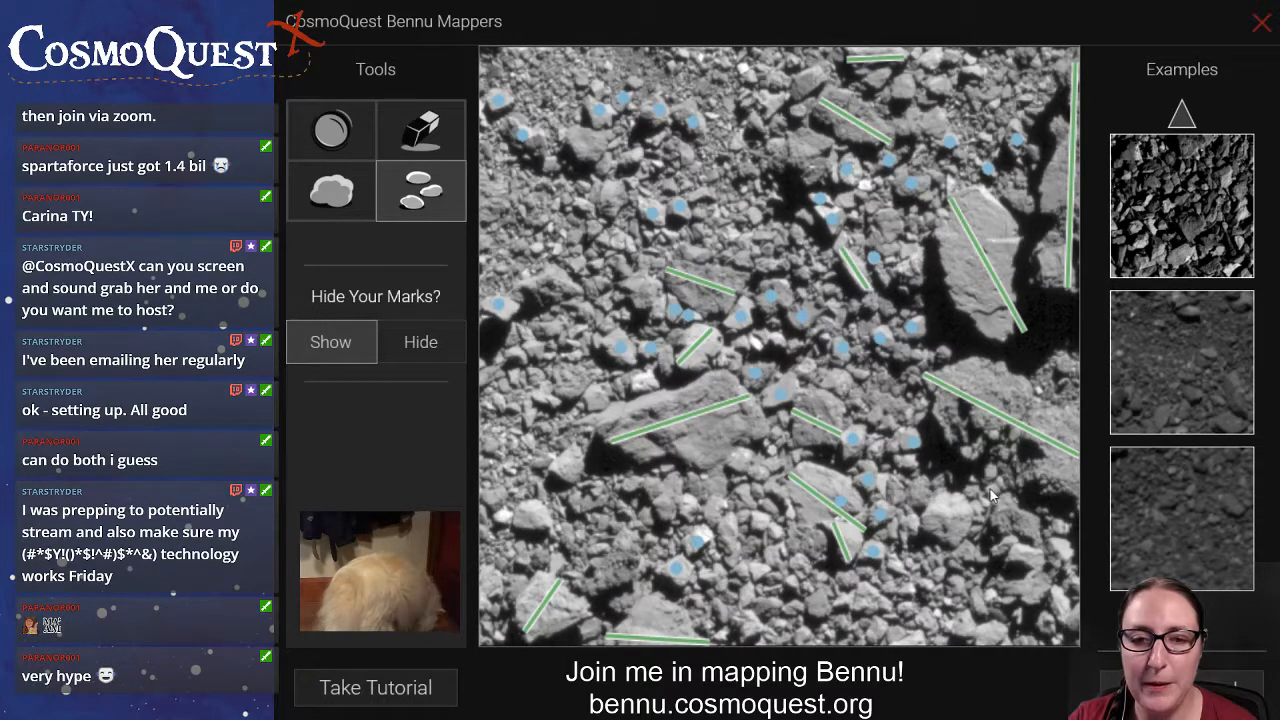
{"action": "left_click", "coordinate": [1000, 545]}
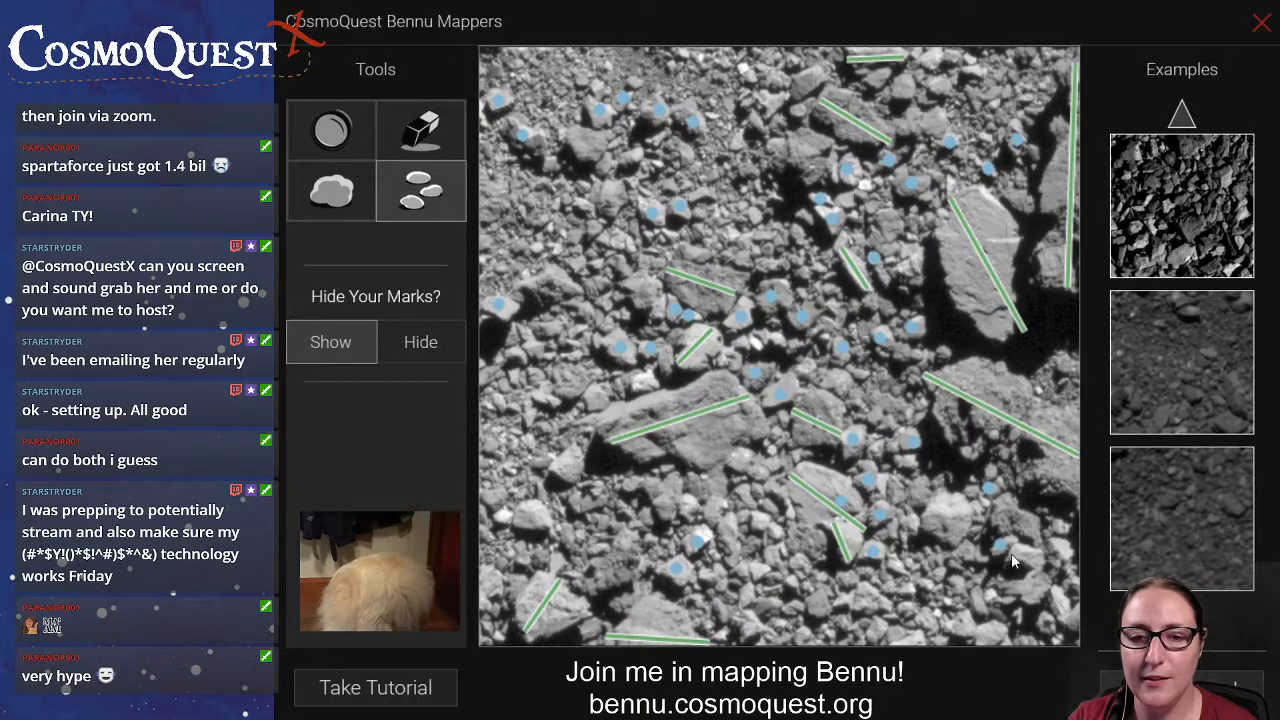
{"action": "left_click", "coordinate": [1046, 622]}
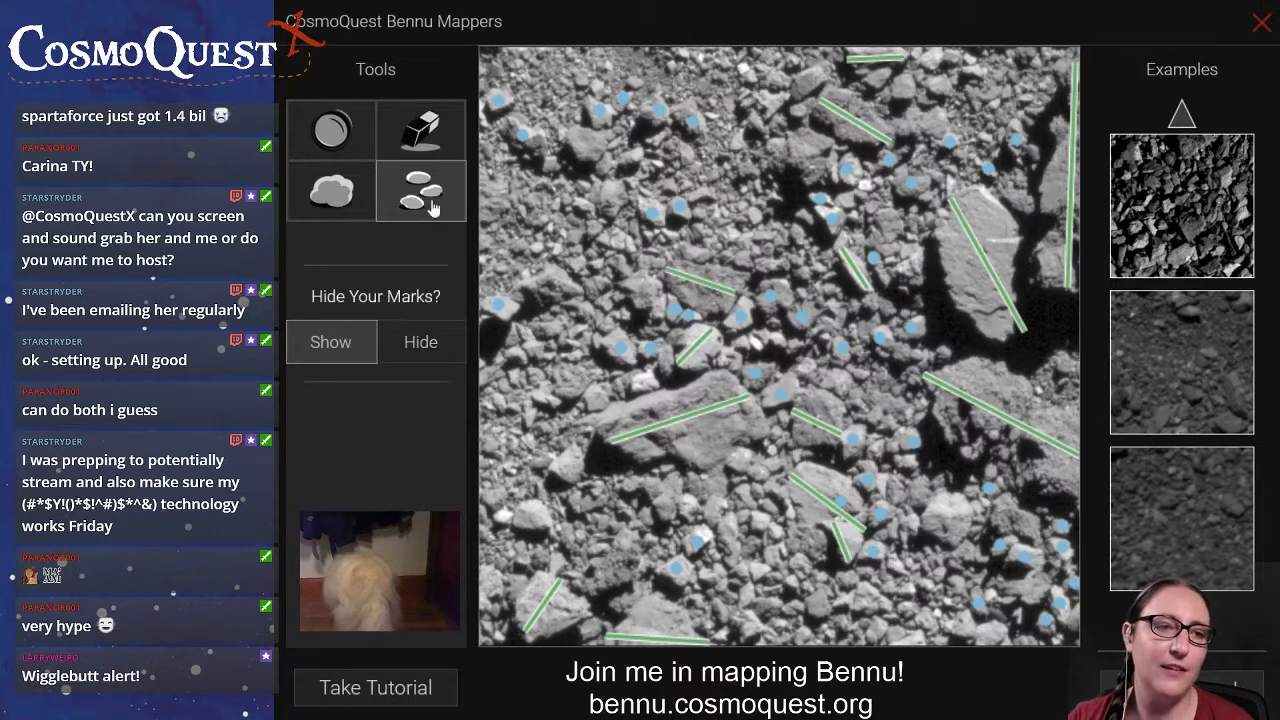
Draw boulder lines across the two adjacent medium rocks in the image's lower-right area.
{"action": "left_click", "coordinate": [332, 190]}
{"action": "left_click_drag", "start_coordinate": [993, 523], "coordinate": [1036, 524]}
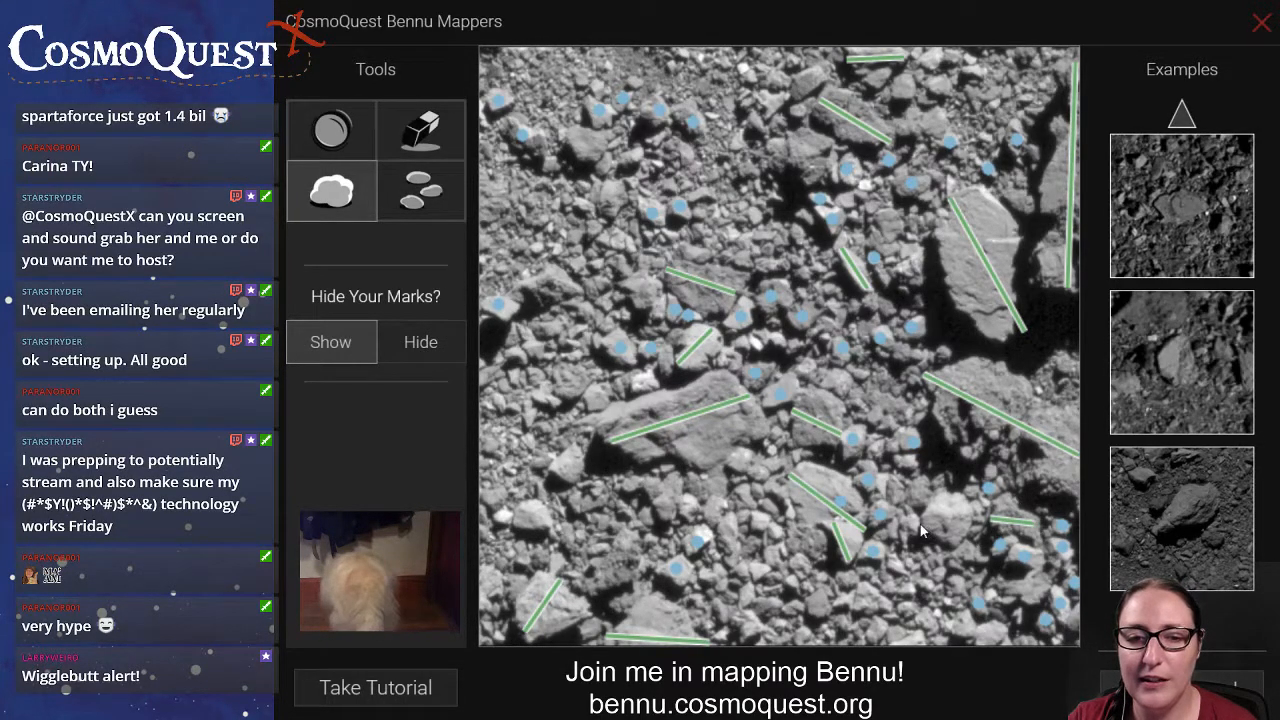
{"action": "left_click_drag", "start_coordinate": [921, 527], "coordinate": [975, 521]}
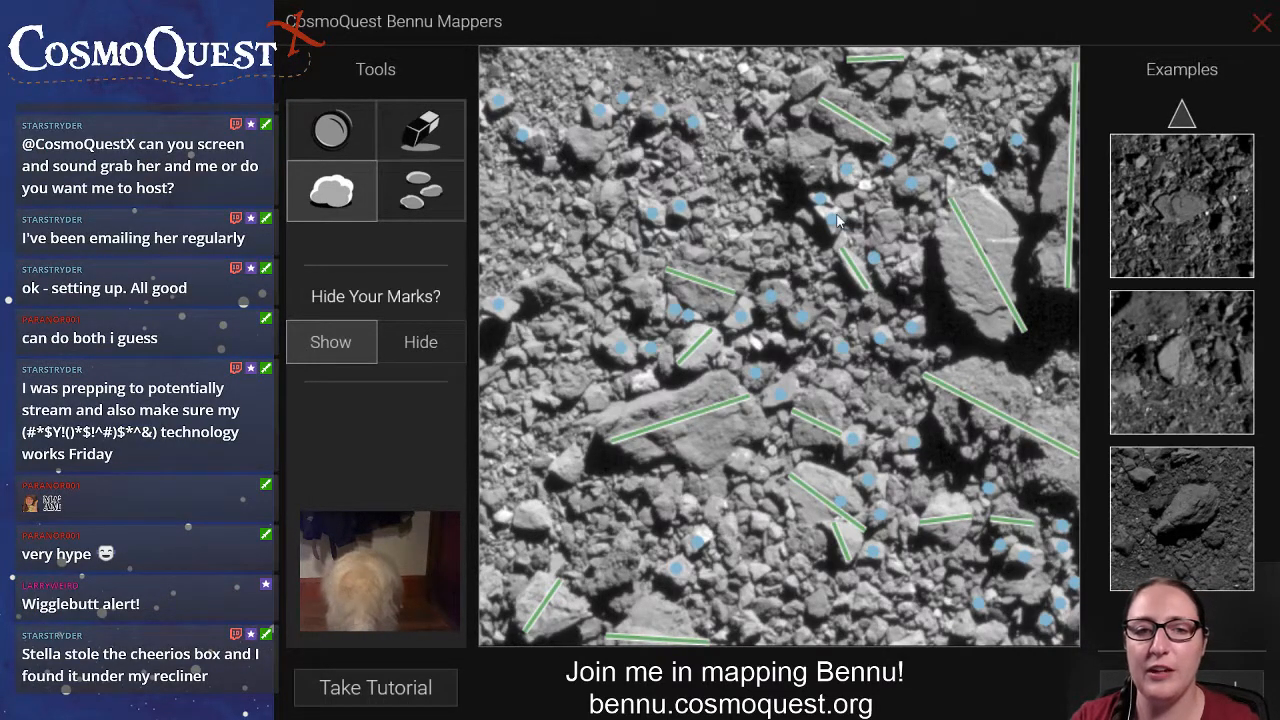
Erase the boulder line on the large bright slab and redraw it from the slab's upper edge to its lower tip.
{"action": "left_click", "coordinate": [420, 130]}
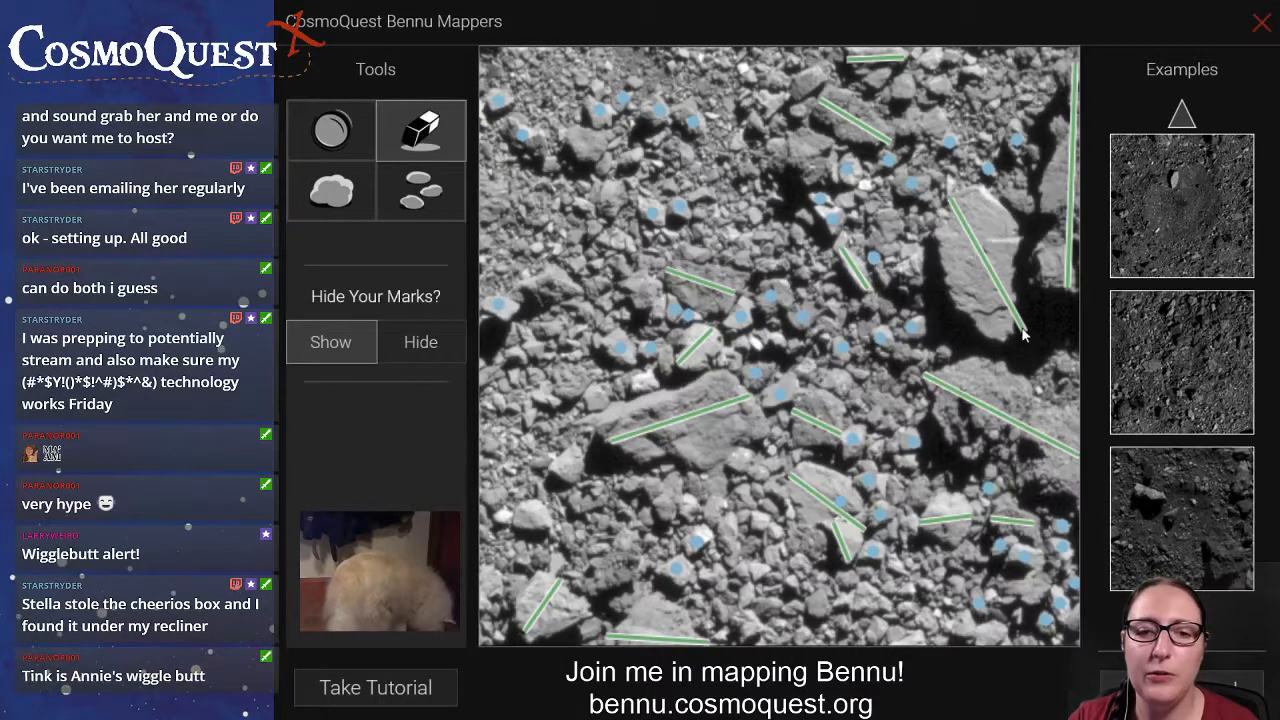
{"action": "left_click", "coordinate": [958, 234]}
{"action": "left_click", "coordinate": [360, 188]}
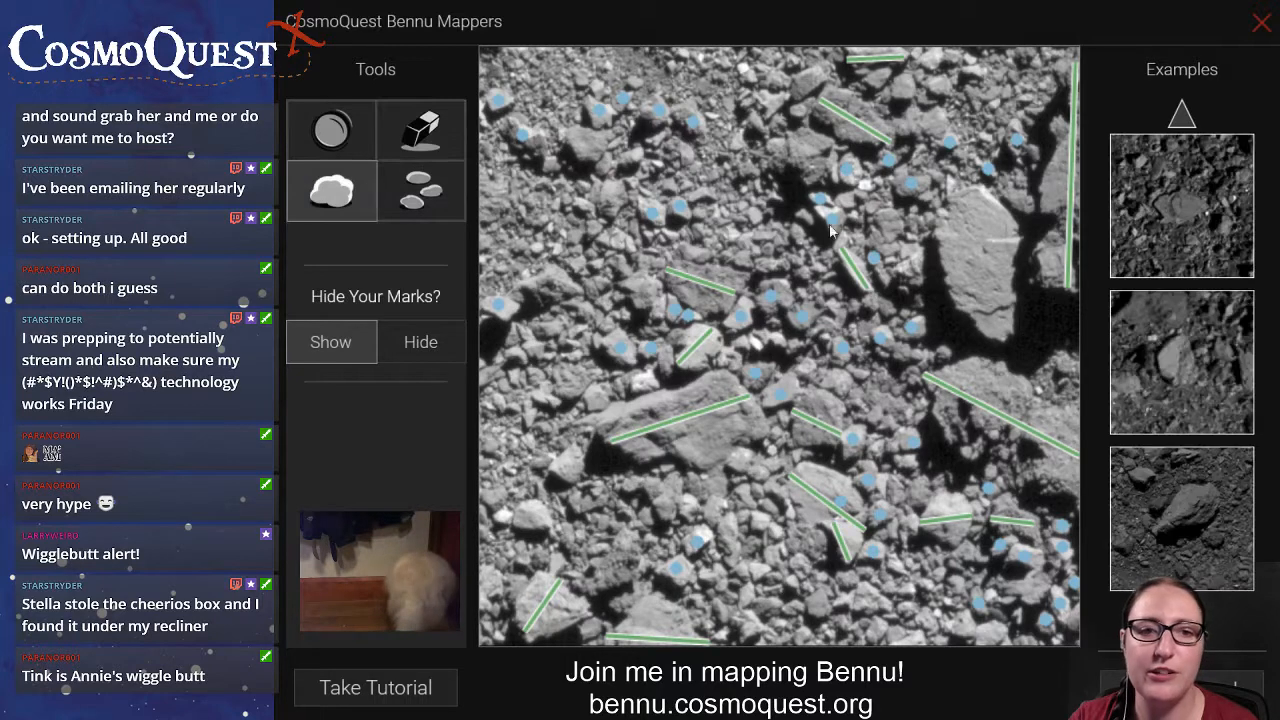
{"action": "left_click_drag", "start_coordinate": [968, 191], "coordinate": [1005, 342]}
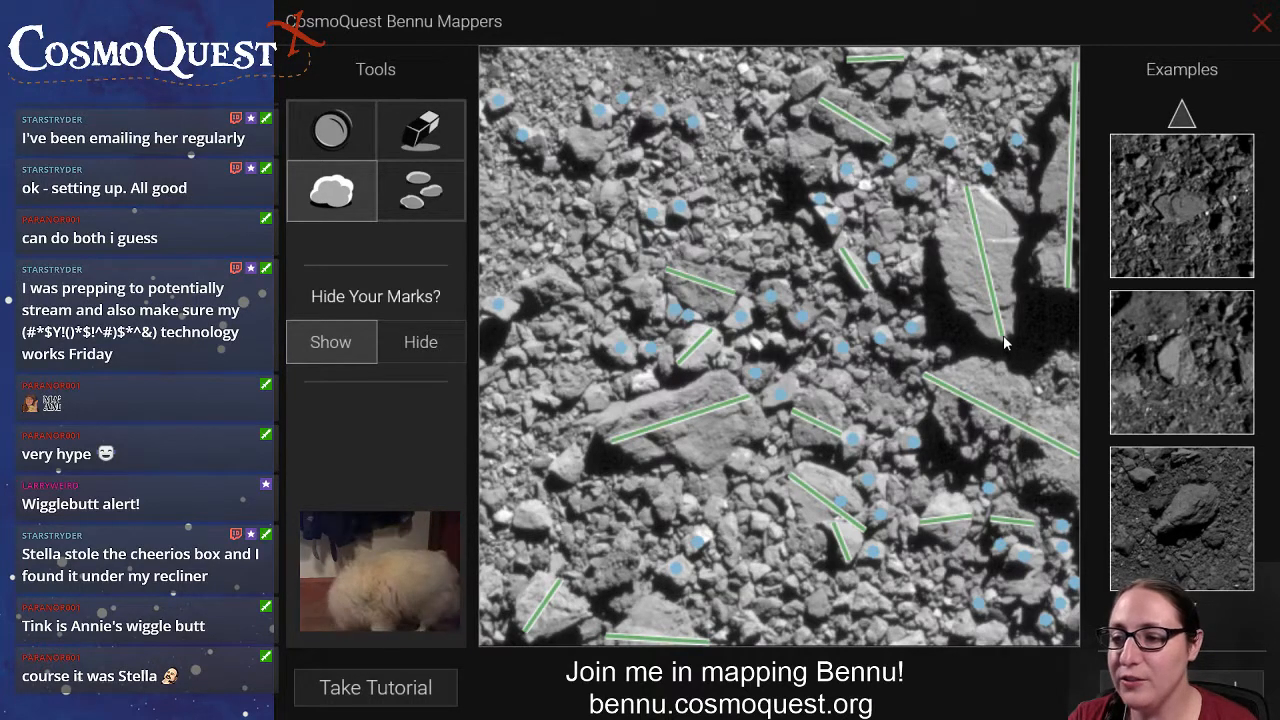
Mark the small rocks near the upper edge of the wide rock below the bright slab and those just left of it.
{"action": "left_click", "coordinate": [424, 200]}
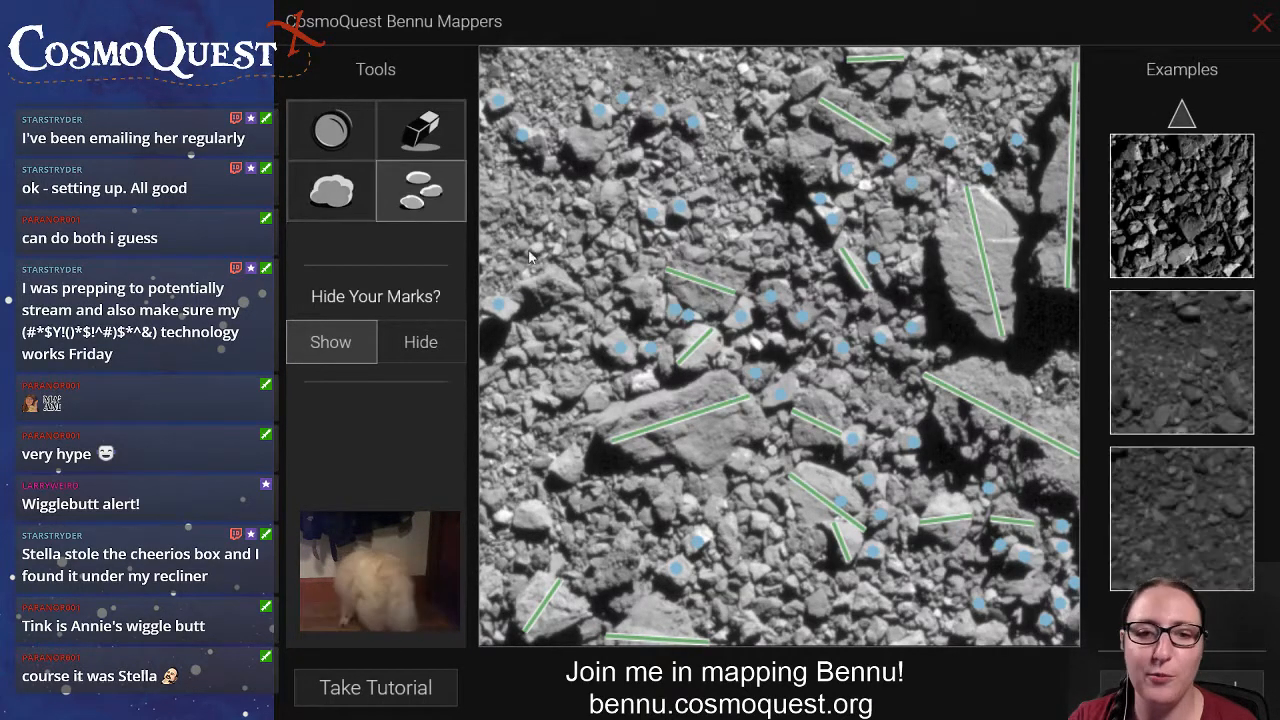
{"action": "left_click", "coordinate": [1064, 367]}
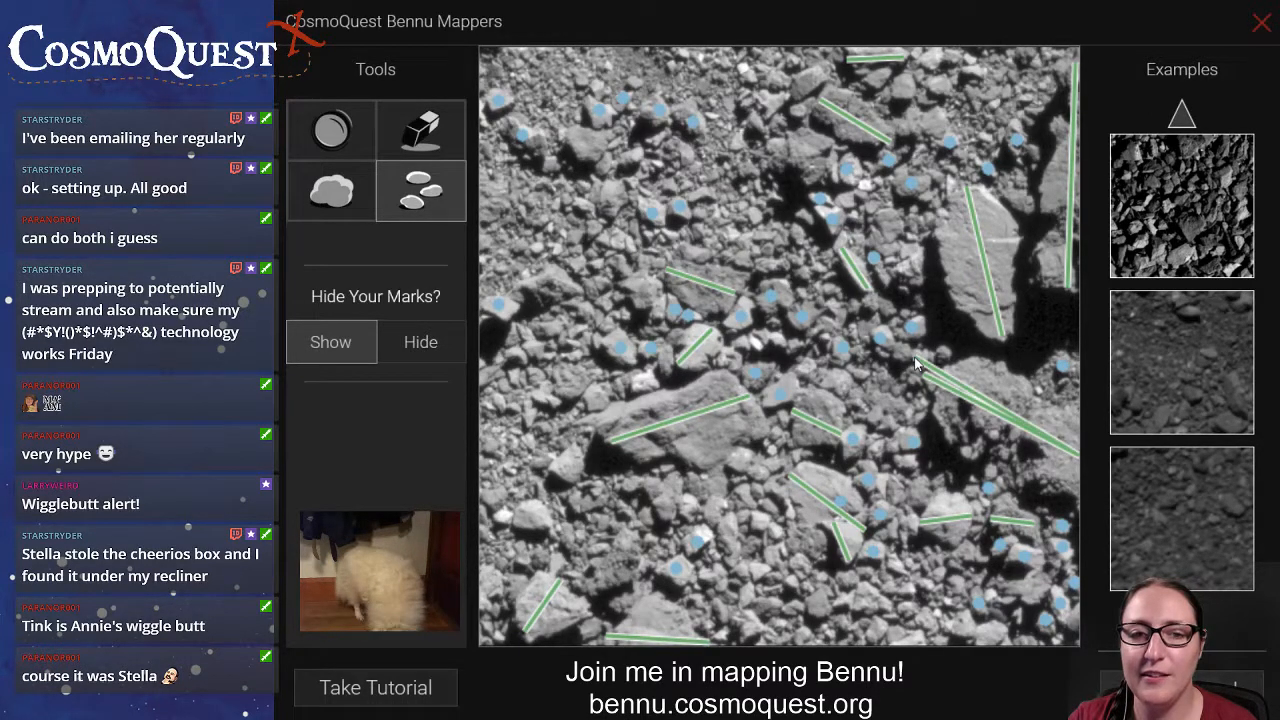
{"action": "left_click", "coordinate": [879, 386]}
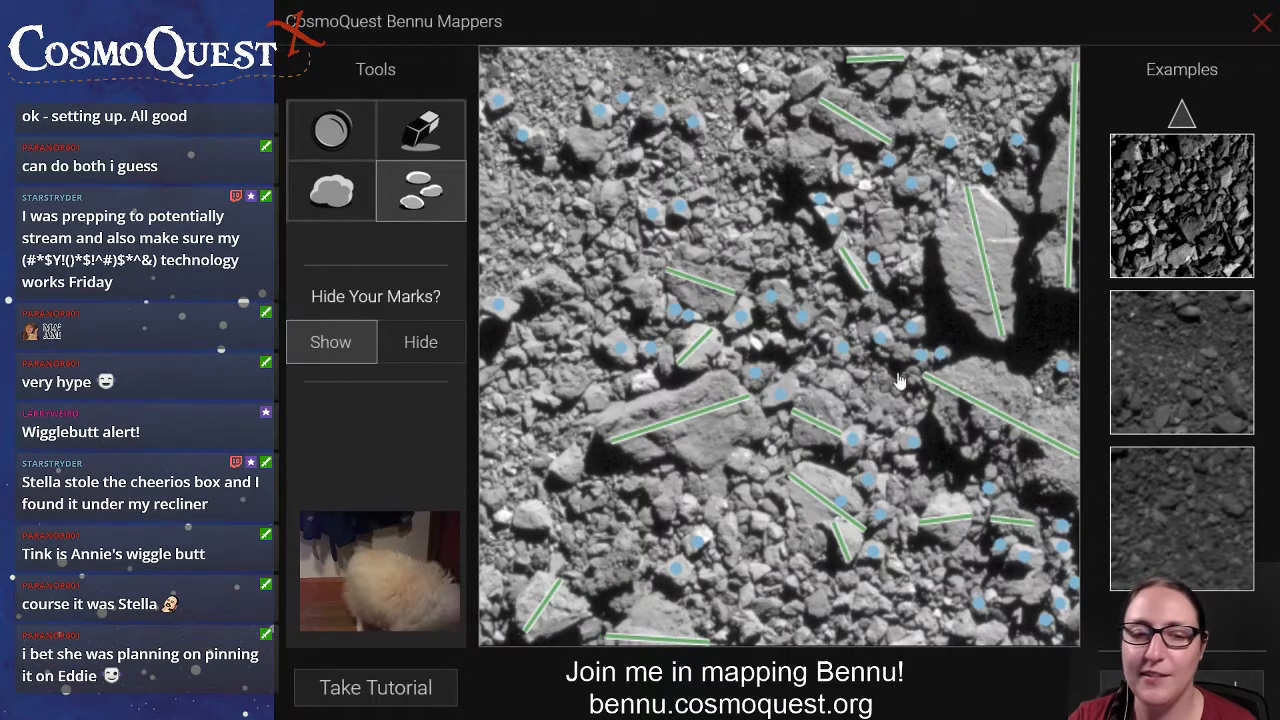
{"action": "left_click", "coordinate": [859, 372]}
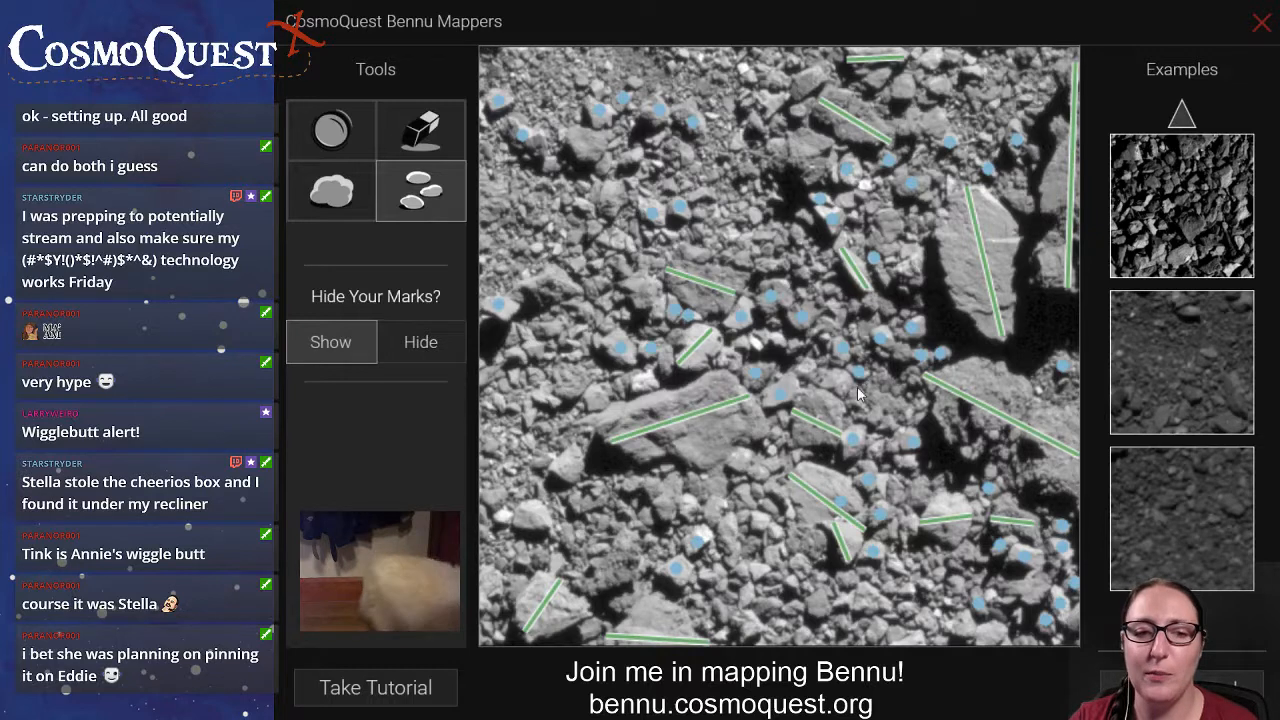
Mark the small rocks around the image's centre, below the short lined sliver, and along the upper edge.
{"action": "left_click", "coordinate": [825, 336]}
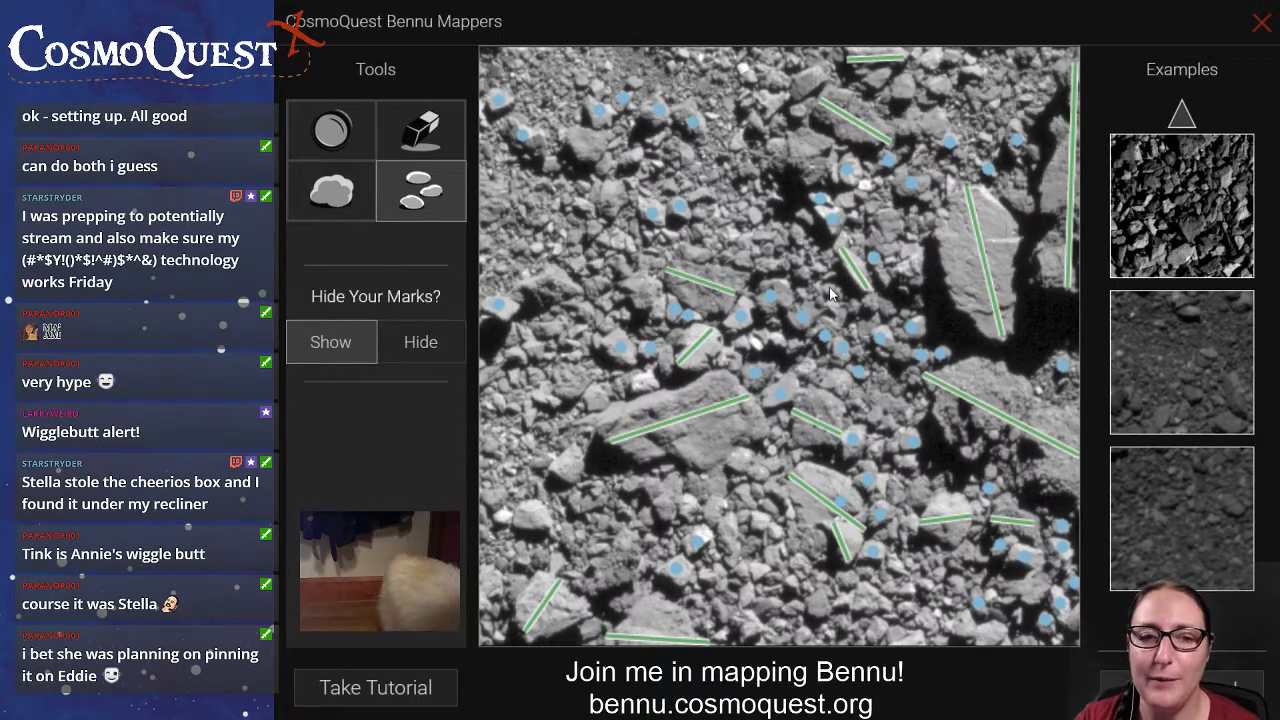
{"action": "left_click", "coordinate": [829, 288]}
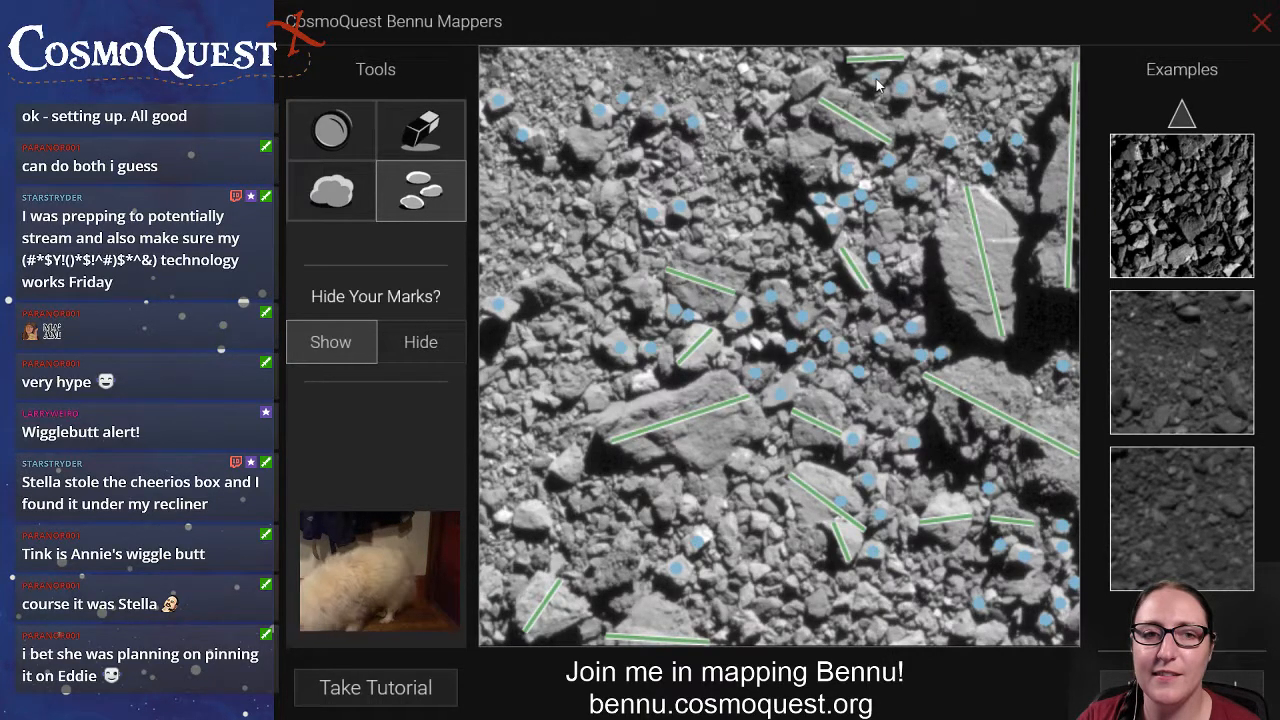
{"action": "left_click", "coordinate": [933, 60]}
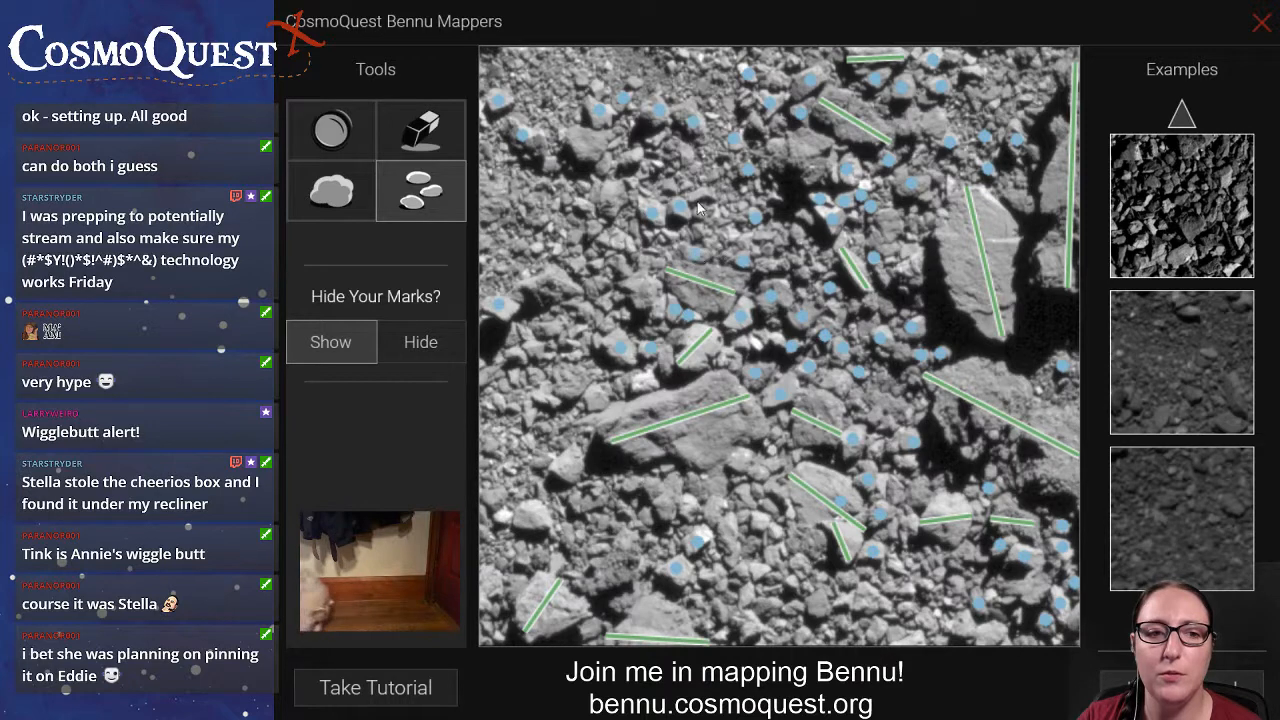
Draw a boulder line across the dark rock below the upper lined slab and mark the small rocks in the upper-left area.
{"action": "left_click", "coordinate": [340, 191]}
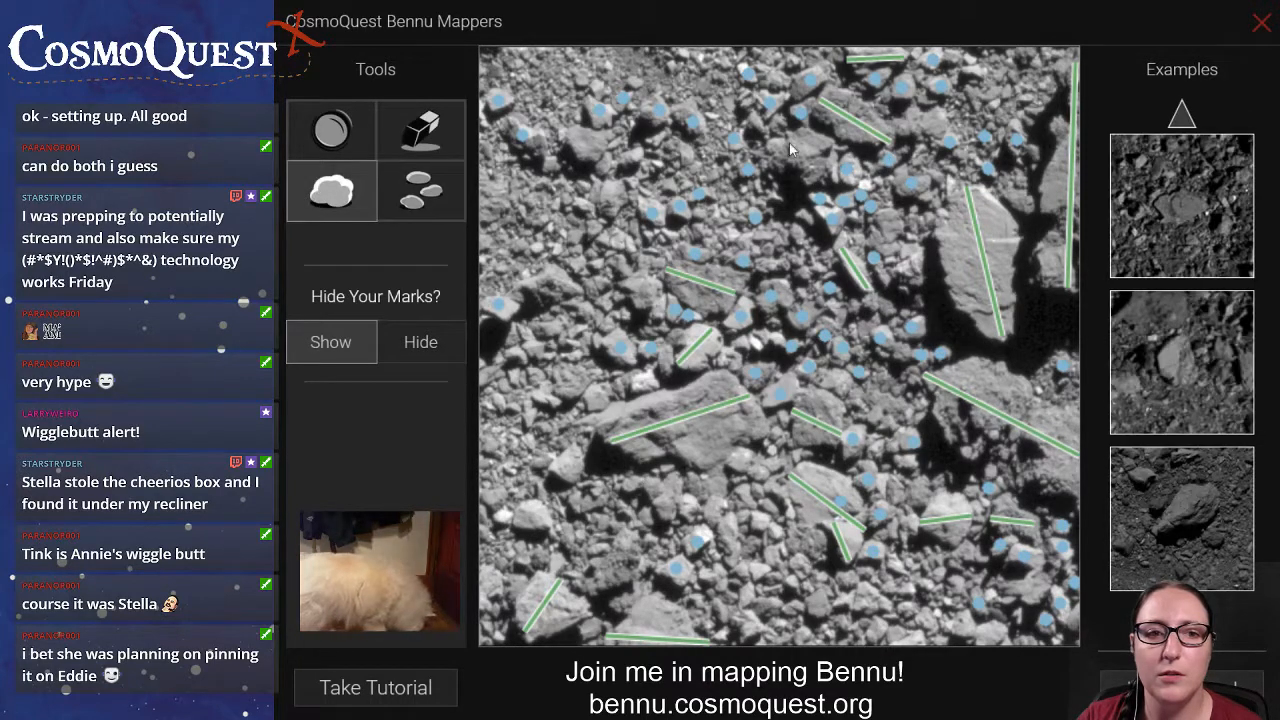
{"action": "left_click_drag", "start_coordinate": [772, 158], "coordinate": [831, 143]}
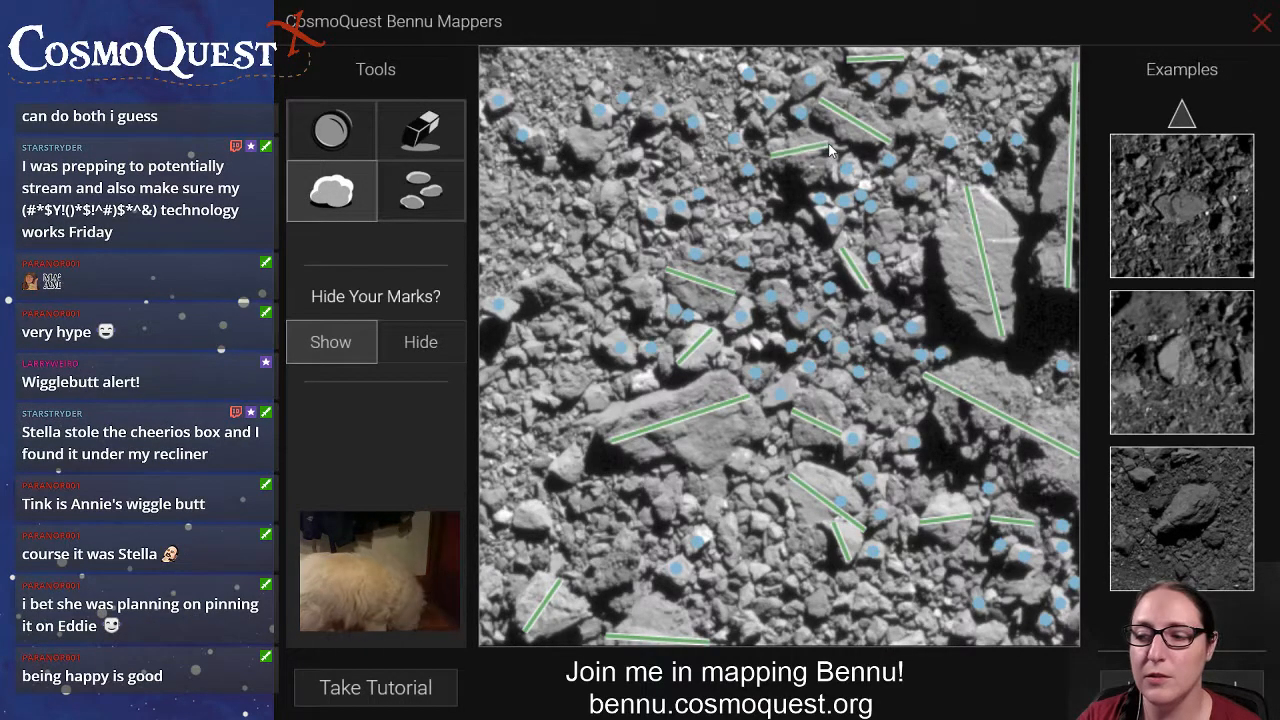
{"action": "left_click", "coordinate": [420, 183]}
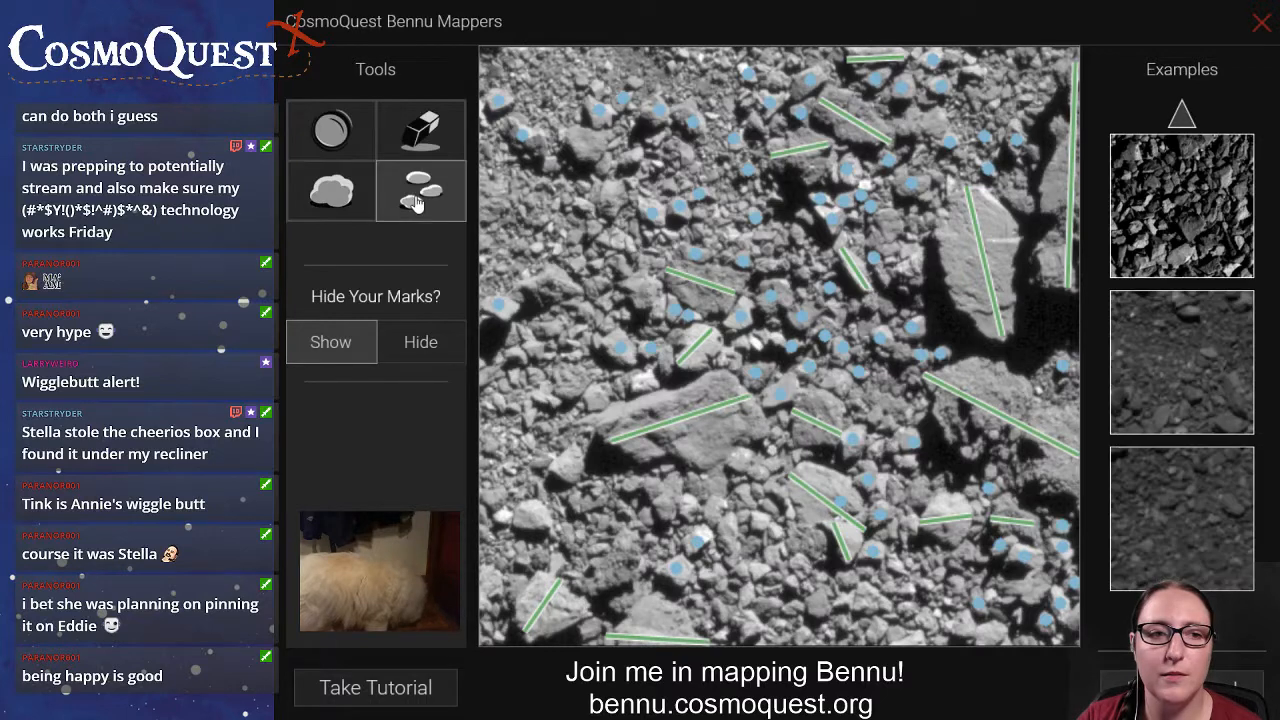
{"action": "left_click", "coordinate": [587, 208]}
{"action": "left_click", "coordinate": [614, 238]}
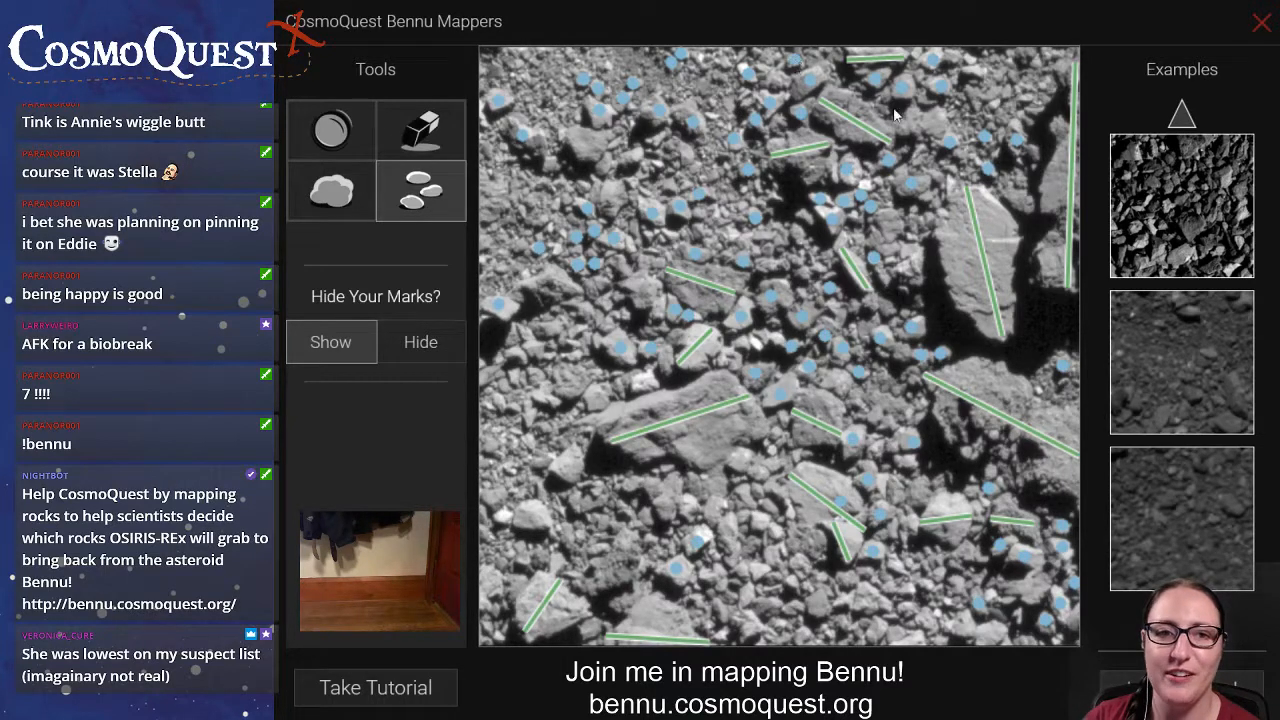
Draw a boulder line across the rock right of the upper lined slab and mark small rocks in the upper-right and left-middle areas.
{"action": "left_click", "coordinate": [327, 208]}
{"action": "left_click_drag", "start_coordinate": [951, 128], "coordinate": [898, 138]}
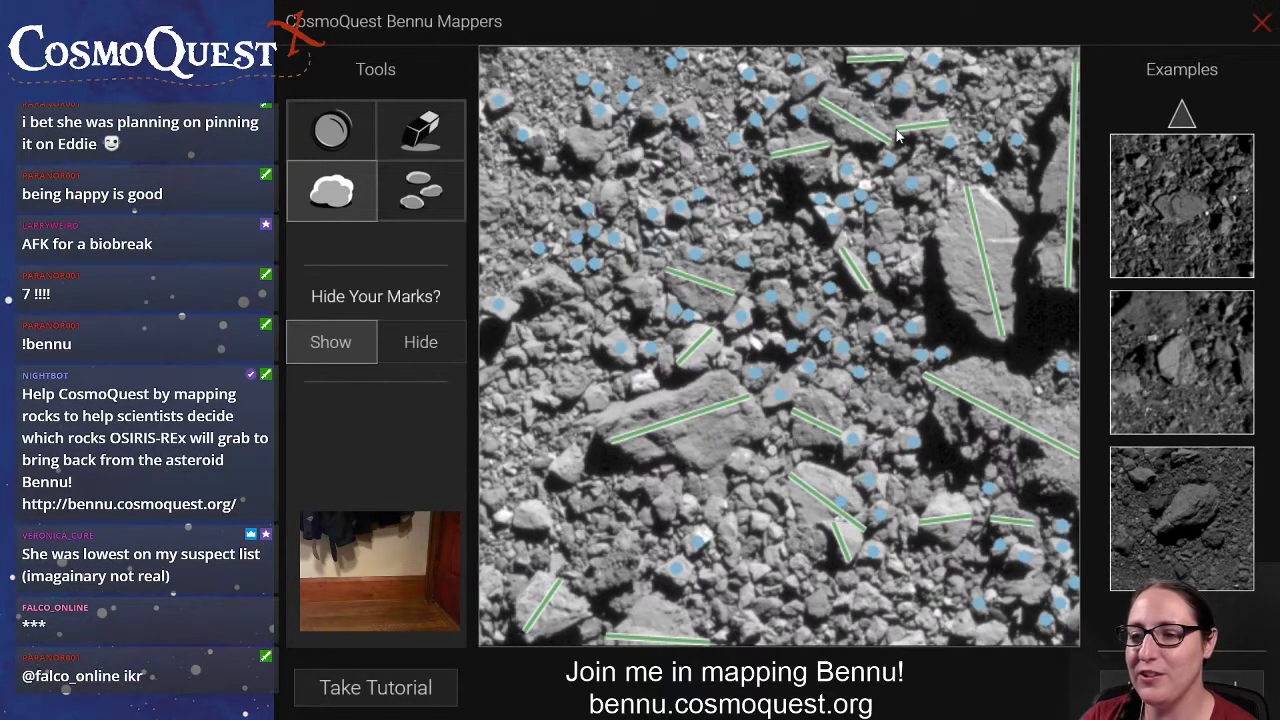
{"action": "left_click", "coordinate": [418, 205]}
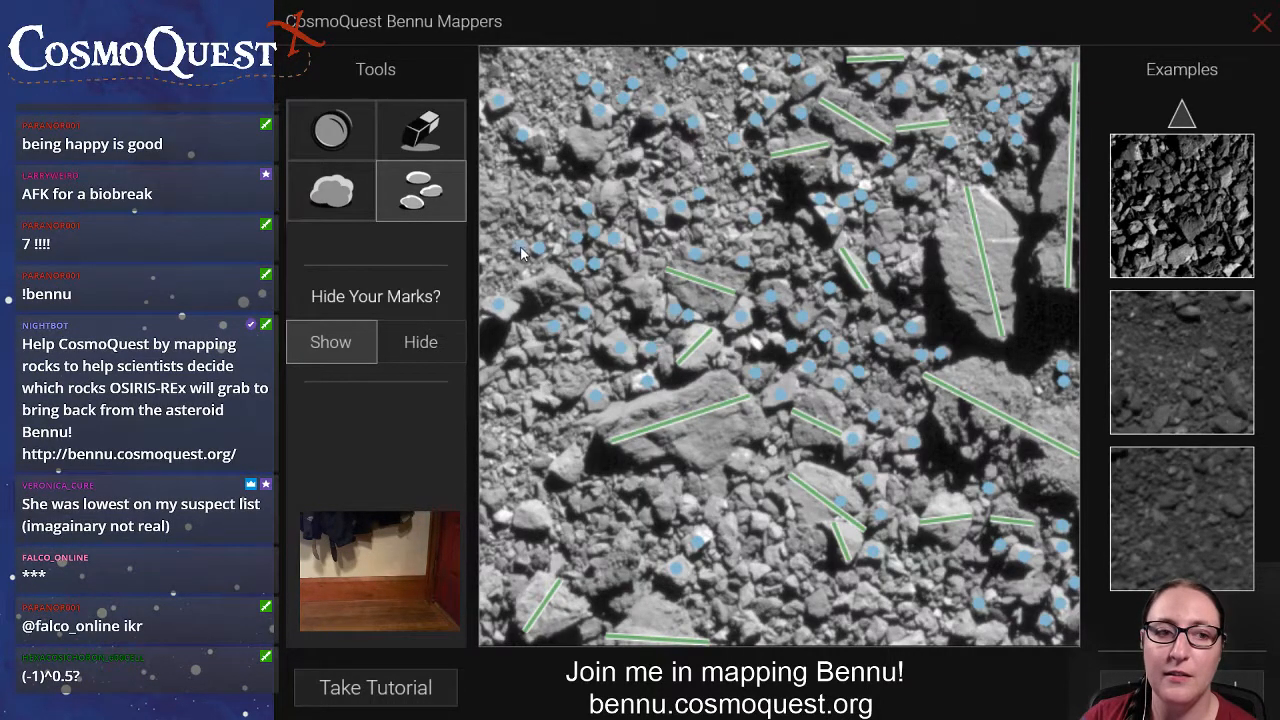
Draw a boulder line across the wide rock near the image's left edge and mark the small rock beyond its right end.
{"action": "left_click", "coordinate": [331, 190]}
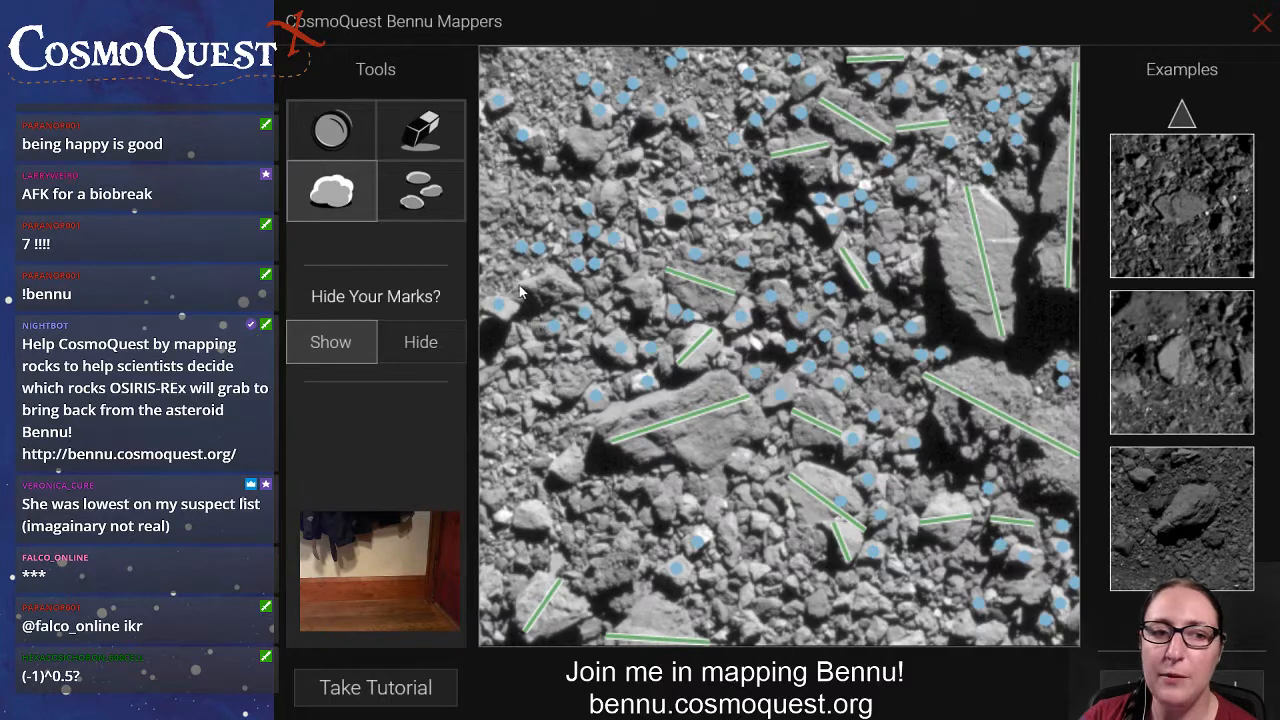
{"action": "left_click_drag", "start_coordinate": [520, 291], "coordinate": [578, 293]}
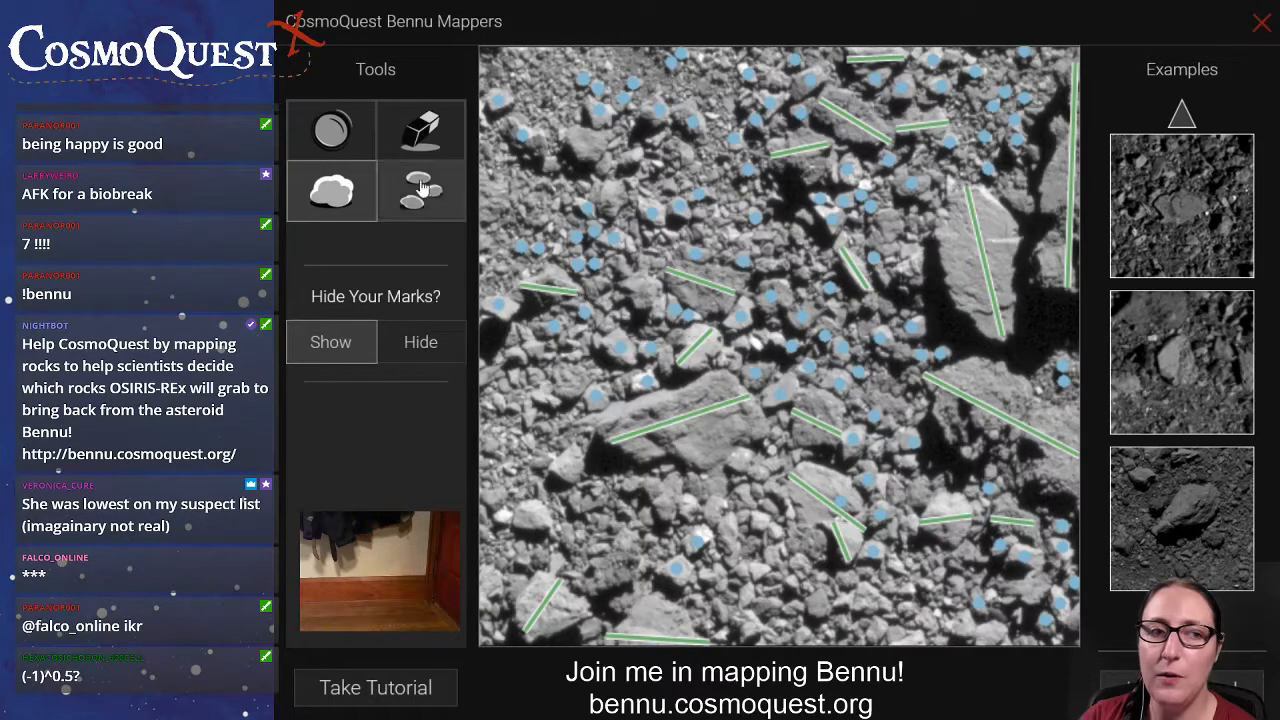
{"action": "left_click", "coordinate": [421, 190]}
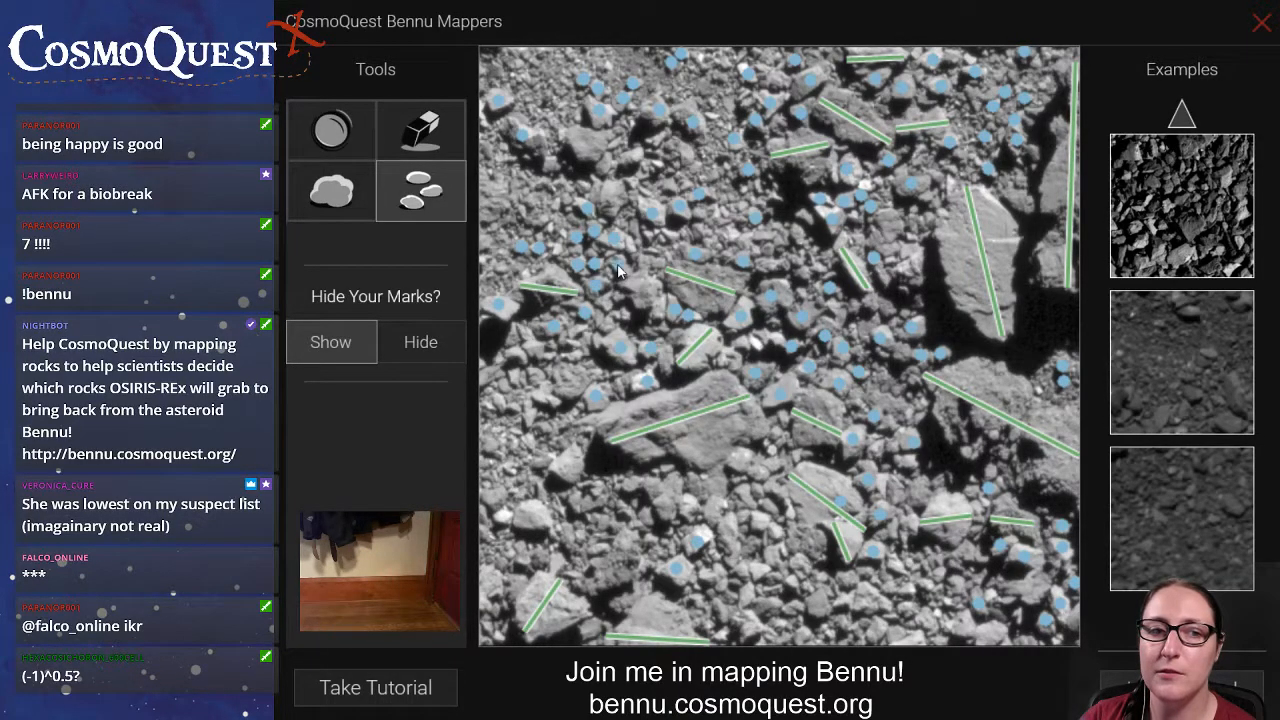
Draw boulder lines across three medium rocks in the image's left half, from the centre-left down to the bright rock above the lower-left boulder.
{"action": "left_click", "coordinate": [357, 185]}
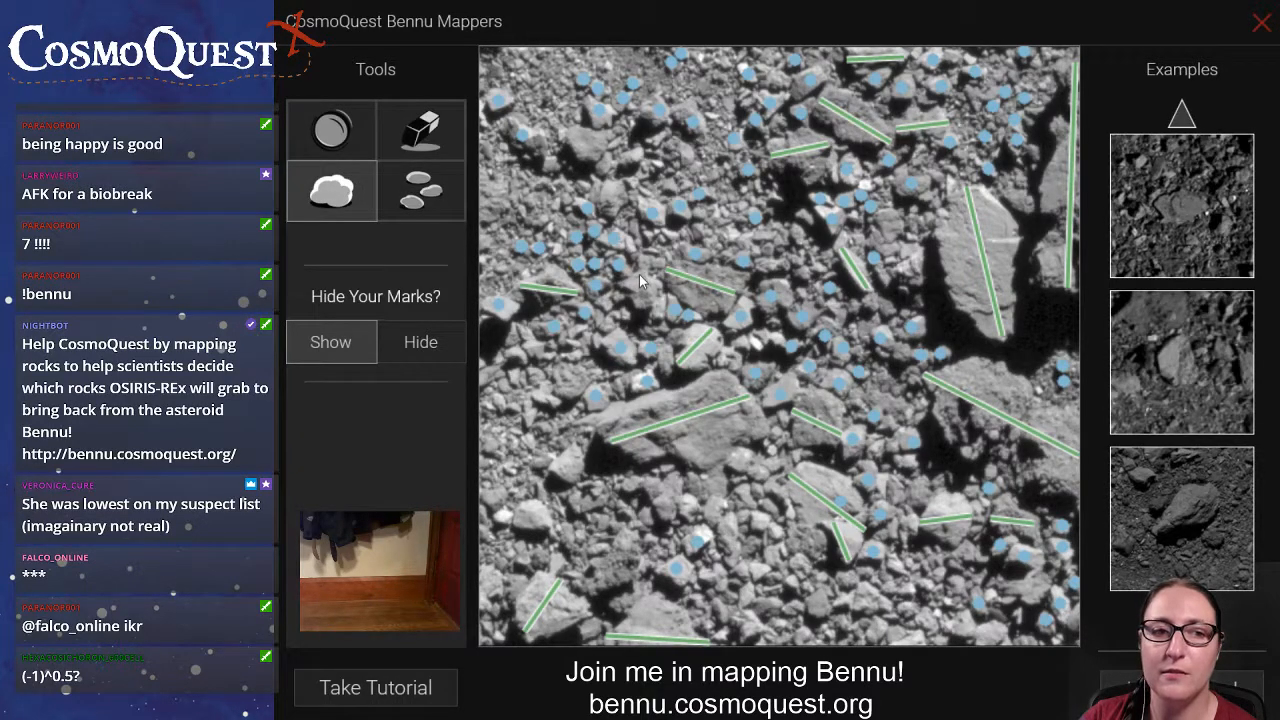
{"action": "left_click_drag", "start_coordinate": [640, 273], "coordinate": [647, 306]}
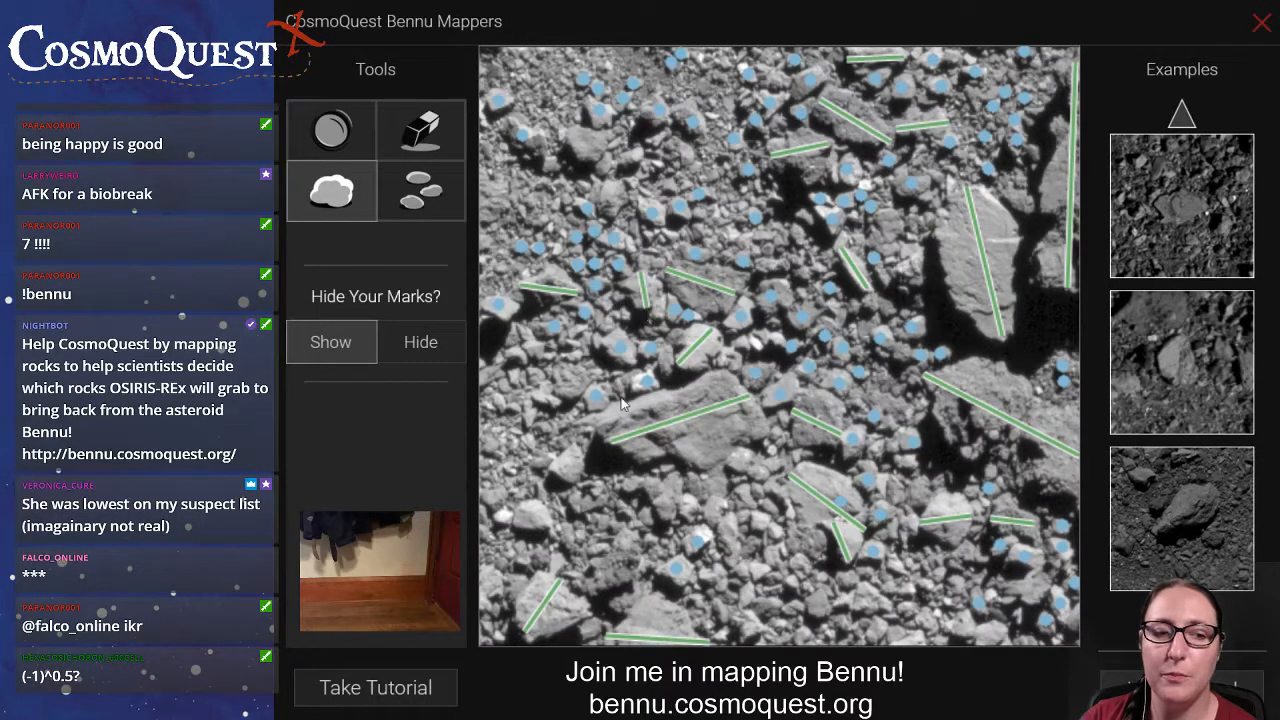
{"action": "left_click_drag", "start_coordinate": [562, 478], "coordinate": [580, 449]}
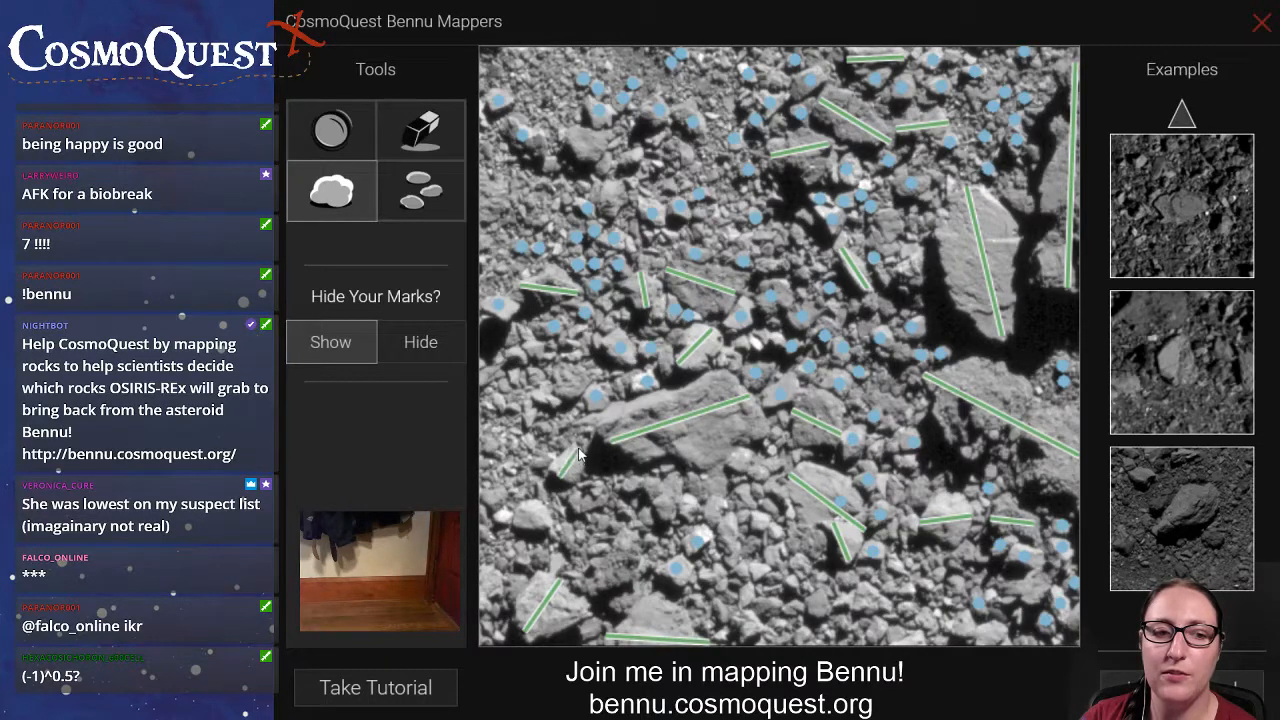
{"action": "left_click_drag", "start_coordinate": [548, 527], "coordinate": [517, 510]}
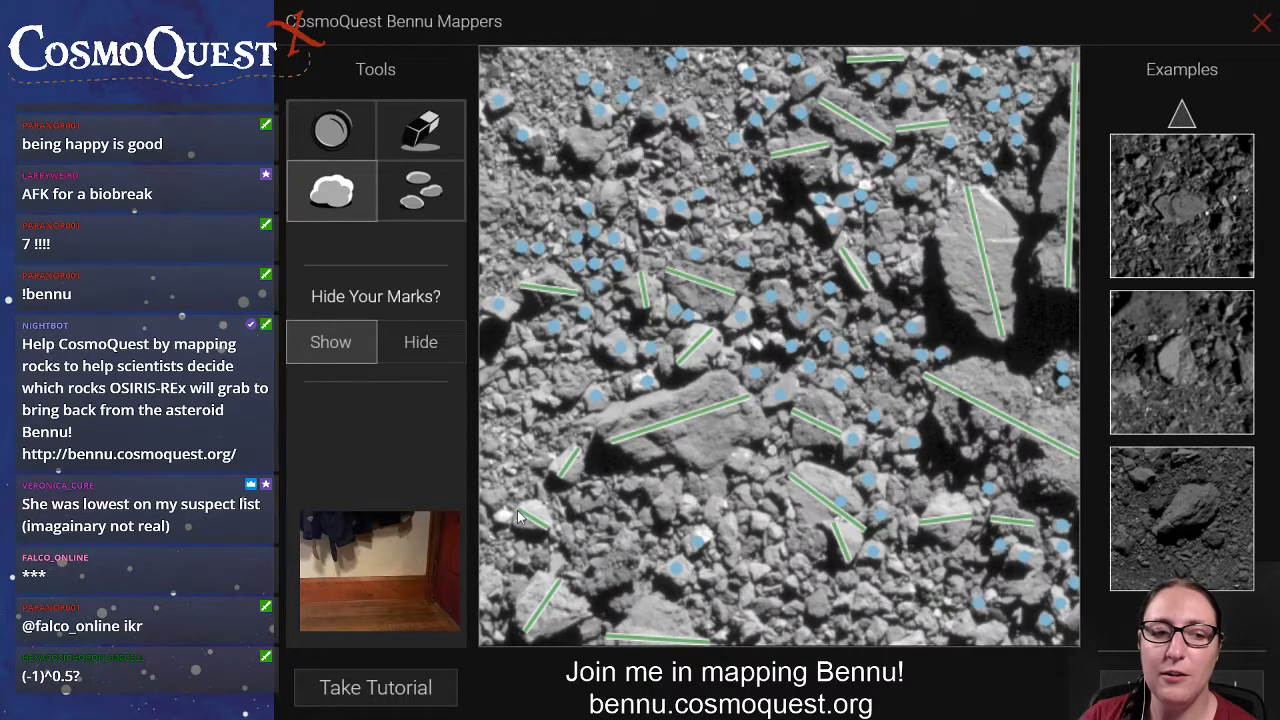
Mark the small rocks across the lower part of the image, including those just above the long lined boulder below the centre.
{"action": "left_click", "coordinate": [424, 196]}
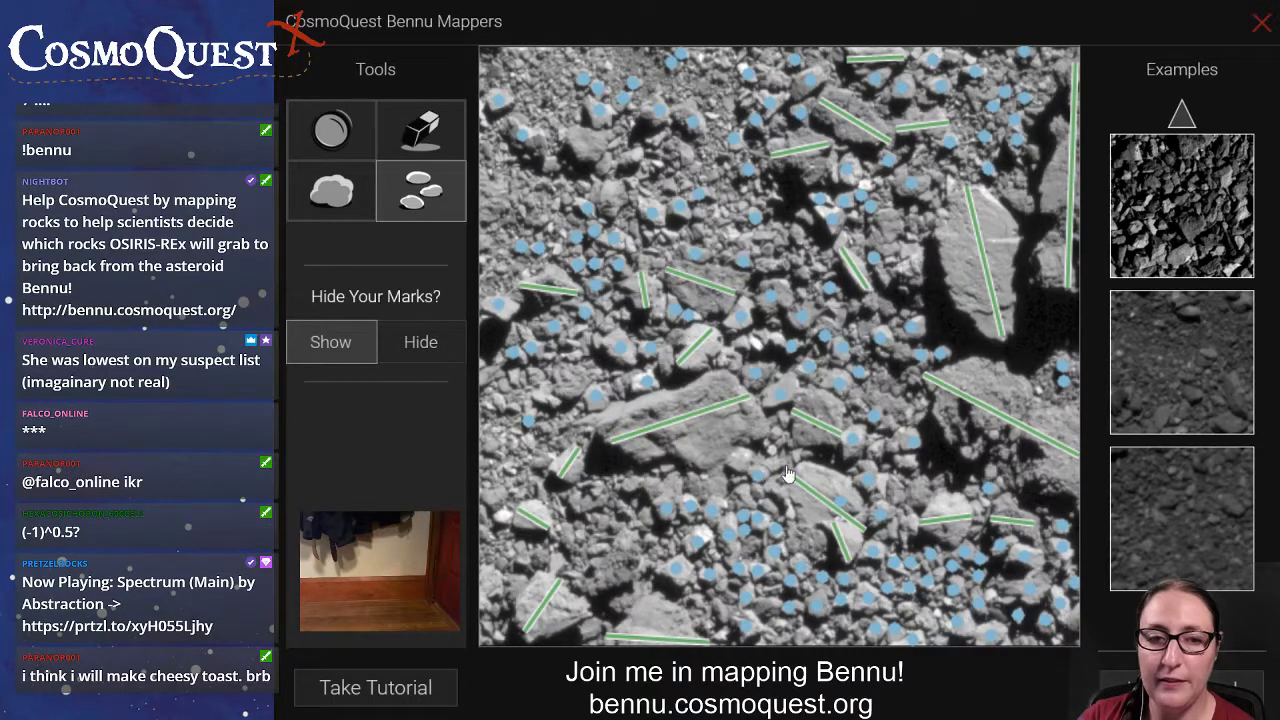
{"action": "mouse_move", "coordinate": [872, 533]}
{"action": "left_mouse_down"}
{"action": "mouse_move", "coordinate": [740, 500]}
{"action": "mouse_move", "coordinate": [582, 509]}
{"action": "left_mouse_up"}
{"action": "left_click", "coordinate": [582, 503]}
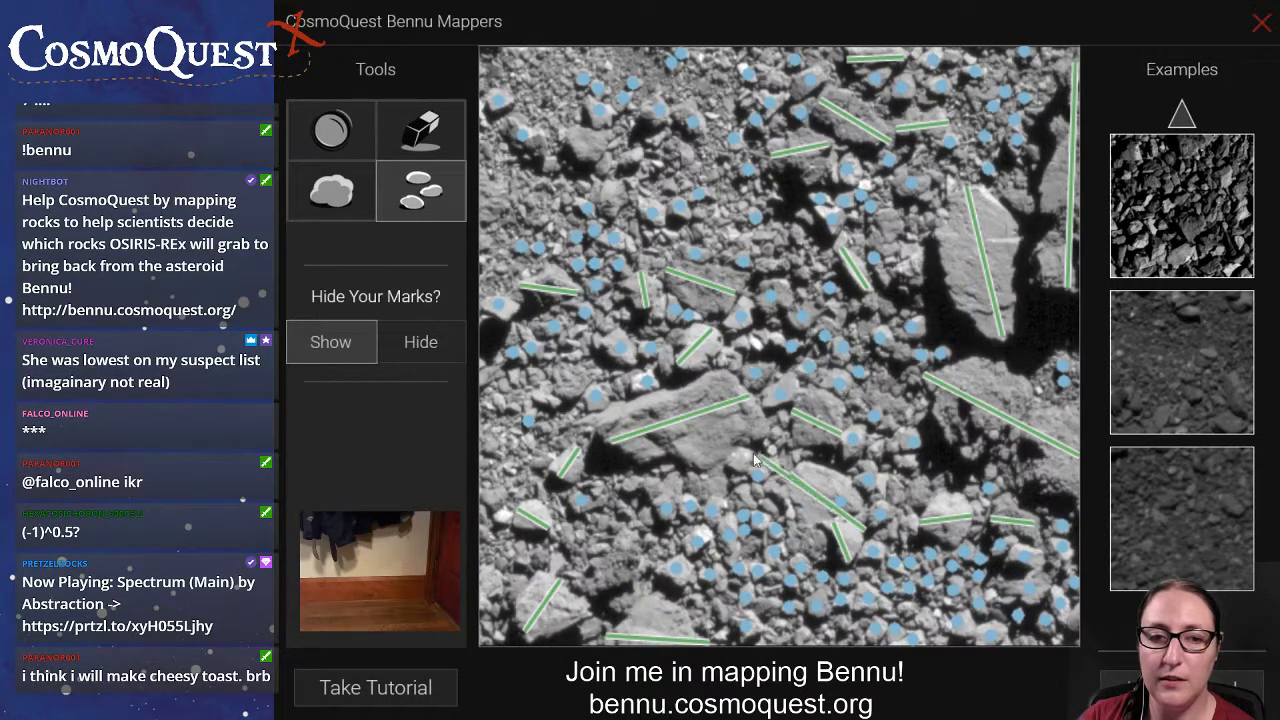
{"action": "left_click", "coordinate": [767, 455]}
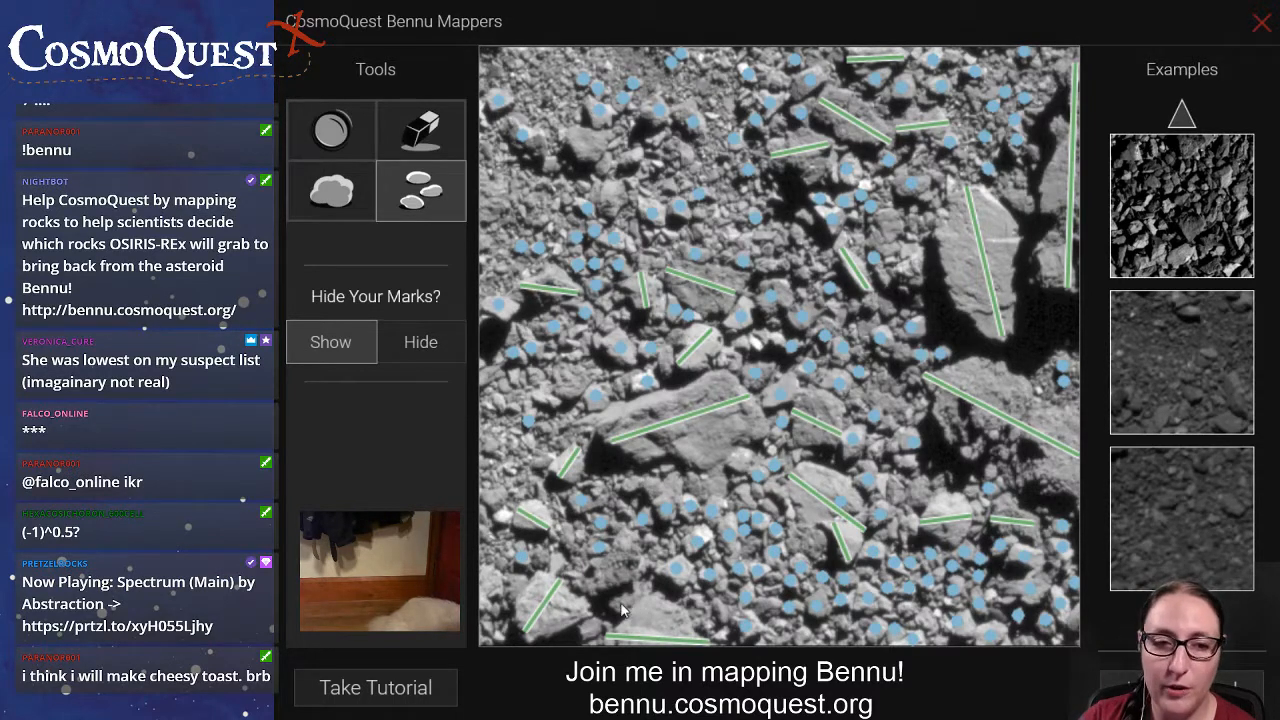
Draw boulder lines across the flat rock near the lower-left boulder and the dark upper-left rock, marking small rocks on the left side.
{"action": "left_click", "coordinate": [360, 210]}
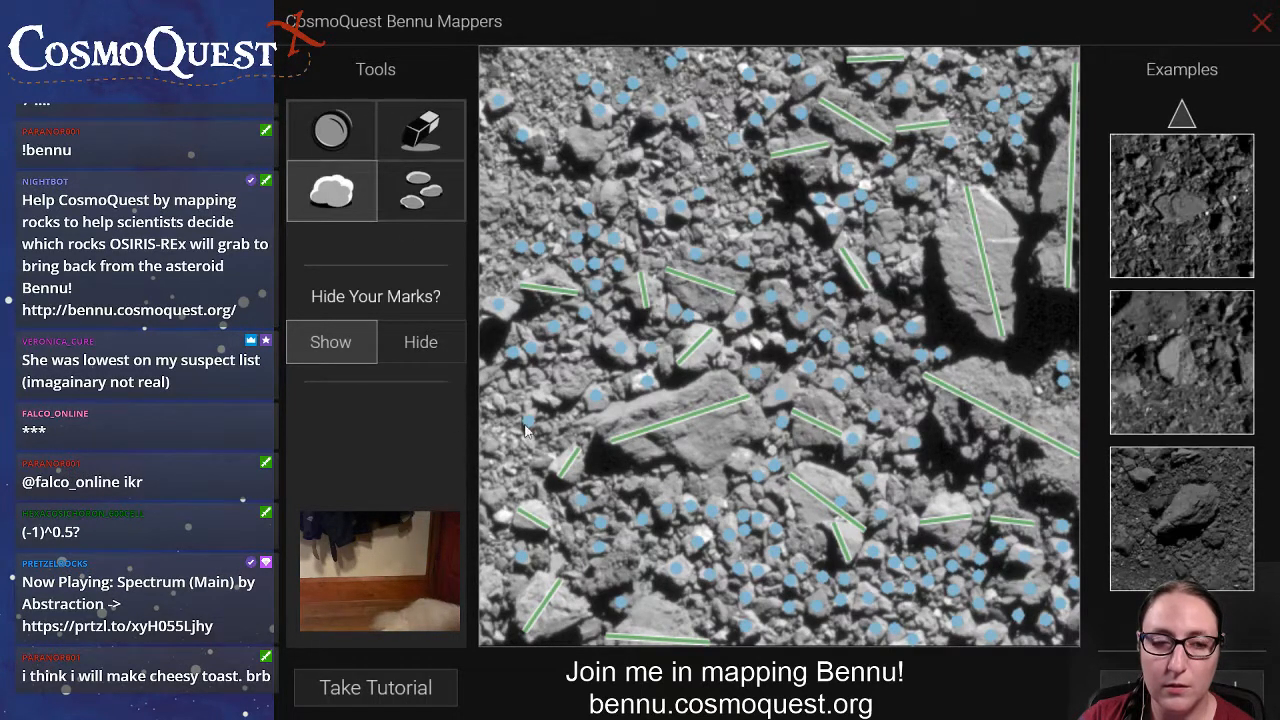
{"action": "left_click_drag", "start_coordinate": [576, 586], "coordinate": [633, 570]}
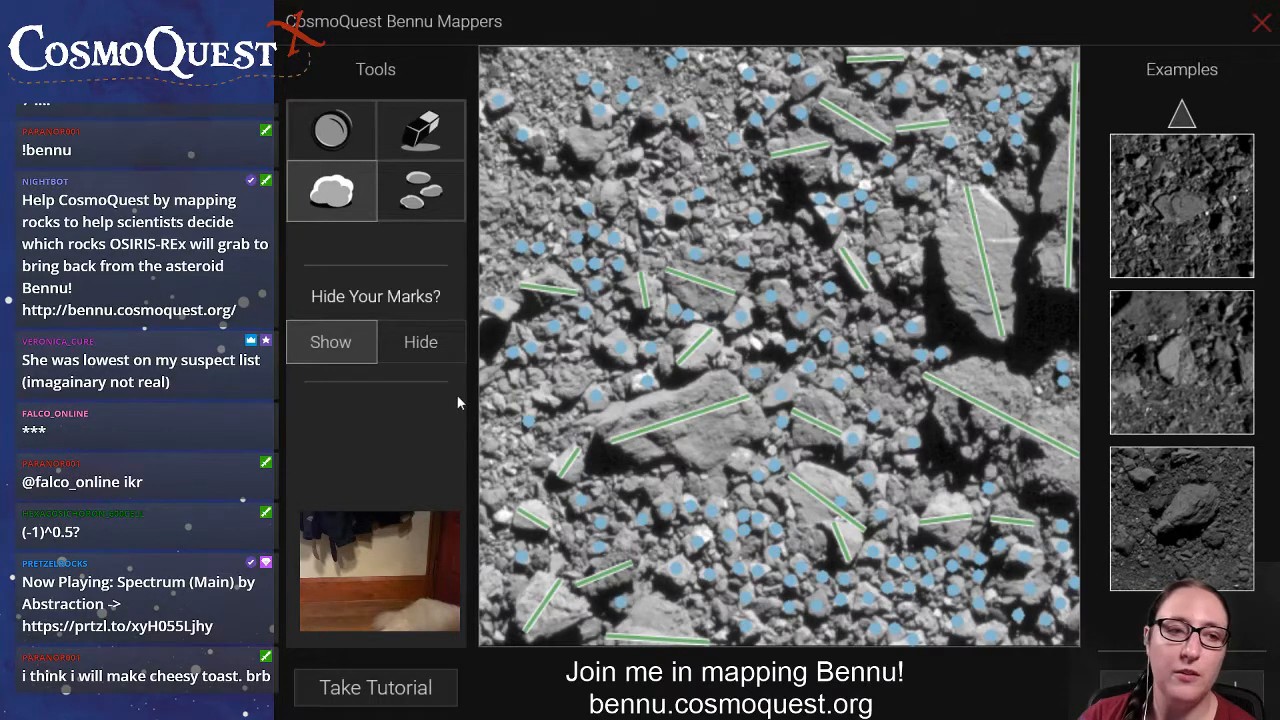
{"action": "left_click", "coordinate": [437, 215]}
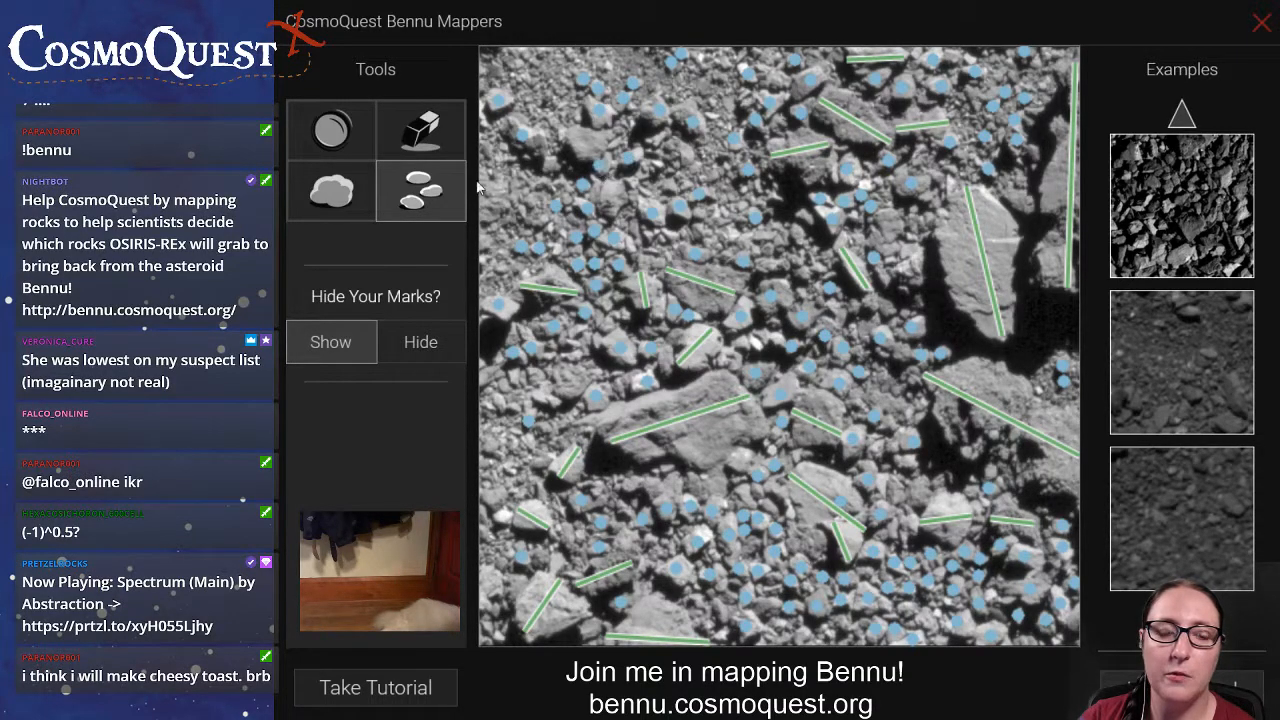
{"action": "left_click", "coordinate": [331, 190]}
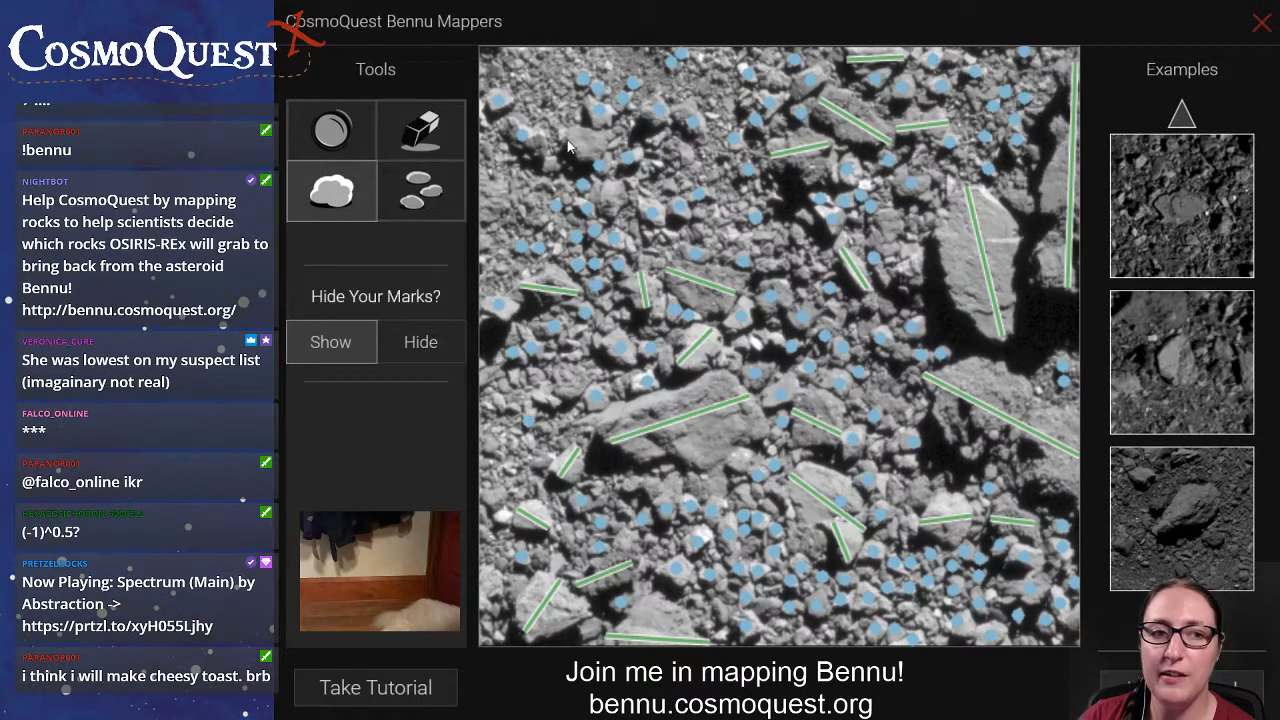
{"action": "left_click", "coordinate": [410, 205]}
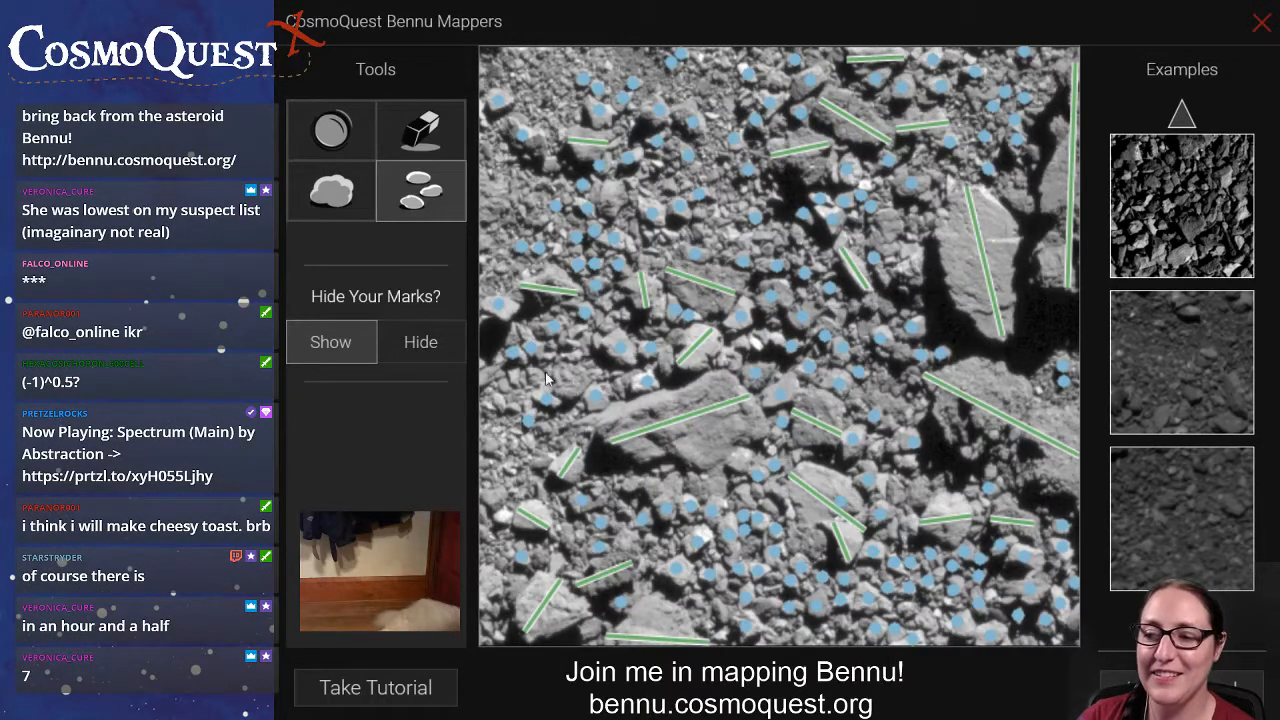
Draw boulder lines across the rock above-left of the large lined slab and the rock beside the big bright slab, marking nearby small rocks.
{"action": "left_click", "coordinate": [331, 192]}
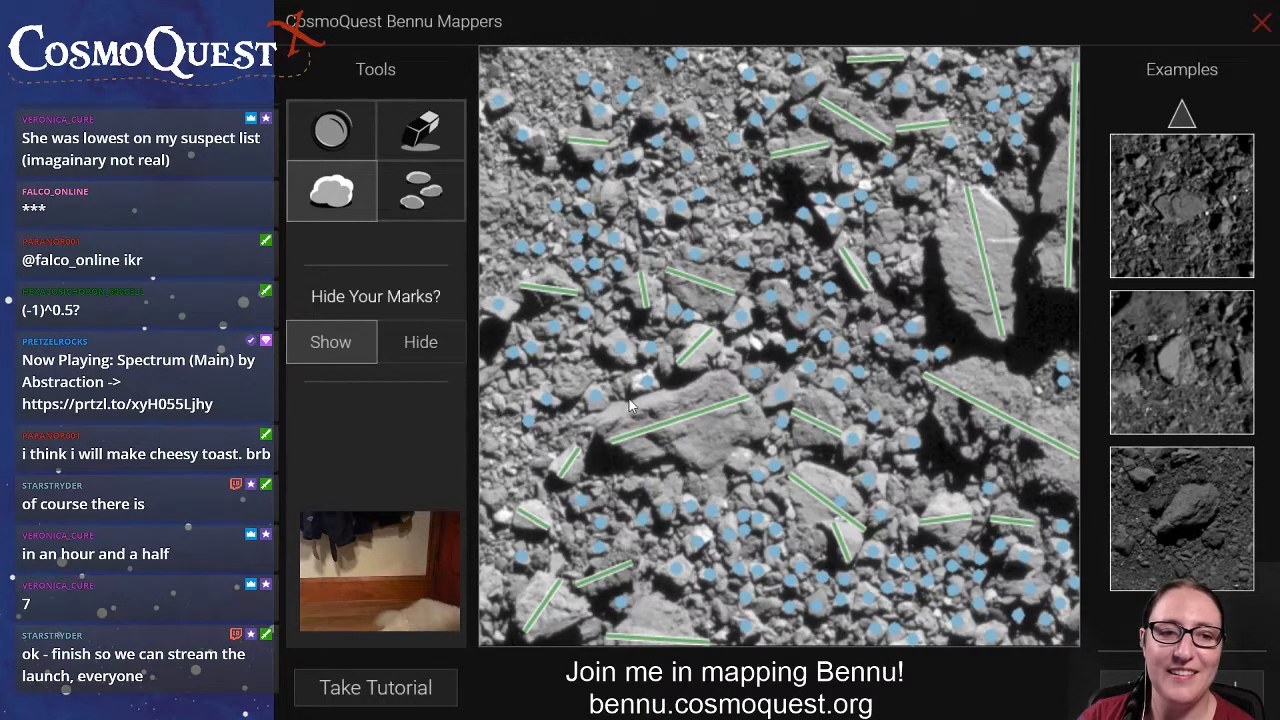
{"action": "left_click_drag", "start_coordinate": [561, 368], "coordinate": [580, 398]}
{"action": "left_click", "coordinate": [416, 198]}
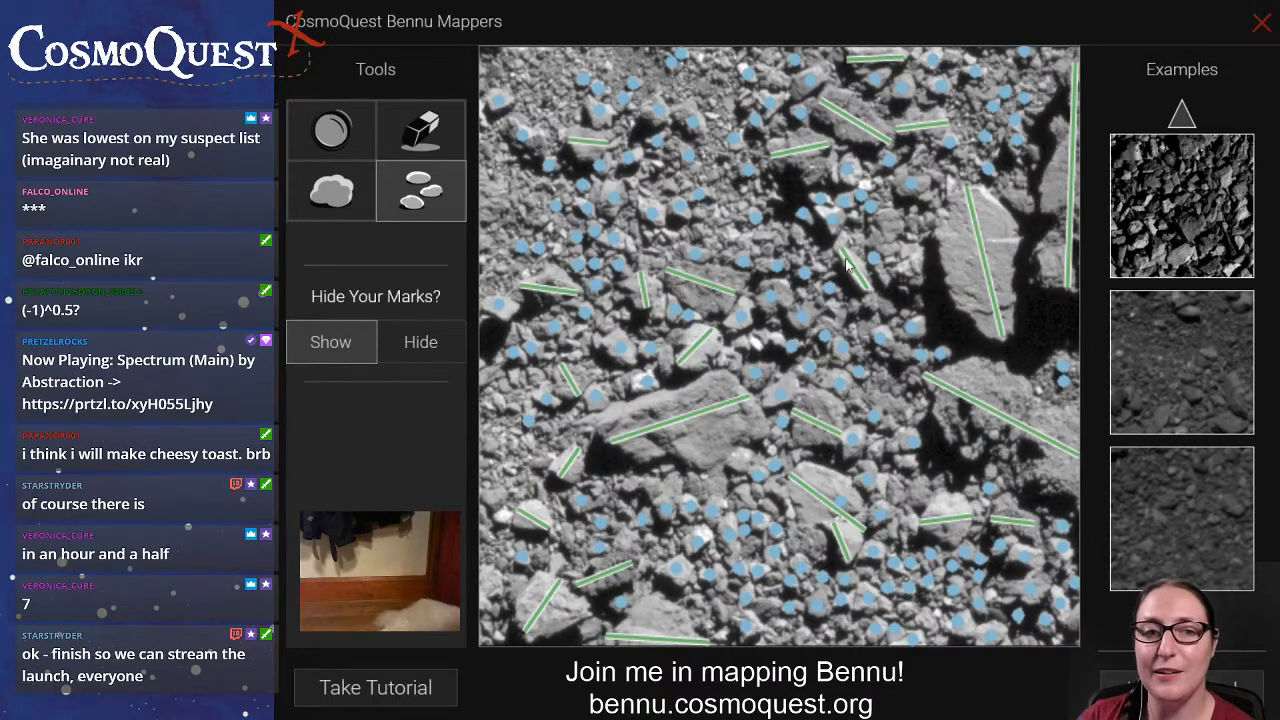
{"action": "left_click", "coordinate": [318, 198]}
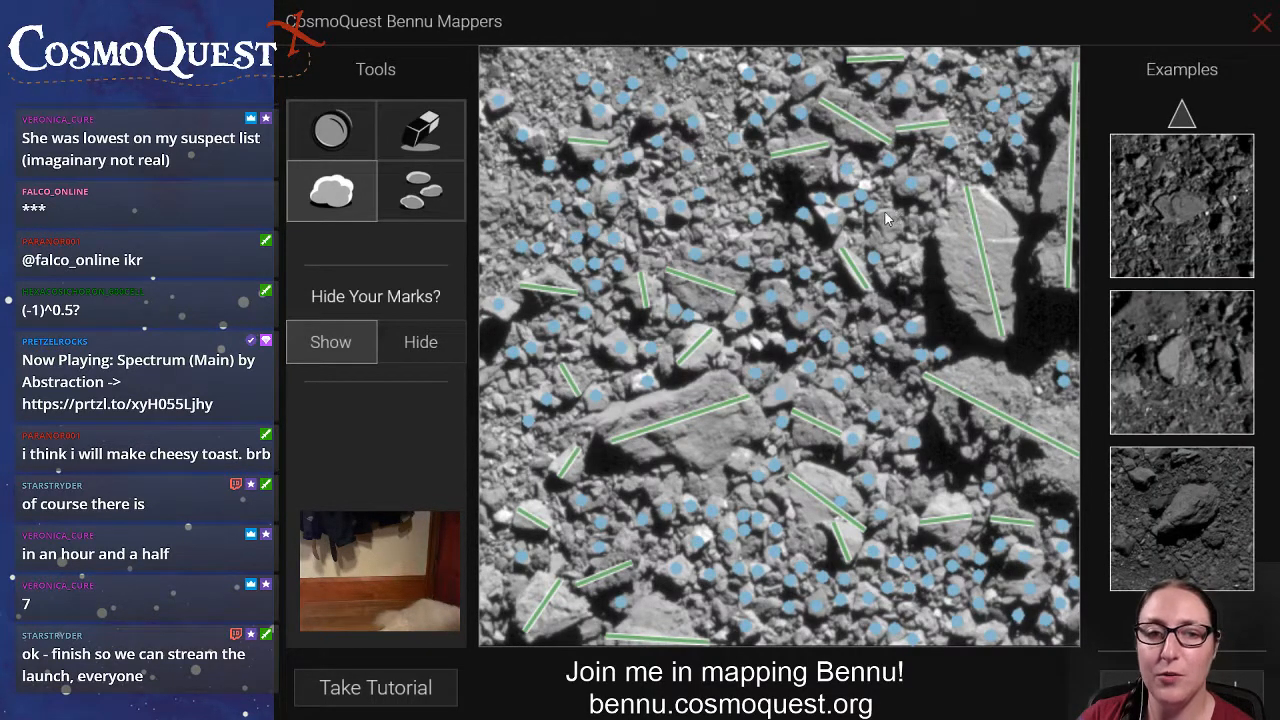
{"action": "left_click_drag", "start_coordinate": [886, 218], "coordinate": [922, 288]}
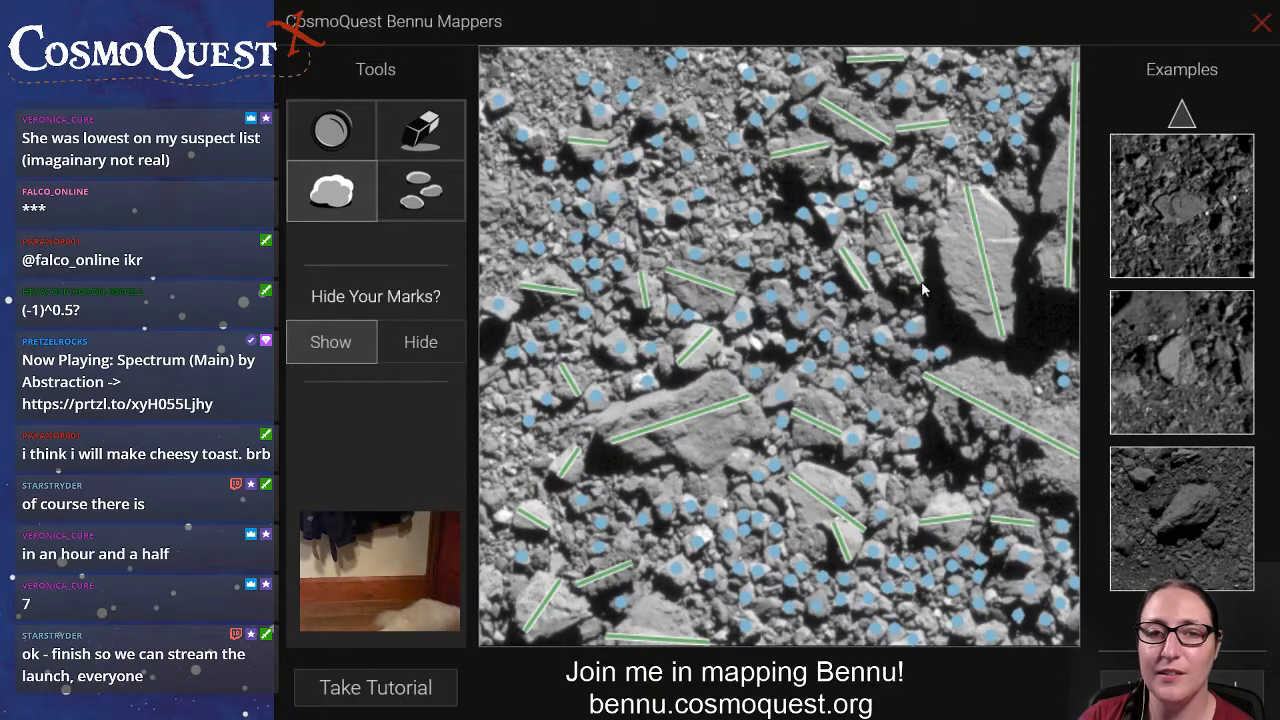
Mark the remaining small rocks along the left-middle area and just left of the wide rock below the bright slab.
{"action": "left_click", "coordinate": [416, 196]}
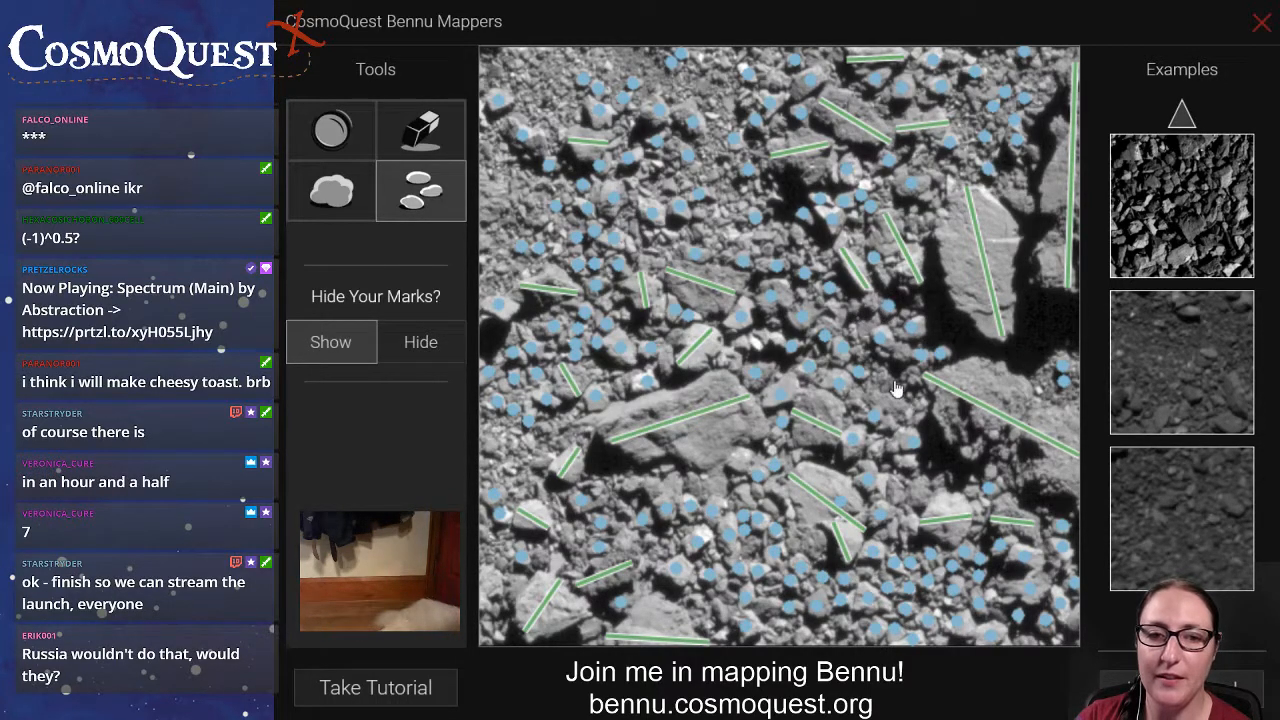
{"action": "left_click_drag", "start_coordinate": [903, 379], "coordinate": [881, 379]}
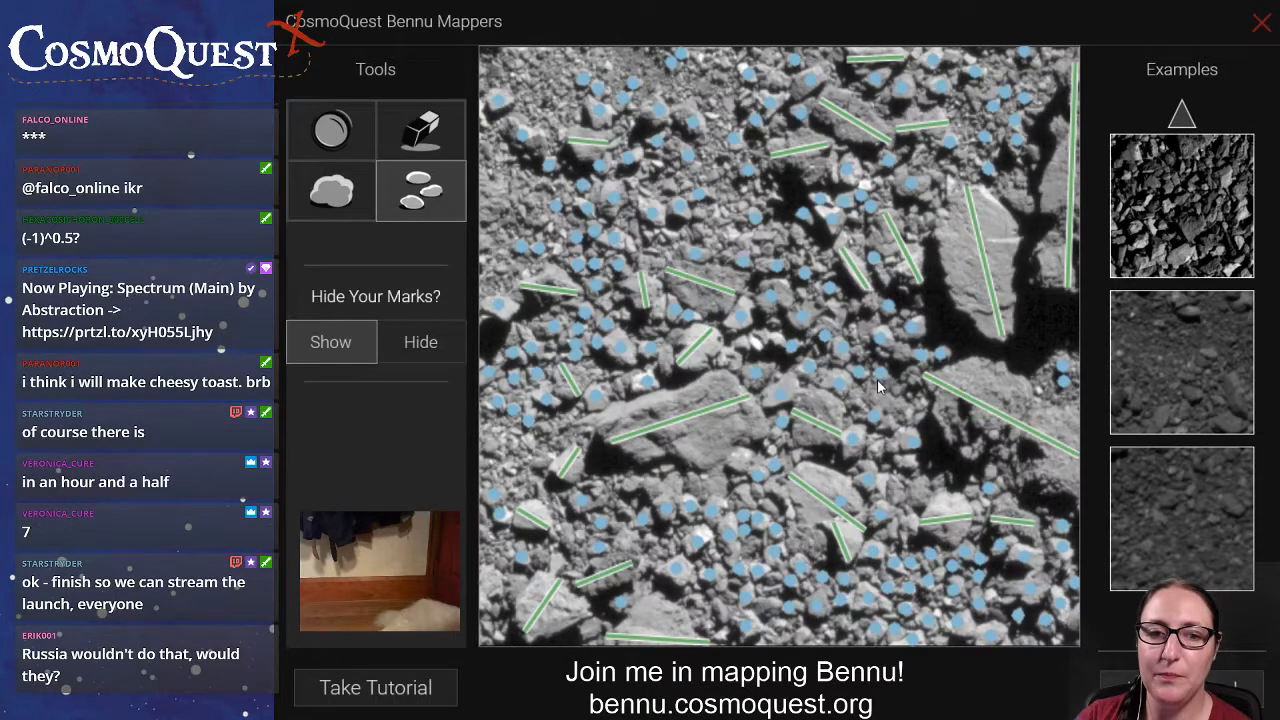
{"action": "left_click", "coordinate": [893, 377]}
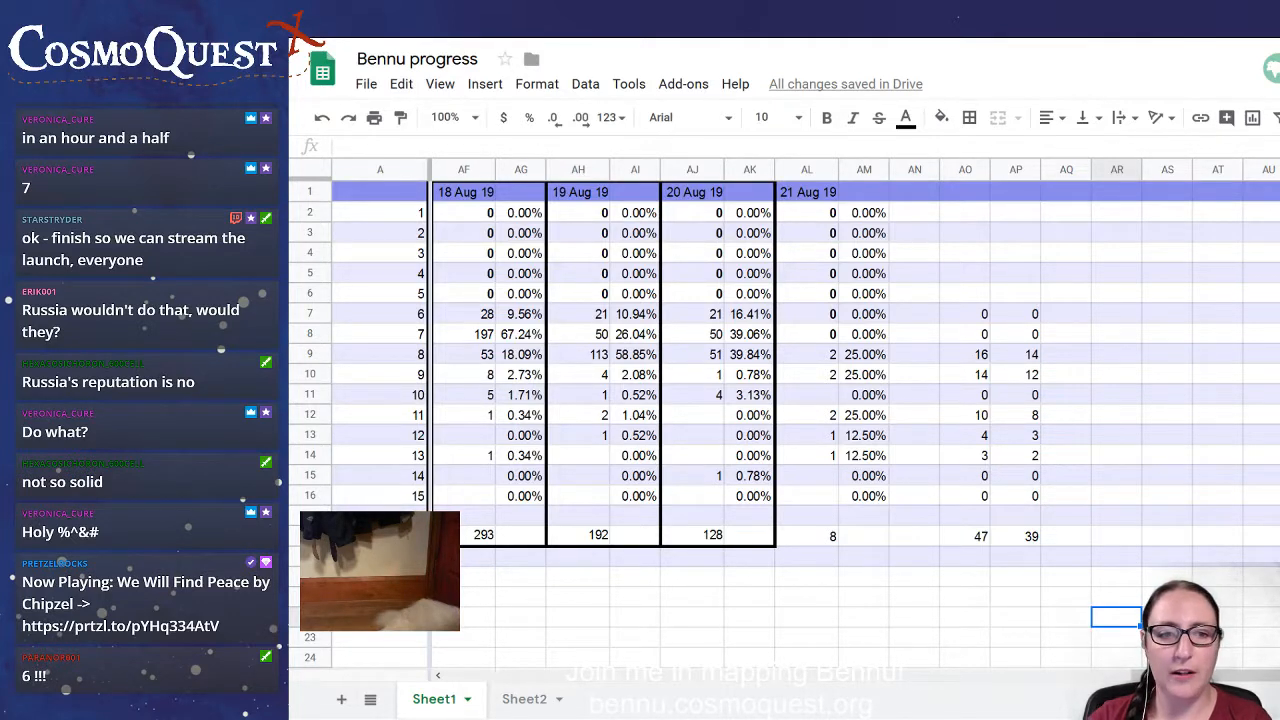
Set the 21 Aug 19 counts for 8 and 9 to 1 each in the Bennu progress spreadsheet.
{"action": "left_click", "coordinate": [829, 354]}
{"action": "type", "text": "1"}
{"action": "key", "text": "Return"}
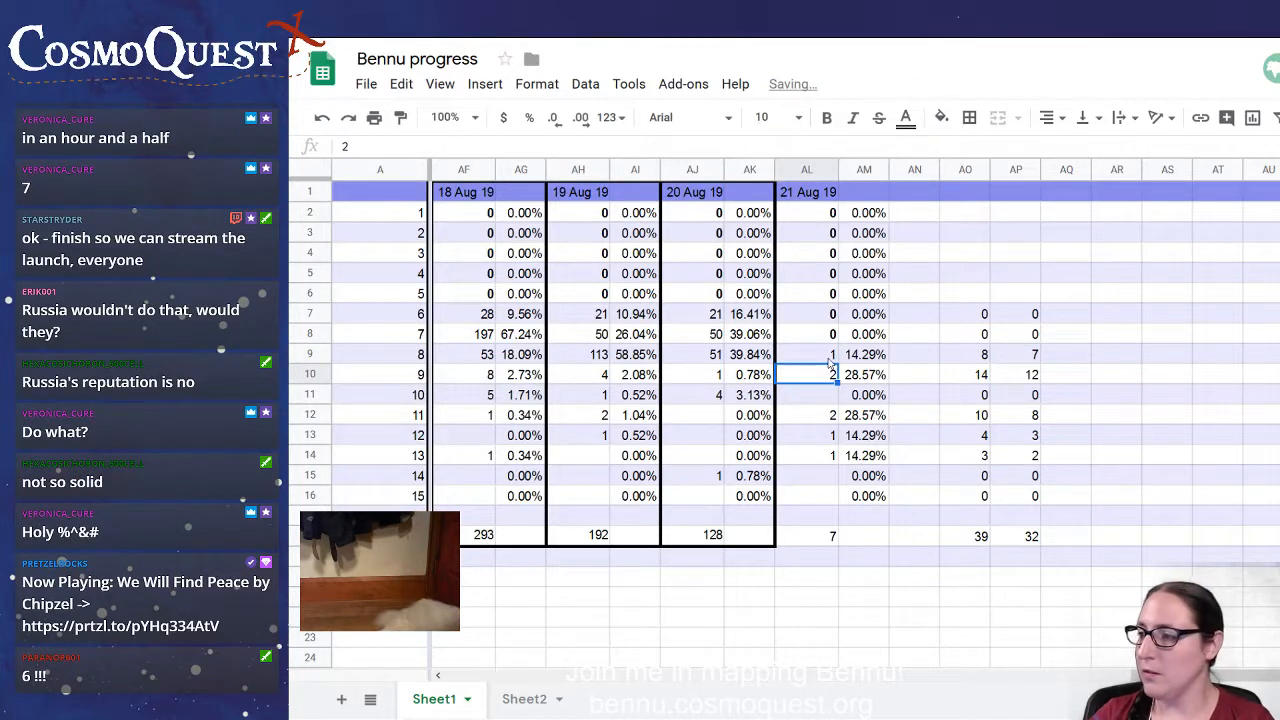
{"action": "type", "text": "1"}
{"action": "key", "text": "Return"}
{"action": "key", "text": "Down"}
{"action": "key", "text": "Down"}
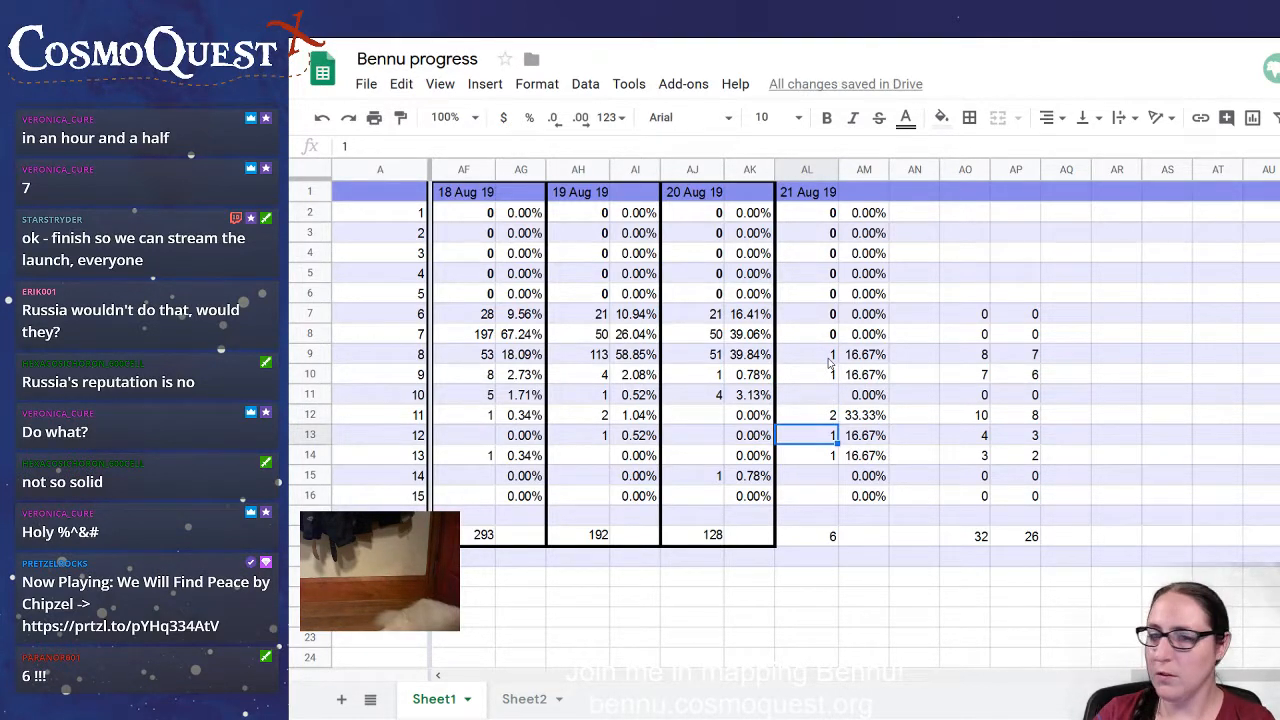
{"action": "key", "text": "Down"}
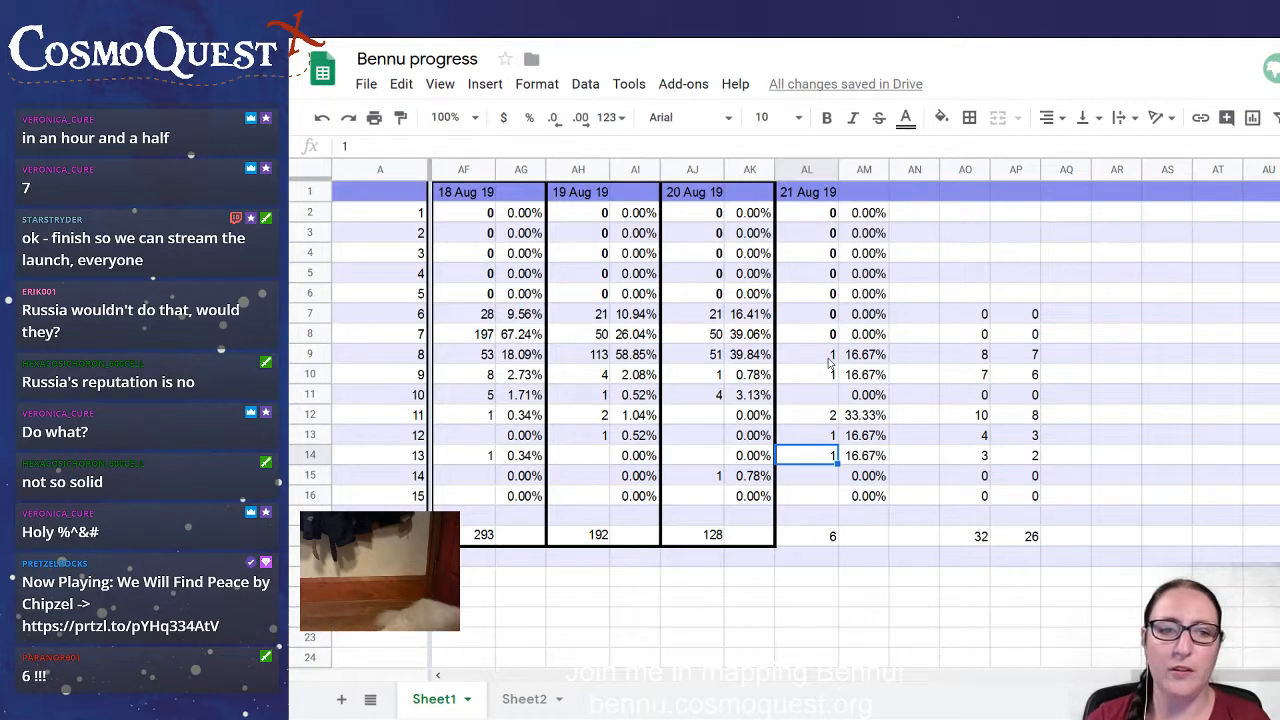
{"action": "left_click", "coordinate": [958, 576]}
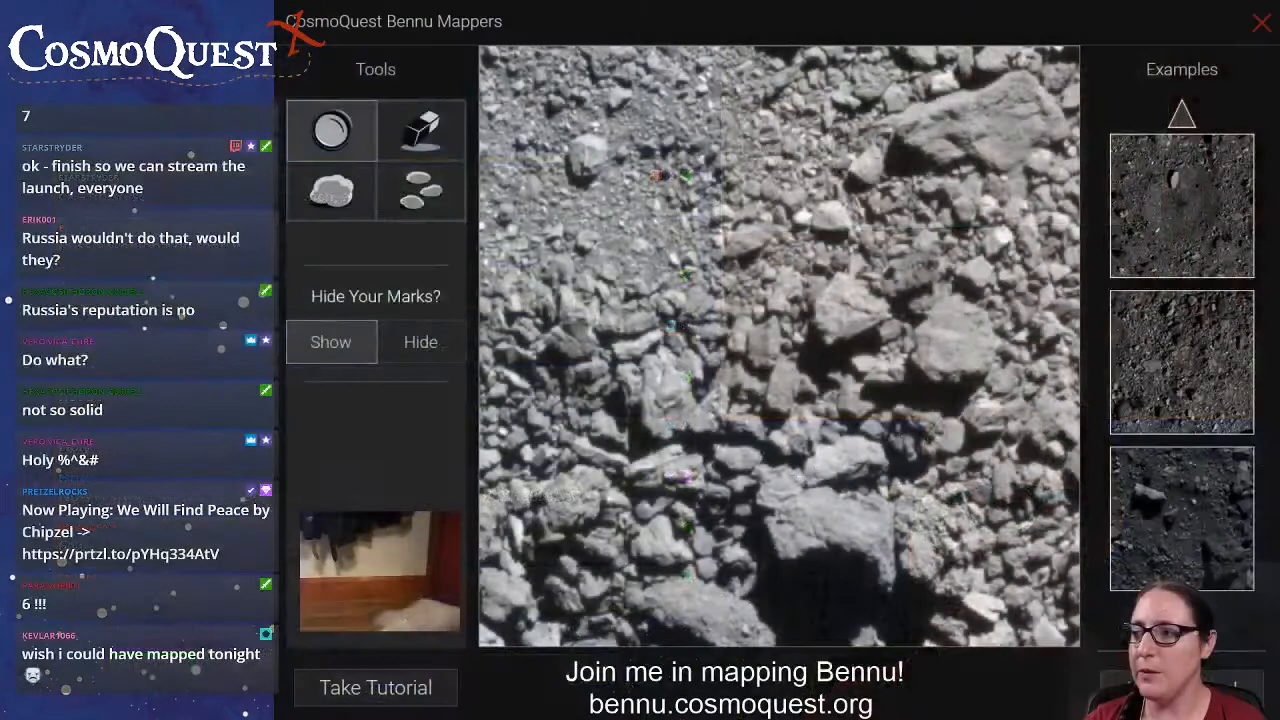
Activate the boulder marking tool for the newly loaded Bennu image.
{"action": "left_click", "coordinate": [331, 191]}
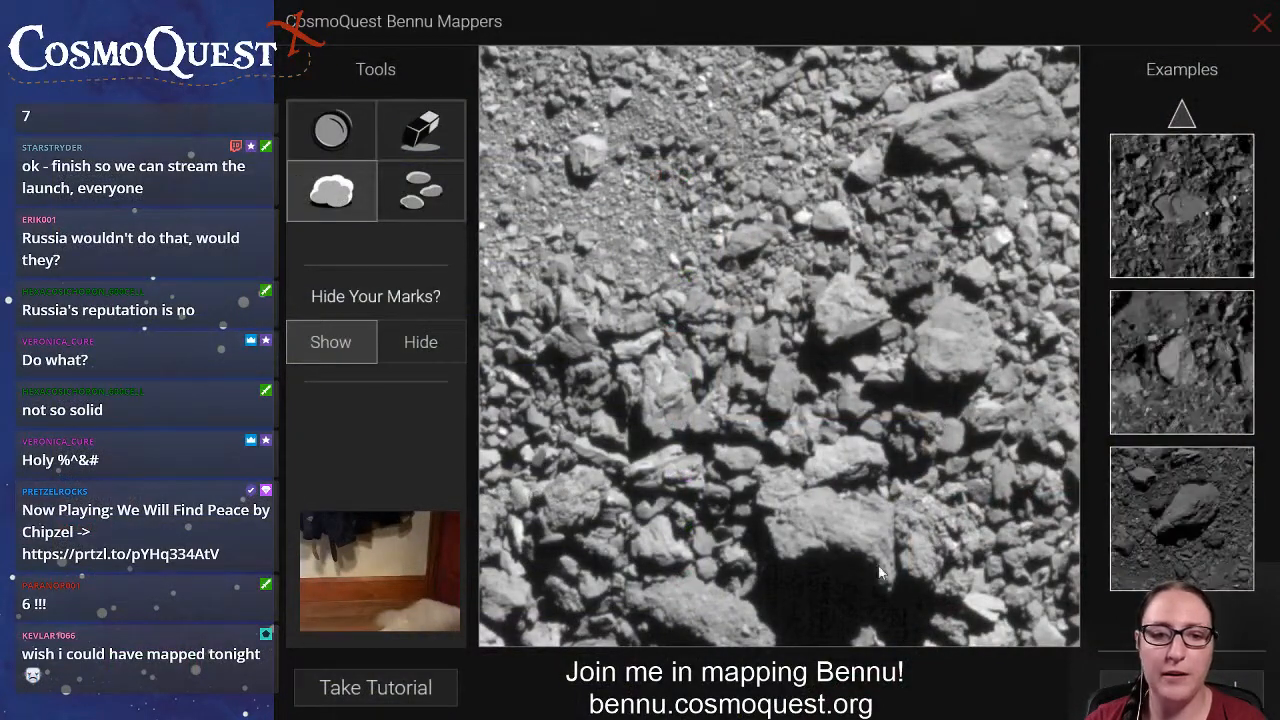
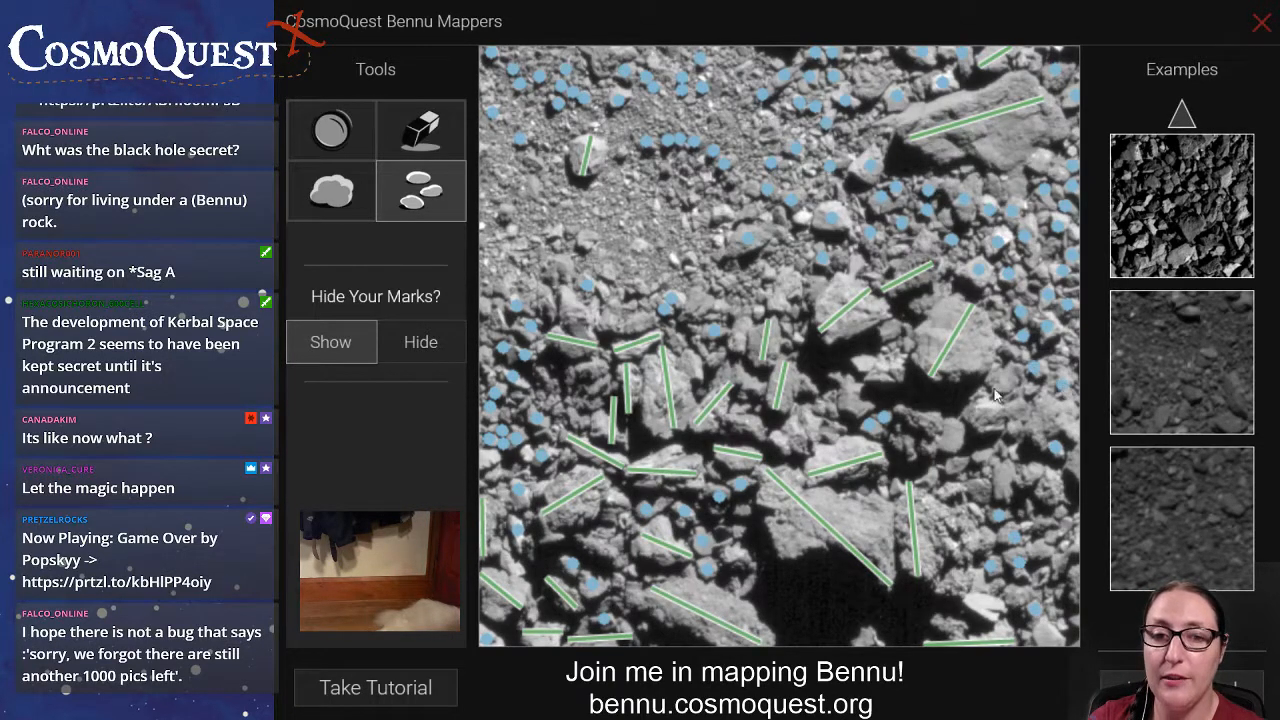
Mark a small rock above the bottom-right cluster and draw boulder lines across the bright bottom-right rock and two rocks above the large lined slab.
{"action": "left_click", "coordinate": [952, 464]}
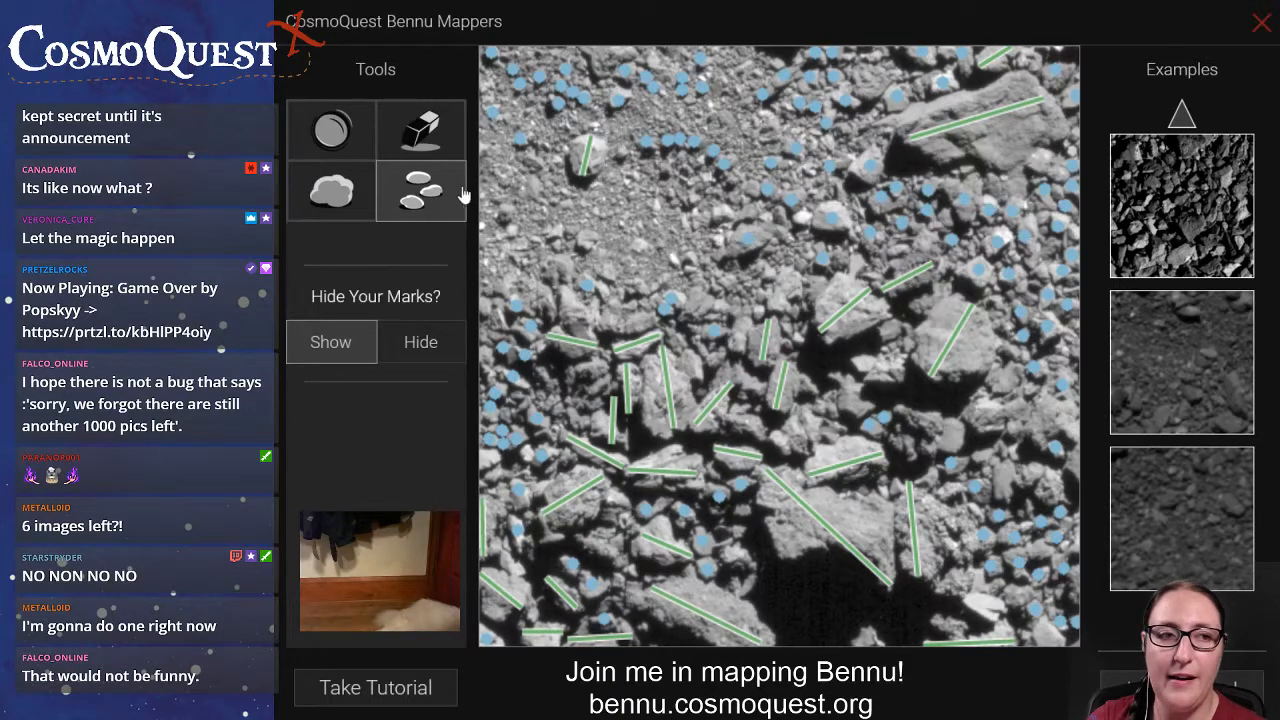
{"action": "left_click", "coordinate": [370, 193]}
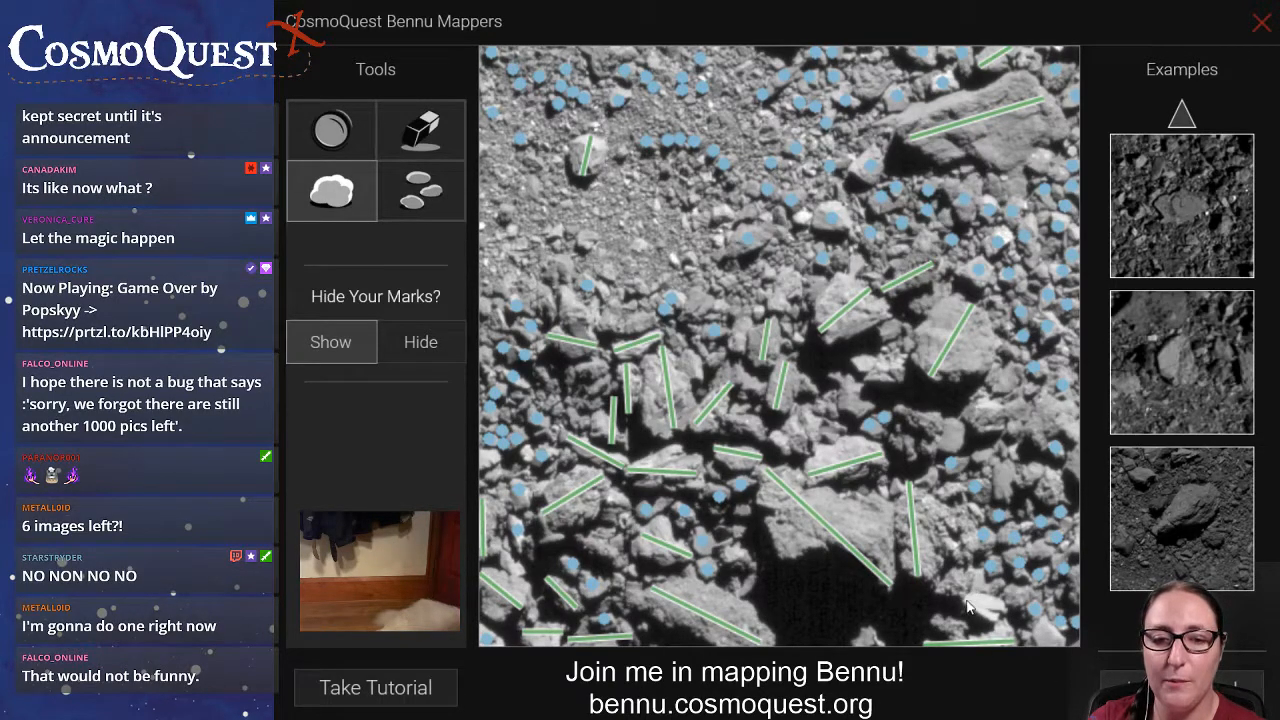
{"action": "left_click_drag", "start_coordinate": [965, 603], "coordinate": [1001, 614]}
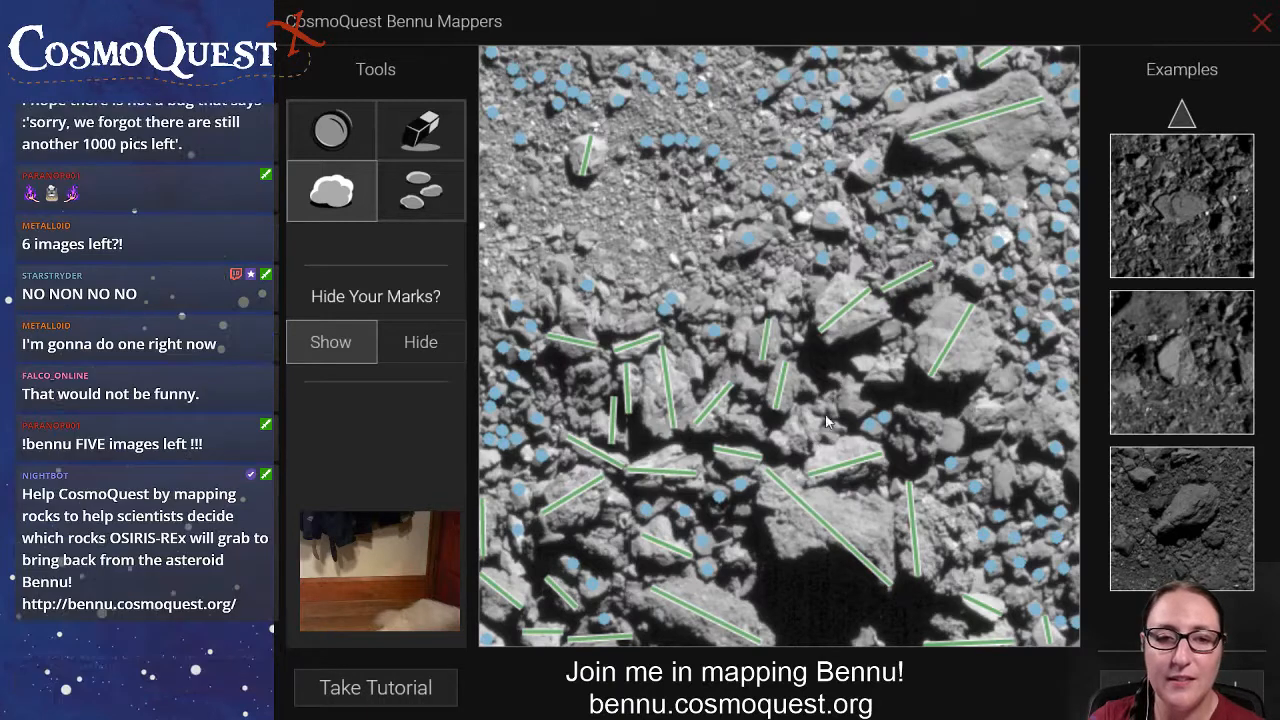
{"action": "left_click_drag", "start_coordinate": [846, 377], "coordinate": [860, 414]}
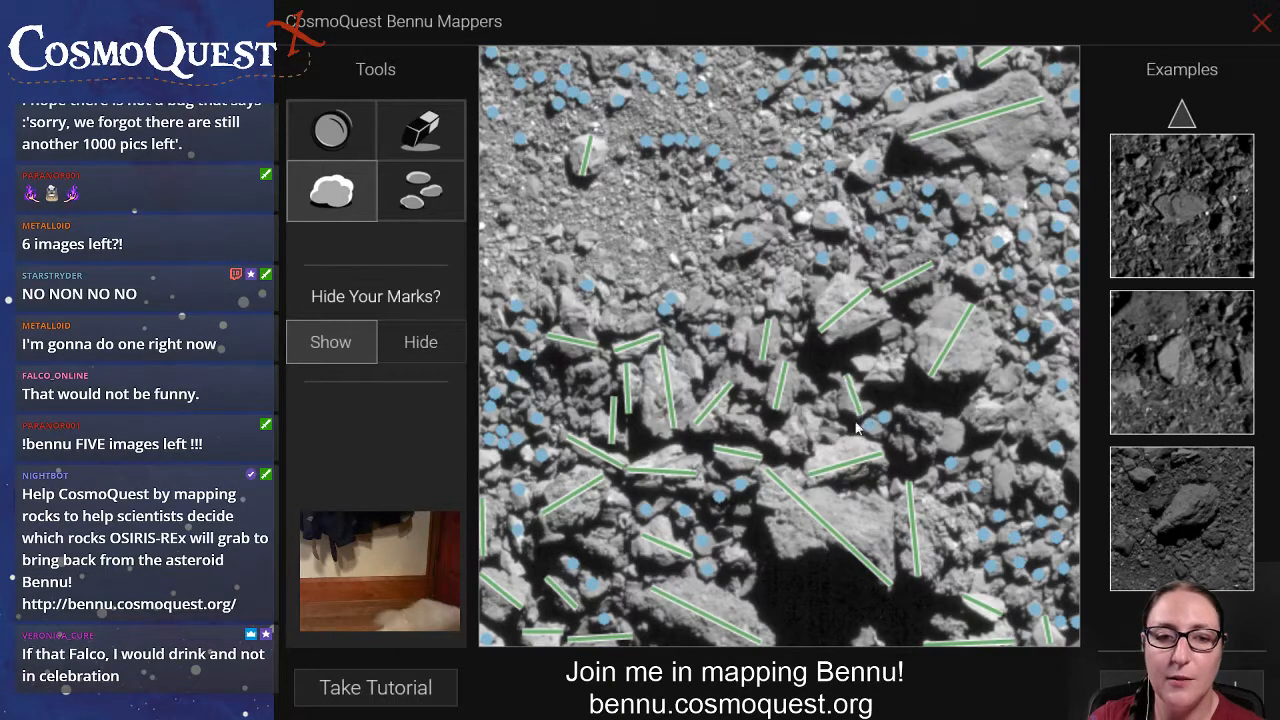
{"action": "left_click_drag", "start_coordinate": [775, 438], "coordinate": [820, 421]}
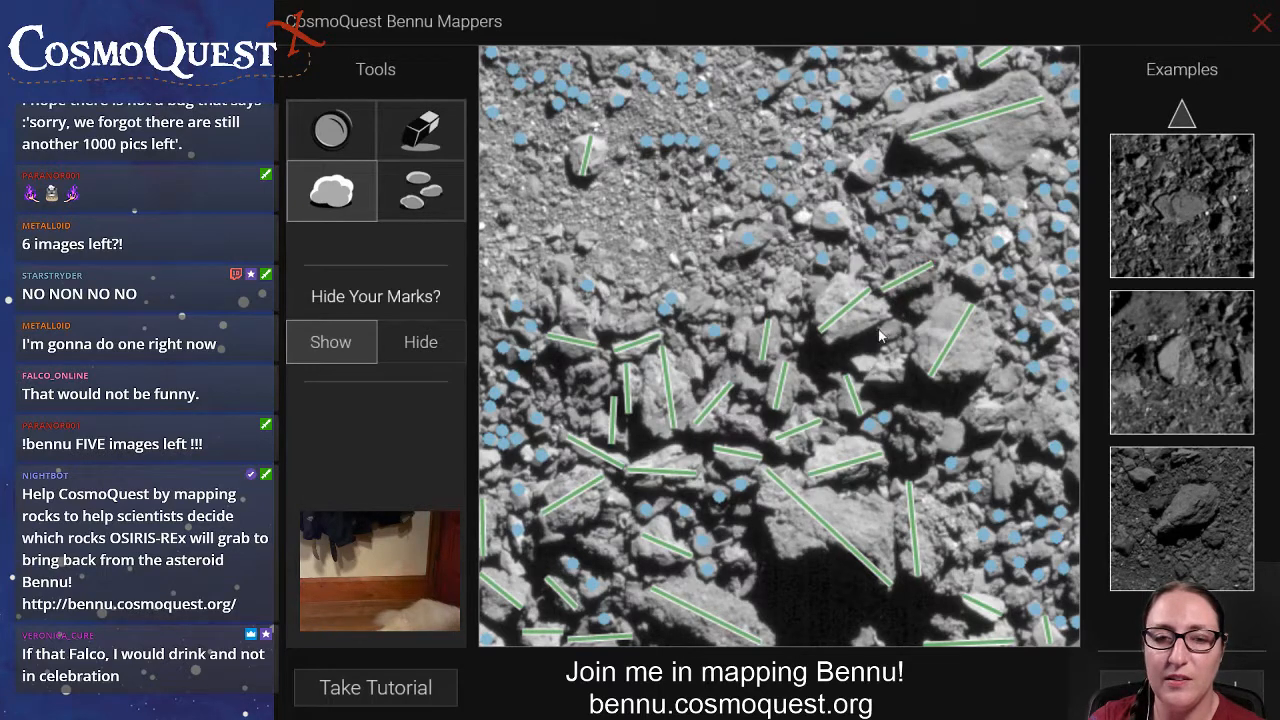
Mark the small rock between the two large boulders right of centre and draw a boulder line across the bright rock just below it.
{"action": "left_click", "coordinate": [436, 216]}
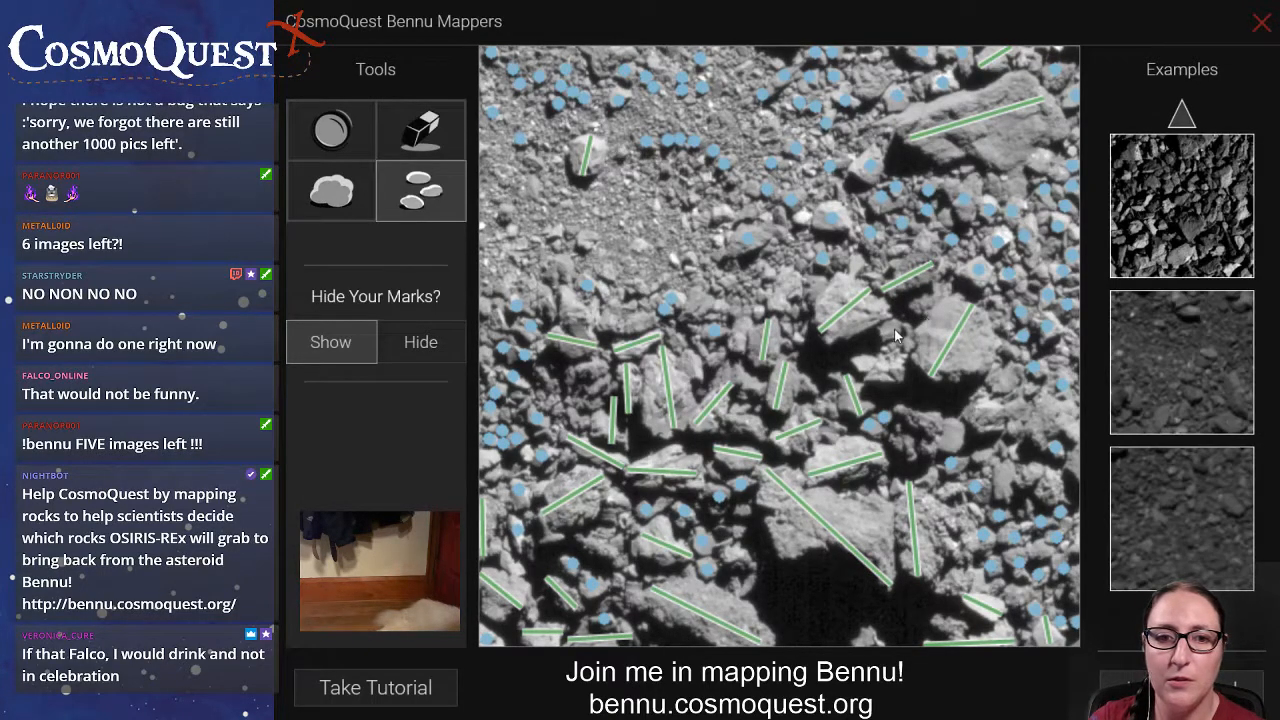
{"action": "left_click", "coordinate": [331, 190]}
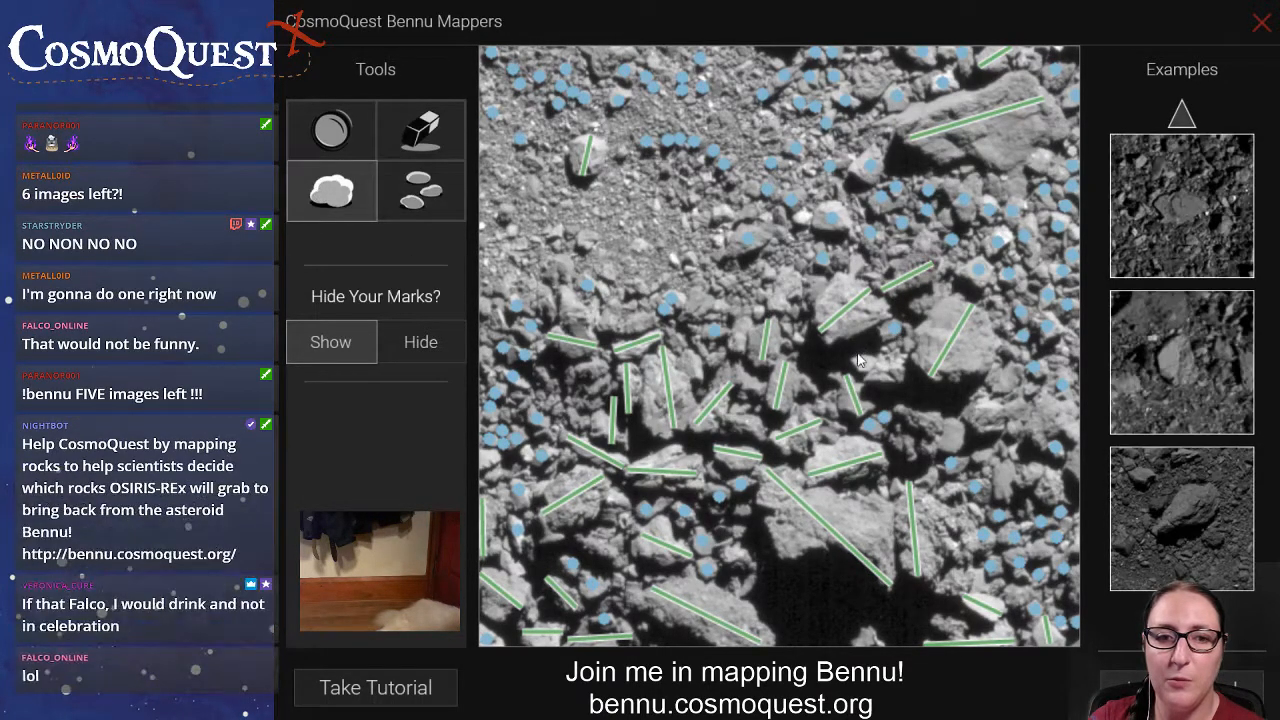
{"action": "left_click_drag", "start_coordinate": [850, 356], "coordinate": [905, 369]}
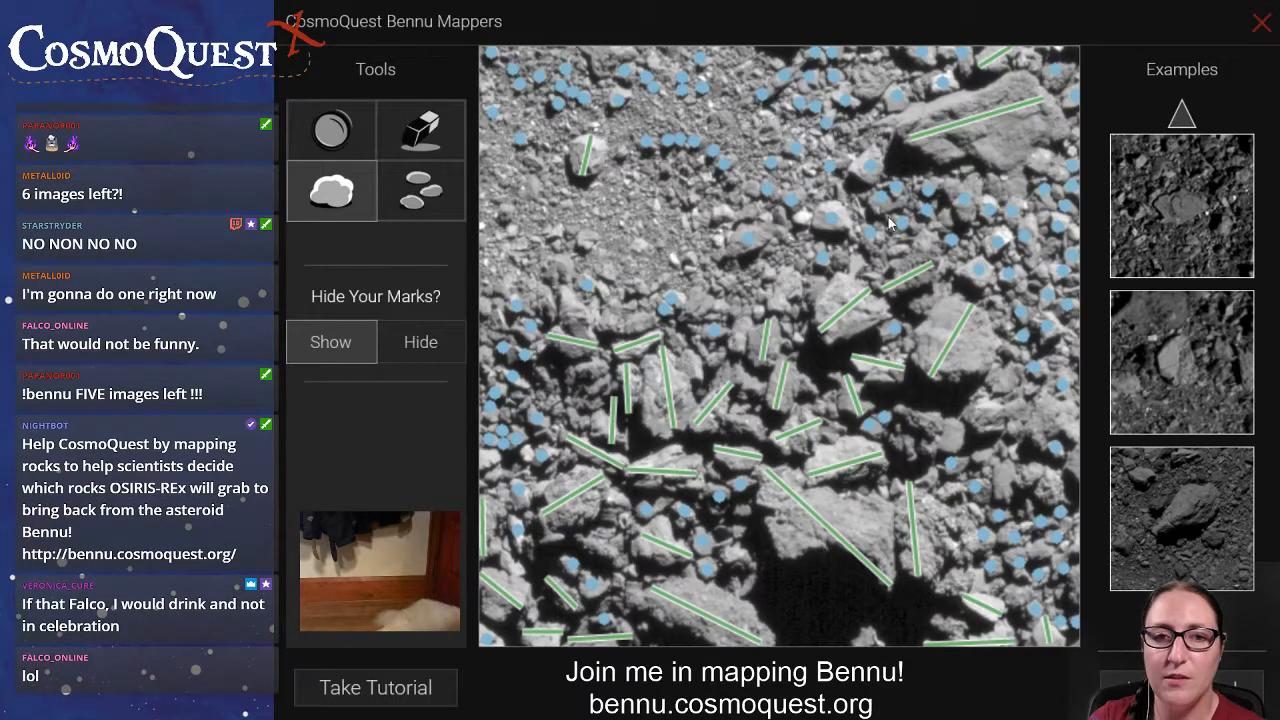
Mark small rocks in the upper-left gravel and right-hand areas, and draw a boulder line across the dark rock right of centre.
{"action": "left_click", "coordinate": [425, 195]}
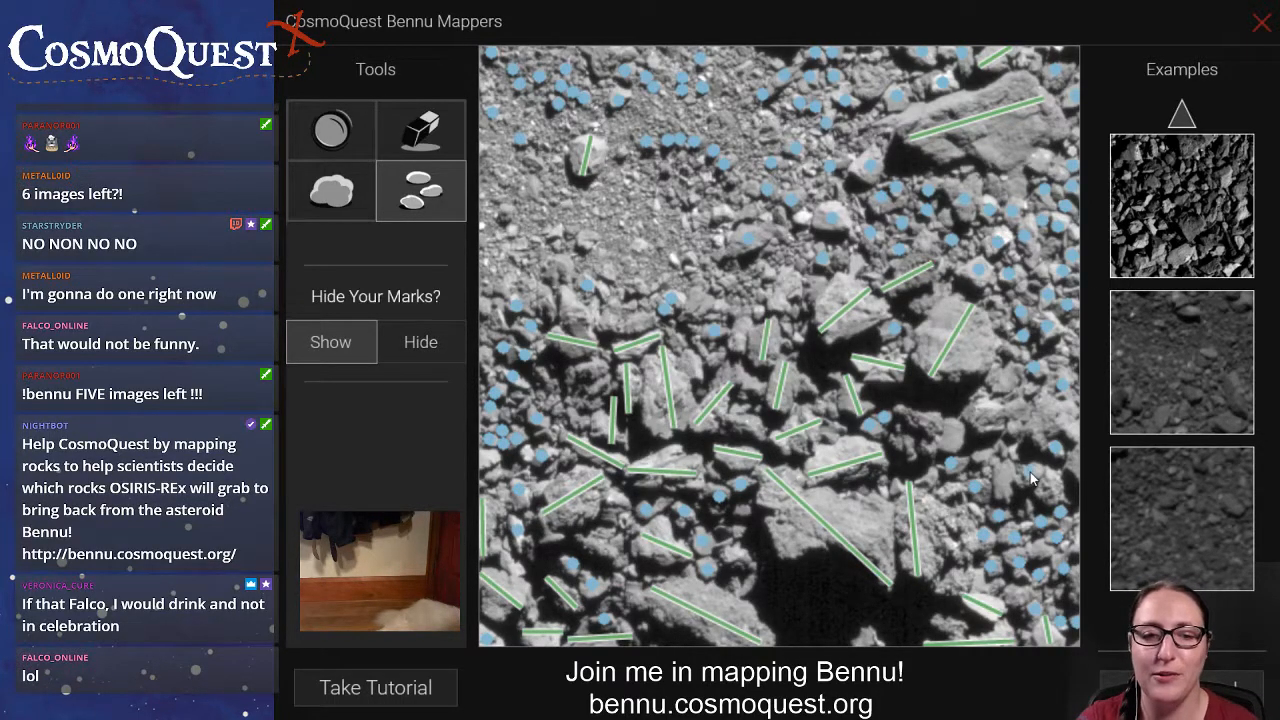
{"action": "left_click", "coordinate": [325, 192]}
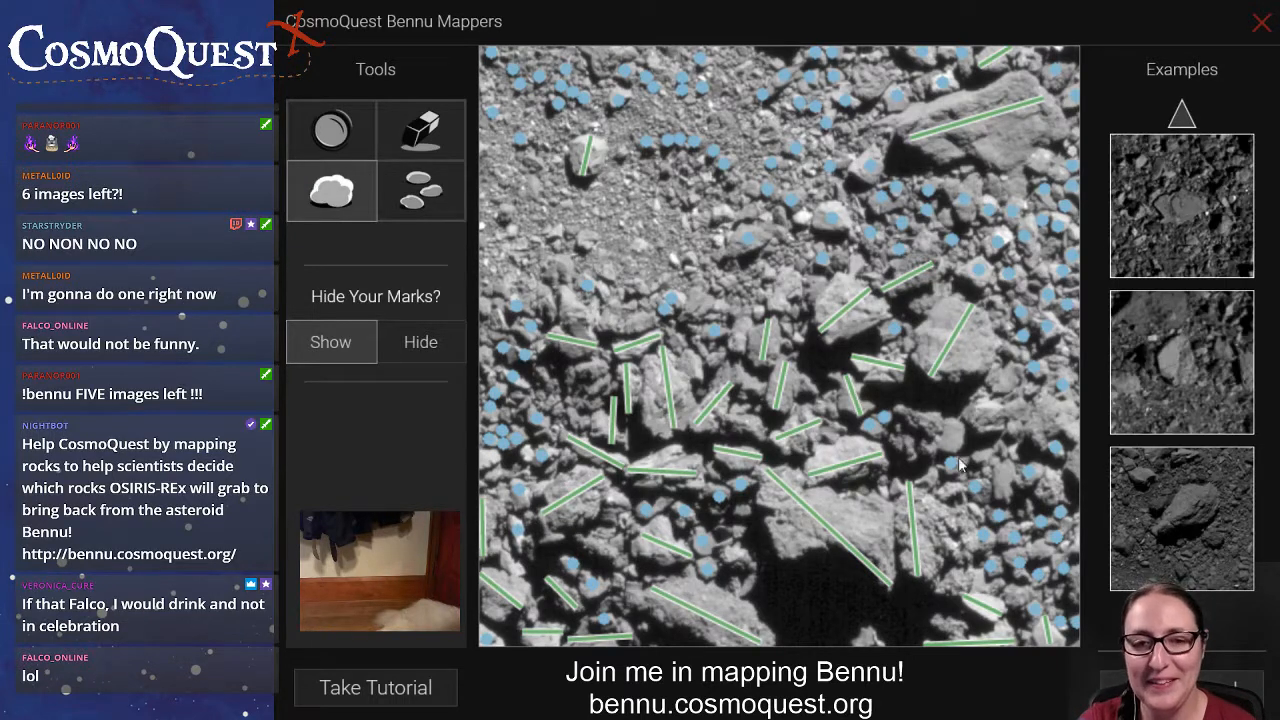
{"action": "left_click", "coordinate": [420, 190]}
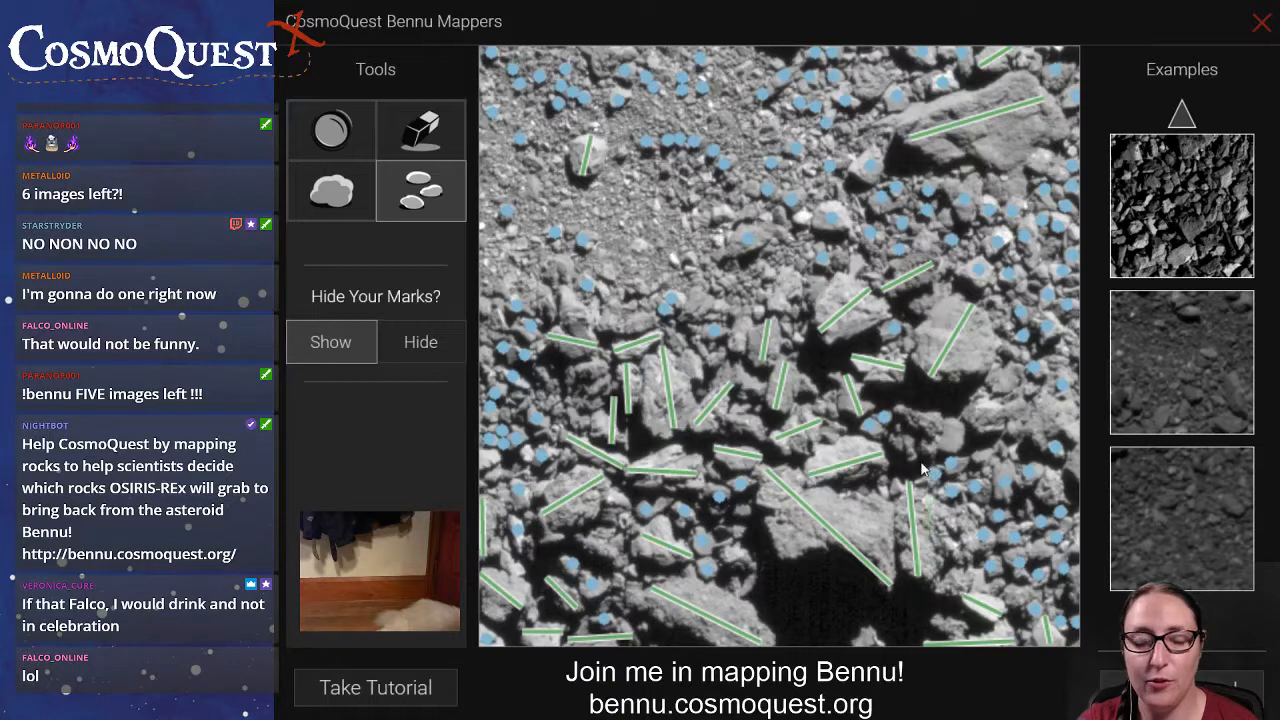
{"action": "left_click", "coordinate": [334, 200]}
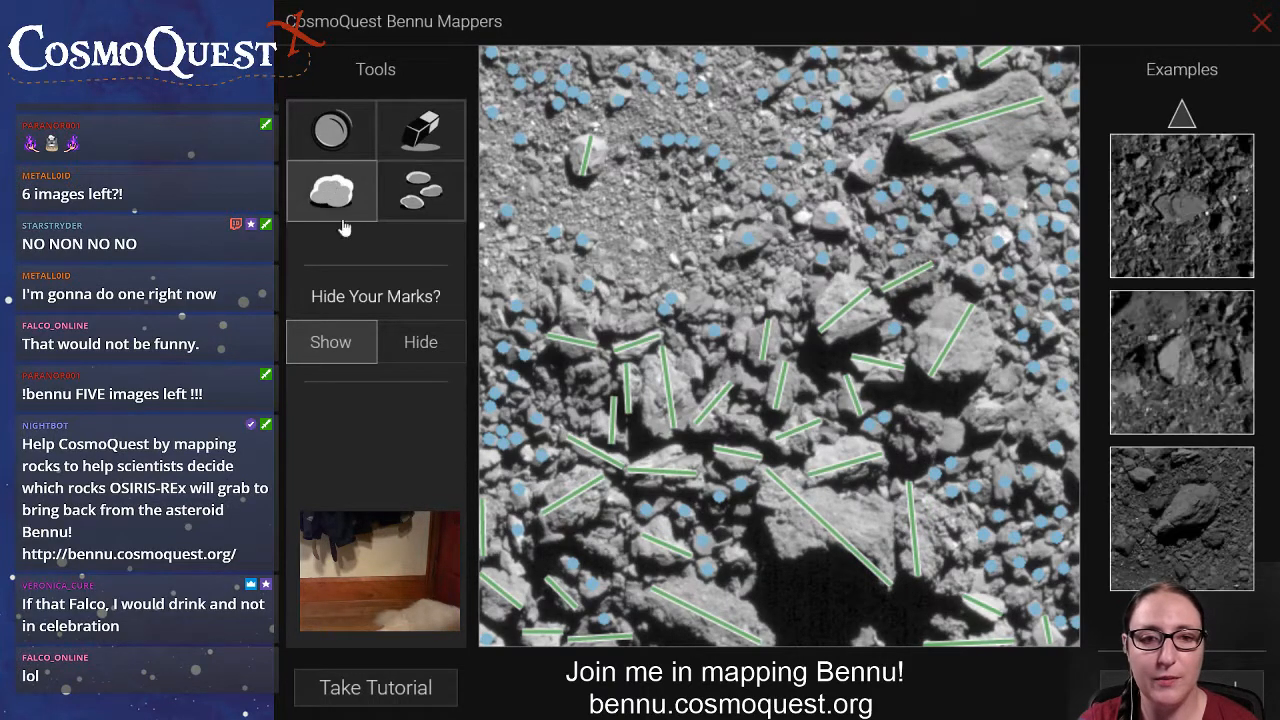
{"action": "left_click_drag", "start_coordinate": [898, 412], "coordinate": [929, 461]}
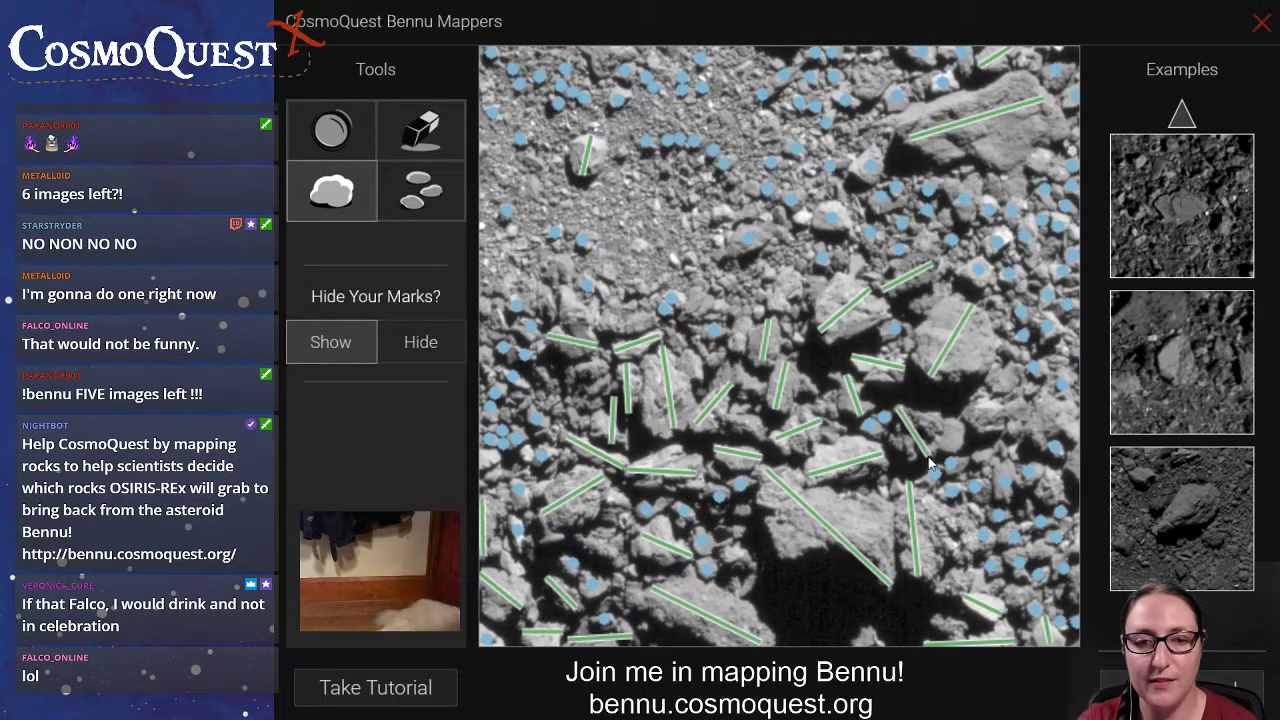
Mark the small rocks left of the large lower slab and draw a boulder line across the flat rock left of centre.
{"action": "left_click", "coordinate": [420, 190]}
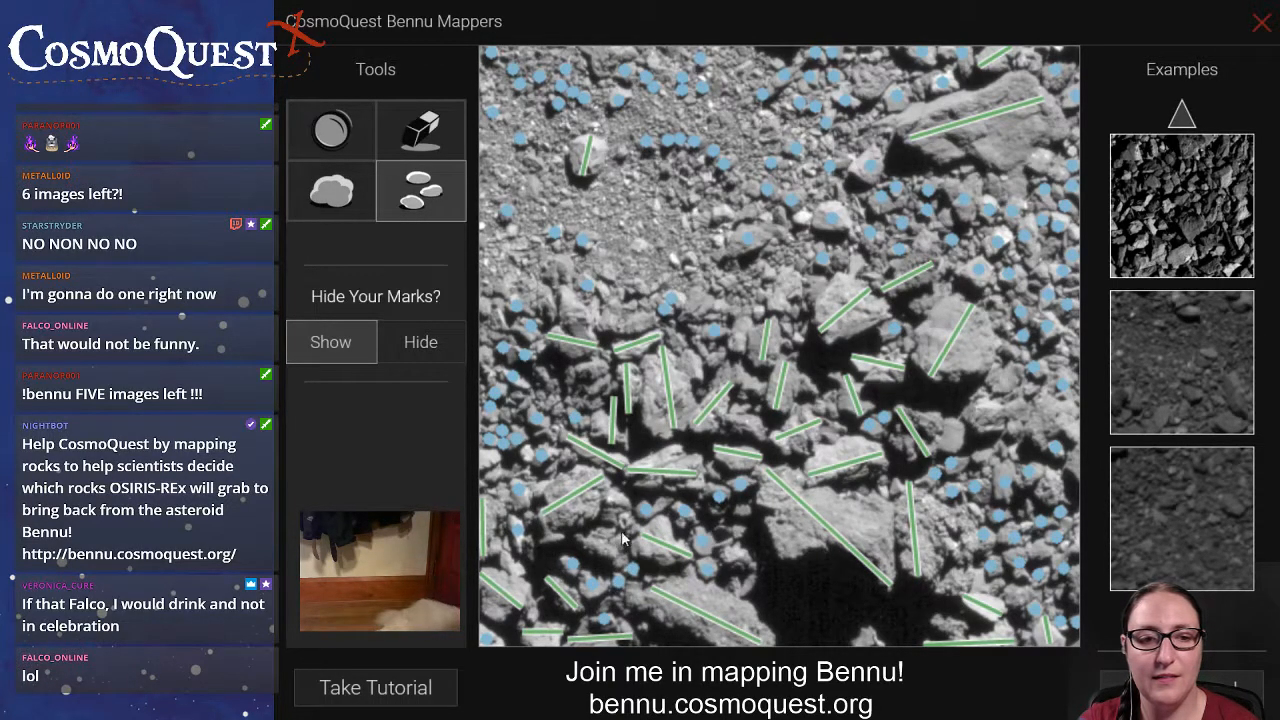
{"action": "left_click", "coordinate": [742, 512]}
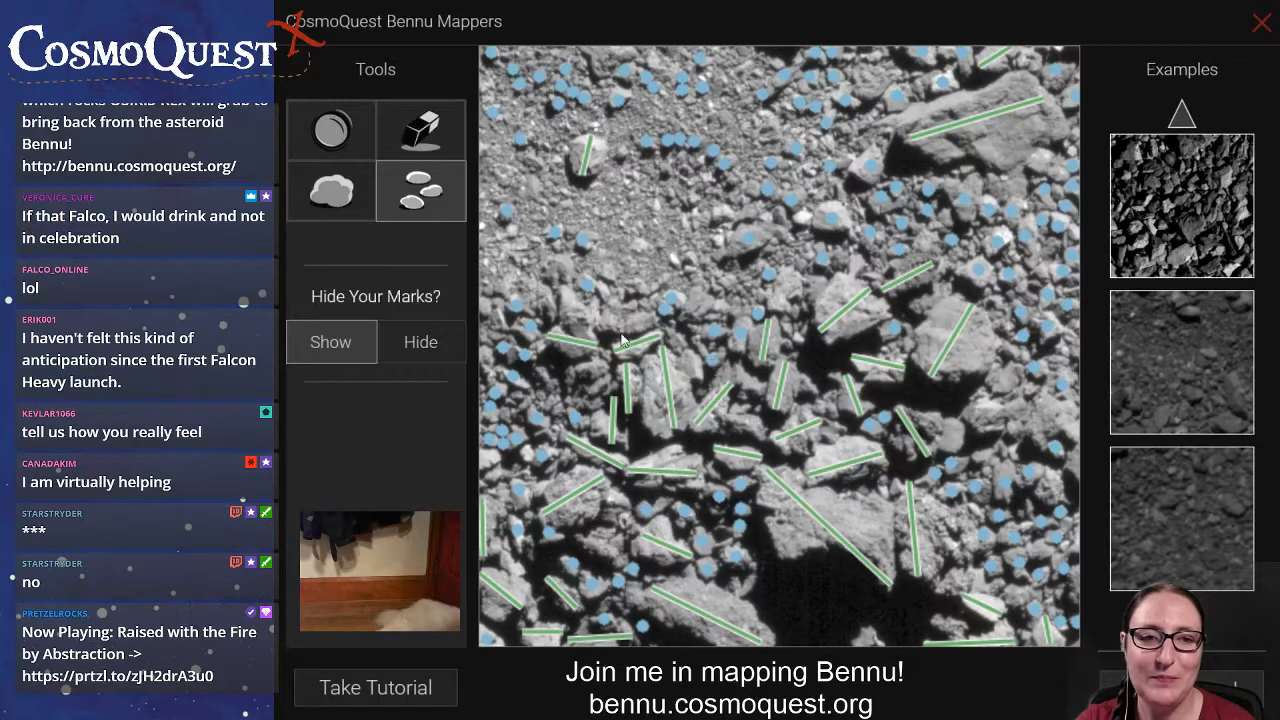
{"action": "left_click", "coordinate": [368, 187]}
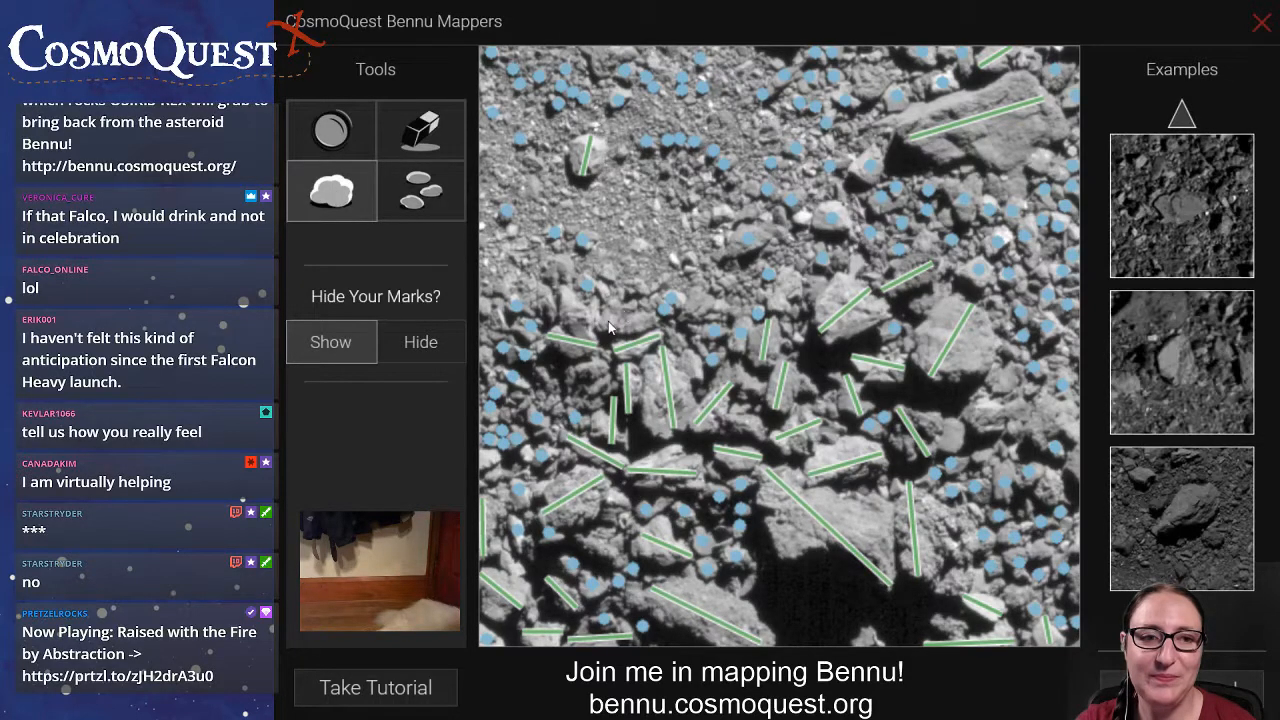
{"action": "left_click_drag", "start_coordinate": [600, 330], "coordinate": [657, 325]}
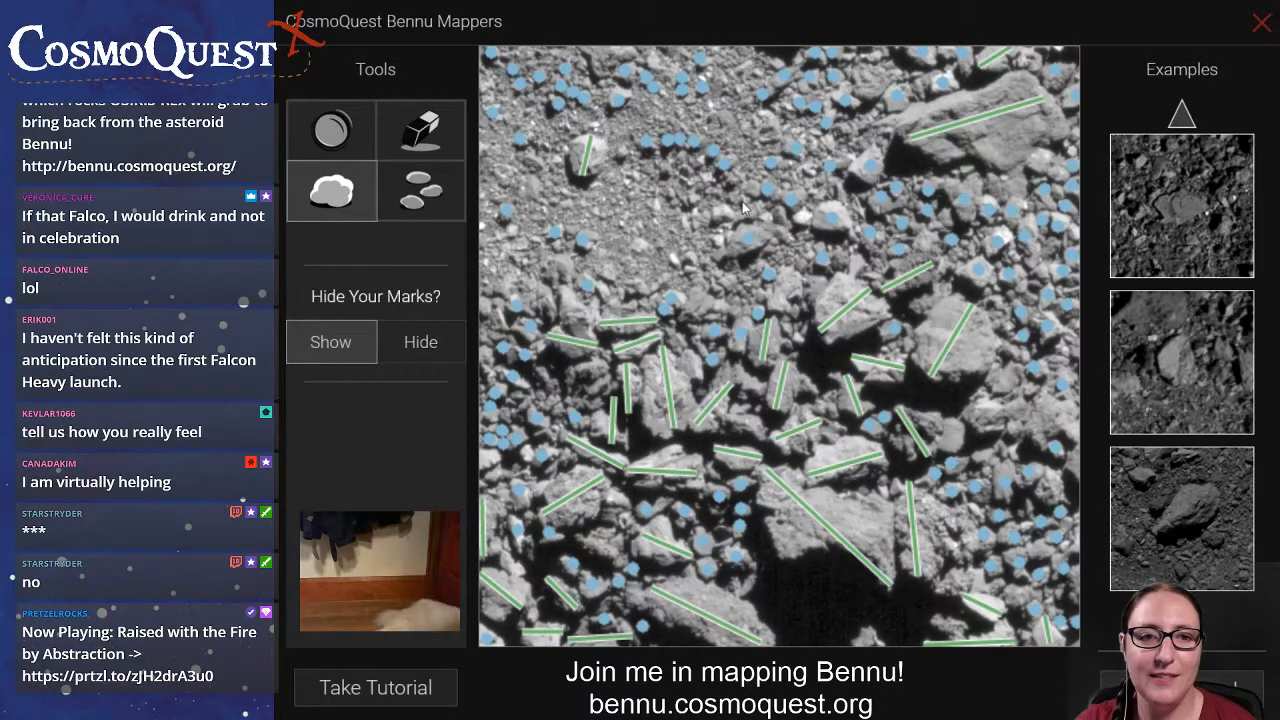
Mark small rocks in the upper-middle area and draw a boulder line across the wide rock at the image's right edge.
{"action": "left_click", "coordinate": [425, 200]}
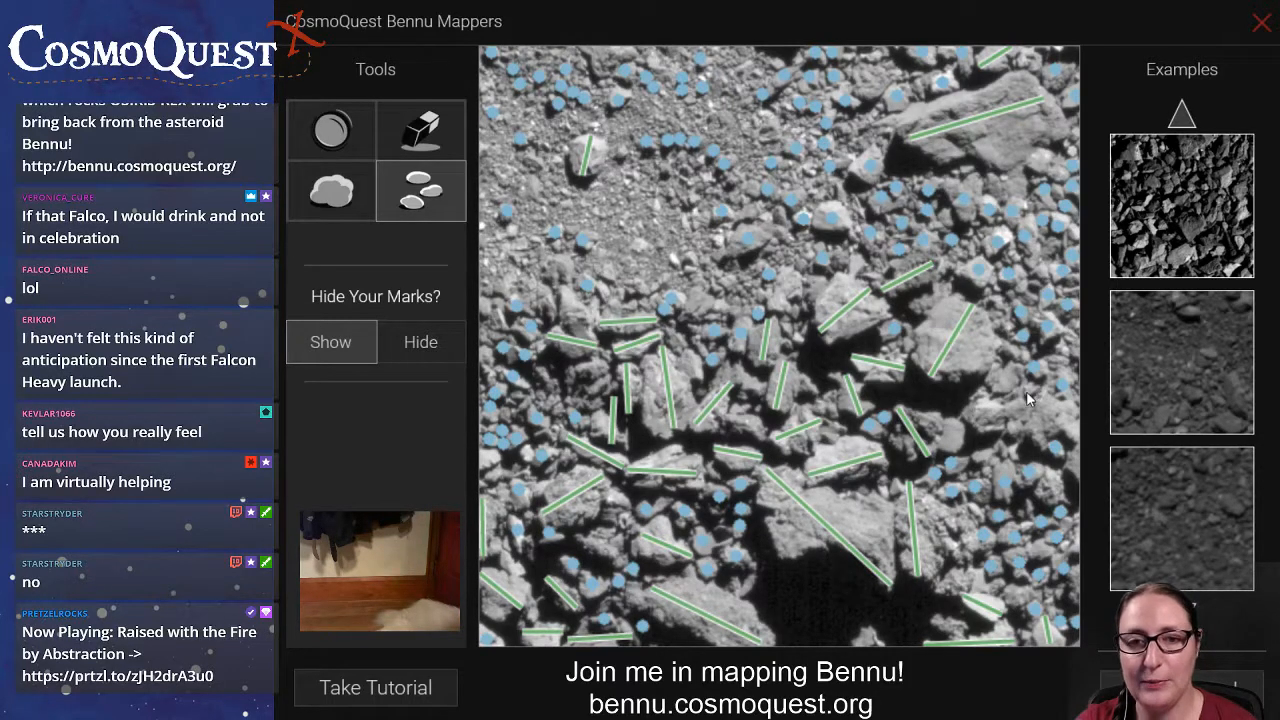
{"action": "left_click", "coordinate": [331, 190]}
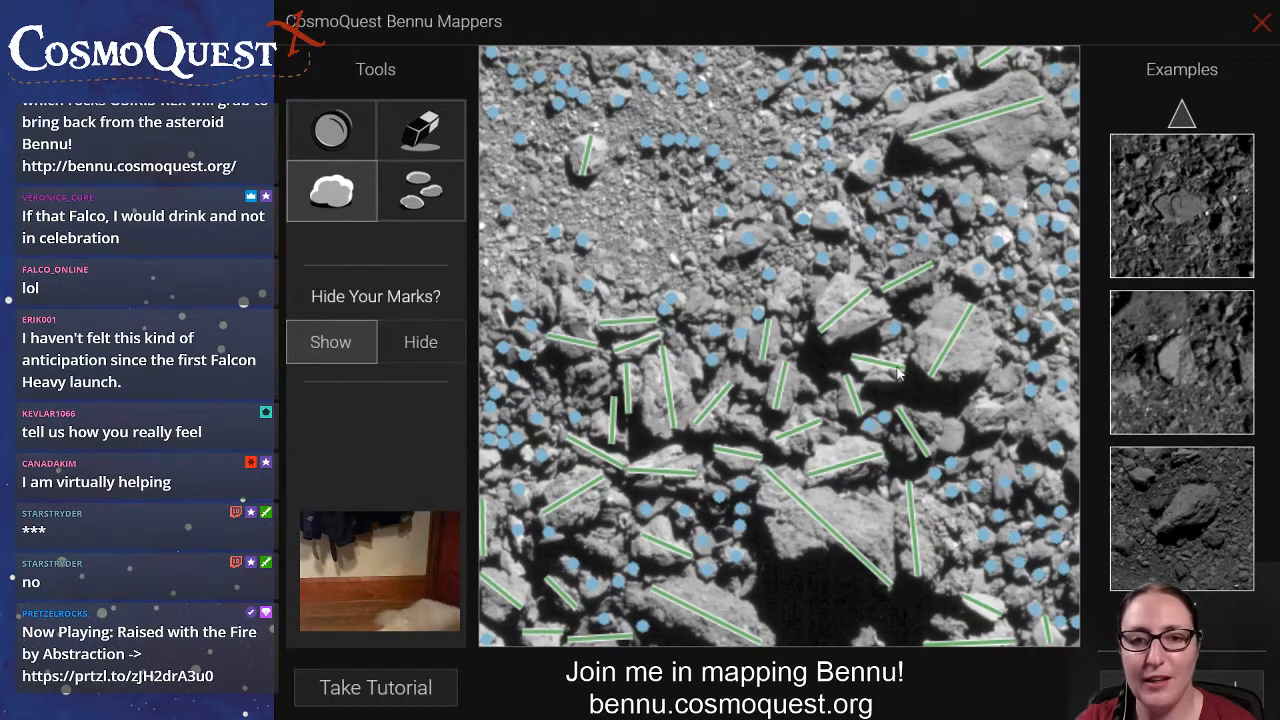
{"action": "left_click_drag", "start_coordinate": [965, 410], "coordinate": [1088, 428]}
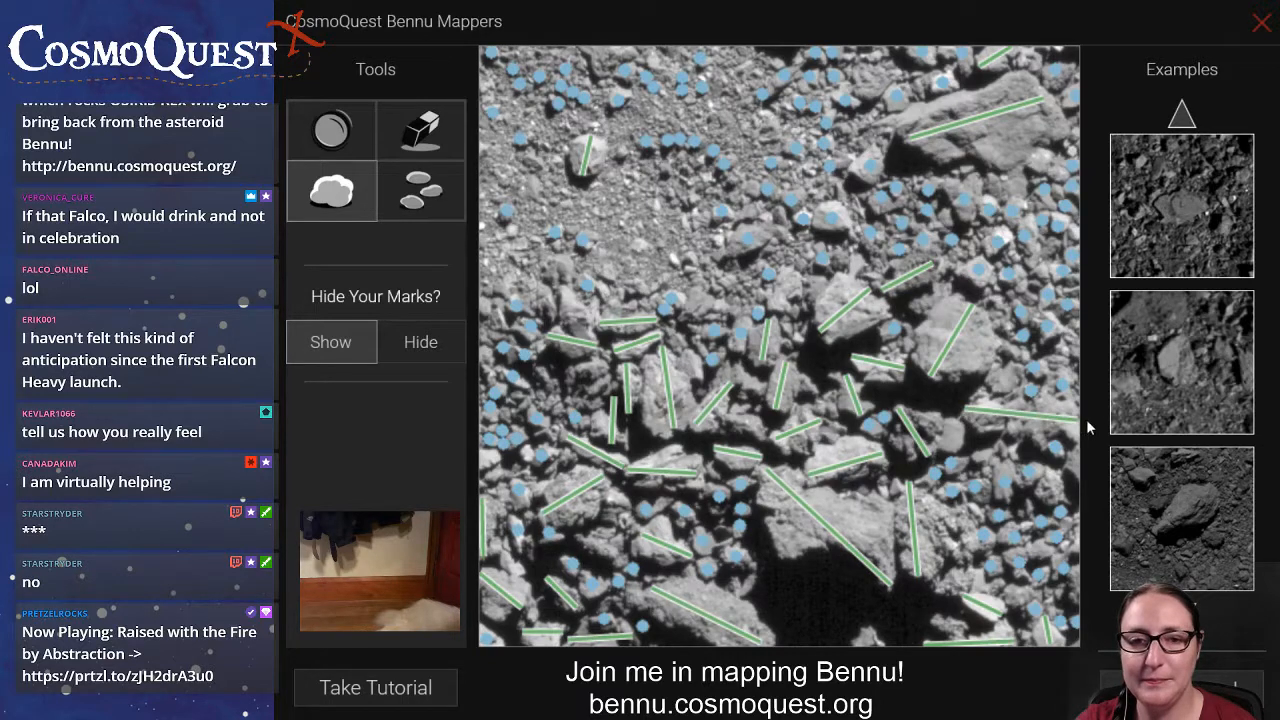
Draw a boulder line across the rock at the image's top edge left of centre, and mark small rocks in the upper area.
{"action": "left_click", "coordinate": [445, 198]}
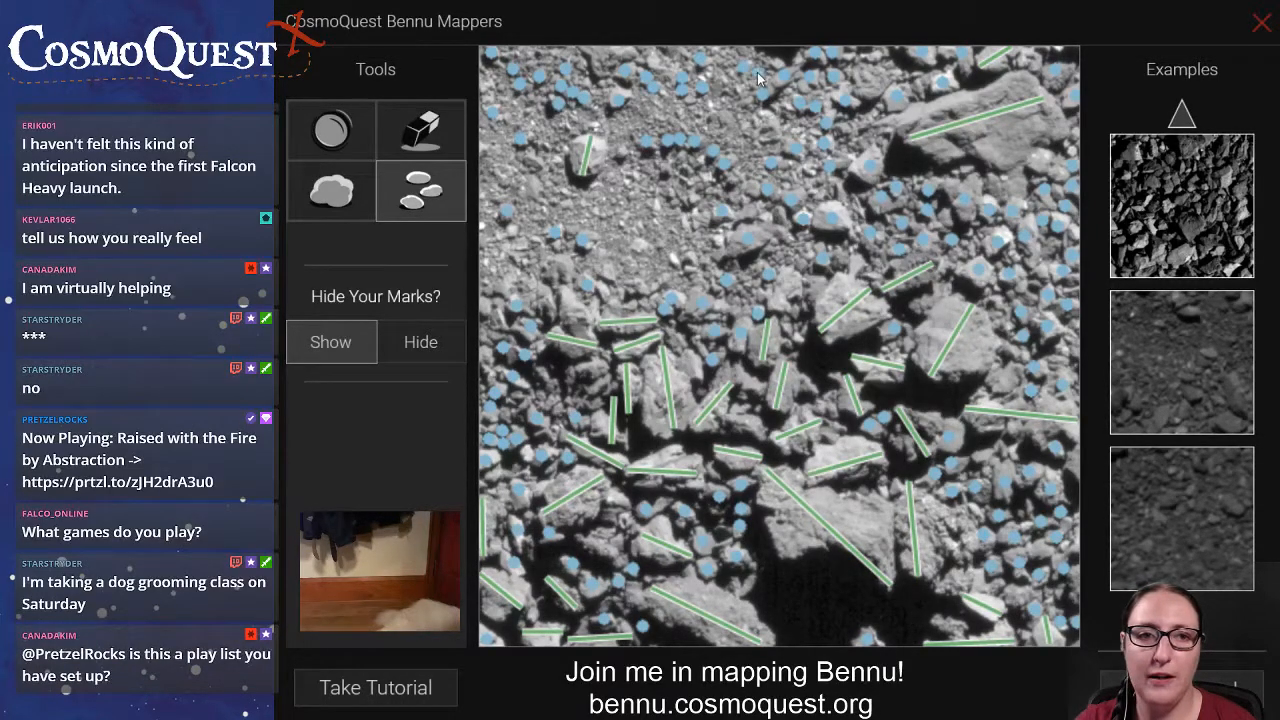
{"action": "left_click", "coordinate": [338, 200]}
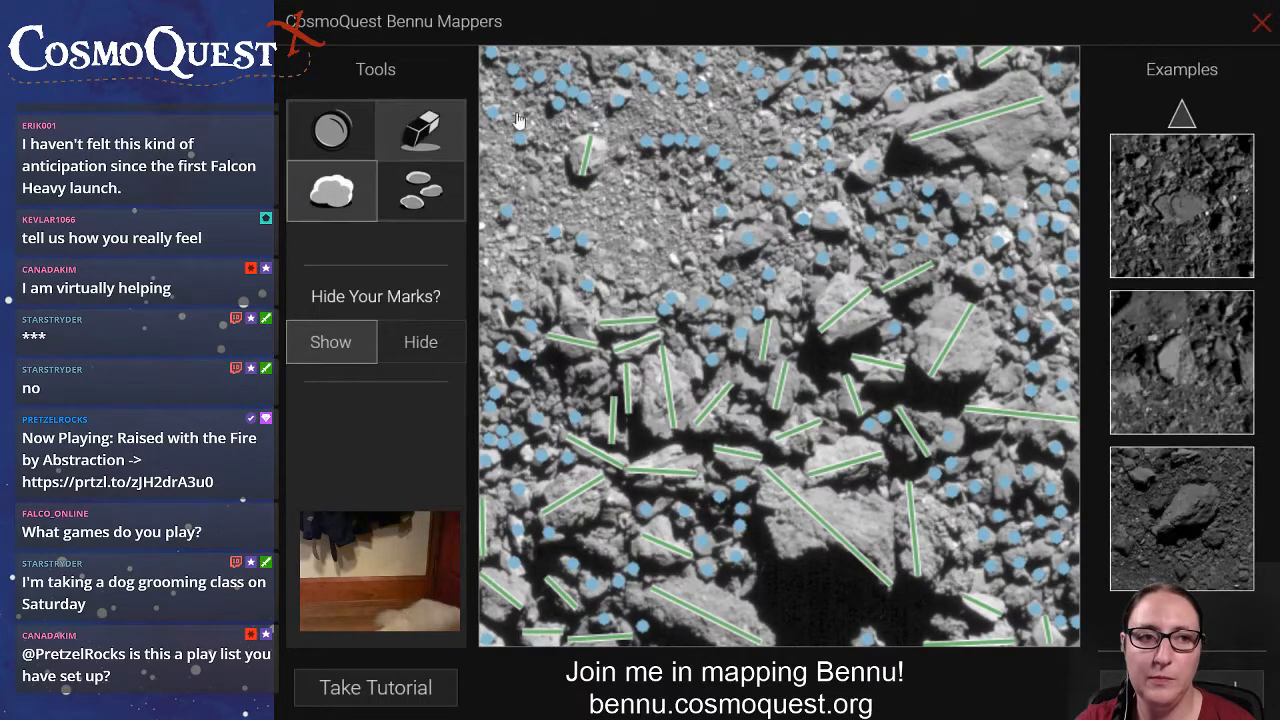
{"action": "left_click_drag", "start_coordinate": [582, 48], "coordinate": [634, 54]}
{"action": "left_click", "coordinate": [452, 192]}
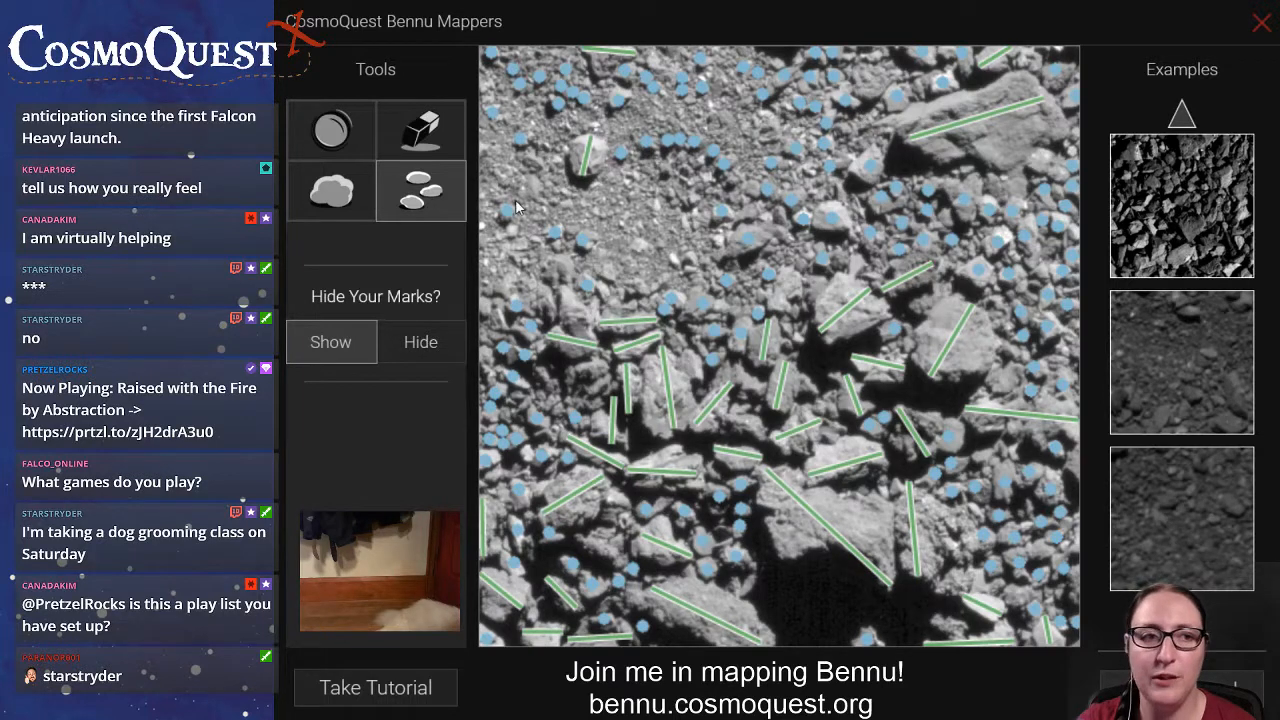
Draw a boulder line across the rock just left of the top-right slab and mark small rocks across the middle of the image.
{"action": "left_click", "coordinate": [342, 197]}
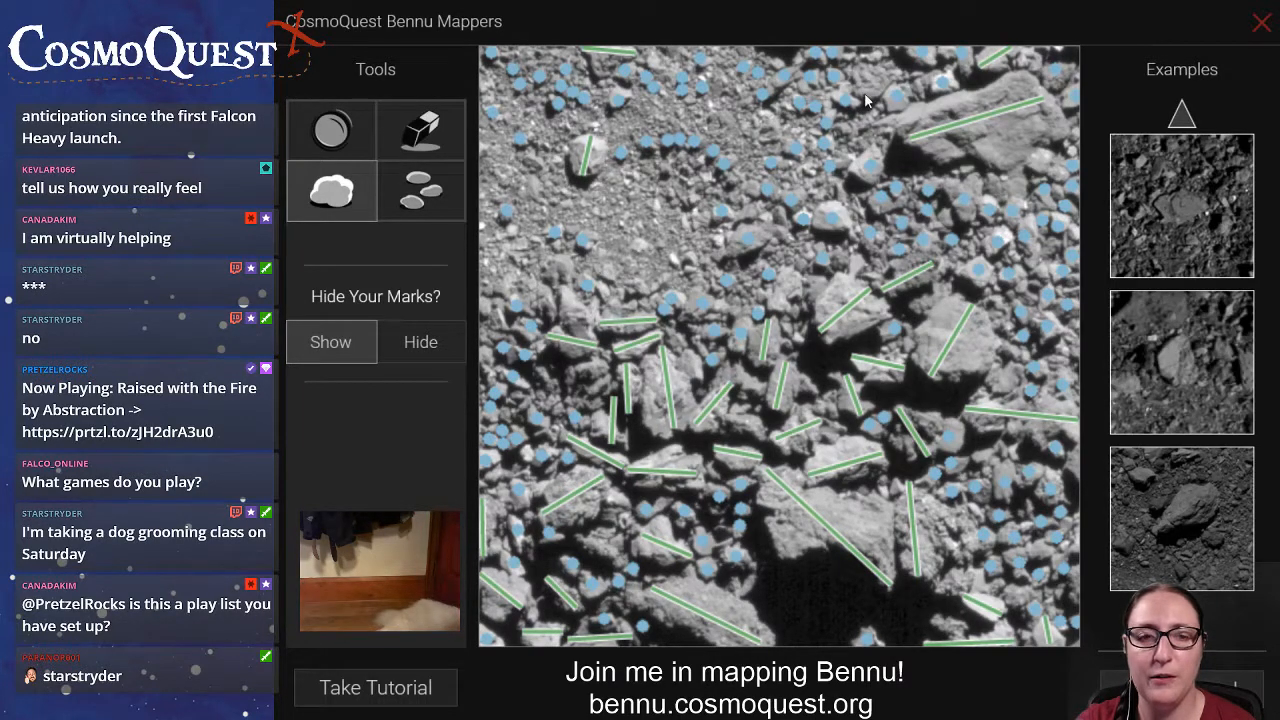
{"action": "left_click", "coordinate": [398, 207]}
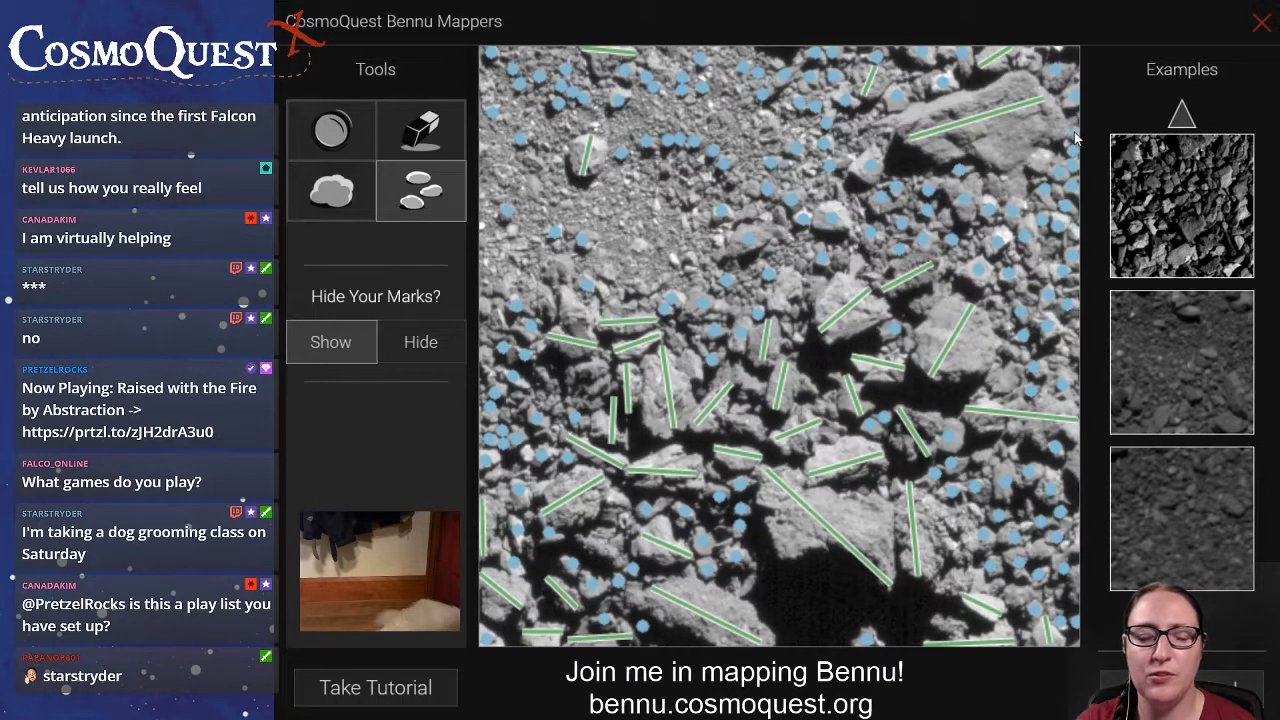
{"action": "left_click", "coordinate": [750, 190]}
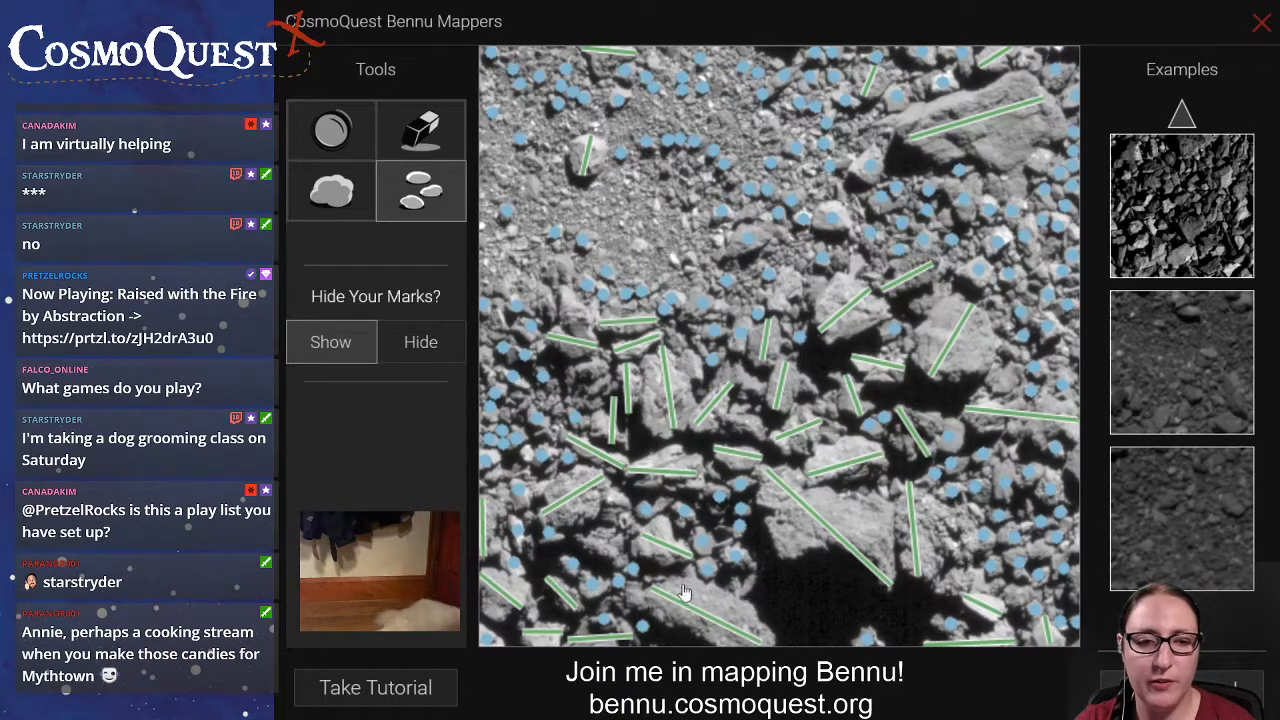
Draw boulder lines across two narrow rocks in the left-middle and lower-left areas, and mark remaining small rocks.
{"action": "left_click", "coordinate": [331, 190]}
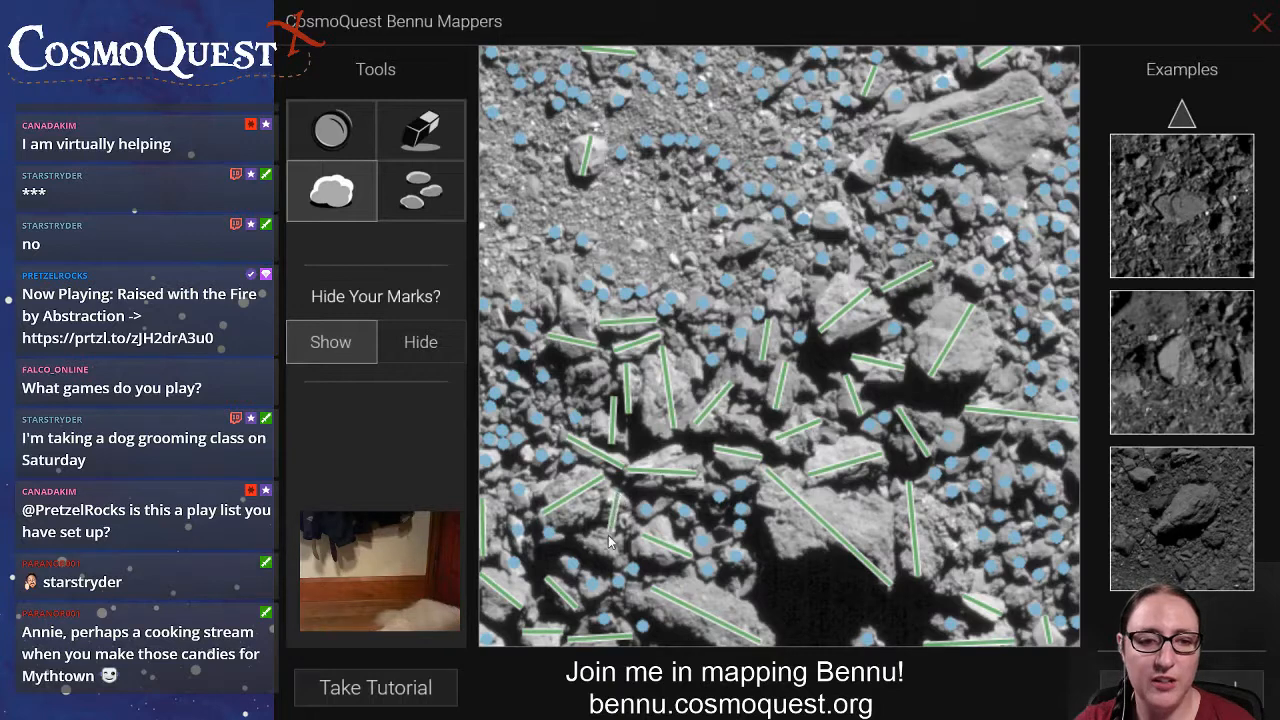
{"action": "left_click", "coordinate": [409, 214]}
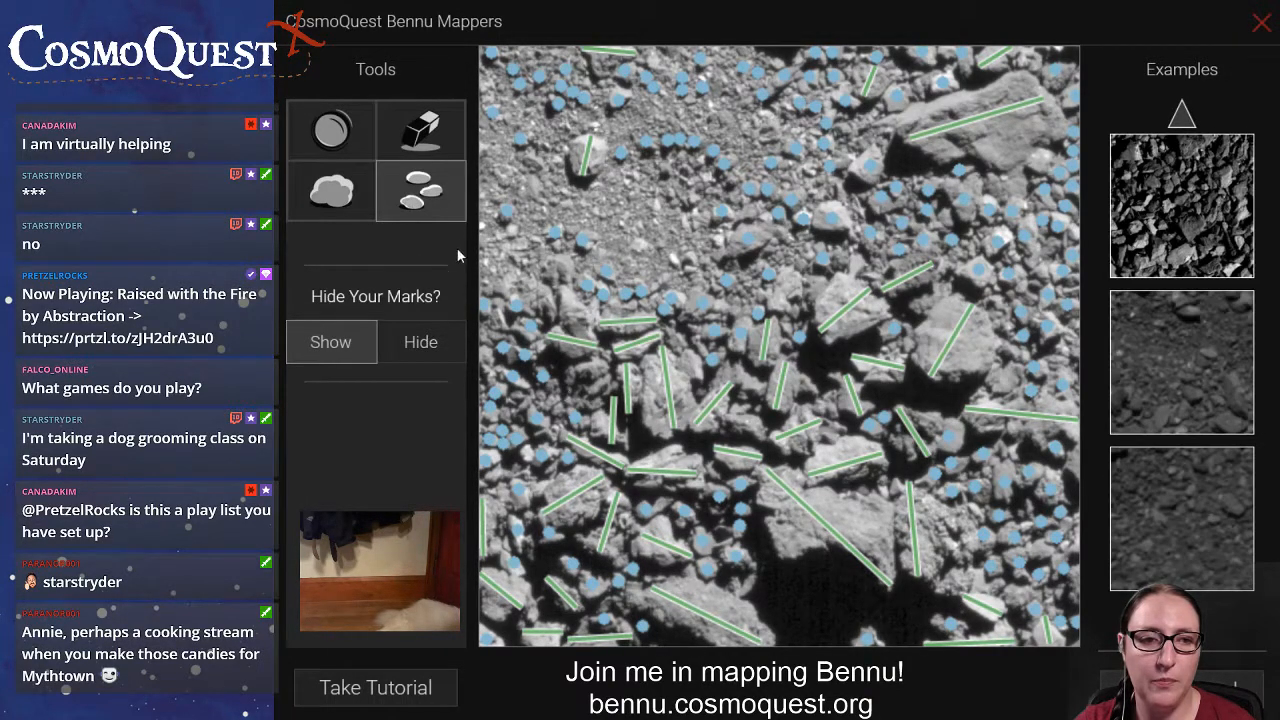
{"action": "left_click", "coordinate": [345, 212]}
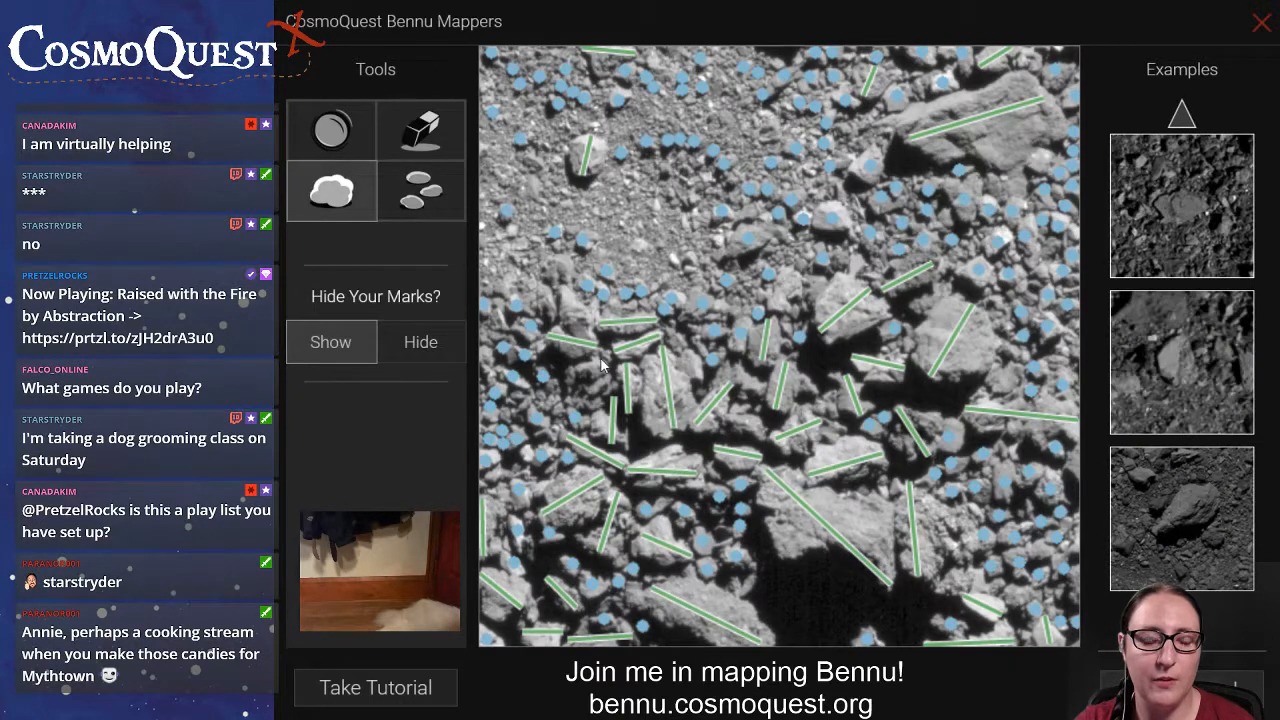
{"action": "left_click_drag", "start_coordinate": [600, 387], "coordinate": [579, 410]}
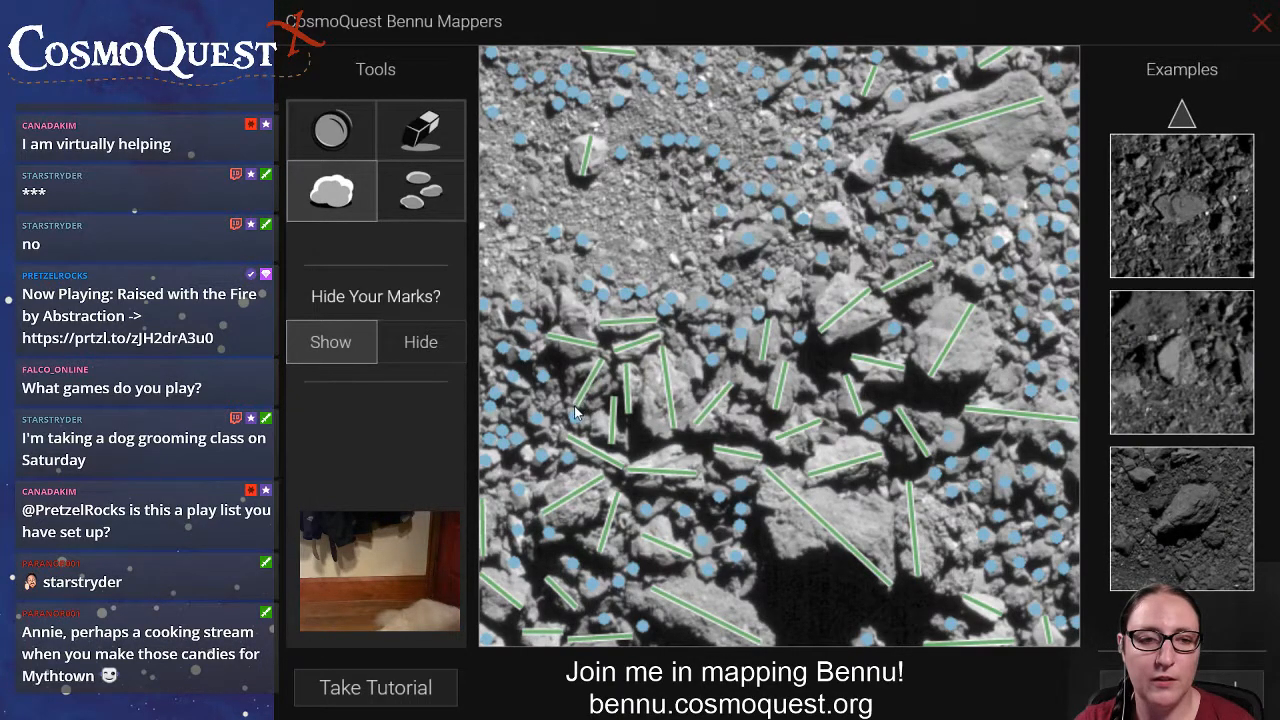
{"action": "left_click", "coordinate": [421, 192]}
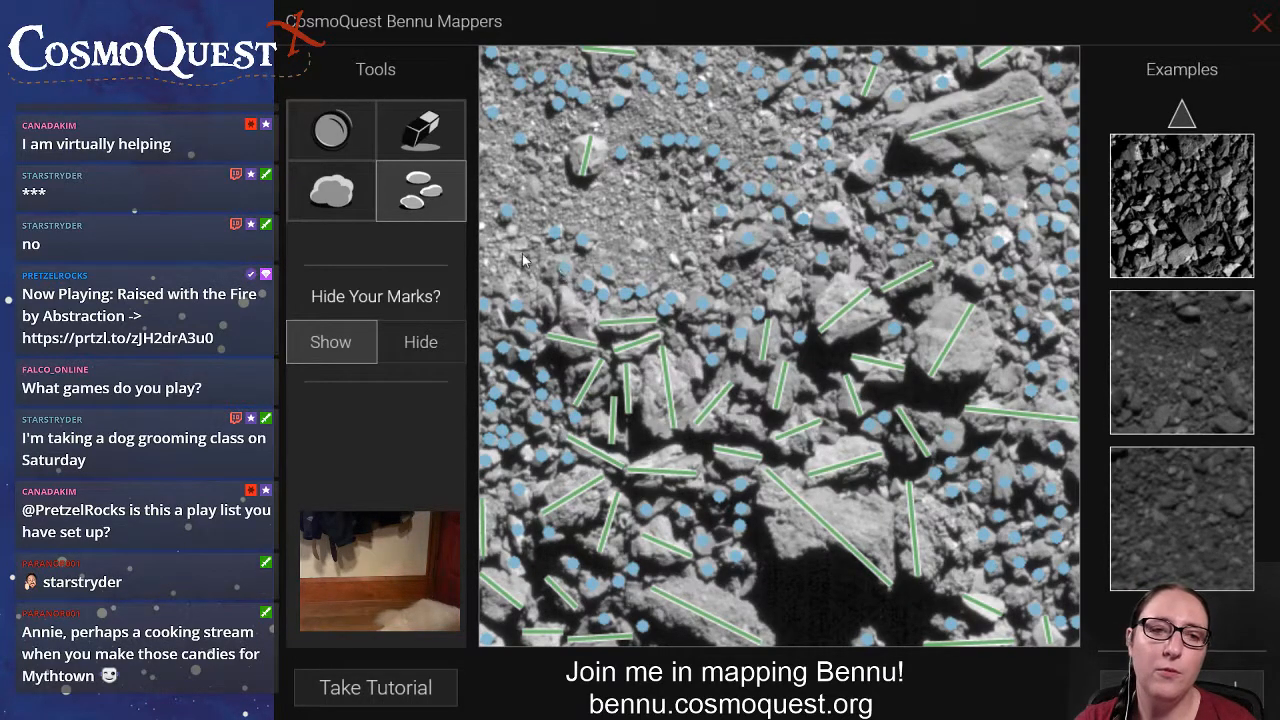
Mark a large circular crater in the upper-left gravel area and mark the small rocks around it.
{"action": "left_click", "coordinate": [334, 132]}
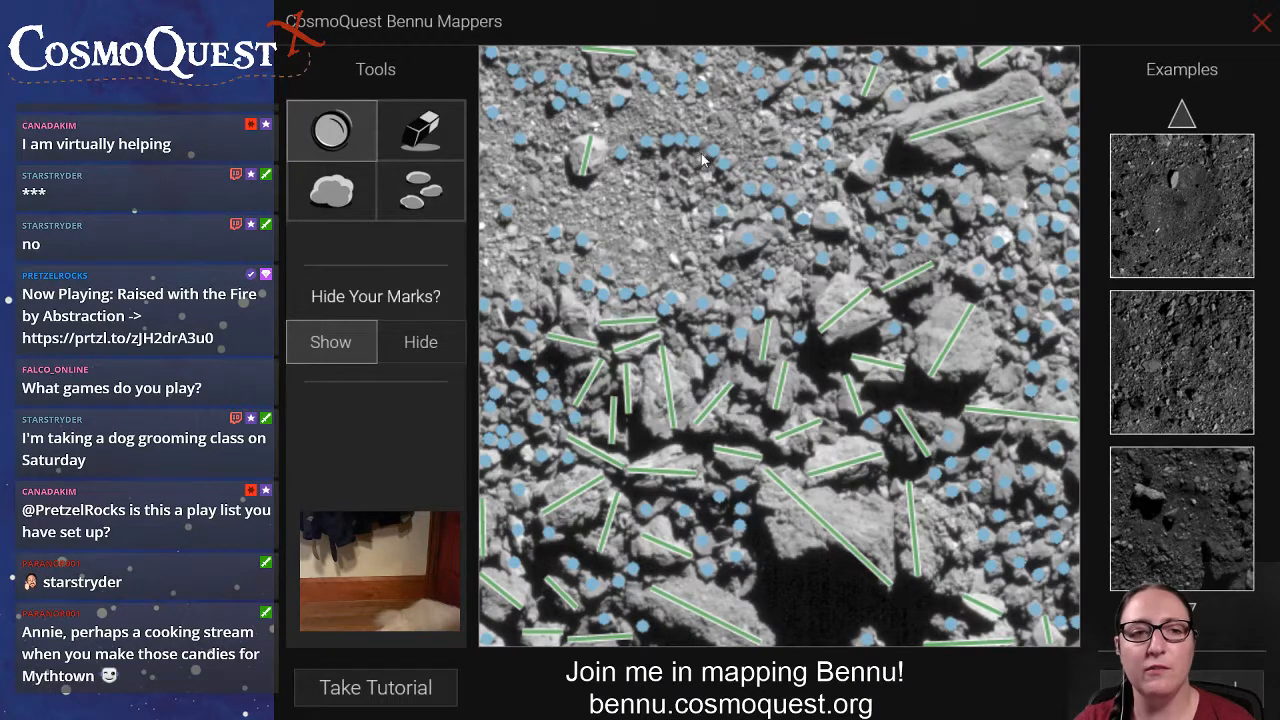
{"action": "mouse_move", "coordinate": [702, 150]}
{"action": "left_mouse_down"}
{"action": "mouse_move", "coordinate": [640, 216]}
{"action": "mouse_move", "coordinate": [612, 285]}
{"action": "mouse_move", "coordinate": [622, 318]}
{"action": "mouse_move", "coordinate": [600, 290]}
{"action": "mouse_move", "coordinate": [615, 287]}
{"action": "left_mouse_up"}
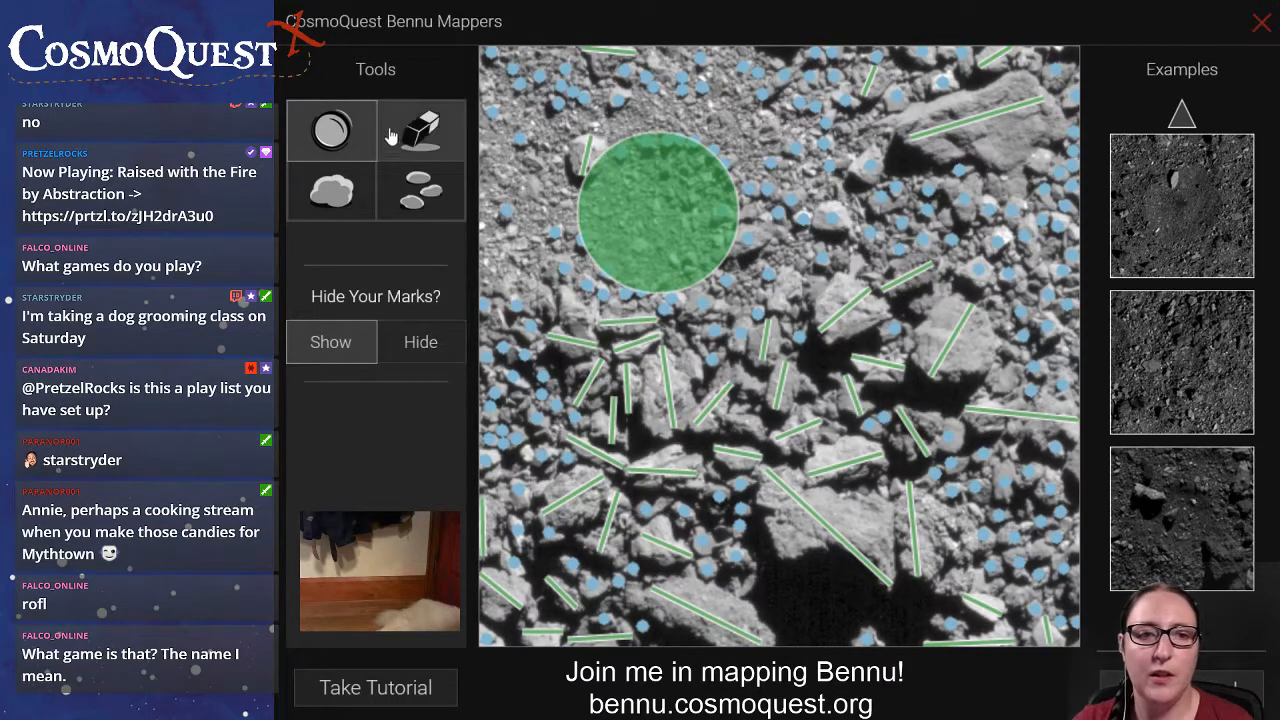
{"action": "left_click", "coordinate": [345, 195]}
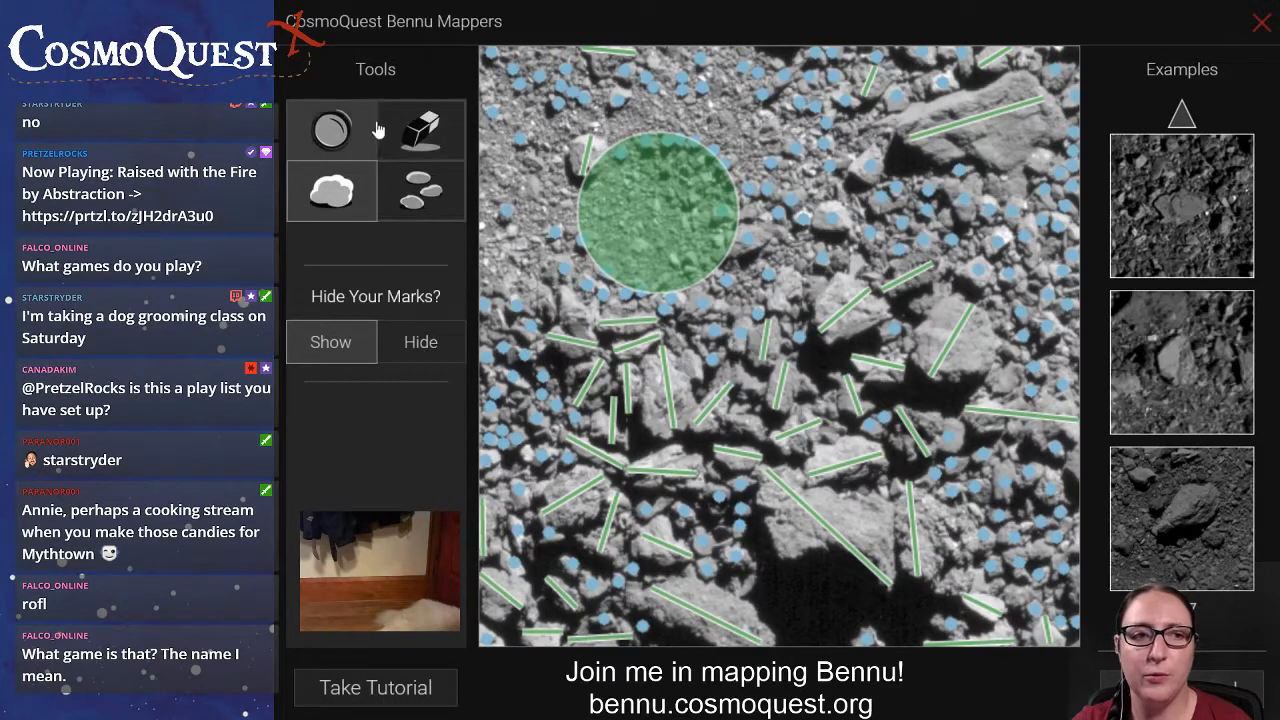
{"action": "left_click", "coordinate": [421, 194]}
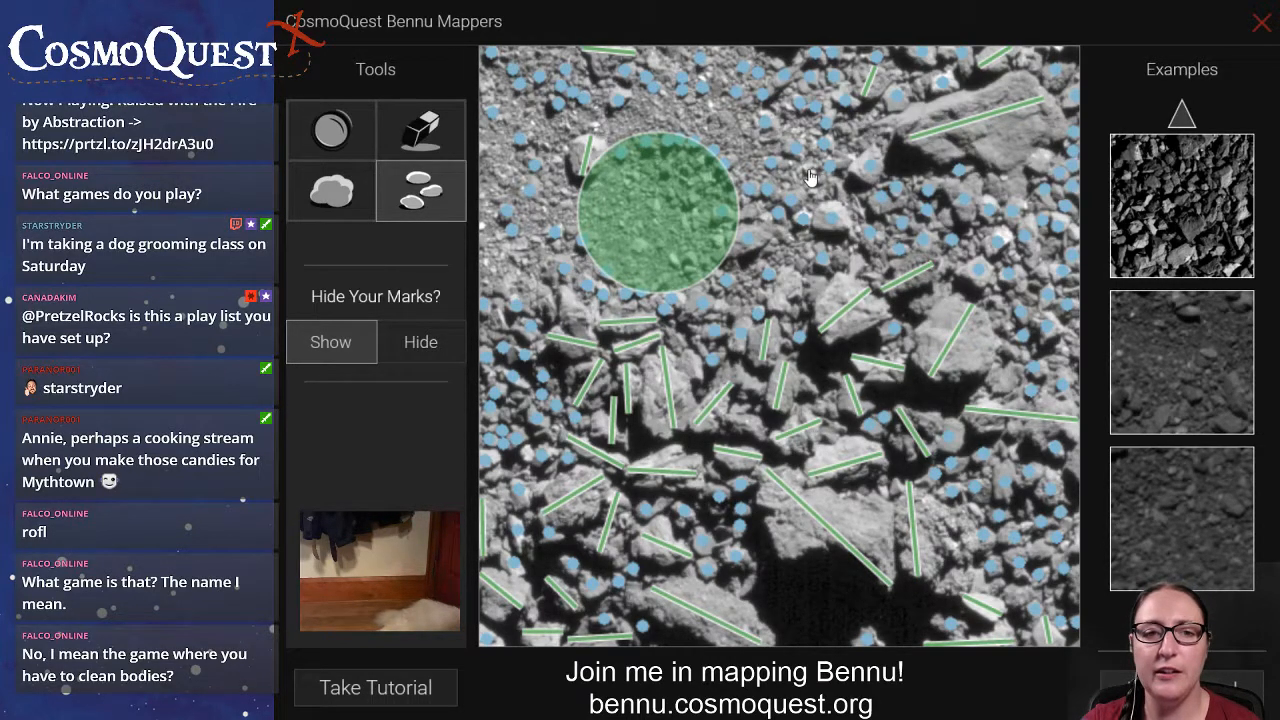
Mark the remaining small rocks beside the left end of the large upper-right slab.
{"action": "left_click_drag", "start_coordinate": [892, 141], "coordinate": [874, 138]}
{"action": "left_click", "coordinate": [887, 134]}
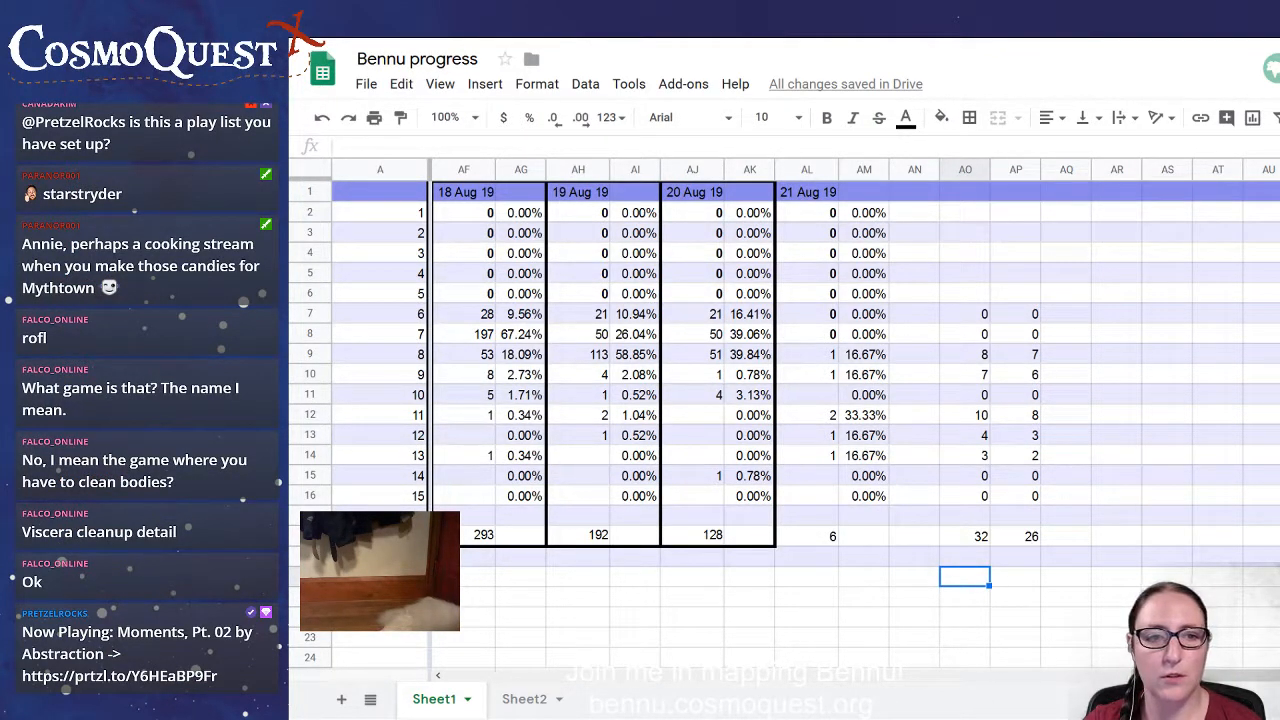
In the Bennu progress spreadsheet, set the 21 Aug 19 counts for rows labelled 8, 9 and 10 to 0.
{"action": "left_click", "coordinate": [834, 356]}
{"action": "type", "text": "0"}
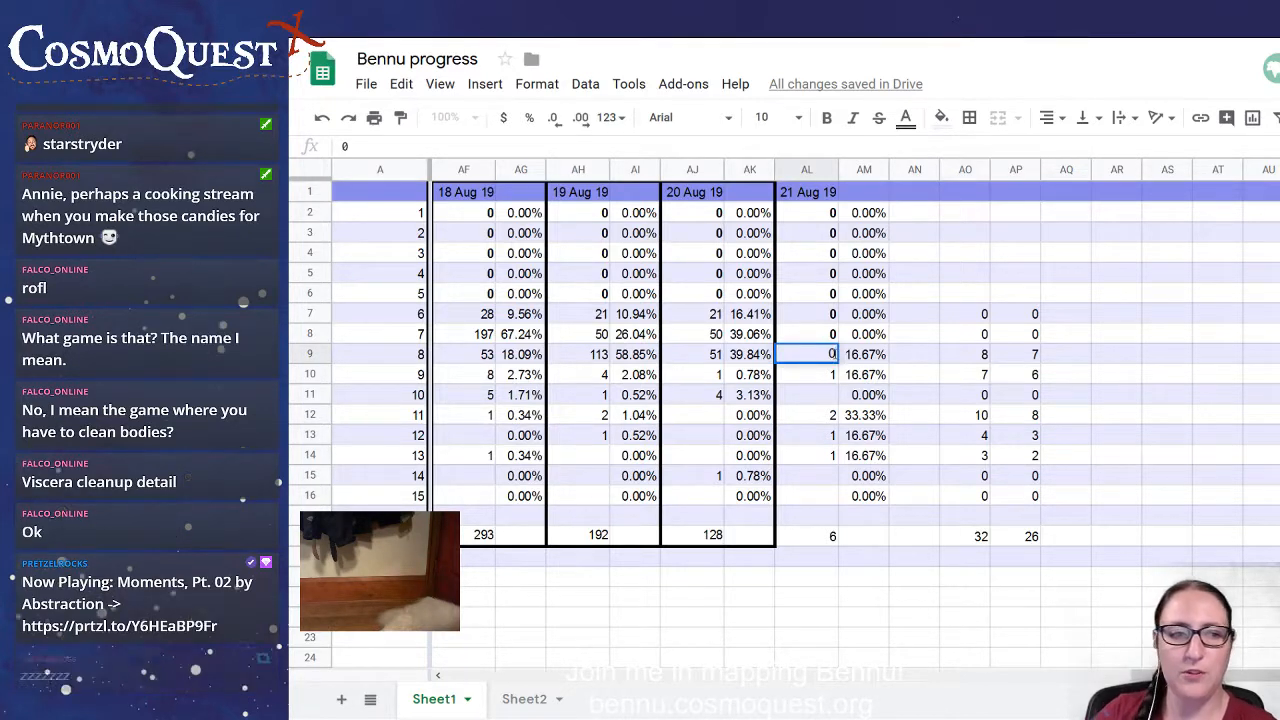
{"action": "key", "text": "Return"}
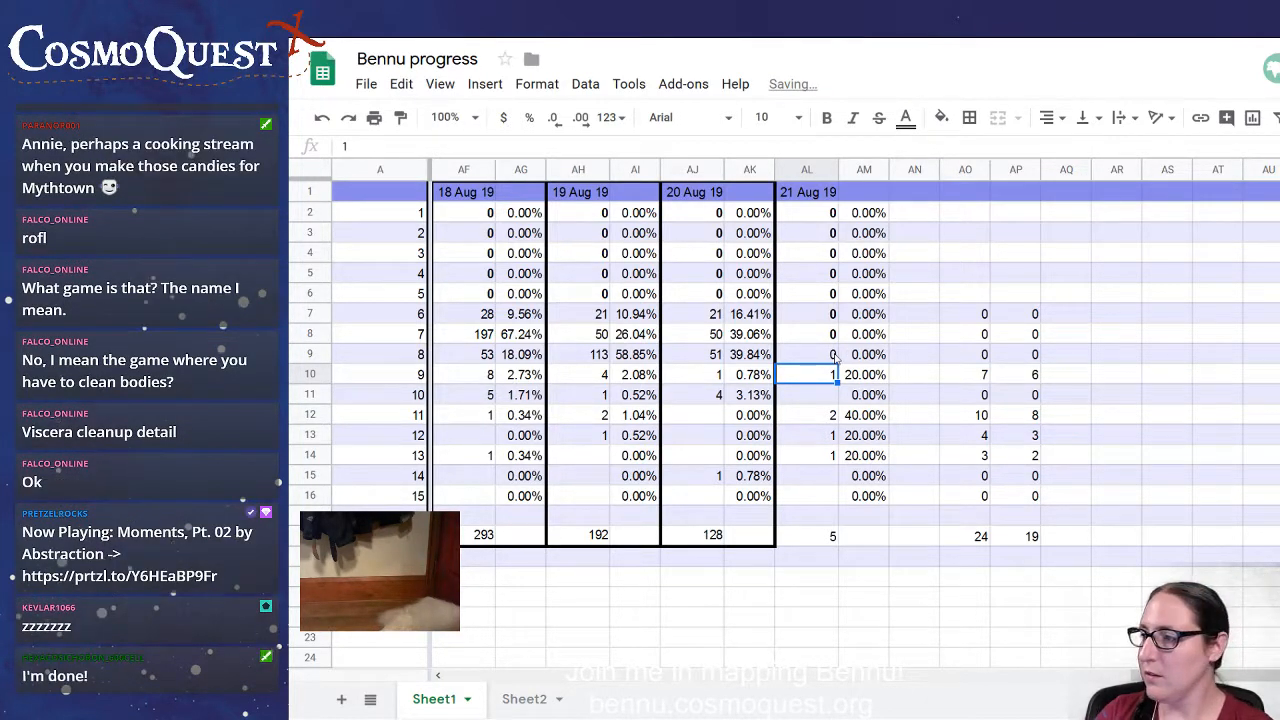
{"action": "type", "text": "0"}
{"action": "key", "text": "Return"}
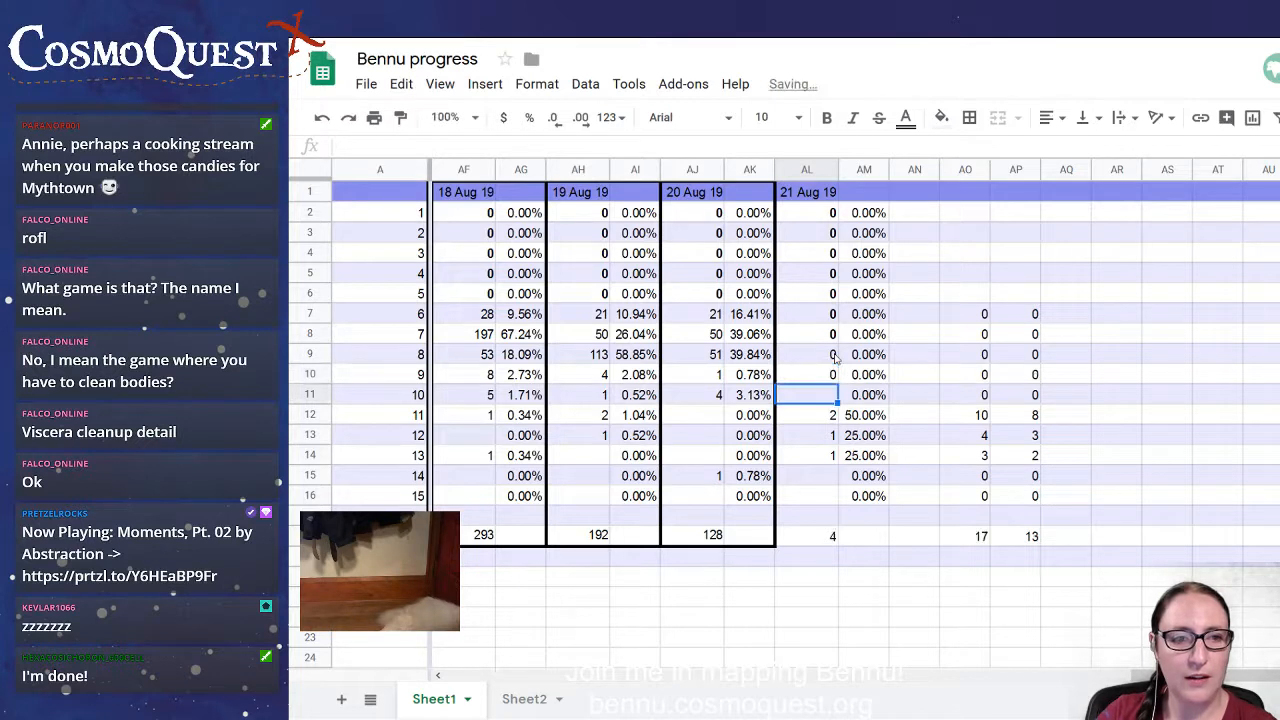
{"action": "type", "text": "0"}
{"action": "key", "text": "Return"}
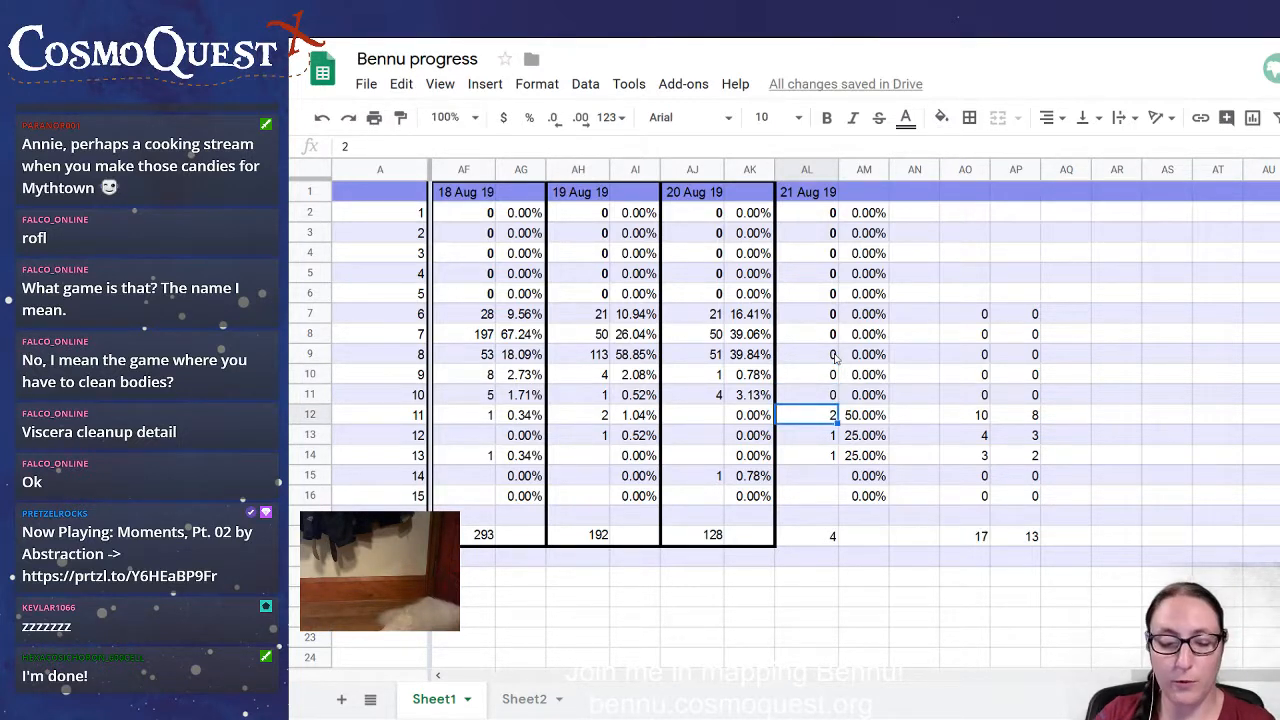
Set the 21 Aug 19 count for the row labelled 14 to 1.
{"action": "key", "text": "Down"}
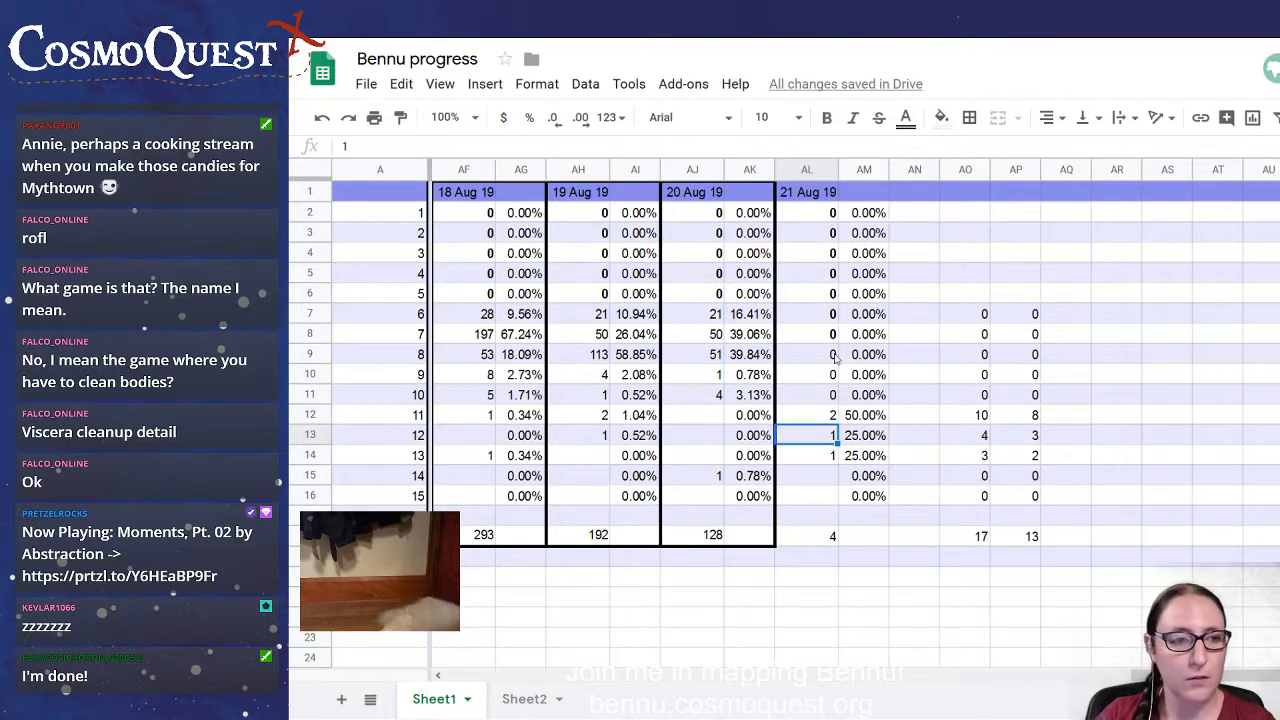
{"action": "key", "text": "Down"}
{"action": "key", "text": "Down"}
{"action": "type", "text": "1"}
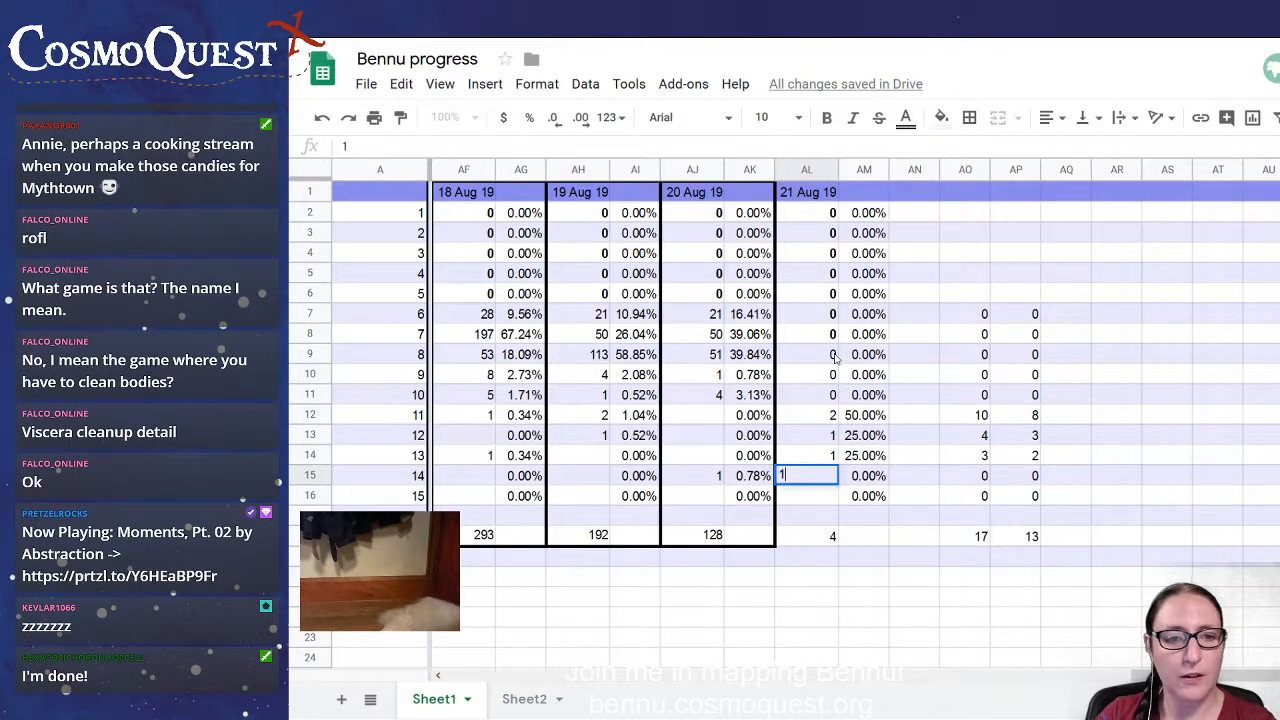
{"action": "key", "text": "Return"}
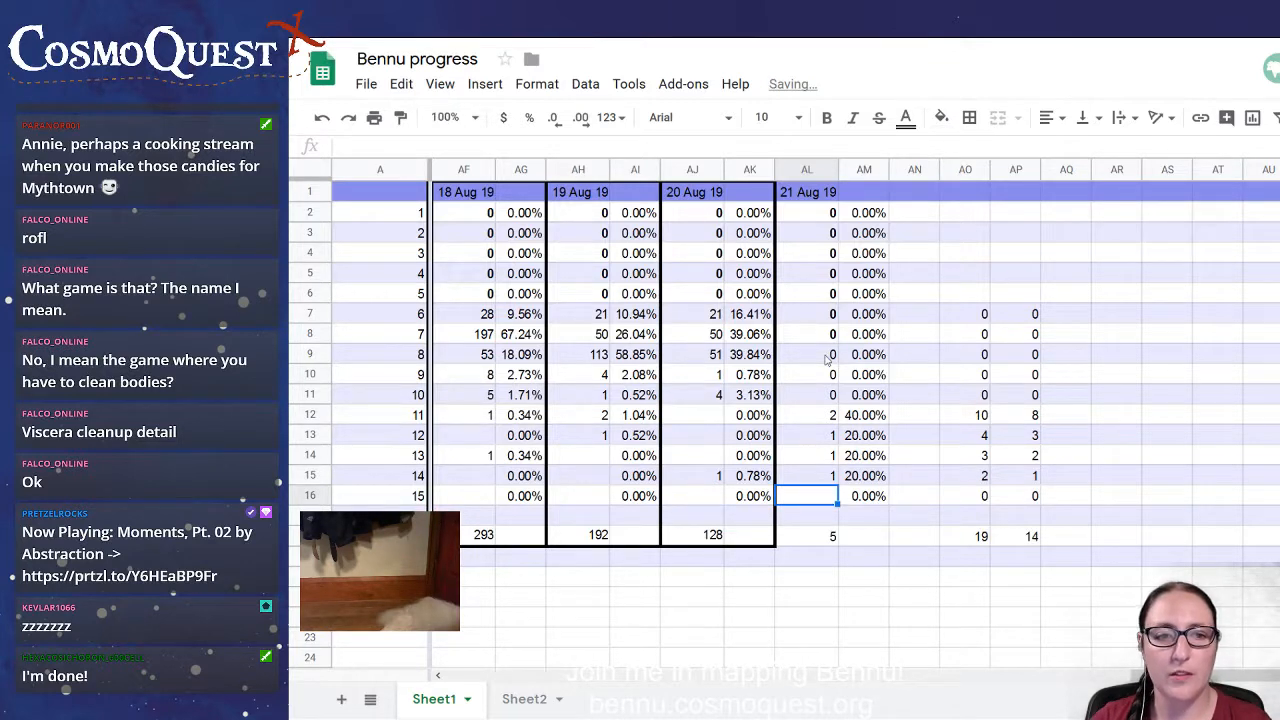
Make the three 21 Aug 19 zero counts in cells AL9 to AL11 bold.
{"action": "left_click_drag", "start_coordinate": [835, 357], "coordinate": [825, 402]}
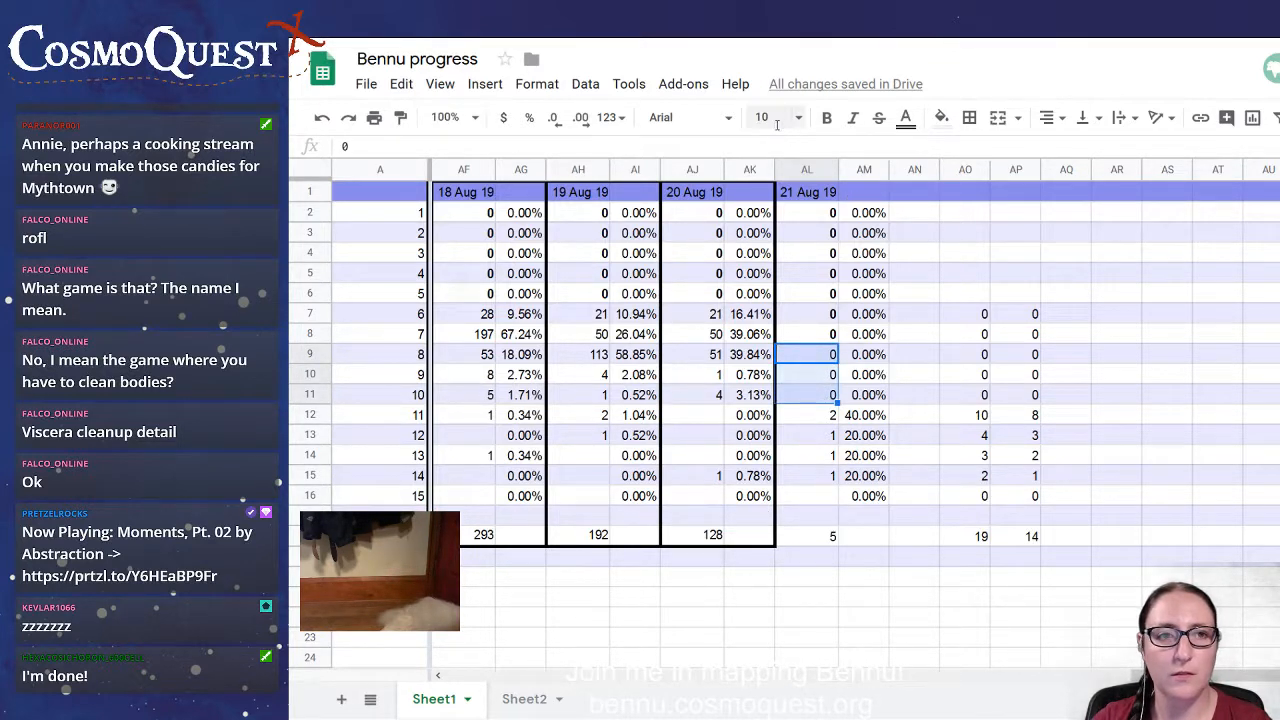
{"action": "left_click", "coordinate": [827, 118]}
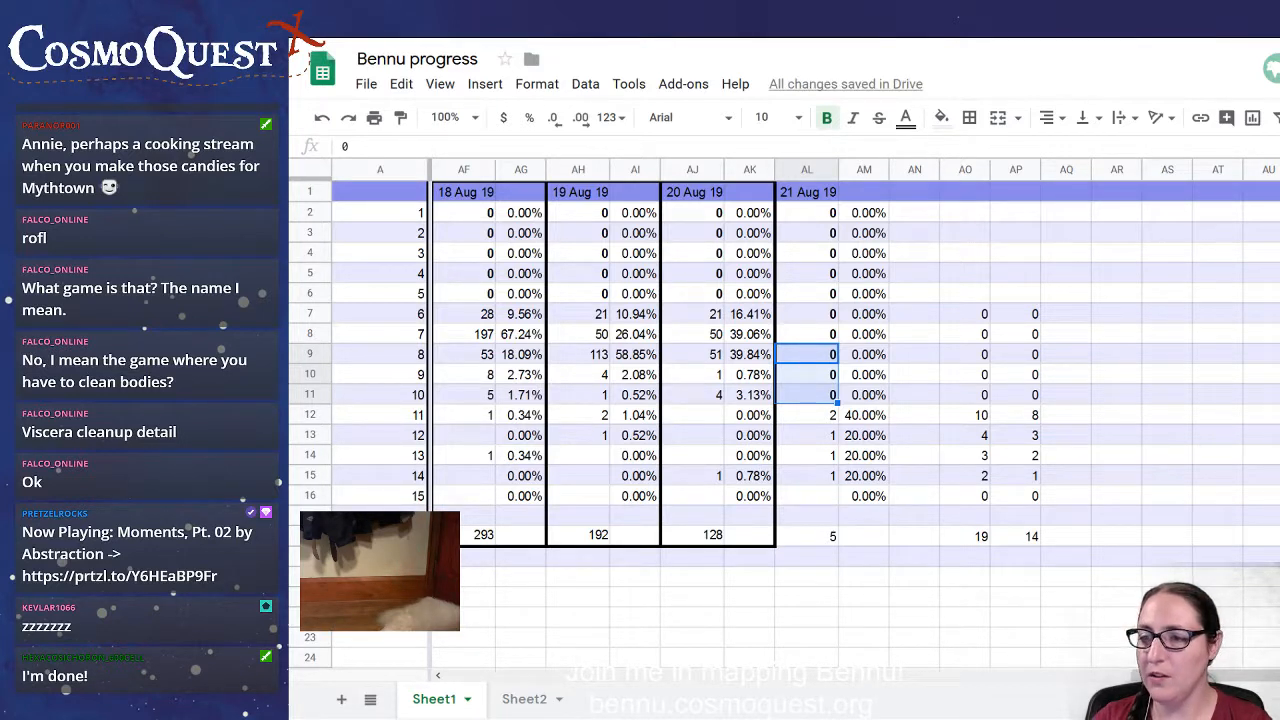
{"action": "left_click", "coordinate": [894, 499]}
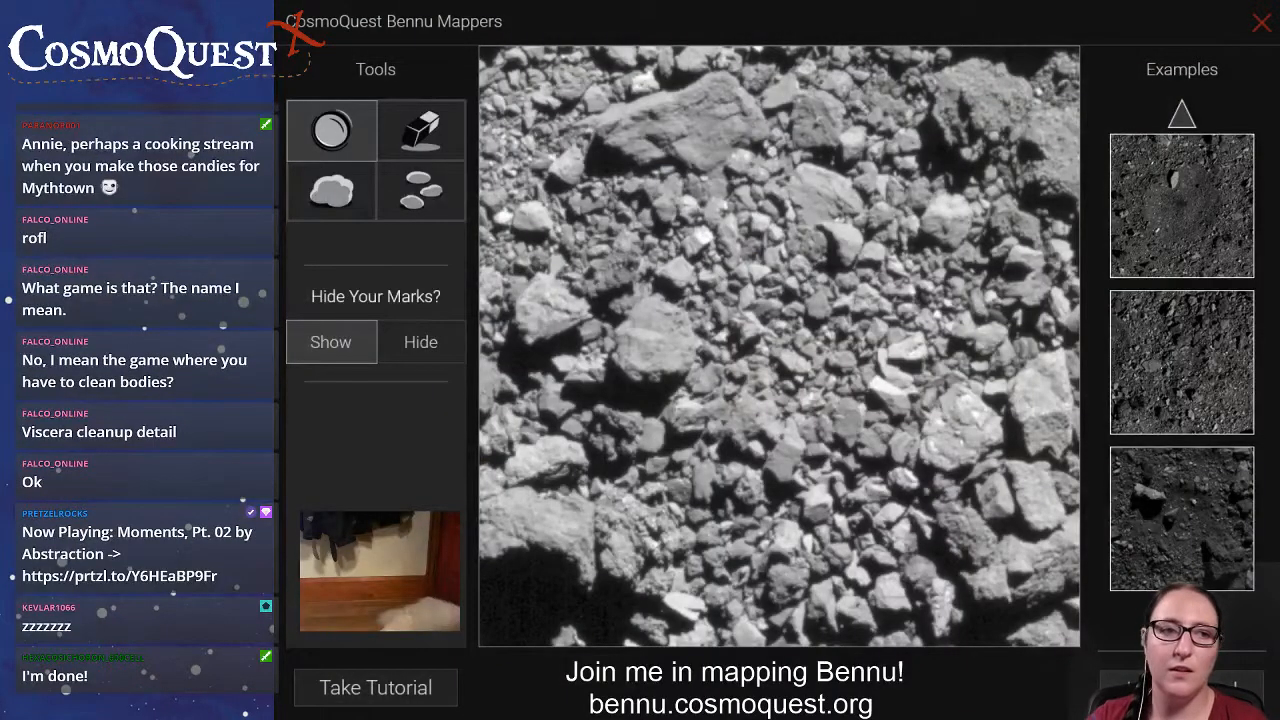
On the new Bennu image, draw boulder lines across the upper-left slab, the upper-right corner rock and three rocks in the lower-right area.
{"action": "left_click", "coordinate": [331, 190]}
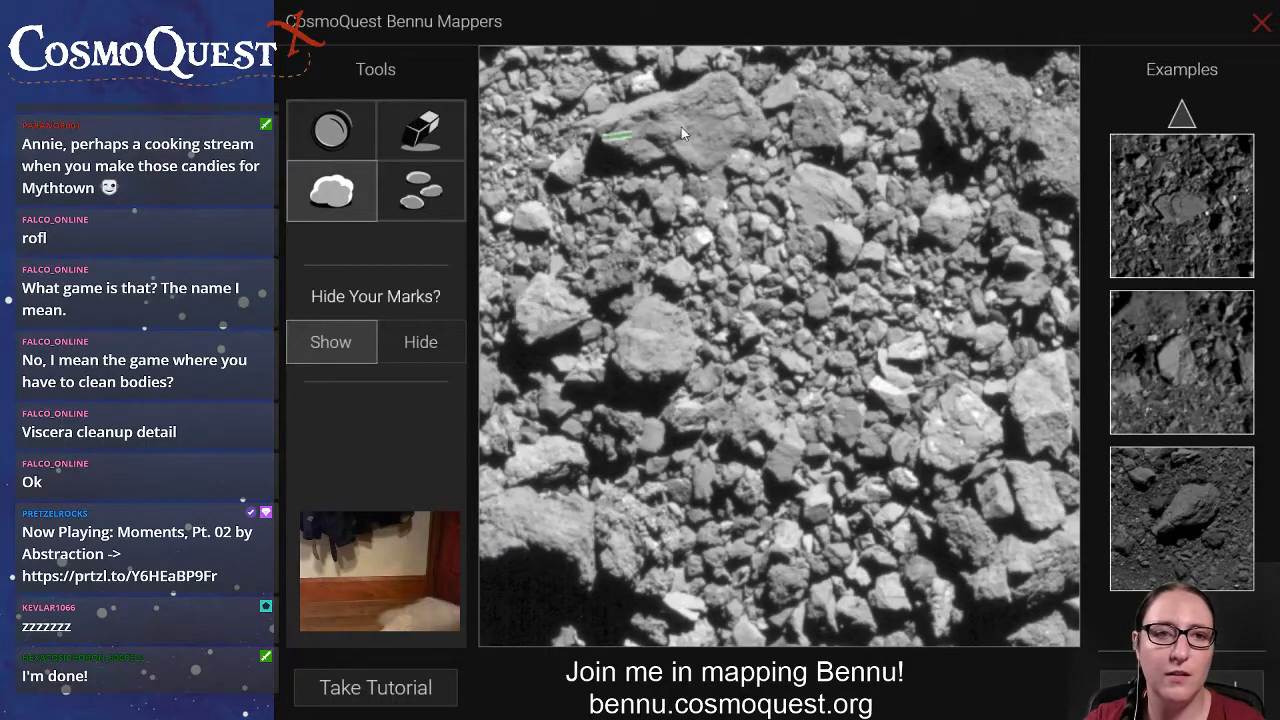
{"action": "left_click_drag", "start_coordinate": [681, 127], "coordinate": [746, 104]}
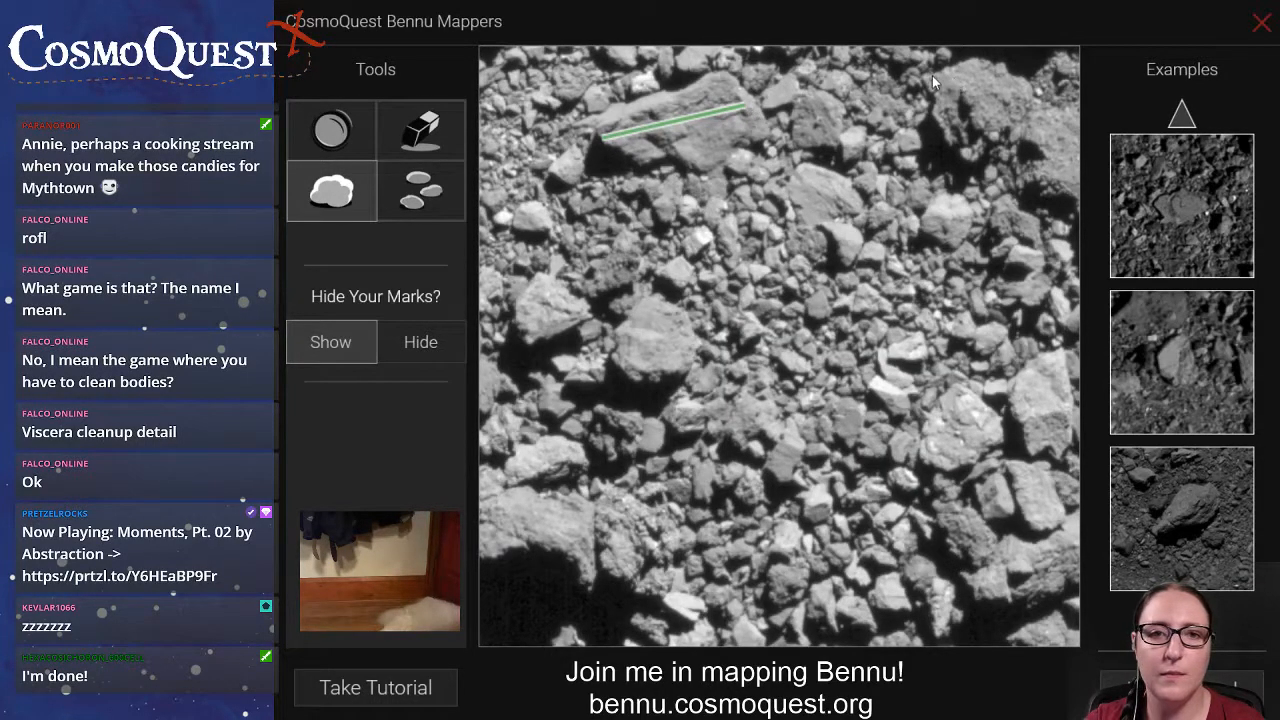
{"action": "left_click_drag", "start_coordinate": [928, 75], "coordinate": [1092, 171]}
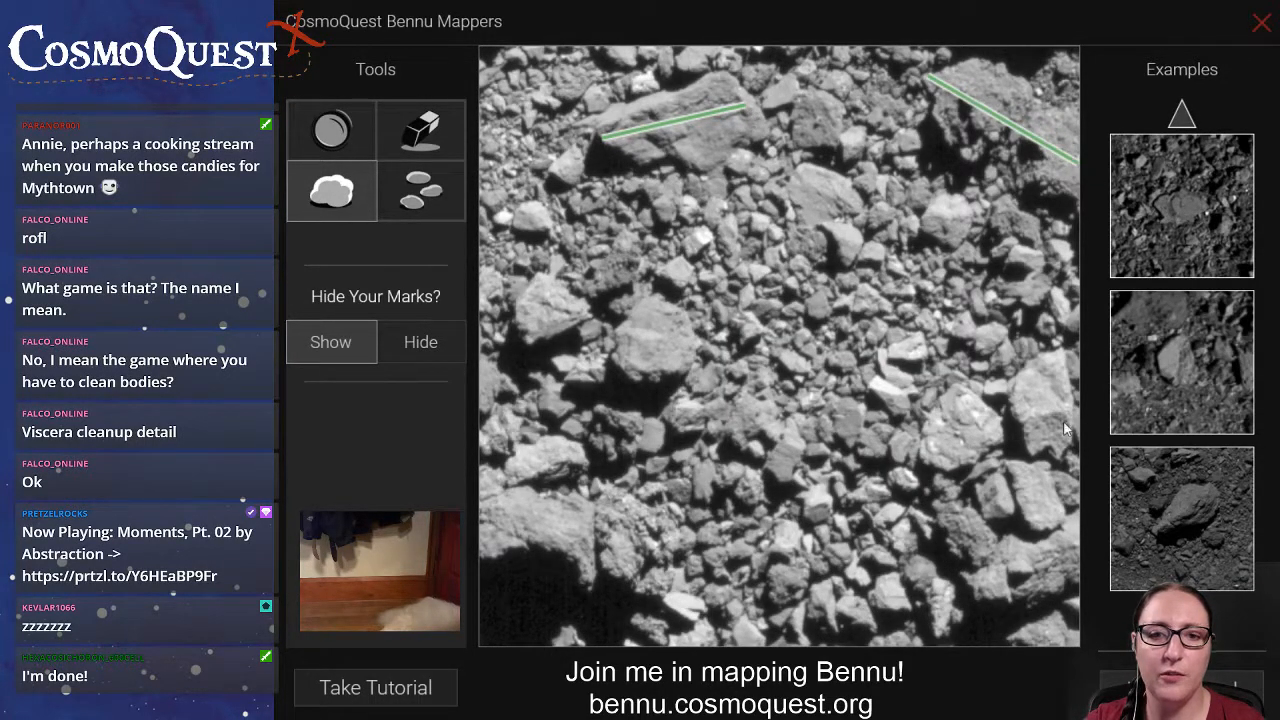
{"action": "left_click_drag", "start_coordinate": [1036, 362], "coordinate": [1059, 452]}
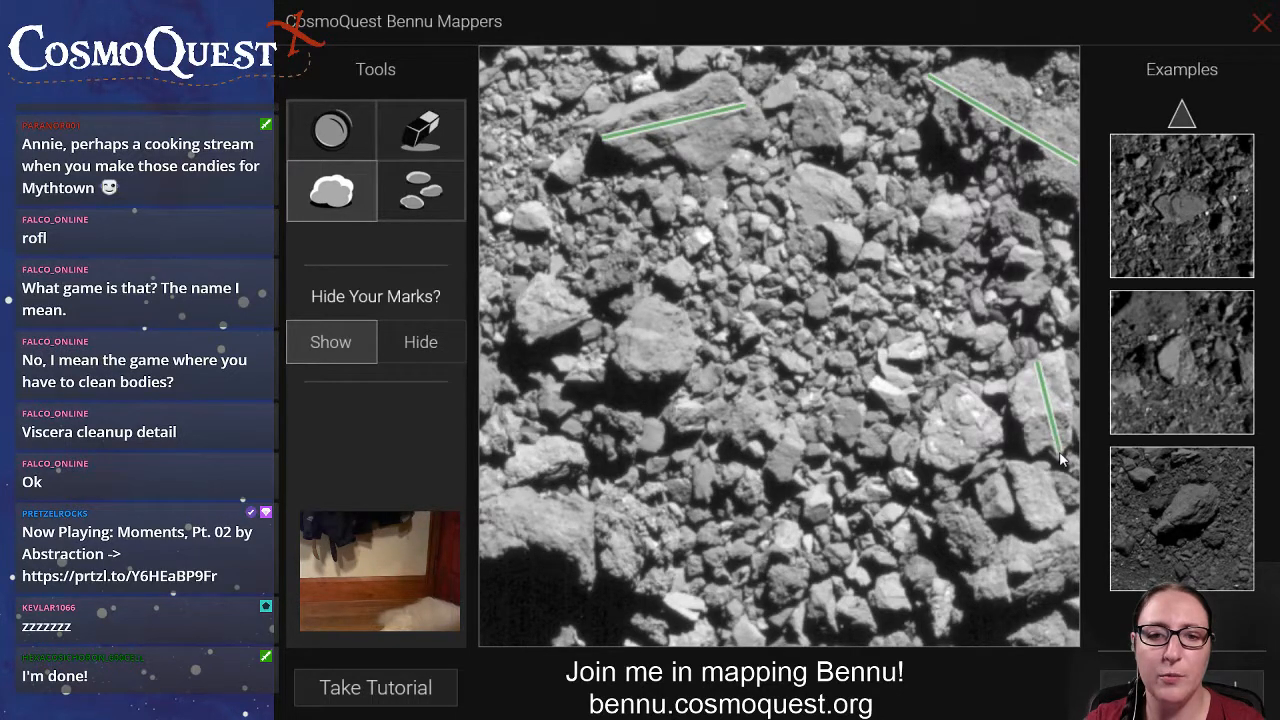
{"action": "mouse_move", "coordinate": [980, 403]}
{"action": "left_mouse_down"}
{"action": "mouse_move", "coordinate": [928, 465]}
{"action": "mouse_move", "coordinate": [993, 597]}
{"action": "left_mouse_up"}
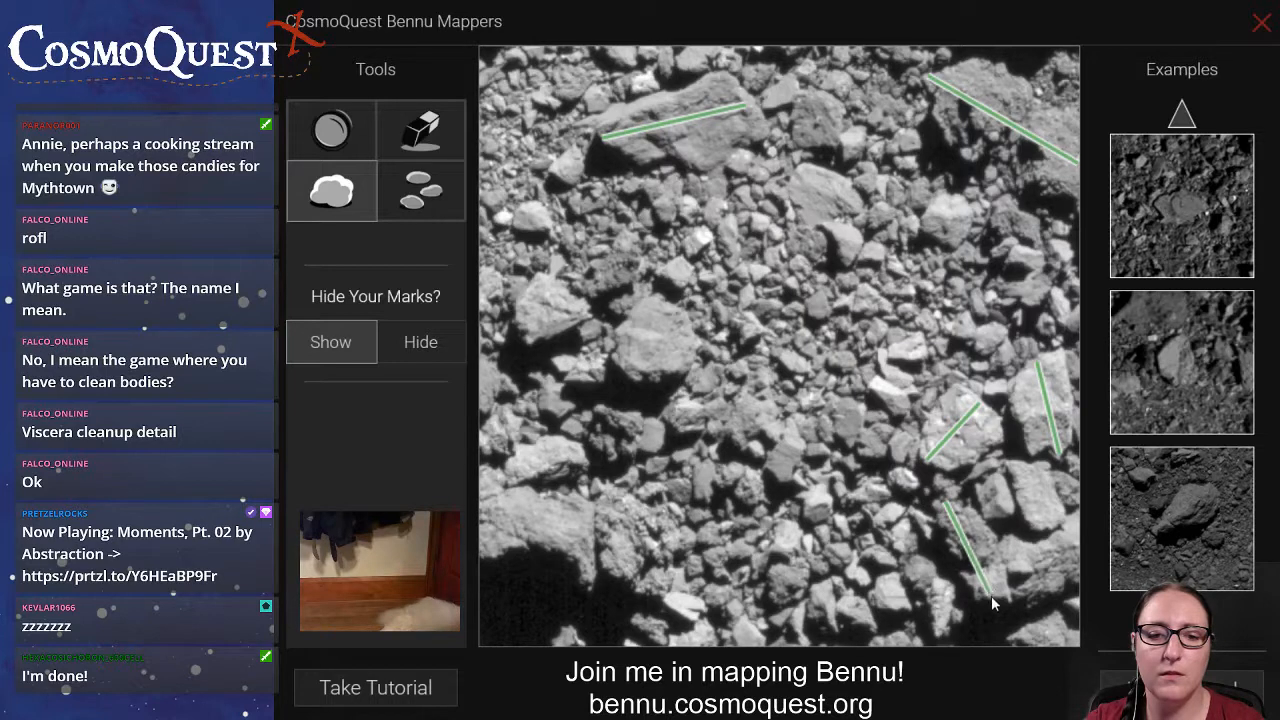
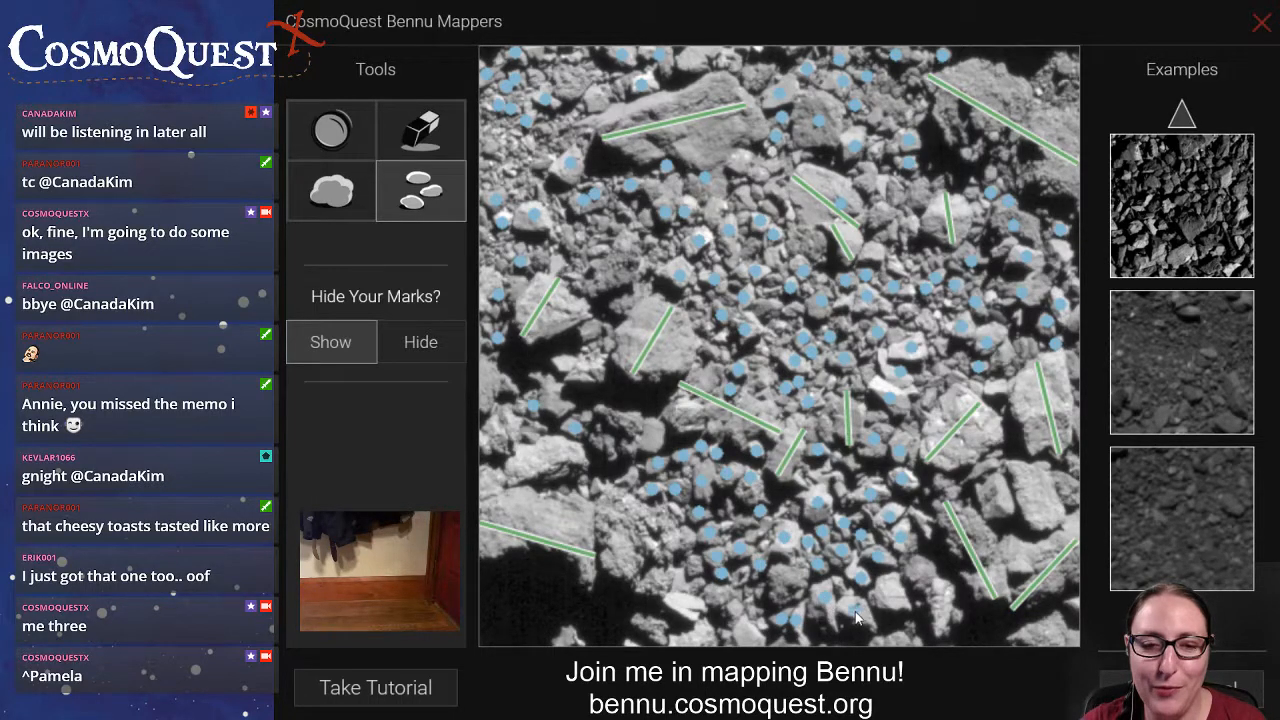
Draw boulder lines across one rock near the image's lower-right edge and four rocks in its lower-left area.
{"action": "left_click", "coordinate": [352, 200]}
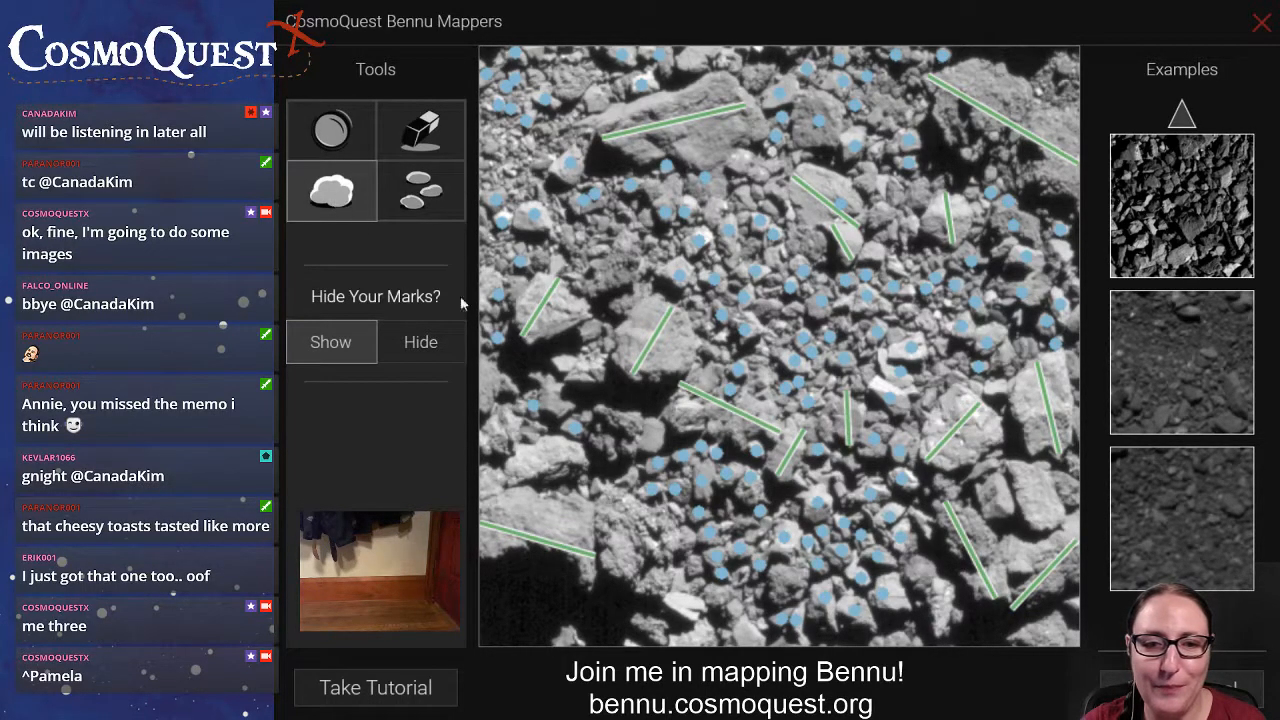
{"action": "left_click_drag", "start_coordinate": [911, 564], "coordinate": [942, 629]}
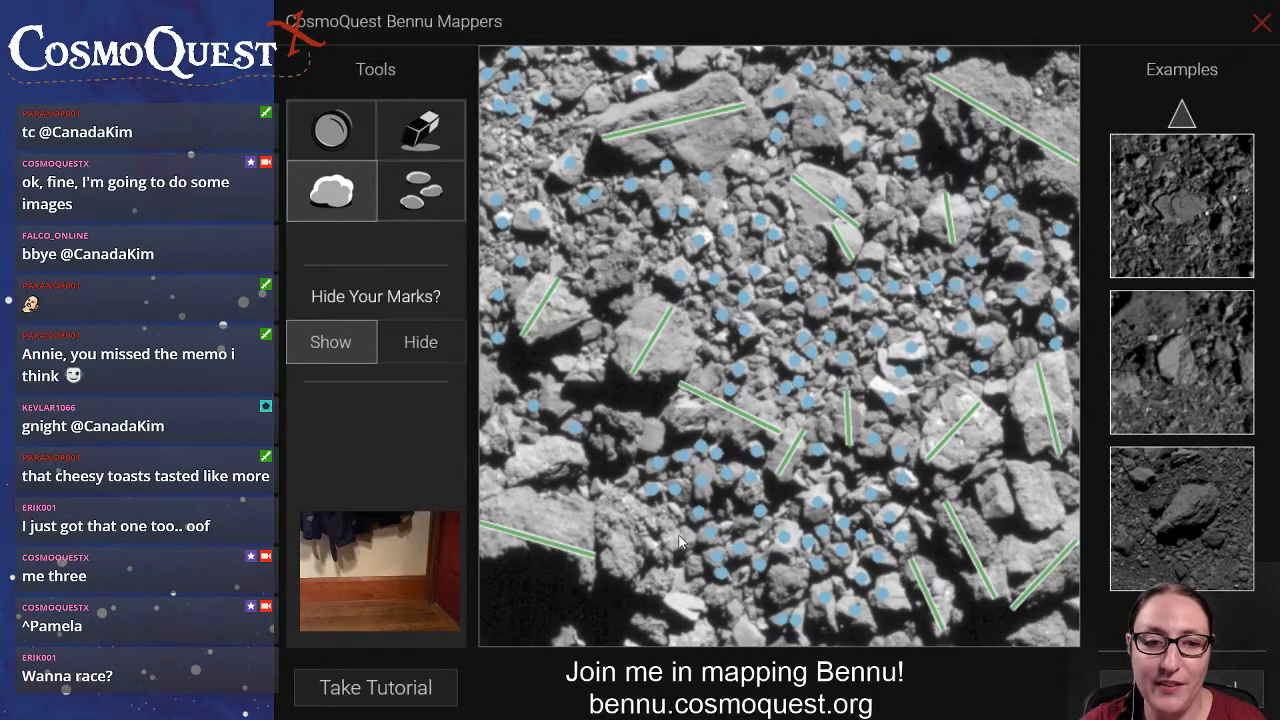
{"action": "left_click_drag", "start_coordinate": [639, 499], "coordinate": [616, 570]}
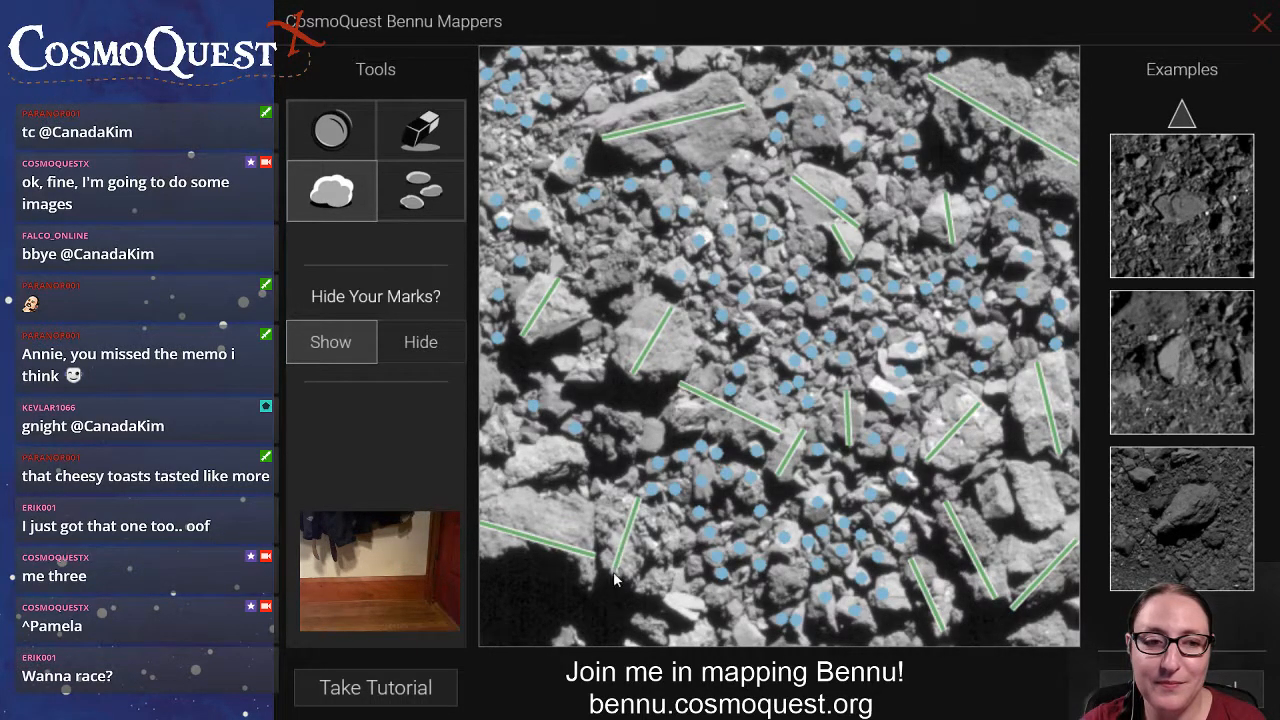
{"action": "left_click_drag", "start_coordinate": [585, 455], "coordinate": [503, 476]}
{"action": "left_click_drag", "start_coordinate": [657, 437], "coordinate": [569, 420]}
{"action": "left_click_drag", "start_coordinate": [484, 450], "coordinate": [557, 388]}
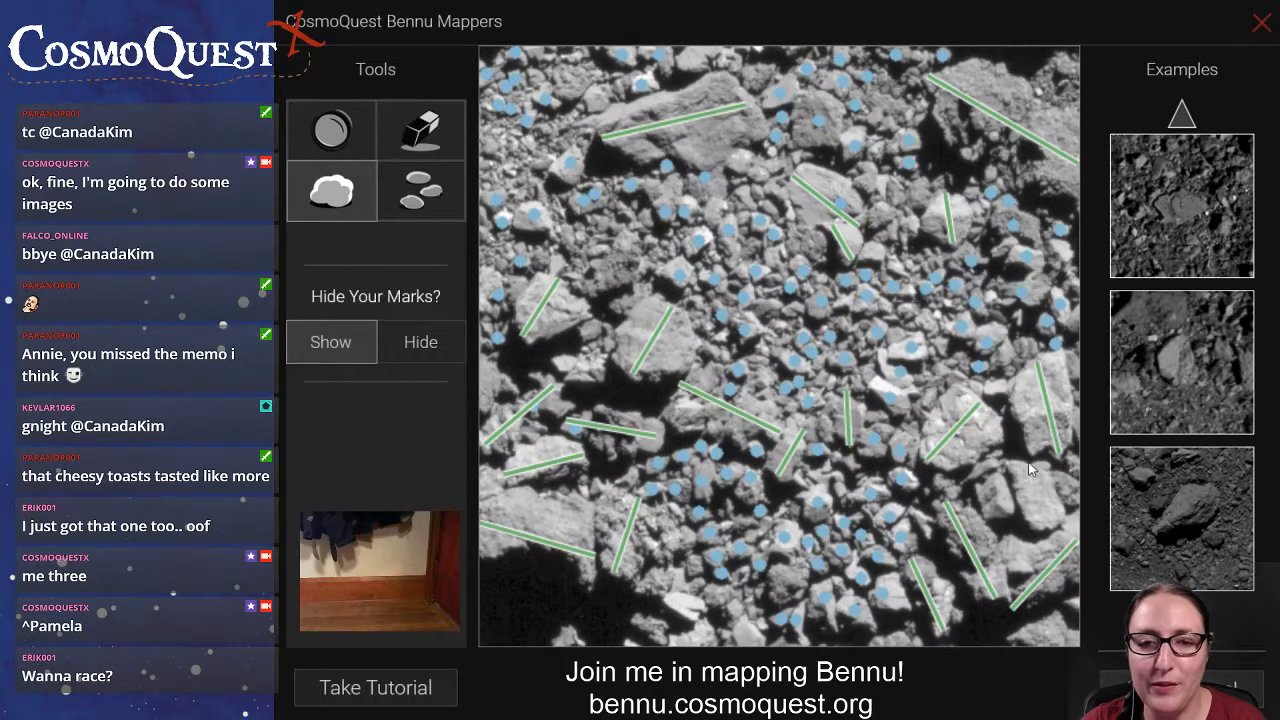
Draw boulder lines across the split block in the image's lower-right area and the rock at its lower-right corner.
{"action": "left_click_drag", "start_coordinate": [1030, 462], "coordinate": [1046, 526]}
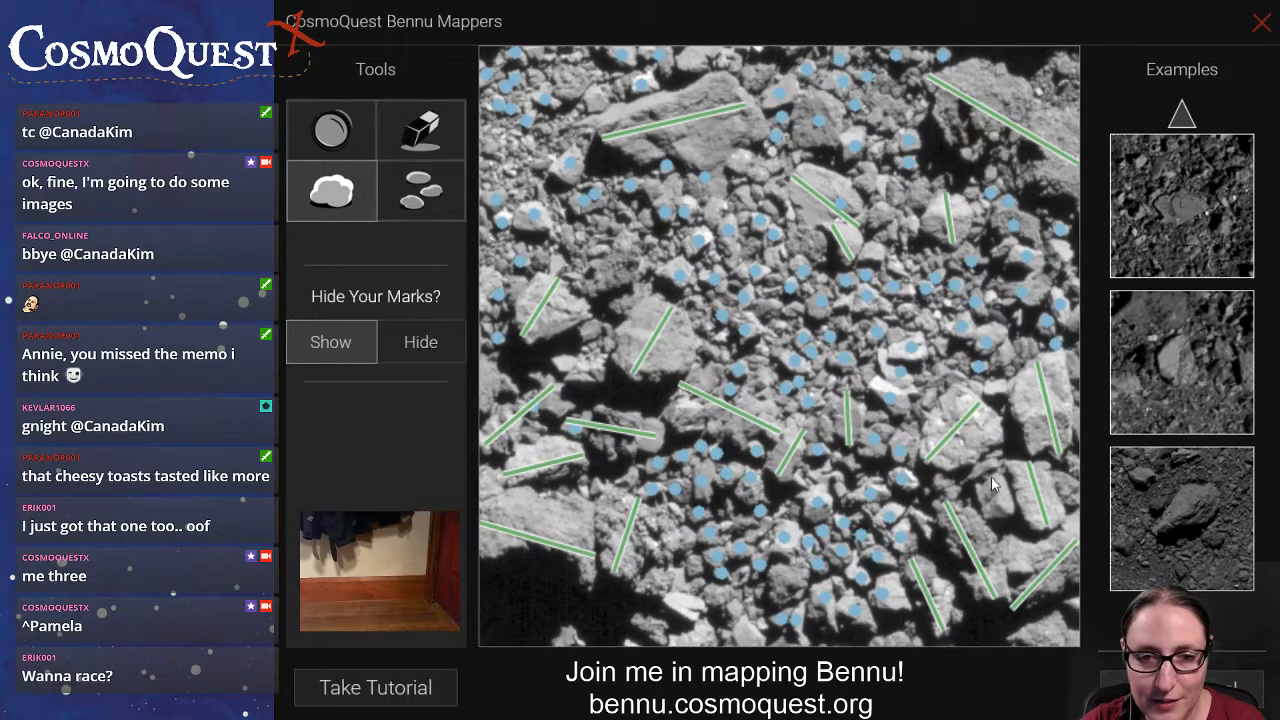
{"action": "mouse_move", "coordinate": [991, 480]}
{"action": "left_mouse_down"}
{"action": "mouse_move", "coordinate": [1000, 510]}
{"action": "mouse_move", "coordinate": [997, 462]}
{"action": "left_mouse_up"}
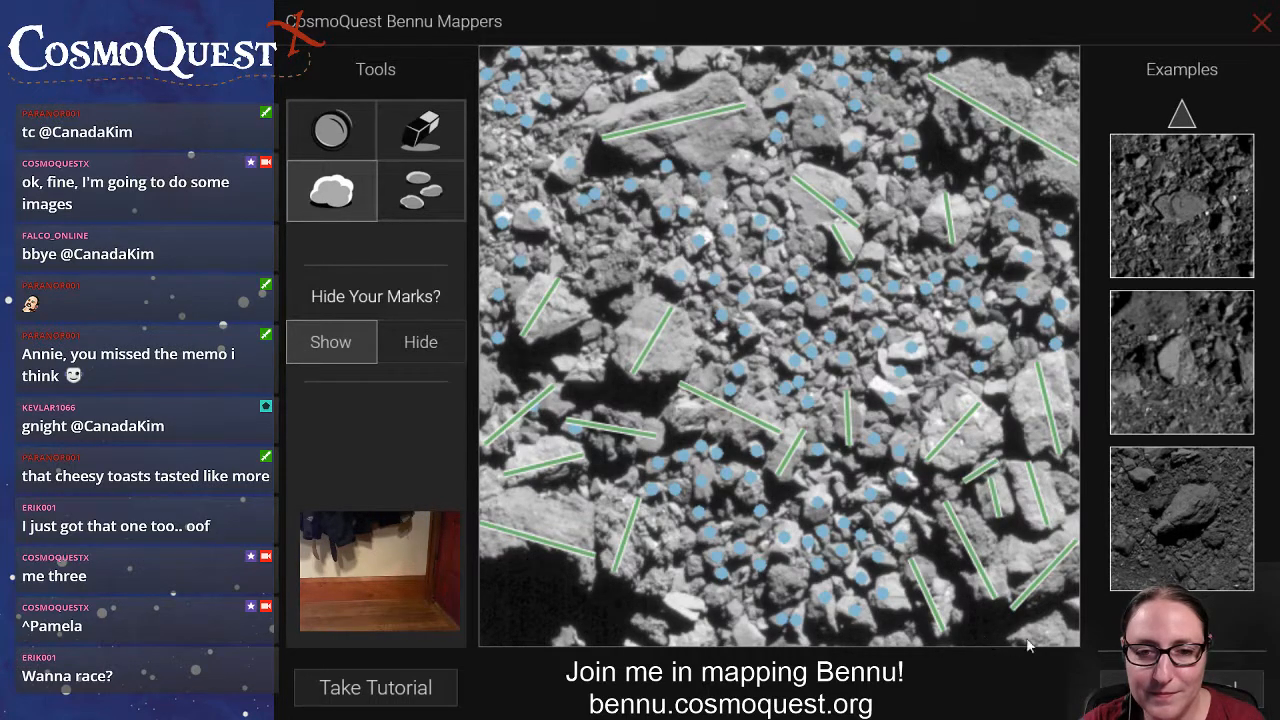
{"action": "left_click_drag", "start_coordinate": [1067, 632], "coordinate": [1008, 641]}
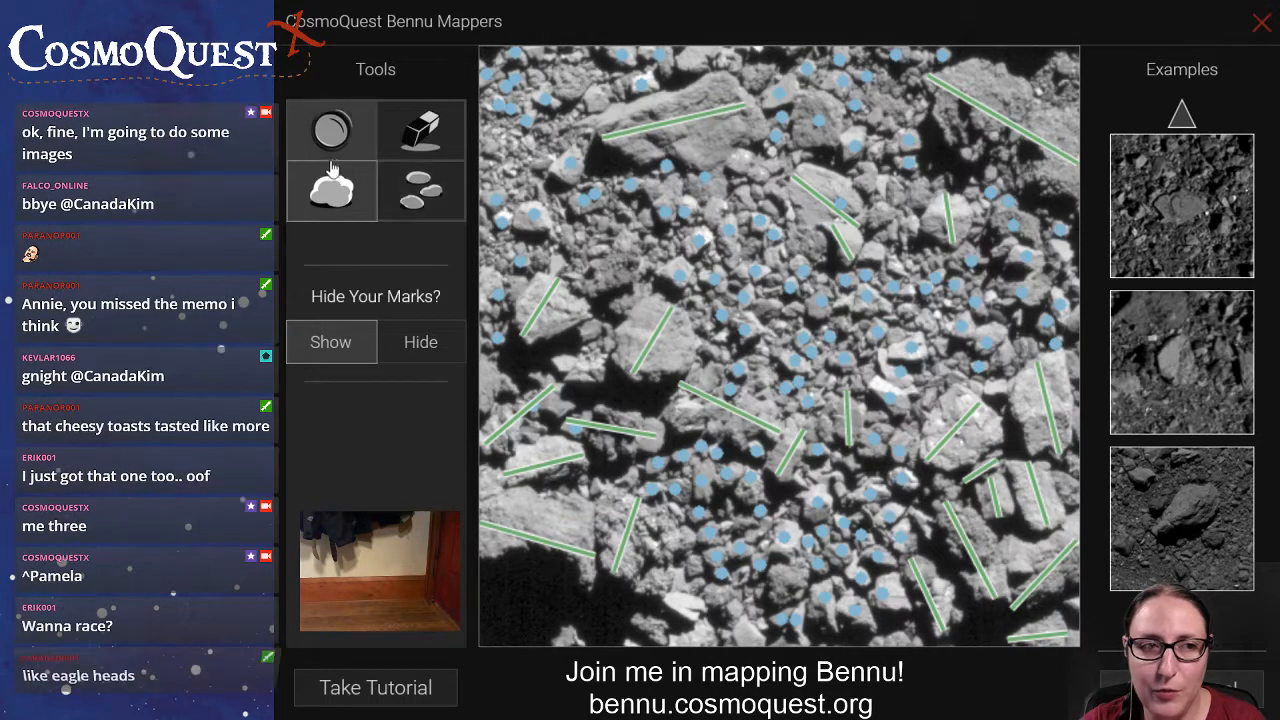
Mark the remaining small rocks across the image, including those around the large boulders near the upper centre.
{"action": "left_click", "coordinate": [430, 195]}
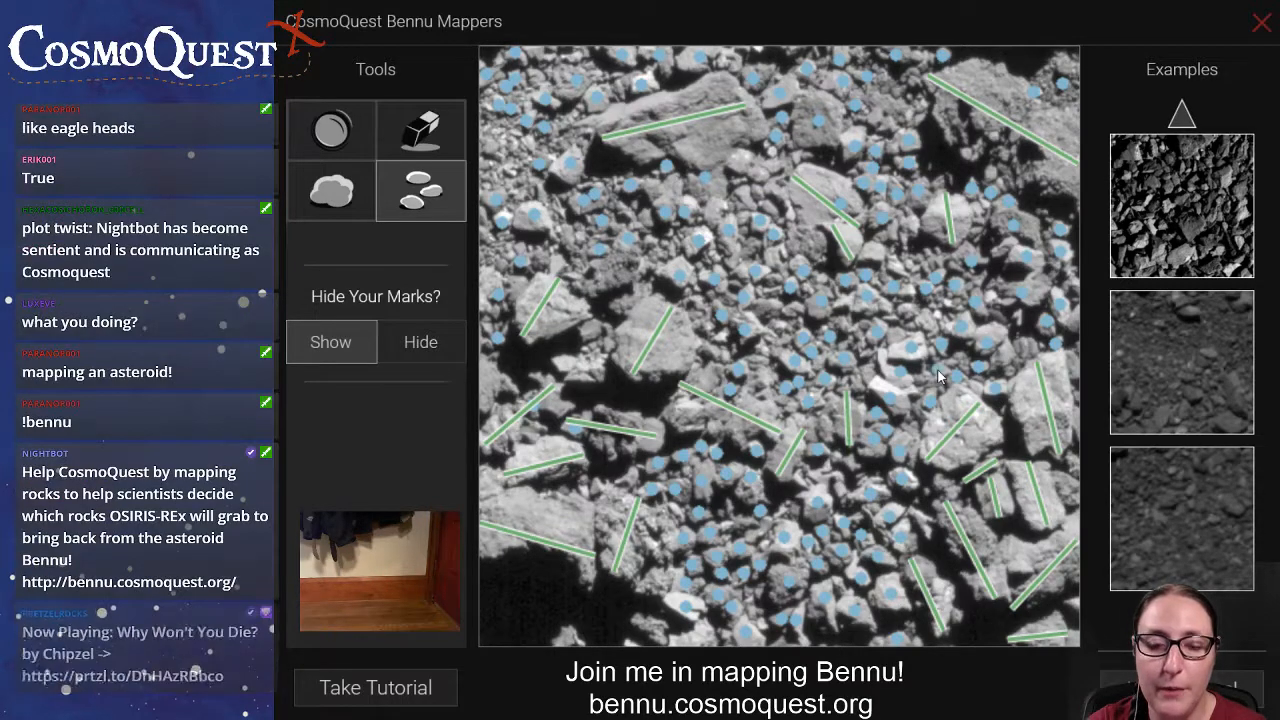
{"action": "left_click", "coordinate": [923, 473]}
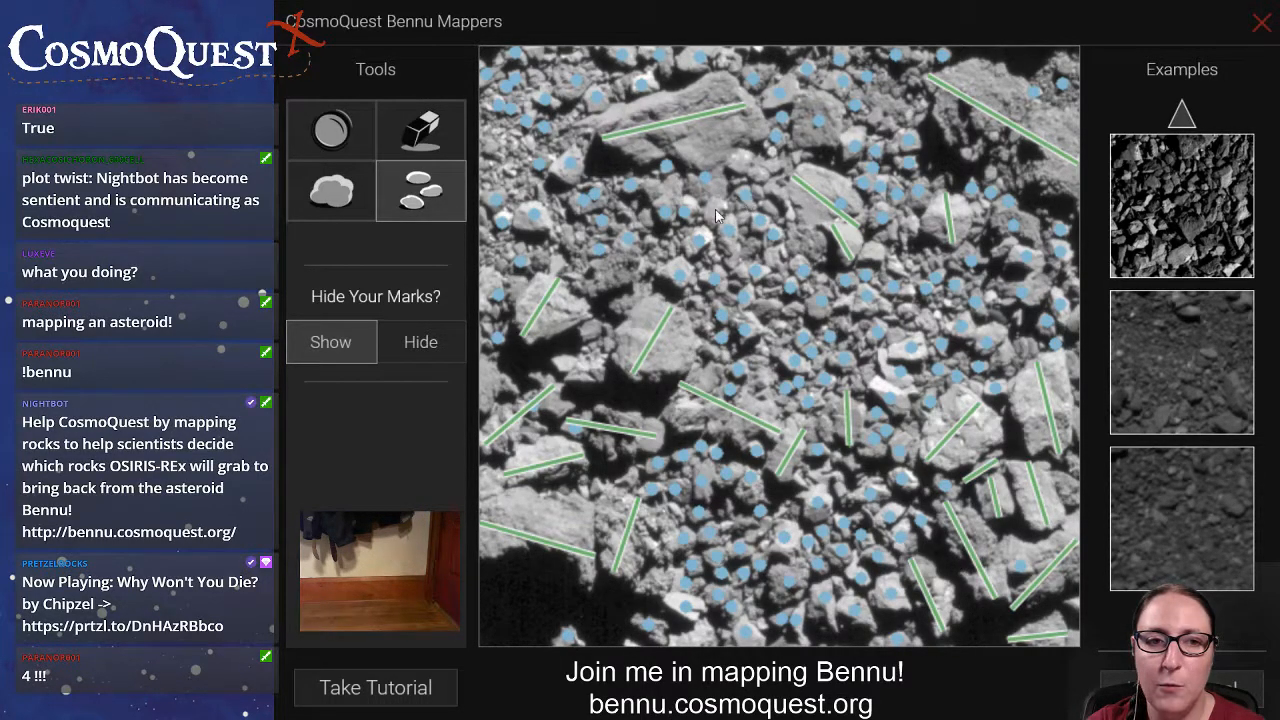
{"action": "left_click", "coordinate": [766, 173]}
{"action": "left_click_drag", "start_coordinate": [809, 157], "coordinate": [866, 234]}
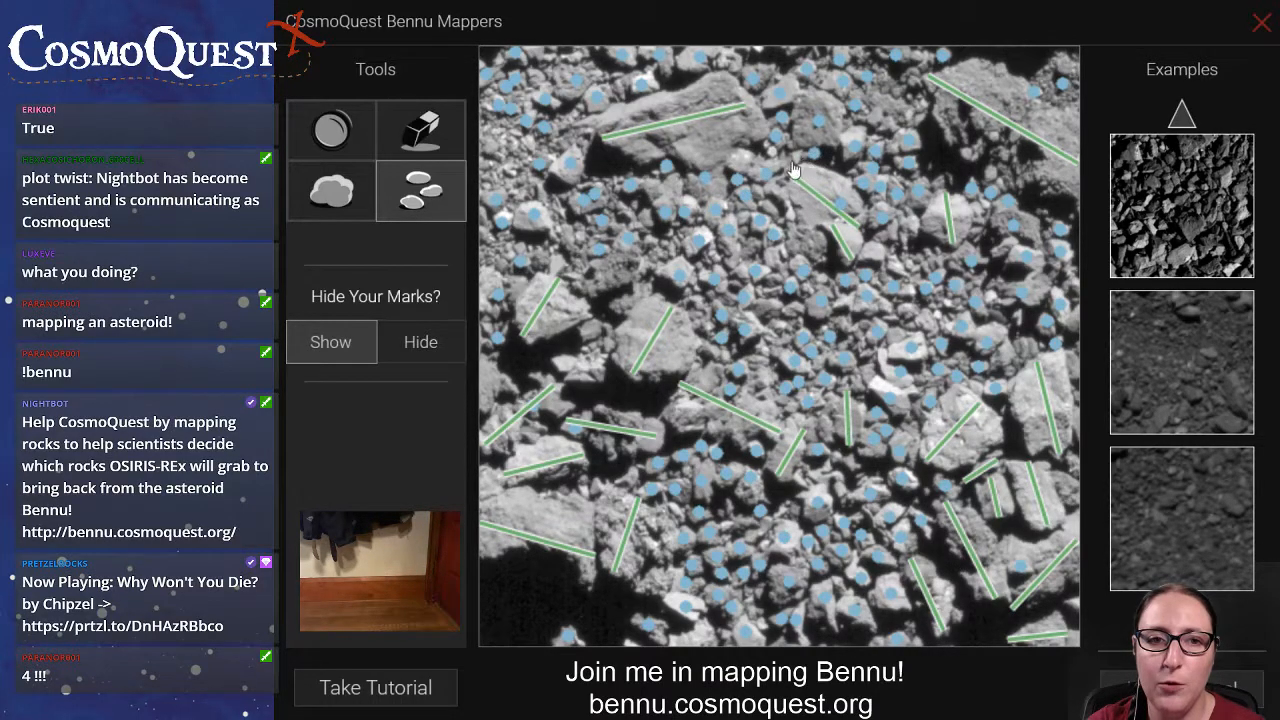
{"action": "left_click", "coordinate": [805, 156]}
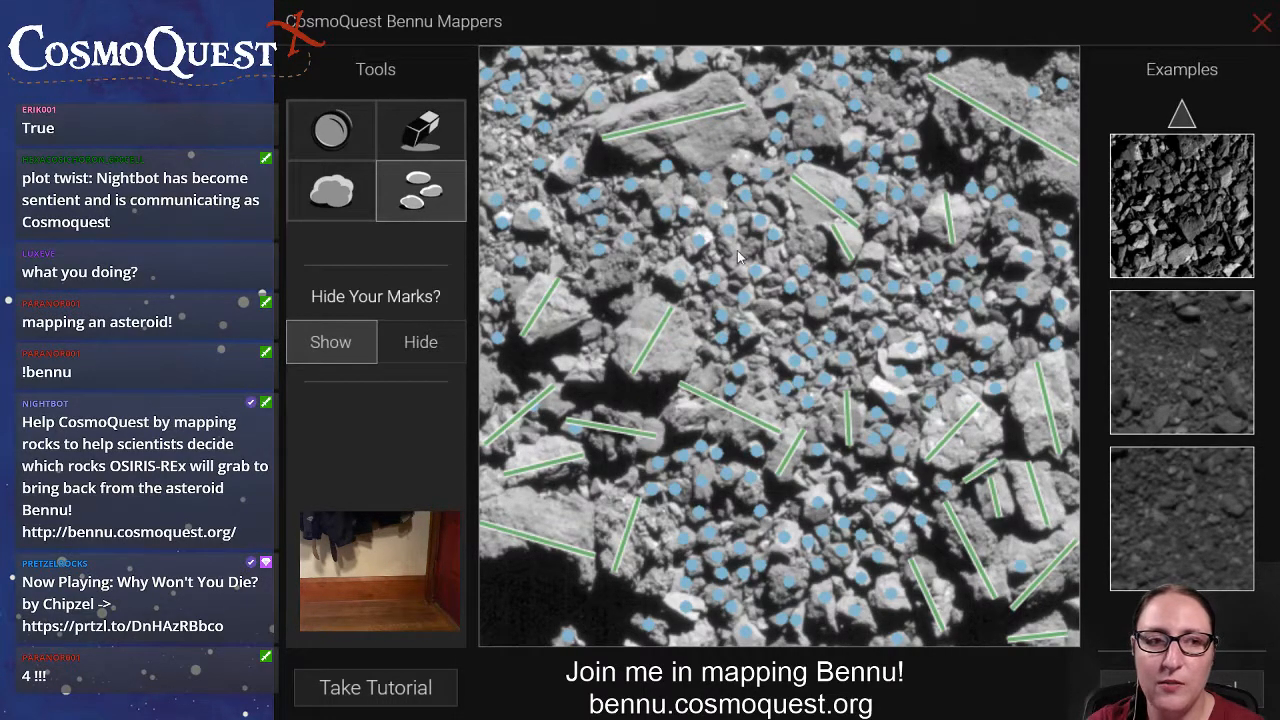
Inspect the image without its marks, restore them, and mark a small circular crater near the upper-right corner.
{"action": "left_click", "coordinate": [433, 350]}
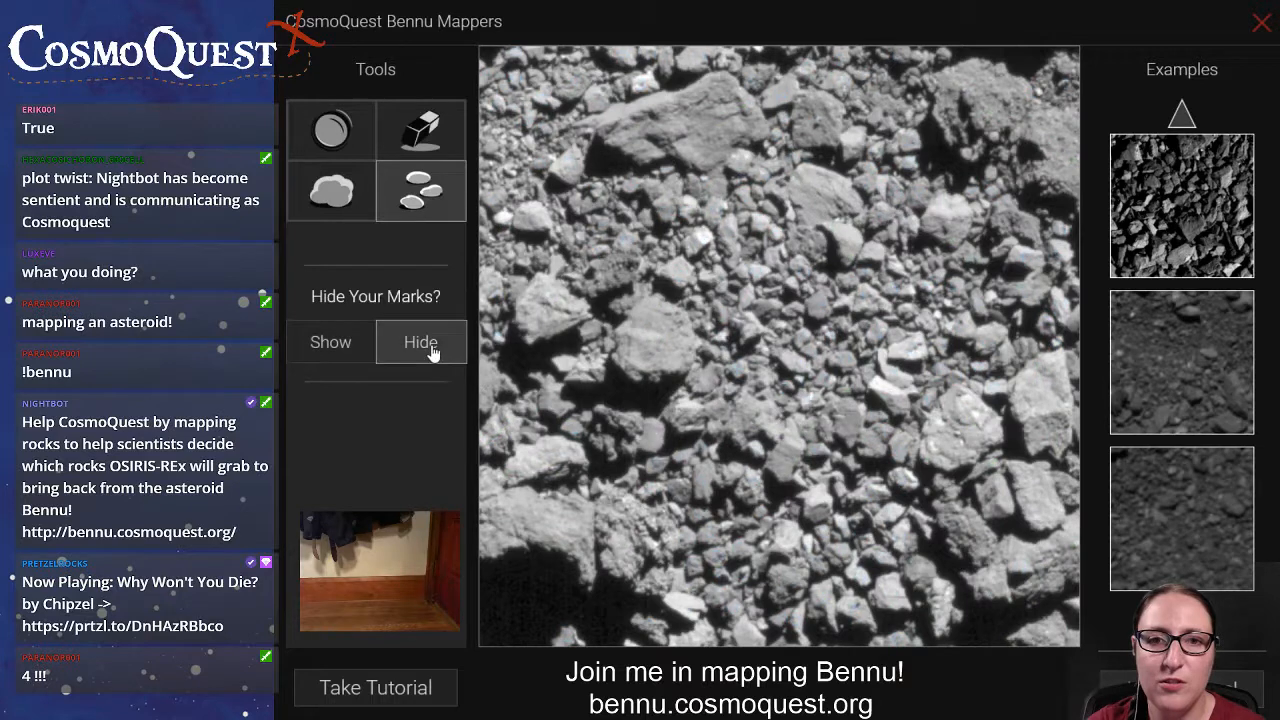
{"action": "left_click", "coordinate": [340, 356]}
{"action": "left_click", "coordinate": [335, 138]}
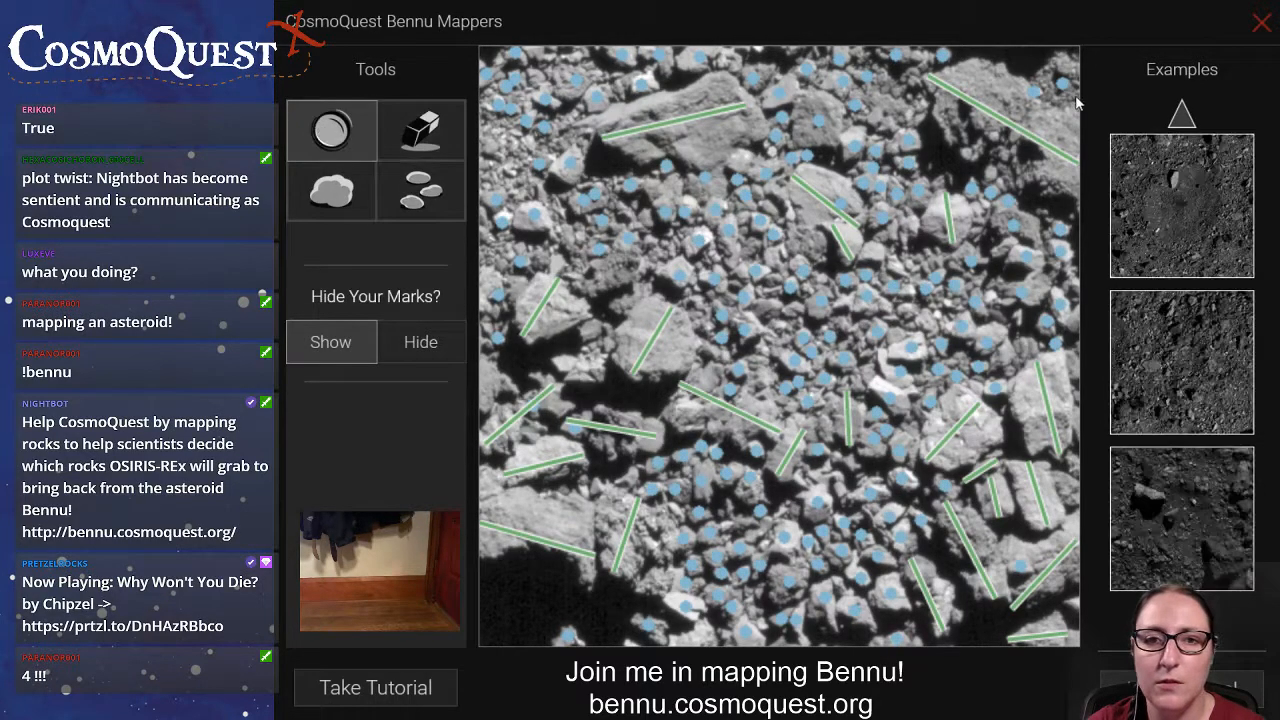
{"action": "left_click_drag", "start_coordinate": [1073, 107], "coordinate": [1044, 81]}
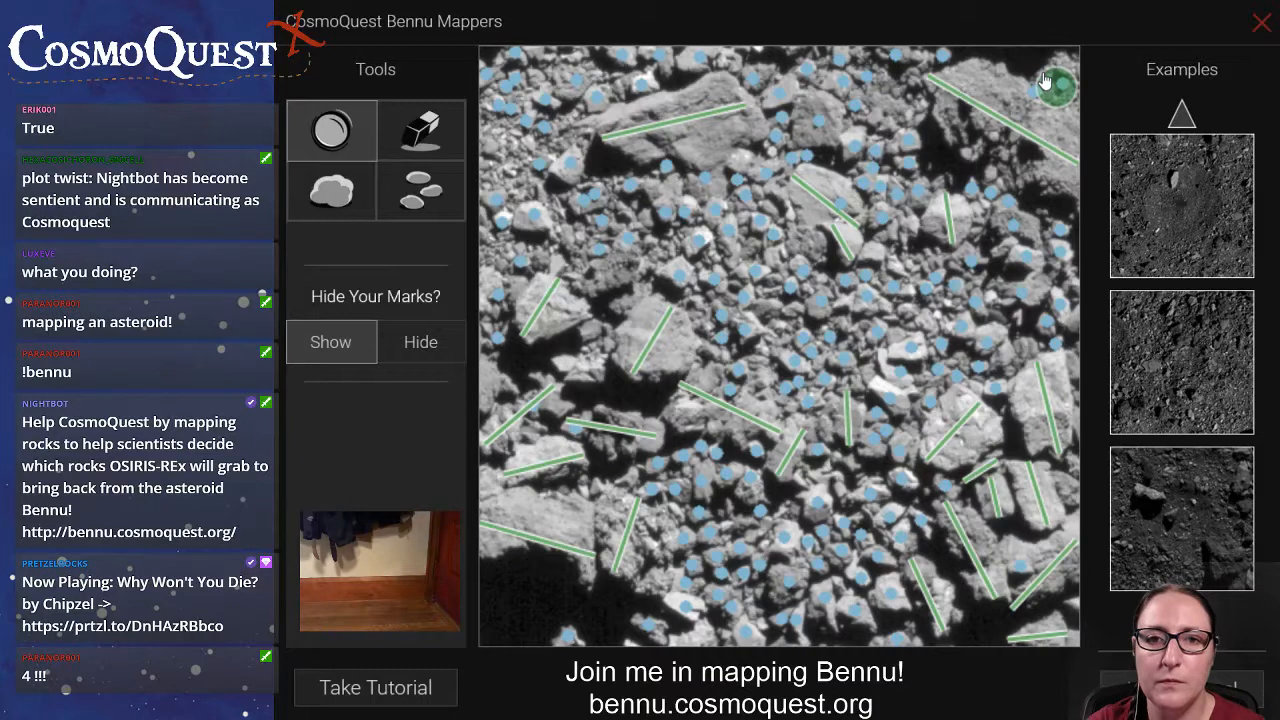
Draw a boulder line across the blocky rock just right of the large slab at the image's upper centre.
{"action": "left_click", "coordinate": [412, 204]}
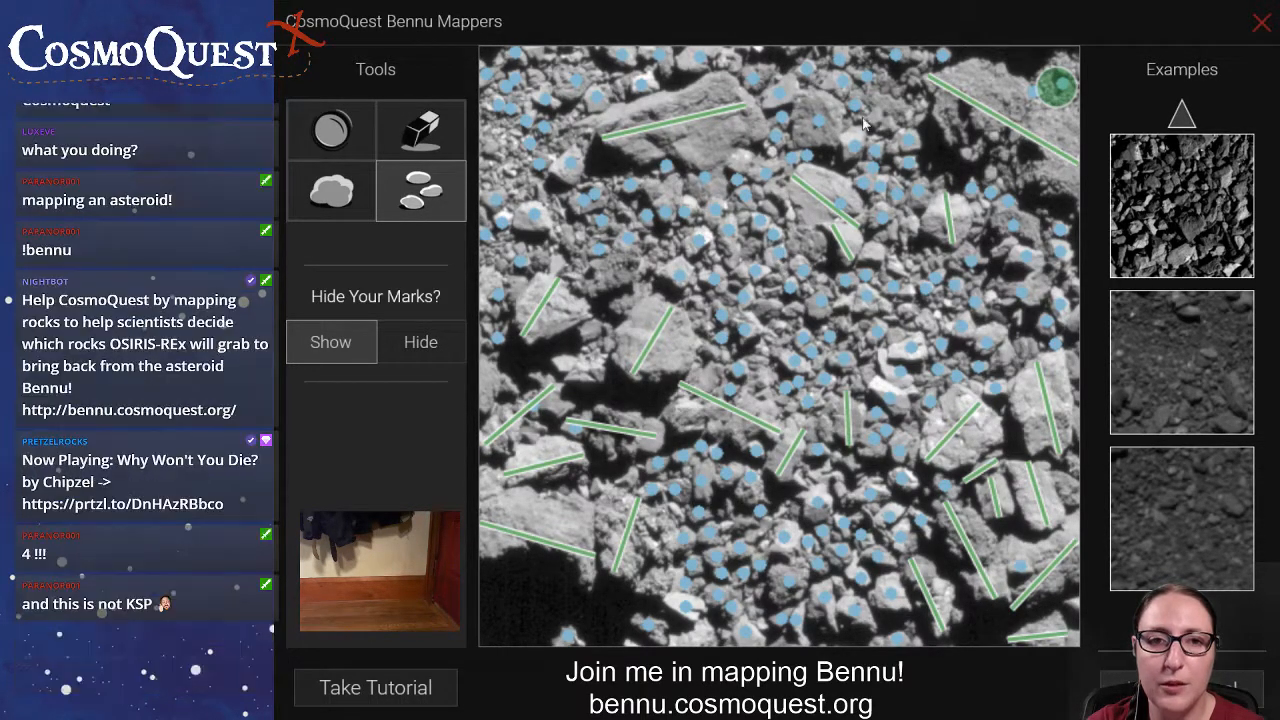
{"action": "left_click", "coordinate": [331, 208]}
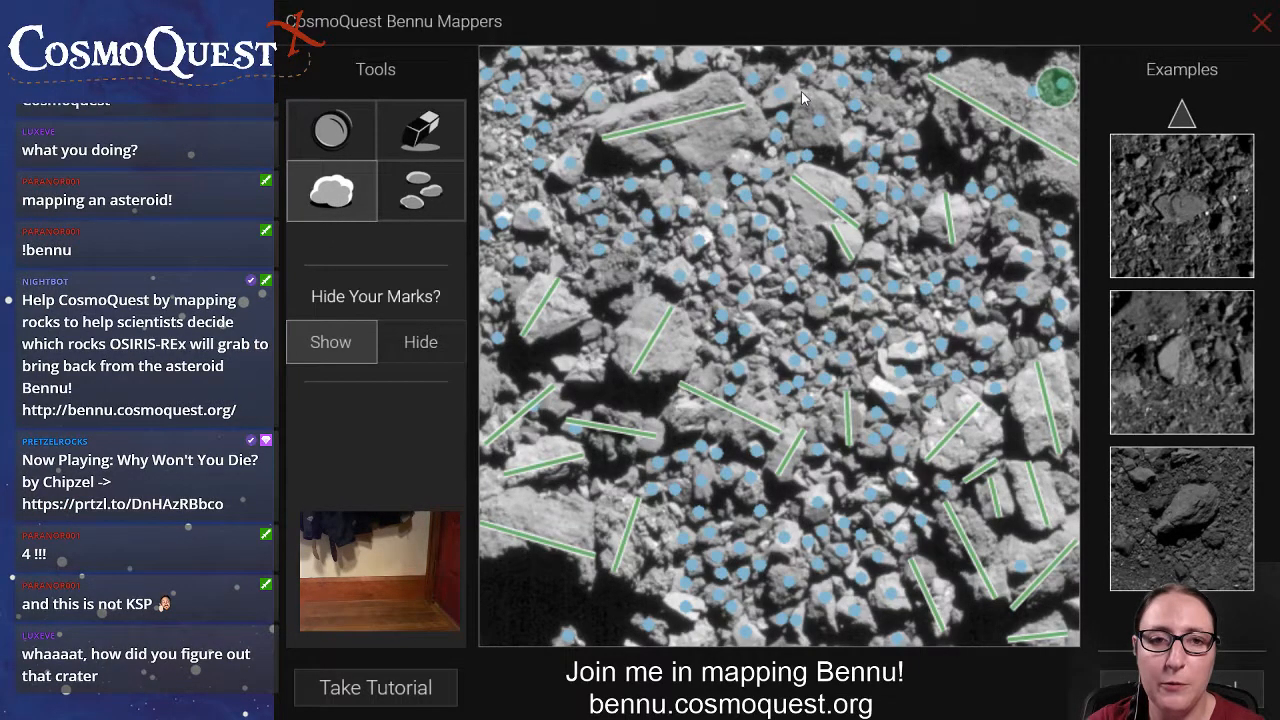
{"action": "left_click_drag", "start_coordinate": [802, 97], "coordinate": [834, 148]}
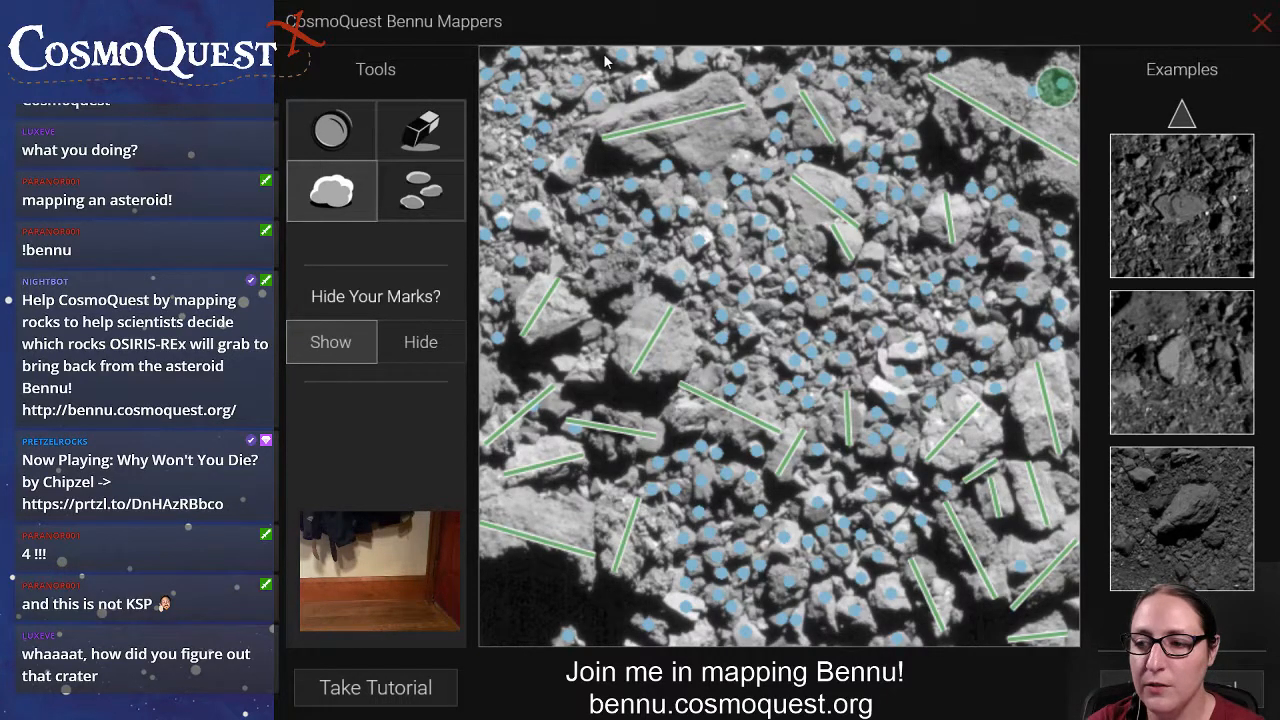
Hide all marks to examine the bare terrain for craters, and show the marks again.
{"action": "left_click", "coordinate": [431, 360]}
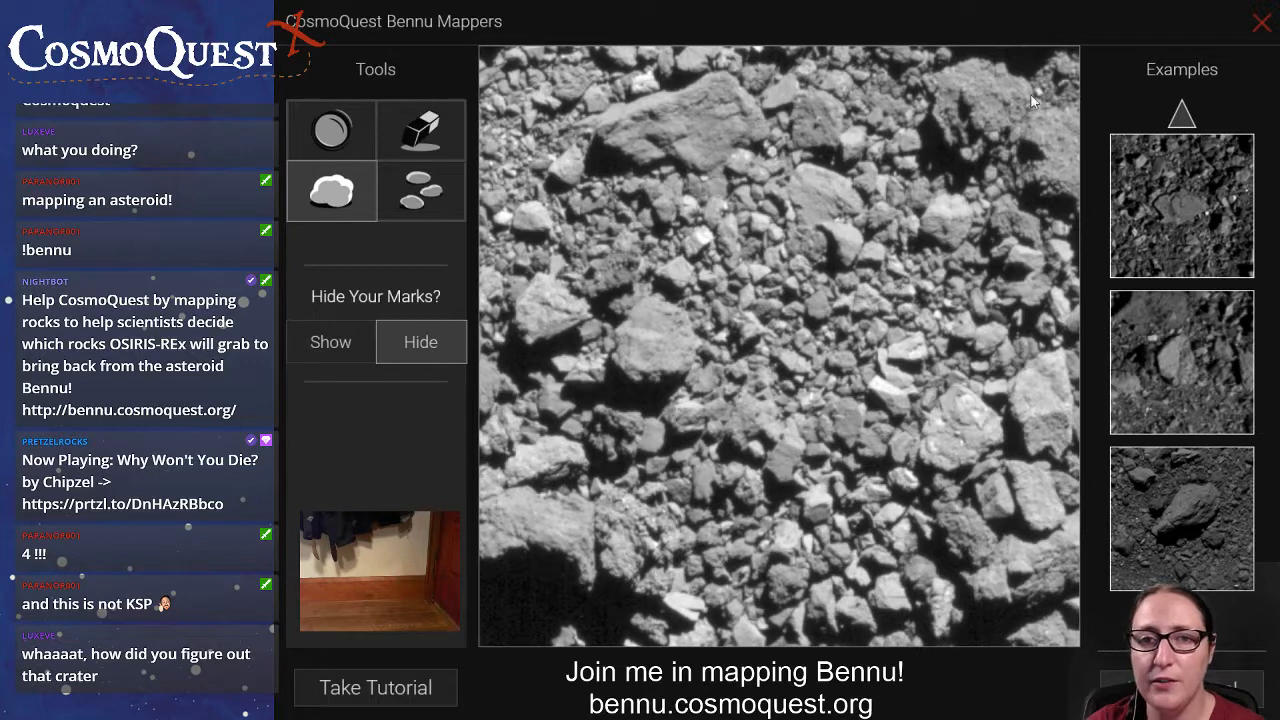
{"action": "left_click", "coordinate": [354, 144]}
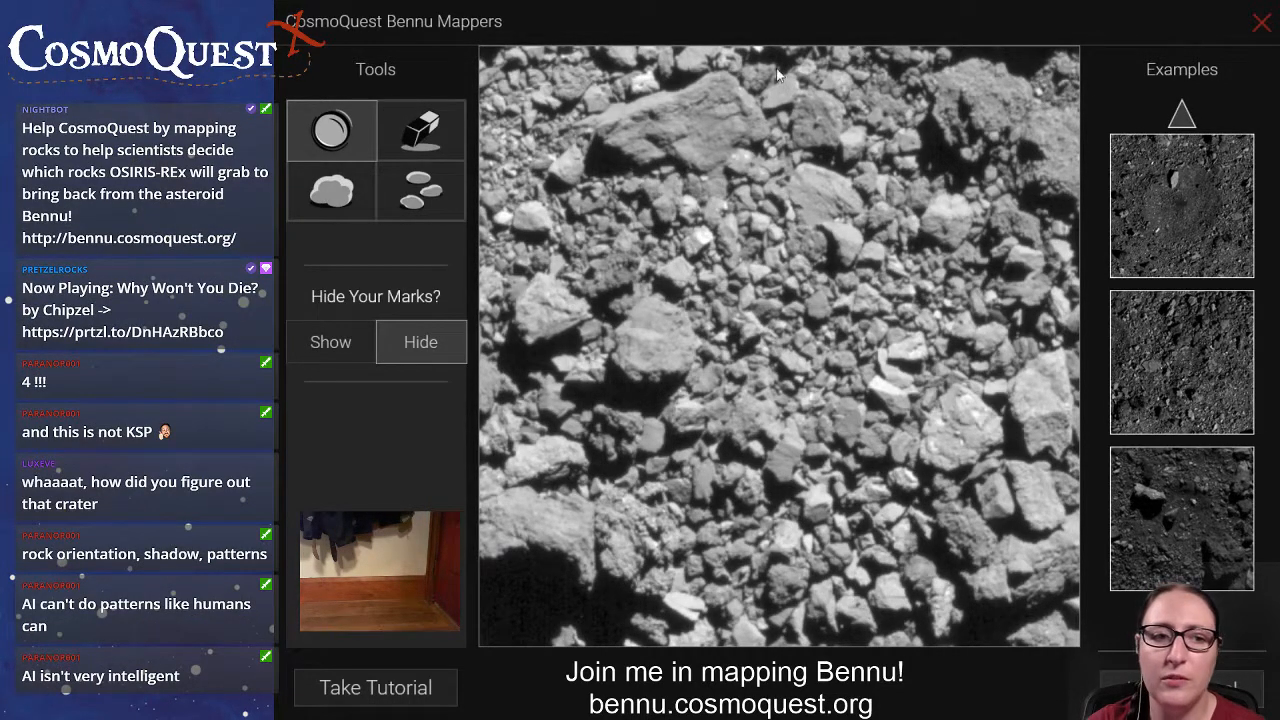
{"action": "left_click", "coordinate": [310, 345]}
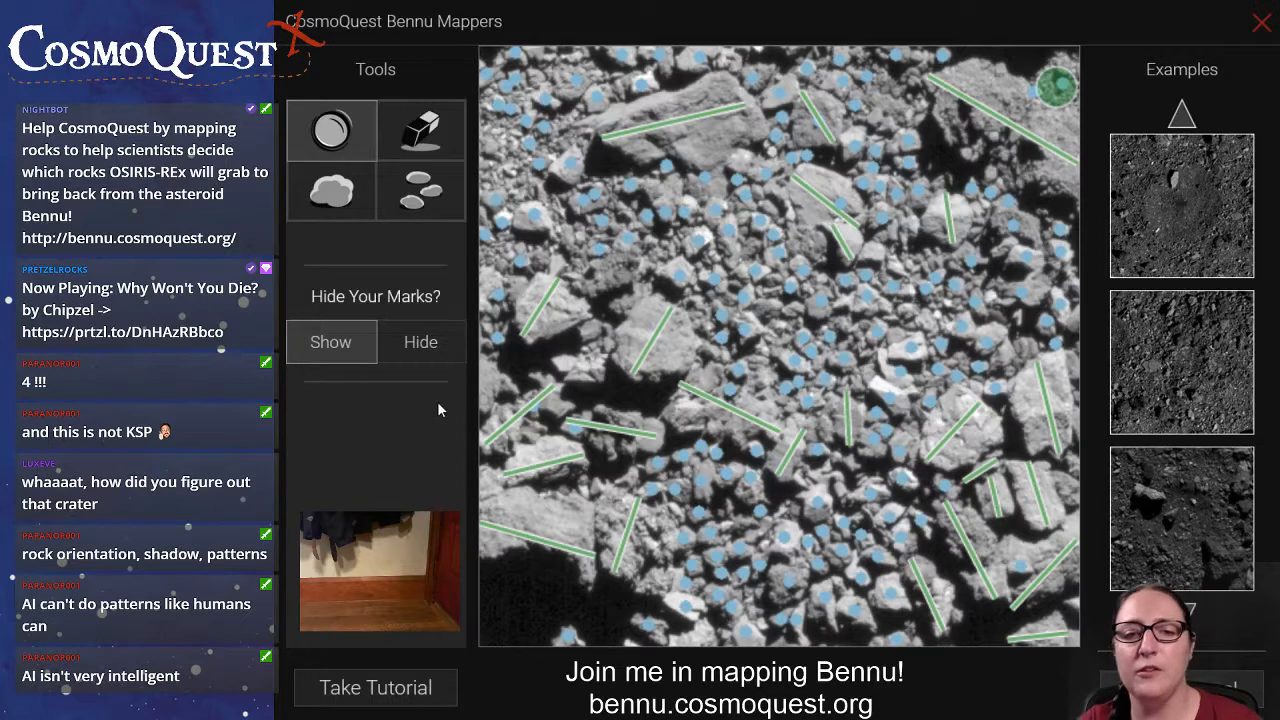
Activate the boulder marking tool for the unmarked rocks in the image's left part.
{"action": "left_click", "coordinate": [430, 208]}
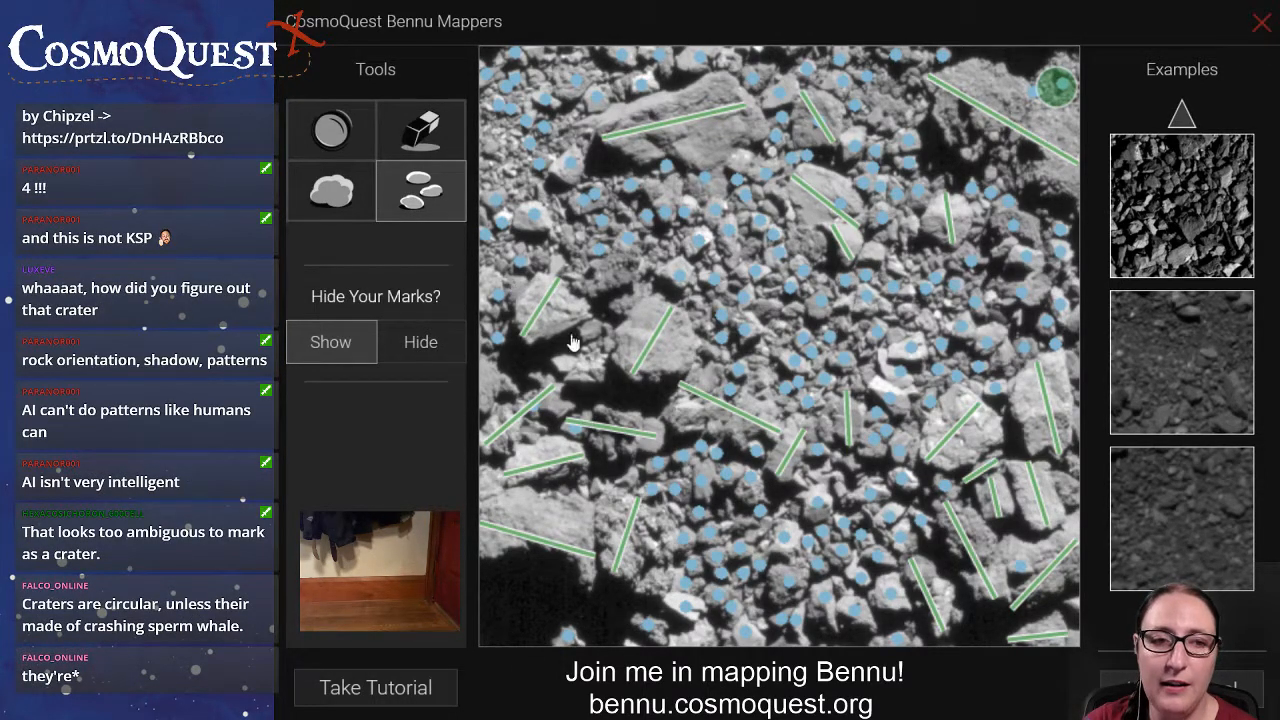
{"action": "left_click", "coordinate": [338, 200]}
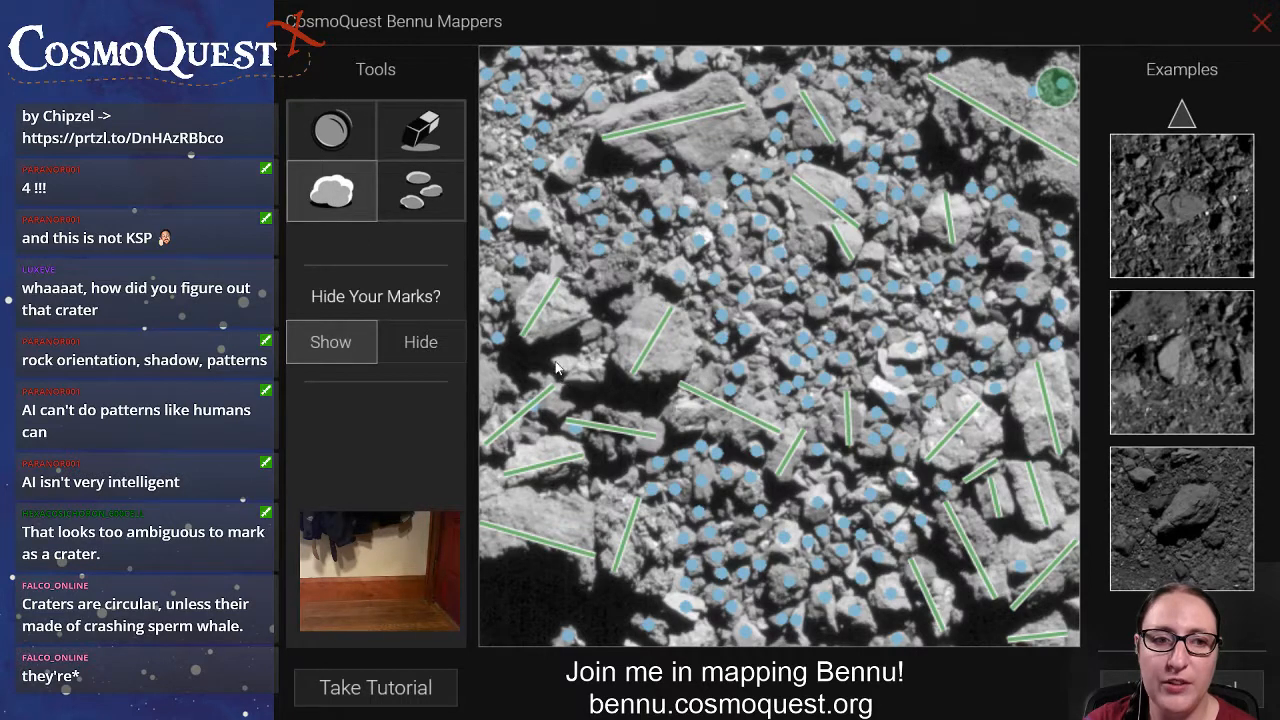